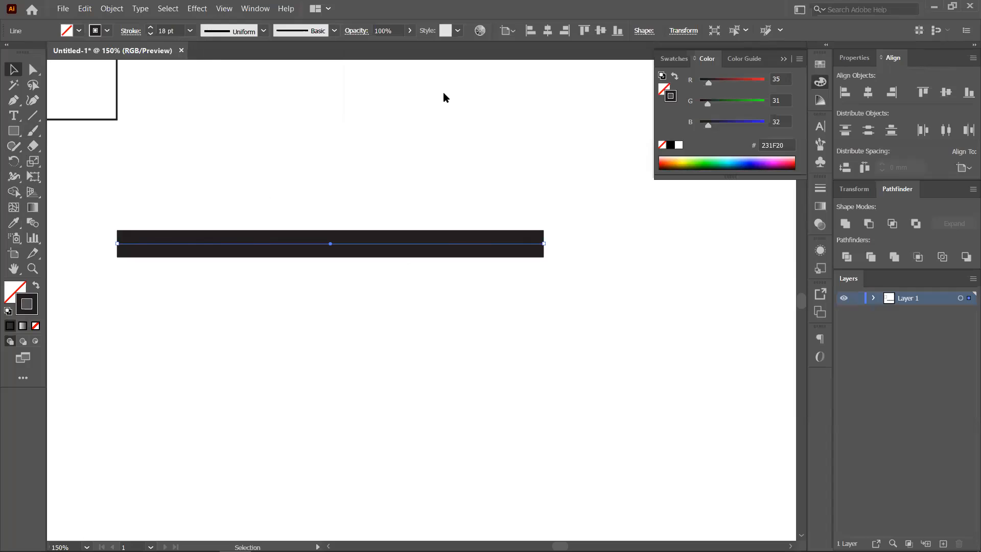
# - Close the graphic style choices and collapse the floating Color panel
pyautogui.click(459, 31)
pyautogui.click(458, 31)
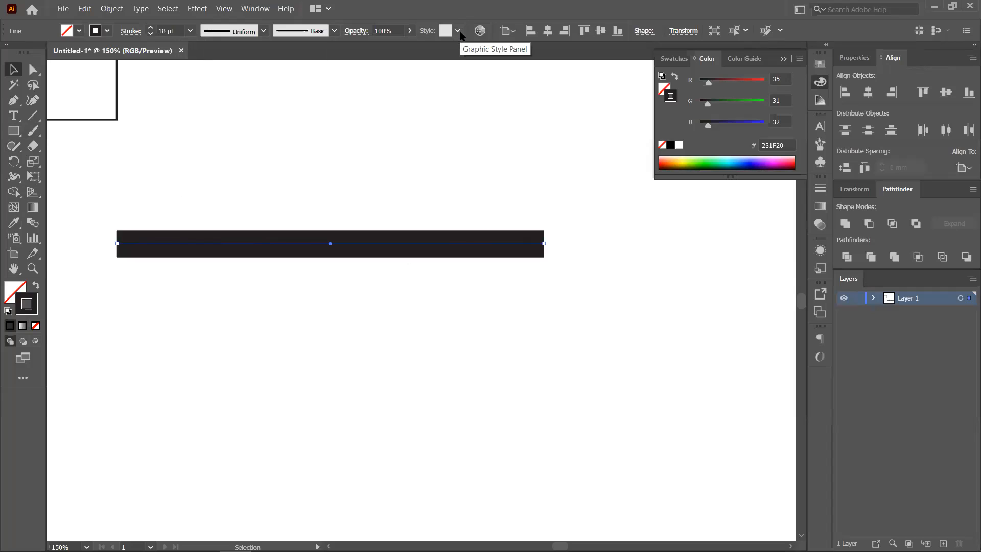
pyautogui.click(783, 59)
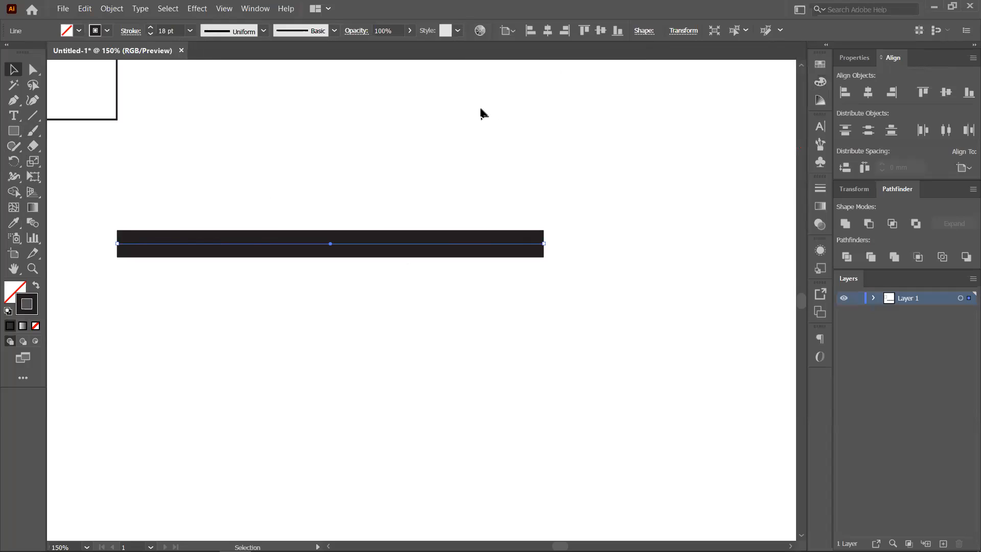
# - Zoom out to 66.67% and delete the thick 18 pt black line
pyautogui.scroll(-1, 440, 142)
pyautogui.moveTo(592, 236); pyautogui.dragTo(569, 293)
pyautogui.scroll(-1, 541, 291)
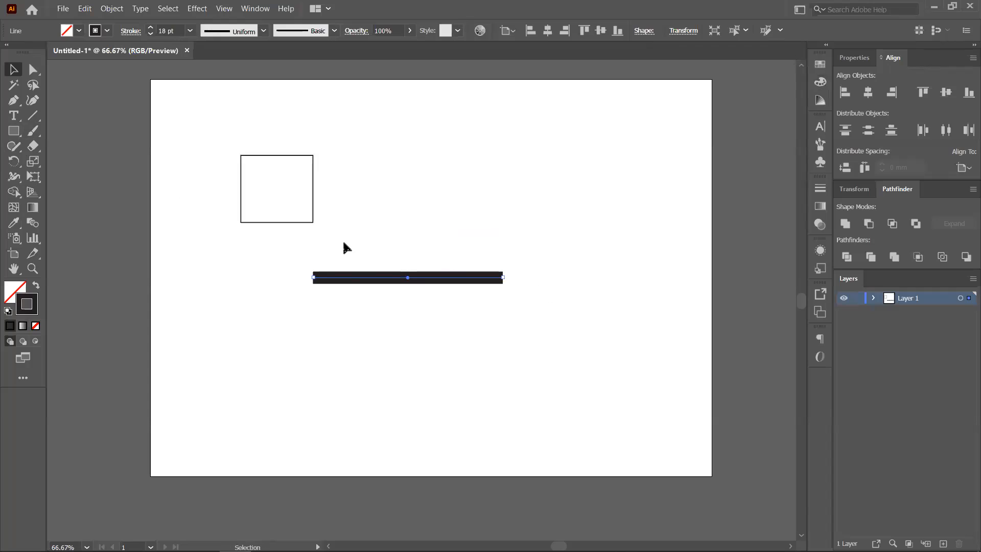
pyautogui.press('Delete')
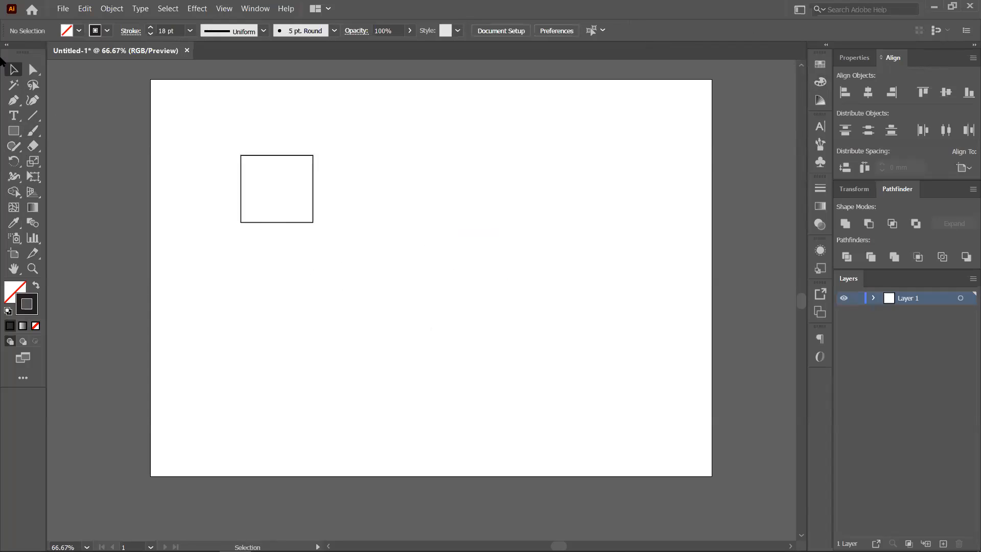
# - Fill the square outline with a green swatch
pyautogui.click(285, 199)
pyautogui.click(11, 290)
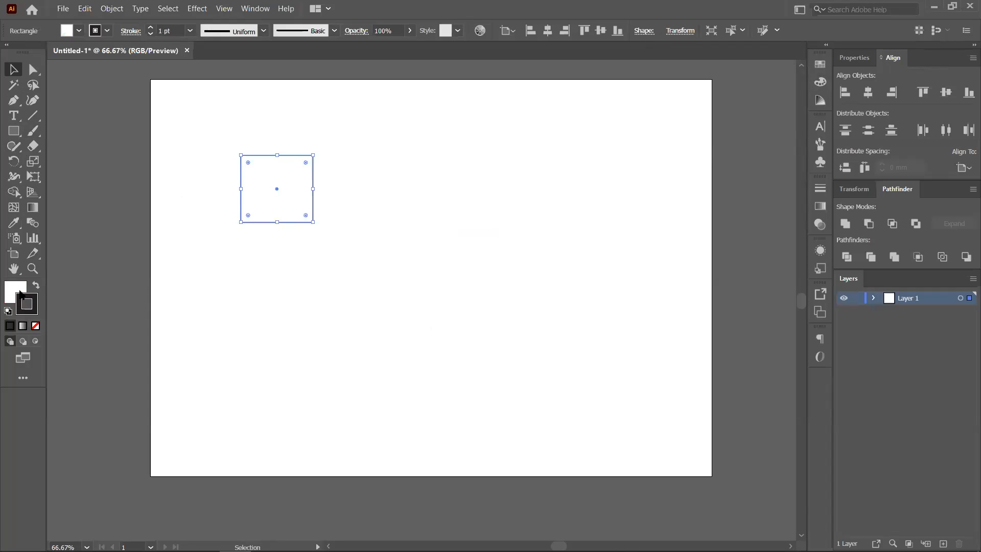
pyautogui.click(819, 66)
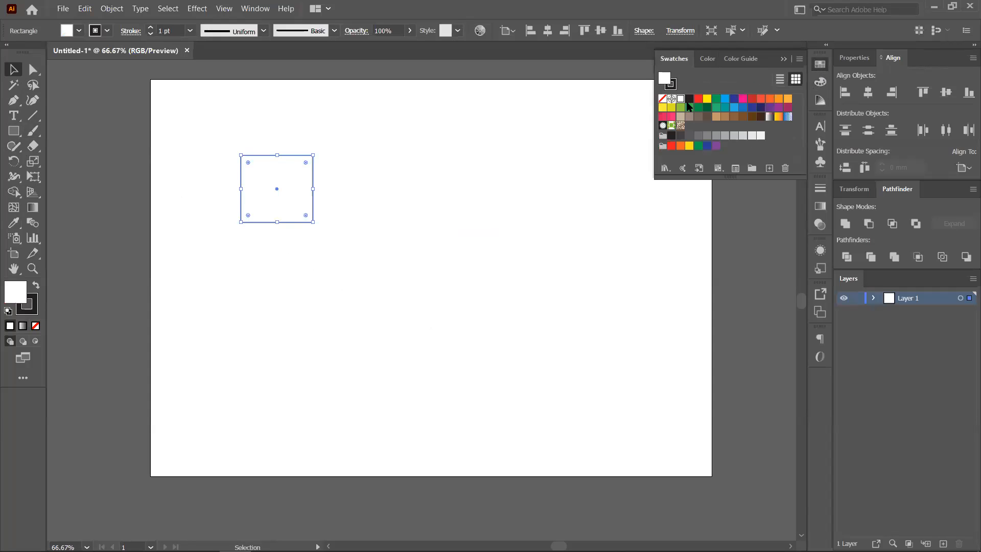
pyautogui.click(689, 116)
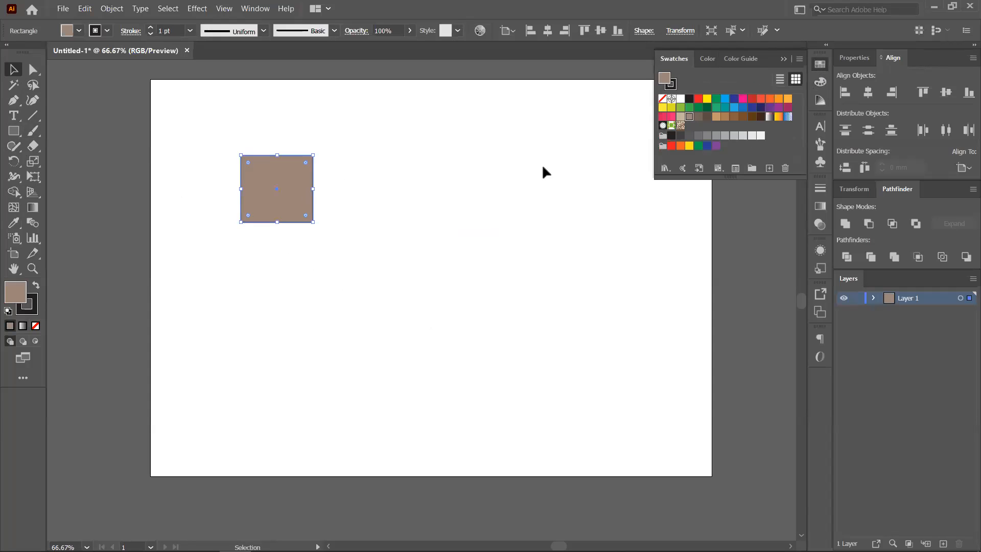
pyautogui.click(690, 107)
# - Copy the green square around the artboard and make the upper-right copy dark green
pyautogui.moveTo(309, 200); pyautogui.dragTo(285, 351)
pyautogui.moveTo(325, 346); pyautogui.dragTo(608, 230)
pyautogui.click(707, 107)
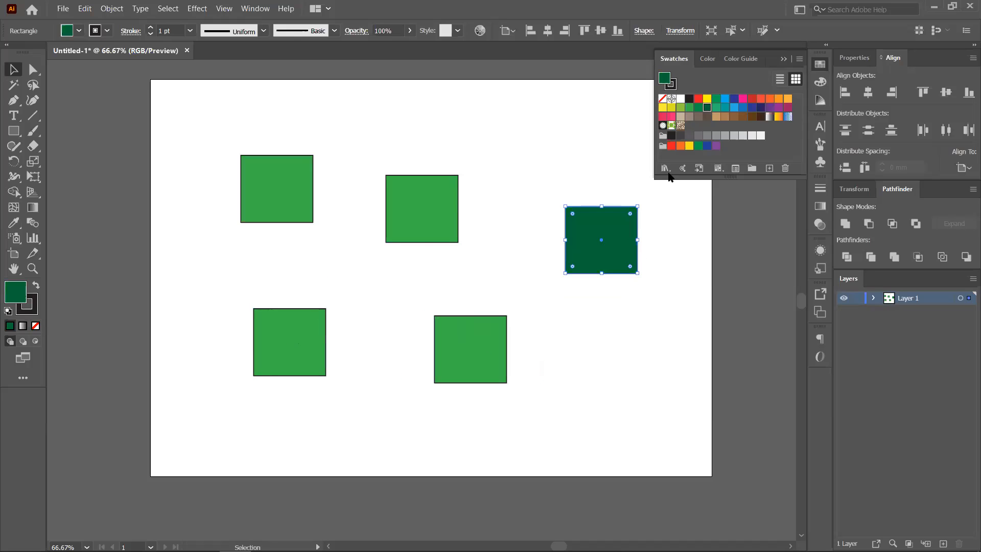
pyautogui.click(424, 217)
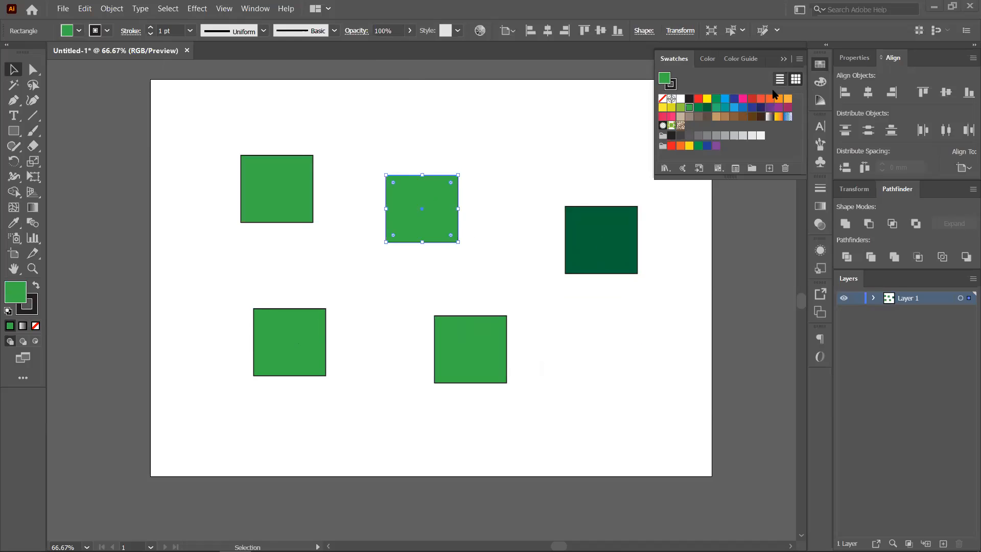
# - Fill the middle, bottom-left, bottom-middle and upper-right squares pink, orange, blue and dark brown
pyautogui.click(743, 98)
pyautogui.click(277, 324)
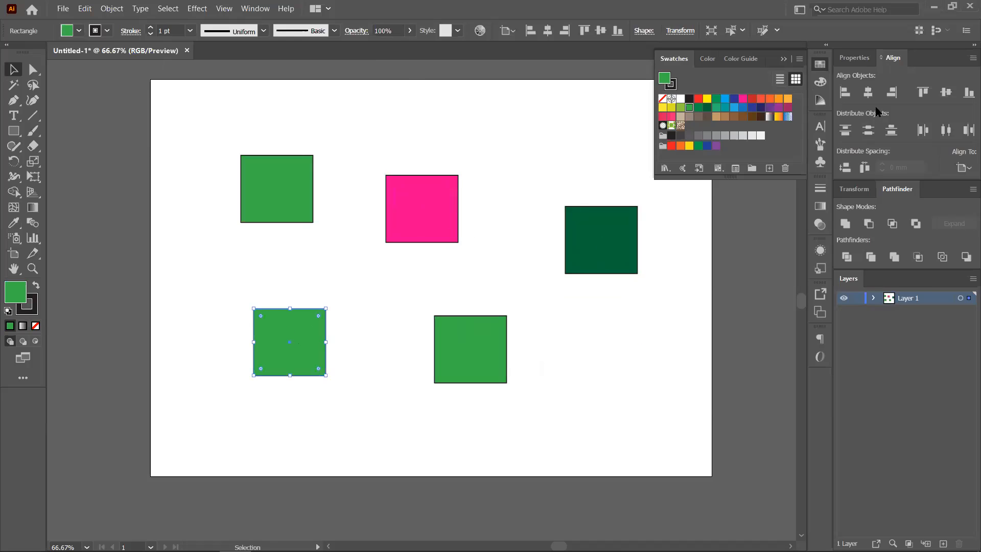
pyautogui.click(788, 98)
pyautogui.click(476, 346)
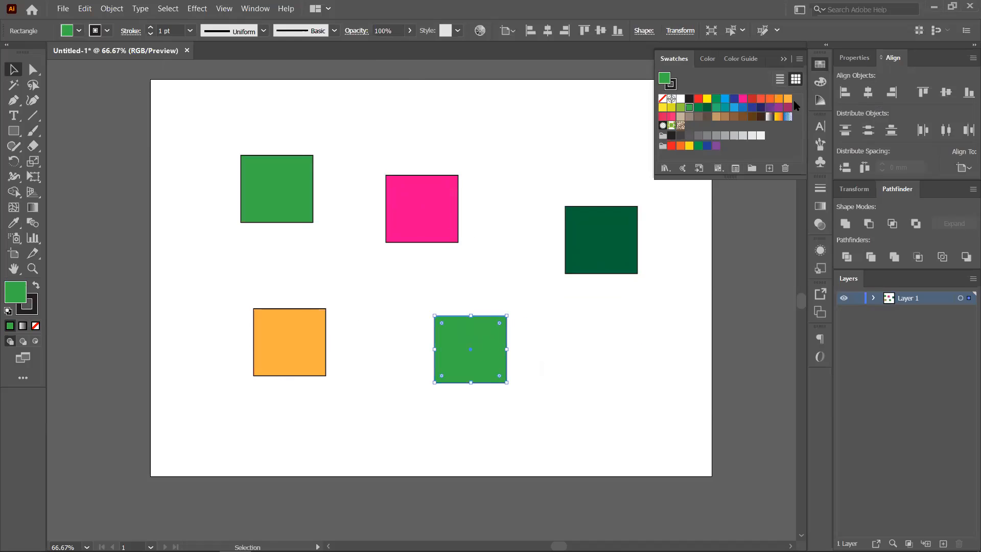
pyautogui.click(734, 107)
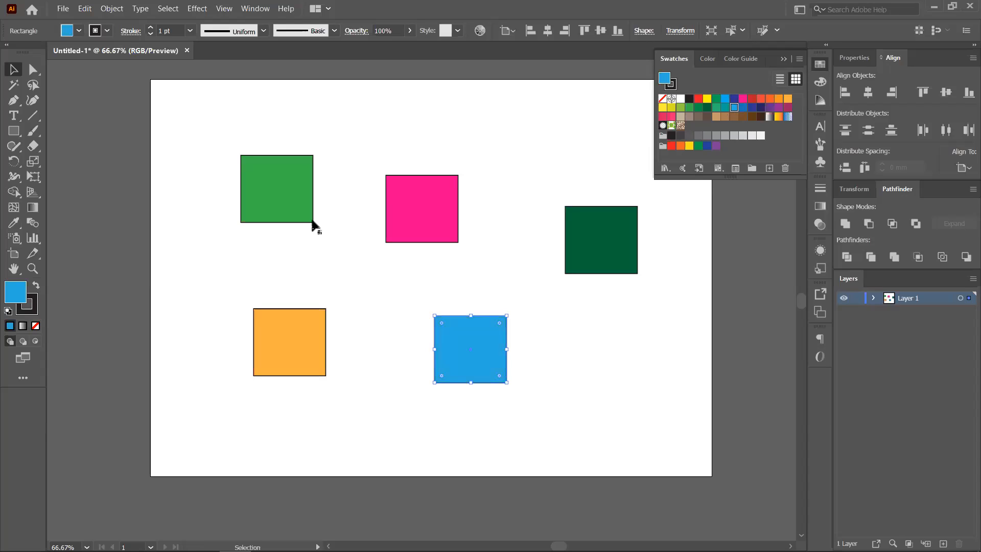
pyautogui.click(635, 239)
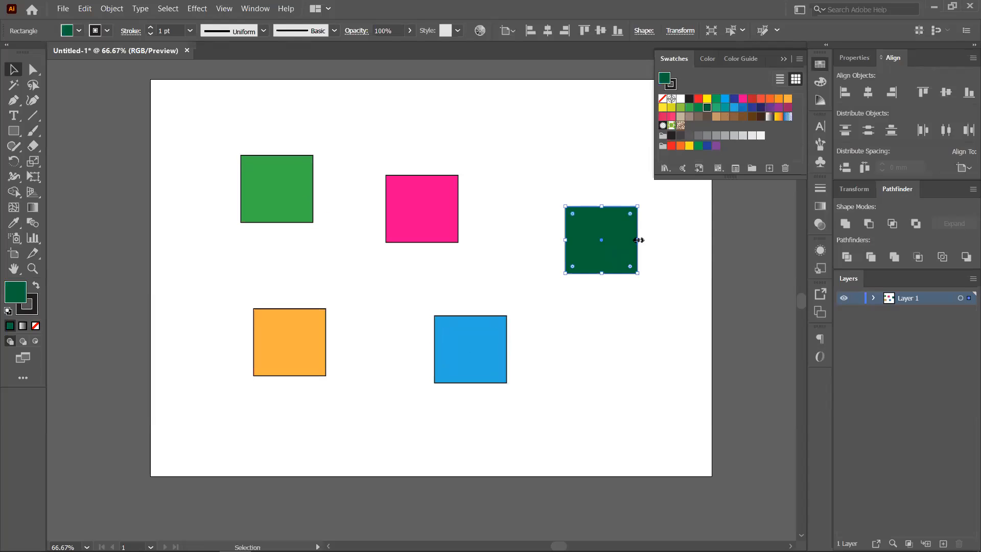
pyautogui.click(761, 116)
# - Deselect, pan the artboard left and add a new layer
pyautogui.click(157, 132)
pyautogui.moveTo(324, 247); pyautogui.dragTo(234, 263)
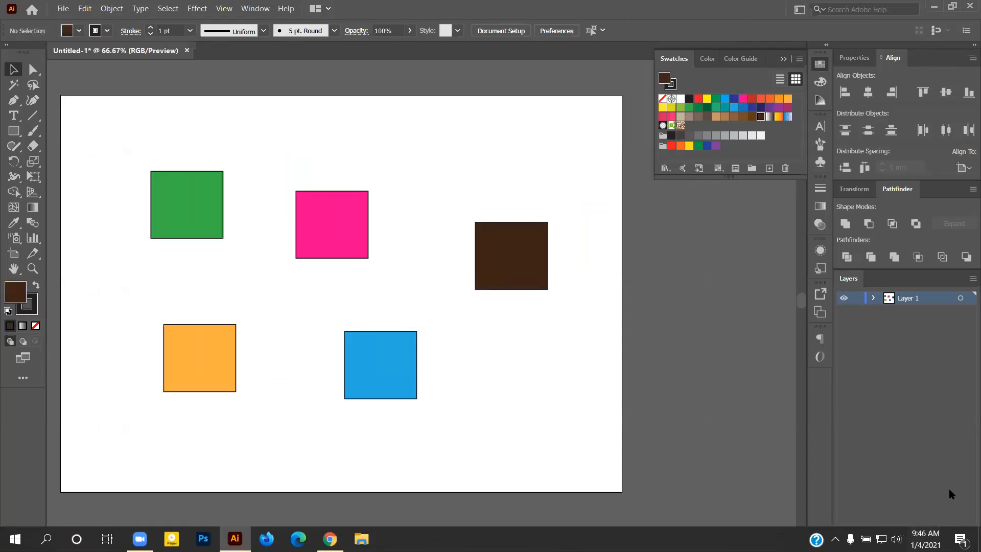
pyautogui.click(943, 543)
# - Add more new layers and nudge the blue square slightly up and right
pyautogui.click(943, 543)
pyautogui.click(943, 543)
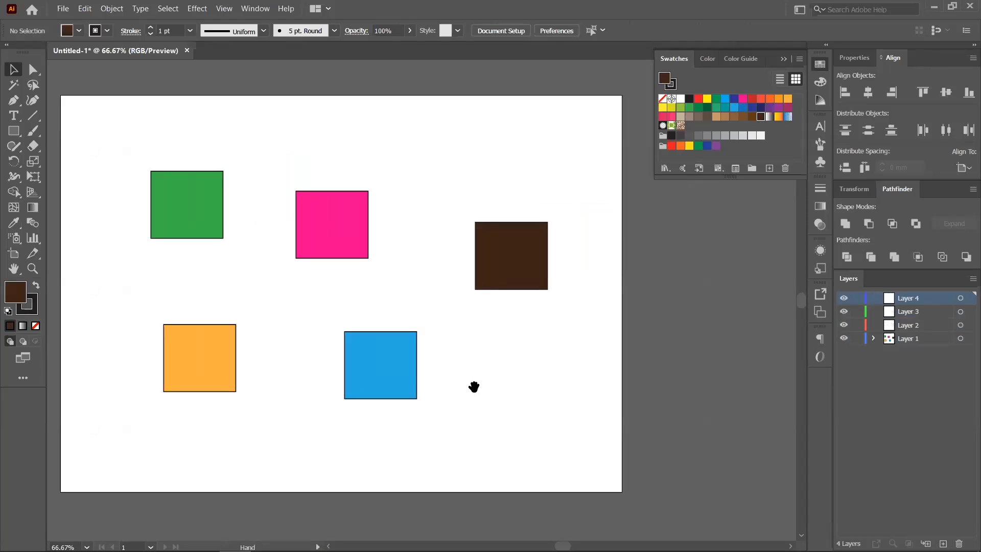
pyautogui.moveTo(473, 389); pyautogui.dragTo(500, 323)
pyautogui.click(391, 290)
pyautogui.moveTo(426, 311); pyautogui.dragTo(429, 304)
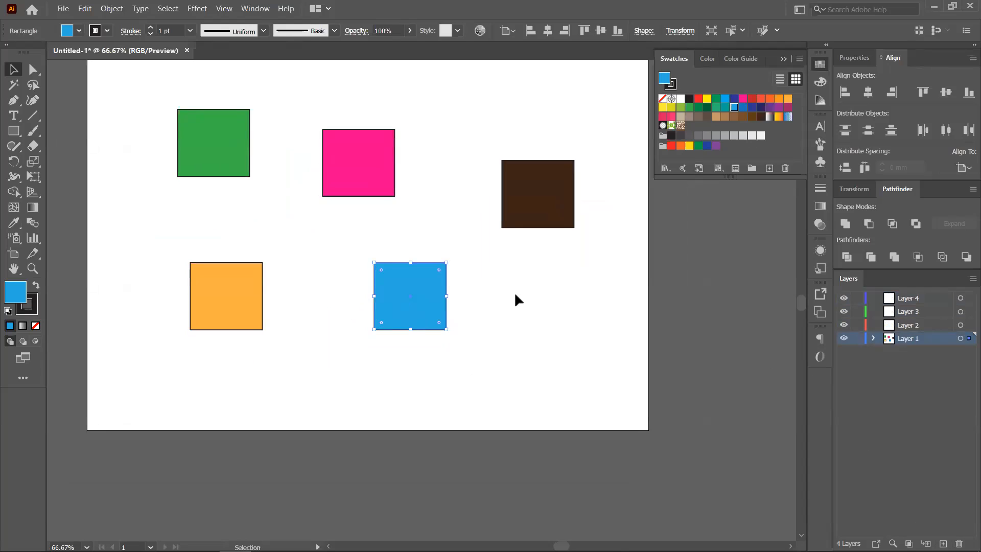
pyautogui.click(514, 301)
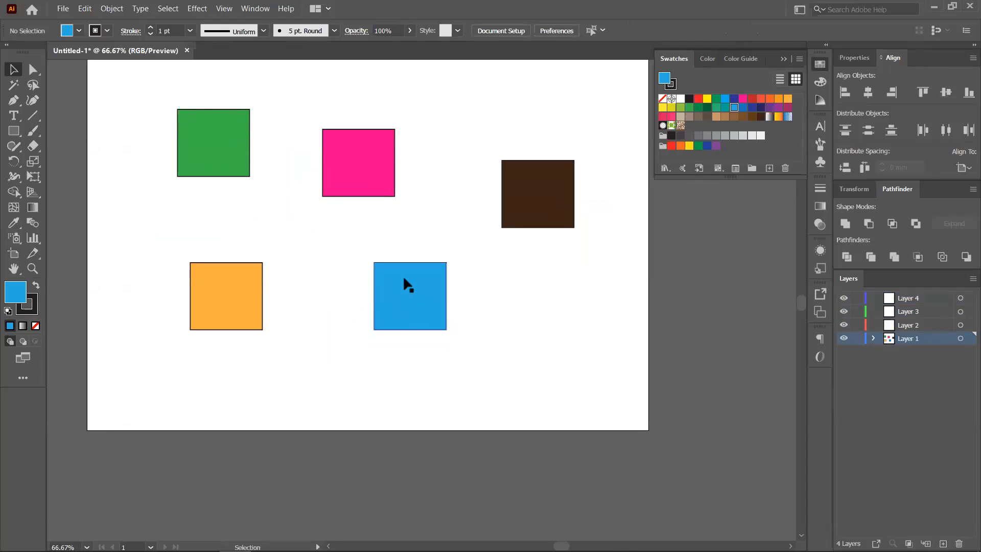
pyautogui.click(404, 279)
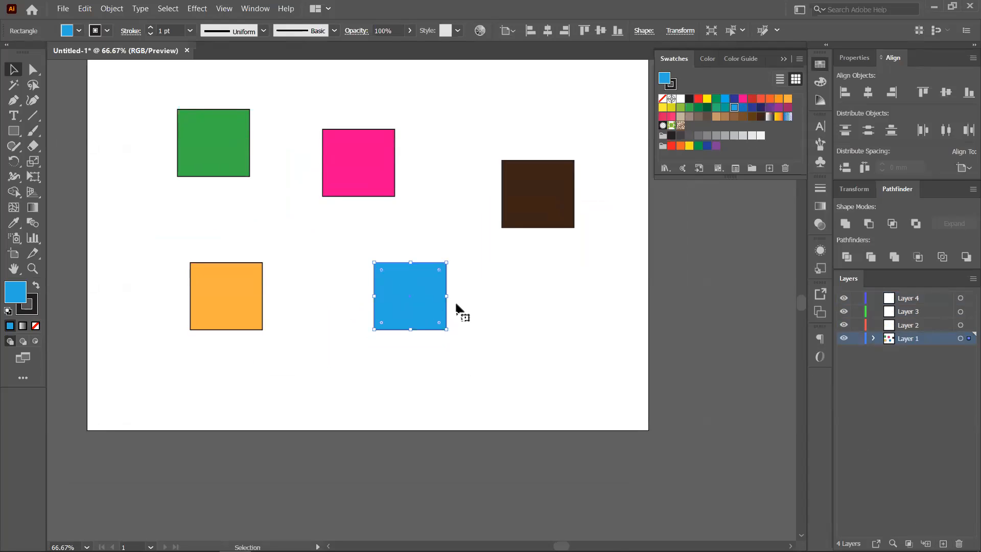
pyautogui.click(501, 299)
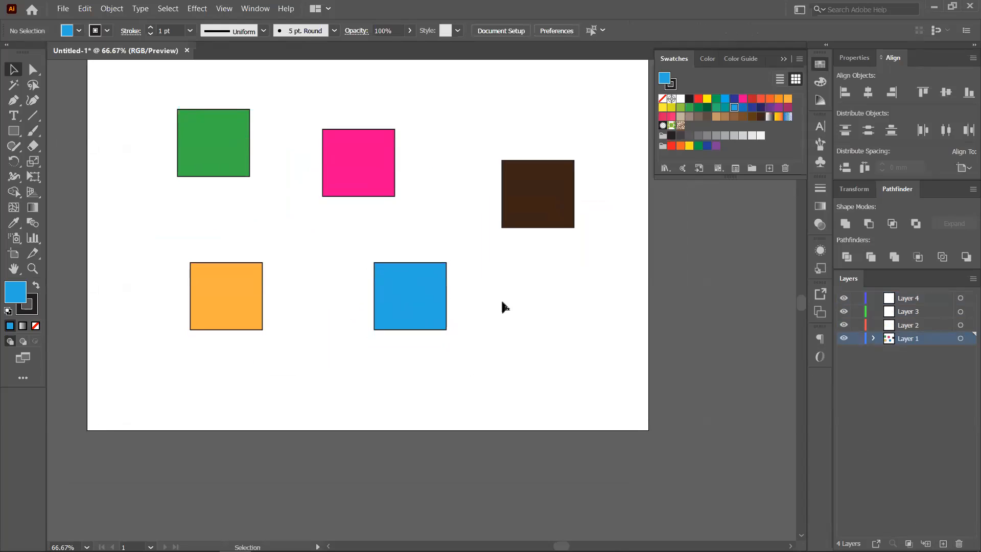
pyautogui.click(429, 304)
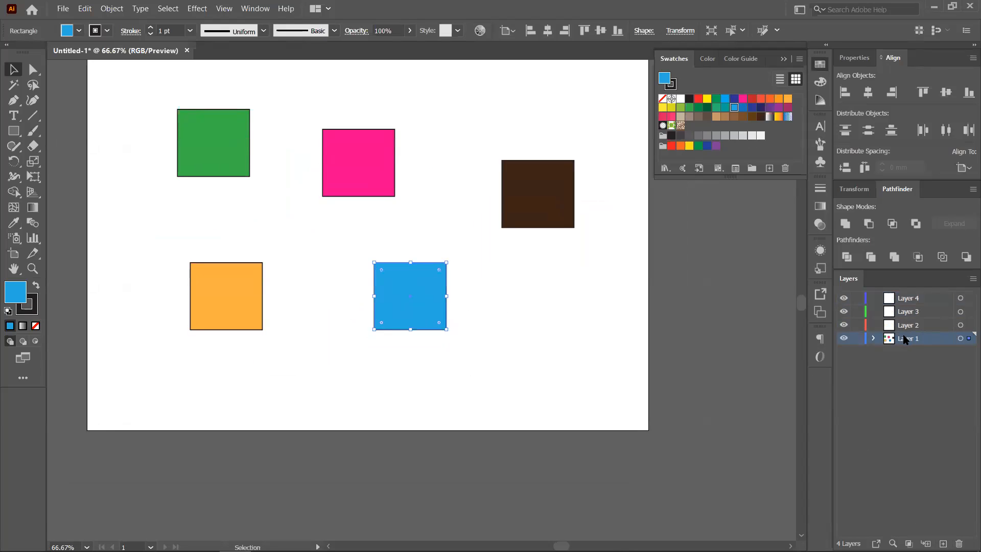
# - Move Layer 1 to the top of the stack and back to the bottom, then reselect the blue square
pyautogui.moveTo(904, 339); pyautogui.dragTo(909, 291)
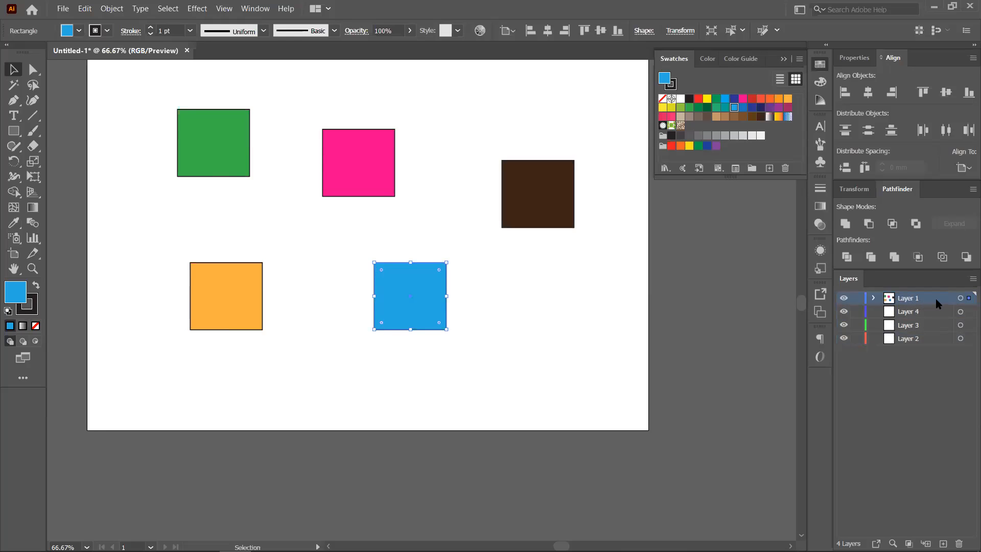
pyautogui.moveTo(936, 300); pyautogui.dragTo(929, 351)
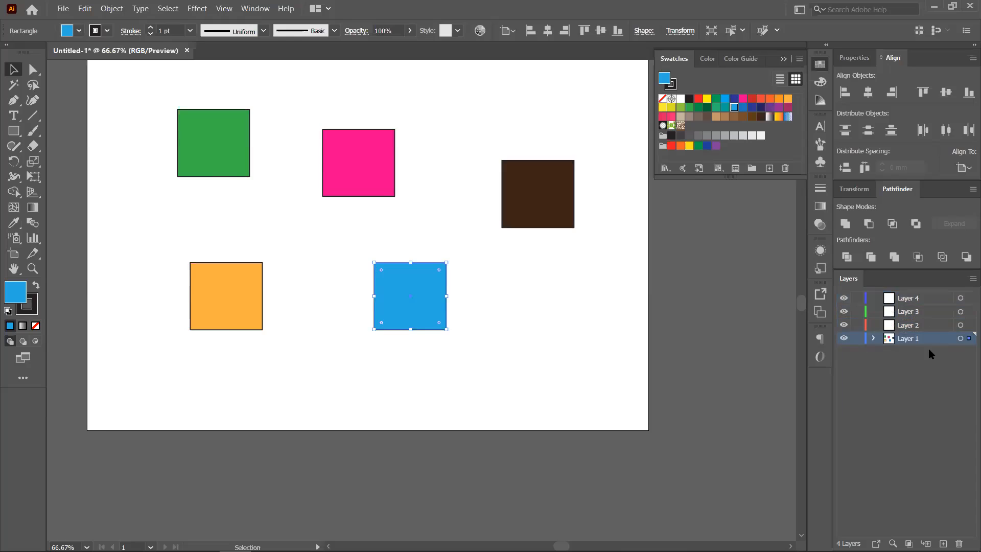
pyautogui.click(964, 339)
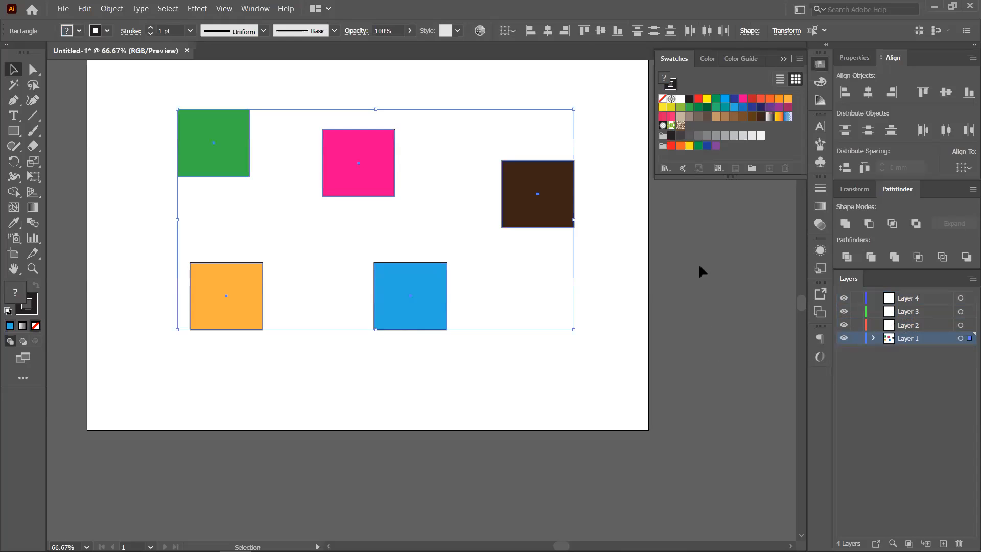
pyautogui.click(439, 184)
pyautogui.click(419, 294)
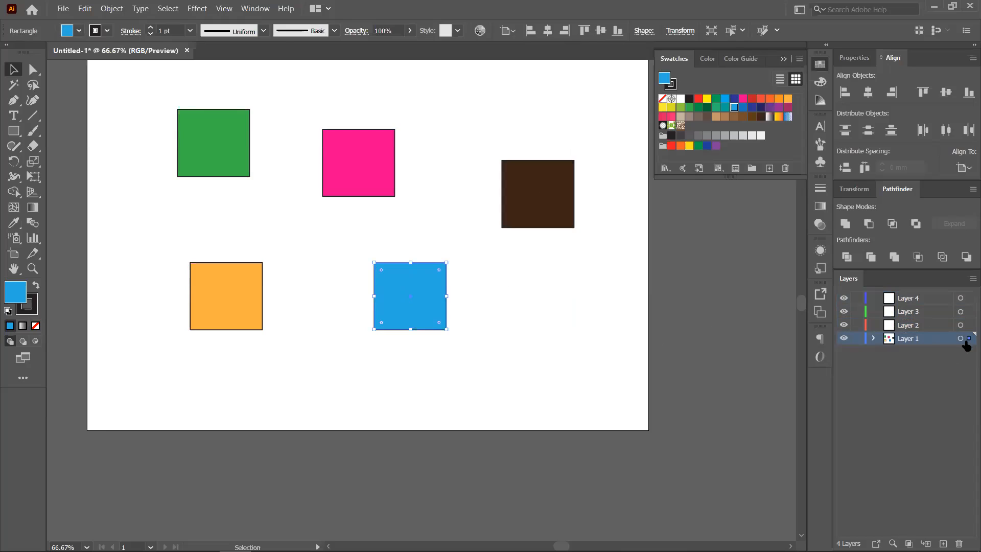
# - Move the blue square into Layer 4 and the pink square into Layer 3
pyautogui.moveTo(967, 341); pyautogui.dragTo(967, 298)
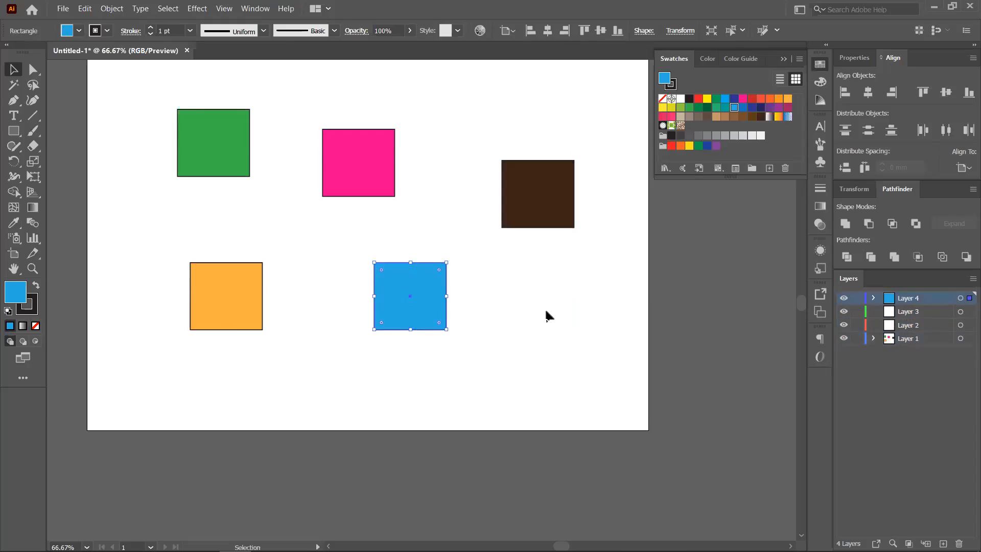
pyautogui.click(873, 298)
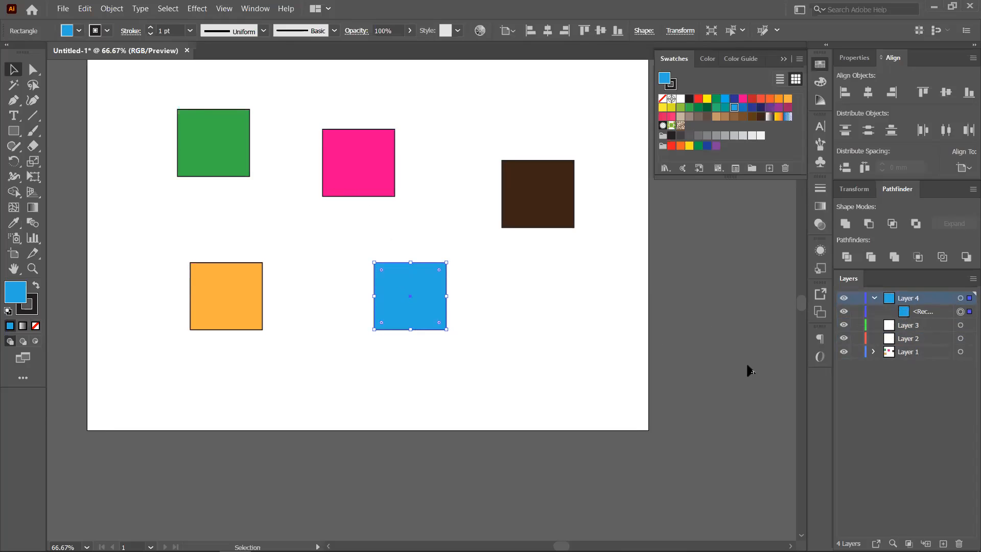
pyautogui.click(374, 179)
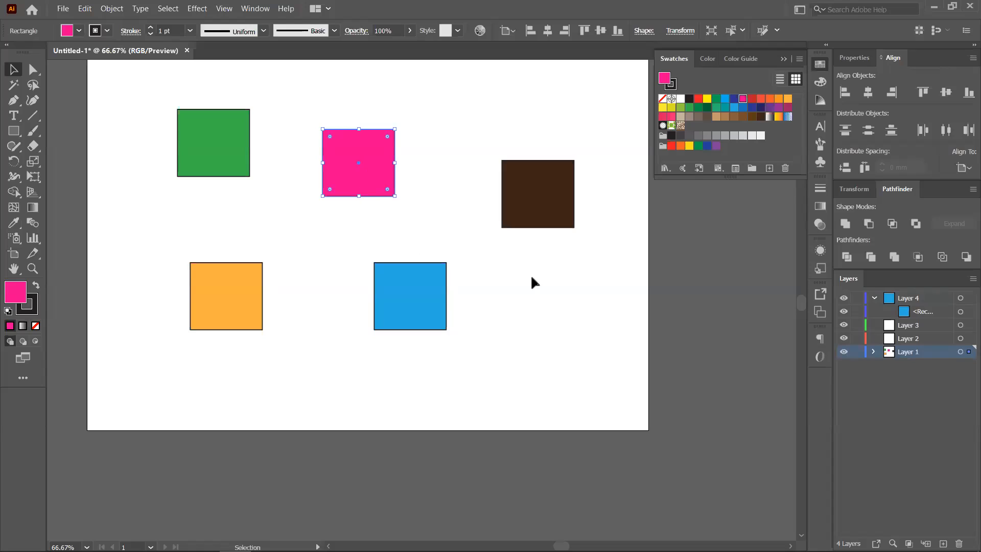
pyautogui.moveTo(967, 356); pyautogui.dragTo(967, 327)
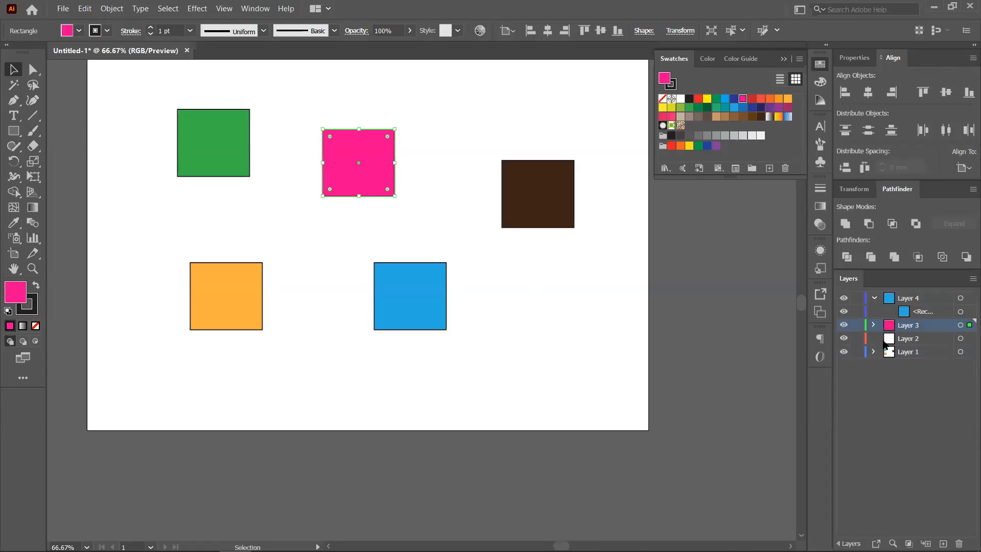
pyautogui.click(581, 302)
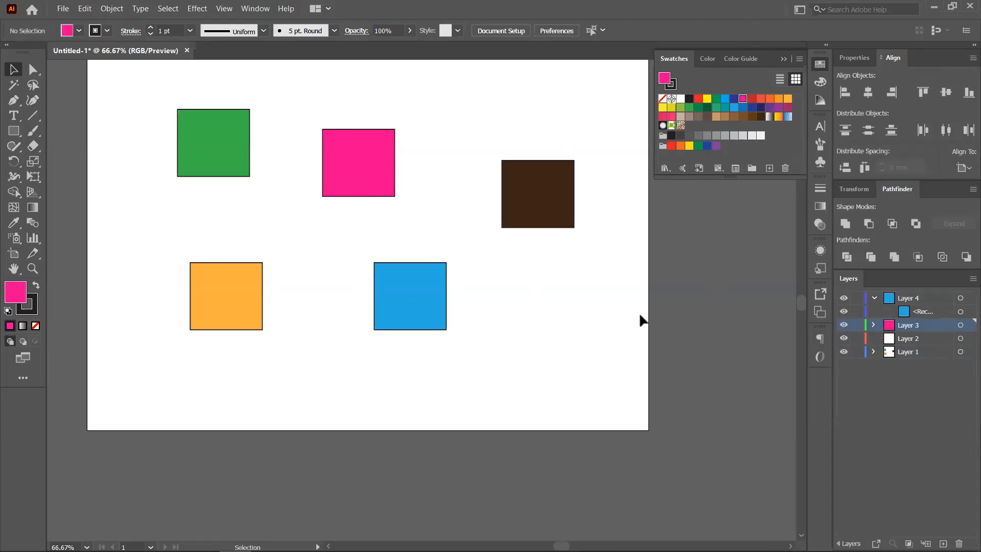
# - Move the remaining squares from Layer 1 into Layer 2
pyautogui.click(921, 352)
pyautogui.moveTo(149, 96); pyautogui.dragTo(639, 382)
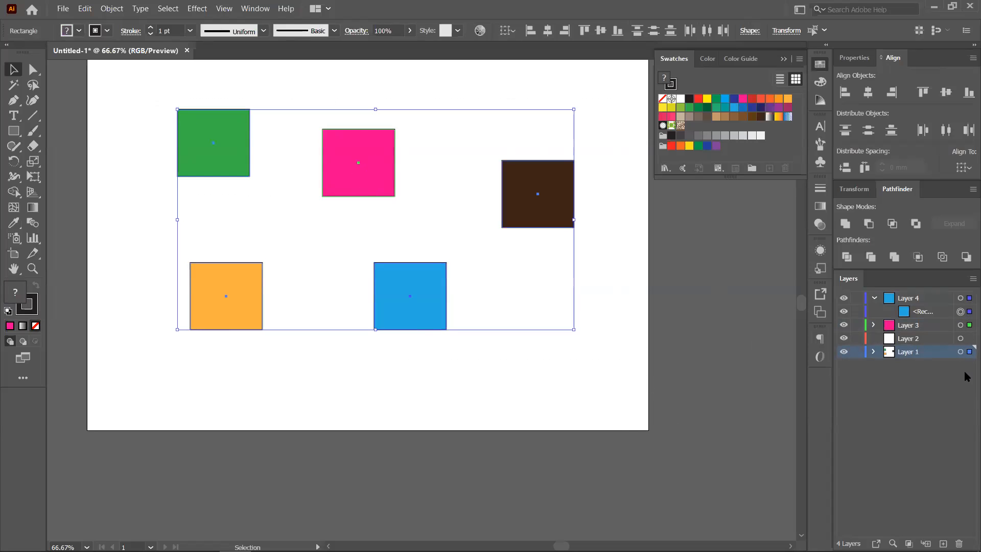
pyautogui.moveTo(967, 356); pyautogui.dragTo(968, 338)
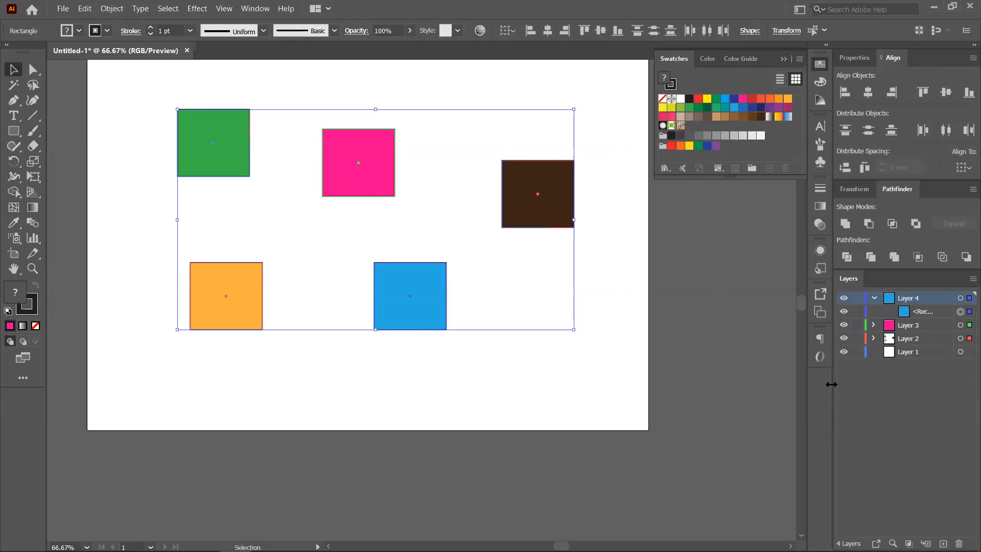
# - Expand Layers 3 and 2 and move the green square from Layer 2 onto Layer 1
pyautogui.click(509, 354)
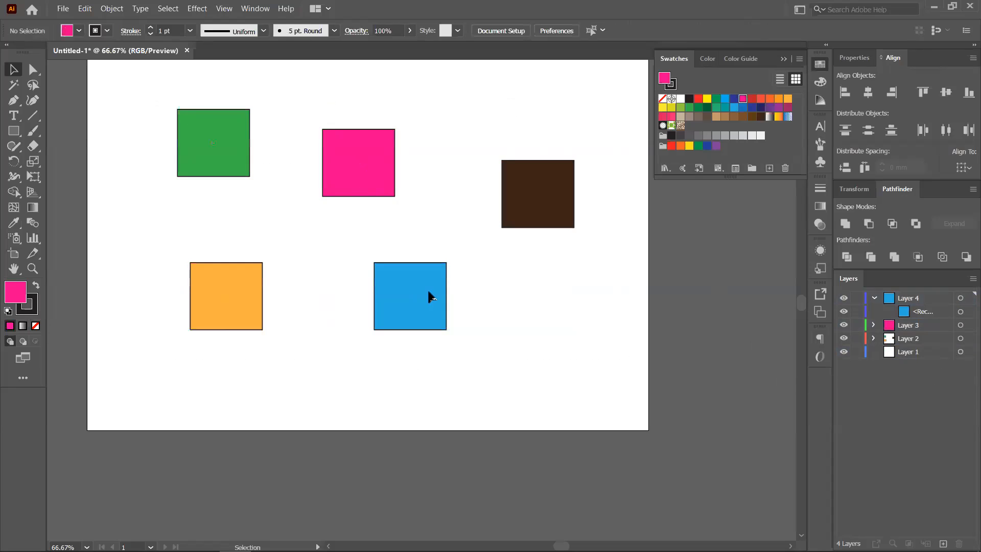
pyautogui.click(874, 326)
pyautogui.click(874, 352)
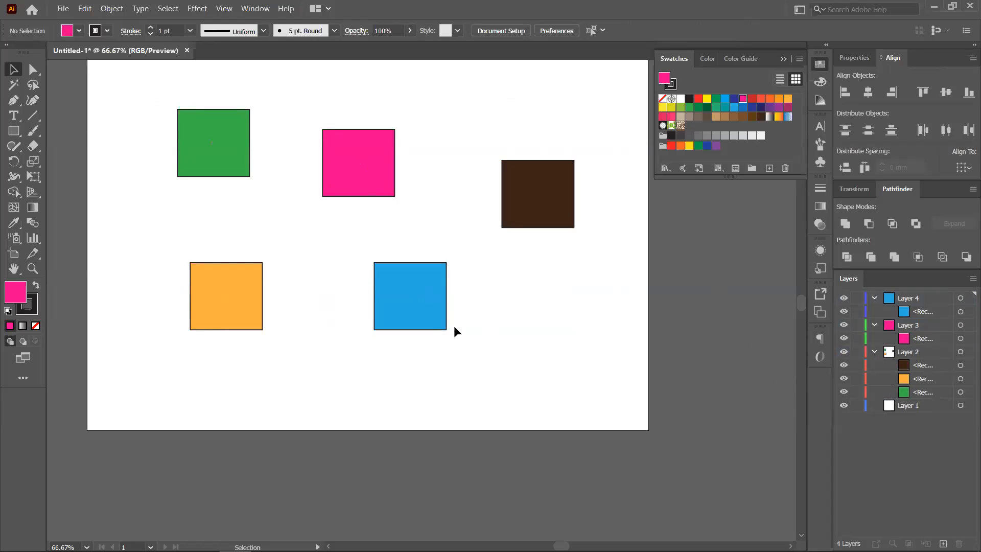
pyautogui.click(208, 142)
pyautogui.moveTo(965, 398); pyautogui.dragTo(965, 406)
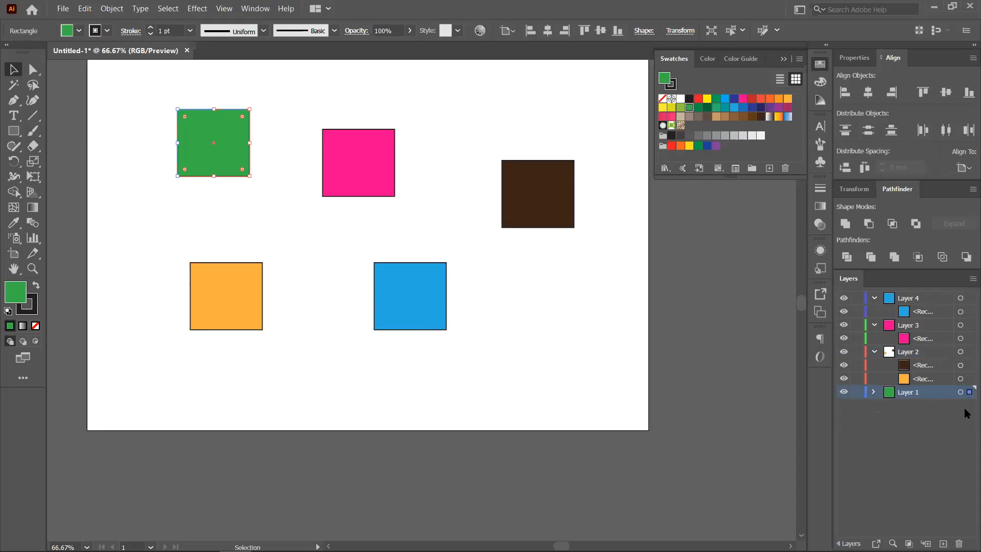
# - Deselect the green square and collapse the contents of Layers 1 through 4
pyautogui.click(872, 392)
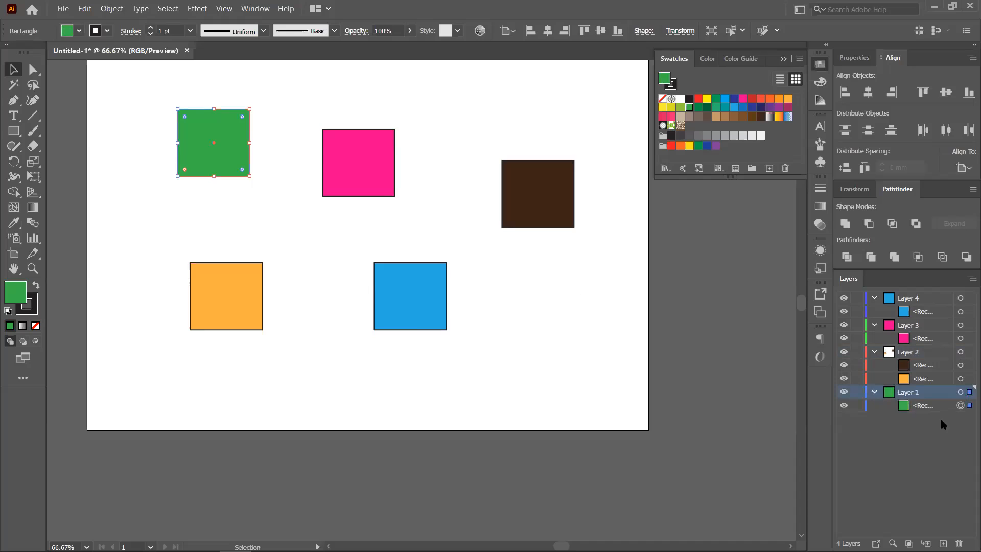
pyautogui.click(518, 359)
pyautogui.click(873, 351)
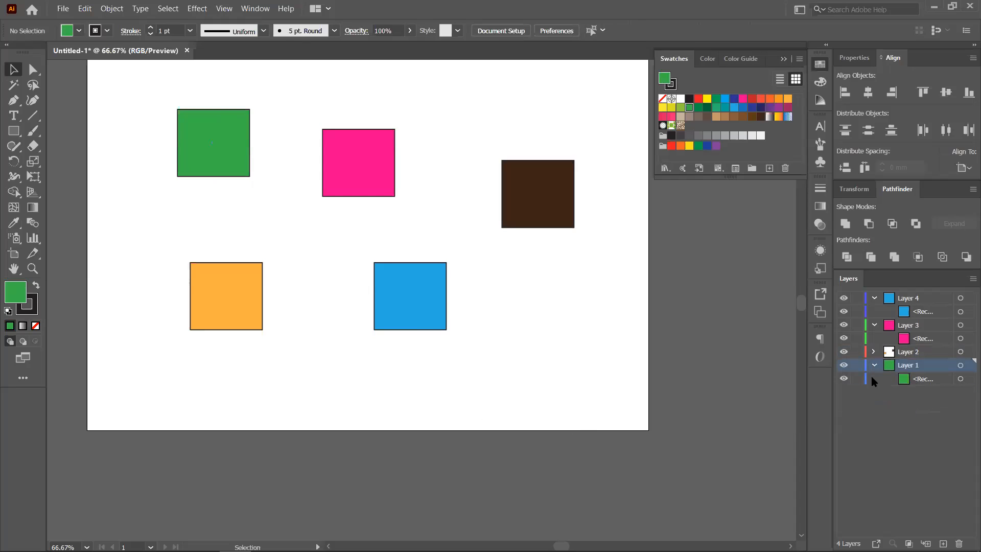
pyautogui.click(874, 364)
pyautogui.click(874, 324)
pyautogui.click(874, 297)
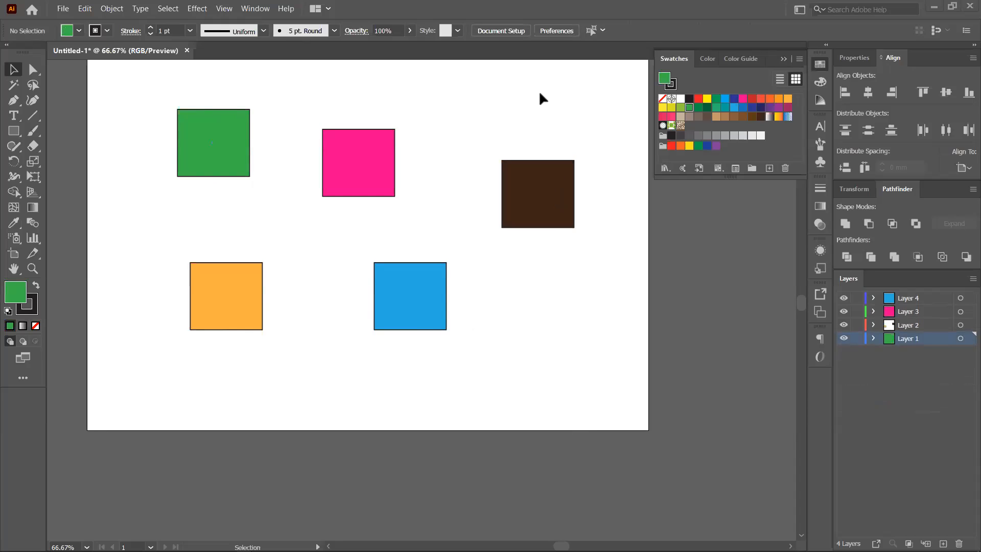
pyautogui.scroll(-1, 396, 237)
# - Reposition the green, pink, blue, brown and orange squares across the artboard
pyautogui.moveTo(513, 272); pyautogui.dragTo(540, 332)
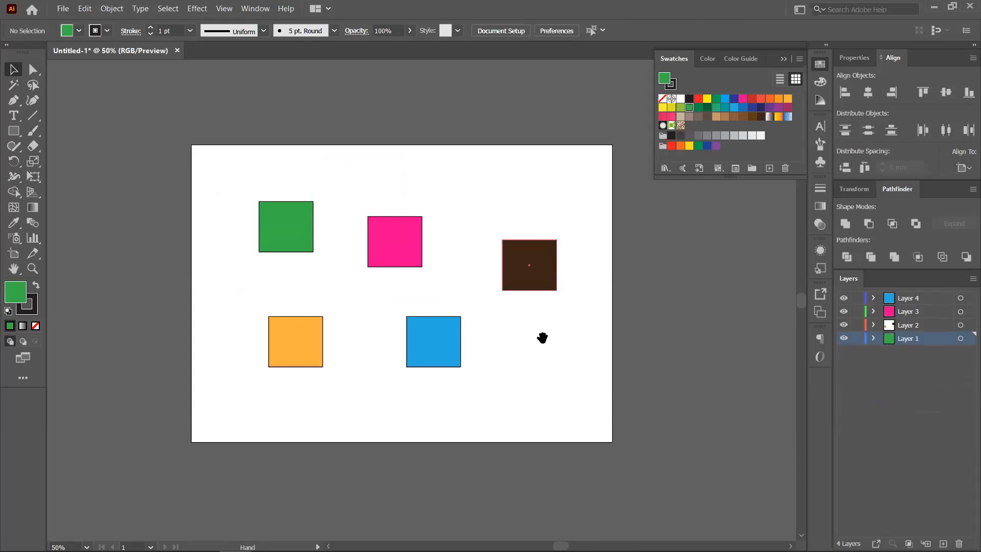
pyautogui.click(303, 224)
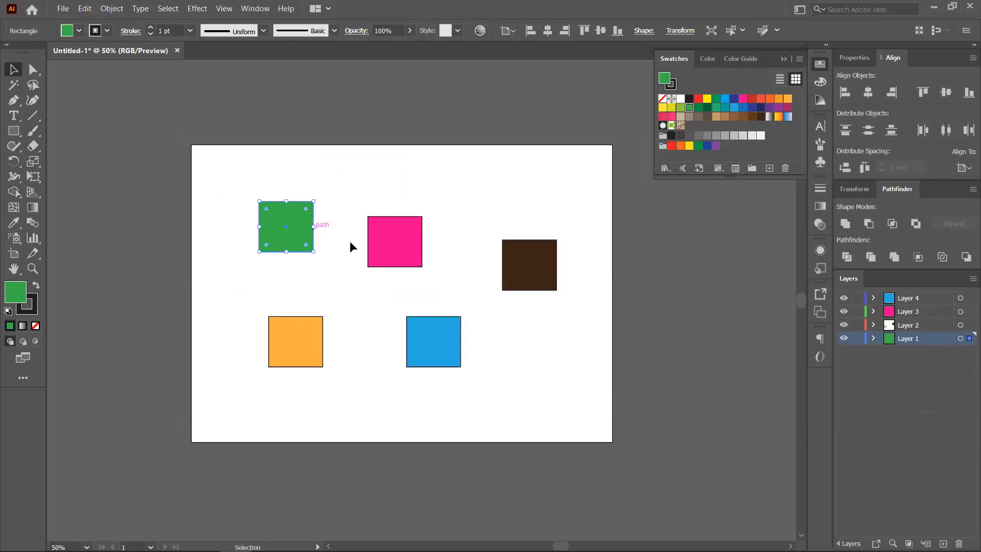
pyautogui.click(555, 273)
pyautogui.click(449, 351)
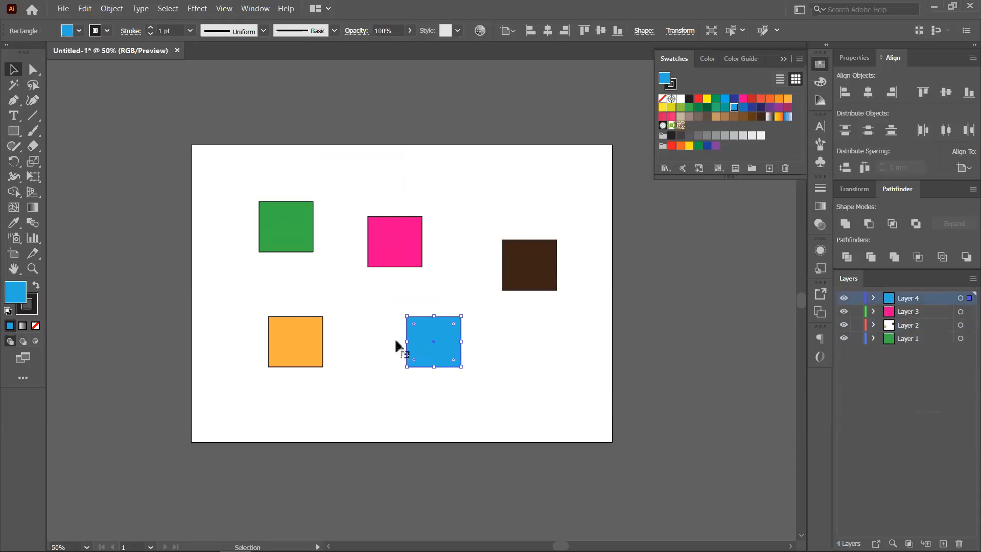
pyautogui.click(292, 332)
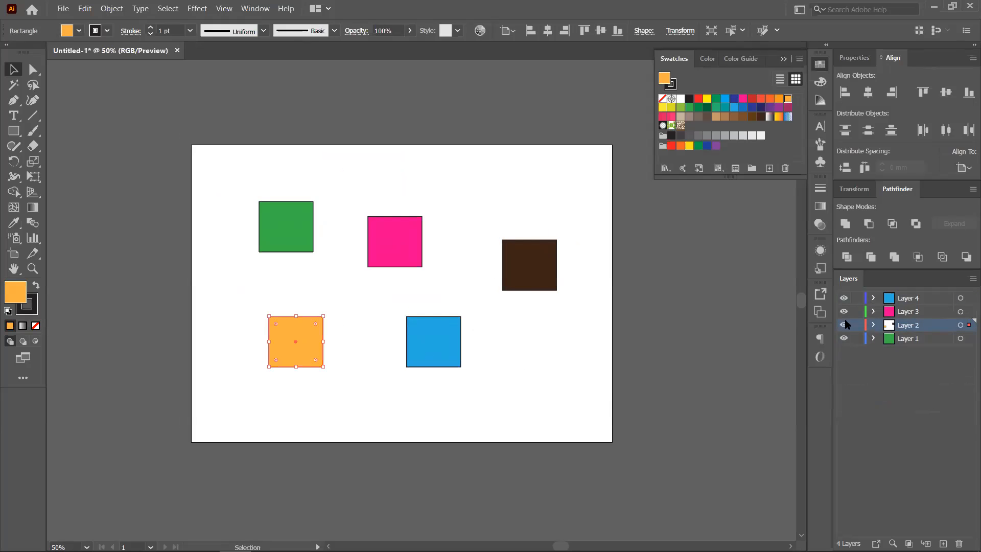
pyautogui.moveTo(294, 225); pyautogui.dragTo(282, 260)
pyautogui.moveTo(383, 259); pyautogui.dragTo(329, 279)
pyautogui.moveTo(417, 323); pyautogui.dragTo(400, 246)
pyautogui.moveTo(493, 273); pyautogui.dragTo(465, 268)
pyautogui.moveTo(313, 347); pyautogui.dragTo(448, 350)
# - Widen the blue square, flatten the brown one, and stagger all five into a column from brown down to orange
pyautogui.click(413, 285)
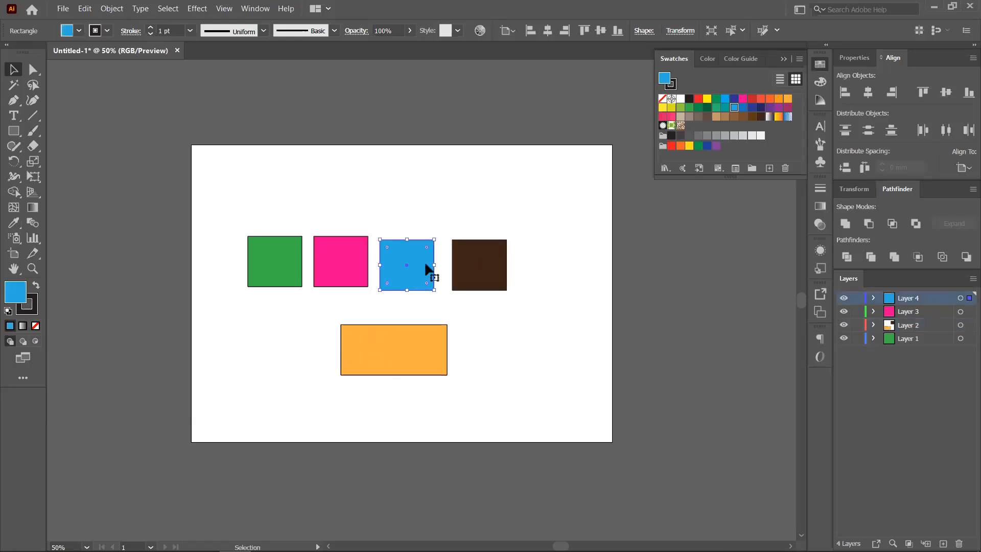
pyautogui.moveTo(434, 265); pyautogui.dragTo(571, 266)
pyautogui.moveTo(345, 242); pyautogui.dragTo(318, 333)
pyautogui.moveTo(279, 244); pyautogui.dragTo(282, 204)
pyautogui.moveTo(322, 314); pyautogui.dragTo(309, 258)
pyautogui.moveTo(416, 279); pyautogui.dragTo(333, 347)
pyautogui.moveTo(370, 369); pyautogui.dragTo(353, 415)
pyautogui.moveTo(546, 263)
pyautogui.mouseDown()
pyautogui.moveTo(341, 142)
pyautogui.moveTo(292, 137)
pyautogui.mouseUp()
pyautogui.moveTo(221, 145)
pyautogui.mouseDown()
pyautogui.moveTo(435, 440)
pyautogui.moveTo(397, 366)
pyautogui.moveTo(354, 384)
pyautogui.mouseUp()
pyautogui.click(451, 336)
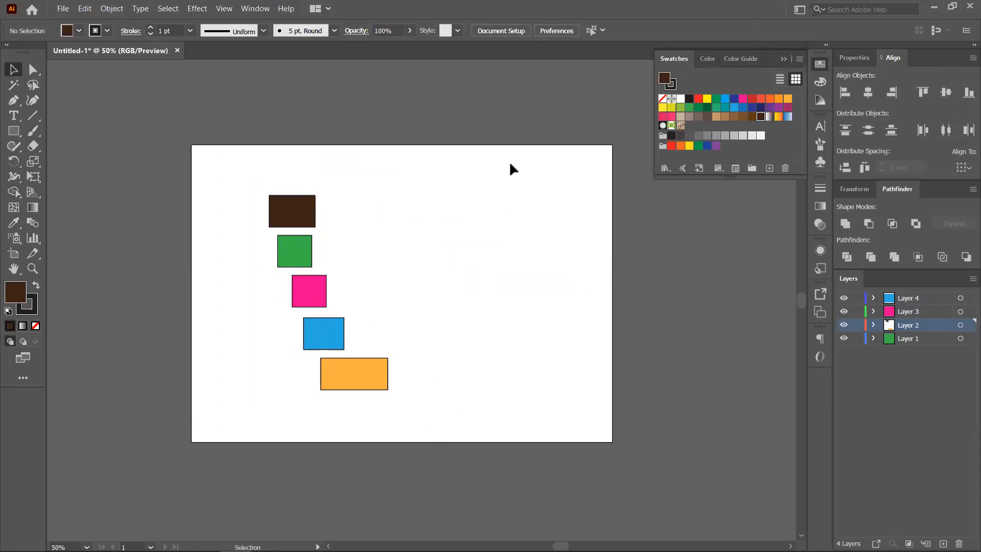
pyautogui.click(313, 217)
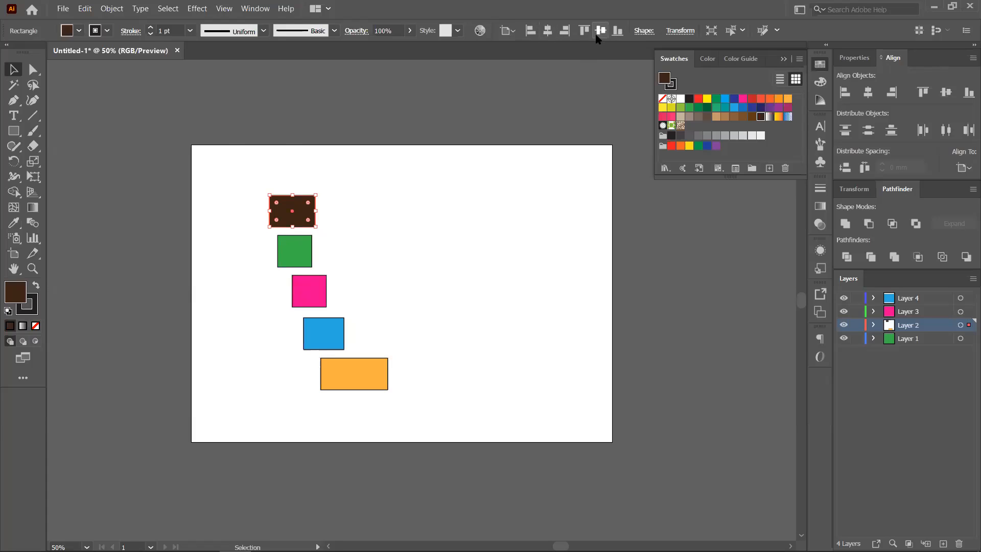
pyautogui.click(293, 250)
pyautogui.click(305, 297)
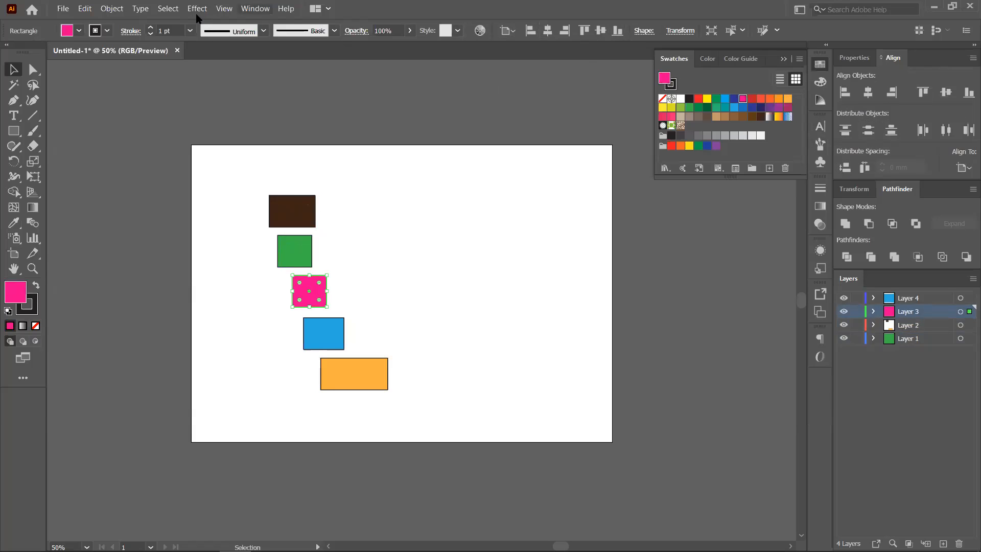
pyautogui.hotkey('alt', 'w')
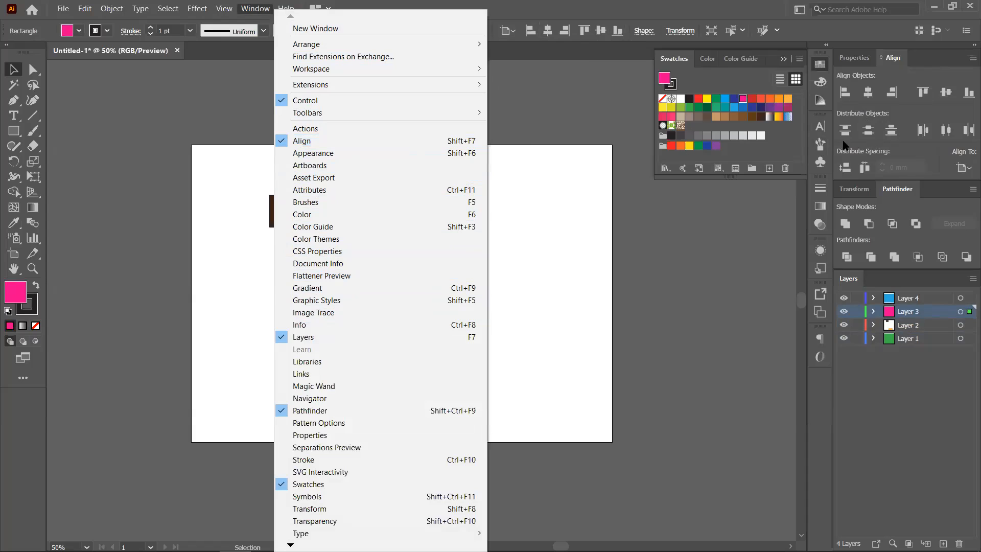
pyautogui.click(302, 142)
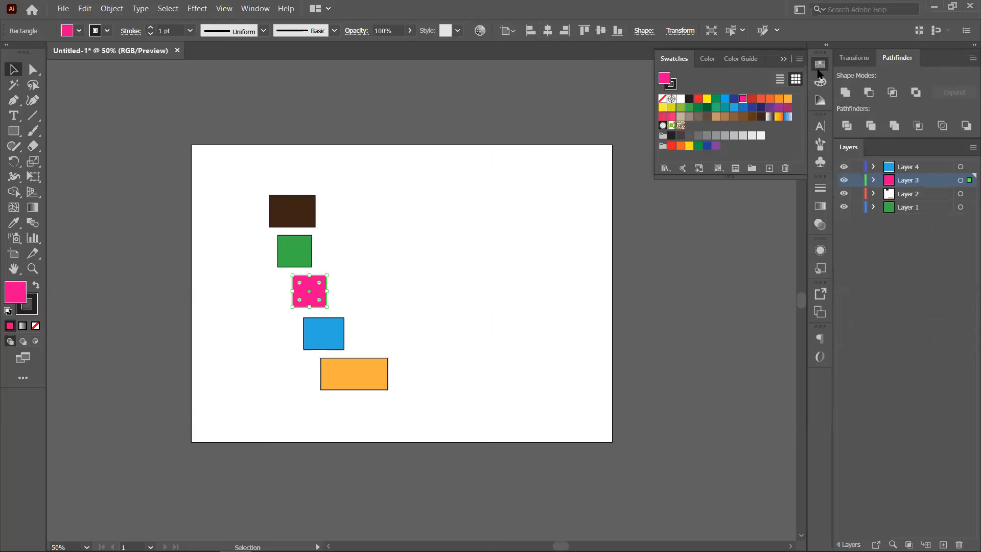
pyautogui.click(255, 9)
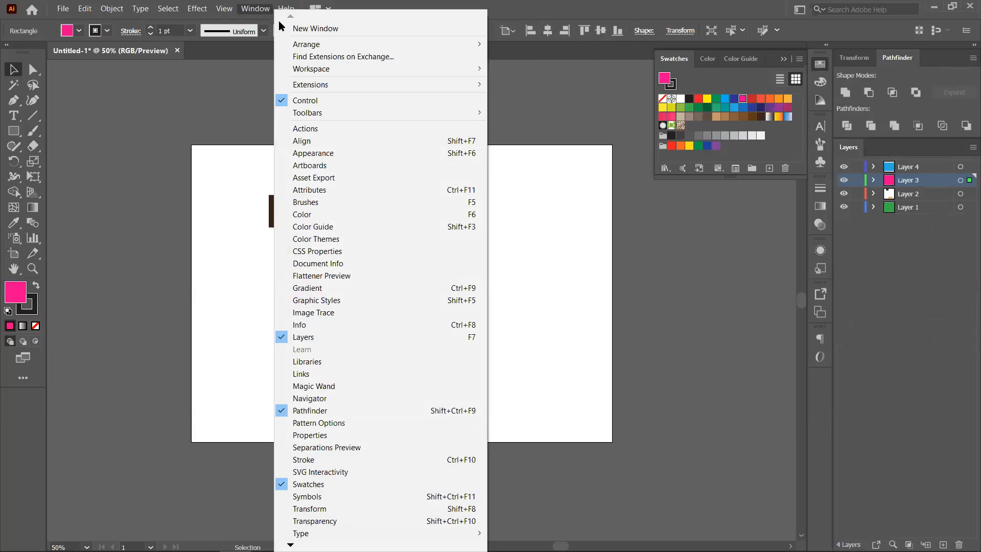
pyautogui.click(302, 141)
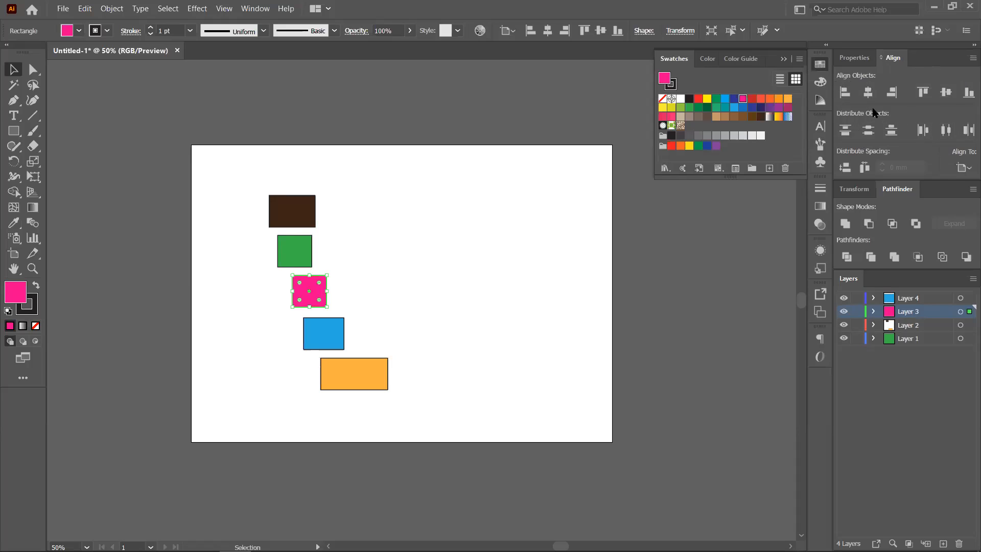
# - Select all five rectangles and try left, right and centre alignment, finishing with Horizontal Align Center
pyautogui.click(443, 257)
pyautogui.moveTo(253, 172); pyautogui.dragTo(432, 393)
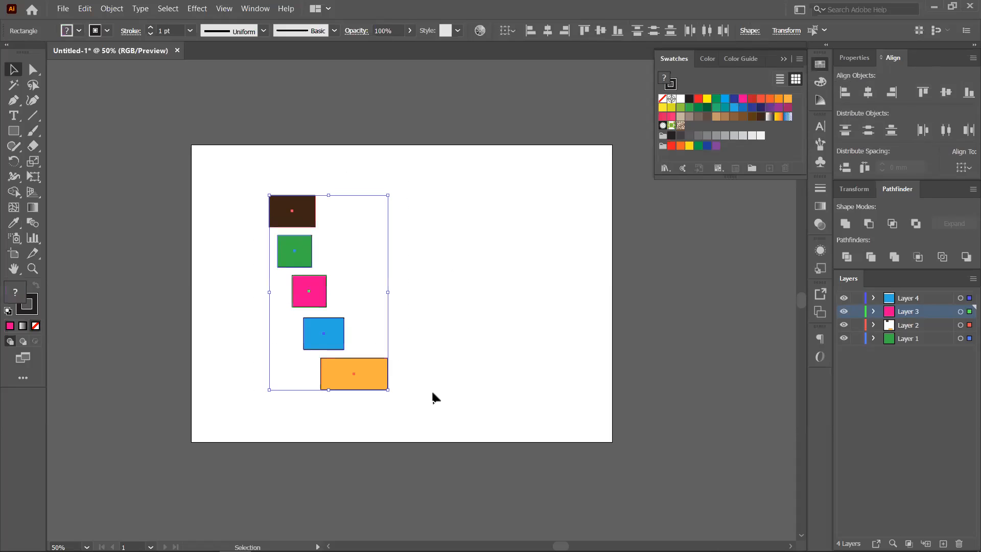
pyautogui.click(844, 93)
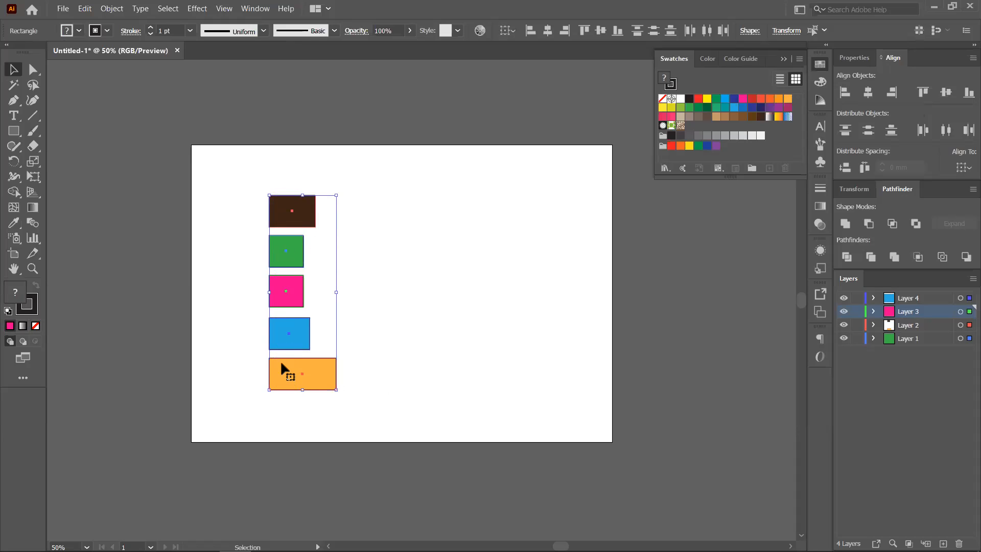
pyautogui.click(892, 92)
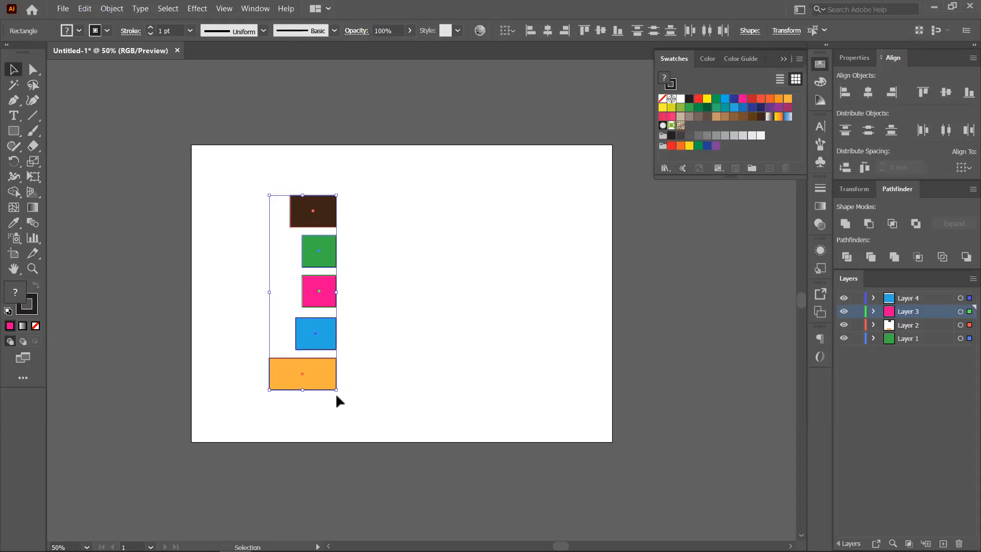
pyautogui.click(867, 93)
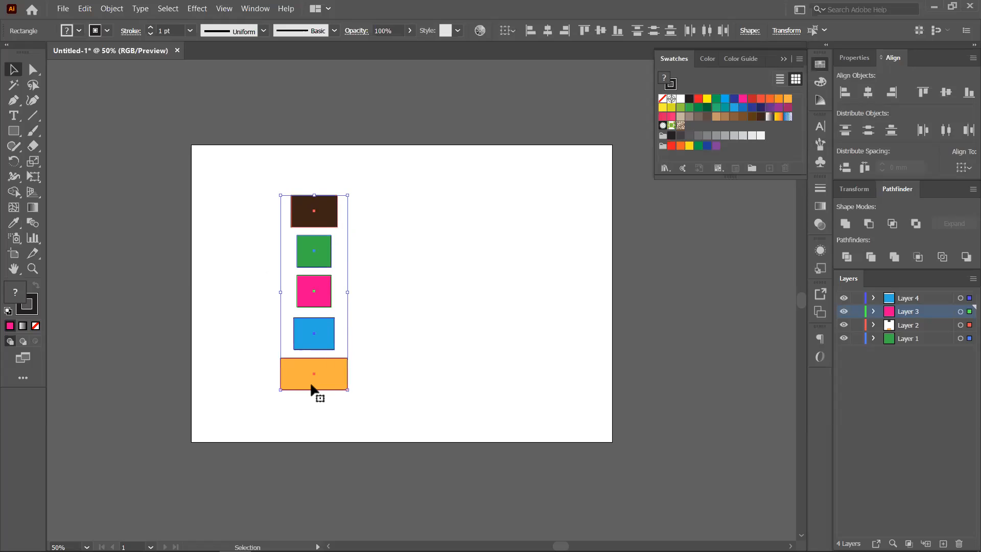
pyautogui.click(845, 94)
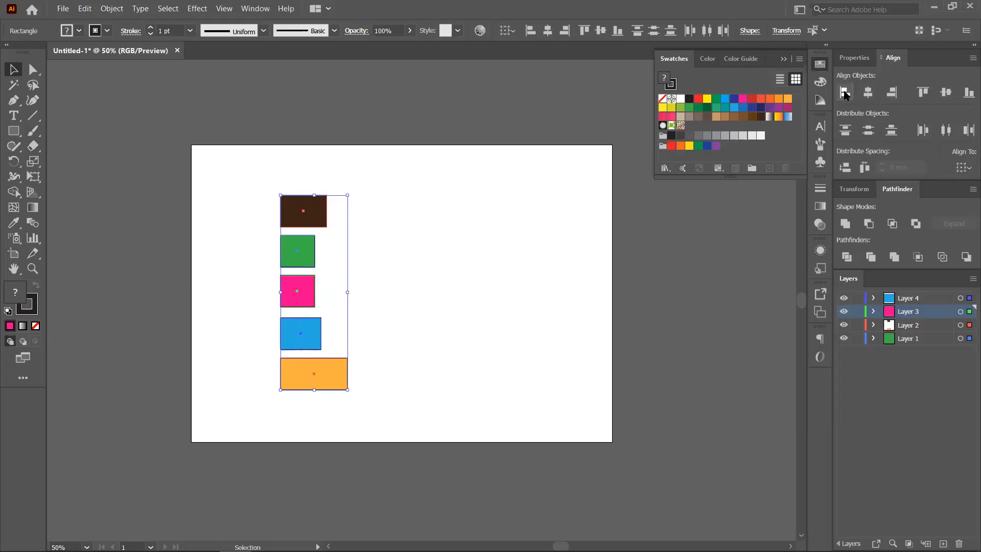
pyautogui.click(868, 93)
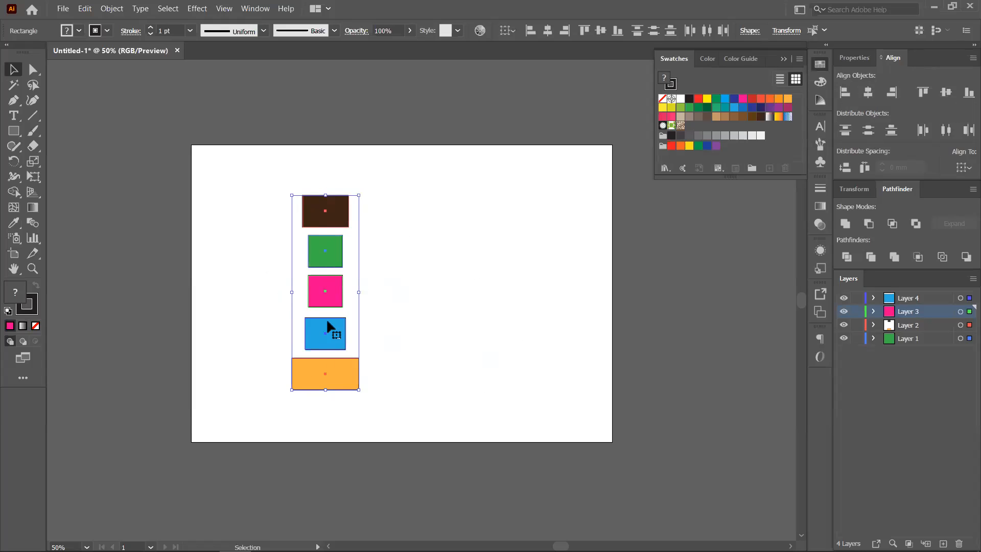
# - Drag the shapes into a row: pink, brown, blue, green, orange
pyautogui.click(433, 316)
pyautogui.moveTo(337, 370); pyautogui.dragTo(518, 220)
pyautogui.moveTo(339, 248); pyautogui.dragTo(430, 218)
pyautogui.moveTo(324, 284); pyautogui.dragTo(254, 205)
pyautogui.moveTo(321, 330); pyautogui.dragTo(383, 275)
# - Make the brown rectangle taller, lower the orange one, enlarge the green square, then select all five
pyautogui.click(330, 225)
pyautogui.moveTo(328, 230); pyautogui.dragTo(329, 240)
pyautogui.moveTo(508, 224); pyautogui.dragTo(527, 244)
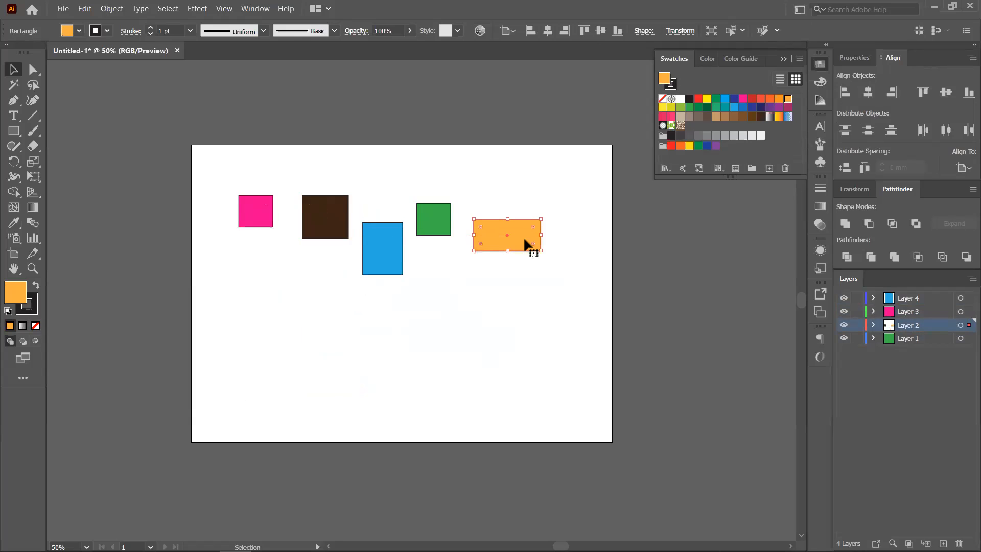
pyautogui.click(432, 229)
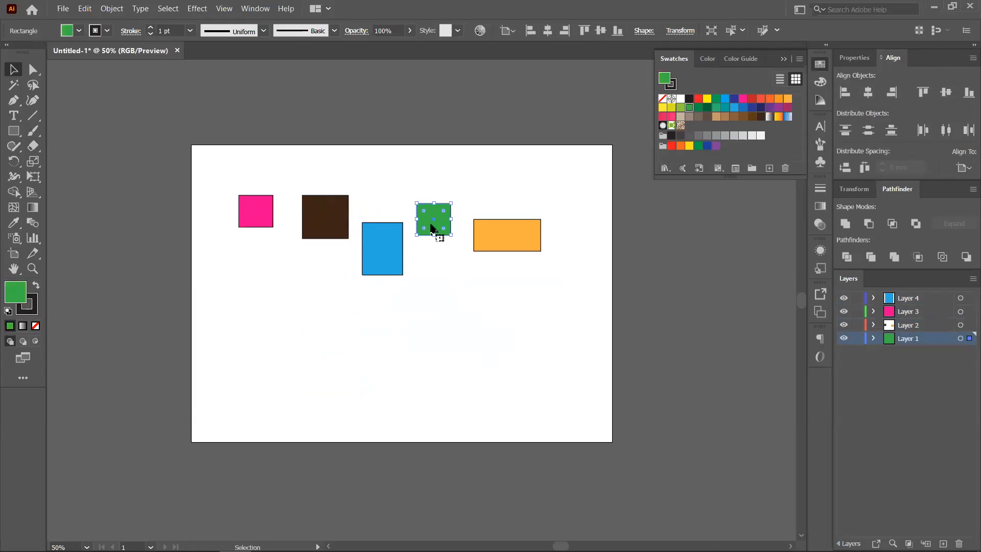
pyautogui.moveTo(434, 204); pyautogui.dragTo(436, 201)
pyautogui.click(521, 309)
pyautogui.moveTo(196, 164); pyautogui.dragTo(566, 293)
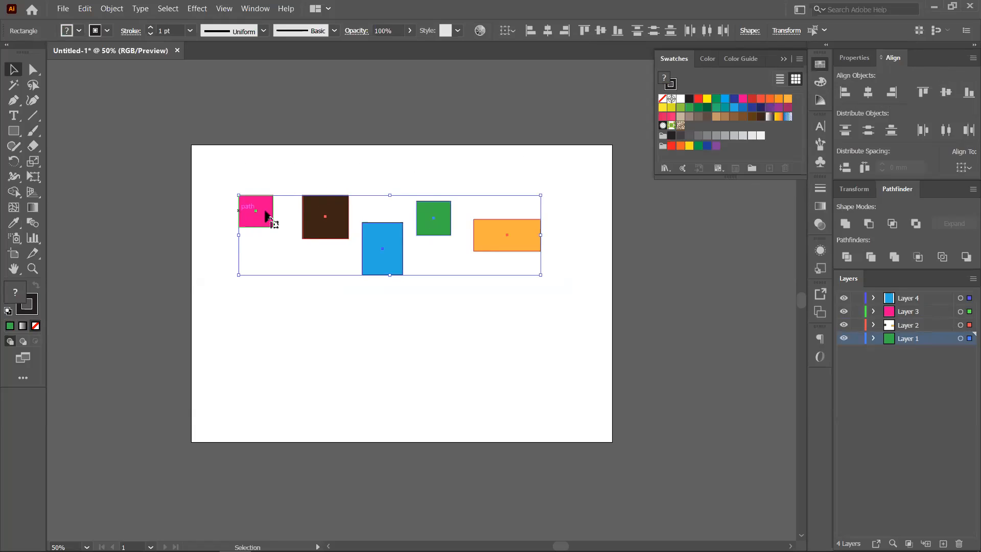
# - Try Vertical Align Top, Bottom, then Center on the five shapes
pyautogui.click(926, 94)
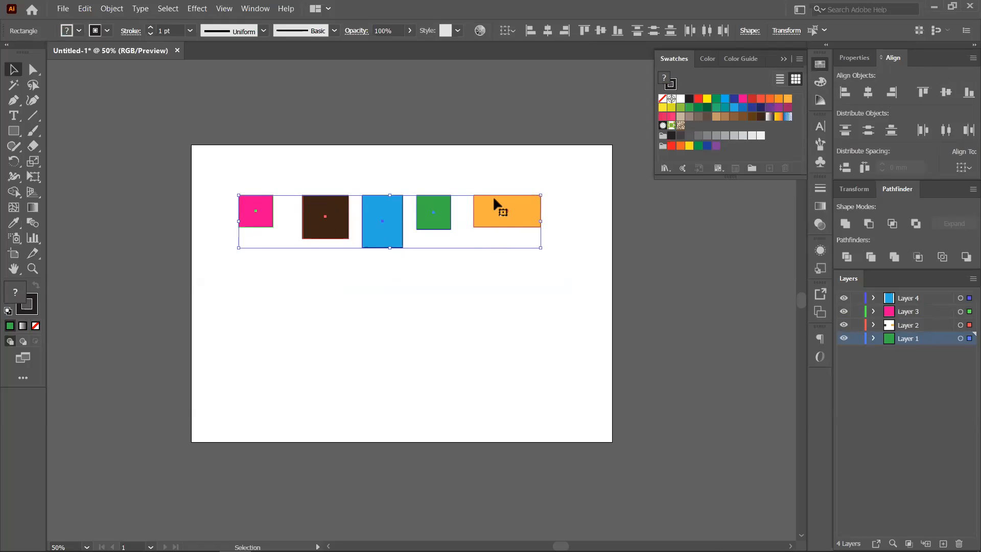
pyautogui.click(966, 95)
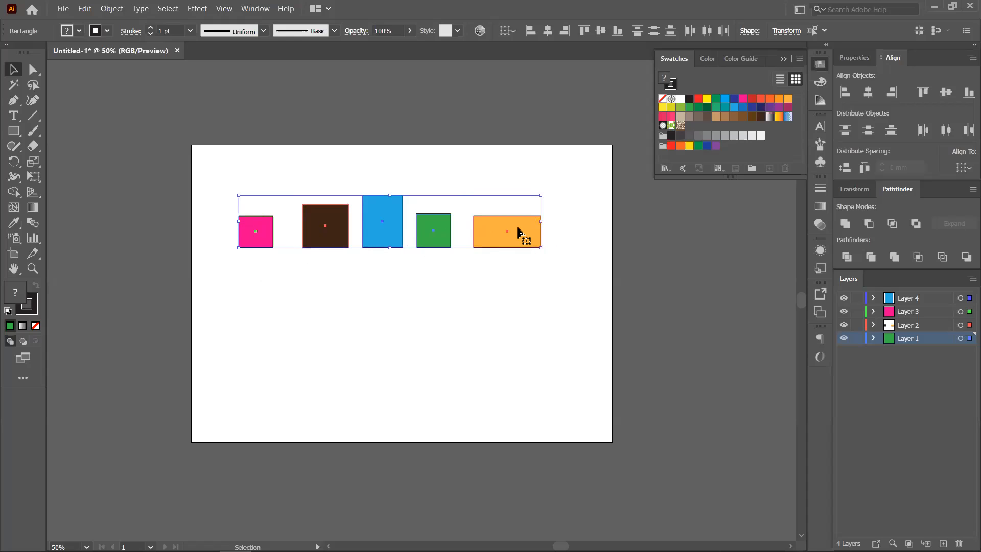
pyautogui.click(945, 94)
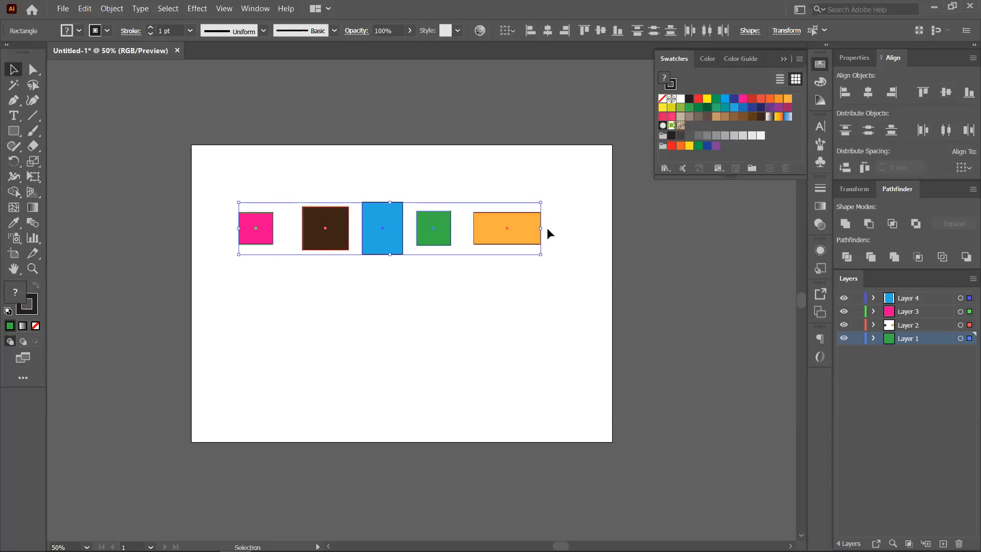
# - Stack all shapes with Horizontal Align Center, move the stack lower, and pull the blue rectangle off to the right
pyautogui.click(395, 299)
pyautogui.moveTo(229, 174); pyautogui.dragTo(600, 295)
pyautogui.click(868, 93)
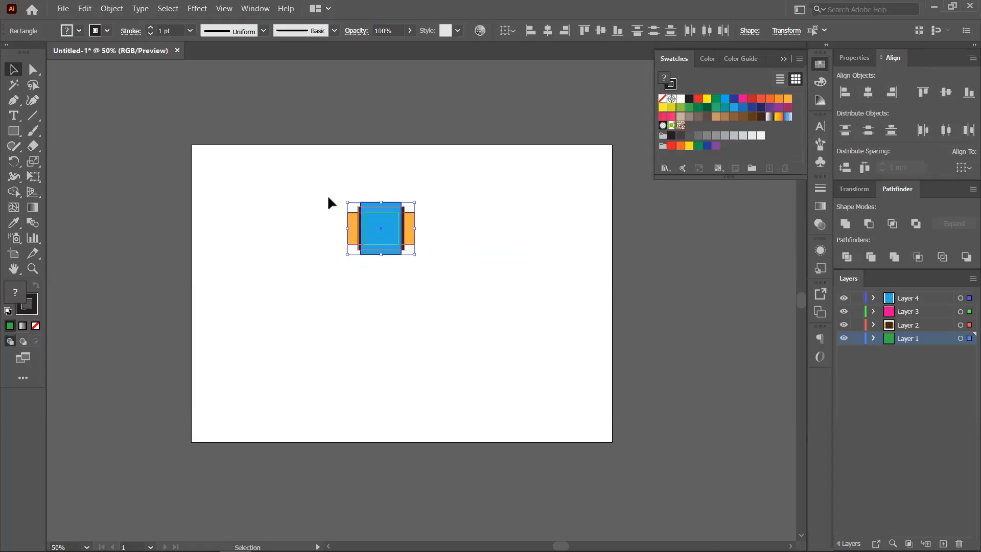
pyautogui.moveTo(380, 228); pyautogui.dragTo(380, 270)
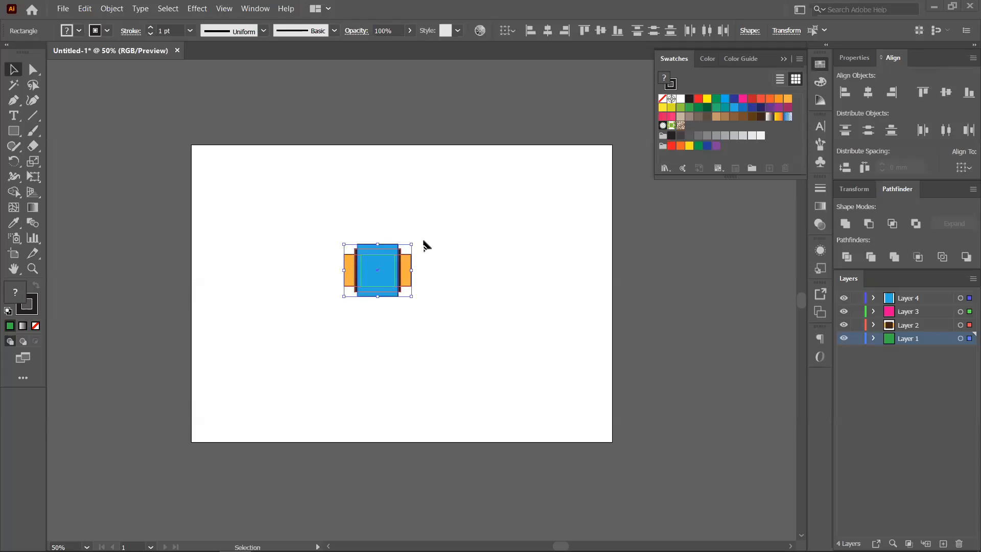
pyautogui.click(455, 284)
pyautogui.moveTo(389, 269); pyautogui.dragTo(466, 286)
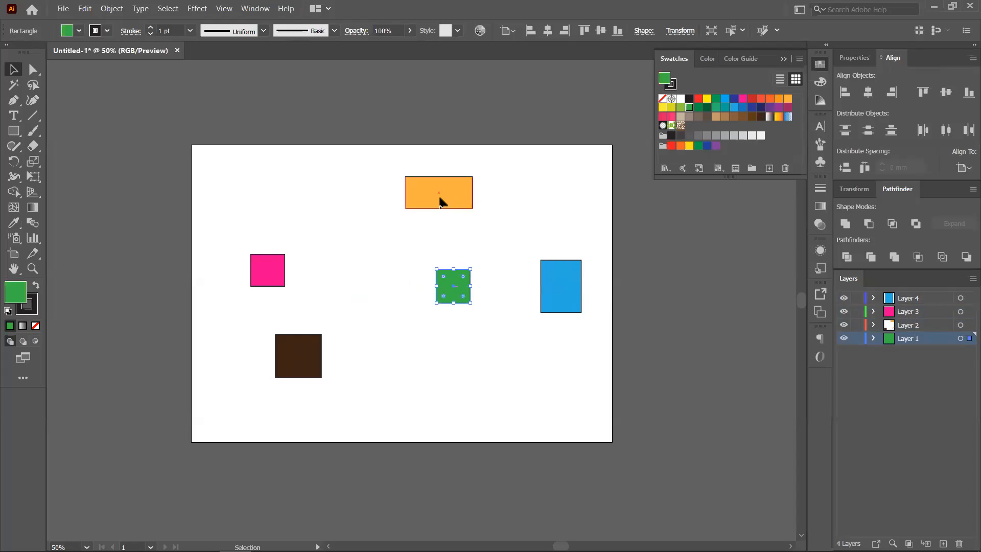
# - Shuffle the orange, green, pink and brown shapes, sending the brown square to the lower left
pyautogui.moveTo(440, 201); pyautogui.dragTo(400, 263)
pyautogui.moveTo(465, 299); pyautogui.dragTo(462, 342)
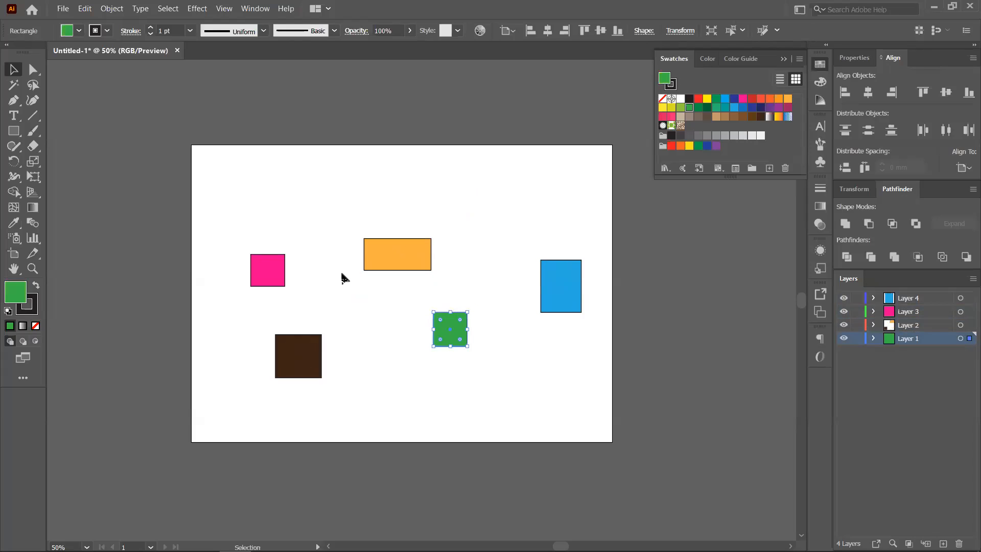
pyautogui.moveTo(265, 276); pyautogui.dragTo(244, 275)
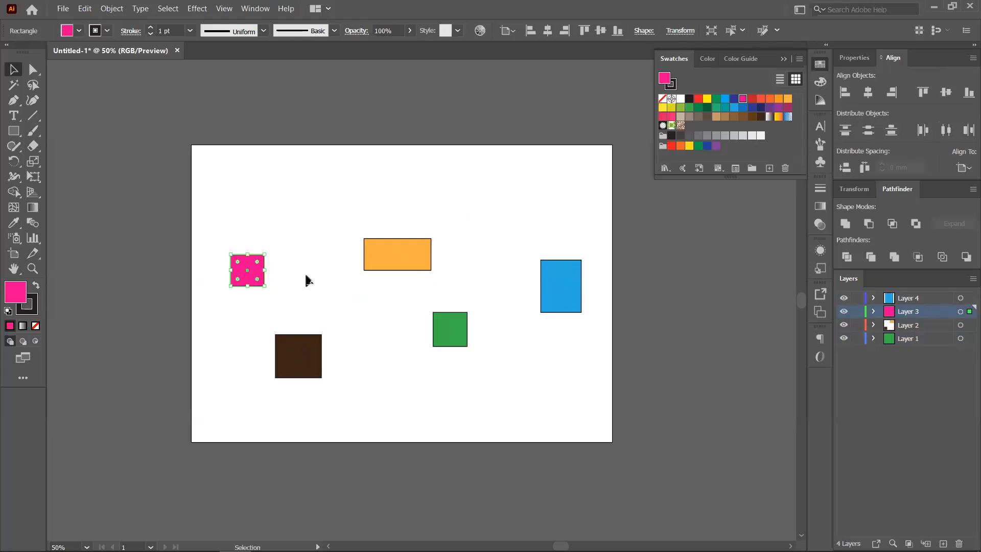
pyautogui.moveTo(243, 272); pyautogui.dragTo(260, 183)
pyautogui.moveTo(303, 359); pyautogui.dragTo(260, 409)
# - Move the orange, green and blue shapes to the left and copy the pink square rightward
pyautogui.moveTo(400, 251); pyautogui.dragTo(233, 224)
pyautogui.moveTo(444, 315); pyautogui.dragTo(268, 251)
pyautogui.moveTo(584, 306); pyautogui.dragTo(317, 342)
pyautogui.moveTo(558, 295); pyautogui.dragTo(231, 313)
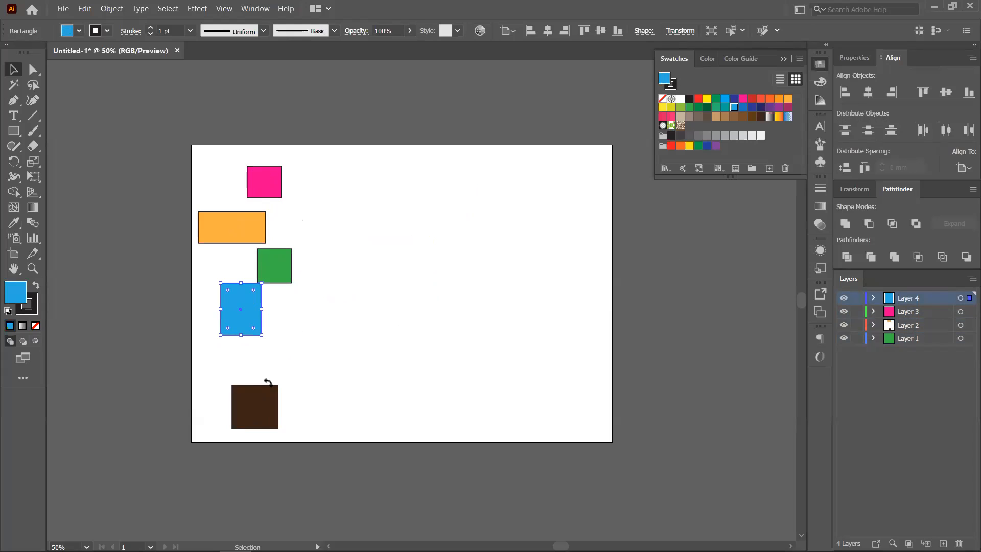
pyautogui.moveTo(268, 184); pyautogui.dragTo(431, 199)
# - Align the five pink squares on one vertical centre line and distribute them evenly top to bottom
pyautogui.click(473, 245)
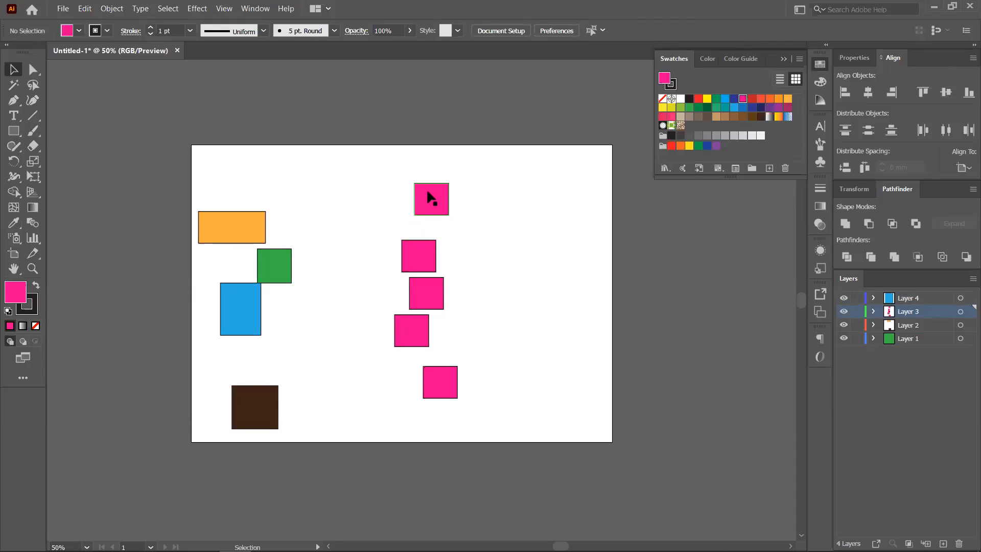
pyautogui.moveTo(398, 170); pyautogui.dragTo(424, 403)
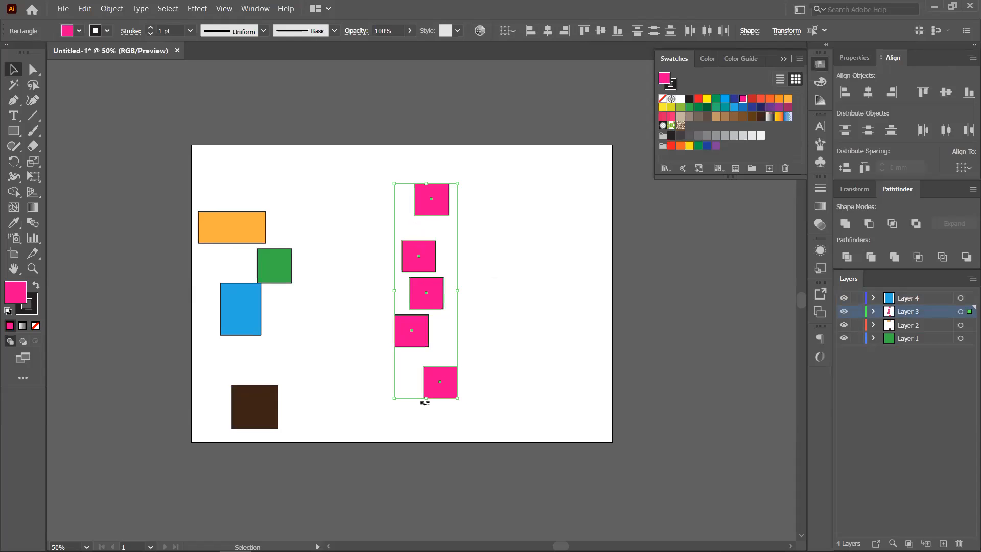
pyautogui.click(867, 93)
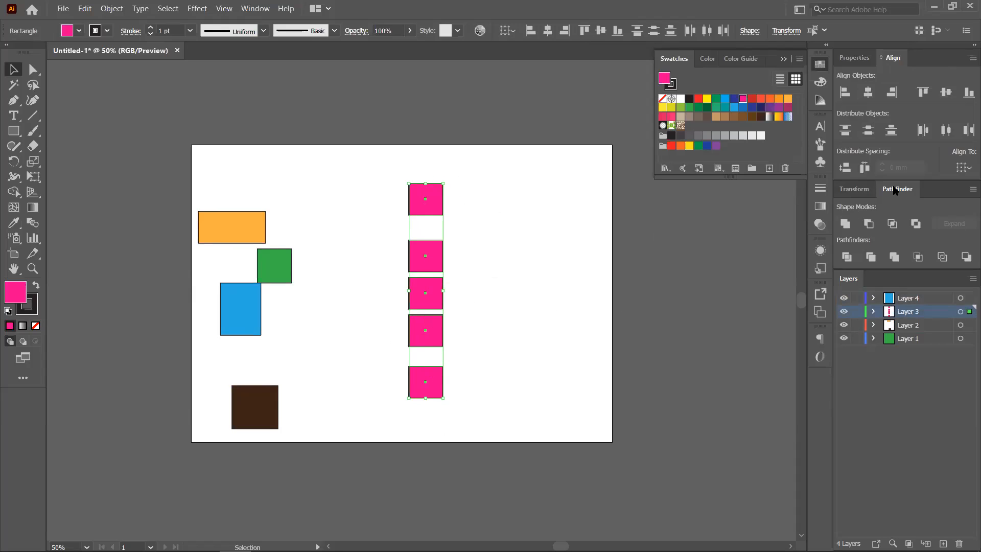
pyautogui.click(868, 131)
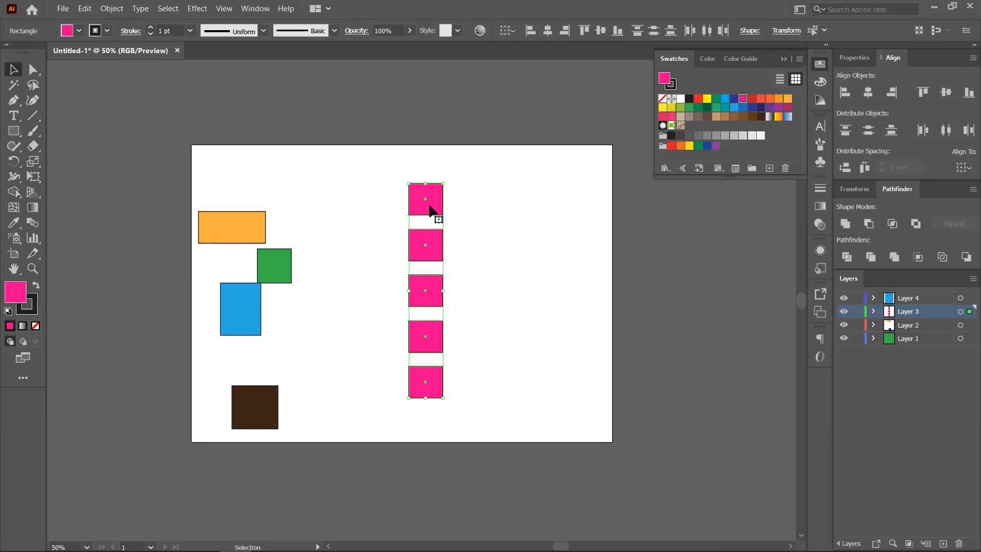
pyautogui.click(488, 323)
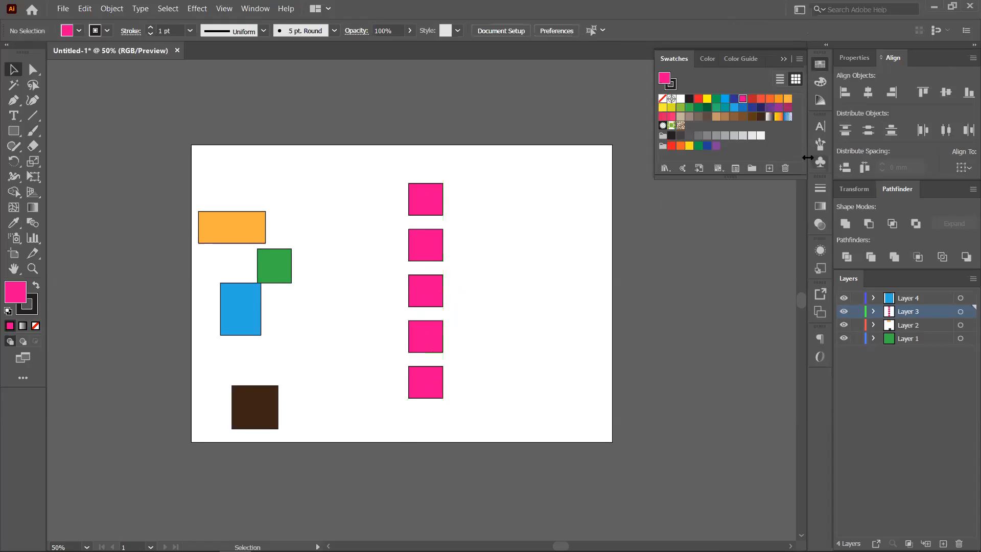
# - Stretch the column by moving the top pink square above and the bottom one below the artboard
pyautogui.moveTo(409, 177); pyautogui.dragTo(438, 407)
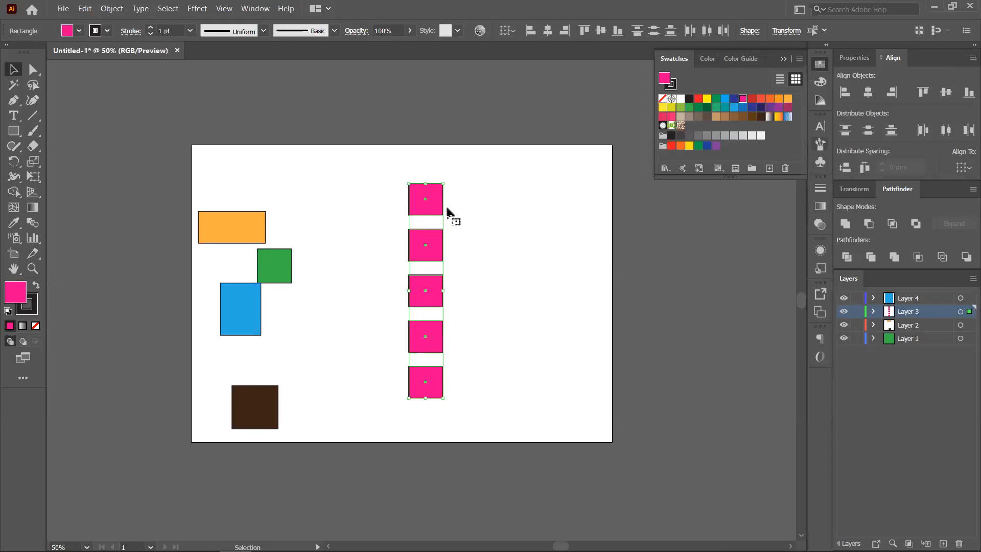
pyautogui.click(489, 213)
pyautogui.moveTo(399, 173); pyautogui.dragTo(446, 197)
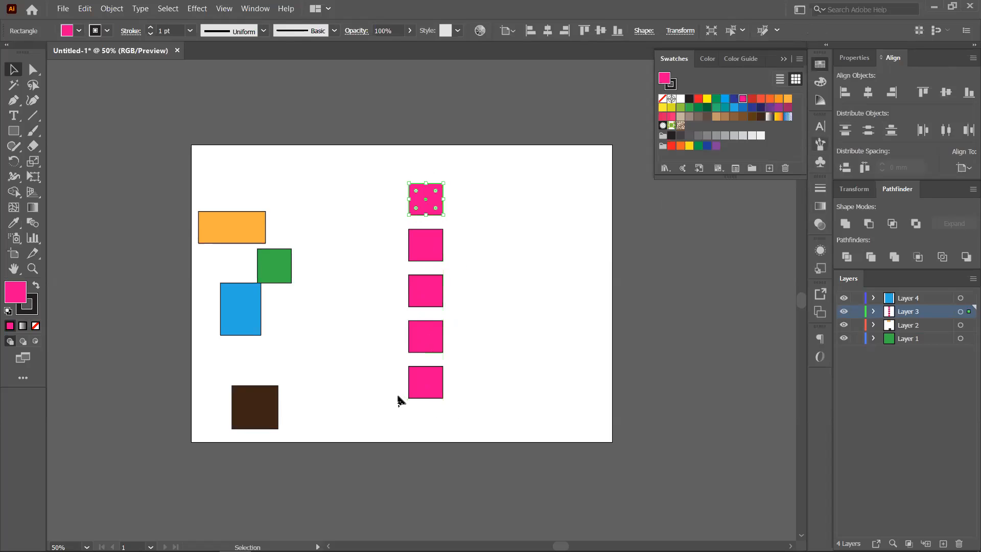
pyautogui.moveTo(476, 381); pyautogui.dragTo(482, 378)
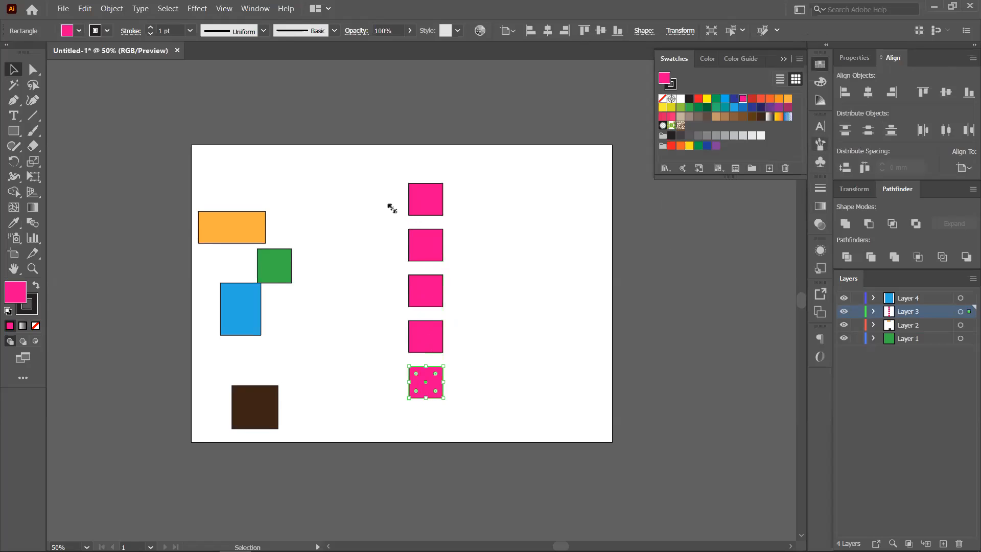
pyautogui.click(410, 193)
pyautogui.click(416, 390)
pyautogui.moveTo(385, 232); pyautogui.dragTo(438, 346)
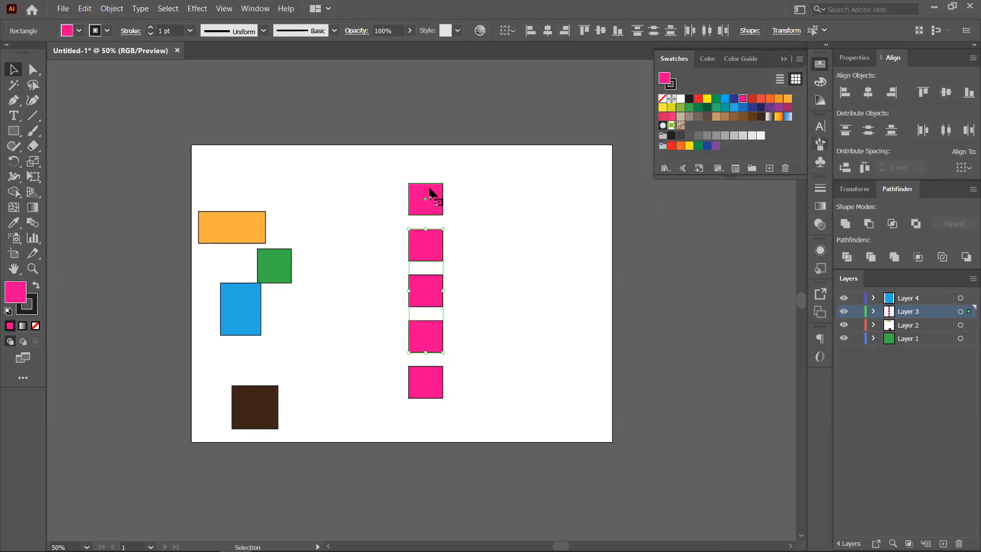
pyautogui.click(430, 193)
pyautogui.click(426, 388)
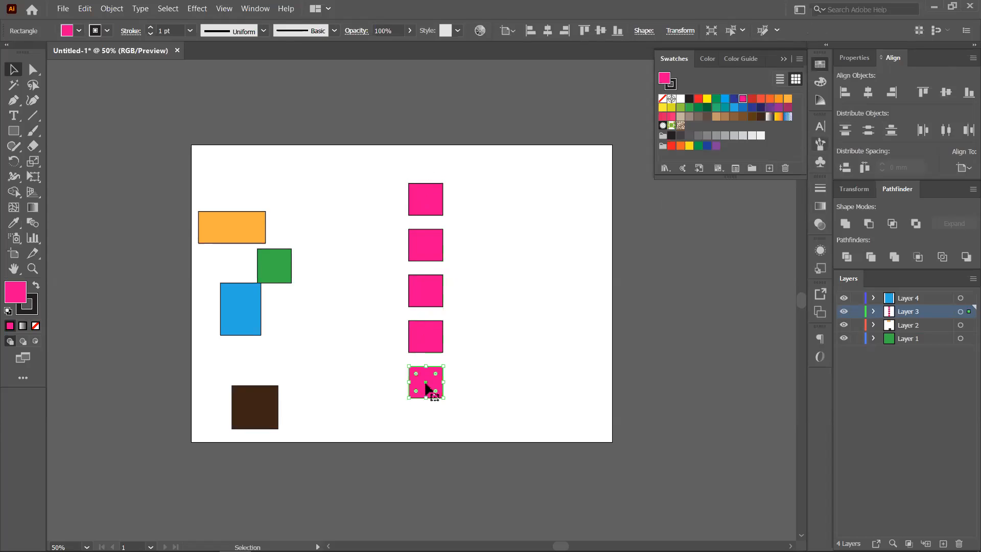
pyautogui.moveTo(424, 389); pyautogui.dragTo(418, 498)
pyautogui.moveTo(430, 195); pyautogui.dragTo(438, 92)
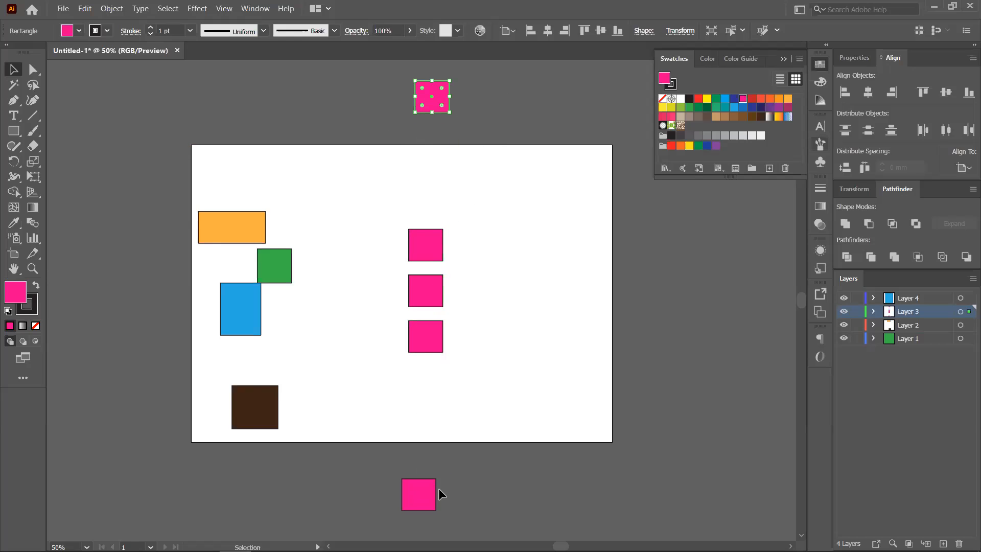
# - Centre the five stretched-out pink squares and distribute them evenly top to bottom
pyautogui.moveTo(450, 130); pyautogui.dragTo(435, 493)
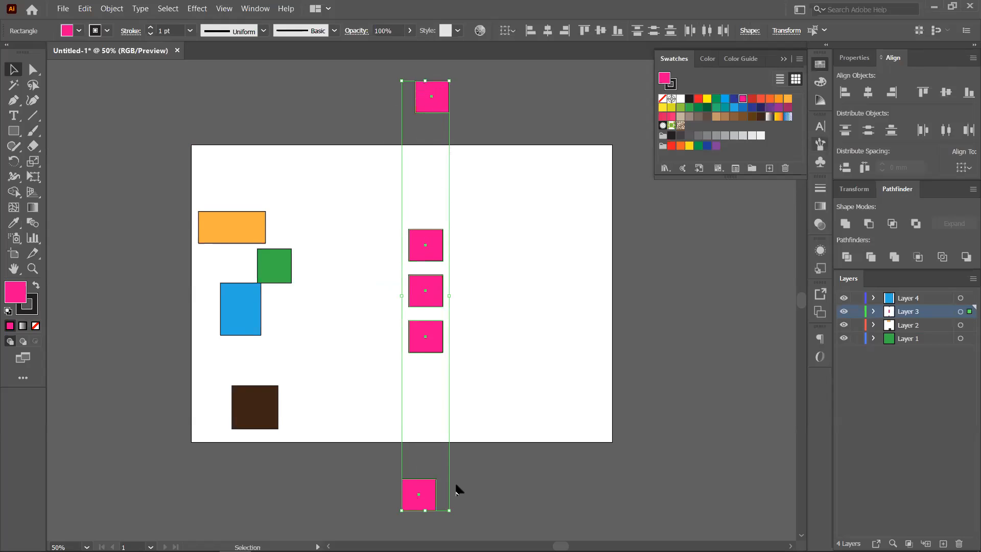
pyautogui.click(868, 93)
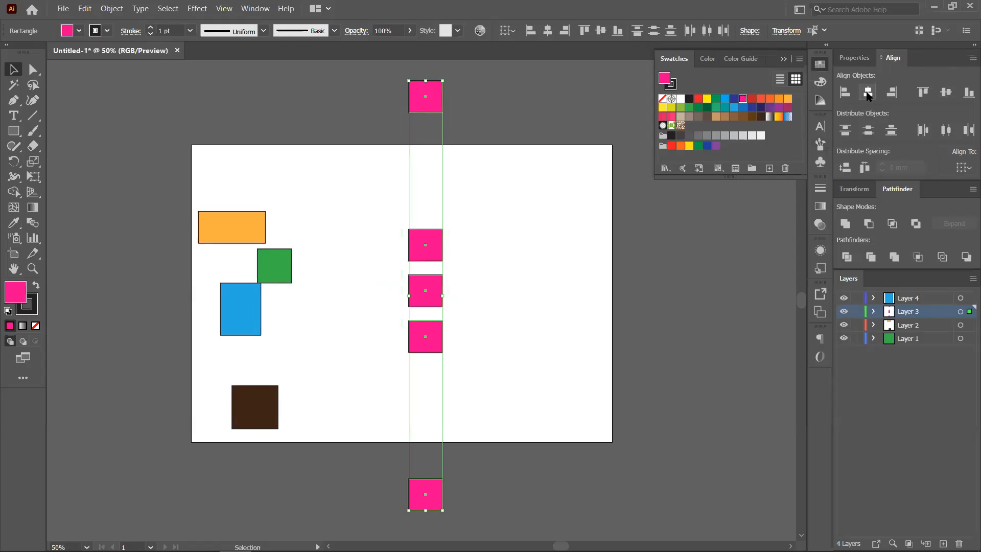
pyautogui.click(868, 131)
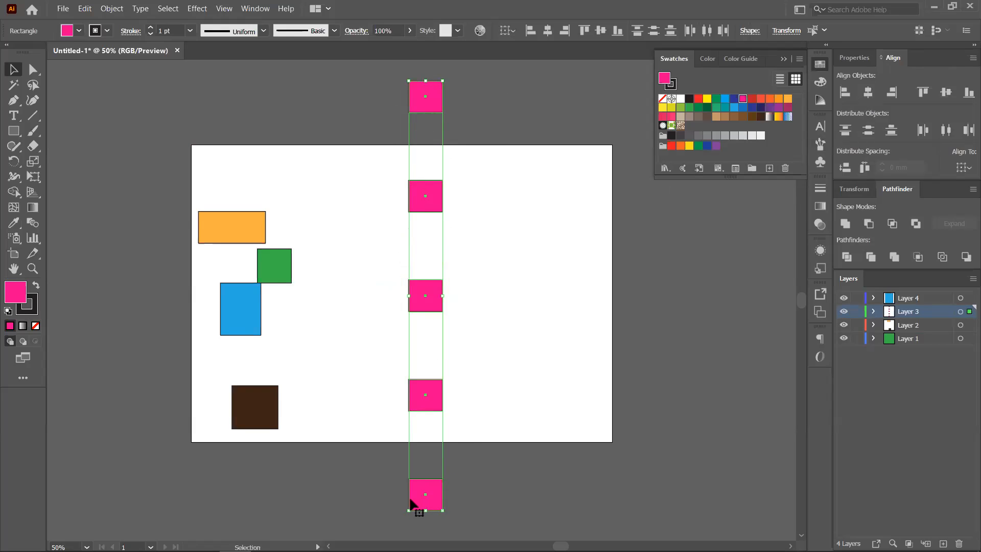
pyautogui.click(444, 135)
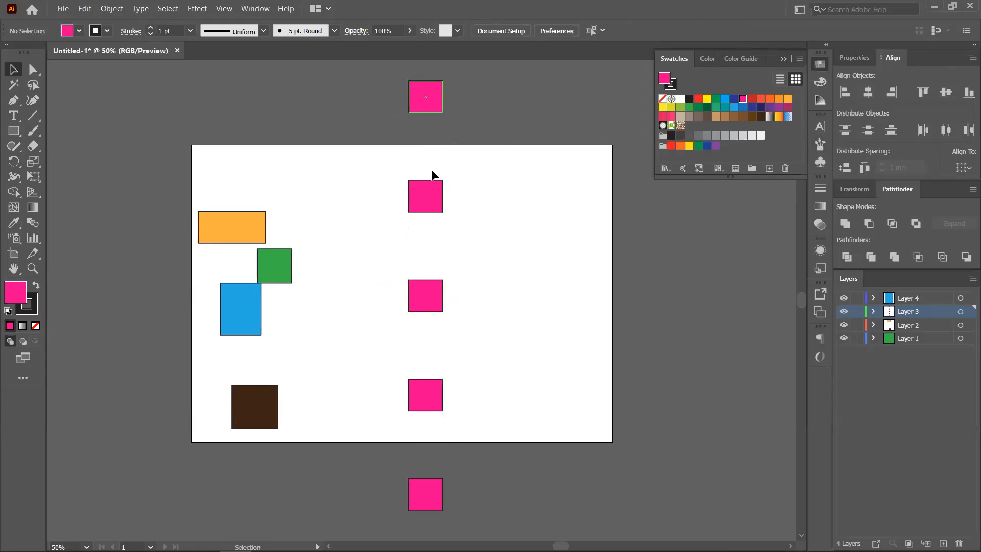
# - Regroup the pink squares further right and make them a centred, evenly spaced column
pyautogui.moveTo(434, 94); pyautogui.dragTo(502, 253)
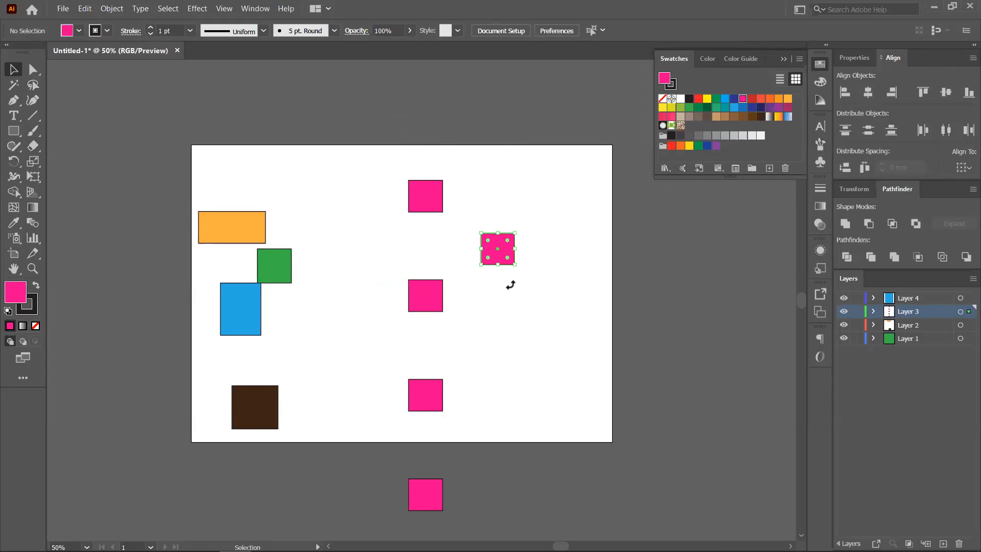
pyautogui.moveTo(425, 498); pyautogui.dragTo(500, 412)
pyautogui.moveTo(428, 296); pyautogui.dragTo(500, 285)
pyautogui.moveTo(433, 199); pyautogui.dragTo(484, 315)
pyautogui.moveTo(426, 404); pyautogui.dragTo(489, 365)
pyautogui.moveTo(442, 223); pyautogui.dragTo(501, 258)
pyautogui.moveTo(464, 210); pyautogui.dragTo(550, 447)
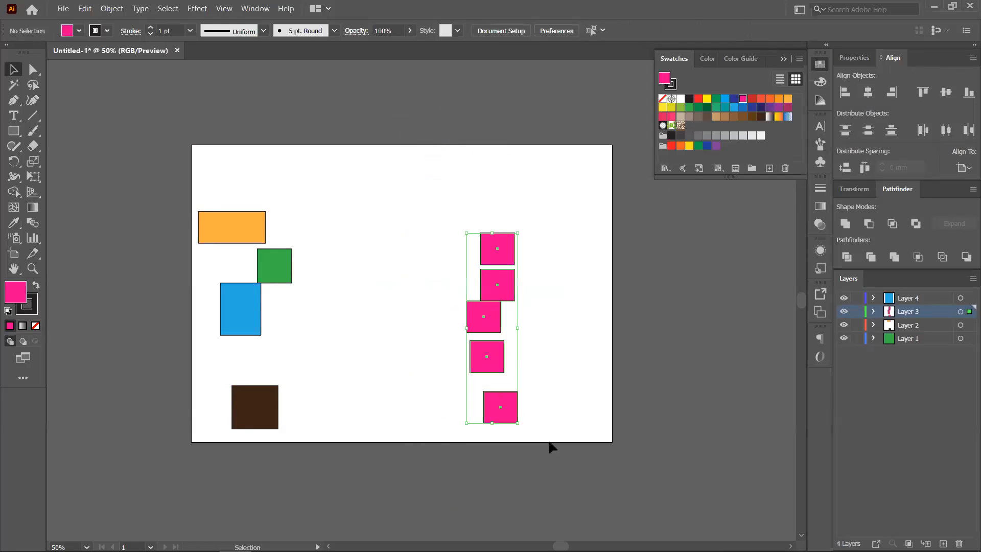
pyautogui.click(868, 130)
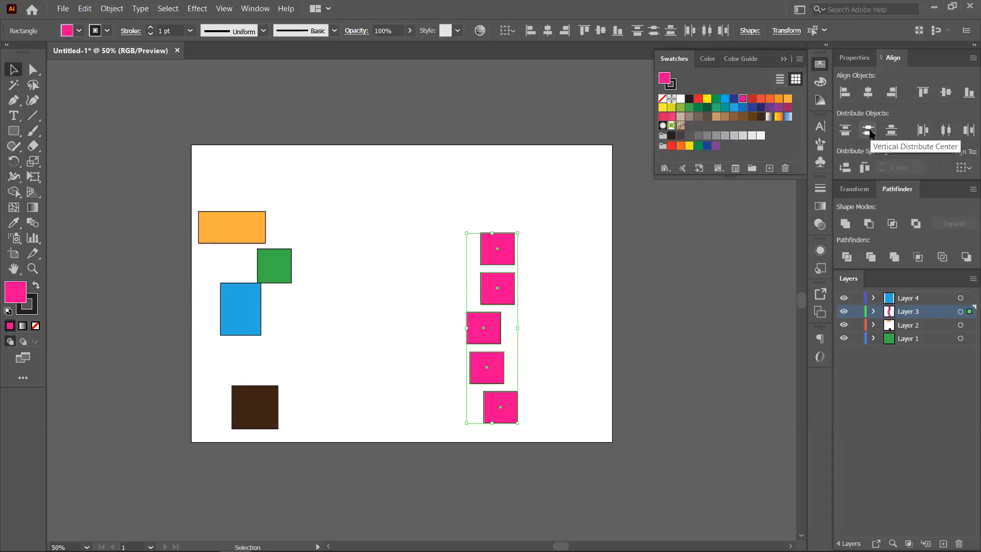
pyautogui.click(868, 93)
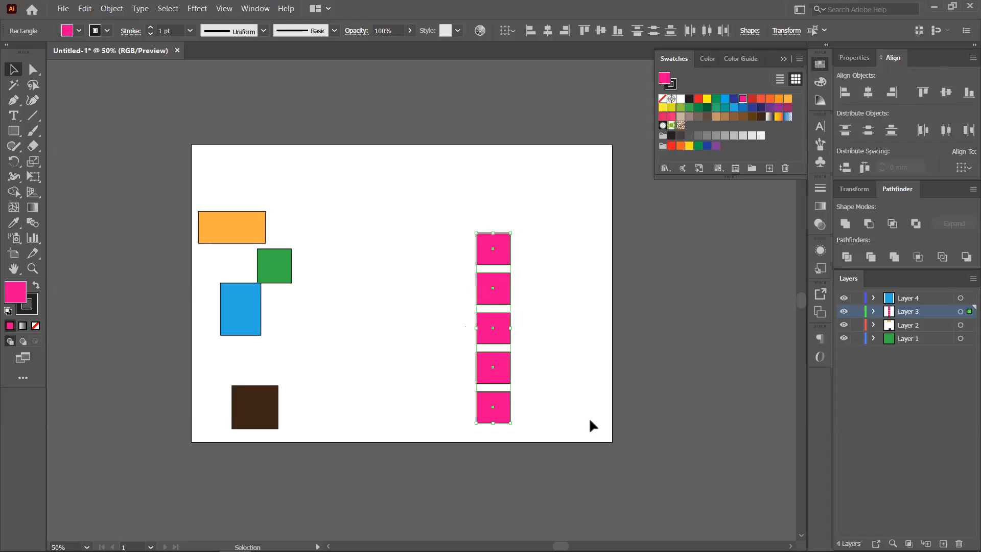
# - Drag the five pink squares into a rough row, one sitting far past the right edge
pyautogui.click(559, 324)
pyautogui.moveTo(491, 250); pyautogui.dragTo(391, 256)
pyautogui.moveTo(492, 285); pyautogui.dragTo(435, 256)
pyautogui.moveTo(492, 328); pyautogui.dragTo(473, 254)
pyautogui.moveTo(502, 357); pyautogui.dragTo(755, 220)
pyautogui.moveTo(495, 406); pyautogui.dragTo(566, 255)
# - Distribute the pink squares evenly left to right and align them on one horizontal centre
pyautogui.click(423, 309)
pyautogui.moveTo(361, 306); pyautogui.dragTo(767, 207)
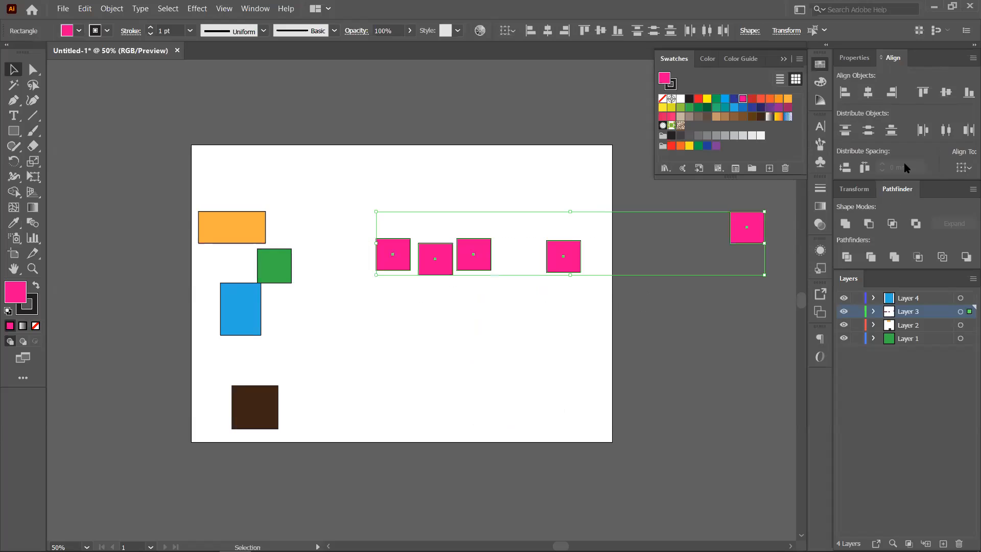
pyautogui.click(945, 130)
pyautogui.click(947, 93)
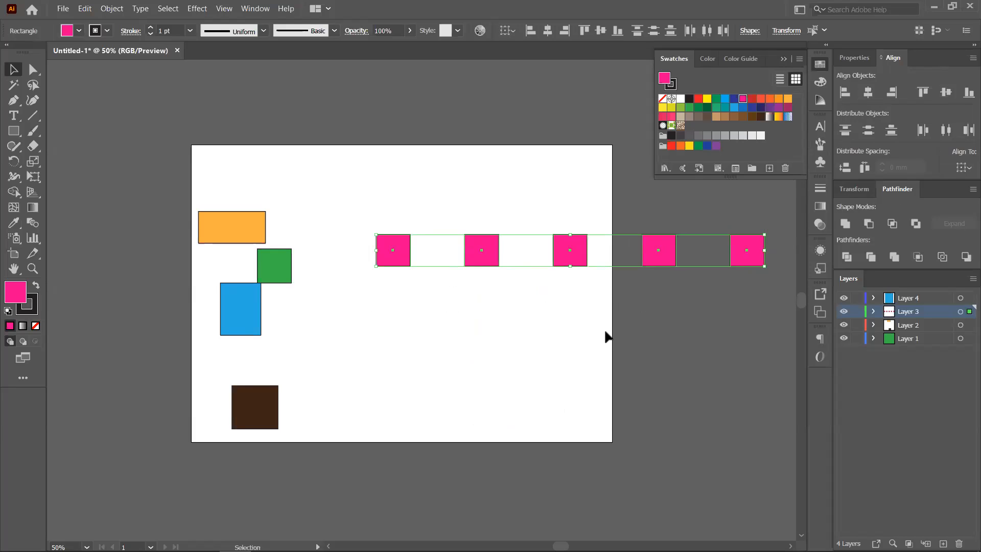
pyautogui.click(663, 333)
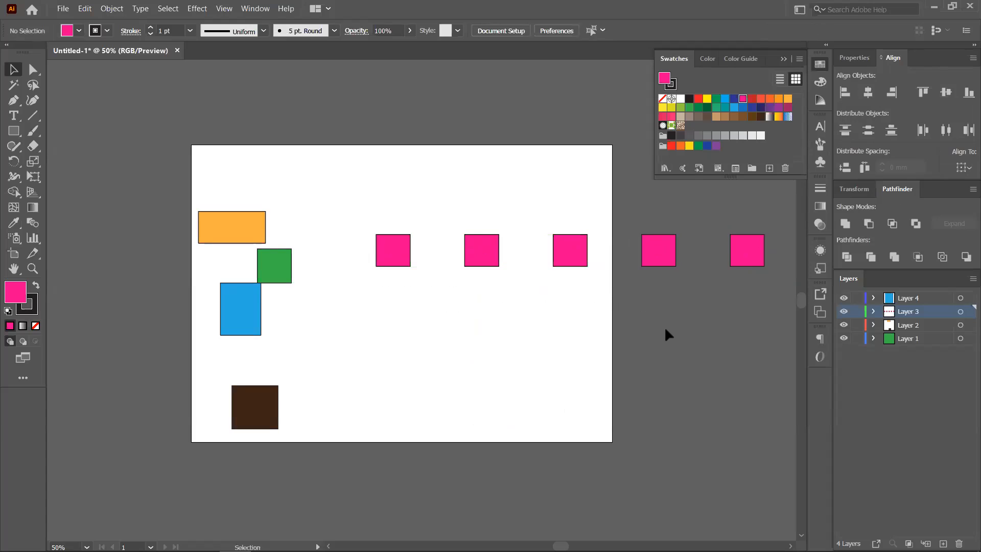
# - Drag the four scattered pink squares back into a rough column near the middle
pyautogui.moveTo(748, 260); pyautogui.dragTo(389, 284)
pyautogui.moveTo(488, 261); pyautogui.dragTo(402, 334)
pyautogui.moveTo(574, 254); pyautogui.dragTo(416, 215)
pyautogui.moveTo(657, 258); pyautogui.dragTo(408, 368)
# - Centre the five pink squares horizontally and distribute them evenly top to bottom
pyautogui.click(494, 327)
pyautogui.moveTo(355, 182); pyautogui.dragTo(447, 391)
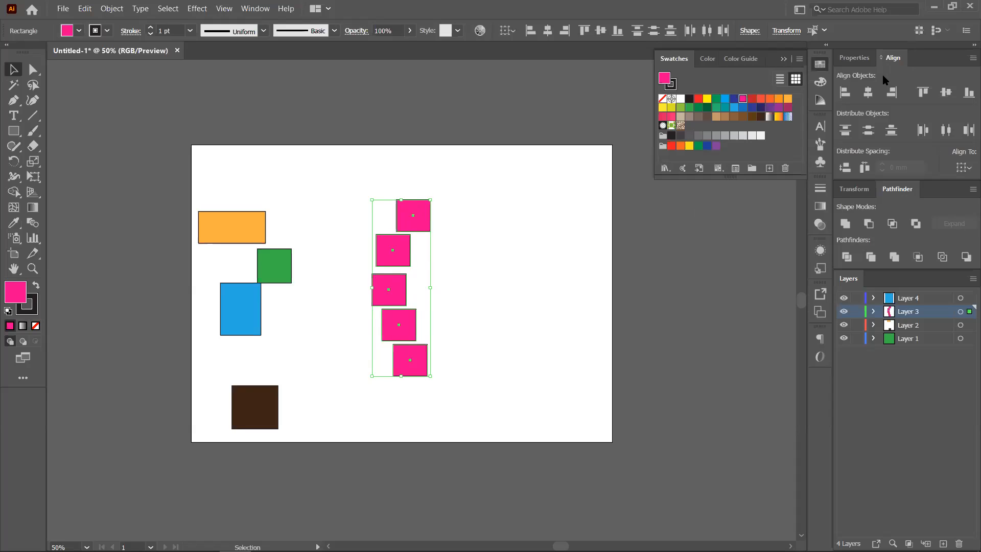
pyautogui.click(868, 93)
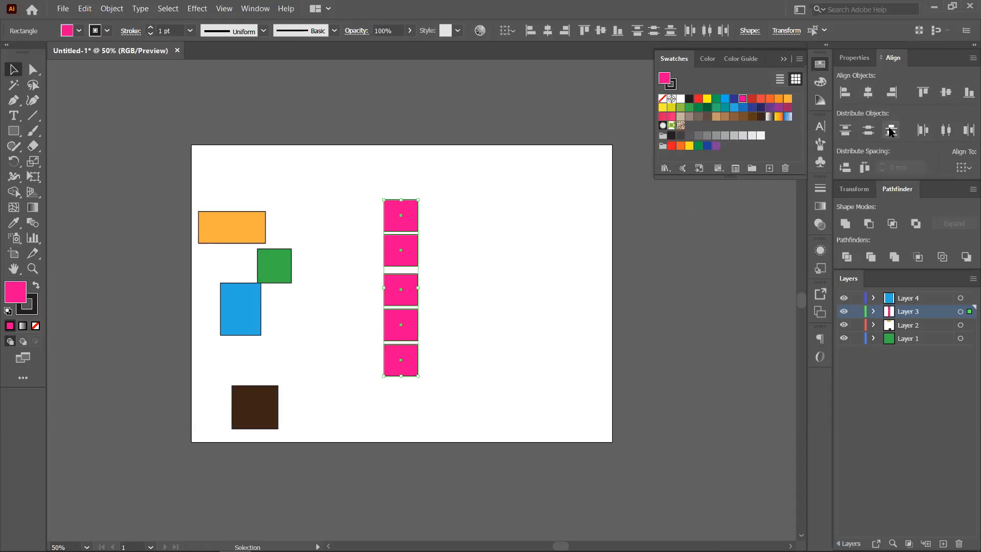
pyautogui.click(868, 131)
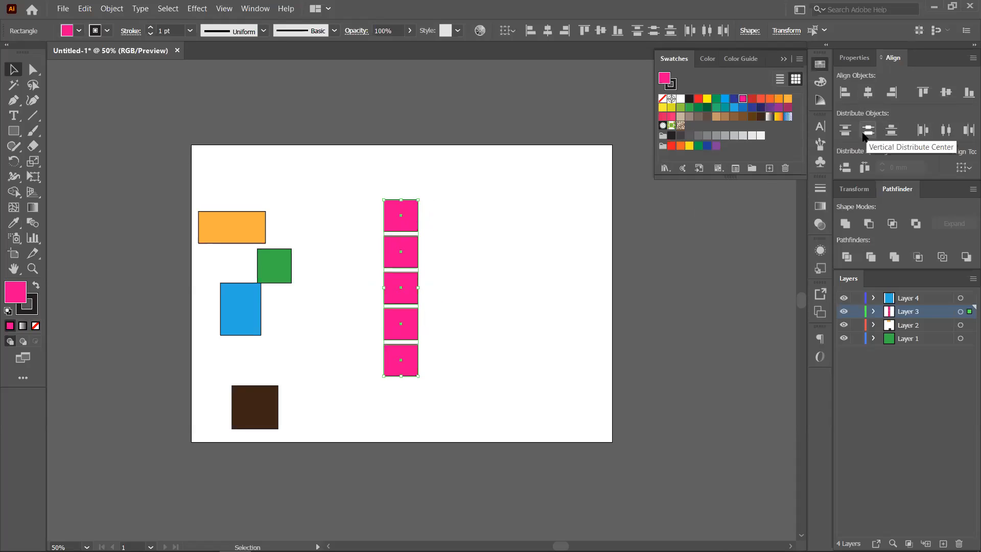
pyautogui.click(462, 277)
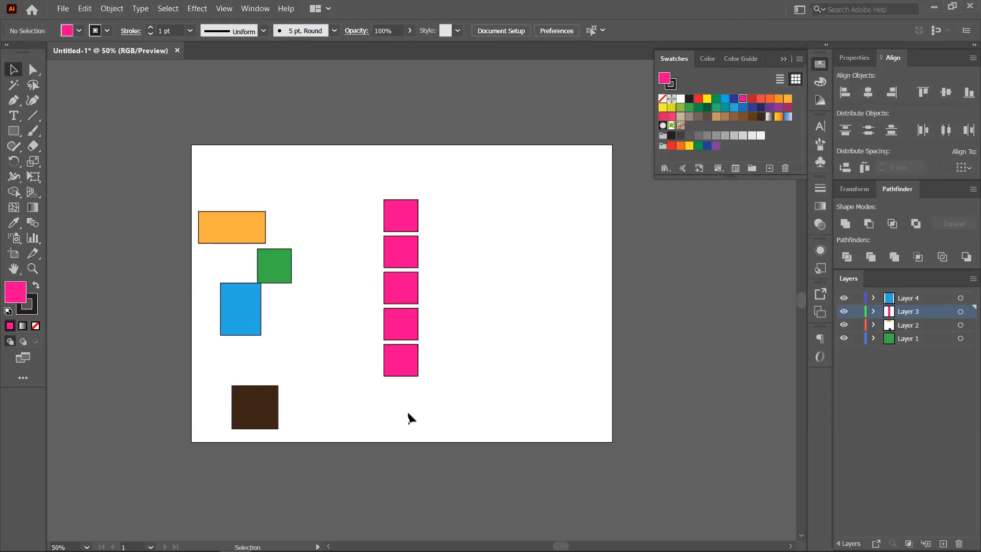
# - Alt-drag copies of the pink column to the right and repeat with Ctrl+D to build a grid
pyautogui.moveTo(360, 182); pyautogui.dragTo(405, 376)
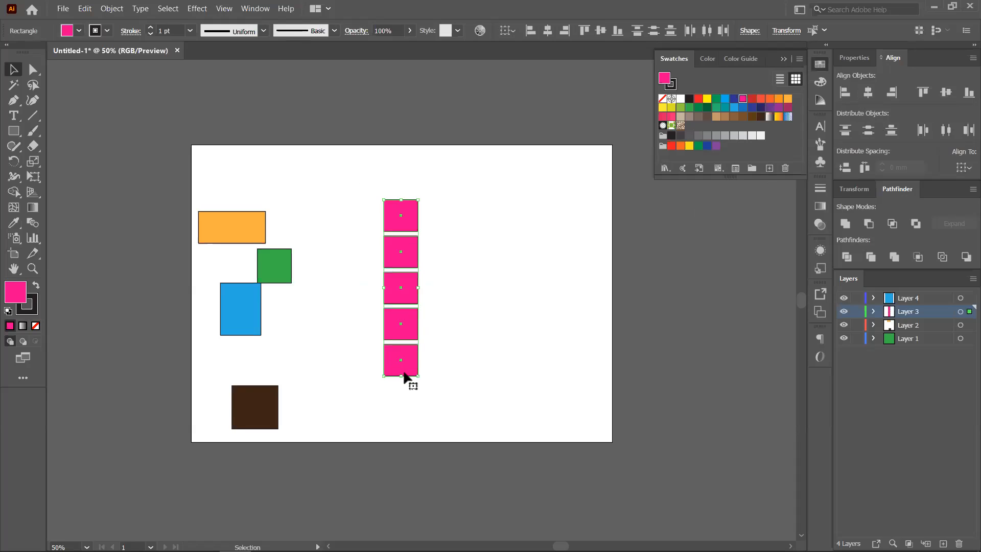
pyautogui.moveTo(415, 369); pyautogui.dragTo(454, 367)
pyautogui.click(554, 358)
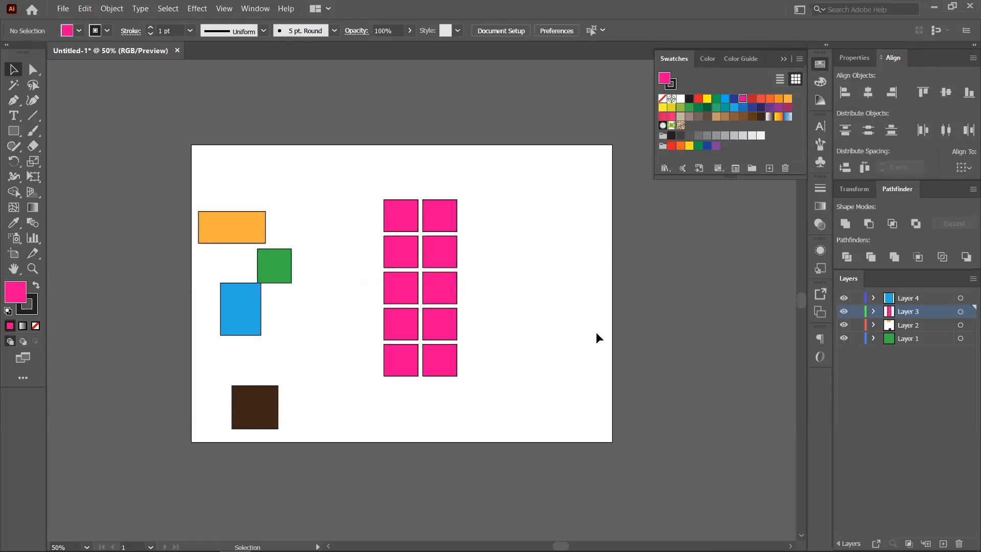
pyautogui.moveTo(446, 399); pyautogui.dragTo(489, 369)
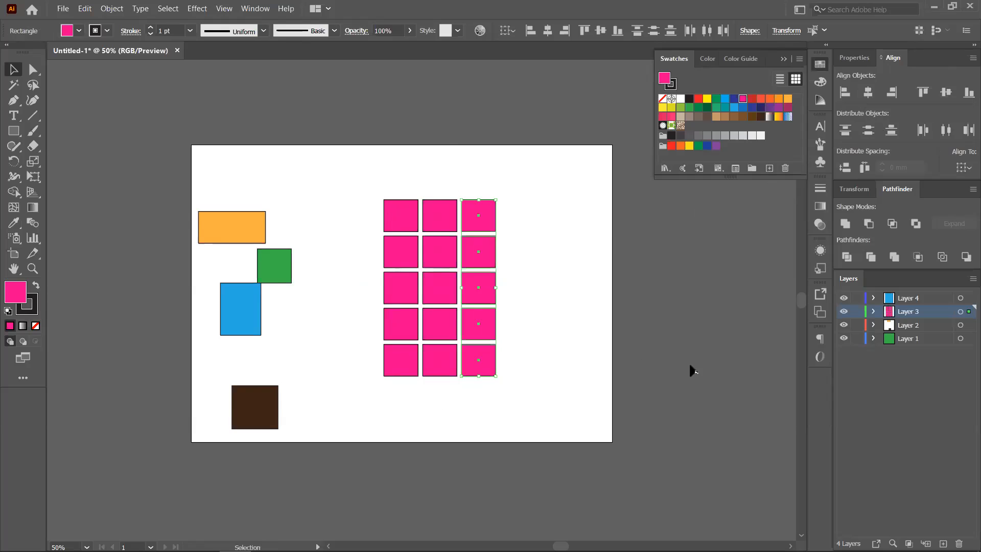
pyautogui.press('a')
pyautogui.hotkey('ctrl', 'd')
pyautogui.hotkey('ctrl', 'd')
pyautogui.hotkey('ctrl', 'd')
pyautogui.hotkey('ctrl', 'd')
pyautogui.hotkey('ctrl', 'd')
pyautogui.hotkey('ctrl', 'd')
pyautogui.hotkey('ctrl', 'd')
# - Select the whole pink grid and delete it
pyautogui.press('v')
pyautogui.scroll(-1, 563, 402)
pyautogui.hscroll(3, 572, 399)
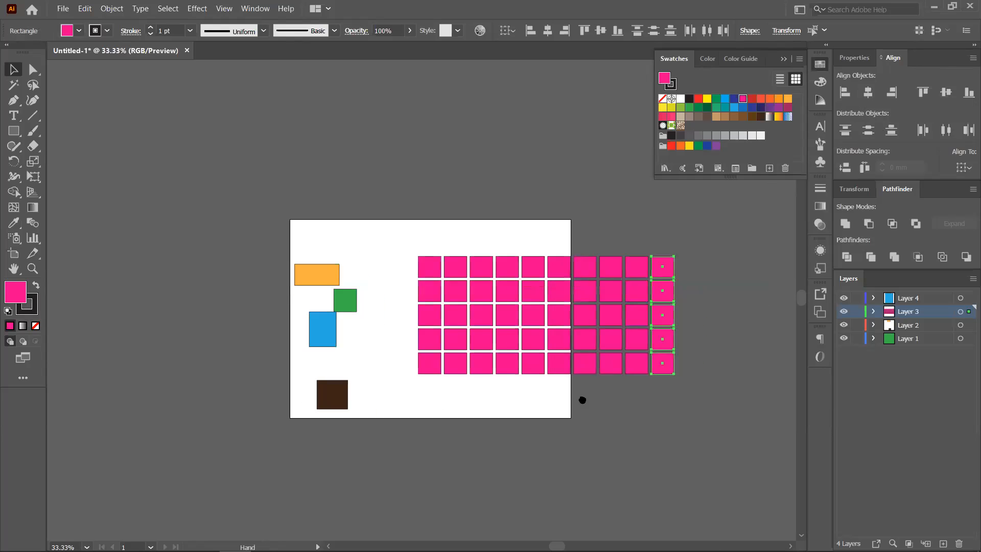
pyautogui.click(408, 387)
pyautogui.moveTo(477, 388); pyautogui.dragTo(670, 255)
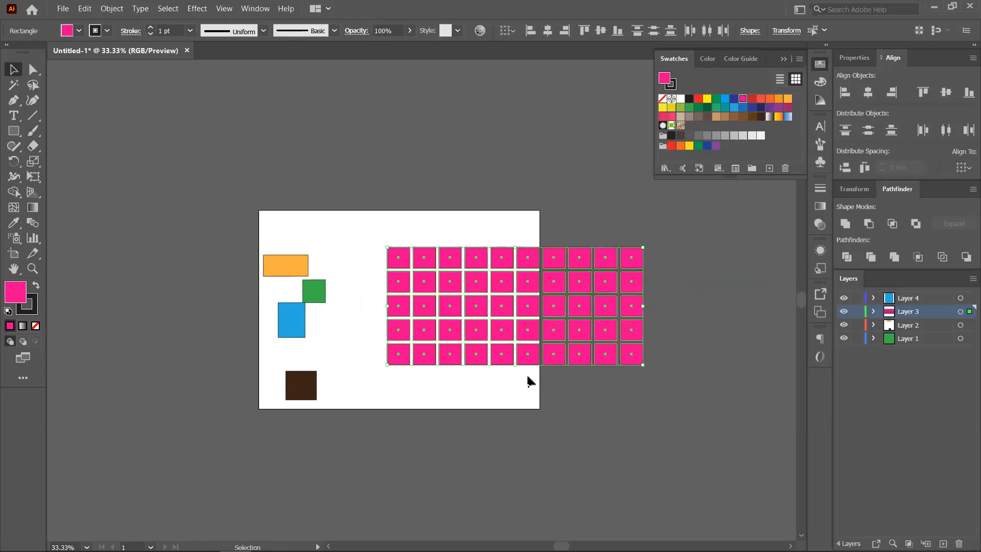
pyautogui.press('Delete')
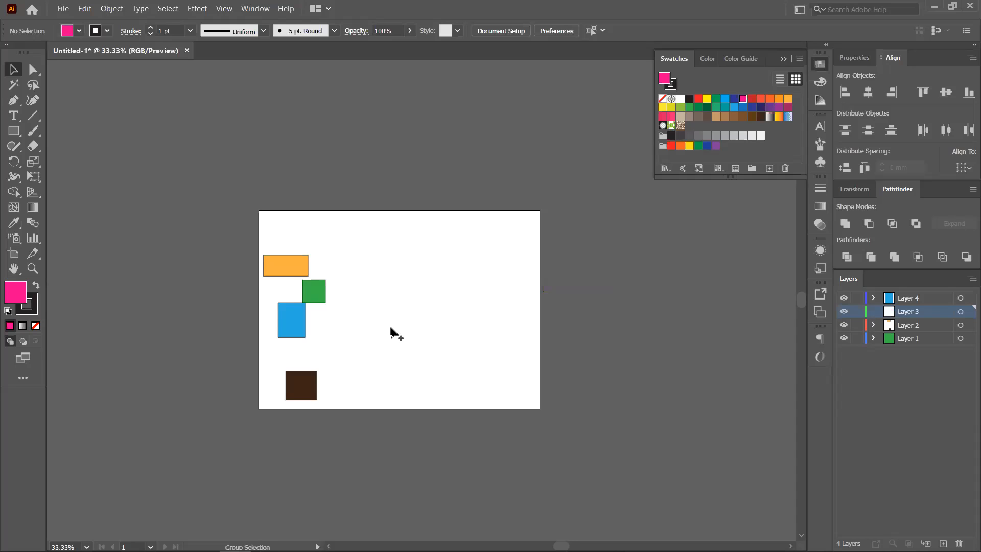
pyautogui.scroll(1, 391, 325)
# - Move the orange and blue rectangles, then delete all four remaining rectangles
pyautogui.moveTo(239, 239); pyautogui.dragTo(307, 250)
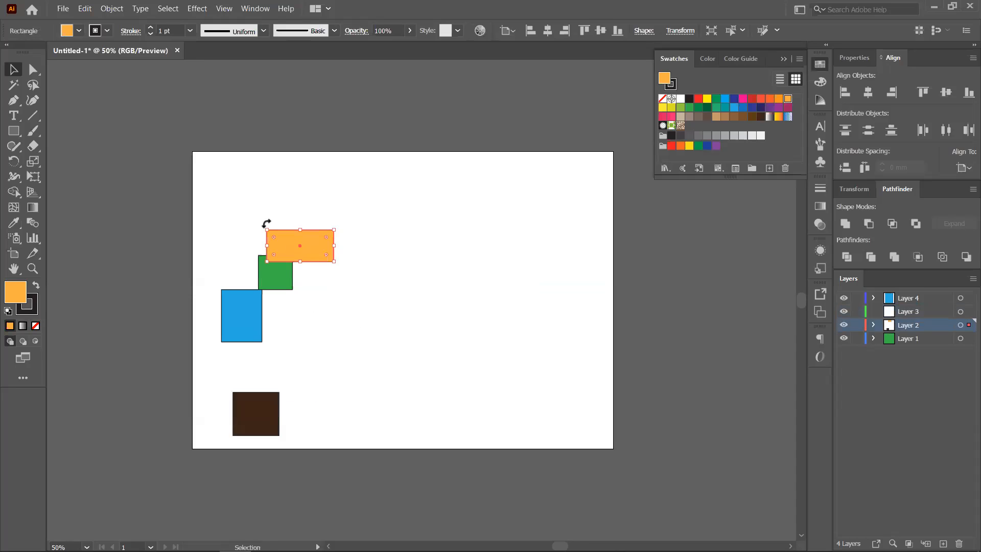
pyautogui.moveTo(250, 320); pyautogui.dragTo(384, 309)
pyautogui.moveTo(212, 204); pyautogui.dragTo(403, 450)
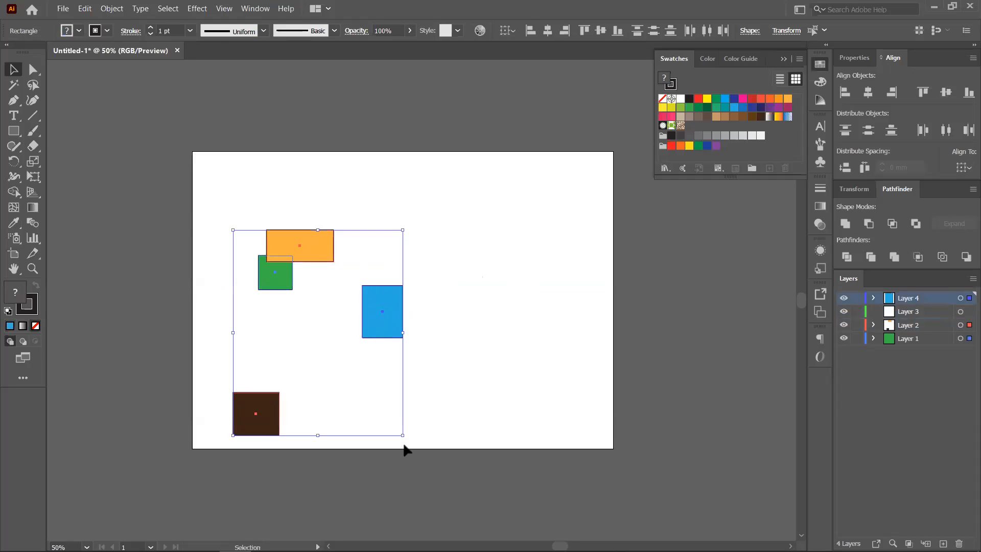
pyautogui.press('Delete')
# - Draw a large blue circle with the Ellipse tool and move it toward the artboard centre
pyautogui.moveTo(12, 134); pyautogui.dragTo(45, 167)
pyautogui.moveTo(298, 205)
pyautogui.mouseDown()
pyautogui.moveTo(437, 342)
pyautogui.moveTo(416, 322)
pyautogui.mouseUp()
pyautogui.press('v')
pyautogui.moveTo(305, 223); pyautogui.dragTo(390, 288)
pyautogui.hotkey('ctrl', 'z')
pyautogui.moveTo(301, 212); pyautogui.dragTo(402, 306)
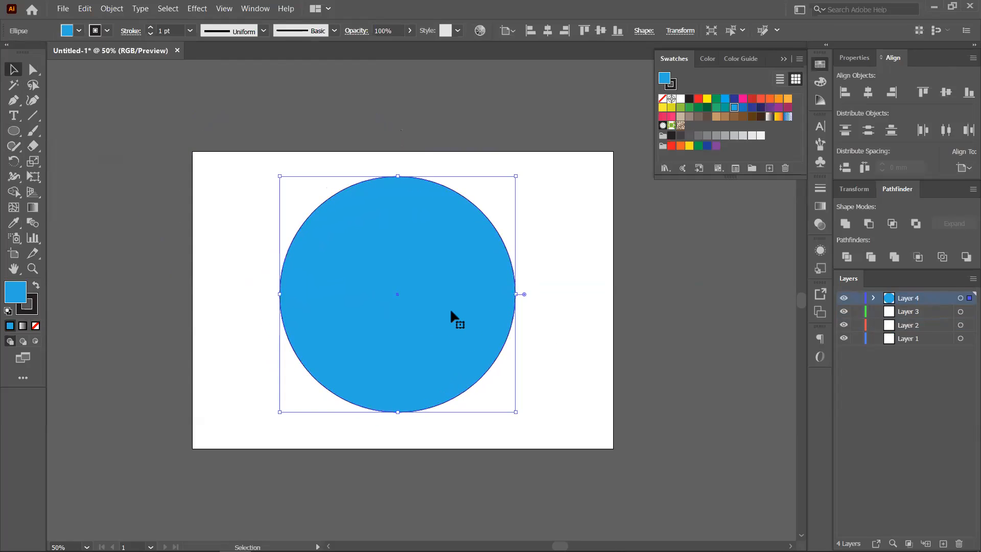
# - Drag out a copy of the blue circle, undo it, and reselect the circle
pyautogui.moveTo(470, 345); pyautogui.dragTo(571, 359)
pyautogui.hotkey('ctrl', 'z')
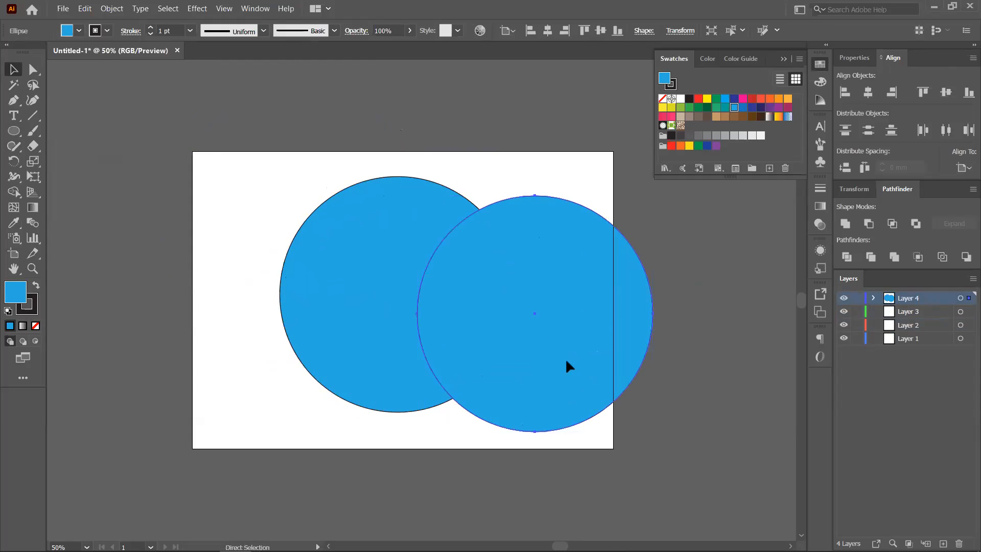
pyautogui.click(561, 317)
pyautogui.click(471, 298)
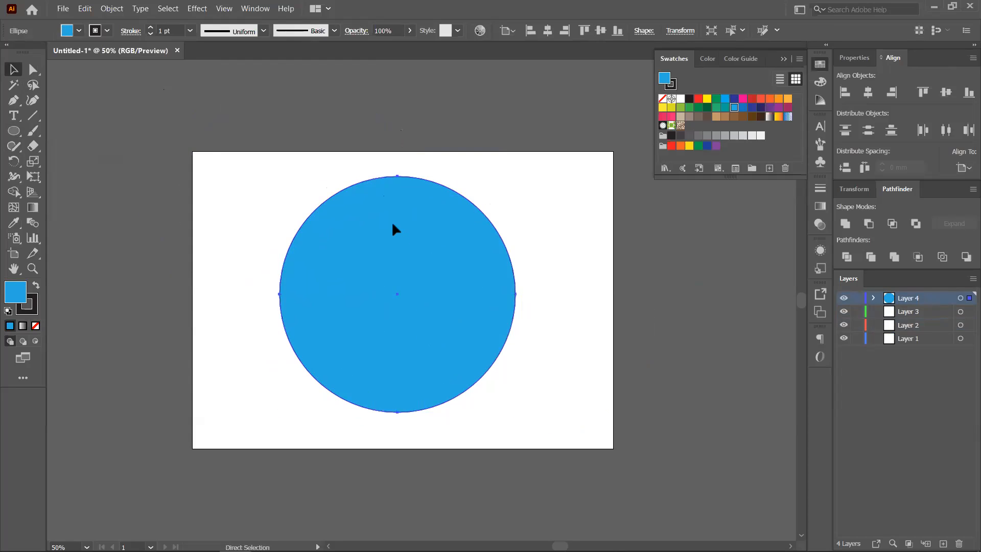
# - Copy, paste and shift the blue circle, undo that, then bring up the Edit menu
pyautogui.hotkey('ctrl', 'c')
pyautogui.hotkey('ctrl', 'v')
pyautogui.moveTo(440, 274); pyautogui.dragTo(523, 274)
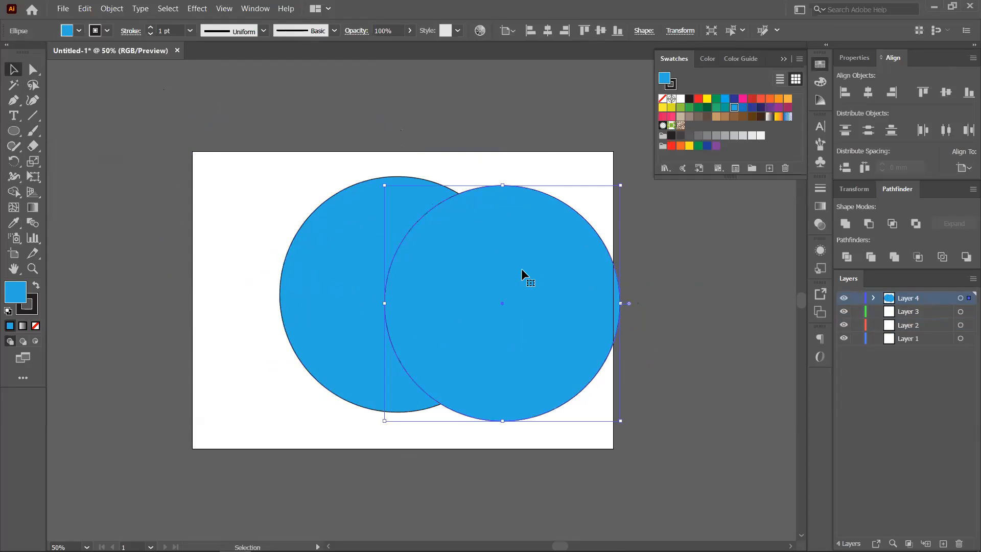
pyautogui.hotkey('ctrl', 'z')
pyautogui.hotkey('ctrl', 'z')
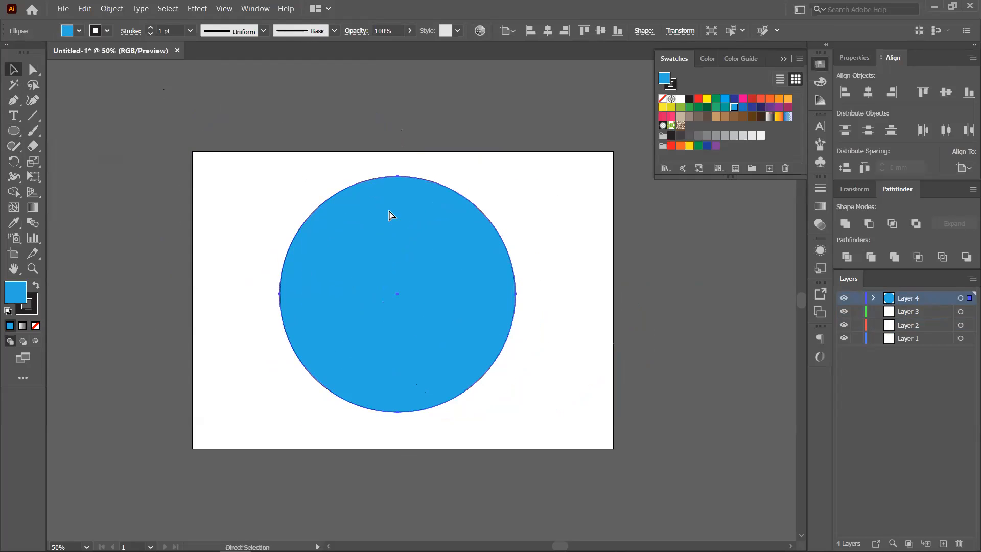
pyautogui.click(82, 10)
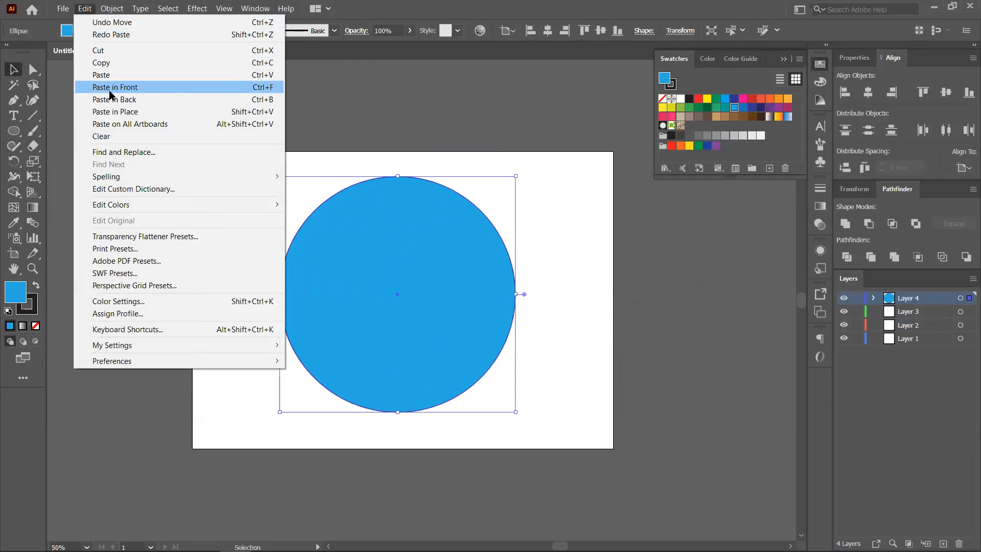
# - Close the Edit menu, nudge the circle toward centre, and paste a copy in front of it
pyautogui.click(353, 117)
pyautogui.moveTo(406, 284); pyautogui.dragTo(459, 307)
pyautogui.press('a')
pyautogui.press('v')
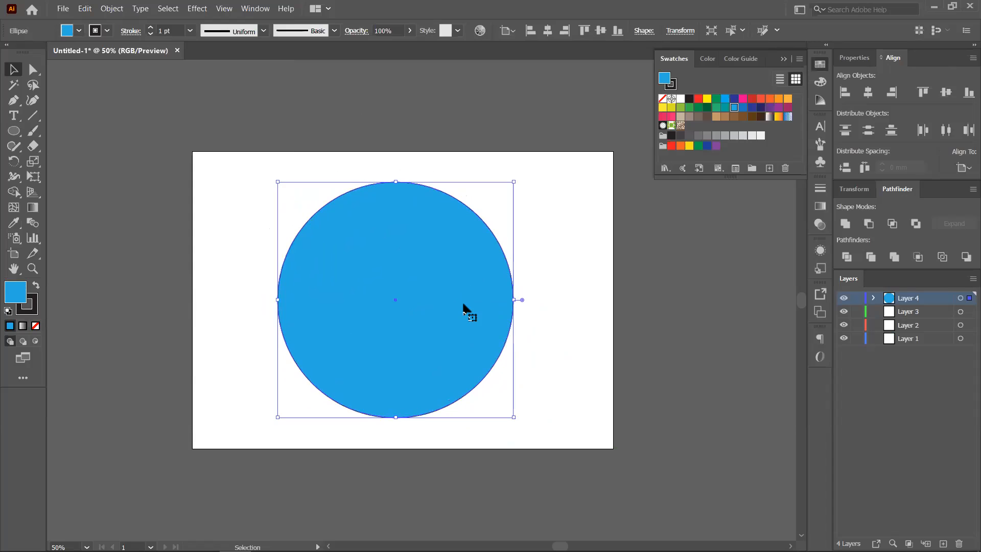
pyautogui.press('a')
pyautogui.press('v')
pyautogui.click(753, 99)
pyautogui.moveTo(412, 234); pyautogui.dragTo(460, 344)
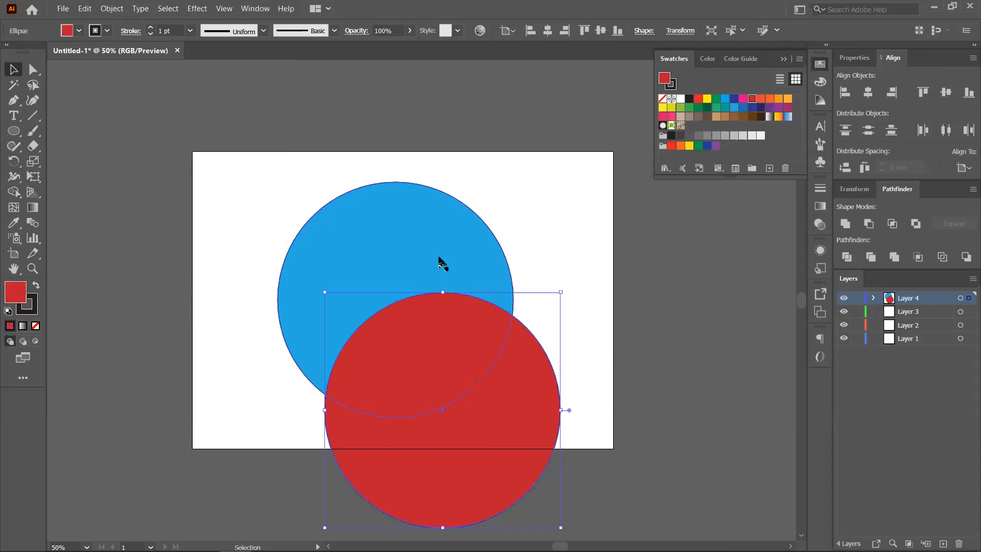
pyautogui.moveTo(514, 396); pyautogui.dragTo(737, 292)
pyautogui.moveTo(403, 376); pyautogui.dragTo(395, 303)
pyautogui.hotkey('ctrl', 'c')
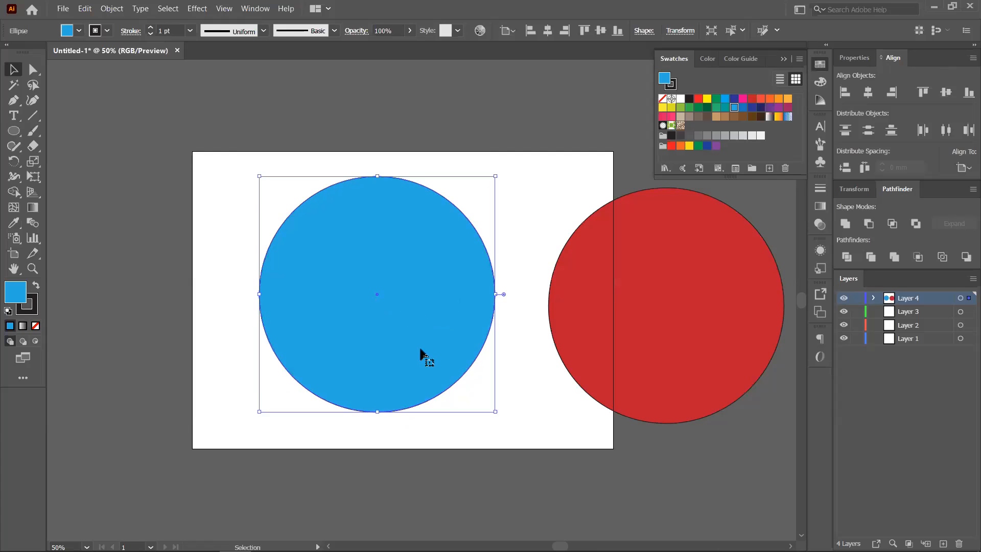
pyautogui.hotkey('ctrl', 'f')
pyautogui.moveTo(392, 253); pyautogui.dragTo(227, 172)
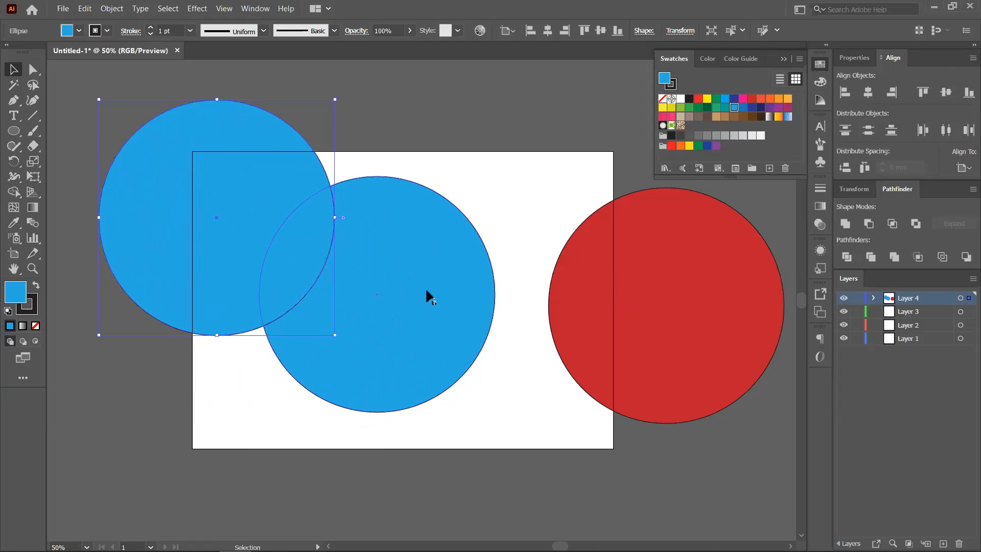
pyautogui.click(788, 99)
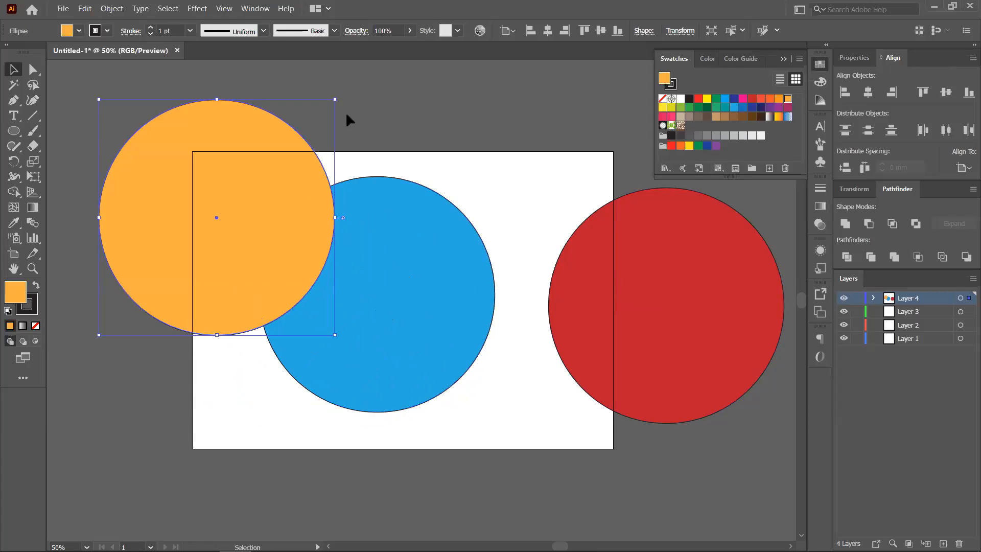
pyautogui.moveTo(285, 252); pyautogui.dragTo(571, 312)
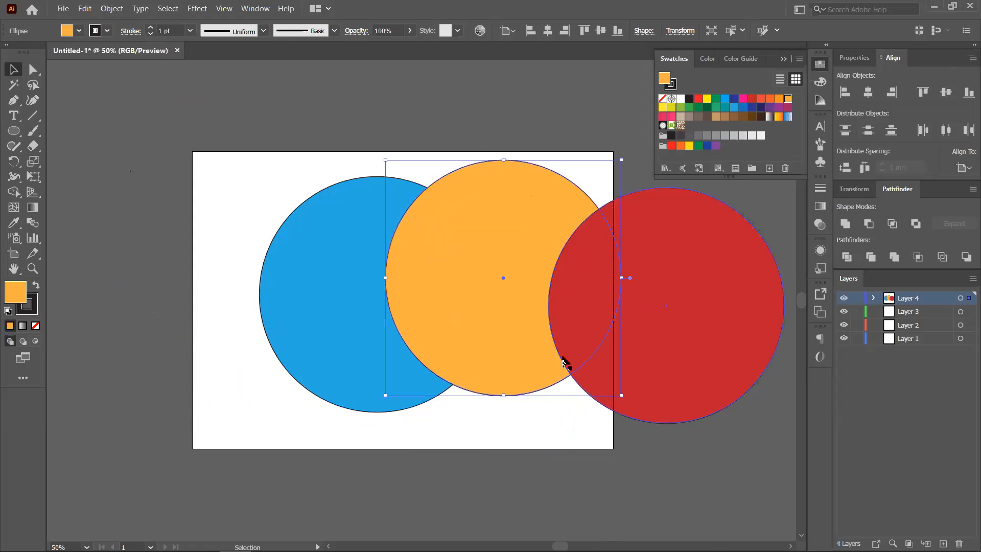
pyautogui.keyDown('shift'); pyautogui.click(562, 298); pyautogui.keyUp('shift')
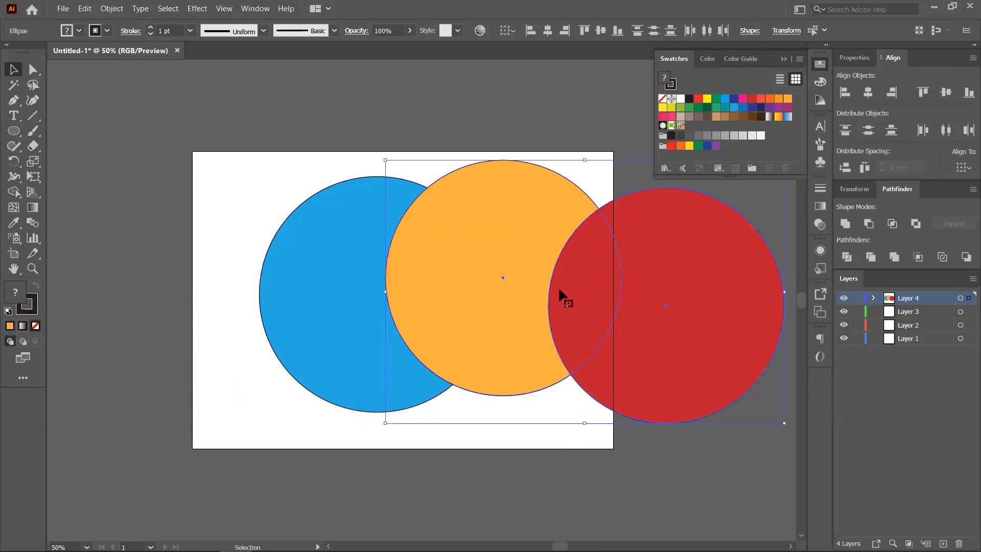
pyautogui.press('Delete')
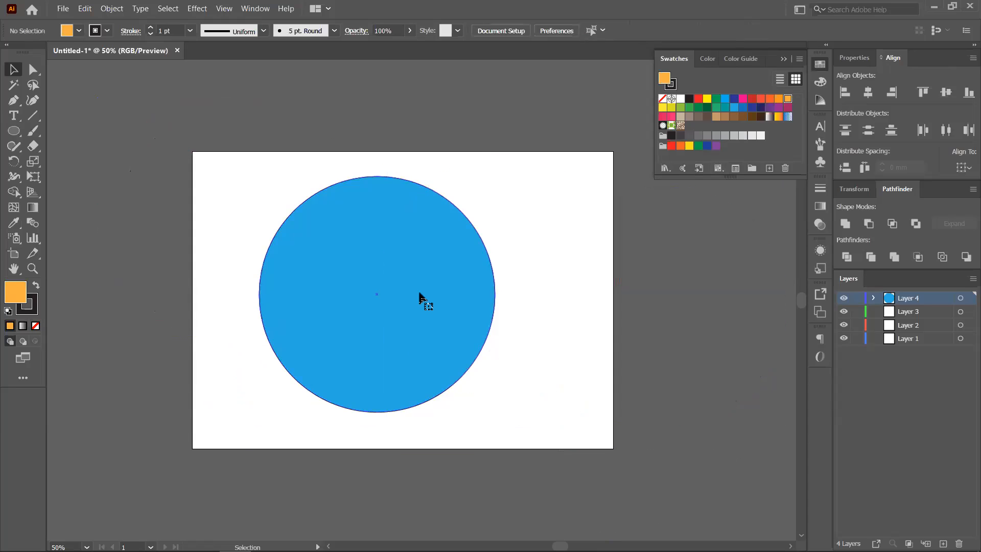
# - Select the remaining blue circle and nudge it into the artboard centre
pyautogui.click(421, 296)
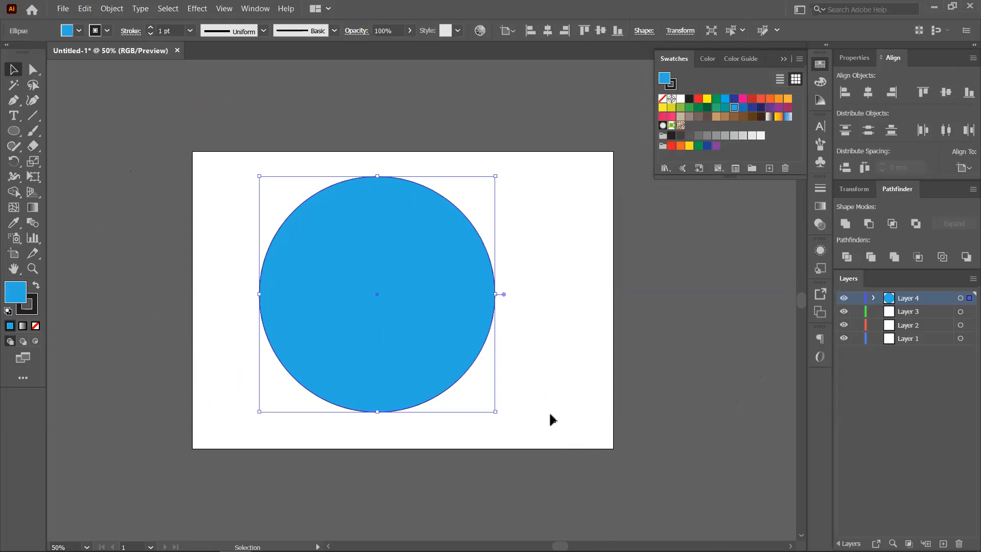
pyautogui.moveTo(411, 326)
pyautogui.mouseDown()
pyautogui.moveTo(469, 344)
pyautogui.moveTo(437, 320)
pyautogui.moveTo(425, 331)
pyautogui.mouseUp()
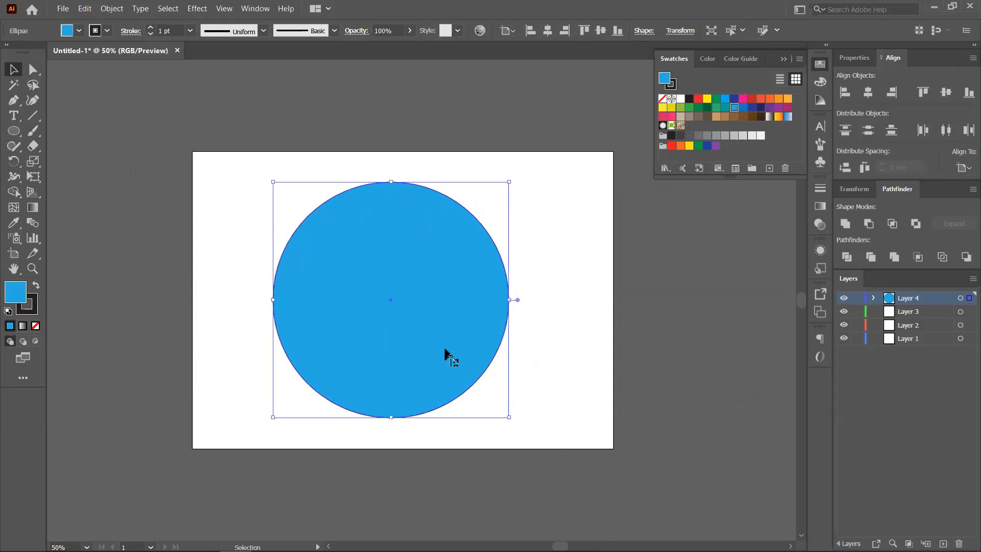
pyautogui.moveTo(435, 327); pyautogui.dragTo(438, 323)
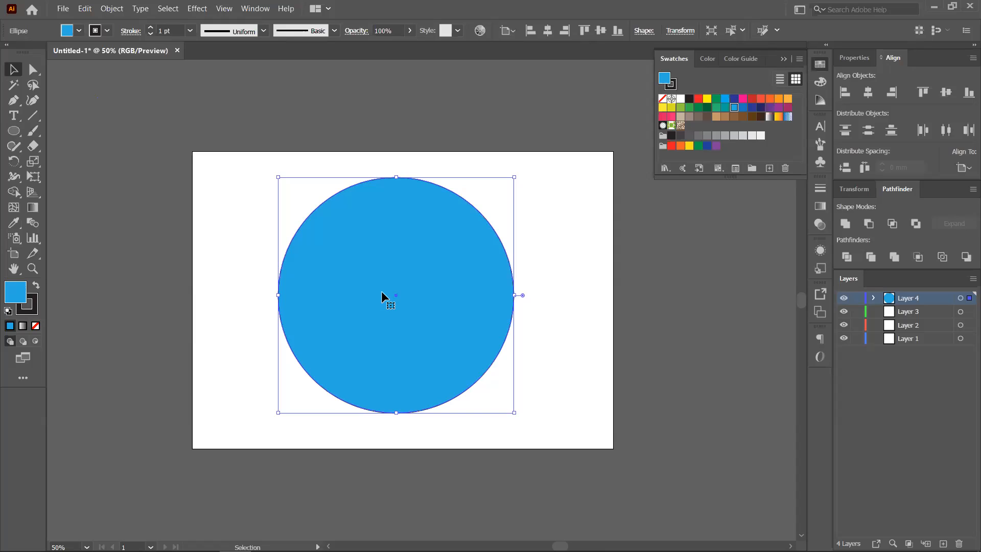
# - Paste a front copy filled red, then move the blue circle past the artboard's right edge
pyautogui.hotkey('ctrl', 'c')
pyautogui.hotkey('ctrl', 'f')
pyautogui.click(761, 100)
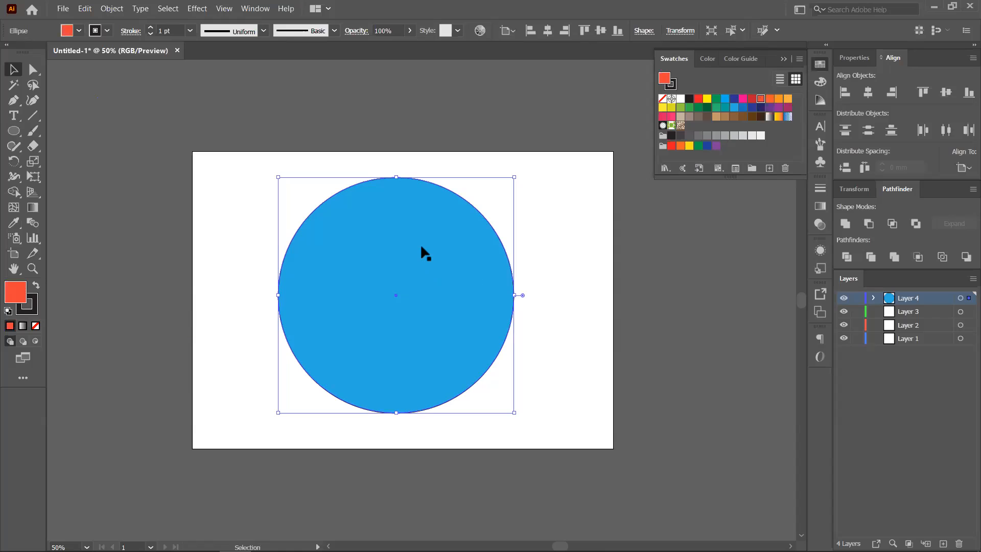
pyautogui.moveTo(421, 247); pyautogui.dragTo(700, 296)
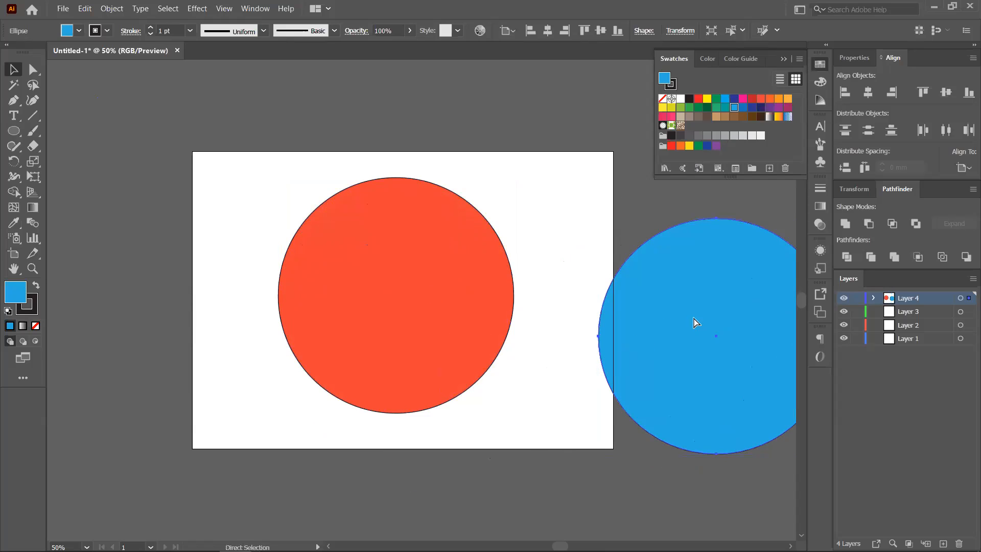
# - Copy the red circle in front, give the centre circle the brown swirl pattern, and move the red circle down-left
pyautogui.moveTo(430, 309)
pyautogui.mouseDown()
pyautogui.moveTo(407, 320)
pyautogui.moveTo(415, 318)
pyautogui.mouseUp()
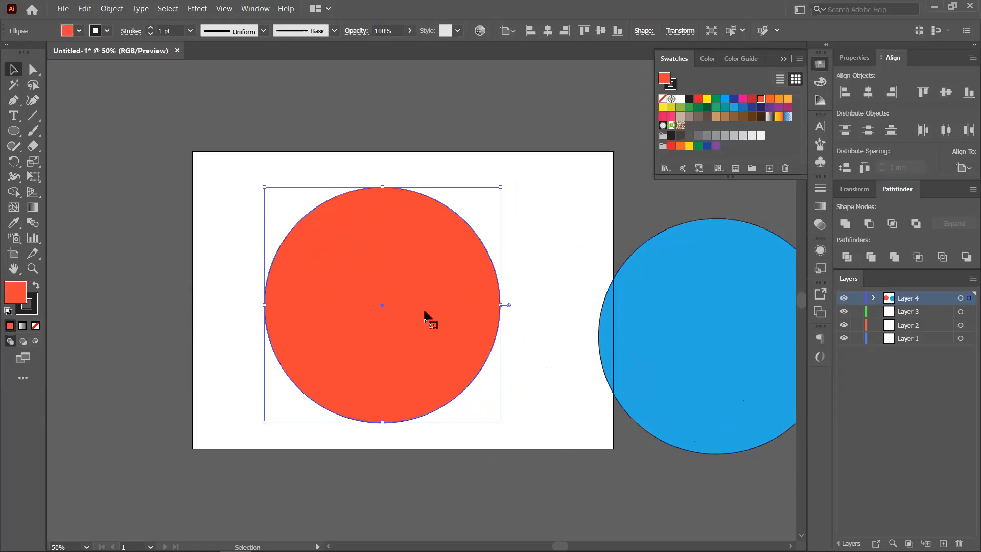
pyautogui.hotkey('ctrl', 'c')
pyautogui.click(681, 125)
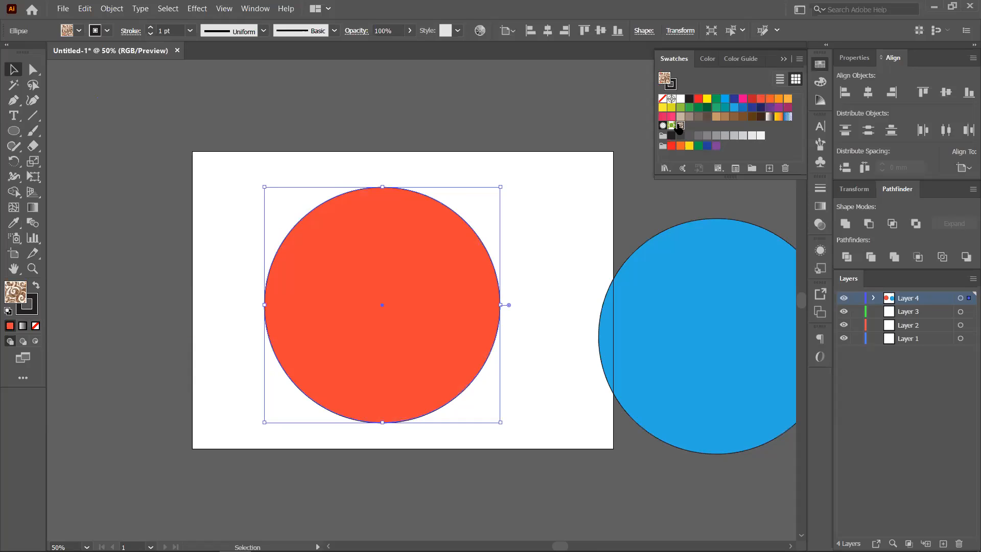
pyautogui.moveTo(423, 329); pyautogui.dragTo(285, 376)
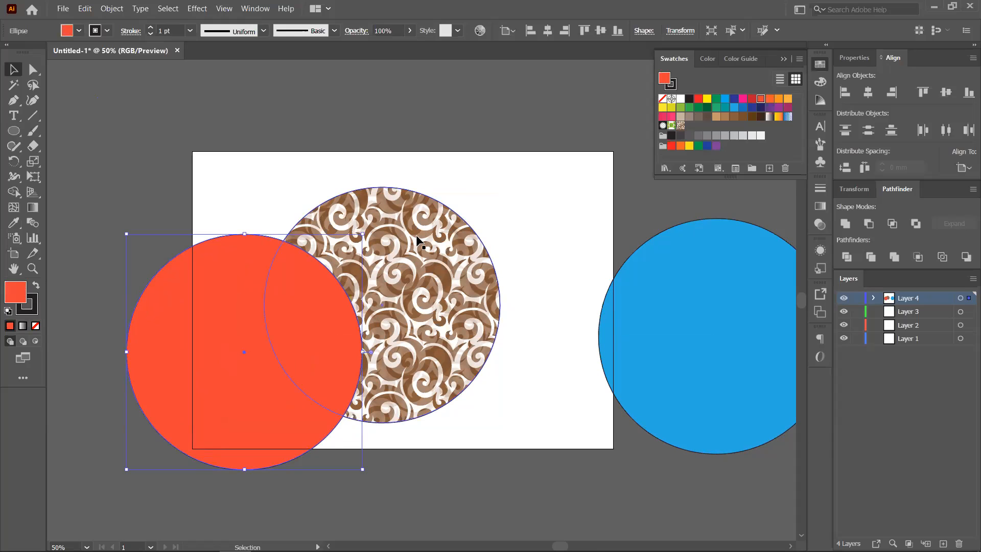
# - Paste another red circle copy over the patterned circle, move it down-right, then delete it
pyautogui.press('a')
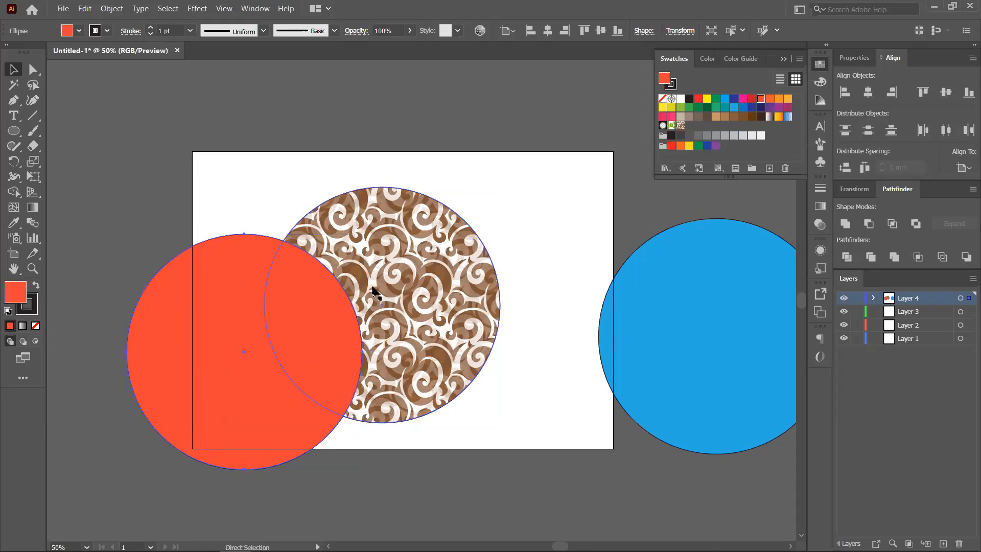
pyautogui.hotkey('ctrl', 'v')
pyautogui.moveTo(442, 269); pyautogui.dragTo(540, 247)
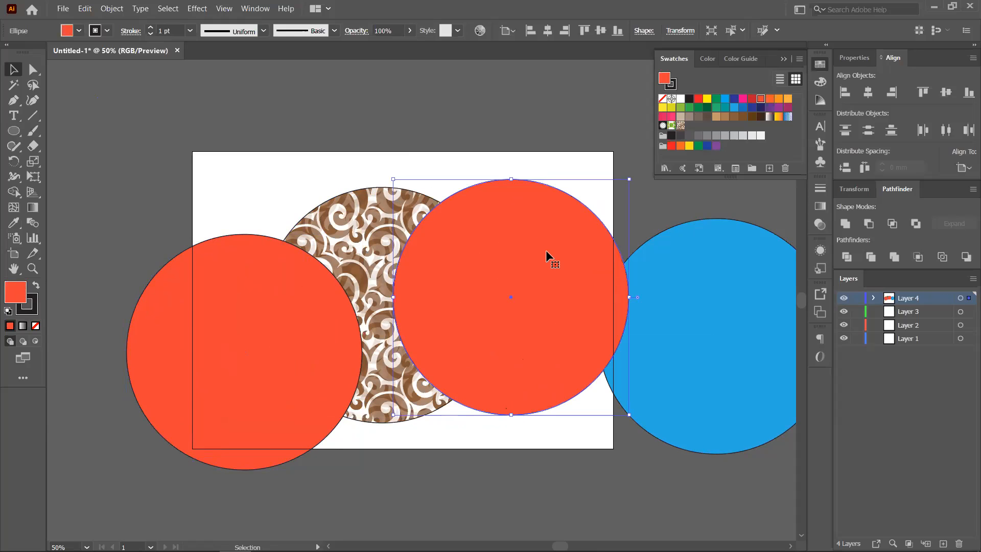
pyautogui.moveTo(547, 250); pyautogui.dragTo(553, 327)
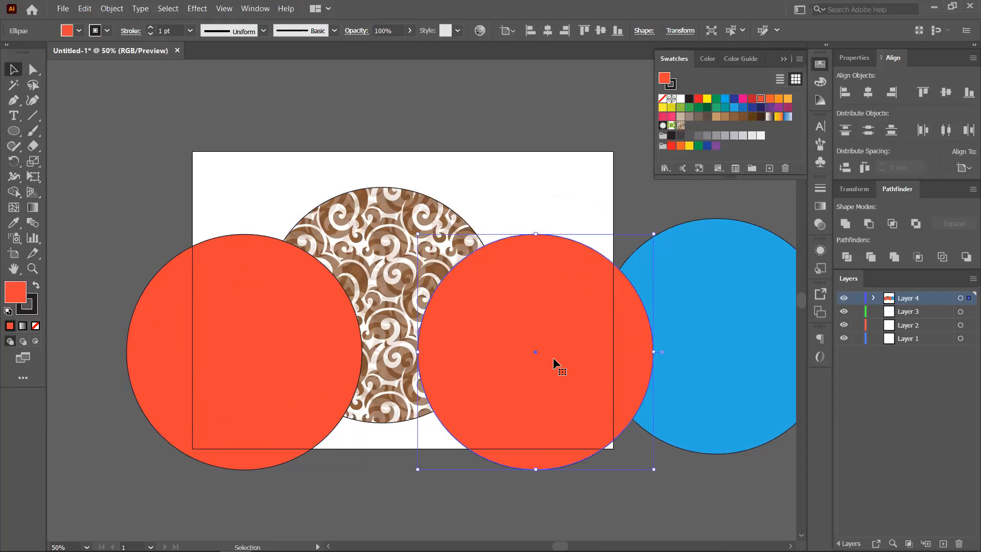
pyautogui.press('Delete')
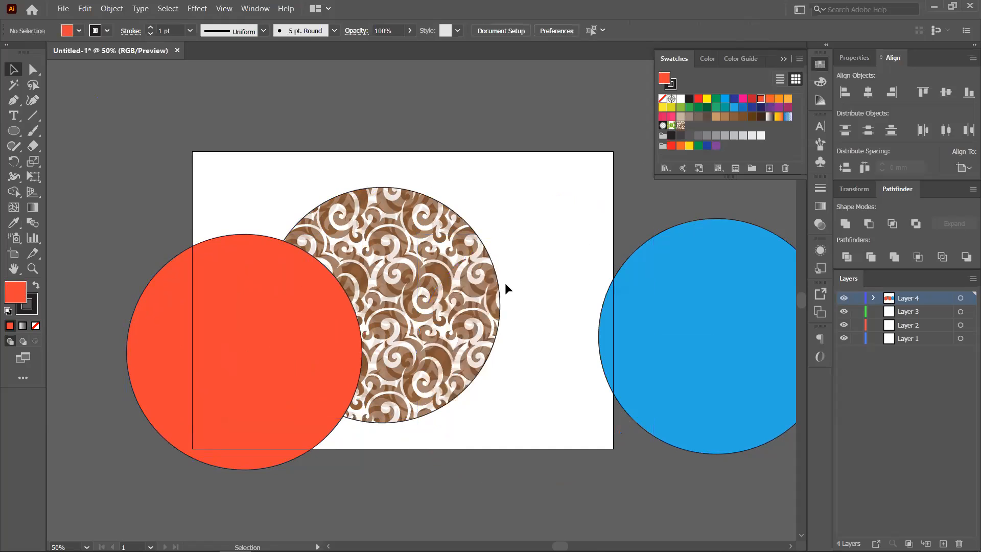
# - Delete the swirl-patterned and blue circles, then reposition the remaining orange circle
pyautogui.click(490, 286)
pyautogui.press('Delete')
pyautogui.click(704, 303)
pyautogui.press('Delete')
pyautogui.moveTo(346, 316); pyautogui.dragTo(311, 302)
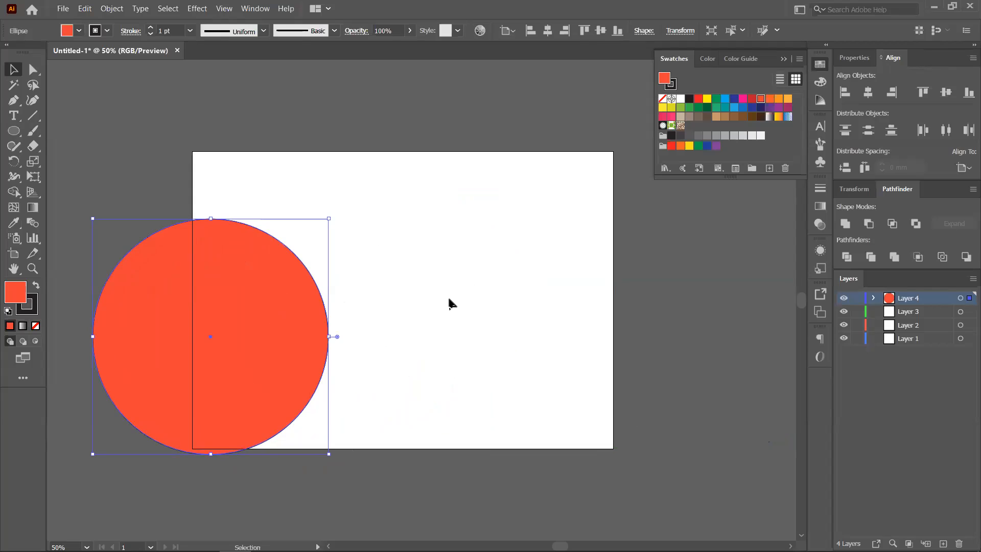
# - With Align To set to Align to Artboard, centre the circle horizontally
pyautogui.click(964, 170)
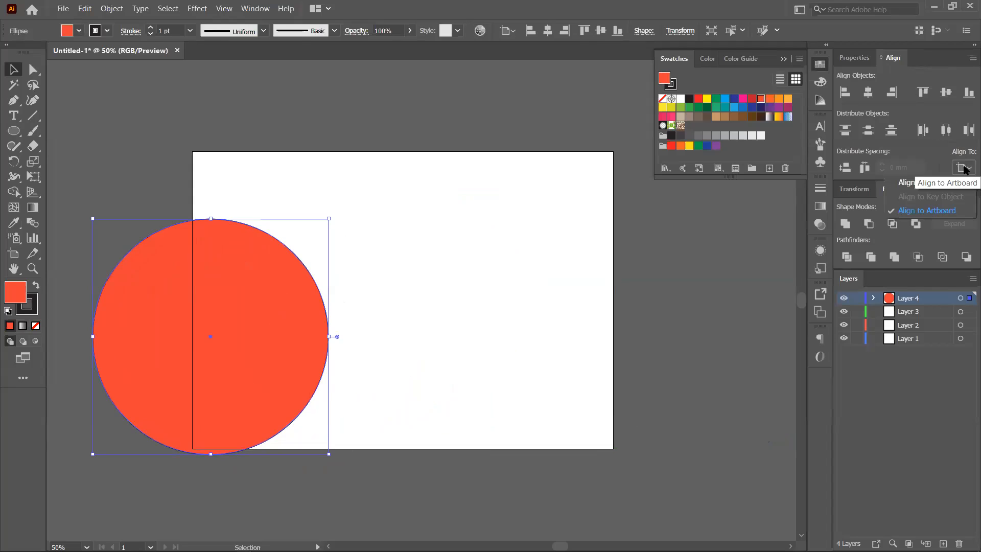
pyautogui.click(954, 211)
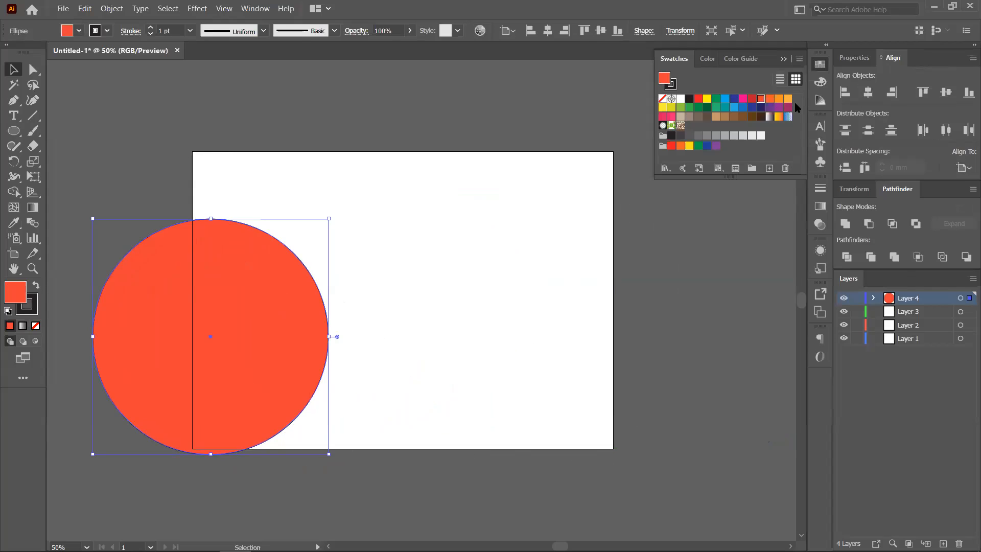
pyautogui.click(868, 93)
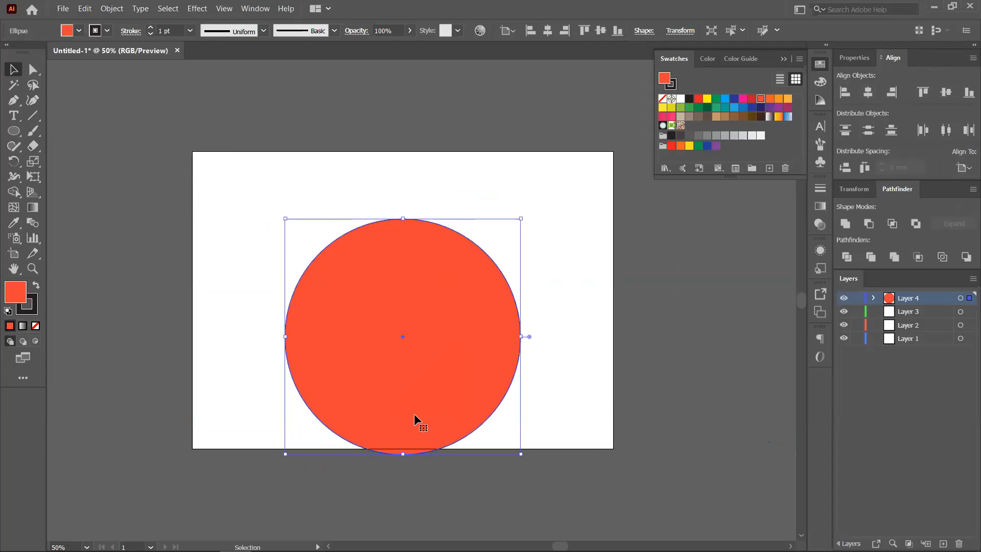
# - Try Align Left, Right, Top and Bottom, then centre the circle vertically and horizontally
pyautogui.click(946, 92)
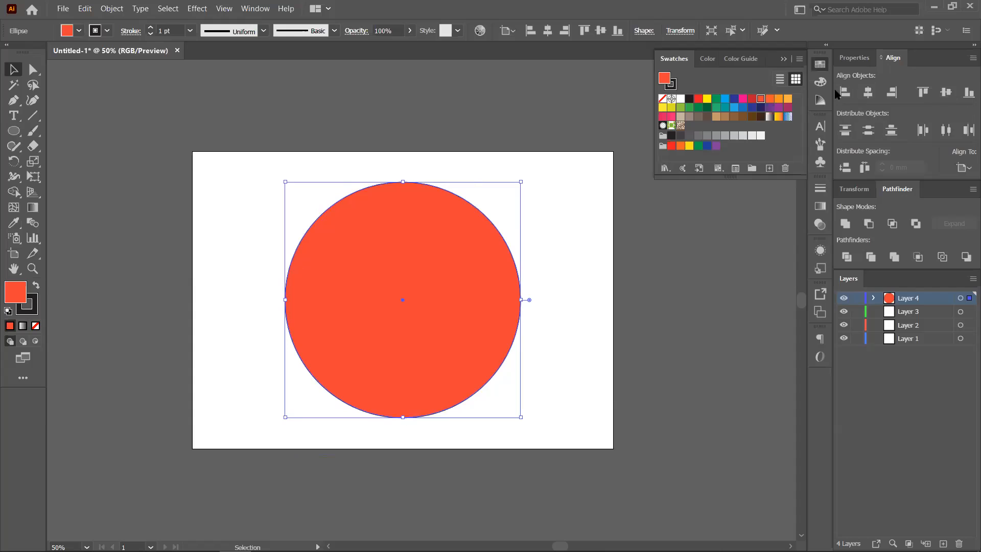
pyautogui.click(846, 96)
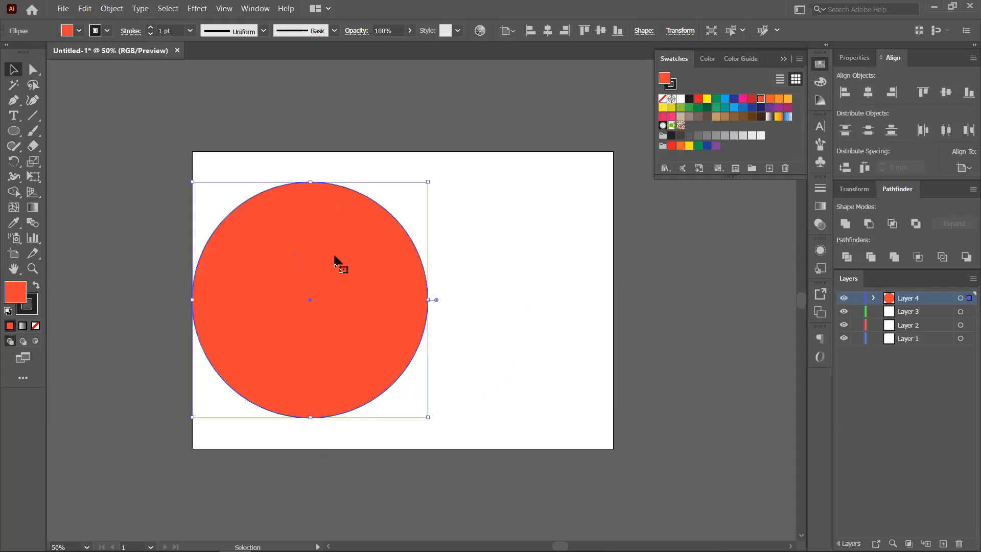
pyautogui.click(896, 90)
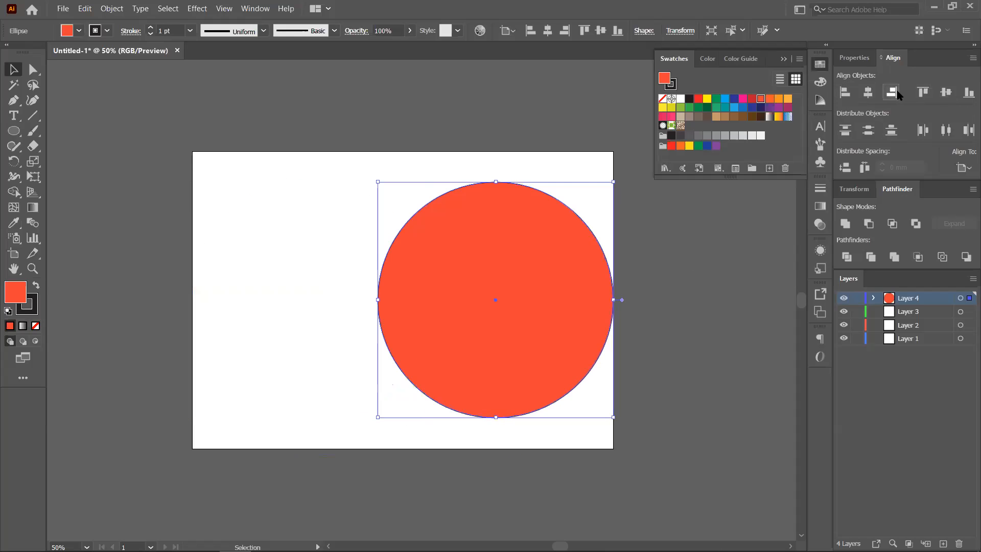
pyautogui.click(927, 95)
pyautogui.click(967, 93)
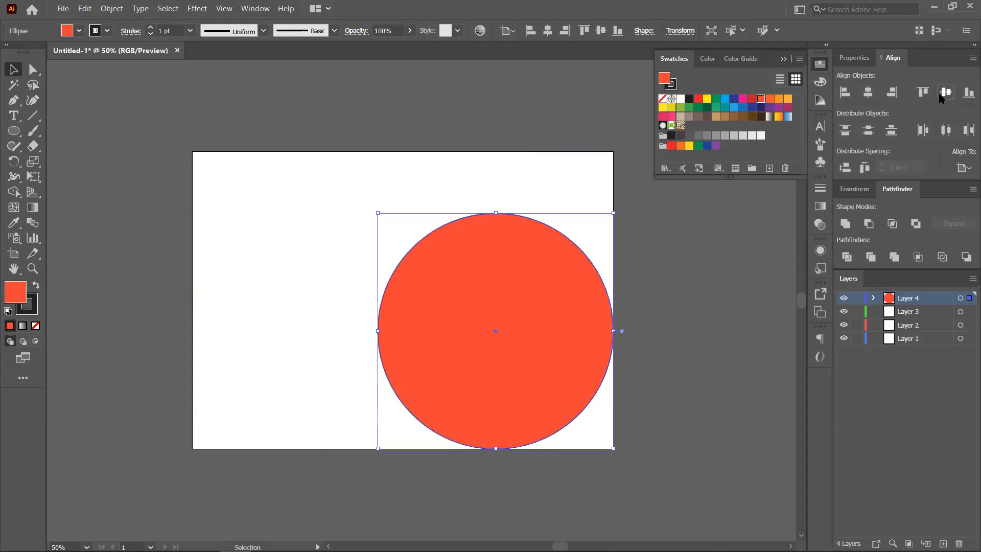
pyautogui.click(944, 94)
pyautogui.click(868, 94)
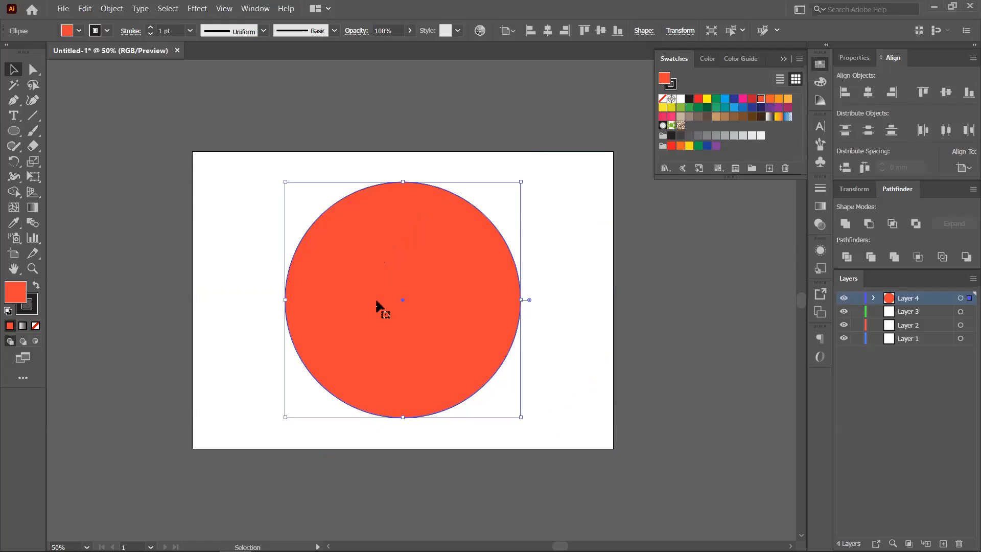
# - Keeping the artboard as reference, move the circle upper-left and re-centre it both ways
pyautogui.click(963, 168)
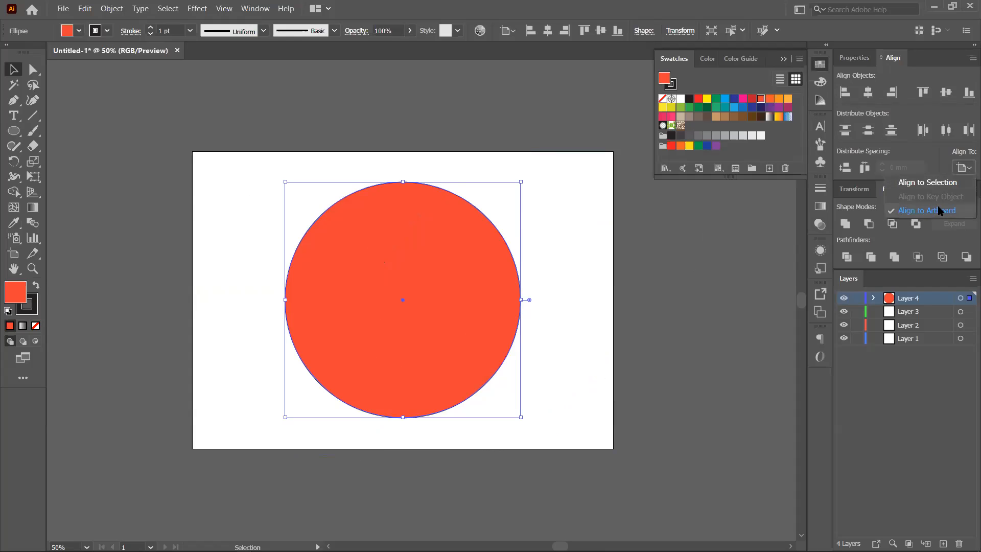
pyautogui.click(600, 248)
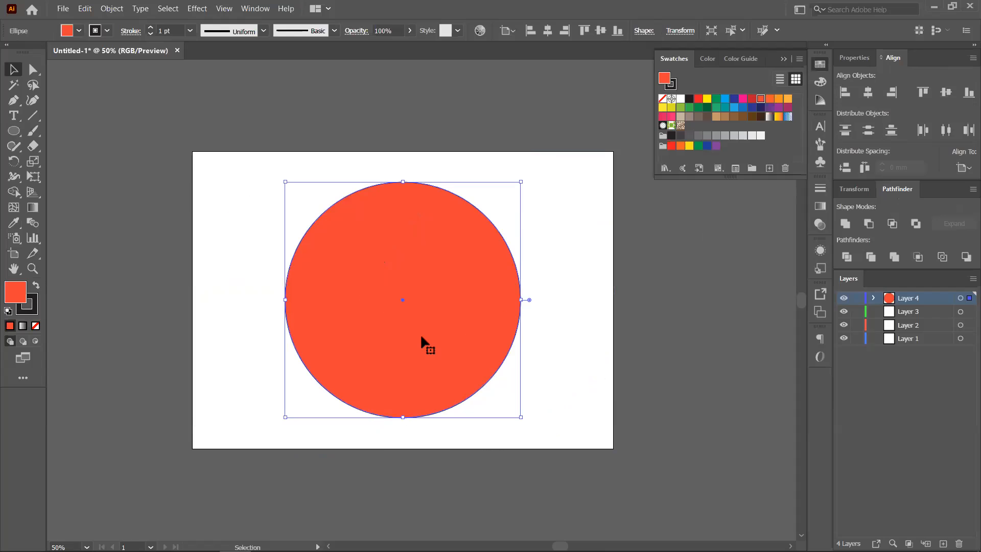
pyautogui.moveTo(411, 320); pyautogui.dragTo(347, 278)
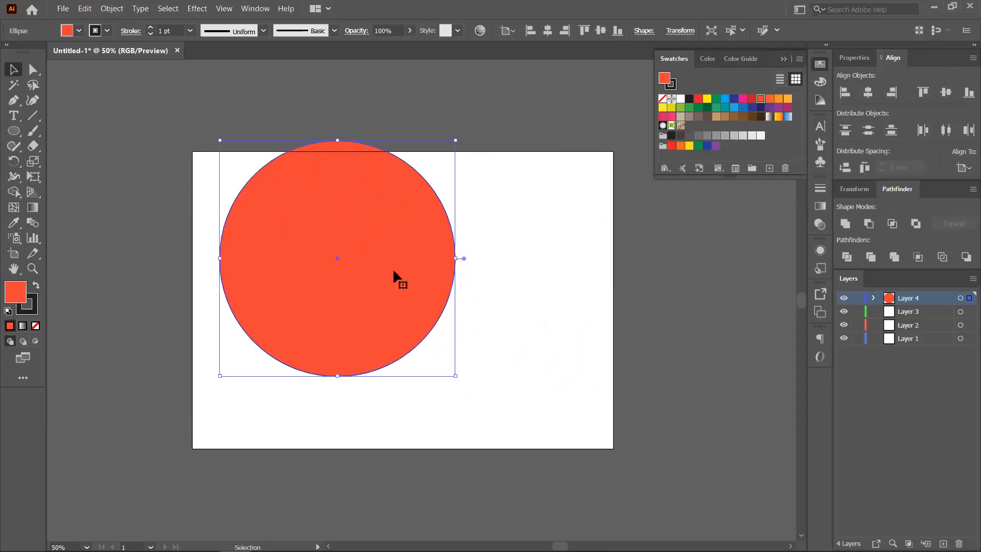
pyautogui.click(867, 96)
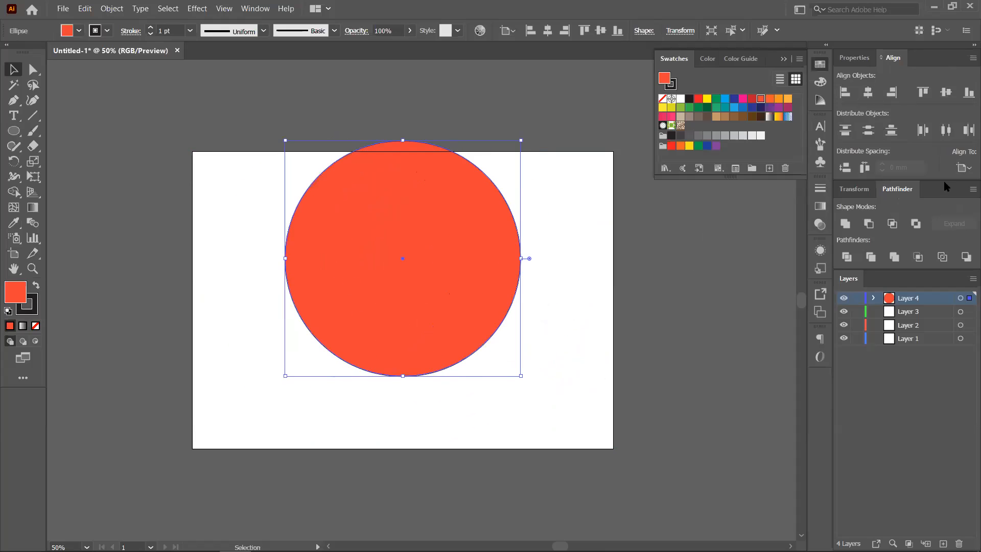
pyautogui.click(946, 93)
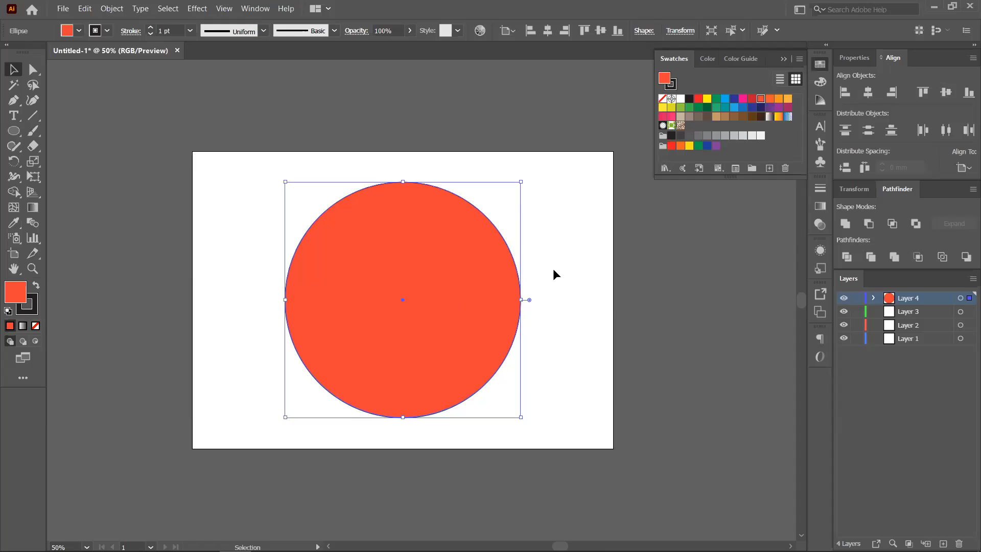
pyautogui.click(599, 285)
pyautogui.click(434, 312)
# - Make smaller concentric copies of the circle, filling one blue and the 72.78 mm one orange
pyautogui.press('a')
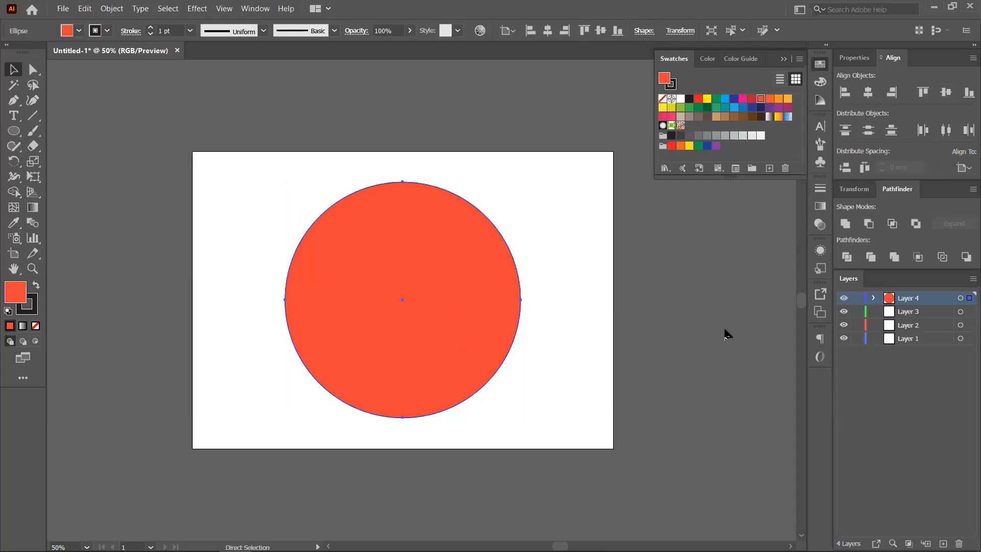
pyautogui.press('v')
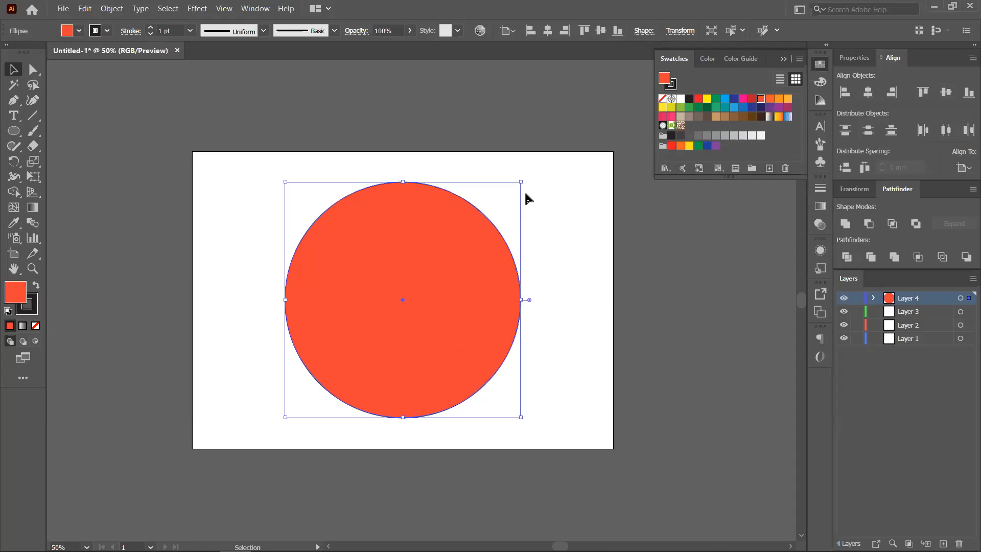
pyautogui.moveTo(521, 181); pyautogui.dragTo(492, 221)
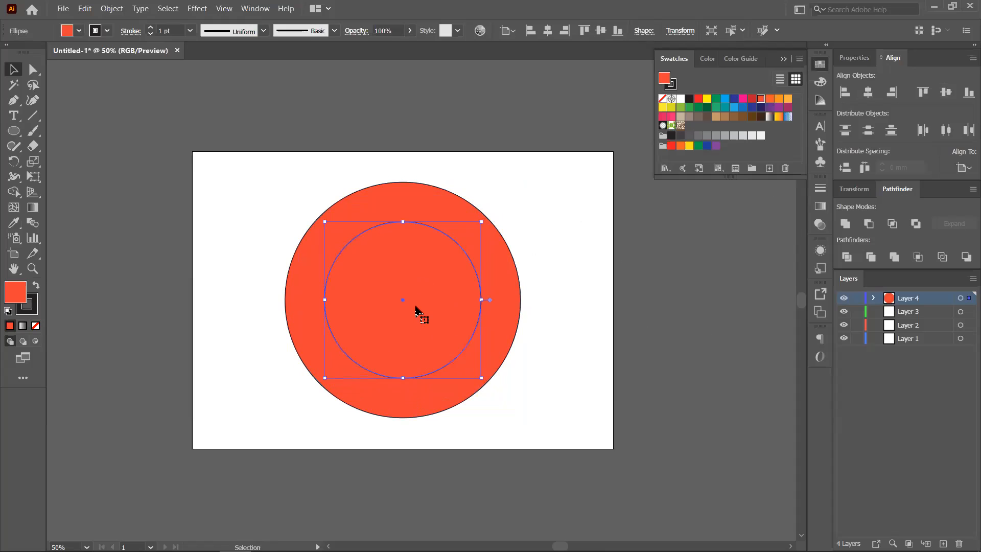
pyautogui.click(752, 99)
pyautogui.click(716, 98)
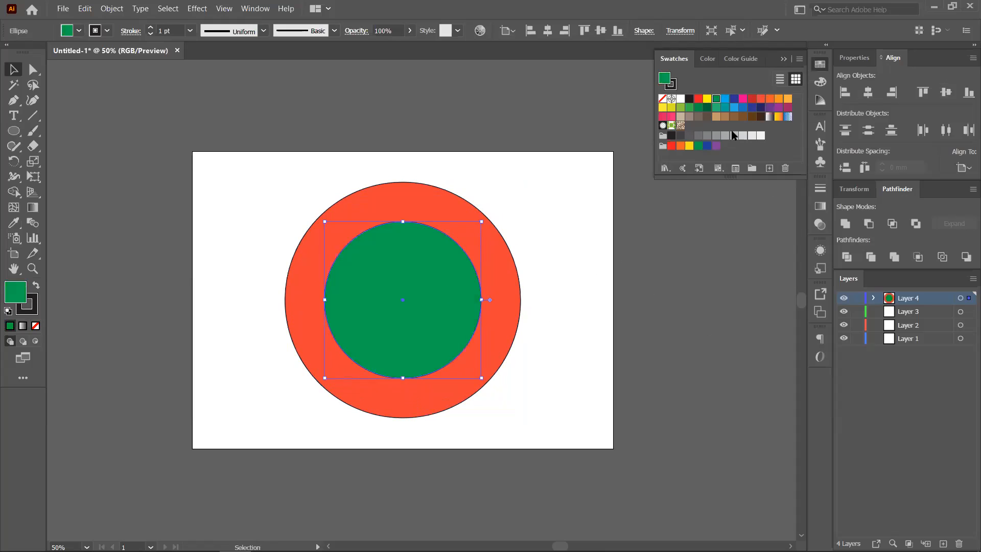
pyautogui.click(742, 108)
pyautogui.moveTo(482, 221); pyautogui.dragTo(455, 249)
pyautogui.click(788, 98)
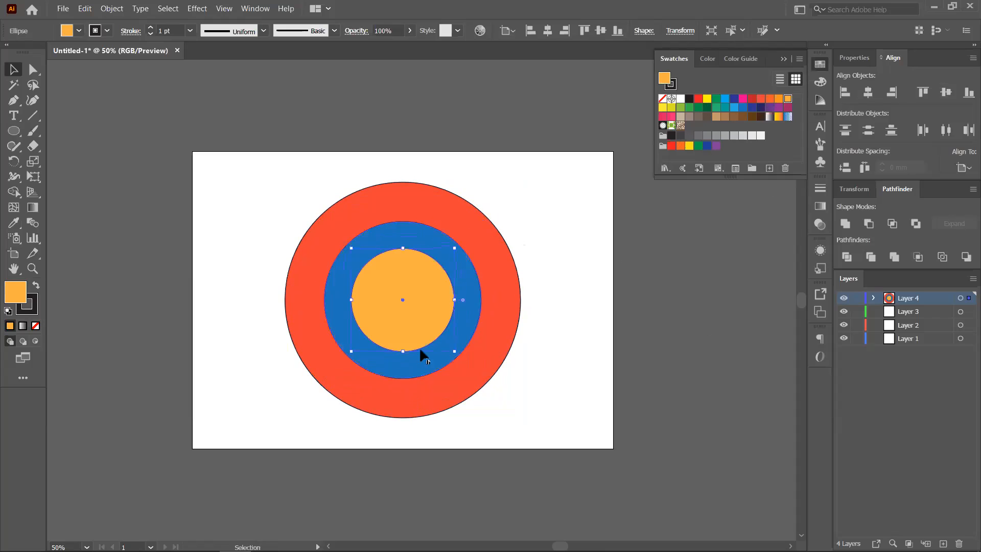
# - Fill the outer circle pure red and add a green ring inside it
pyautogui.click(504, 302)
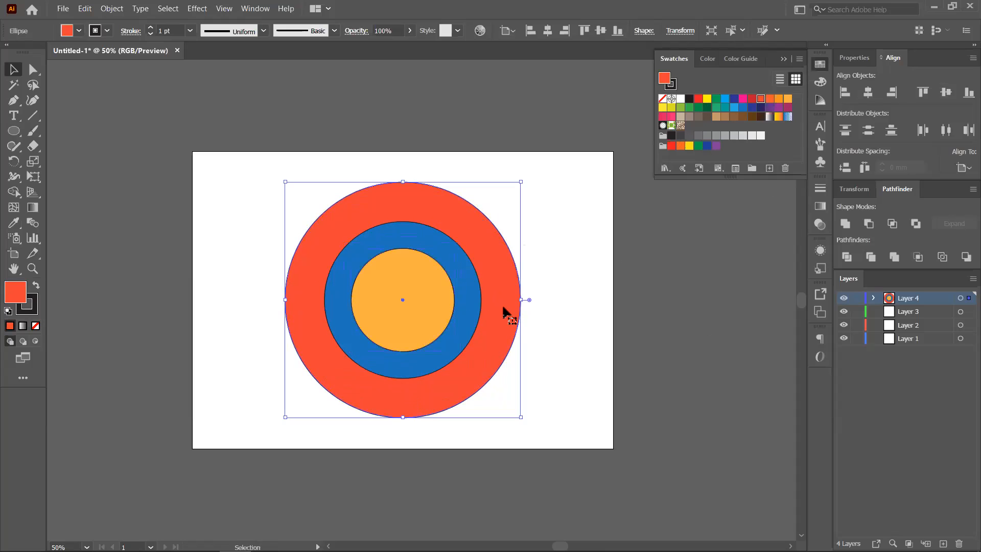
pyautogui.press('a')
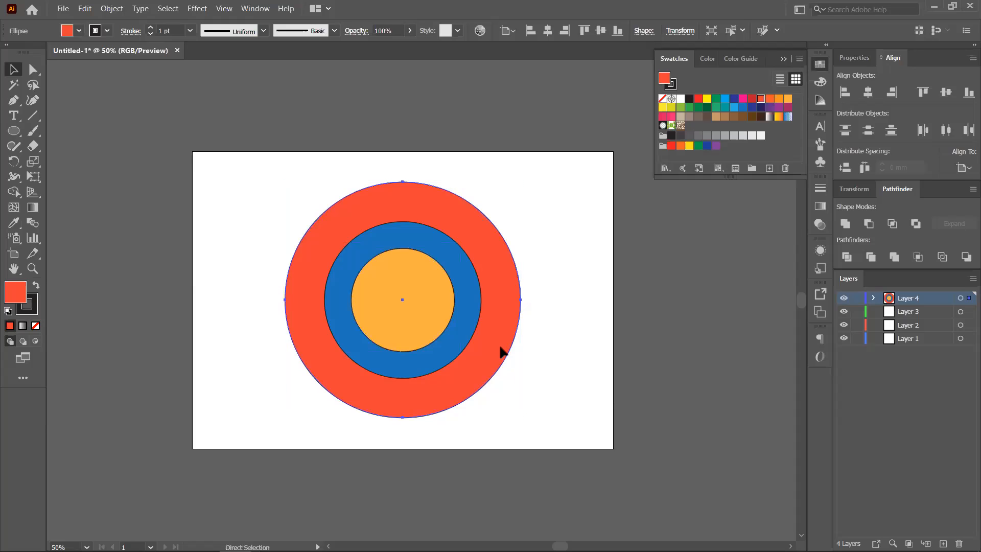
pyautogui.press('v')
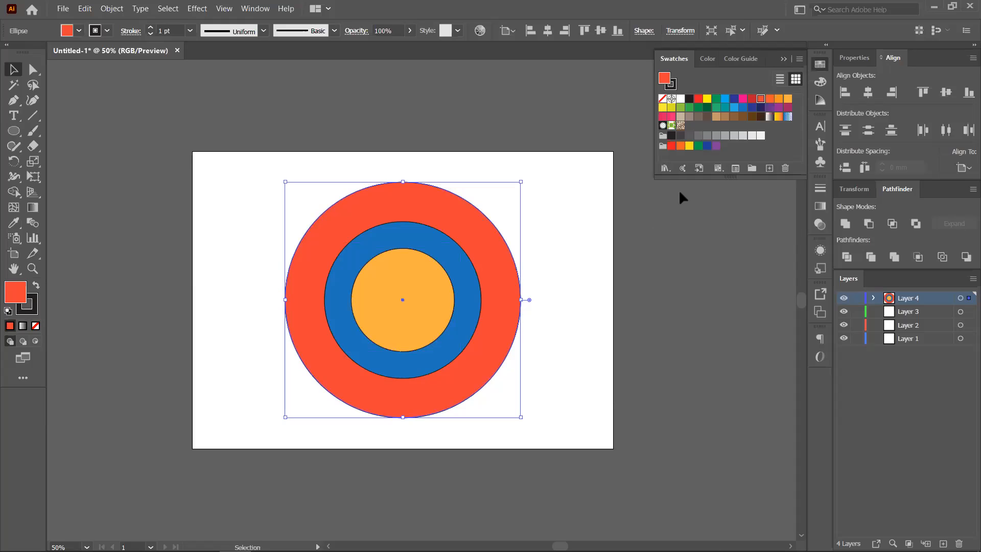
pyautogui.click(698, 98)
pyautogui.moveTo(520, 183); pyautogui.dragTo(499, 205)
pyautogui.hotkey('ctrl', 'z')
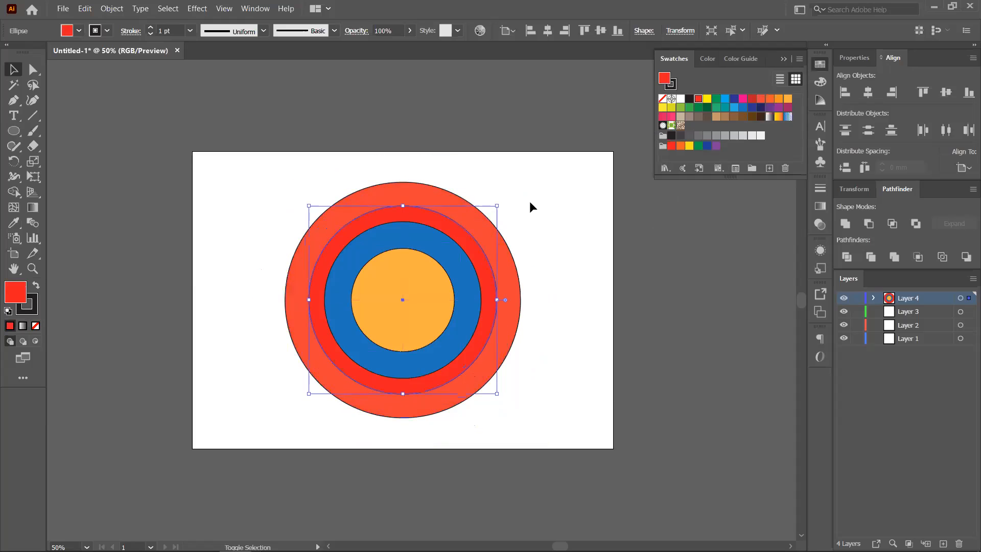
pyautogui.click(690, 108)
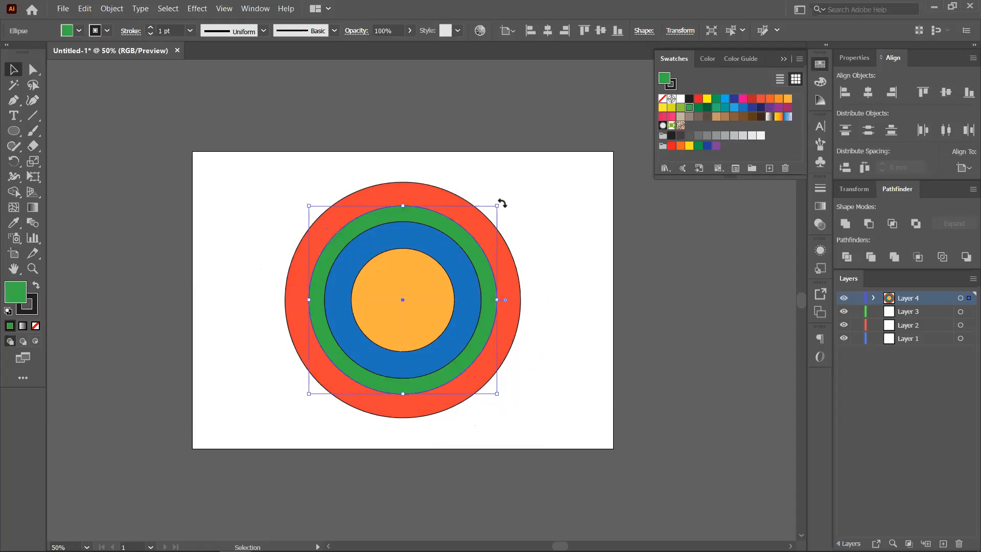
pyautogui.moveTo(499, 202); pyautogui.dragTo(504, 199)
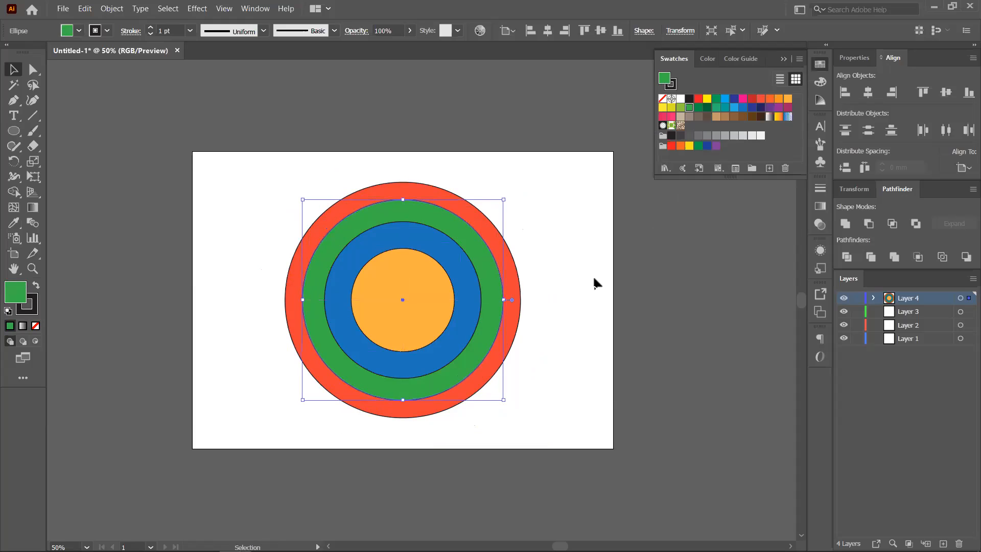
pyautogui.click(679, 276)
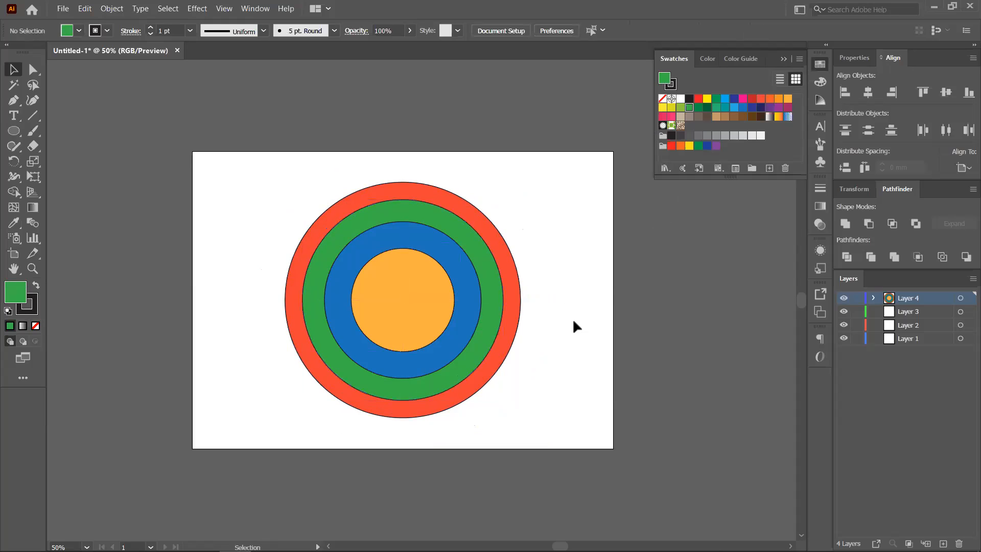
# - Add a smaller dark navy circle at the centre, revealing an orange ring around it
pyautogui.click(415, 300)
pyautogui.press('a')
pyautogui.press('v')
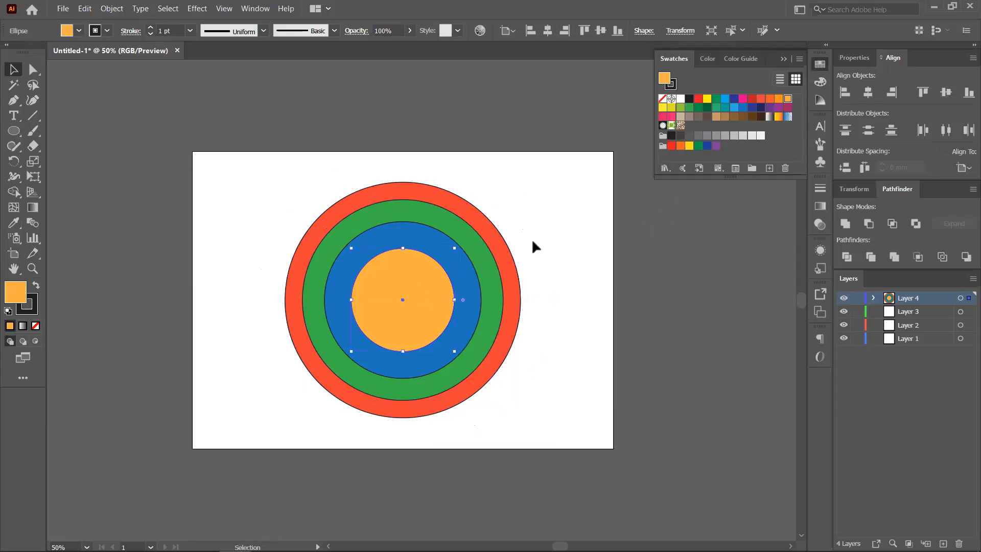
pyautogui.click(761, 108)
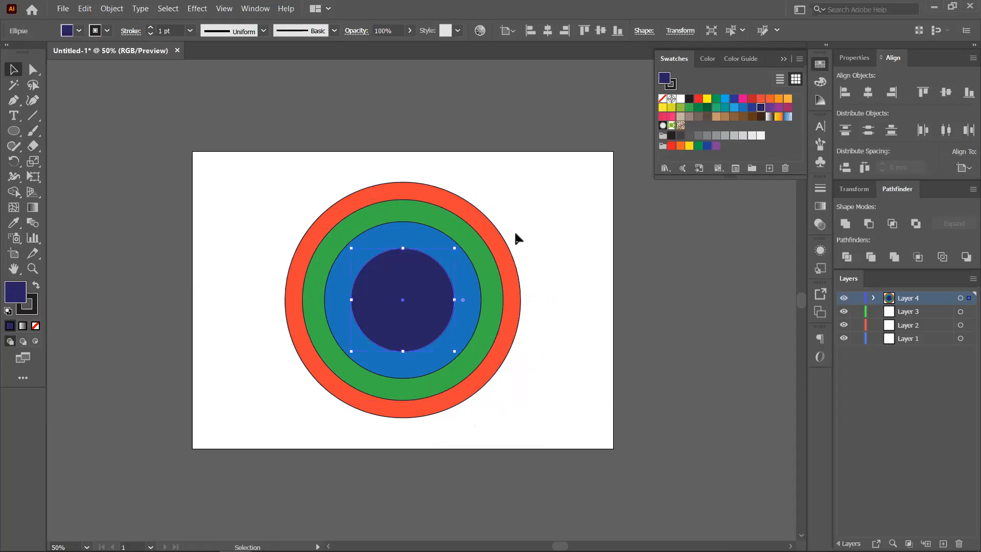
pyautogui.moveTo(455, 249); pyautogui.dragTo(433, 270)
pyautogui.click(699, 240)
pyautogui.moveTo(543, 335); pyautogui.dragTo(420, 321)
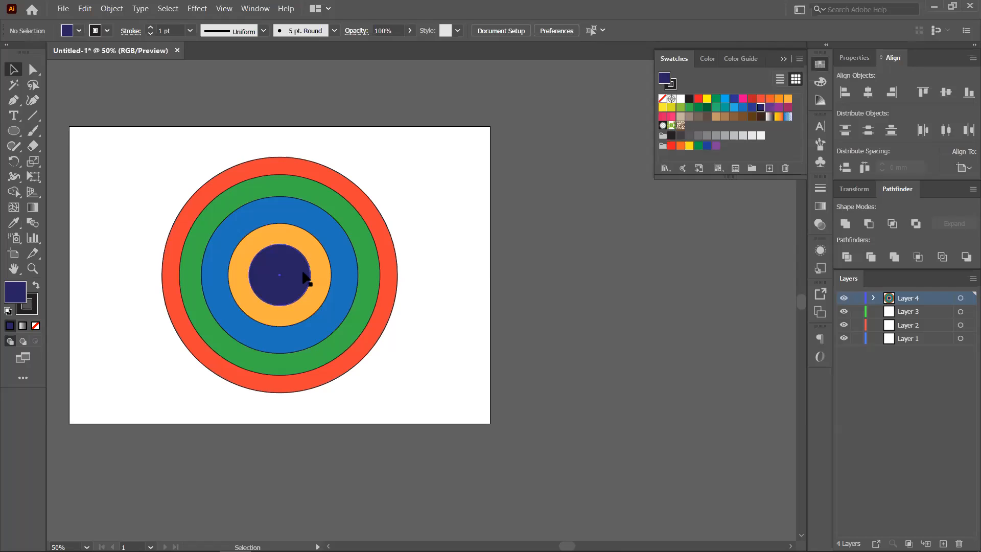
# - Pull the orange, blue, green and red circles out of the target to scatter them
pyautogui.moveTo(394, 364); pyautogui.dragTo(453, 388)
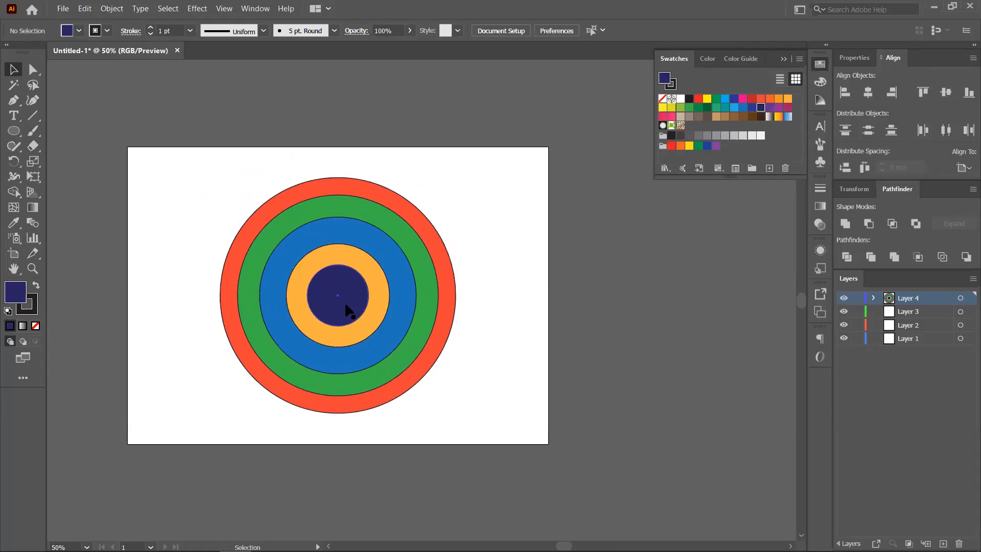
pyautogui.moveTo(356, 295); pyautogui.dragTo(618, 222)
pyautogui.moveTo(401, 295); pyautogui.dragTo(263, 170)
pyautogui.moveTo(344, 241); pyautogui.dragTo(365, 341)
pyautogui.moveTo(398, 254); pyautogui.dragTo(474, 211)
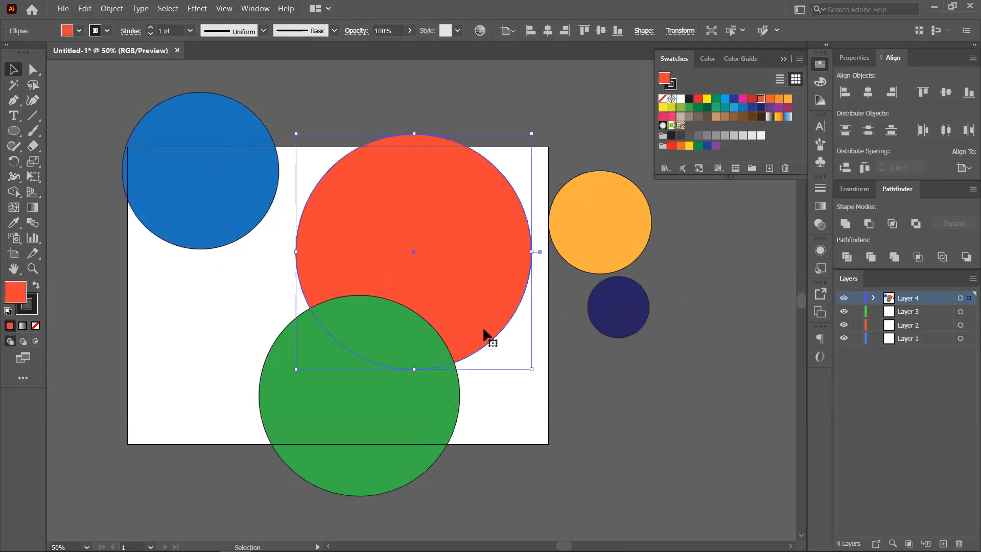
# - Select all five circles, align them horizontally and vertically into a target, then undo
pyautogui.moveTo(117, 90); pyautogui.dragTo(639, 483)
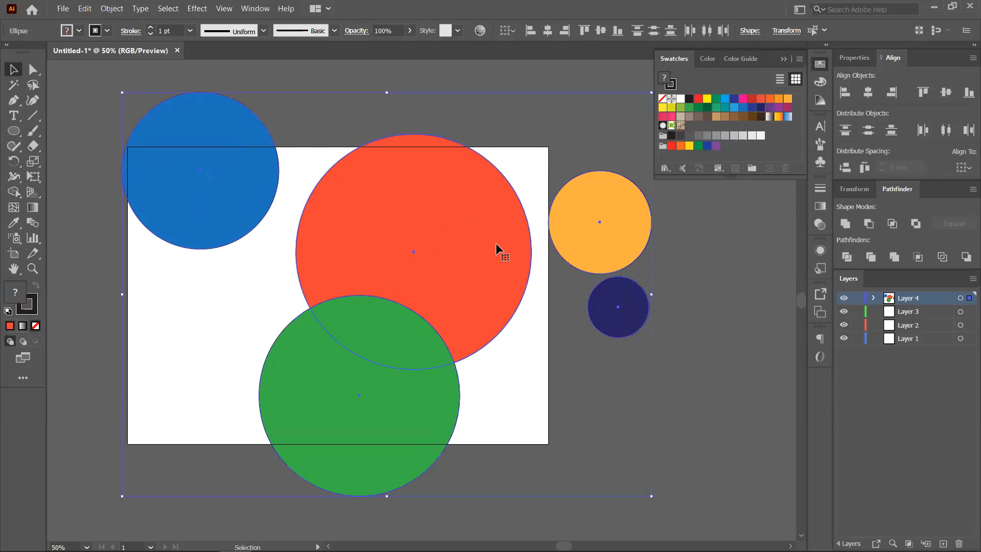
pyautogui.click(963, 166)
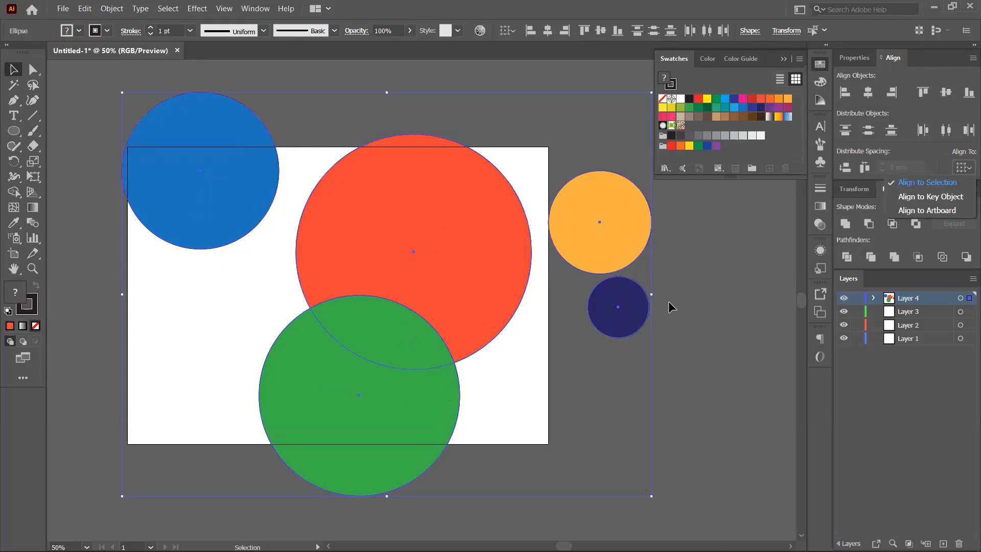
pyautogui.click(868, 92)
pyautogui.click(868, 92)
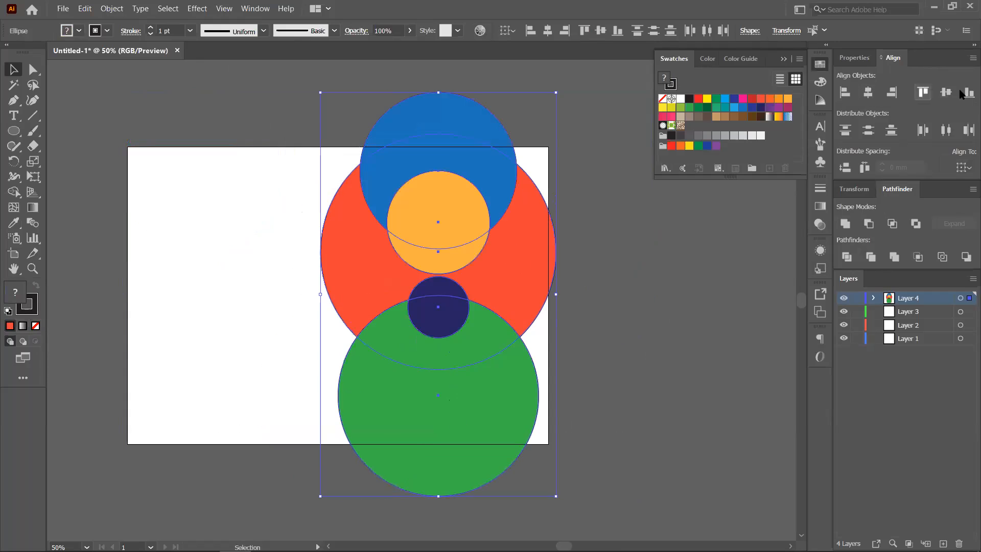
pyautogui.click(946, 92)
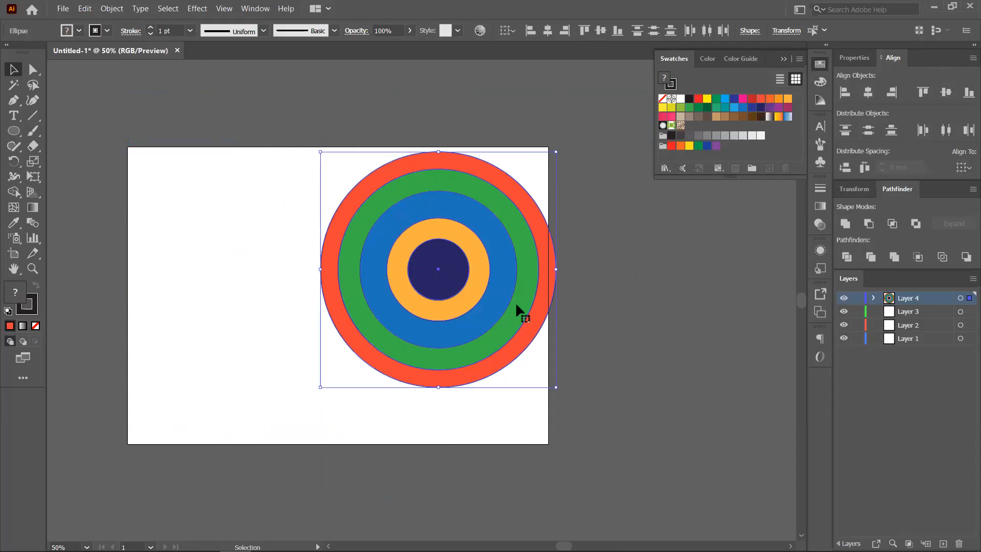
pyautogui.press('a')
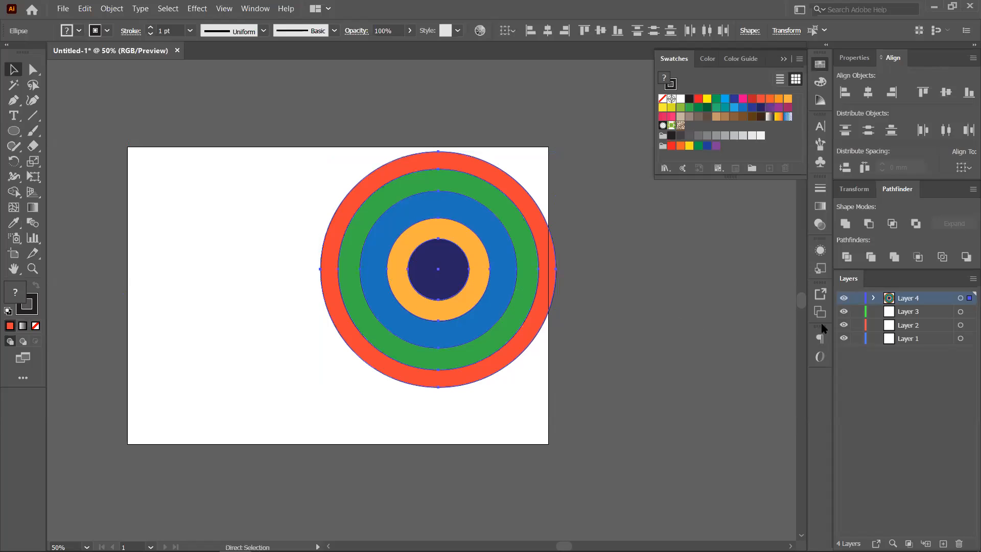
pyautogui.hotkey('ctrl', 'z')
pyautogui.hotkey('ctrl', 'z')
pyautogui.press('v')
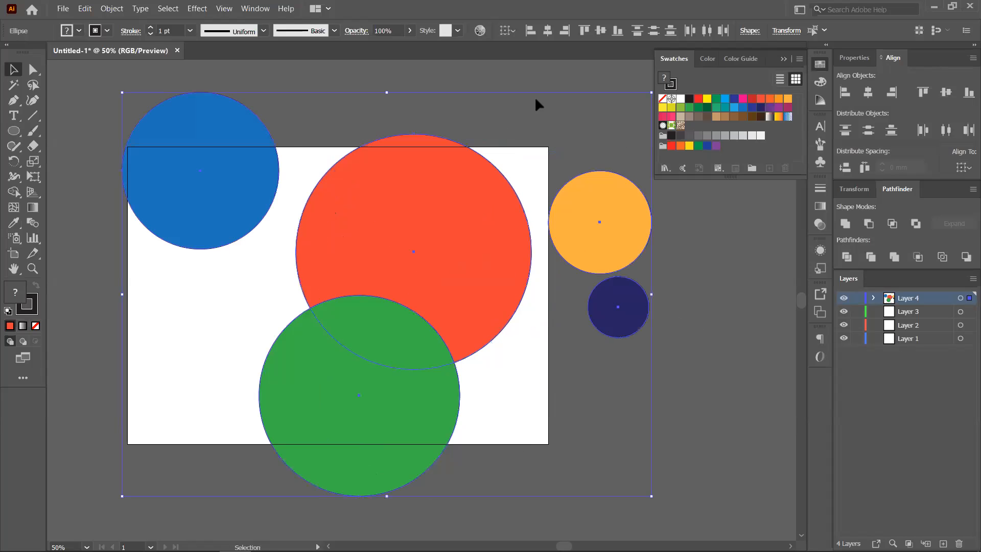
# - Align the circles into concentric rings once more, then undo both alignments
pyautogui.click(963, 167)
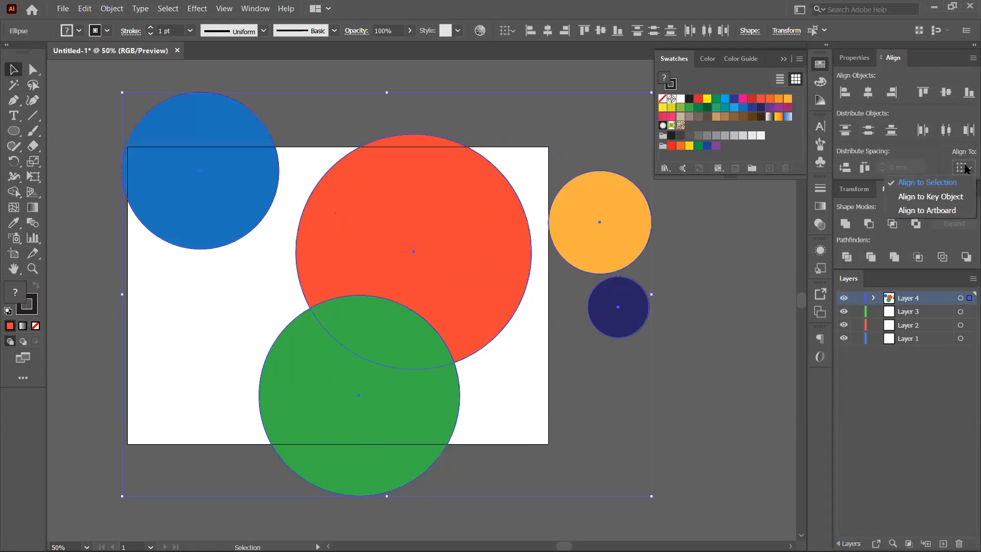
pyautogui.click(927, 183)
pyautogui.click(867, 92)
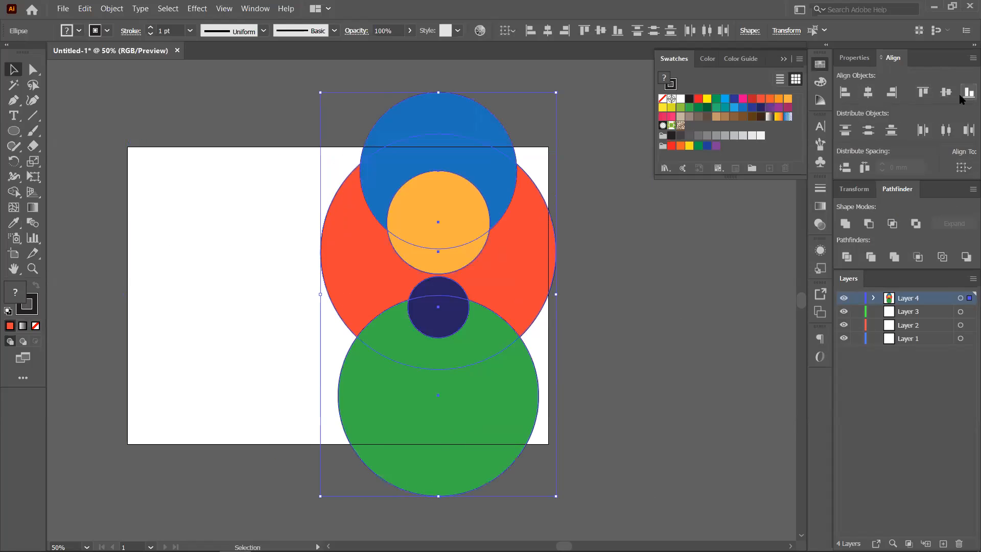
pyautogui.click(946, 92)
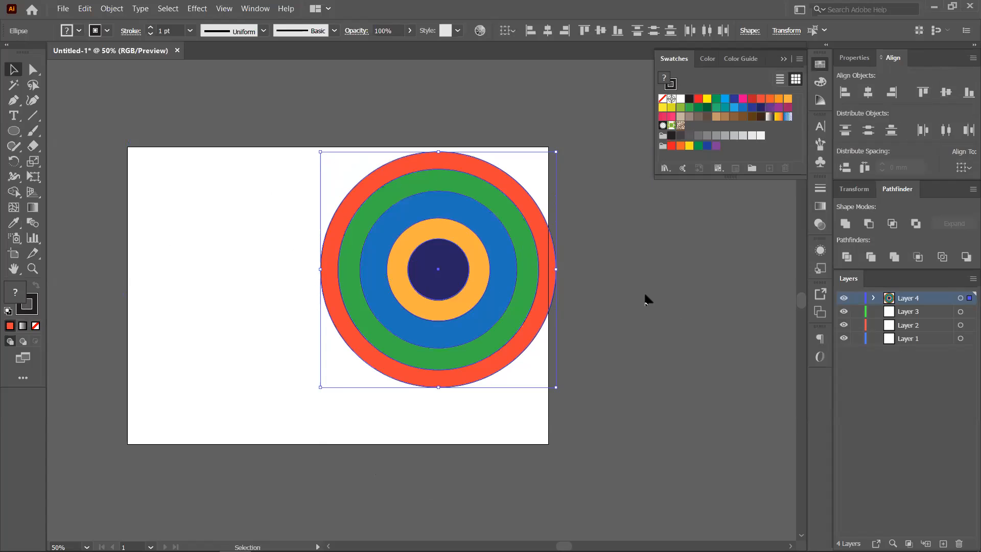
pyautogui.hotkey('ctrl', 'z')
pyautogui.hotkey('ctrl', 'z')
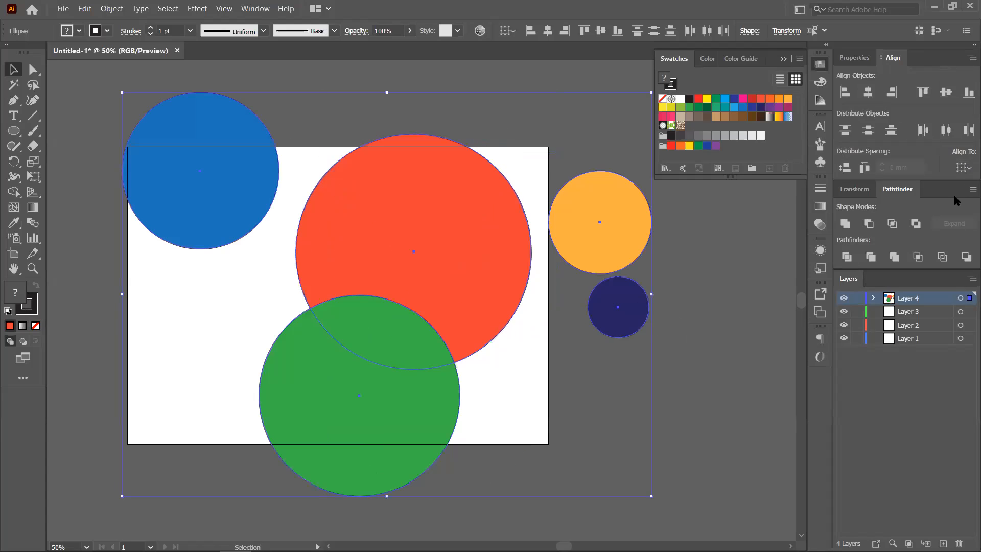
# - Select all five circles, make the red one the key object, and align horizontal and vertical centres
pyautogui.click(965, 167)
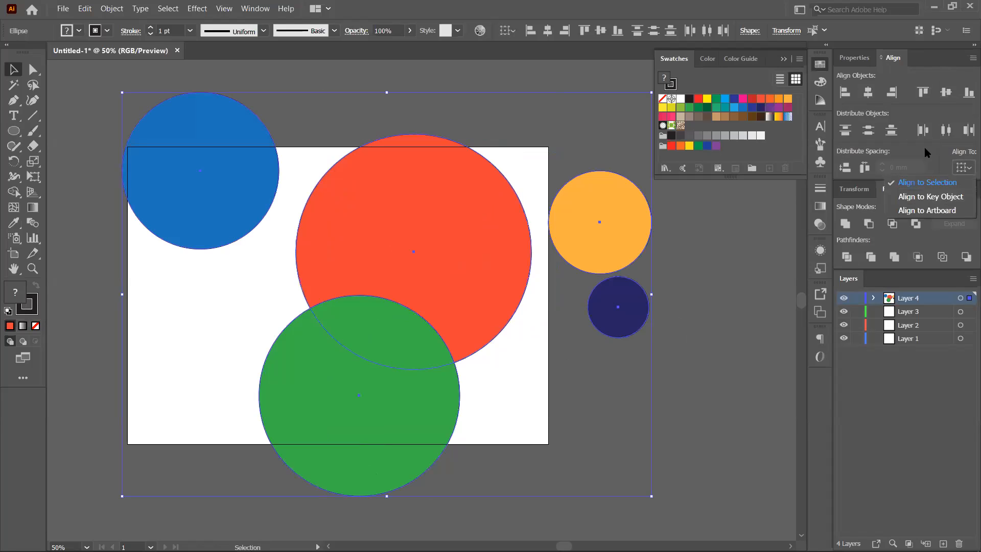
pyautogui.click(534, 89)
pyautogui.click(736, 299)
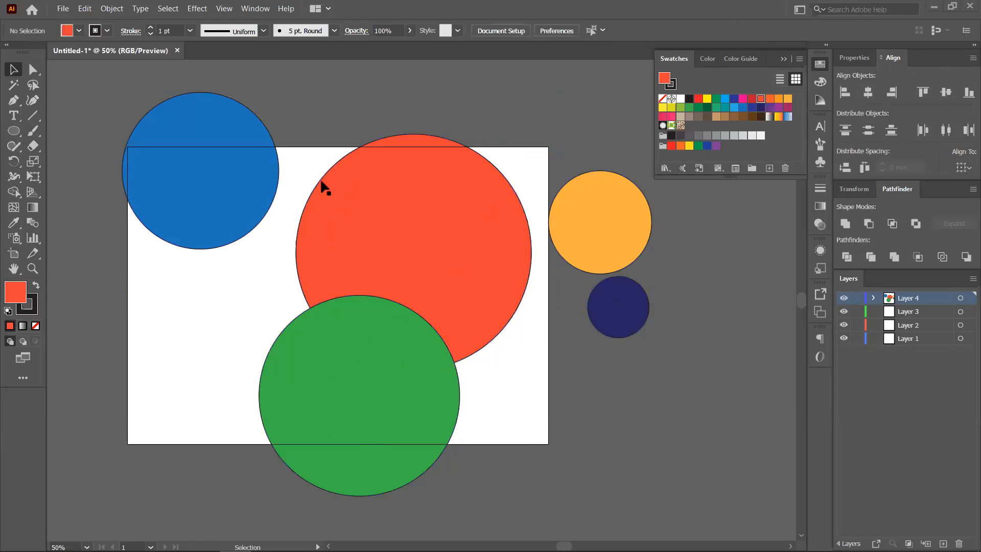
pyautogui.moveTo(154, 87); pyautogui.dragTo(623, 418)
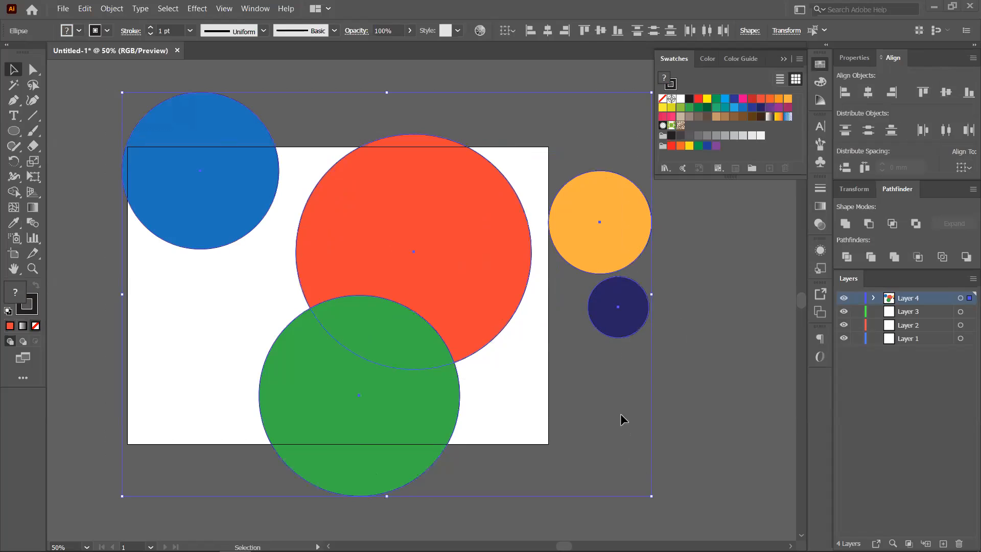
pyautogui.click(411, 236)
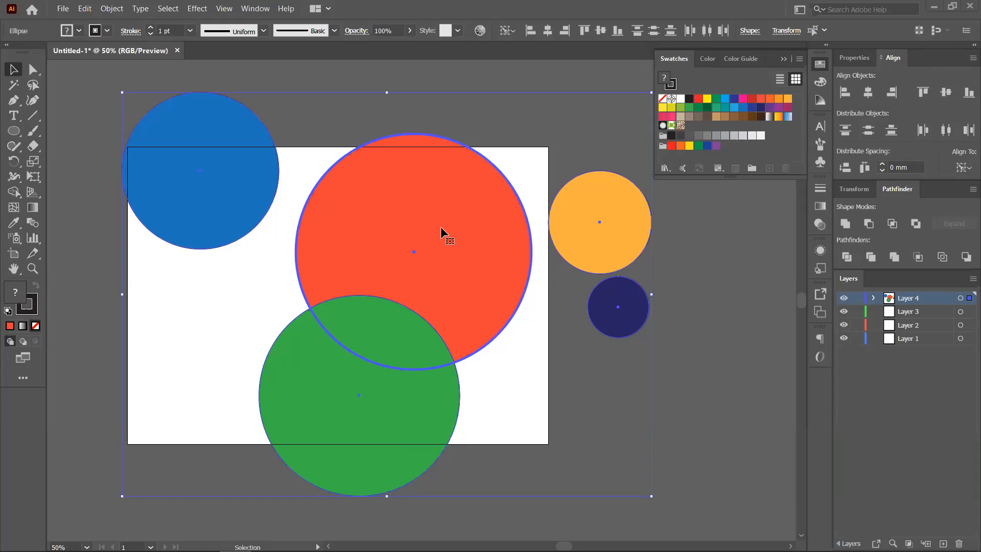
pyautogui.click(868, 93)
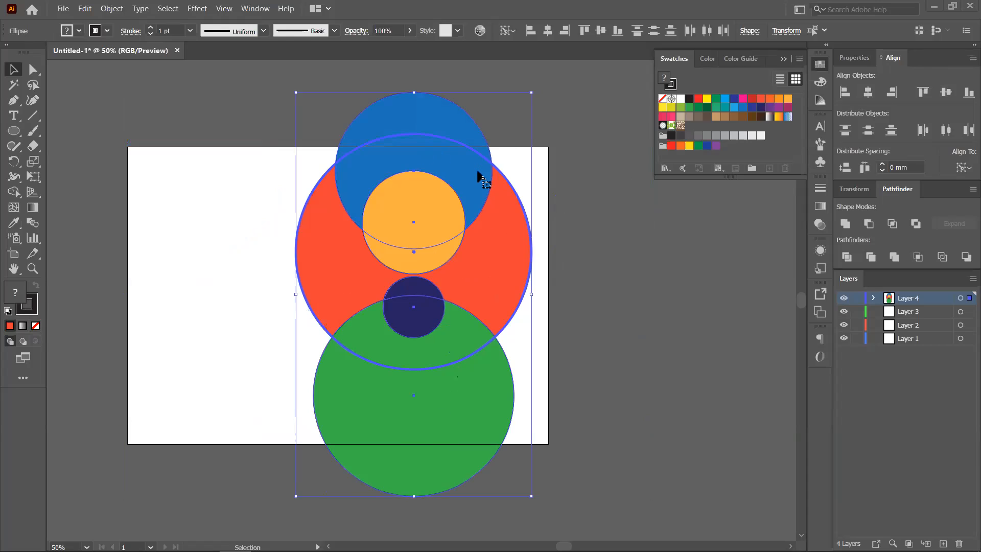
pyautogui.click(945, 93)
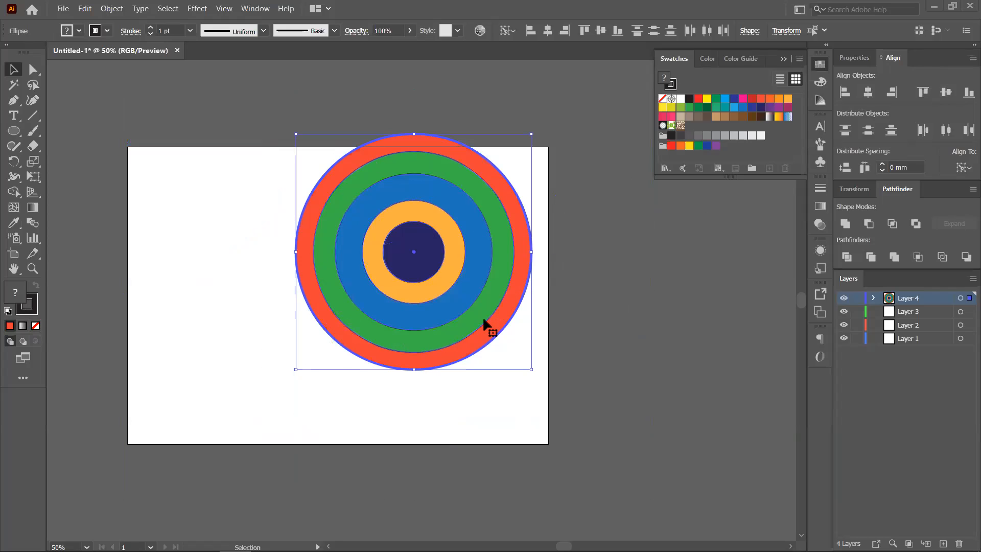
pyautogui.click(628, 328)
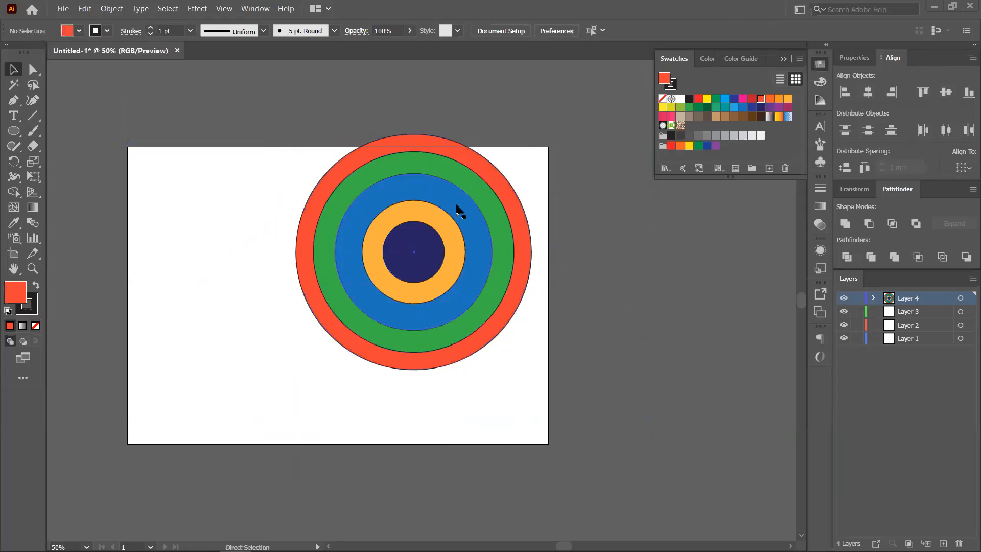
# - Undo the target, move all circles left and down, and zoom out to see everything
pyautogui.hotkey('ctrl', 'z')
pyautogui.hotkey('ctrl', 'z')
pyautogui.moveTo(445, 243); pyautogui.dragTo(231, 284)
pyautogui.scroll(-1, 454, 305)
pyautogui.moveTo(512, 309); pyautogui.dragTo(599, 277)
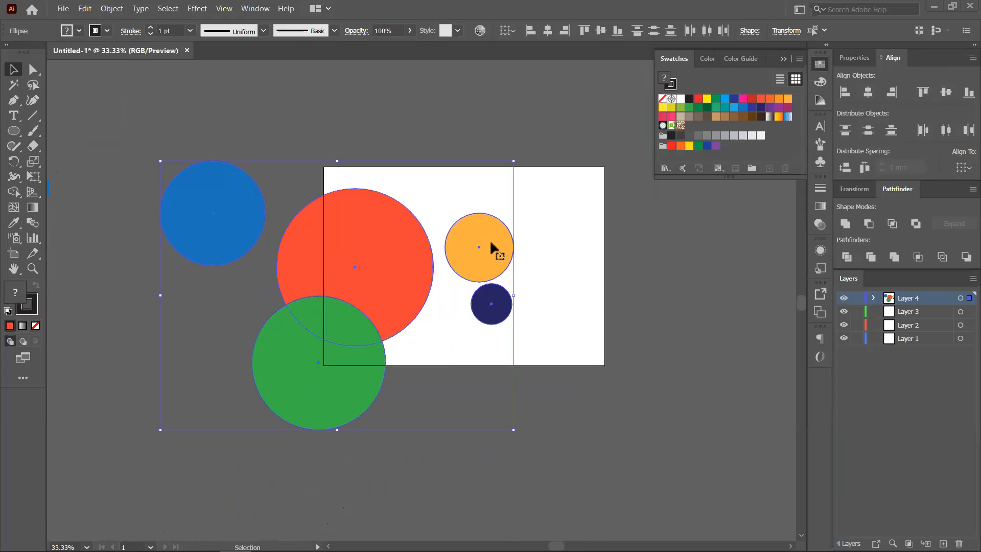
# - Align the circles' centres to the orange key circle, then undo to scatter them
pyautogui.click(491, 246)
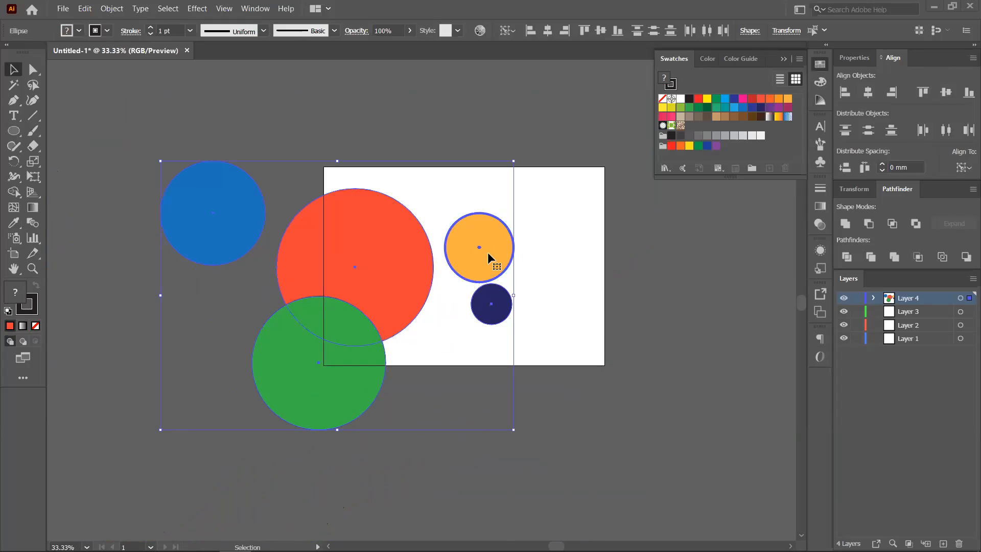
pyautogui.click(868, 93)
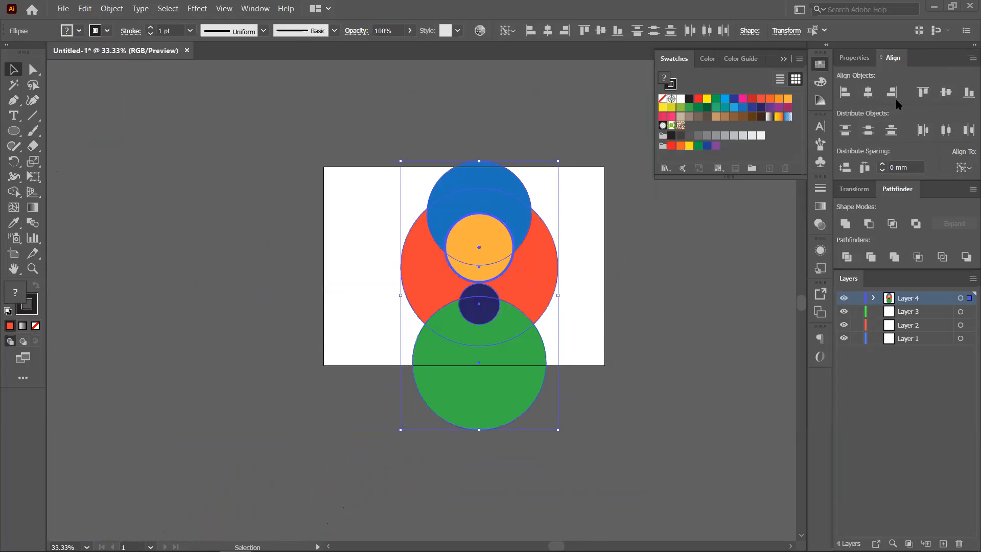
pyautogui.click(945, 93)
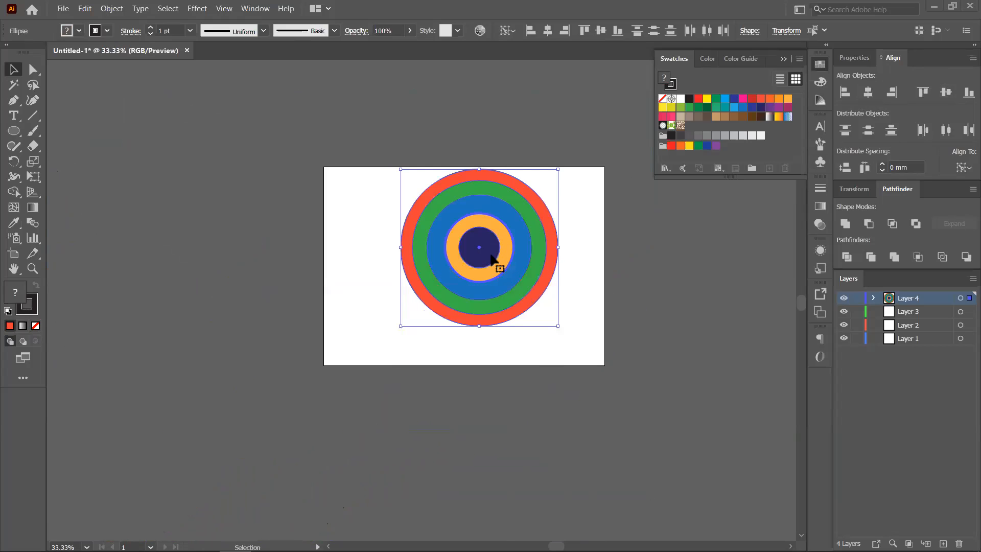
pyautogui.click(961, 168)
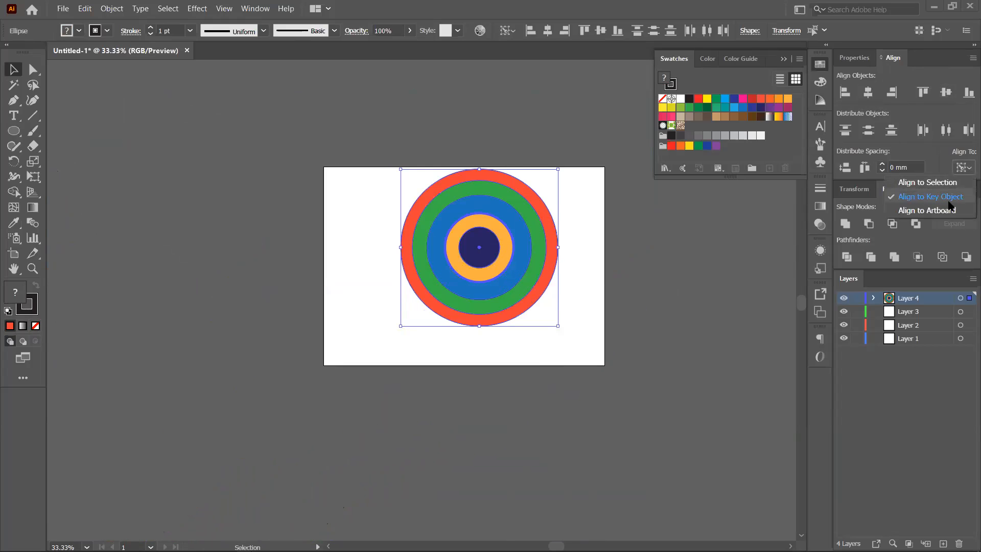
pyautogui.click(612, 291)
pyautogui.click(506, 270)
pyautogui.click(637, 300)
pyautogui.hotkey('ctrl', 'z')
pyautogui.hotkey('ctrl', 'z')
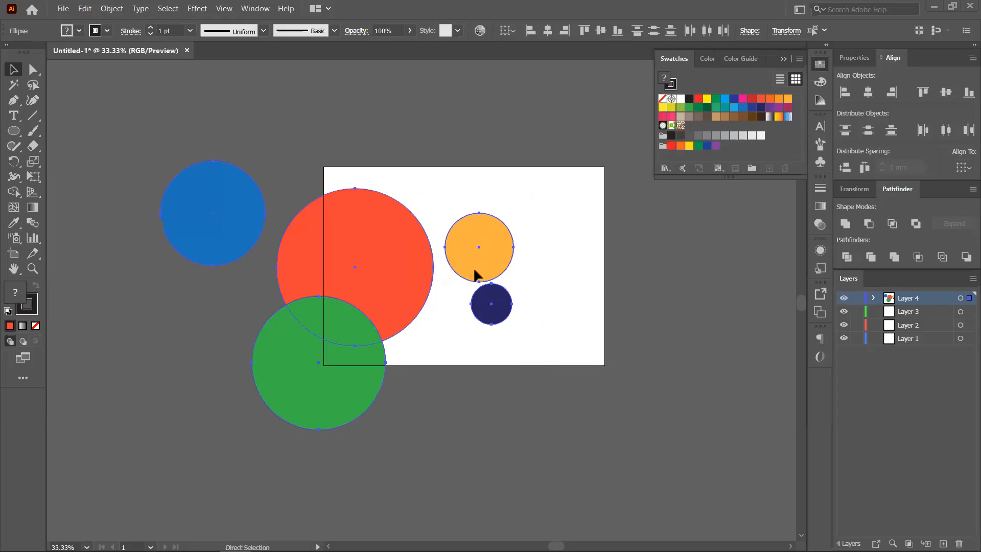
# - Select all five circles, make orange the key object, and align both centres into a target
pyautogui.click(670, 314)
pyautogui.moveTo(200, 150); pyautogui.dragTo(634, 475)
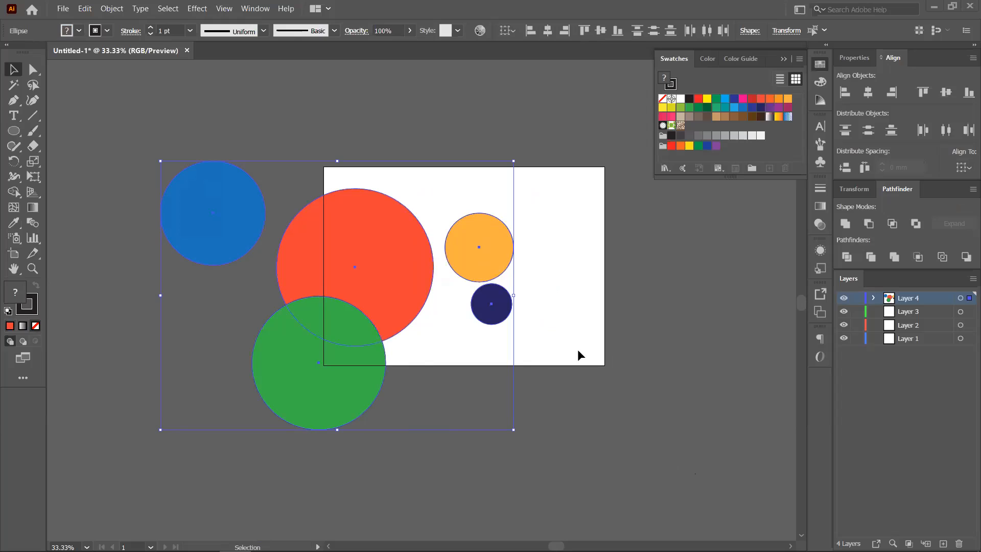
pyautogui.click(327, 414)
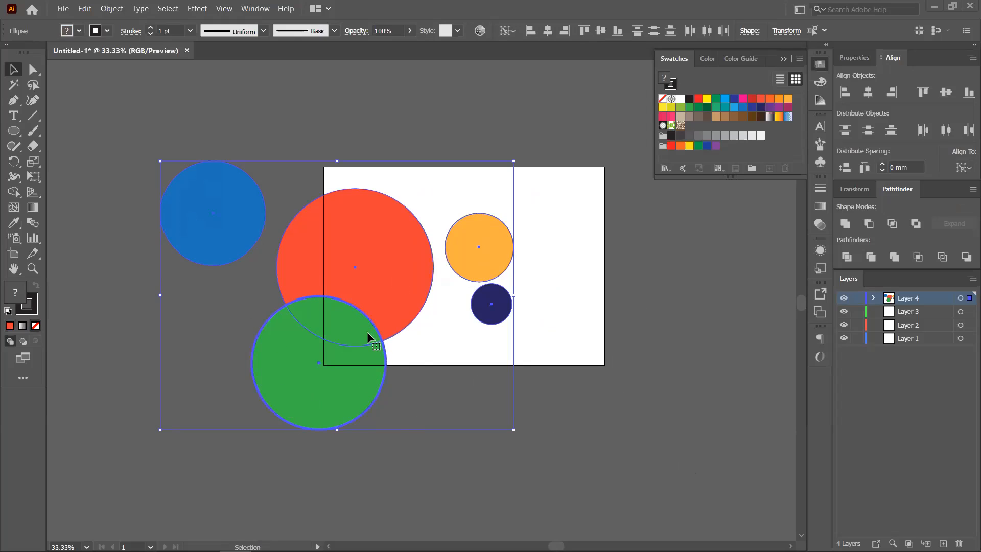
pyautogui.click(381, 264)
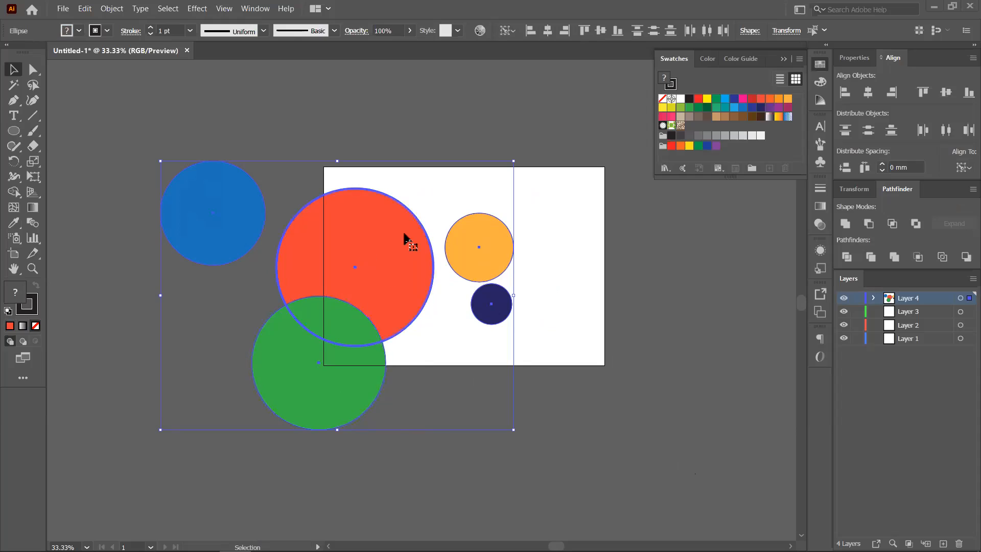
pyautogui.click(498, 312)
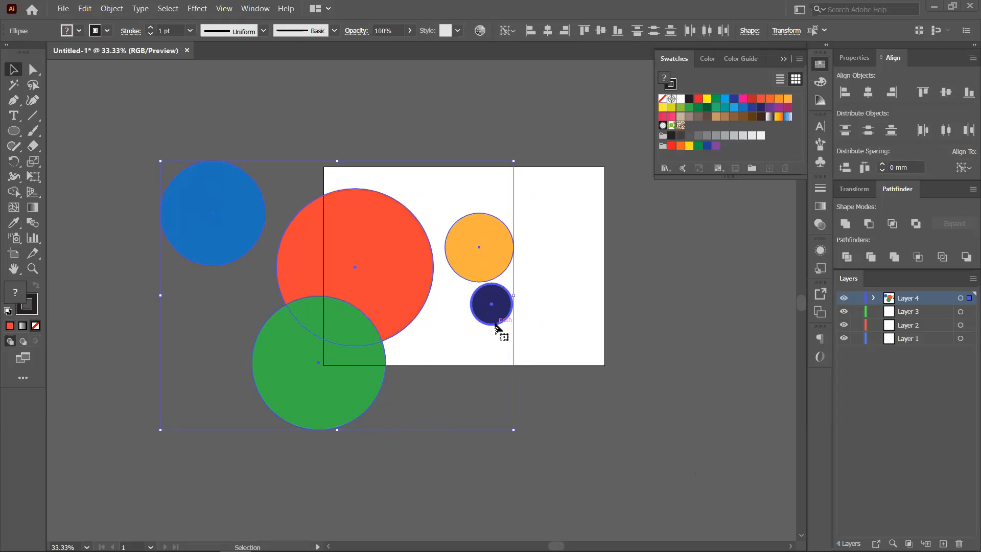
pyautogui.click(481, 251)
pyautogui.click(389, 254)
pyautogui.click(502, 254)
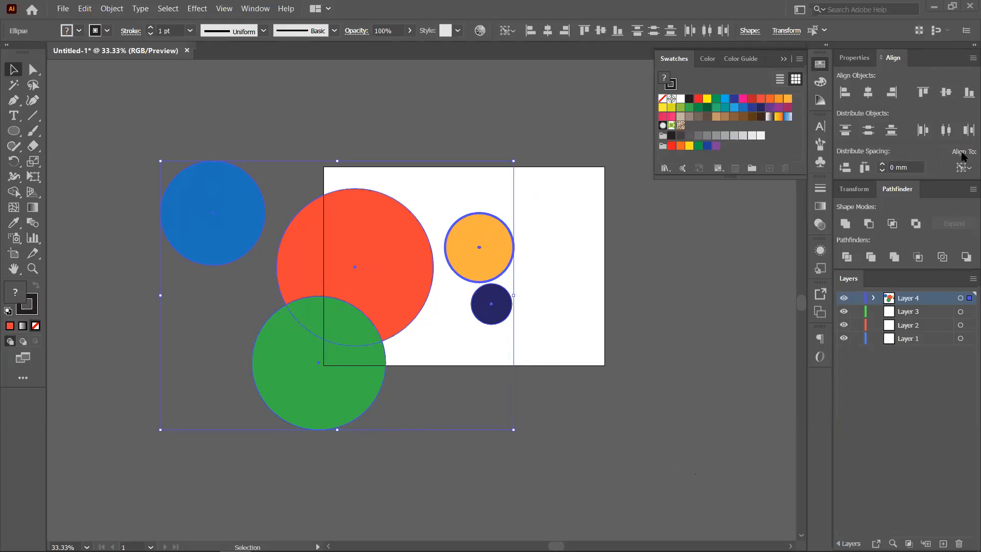
pyautogui.click(868, 92)
pyautogui.click(946, 92)
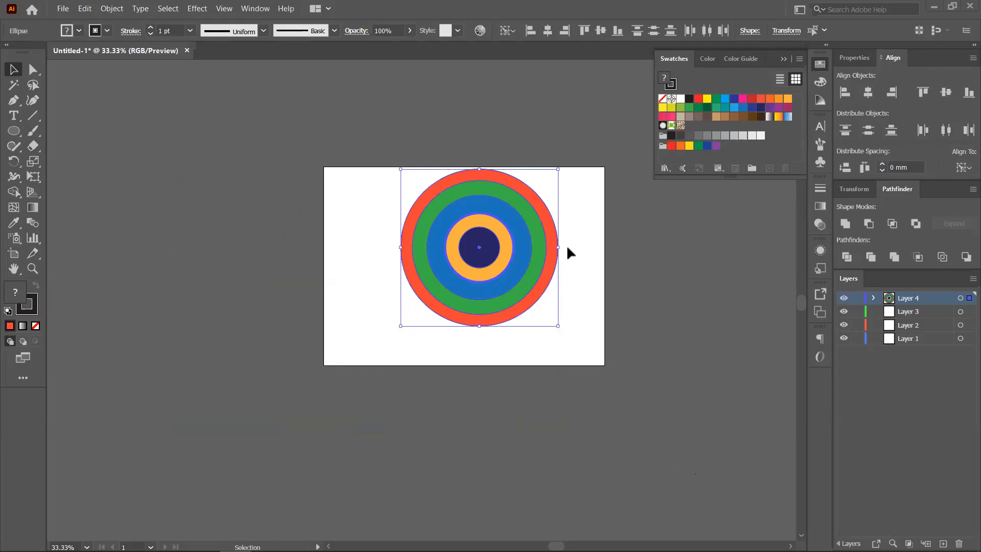
pyautogui.click(631, 302)
# - Move the circle target off the artboard to the left and draw a red square
pyautogui.moveTo(440, 145); pyautogui.dragTo(178, 217)
pyautogui.moveTo(13, 134); pyautogui.dragTo(56, 130)
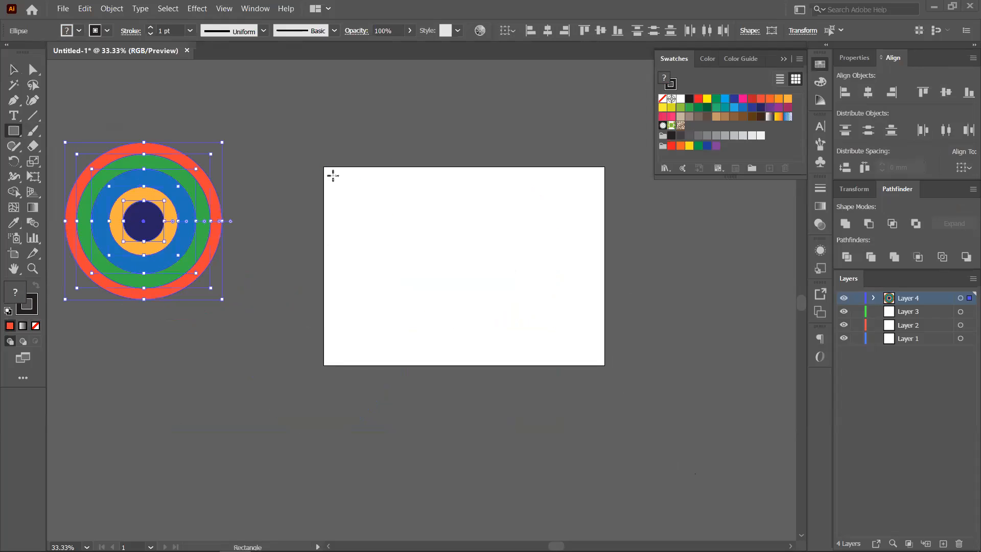
pyautogui.moveTo(375, 195); pyautogui.dragTo(420, 240)
# - Duplicate the red square into five staggered copies, select them all, and make the top-left one key
pyautogui.click(19, 70)
pyautogui.moveTo(420, 238); pyautogui.dragTo(450, 347)
pyautogui.moveTo(344, 171); pyautogui.dragTo(476, 368)
pyautogui.click(381, 199)
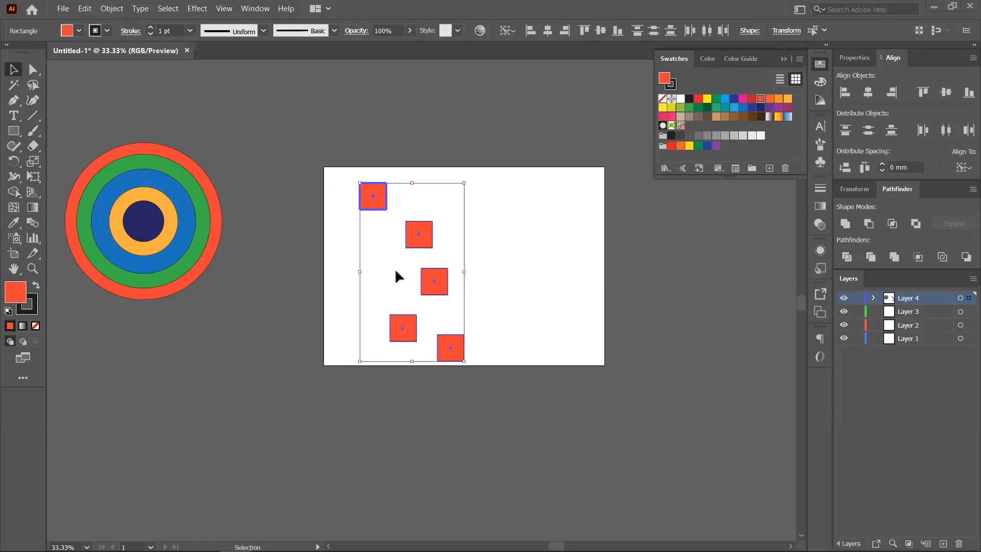
# - Horizontally align the red squares into one vertical column, then undo it
pyautogui.click(392, 202)
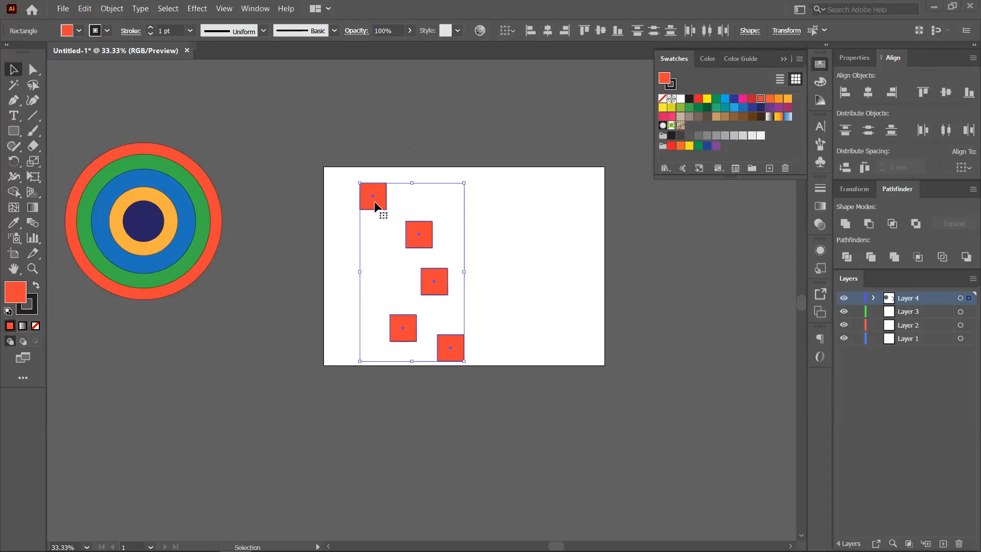
pyautogui.click(868, 92)
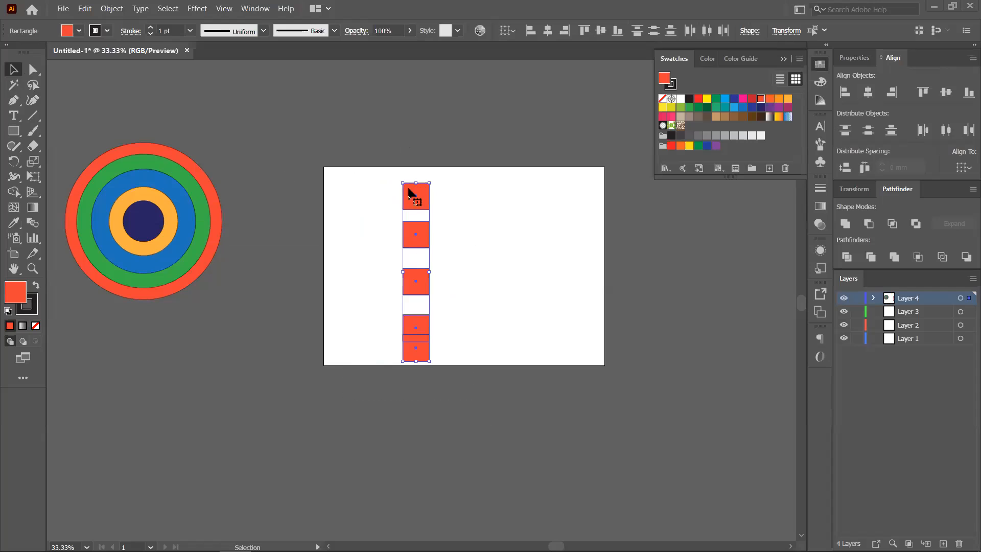
pyautogui.press('a')
pyautogui.hotkey('ctrl', 'z')
pyautogui.press('v')
# - Align the squares under the top-left key square, try 0 mm Distribute Spacing, and undo the collapse
pyautogui.click(371, 206)
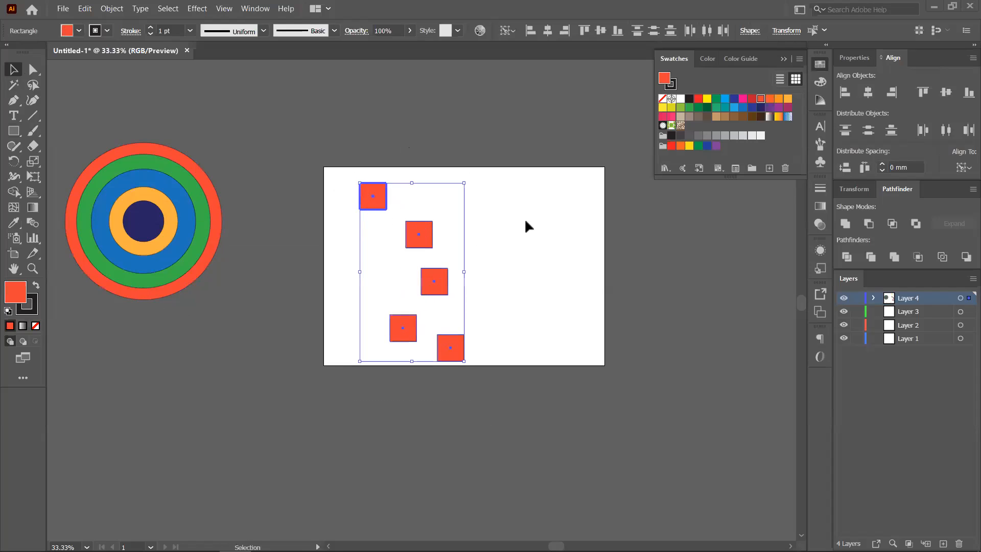
pyautogui.click(866, 93)
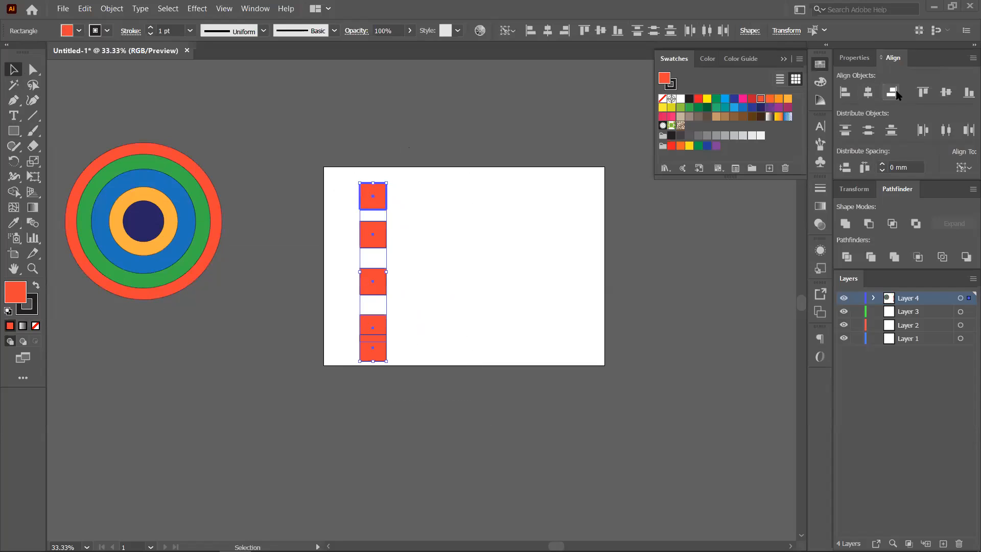
pyautogui.click(871, 132)
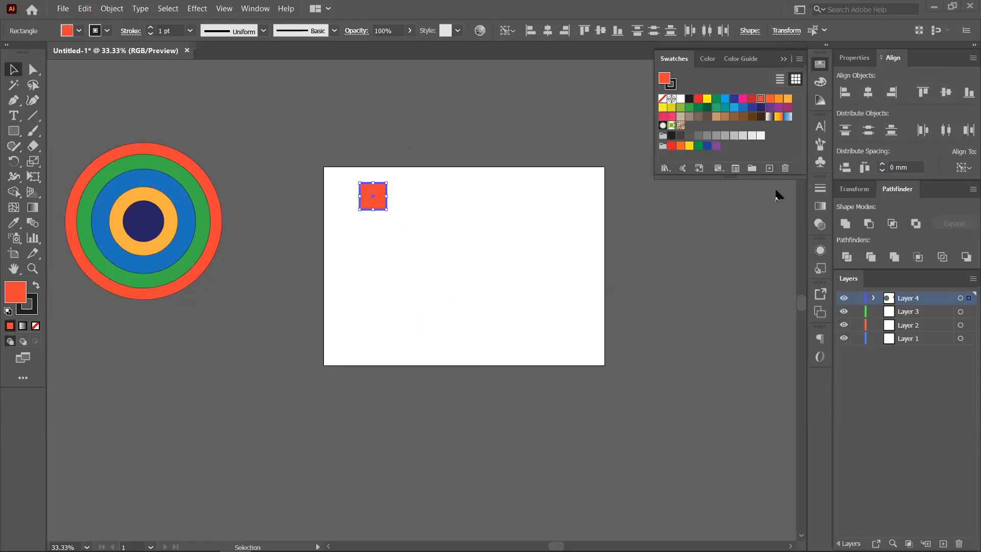
pyautogui.hotkey('ctrl', 'z')
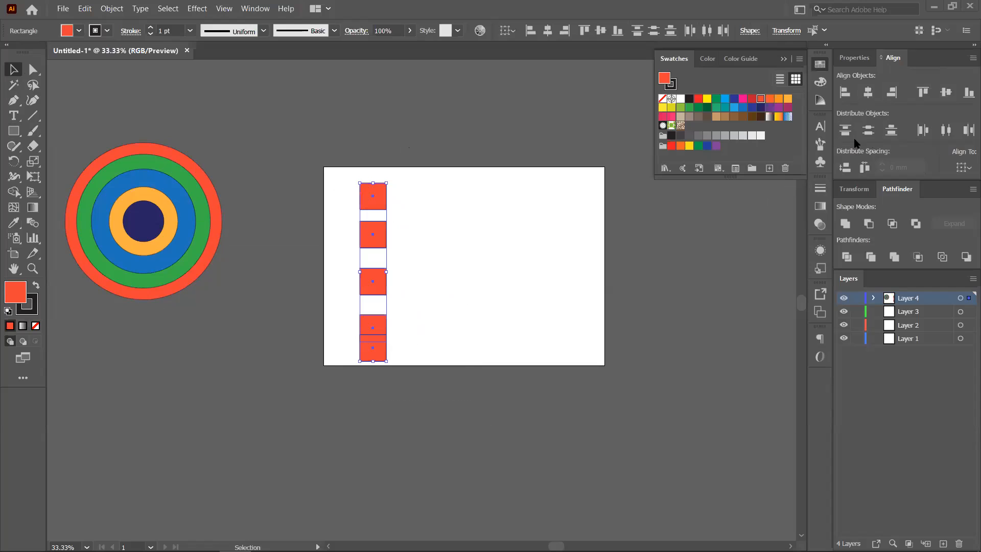
# - Retry 0 mm Distribute Spacing with the top square as key, undo it, and release the key object
pyautogui.click(384, 199)
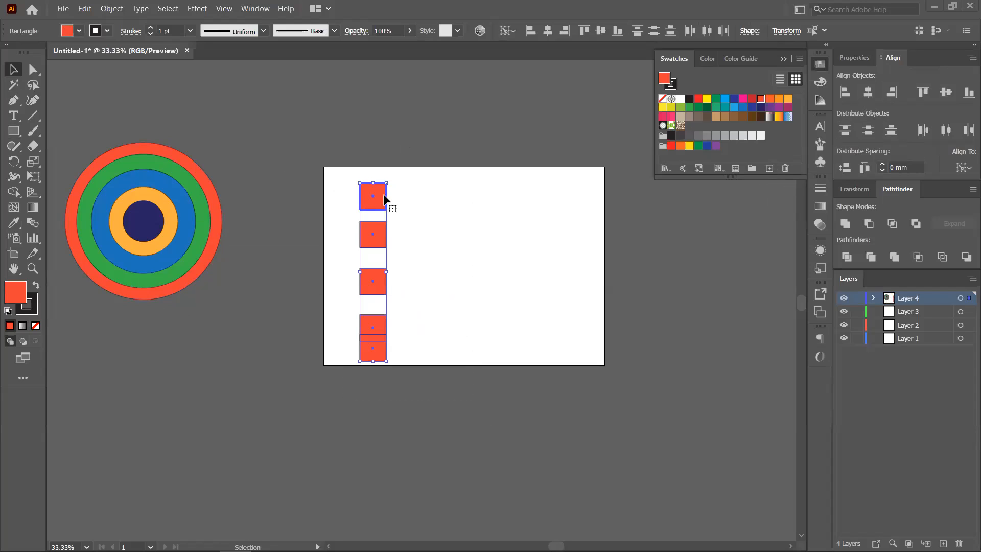
pyautogui.click(868, 131)
pyautogui.hotkey('ctrl', 'z')
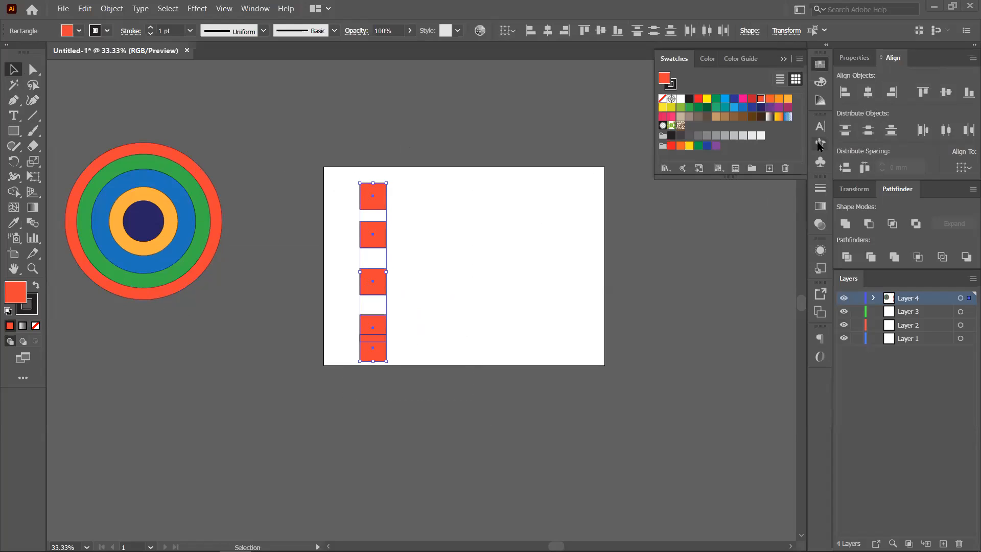
pyautogui.click(382, 202)
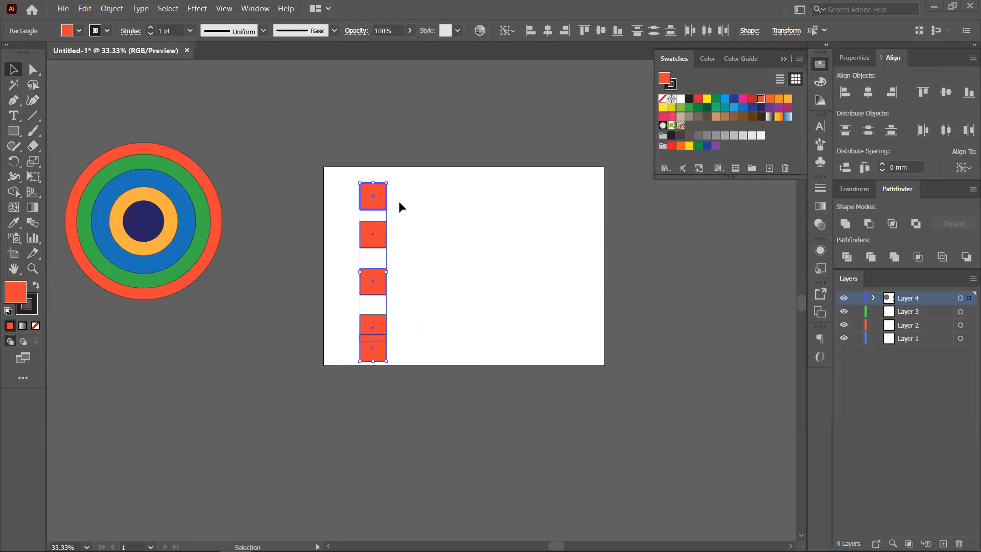
pyautogui.click(382, 204)
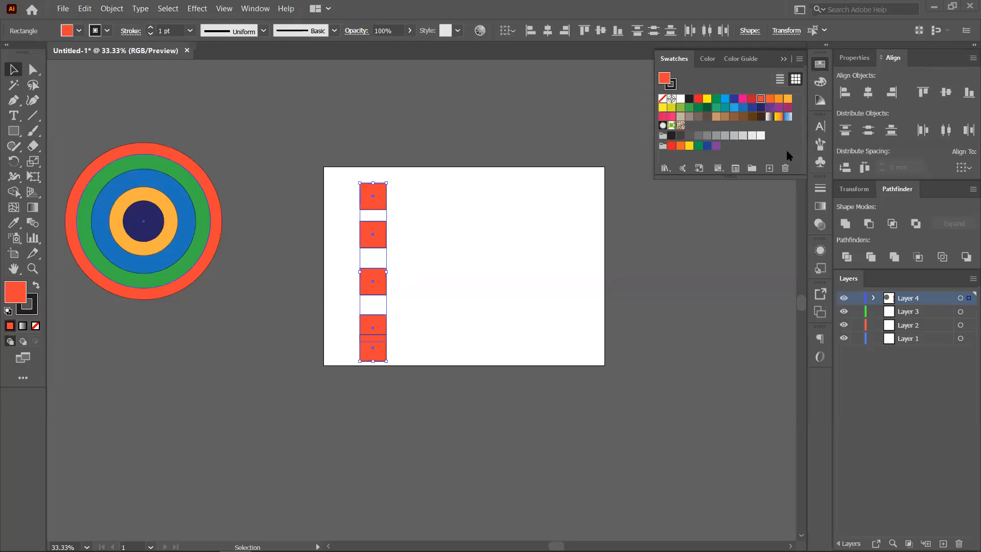
# - Reselect all five squares and distribute them with 0 mm spacing from the top key square
pyautogui.click(868, 130)
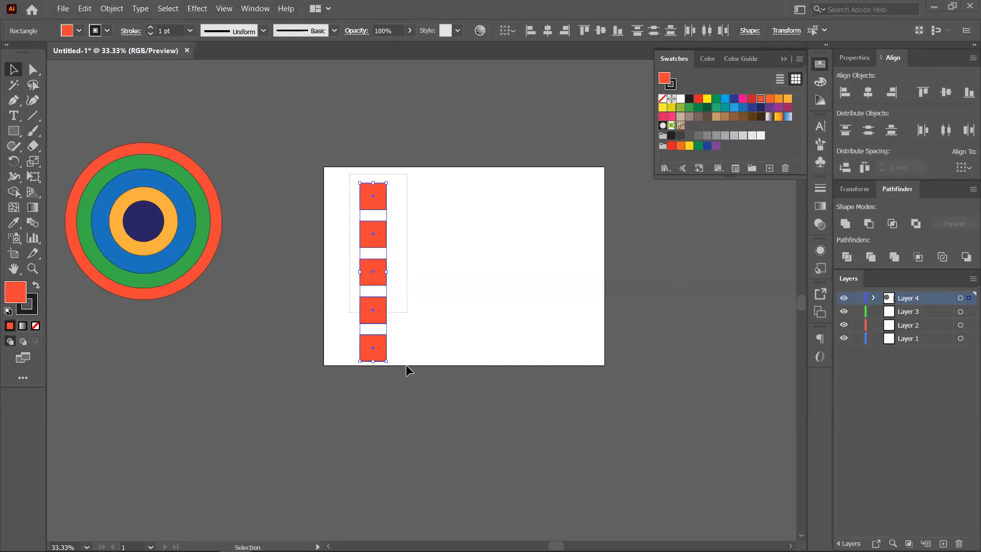
pyautogui.click(459, 277)
pyautogui.moveTo(350, 177); pyautogui.dragTo(399, 375)
pyautogui.click(376, 198)
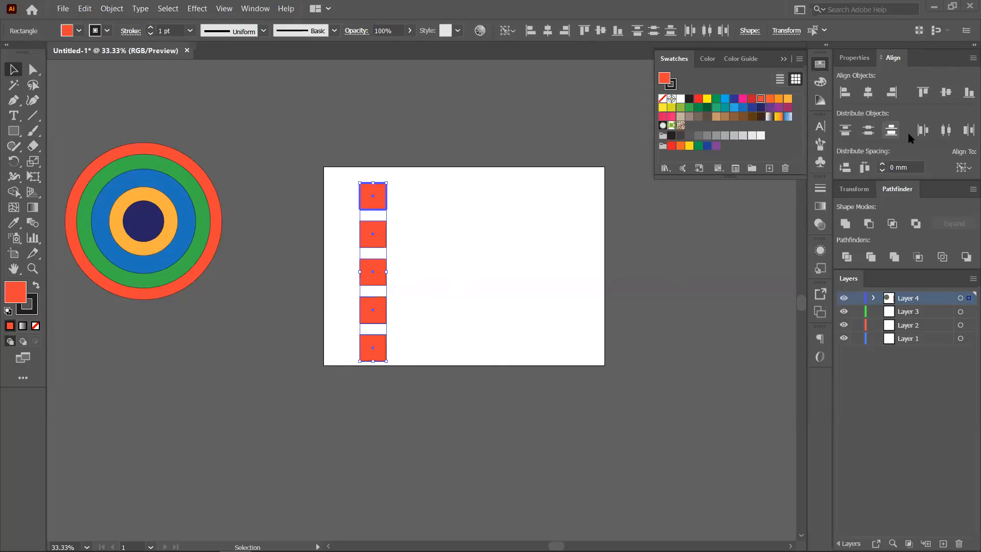
pyautogui.click(868, 130)
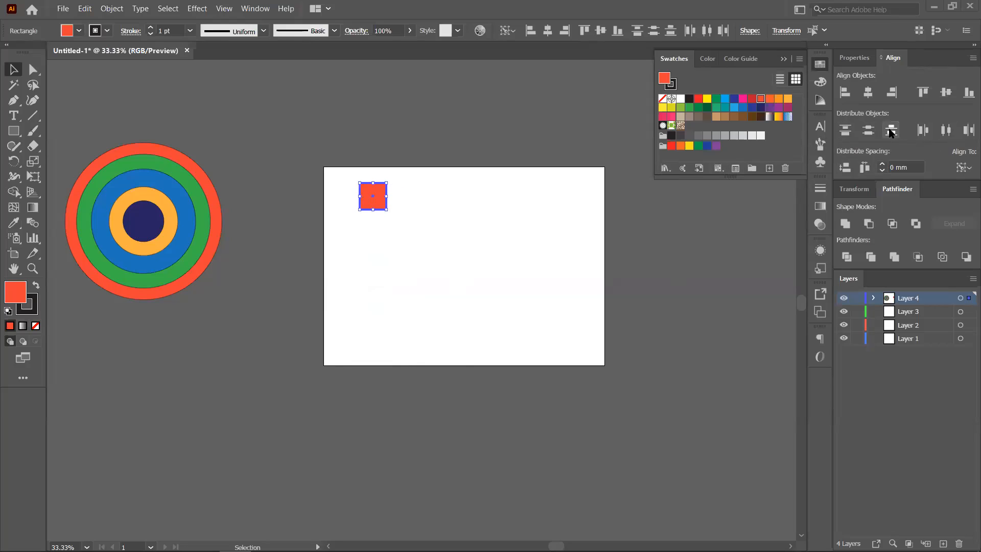
# - Keep alignment relative to the selection and undo the collapsed squares
pyautogui.press('a')
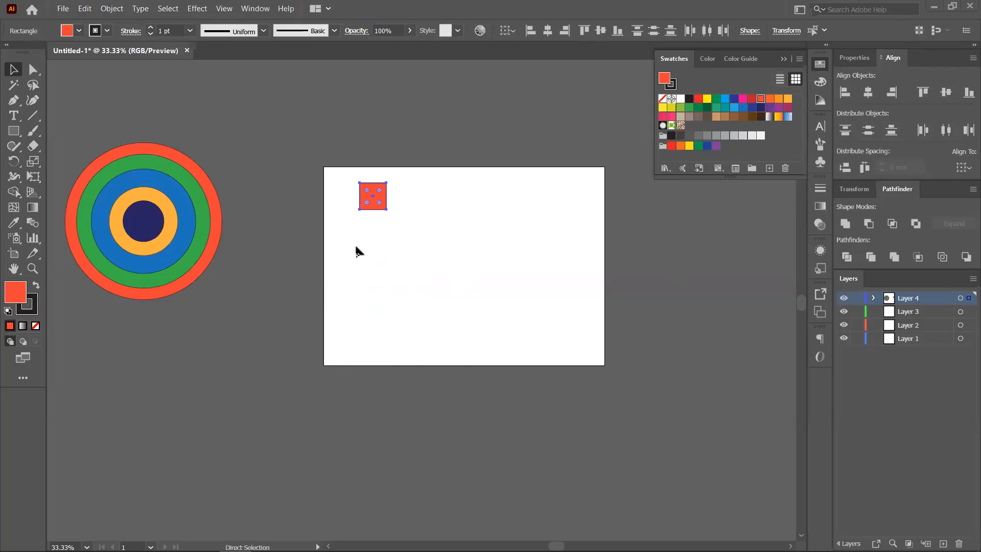
pyautogui.press('v')
pyautogui.click(964, 167)
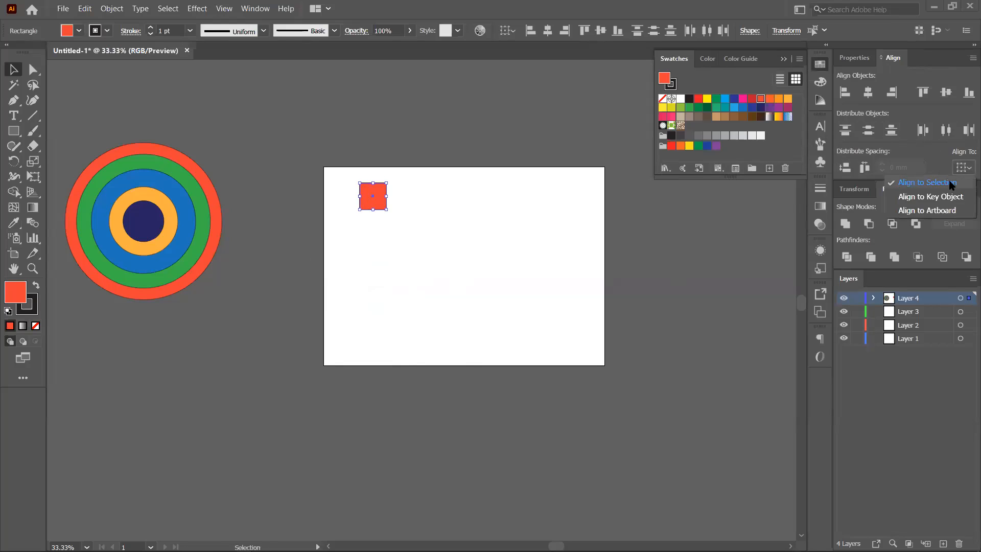
pyautogui.click(468, 223)
pyautogui.hotkey('ctrl', 'z')
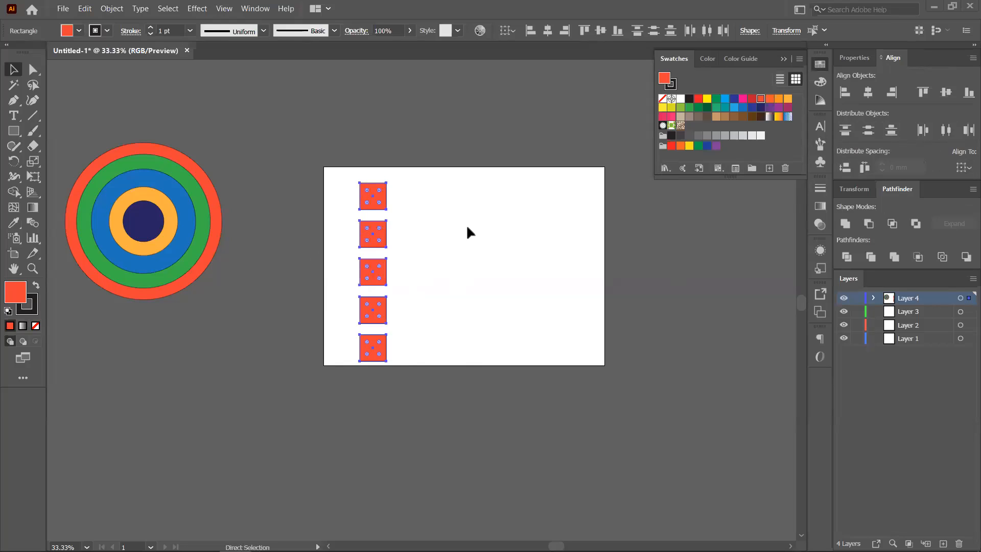
pyautogui.click(964, 168)
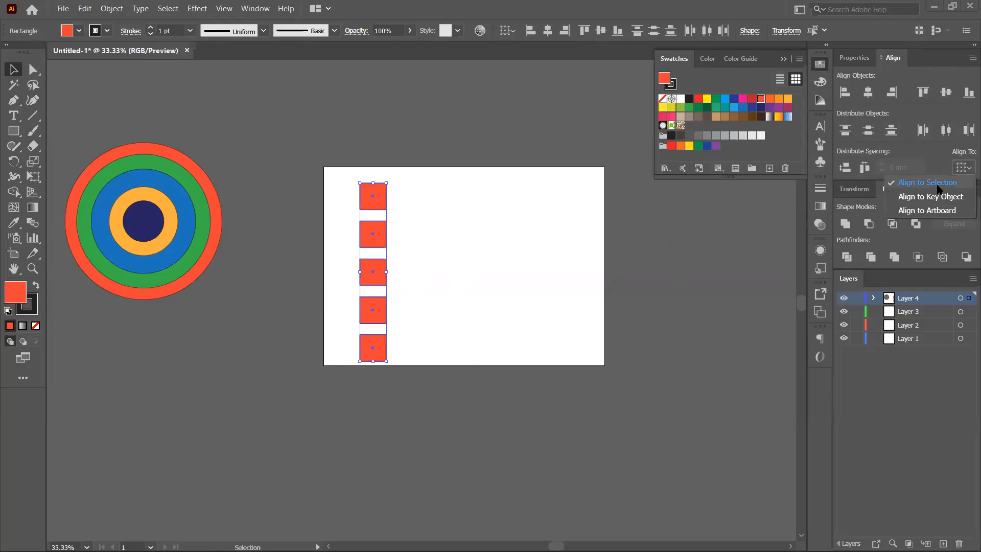
pyautogui.click(519, 240)
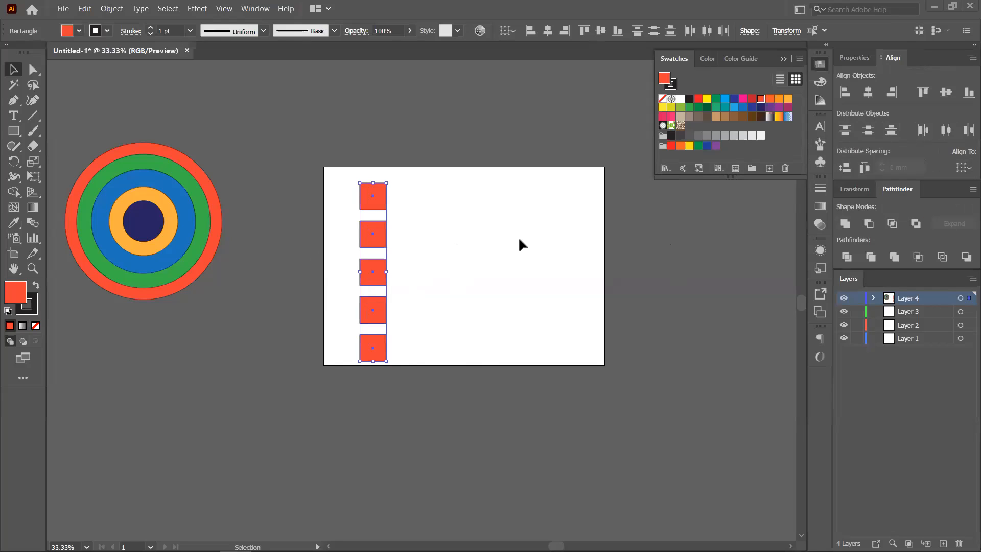
# - Scatter the squares: second and third right, fourth to the left edge, fifth up-right
pyautogui.click(342, 174)
pyautogui.moveTo(359, 181); pyautogui.dragTo(415, 367)
pyautogui.click(407, 258)
pyautogui.moveTo(384, 247); pyautogui.dragTo(422, 248)
pyautogui.moveTo(381, 275); pyautogui.dragTo(438, 274)
pyautogui.moveTo(374, 310); pyautogui.dragTo(338, 258)
pyautogui.moveTo(373, 348); pyautogui.dragTo(390, 321)
# - Align the five squares under the top square and distribute them evenly top to bottom
pyautogui.moveTo(319, 167); pyautogui.dragTo(444, 388)
pyautogui.click(367, 187)
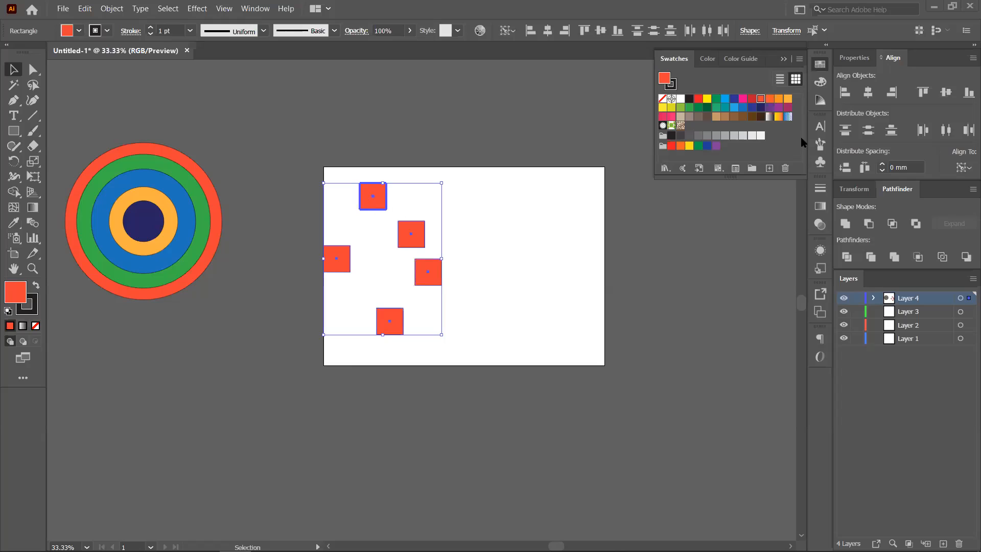
pyautogui.click(868, 93)
pyautogui.click(377, 198)
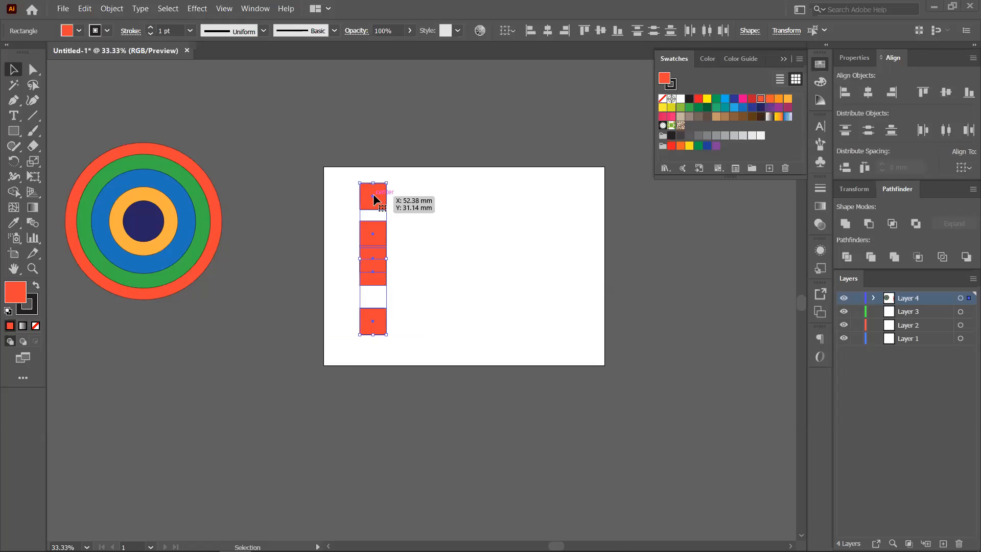
pyautogui.click(873, 134)
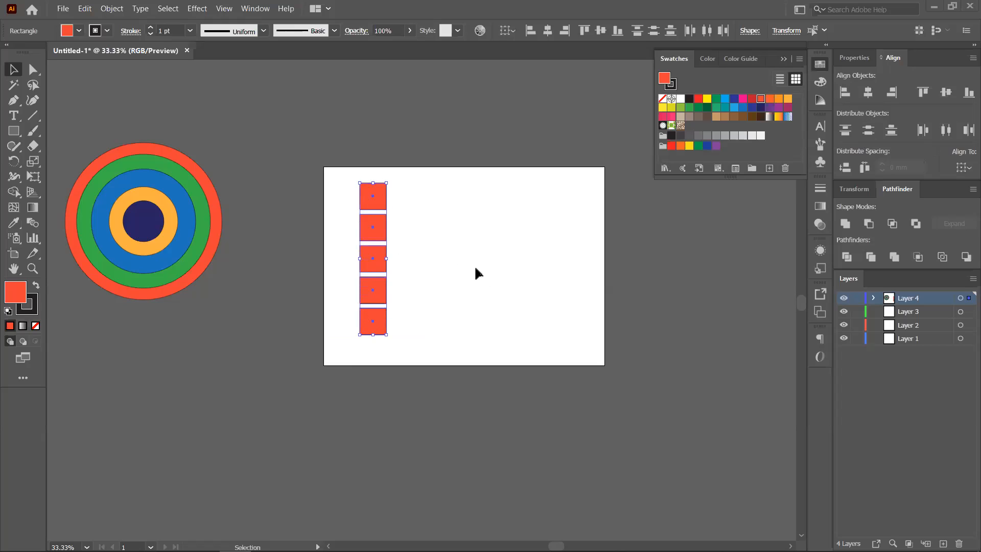
pyautogui.moveTo(109, 145); pyautogui.dragTo(319, 287)
pyautogui.press('space')
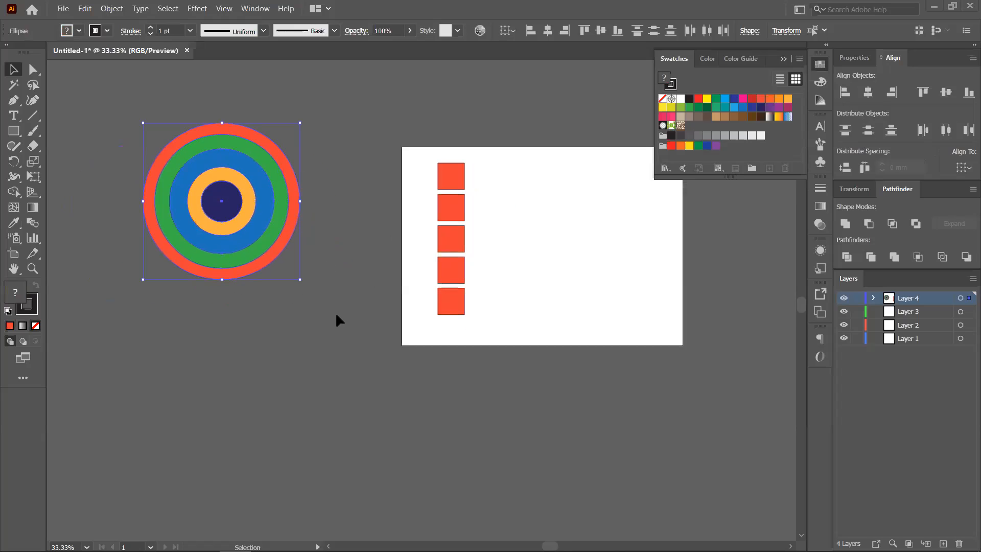
# - Pull the concentric circles apart and select all five circles
pyautogui.moveTo(199, 277); pyautogui.dragTo(144, 395)
pyautogui.click(225, 199)
pyautogui.moveTo(153, 313); pyautogui.dragTo(125, 182)
pyautogui.moveTo(206, 299); pyautogui.dragTo(324, 310)
pyautogui.moveTo(187, 273); pyautogui.dragTo(228, 154)
pyautogui.moveTo(113, 123); pyautogui.dragTo(348, 402)
# - Center the circles horizontally and vertically on the artboard, then move the squares to its left edge
pyautogui.click(964, 168)
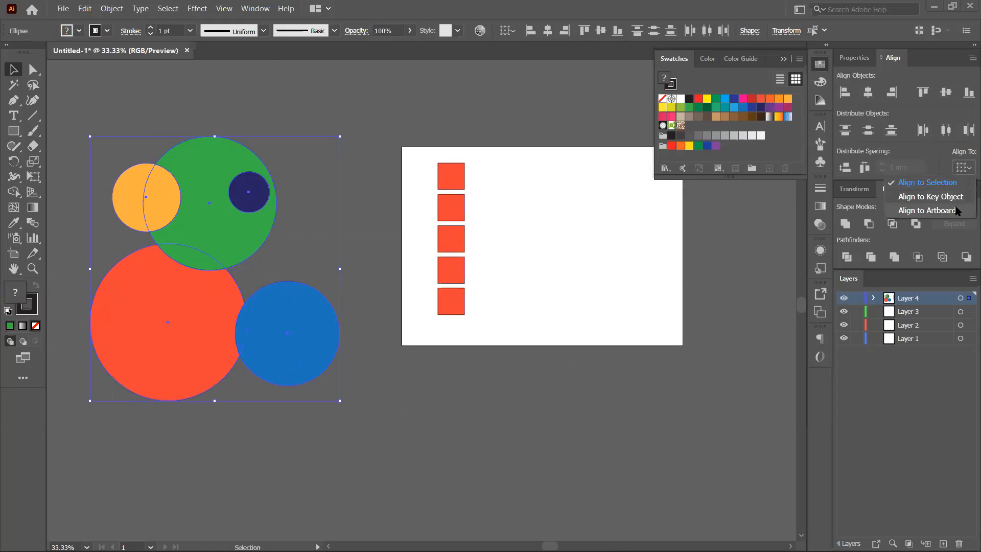
pyautogui.click(927, 211)
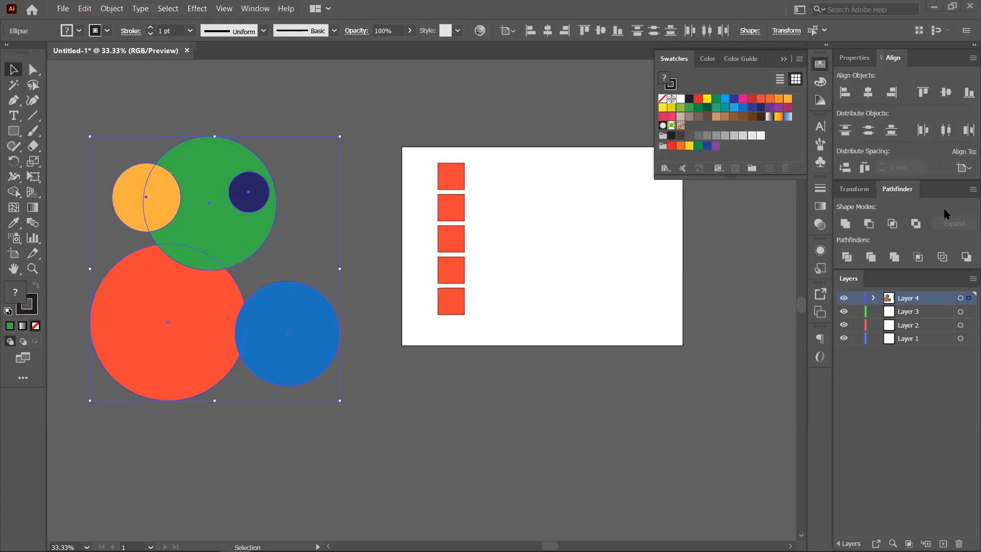
pyautogui.click(868, 92)
pyautogui.click(946, 93)
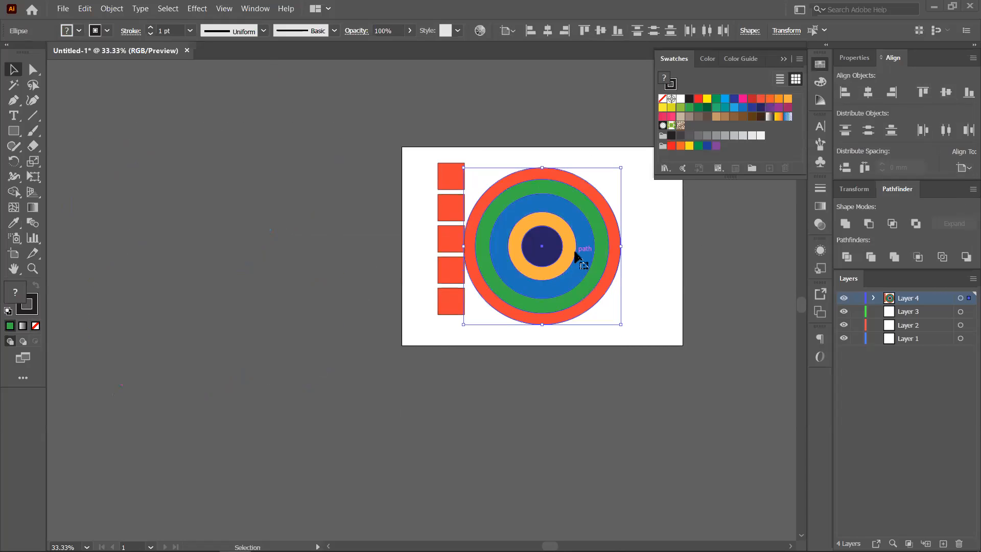
pyautogui.moveTo(684, 296); pyautogui.dragTo(539, 301)
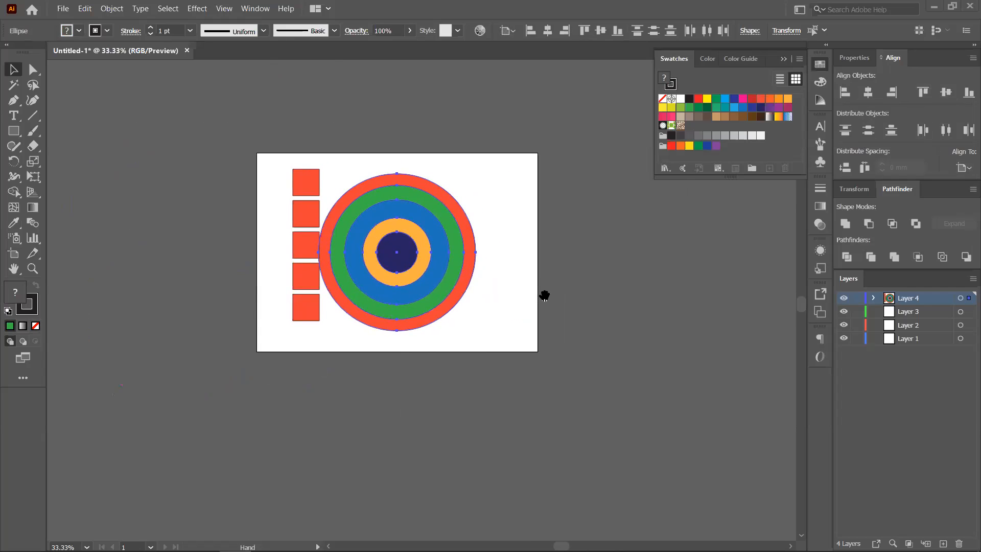
pyautogui.moveTo(274, 162); pyautogui.dragTo(290, 323)
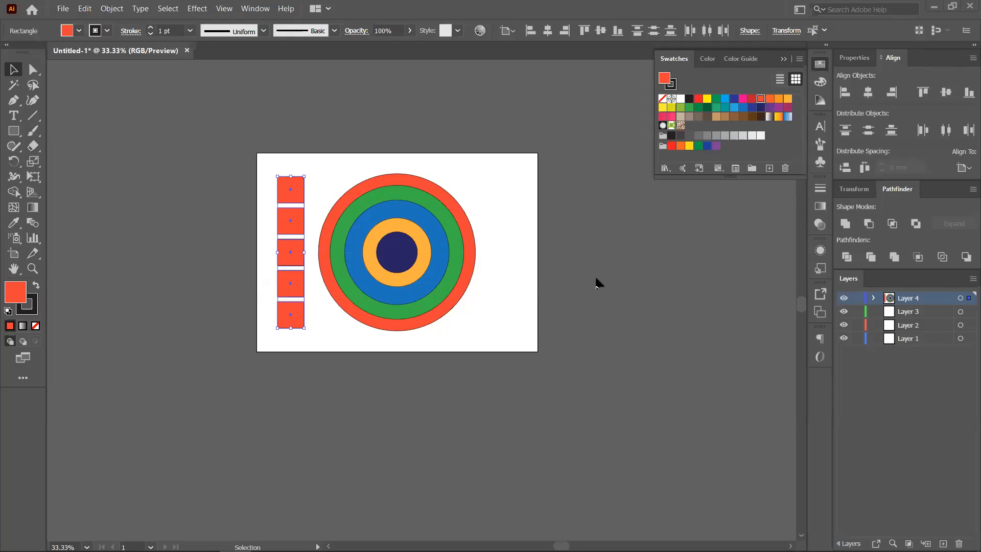
# - Shift the circle target right and move all five red squares off the artboard's left side
pyautogui.moveTo(405, 251); pyautogui.dragTo(675, 270)
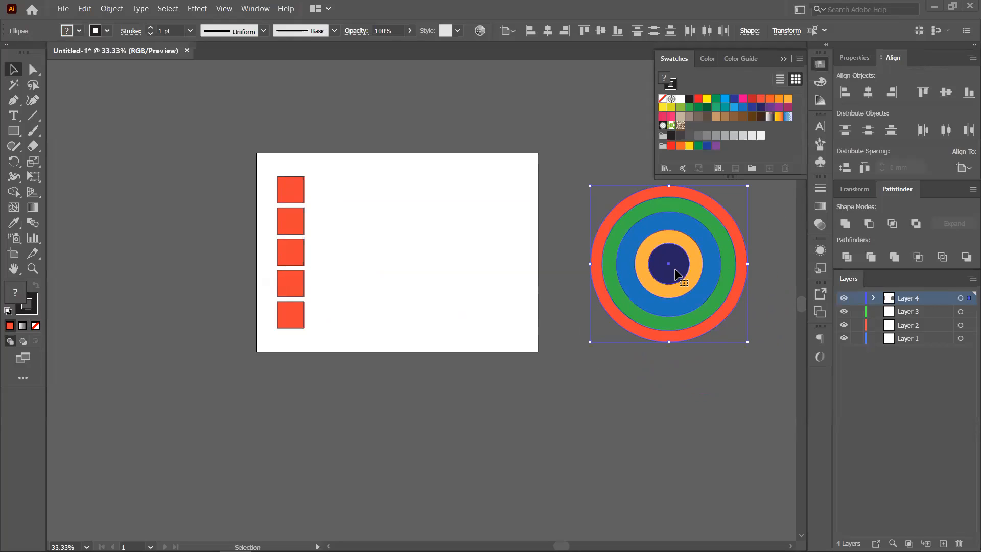
pyautogui.click(356, 228)
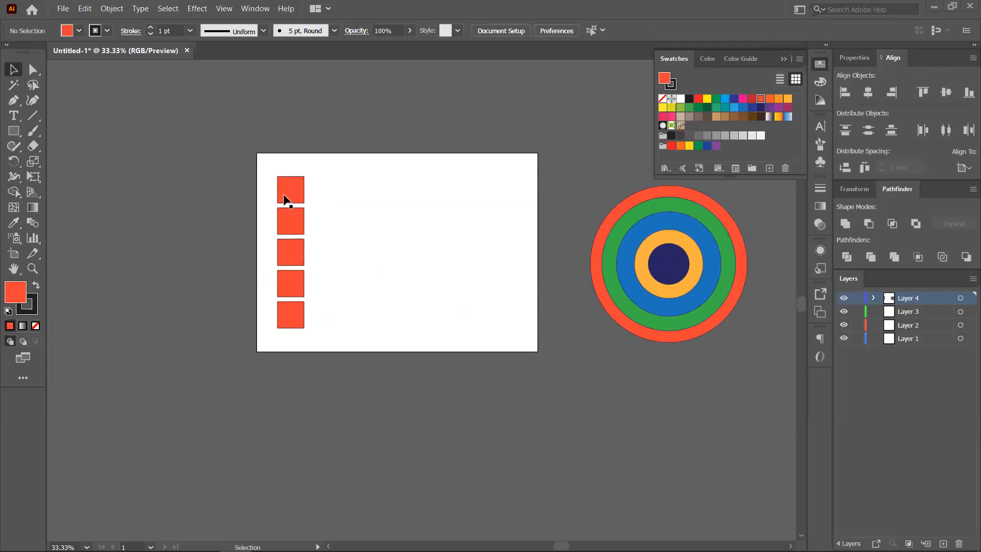
pyautogui.moveTo(309, 200); pyautogui.dragTo(267, 170)
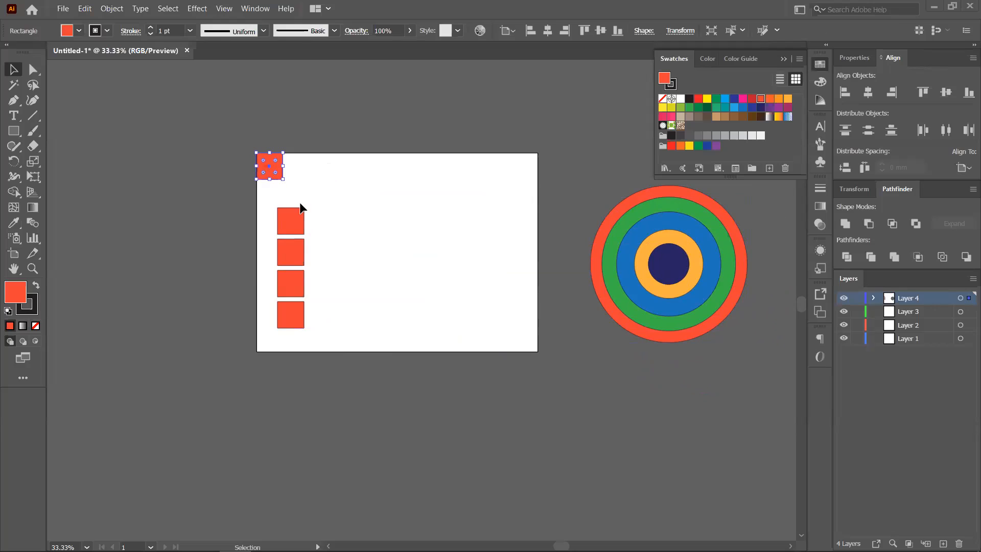
pyautogui.moveTo(272, 204); pyautogui.dragTo(303, 342)
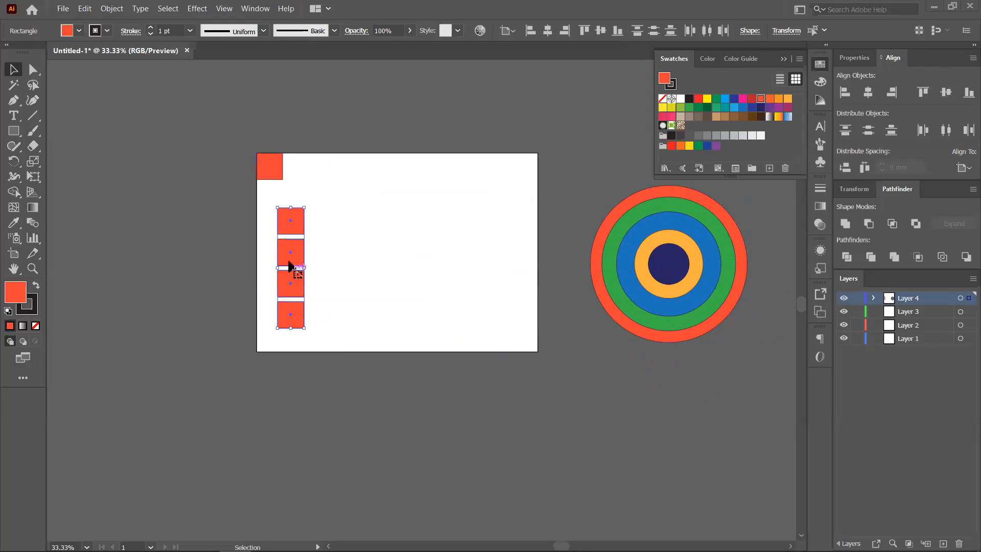
pyautogui.moveTo(289, 257); pyautogui.dragTo(197, 259)
pyautogui.moveTo(271, 165); pyautogui.dragTo(187, 155)
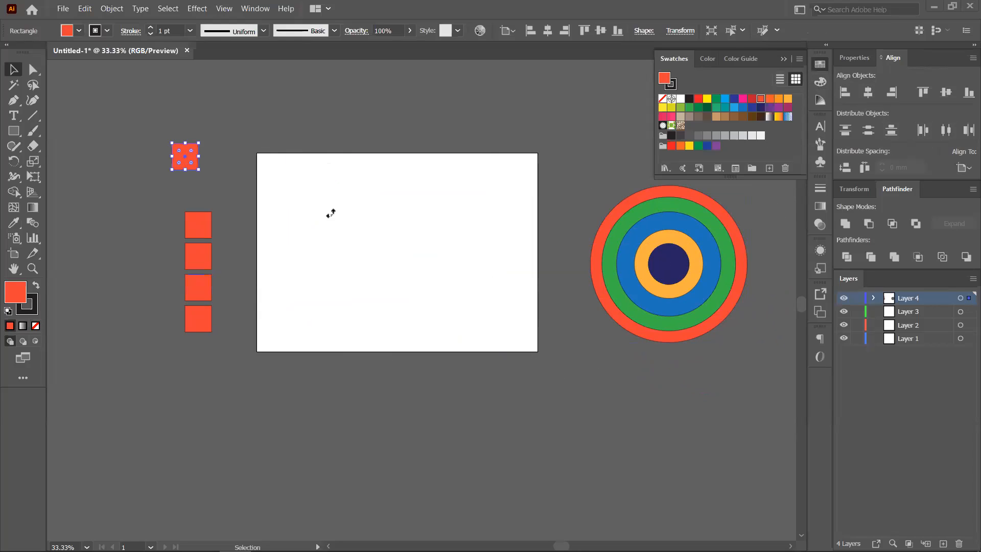
pyautogui.click(444, 261)
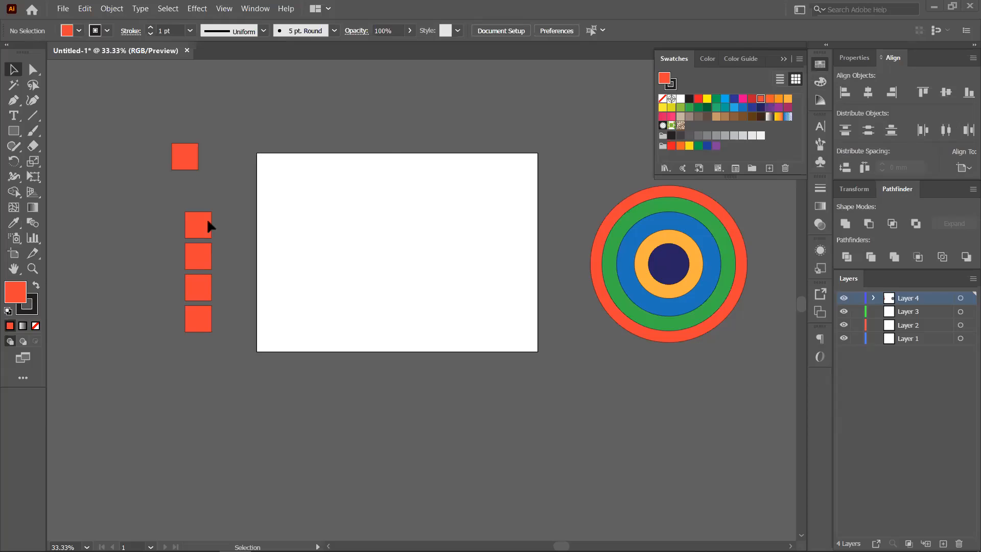
pyautogui.click(32, 116)
# - Draw an unfilled diagonal line between opposite corners of the artboard
pyautogui.moveTo(257, 152); pyautogui.dragTo(539, 350)
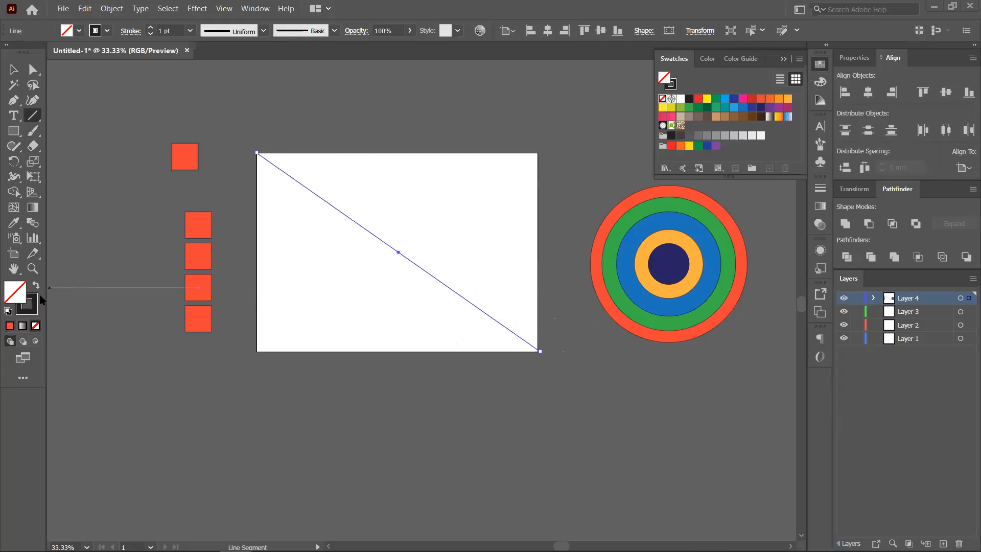
pyautogui.click(10, 325)
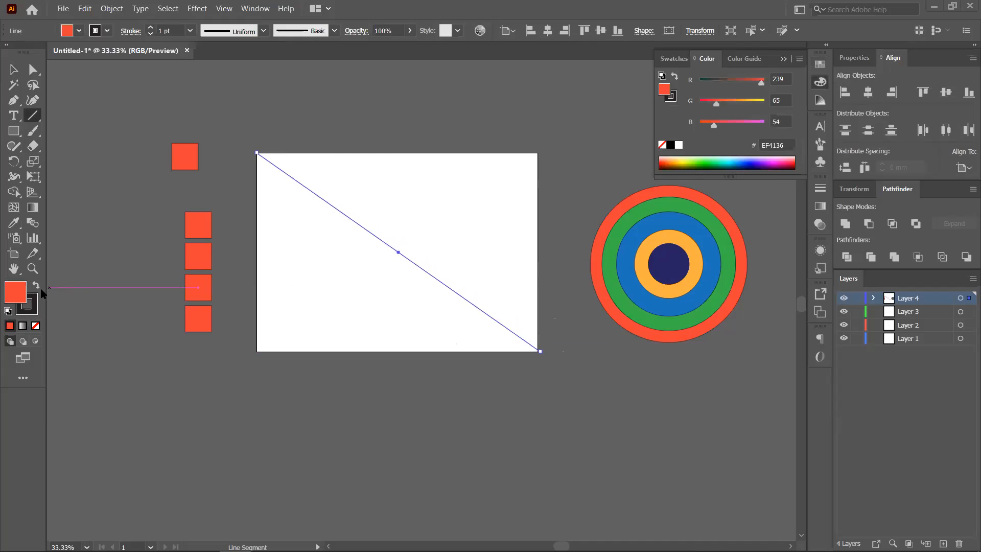
pyautogui.click(35, 288)
pyautogui.click(34, 289)
pyautogui.click(35, 325)
pyautogui.click(14, 69)
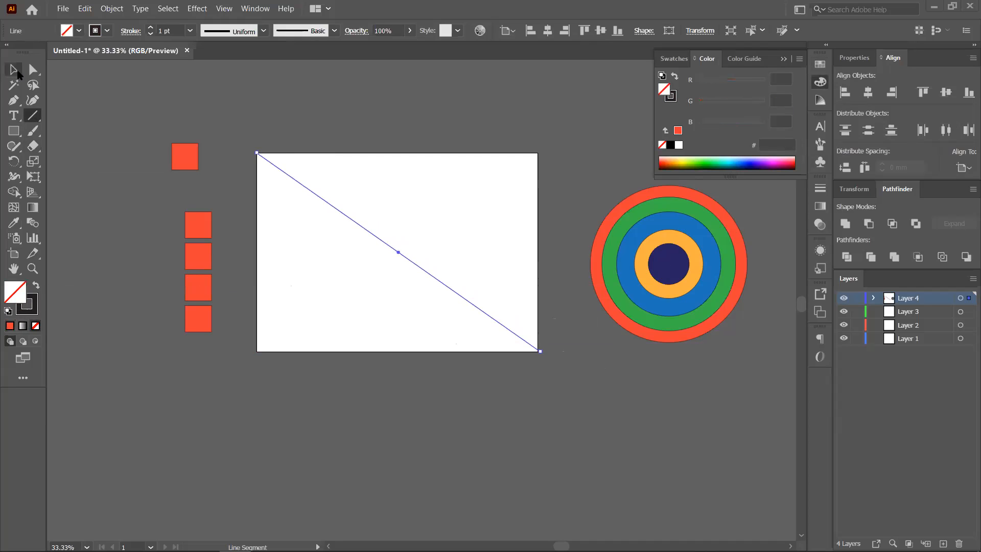
pyautogui.click(390, 108)
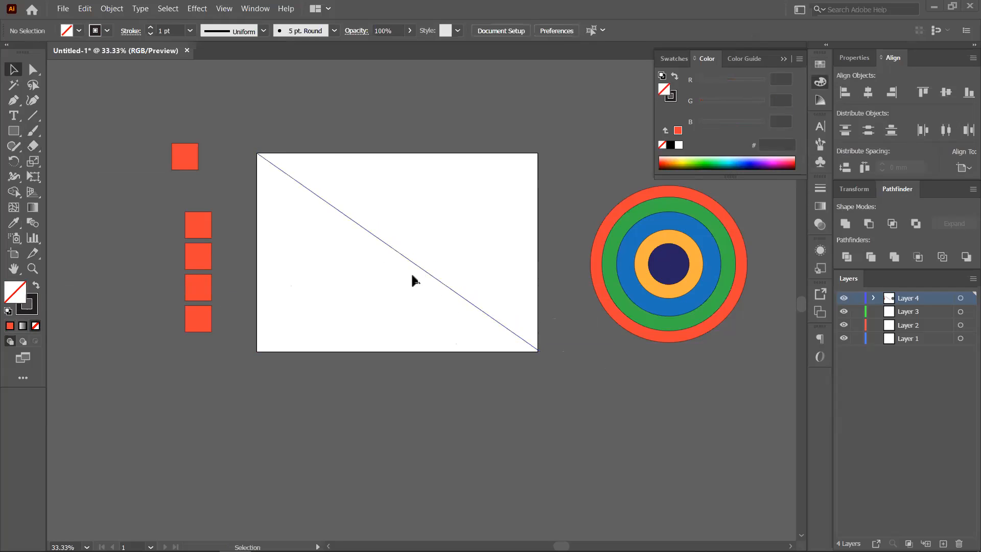
# - Snap a red square into the artboard's top-left corner and nudge the diagonal line
pyautogui.moveTo(185, 161); pyautogui.dragTo(239, 128)
pyautogui.scroll(2, 296, 197)
pyautogui.scroll(-2, 253, 144)
pyautogui.scroll(2, 254, 147)
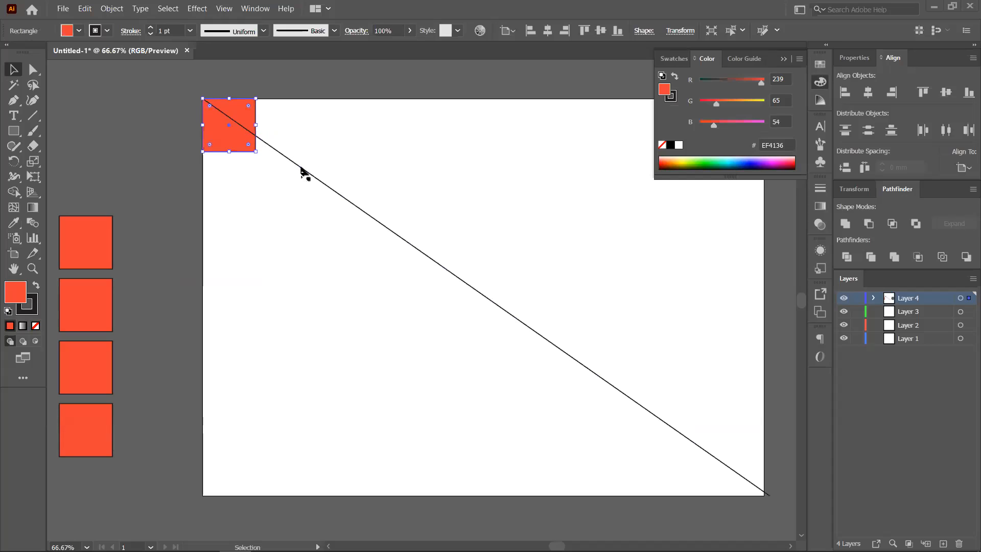
pyautogui.moveTo(302, 168); pyautogui.dragTo(302, 175)
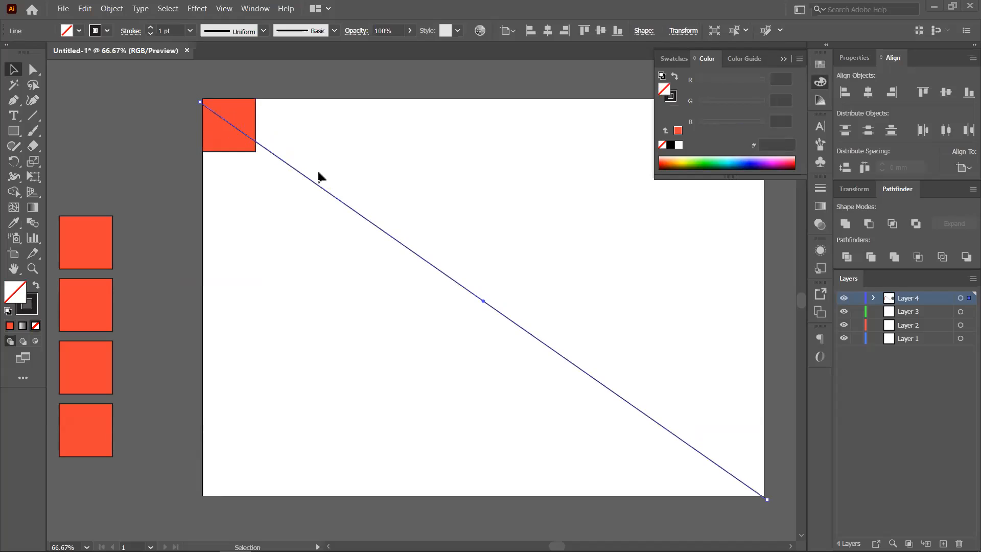
pyautogui.moveTo(315, 188); pyautogui.dragTo(314, 193)
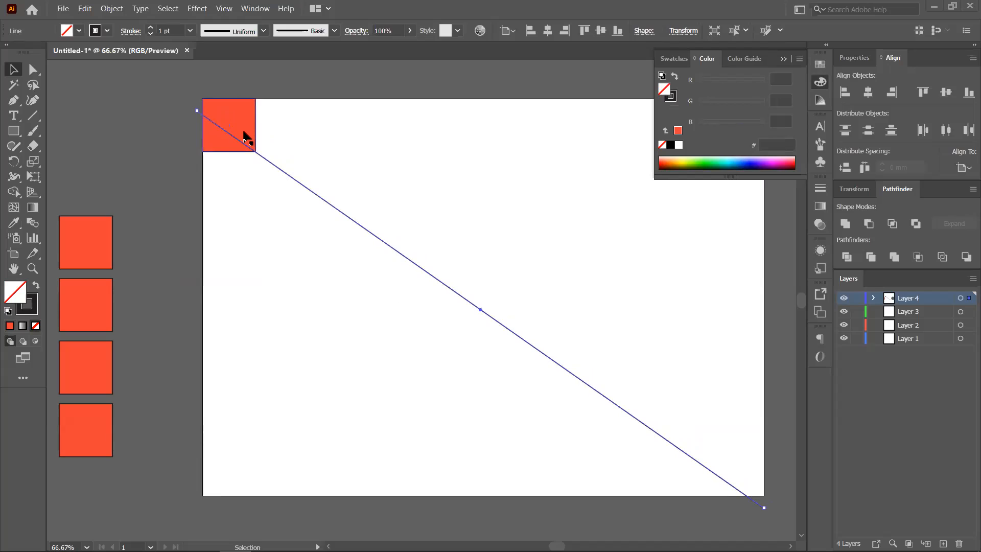
# - Try copying the square along the diagonal, undo it, and delete the diagonal line
pyautogui.moveTo(245, 137); pyautogui.dragTo(312, 189)
pyautogui.moveTo(401, 254); pyautogui.dragTo(242, 392)
pyautogui.press('Delete')
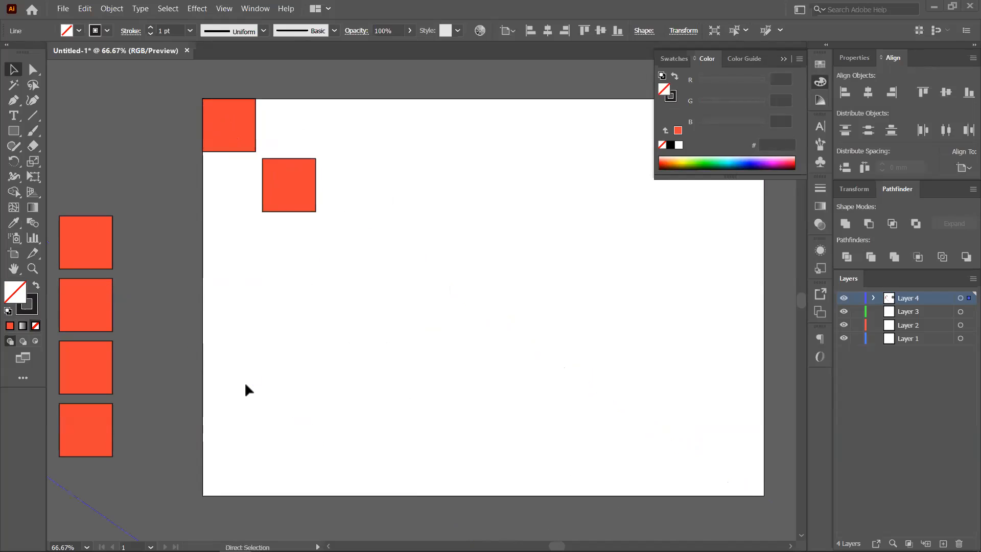
pyautogui.hotkey('ctrl', 'z')
pyautogui.hotkey('ctrl', 'z')
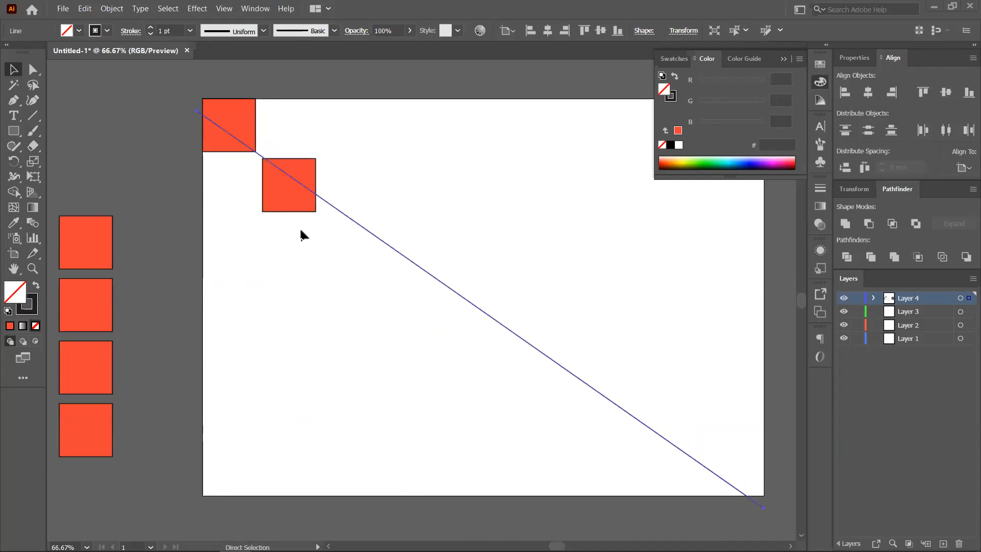
pyautogui.hotkey('ctrl', 'z')
pyautogui.click(376, 234)
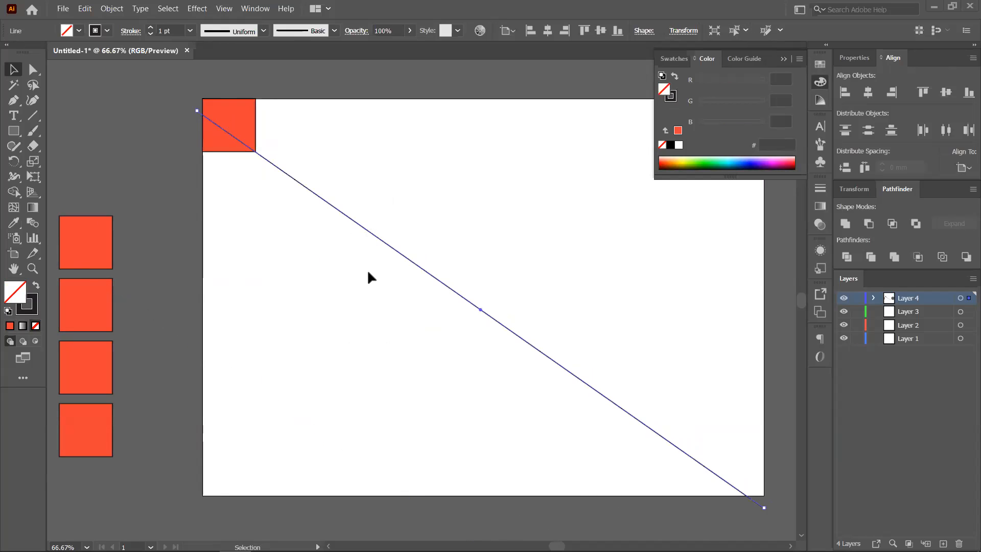
pyautogui.press('Delete')
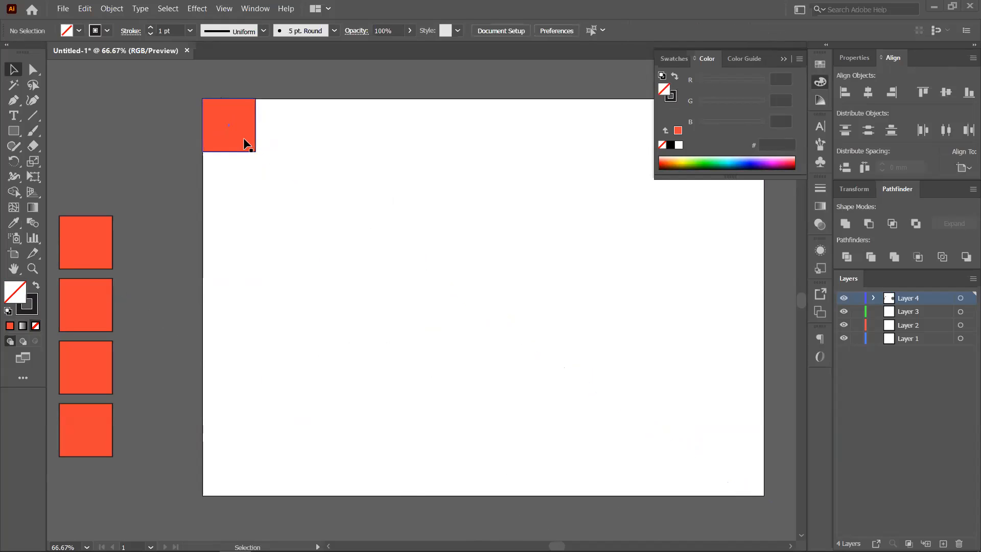
# - Copy the corner square diagonally down-right, repeat with Ctrl+D, then undo the copies
pyautogui.moveTo(245, 145); pyautogui.dragTo(314, 207)
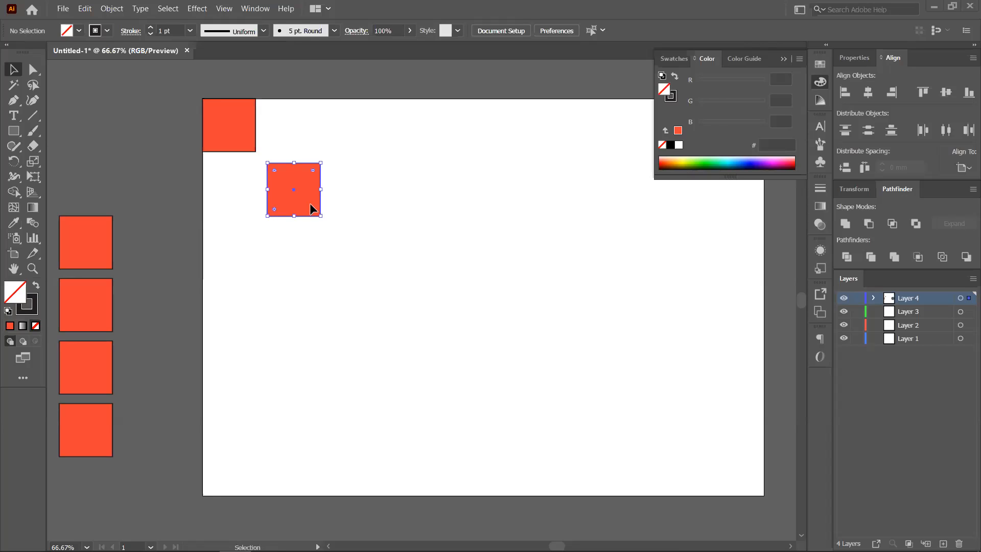
pyautogui.hotkey('ctrl', 'd')
pyautogui.hotkey('ctrl', 'd')
pyautogui.hotkey('ctrl', 'd')
pyautogui.hotkey('ctrl', 'd')
pyautogui.hotkey('ctrl', 'd')
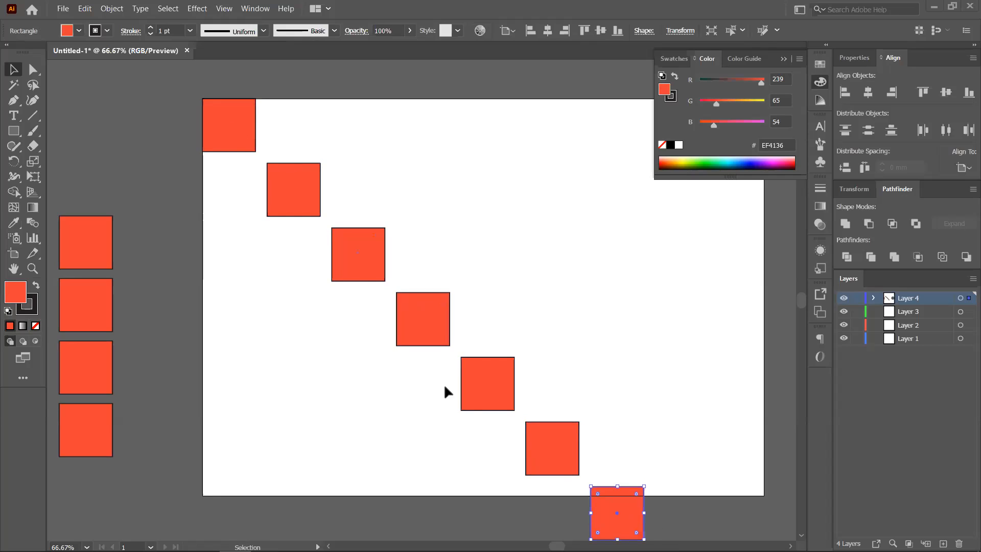
pyautogui.hotkey('ctrl', 'z')
pyautogui.hotkey('ctrl', 'z')
pyautogui.hotkey('ctrl', 'z')
pyautogui.hotkey('ctrl', 'z')
pyautogui.hotkey('ctrl', 'z')
pyautogui.hotkey('ctrl', 'z')
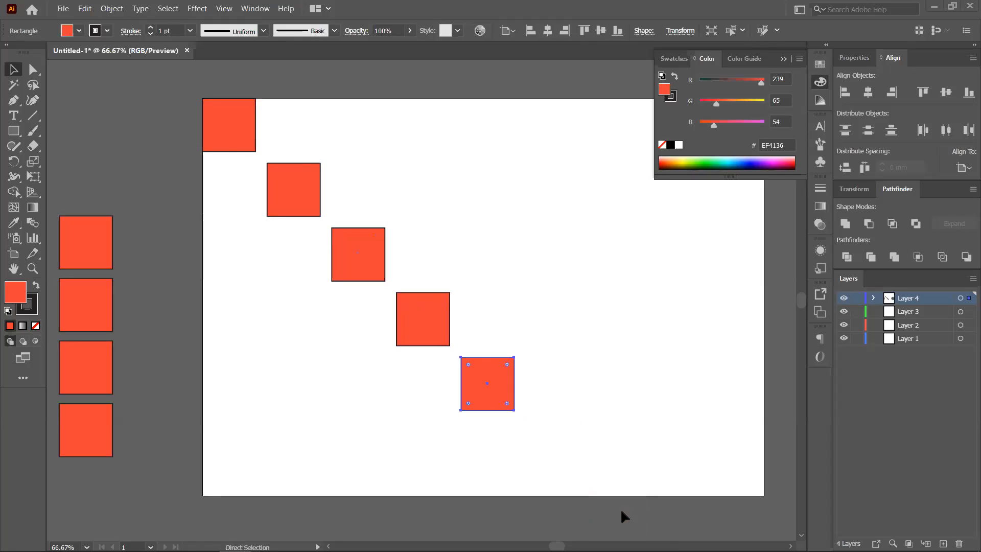
# - Move the square to the upper right and Alt-drag copies down-left, repeating with Ctrl+D to six squares
pyautogui.moveTo(231, 128); pyautogui.dragTo(633, 276)
pyautogui.moveTo(570, 271); pyautogui.dragTo(506, 239)
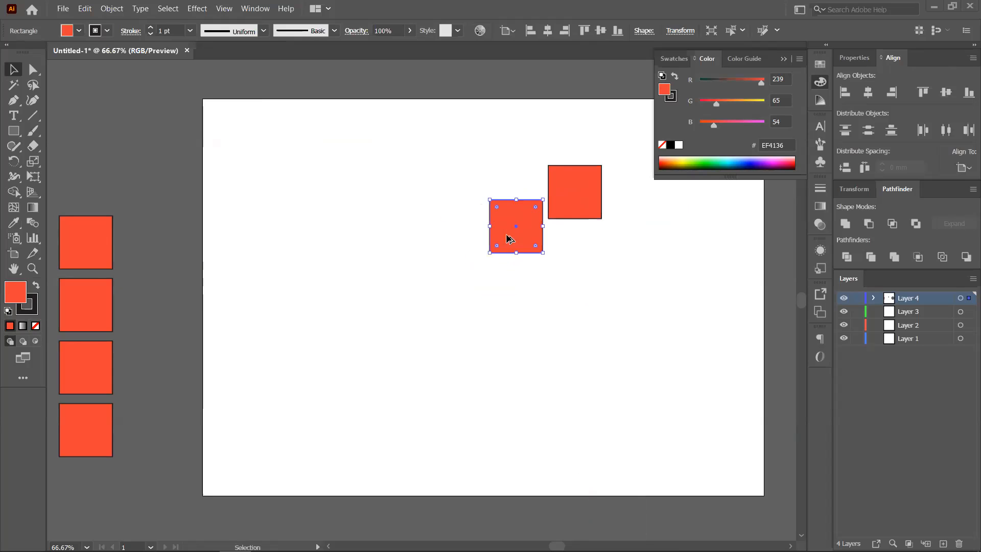
pyautogui.press('ctrl')
pyautogui.hotkey('ctrl', 'd')
pyautogui.hotkey('ctrl', 'd')
pyautogui.hotkey('ctrl', 'd')
pyautogui.hotkey('ctrl', 'd')
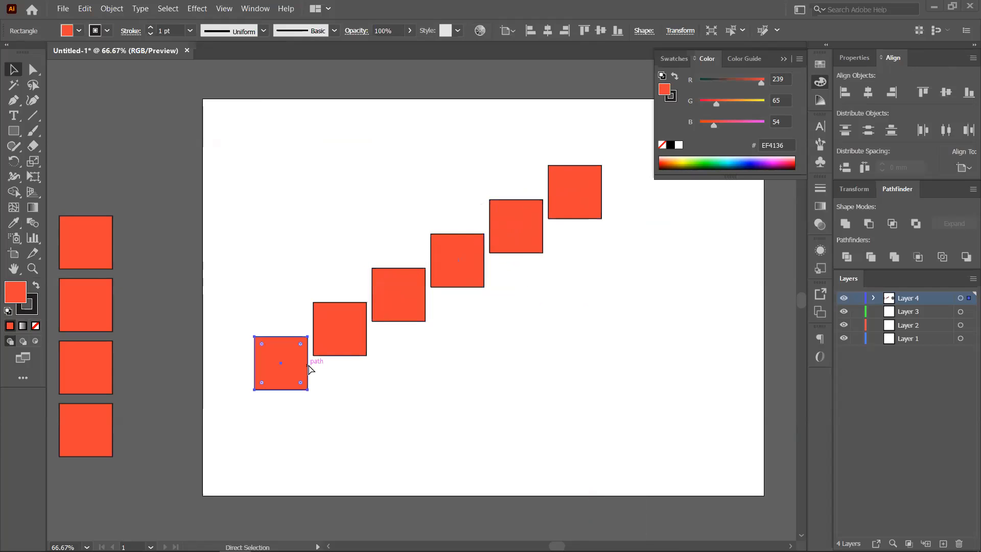
pyautogui.moveTo(277, 426); pyautogui.dragTo(606, 176)
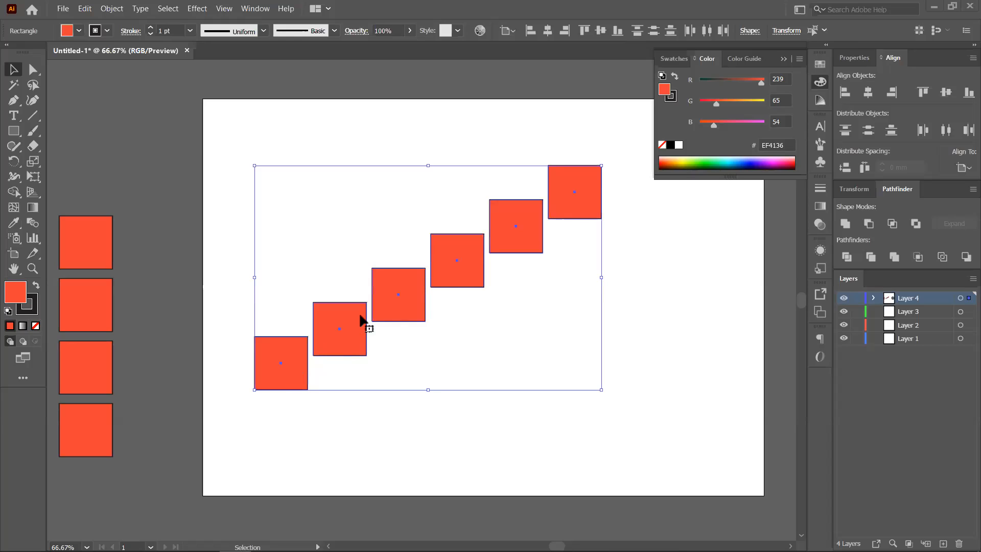
pyautogui.click(460, 402)
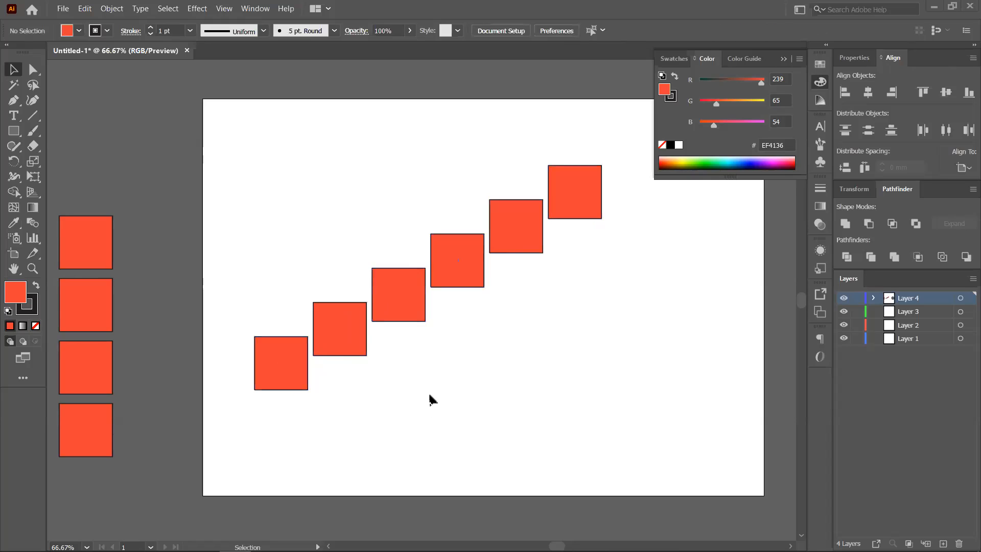
pyautogui.scroll(-2, 438, 412)
# - Delete the six diagonal red squares
pyautogui.moveTo(512, 402); pyautogui.dragTo(365, 358)
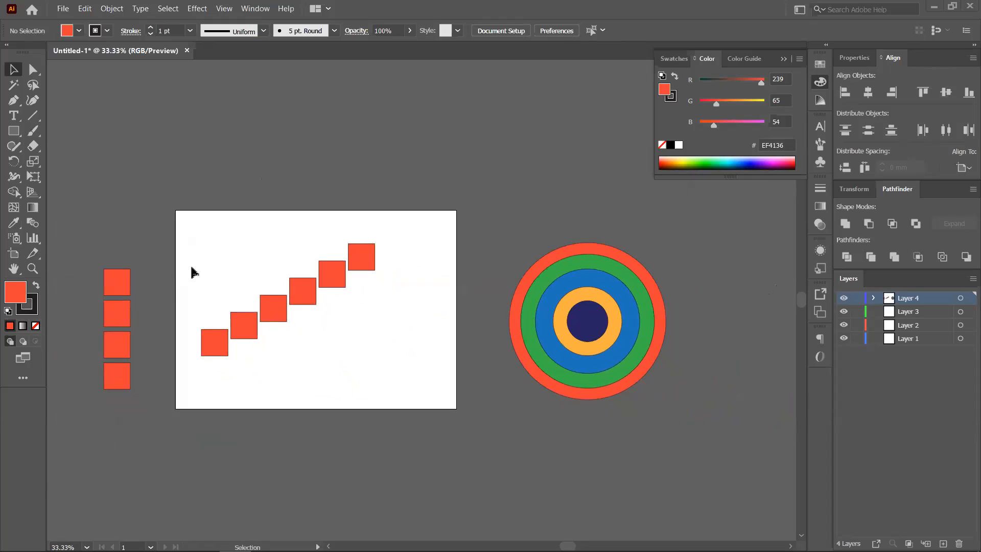
pyautogui.moveTo(228, 323); pyautogui.dragTo(408, 341)
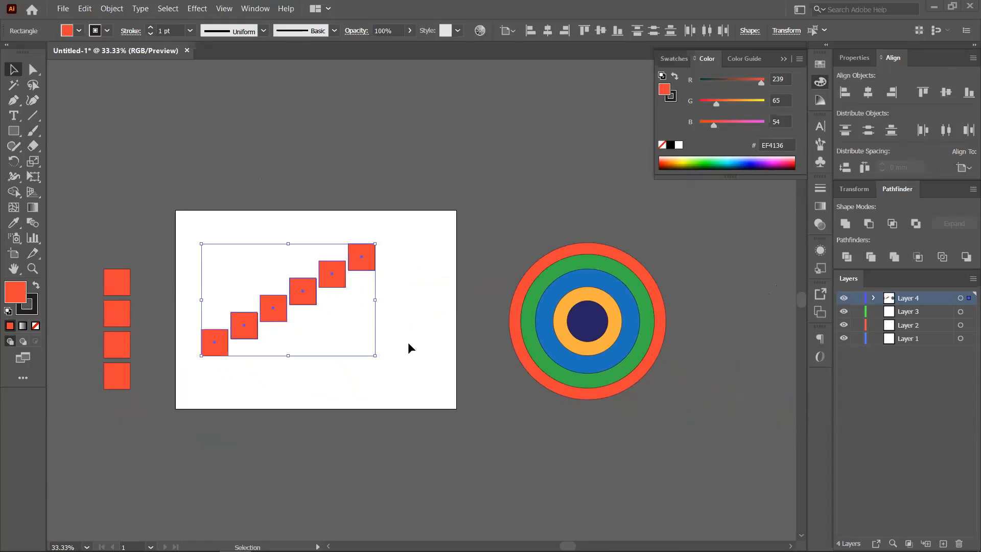
pyautogui.press('Delete')
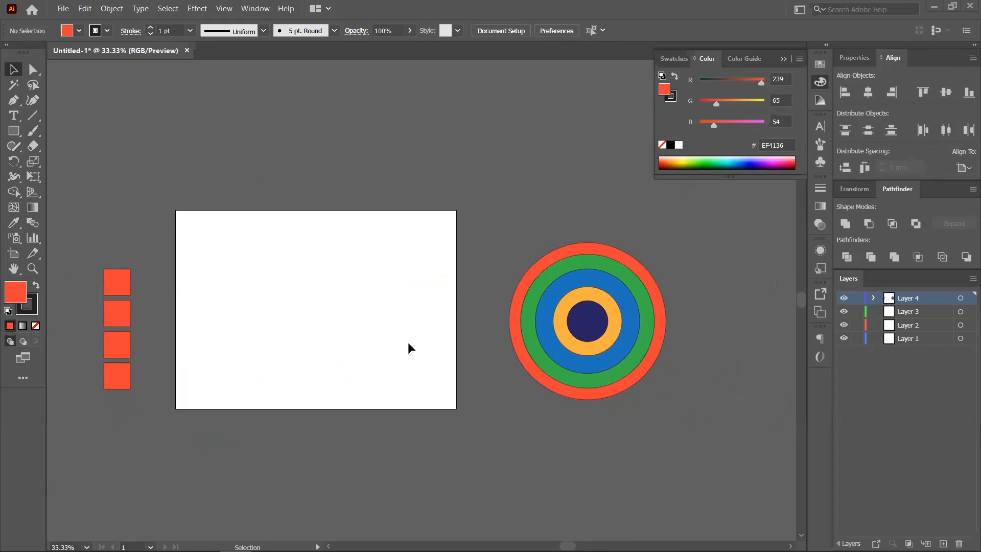
# - Pull the navy centre circle out of the target and Alt-drag copies to scatter six navy circles
pyautogui.scroll(1, 611, 340)
pyautogui.moveTo(490, 356); pyautogui.dragTo(593, 333)
pyautogui.scroll(-1, 580, 340)
pyautogui.moveTo(663, 326); pyautogui.dragTo(334, 312)
pyautogui.moveTo(334, 311); pyautogui.dragTo(396, 335)
pyautogui.moveTo(388, 336); pyautogui.dragTo(384, 370)
pyautogui.moveTo(387, 360); pyautogui.dragTo(456, 380)
pyautogui.moveTo(389, 323); pyautogui.dragTo(412, 265)
pyautogui.moveTo(393, 359); pyautogui.dragTo(377, 378)
pyautogui.moveTo(299, 231); pyautogui.dragTo(467, 442)
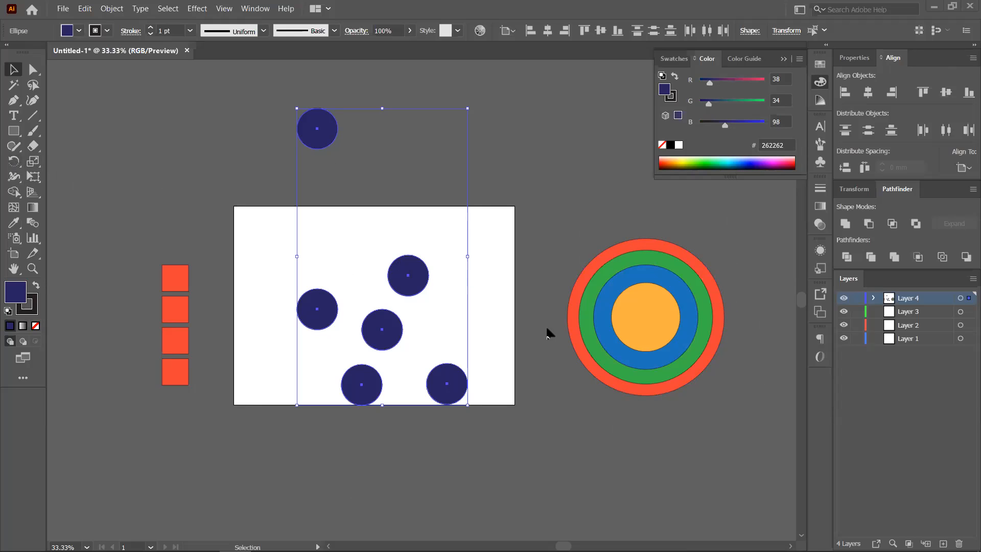
# - Alt-drag a navy circle copy beside the rings, repeat with Ctrl+D, then undo the extra copies
pyautogui.click(468, 175)
pyautogui.moveTo(318, 131); pyautogui.dragTo(714, 234)
pyautogui.press('a')
pyautogui.hotkey('ctrl', 'd')
pyautogui.hotkey('ctrl', 'd')
pyautogui.scroll(-2, 733, 363)
pyautogui.moveTo(734, 362); pyautogui.dragTo(582, 327)
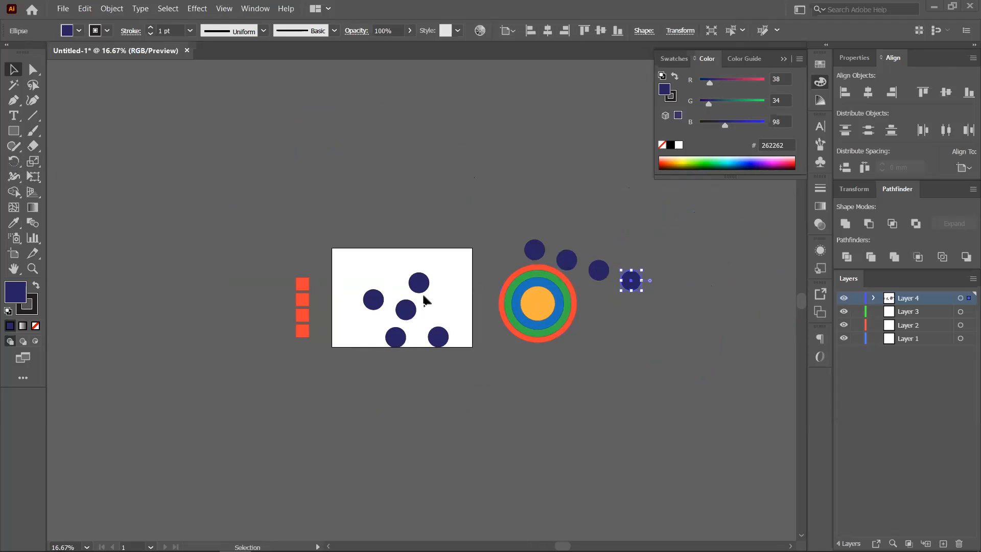
pyautogui.hotkey('ctrl', 'z')
pyautogui.hotkey('ctrl', 'z')
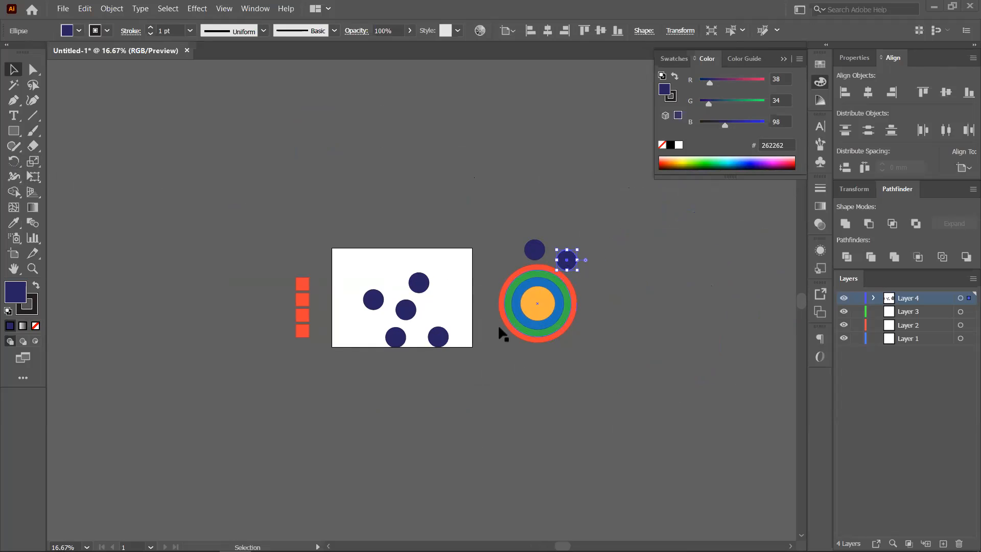
pyautogui.moveTo(545, 397); pyautogui.dragTo(543, 375)
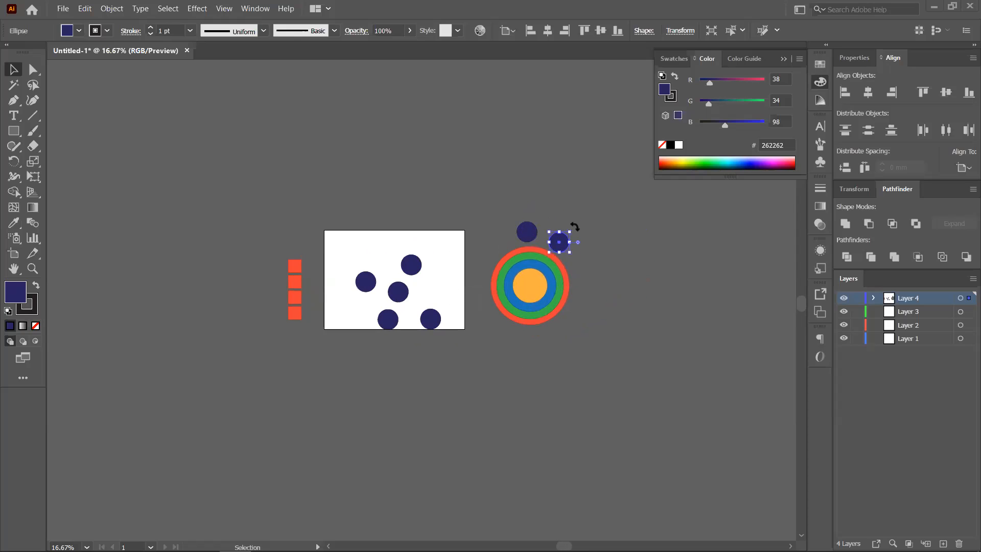
# - Drag the seven navy circles into a vertical line across the artboard and select them
pyautogui.moveTo(418, 256); pyautogui.dragTo(390, 197)
pyautogui.moveTo(526, 232); pyautogui.dragTo(398, 256)
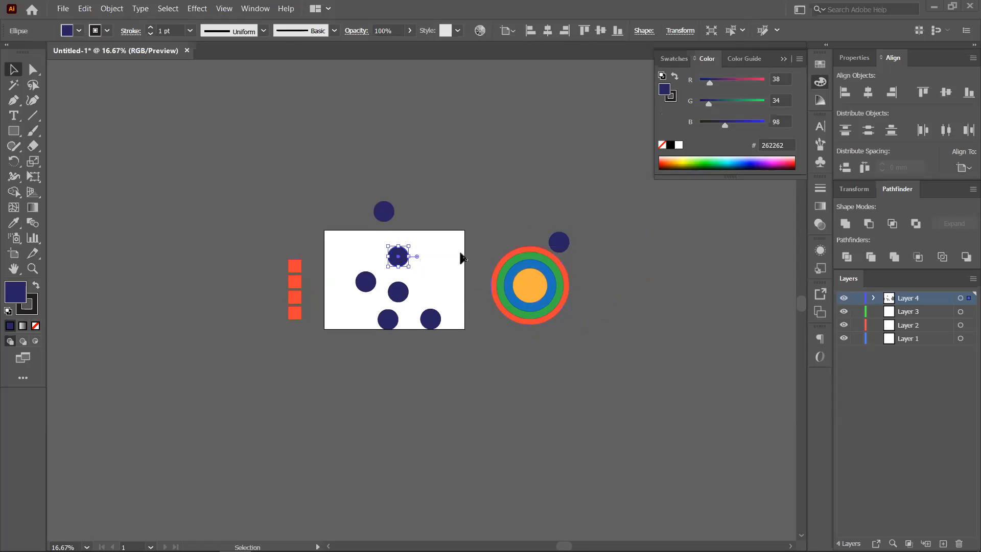
pyautogui.moveTo(562, 242); pyautogui.dragTo(379, 251)
pyautogui.moveTo(419, 323); pyautogui.dragTo(375, 396)
pyautogui.moveTo(379, 189); pyautogui.dragTo(422, 324)
# - Horizontally center the circles and vertically distribute them, aligned to the selection
pyautogui.click(868, 92)
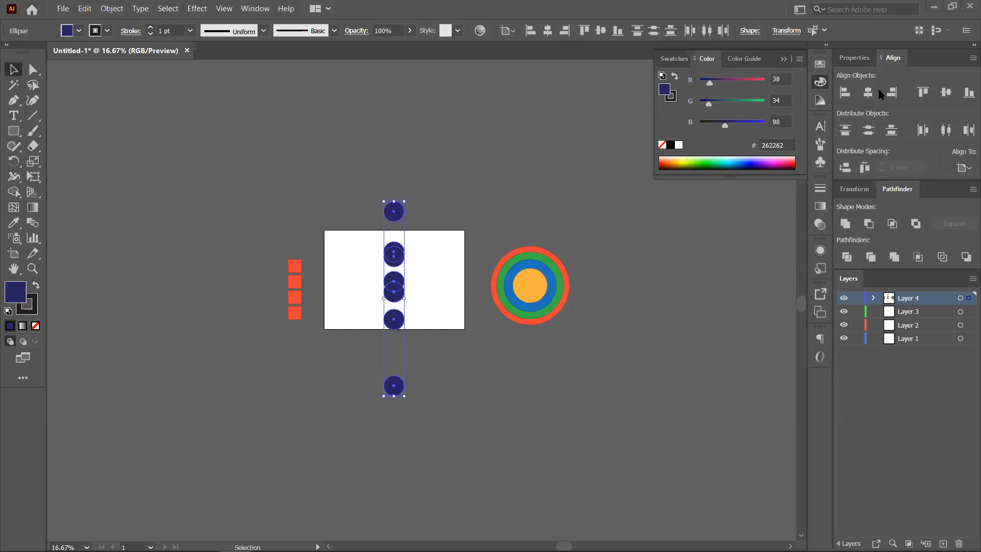
pyautogui.click(869, 131)
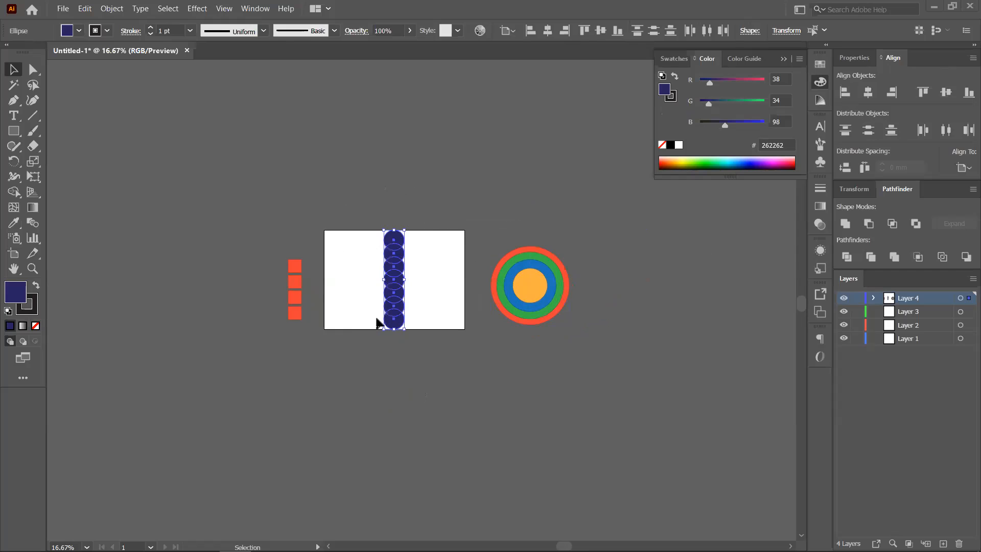
pyautogui.click(964, 167)
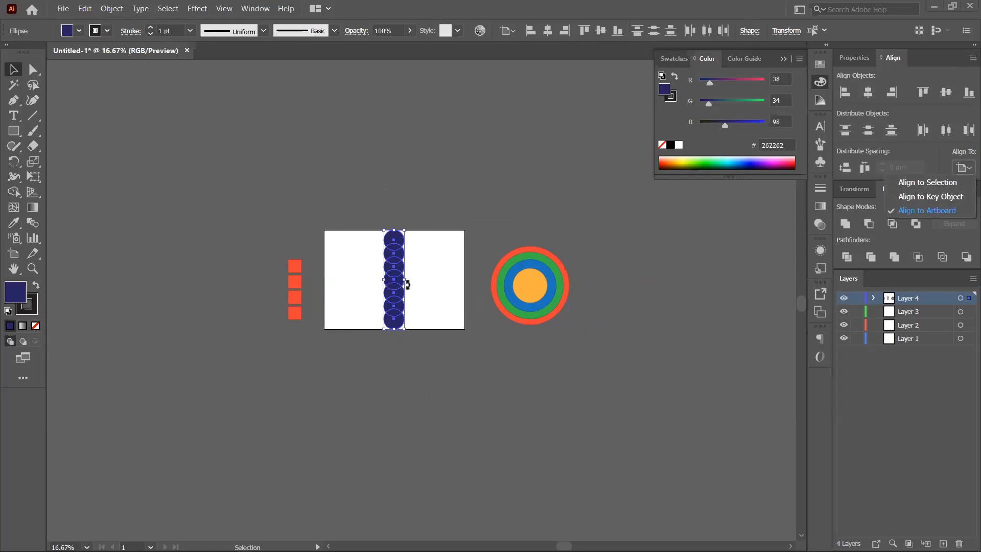
pyautogui.click(715, 303)
pyautogui.hotkey('ctrl', 'z')
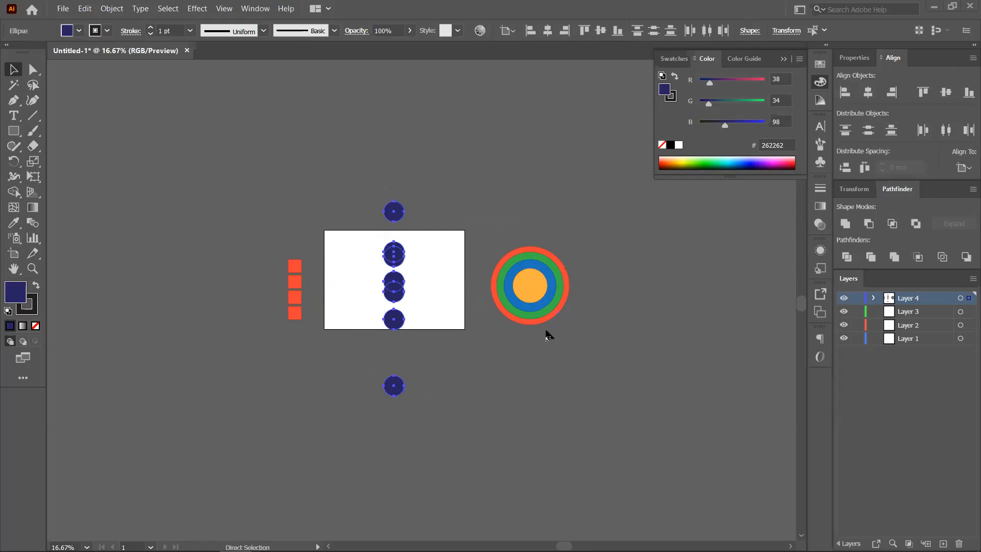
pyautogui.click(964, 167)
pyautogui.click(905, 180)
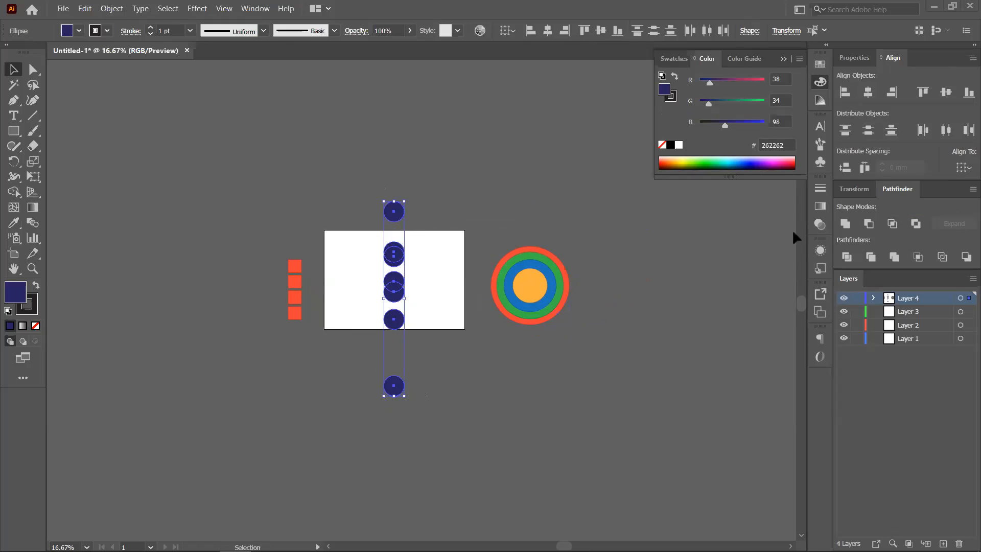
pyautogui.click(869, 129)
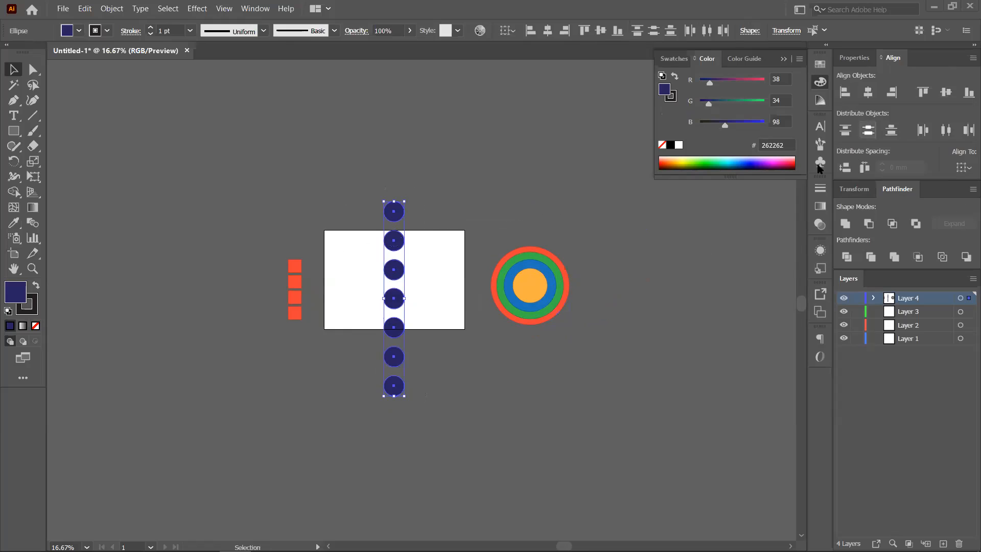
# - Shrink the column of seven circles and move it to the artboard's top-left
pyautogui.click(442, 374)
pyautogui.moveTo(373, 187); pyautogui.dragTo(422, 412)
pyautogui.moveTo(404, 202); pyautogui.dragTo(548, 383)
pyautogui.scroll(3, 422, 325)
pyautogui.moveTo(434, 324); pyautogui.dragTo(277, 239)
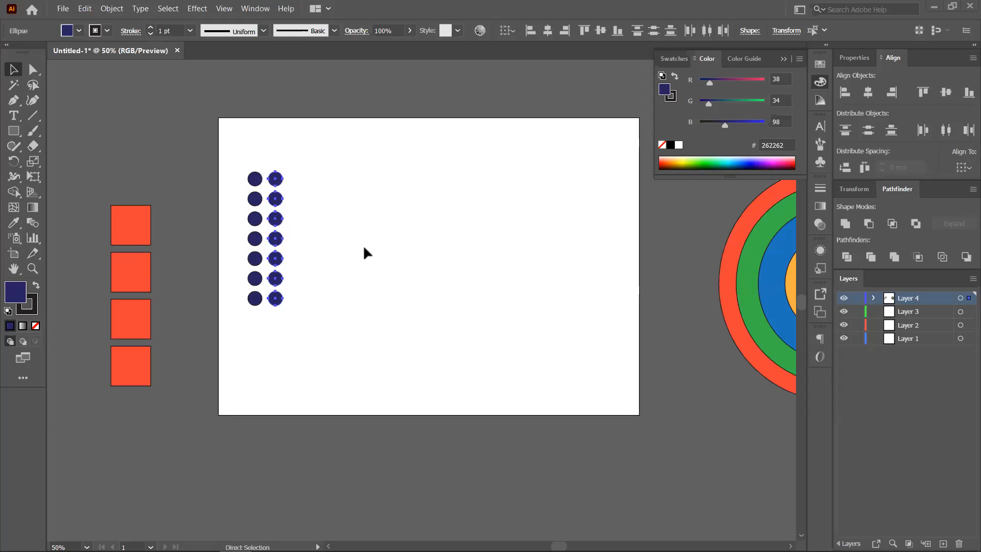
# - Repeat with Ctrl+D to five columns, then shrink the 35-dot grid into the top-left corner
pyautogui.hotkey('ctrl', 'd')
pyautogui.hotkey('ctrl', 'd')
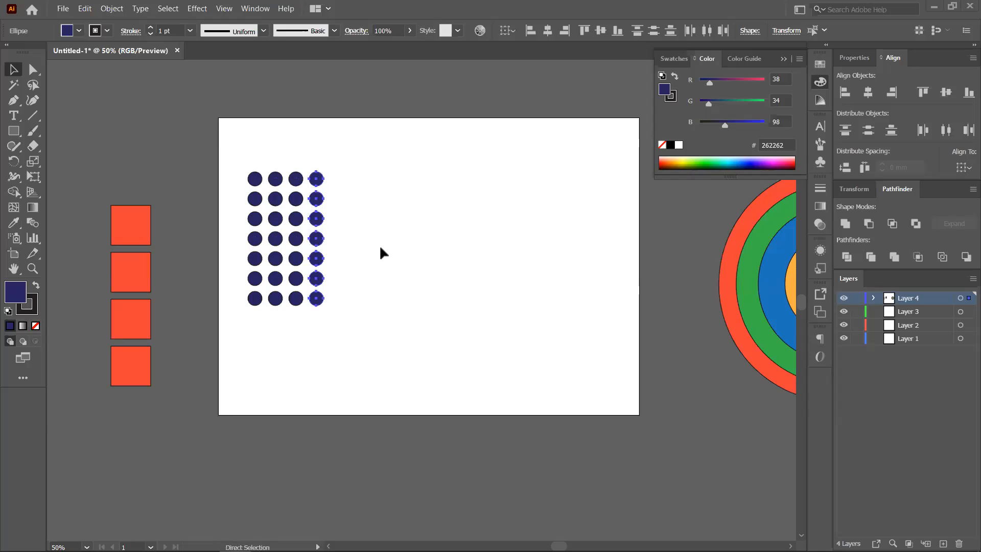
pyautogui.hotkey('ctrl', 'd')
pyautogui.click(394, 251)
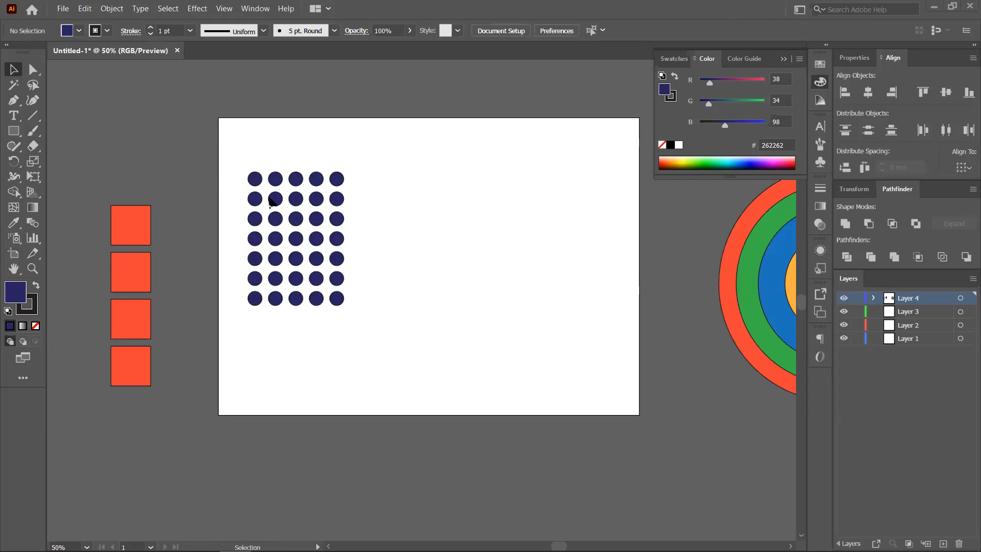
pyautogui.moveTo(246, 157); pyautogui.dragTo(353, 334)
pyautogui.moveTo(344, 171); pyautogui.dragTo(321, 198)
pyautogui.moveTo(322, 273); pyautogui.dragTo(291, 212)
# - Place grid copies at the artboard centre, rotating one 90° and another about 45°
pyautogui.moveTo(294, 164); pyautogui.dragTo(526, 324)
pyautogui.moveTo(464, 282); pyautogui.dragTo(482, 222)
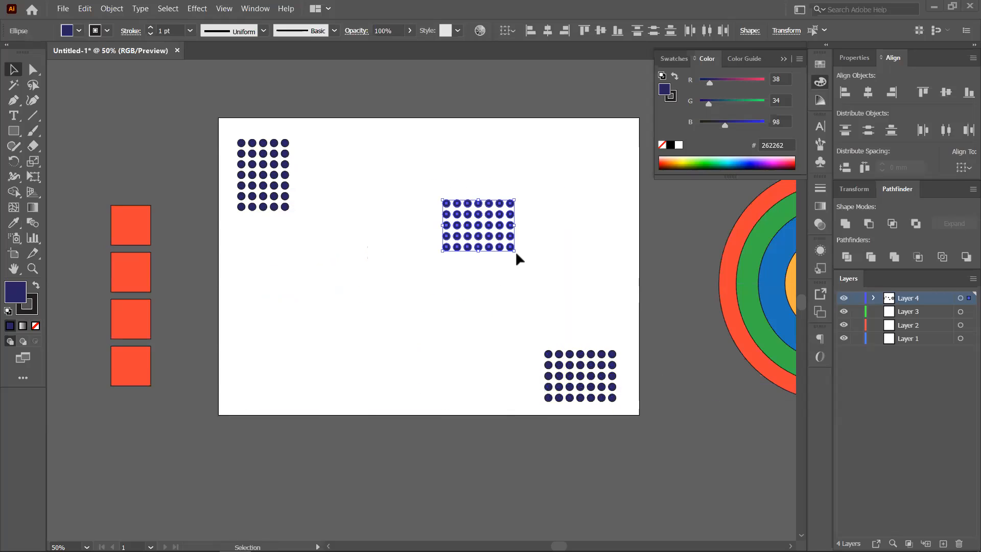
pyautogui.moveTo(520, 252); pyautogui.dragTo(573, 235)
pyautogui.press('a')
pyautogui.hotkey('ctrl', 'z')
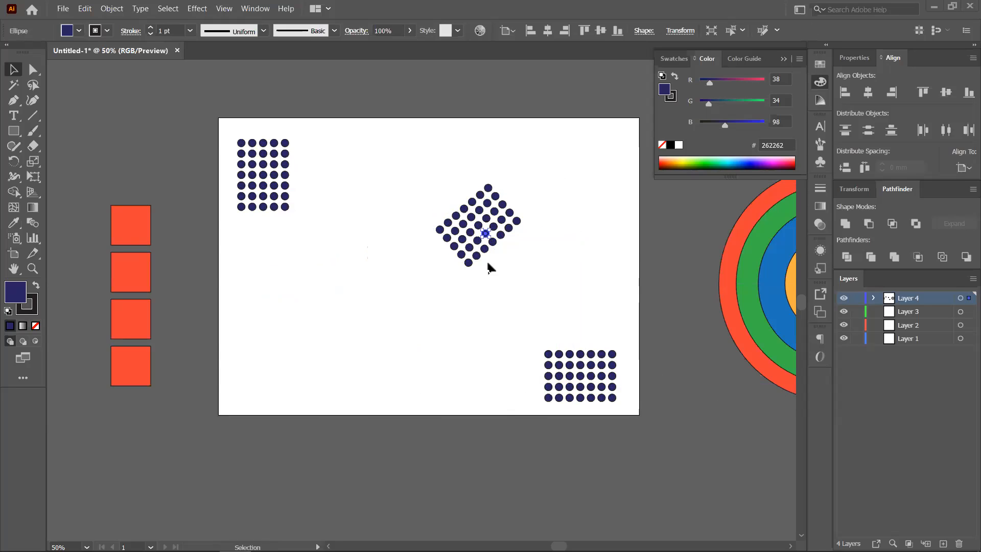
# - Delete two stray dots from the rotated grid, then delete the extra dot grids
pyautogui.press('Delete')
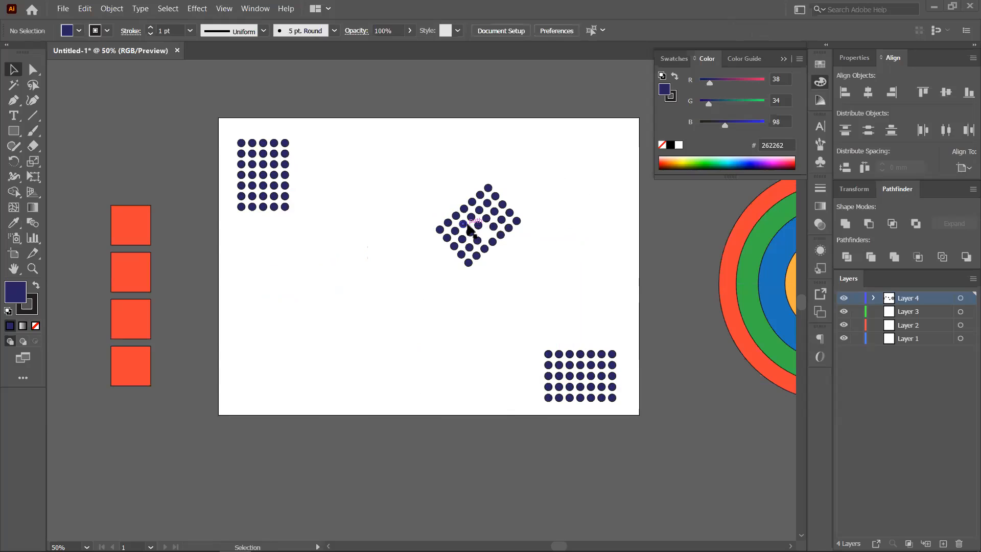
pyautogui.click(487, 204)
pyautogui.press('Delete')
pyautogui.click(455, 267)
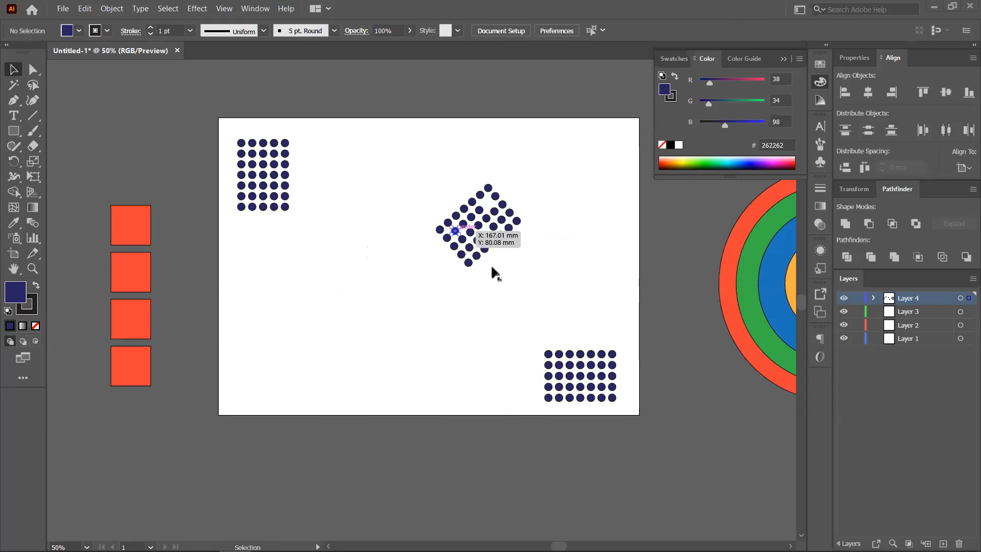
pyautogui.moveTo(424, 161); pyautogui.dragTo(705, 460)
pyautogui.press('Delete')
pyautogui.press('Delete')
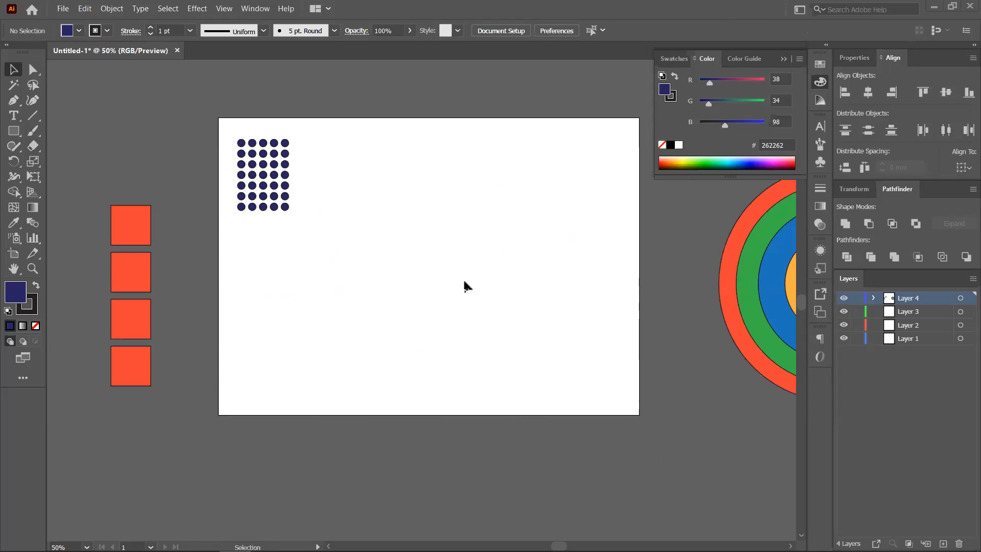
# - Move the concentric rings onto the artboard centre and stretch the orange circle into a wide ellipse
pyautogui.scroll(-2, 490, 306)
pyautogui.moveTo(495, 310); pyautogui.dragTo(396, 280)
pyautogui.moveTo(528, 184); pyautogui.dragTo(376, 258)
pyautogui.scroll(2, 377, 259)
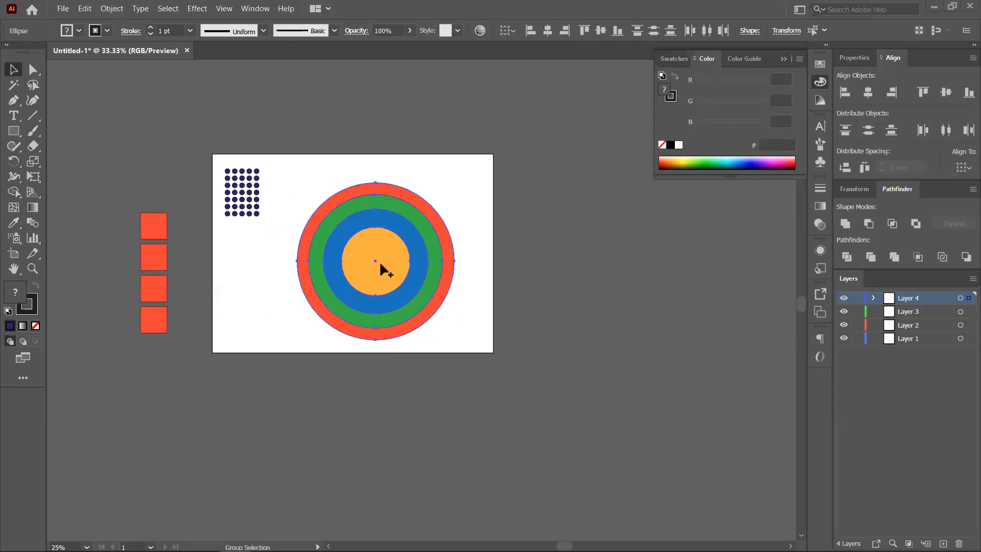
pyautogui.click(595, 278)
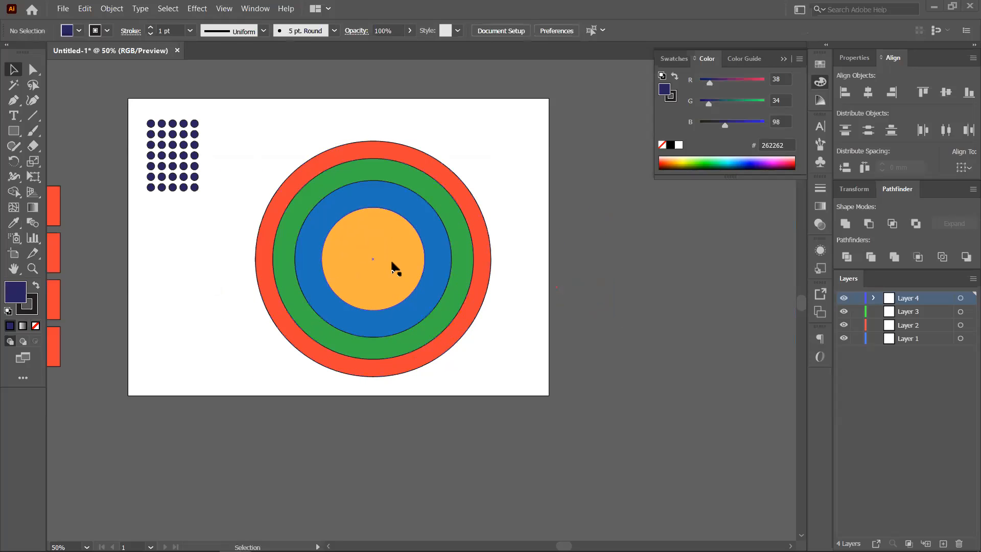
pyautogui.click(394, 266)
pyautogui.moveTo(424, 258); pyautogui.dragTo(600, 259)
# - Send the orange ellipse behind the circles and bring it to front with Ctrl+Shift+[ and ]
pyautogui.click(725, 276)
pyautogui.click(468, 271)
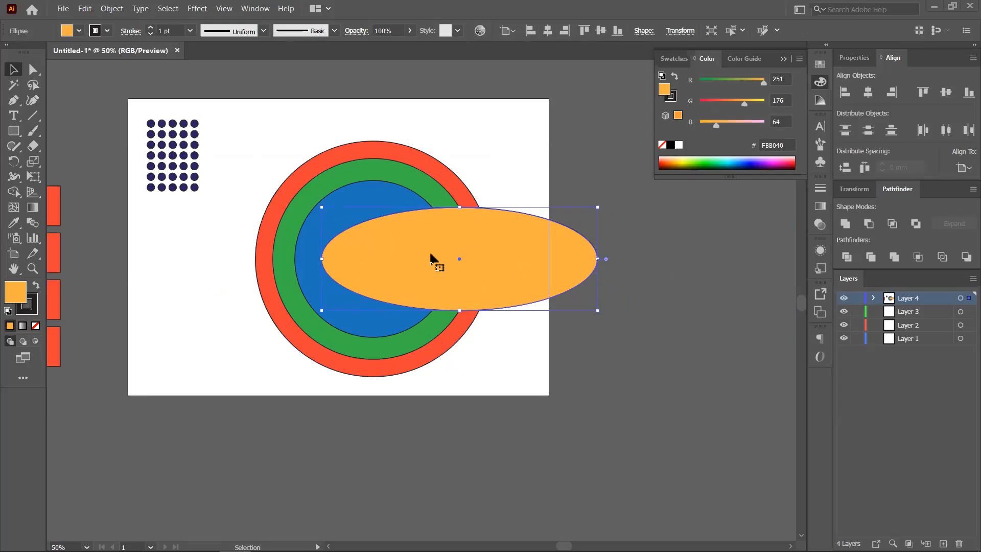
pyautogui.press('a')
pyautogui.press('v')
pyautogui.hotkey('ctrl', 'shift', '[')
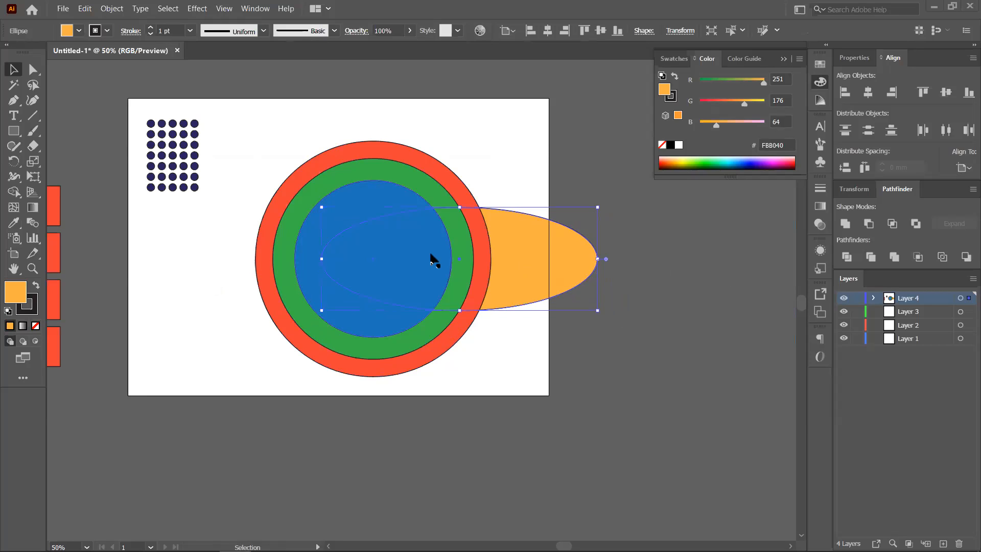
pyautogui.hotkey('ctrl', 'shift', ']')
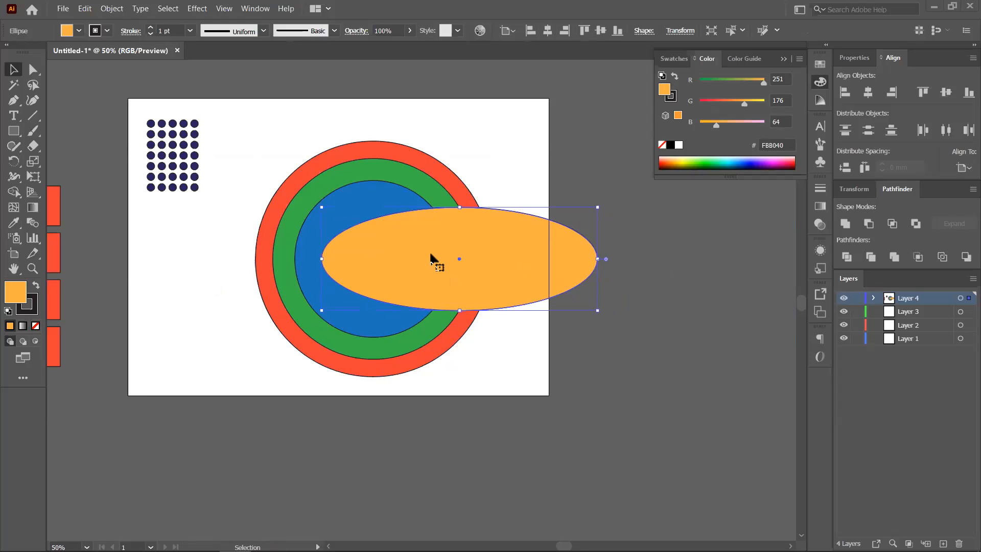
pyautogui.press('a')
pyautogui.press('v')
pyautogui.moveTo(425, 256); pyautogui.dragTo(401, 263)
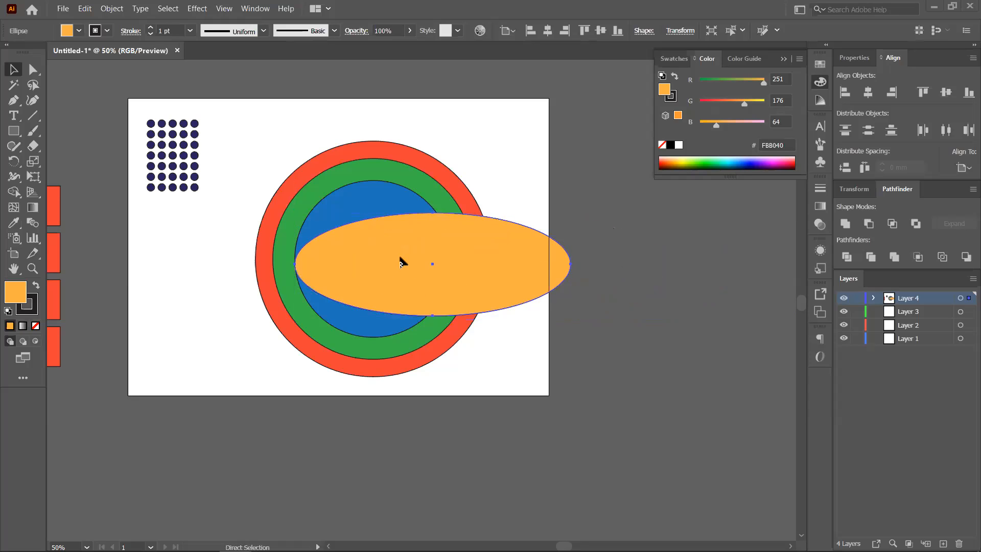
pyautogui.hotkey('ctrl', 'shift', '[')
pyautogui.hotkey('ctrl', 'shift', ']')
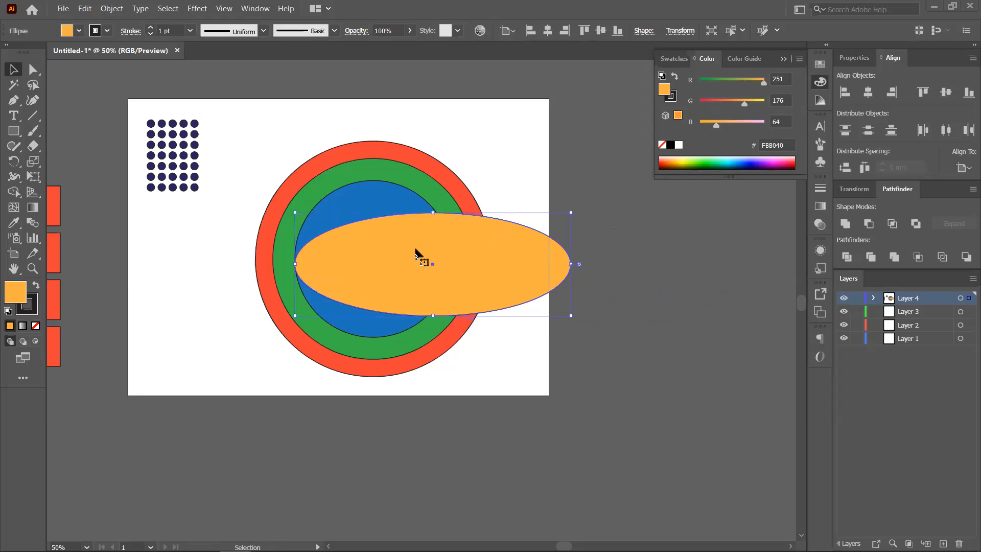
# - Shift the blue circle right, use Arrange > Bring Forward on the green circle, then delete all artwork
pyautogui.moveTo(409, 208); pyautogui.dragTo(561, 218)
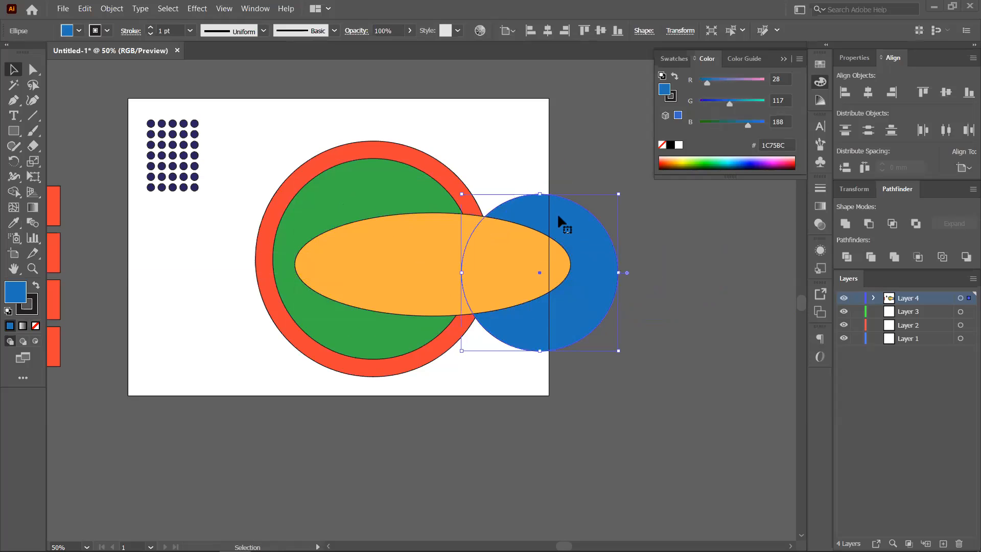
pyautogui.scroll(-1, 371, 246)
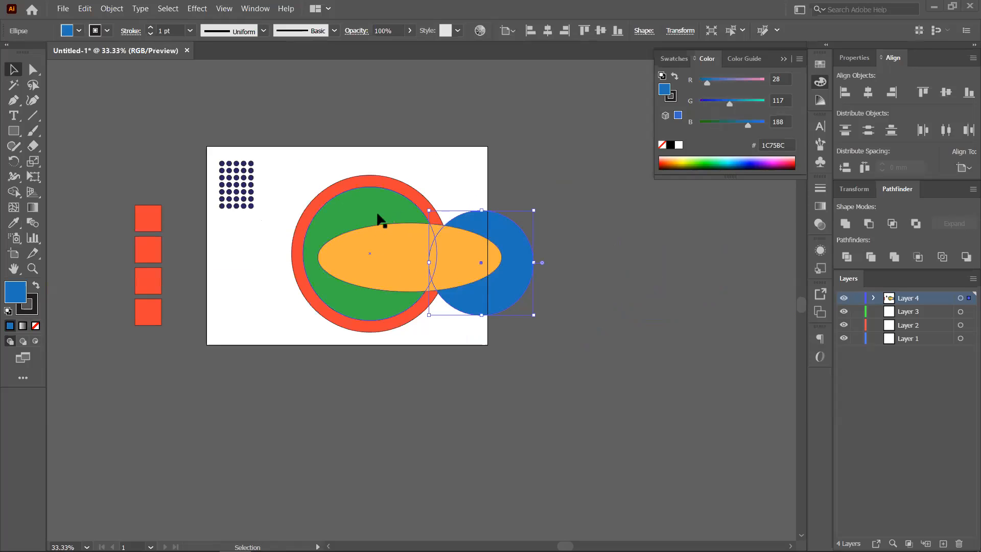
pyautogui.click(361, 203)
pyautogui.rightClick(361, 207)
pyautogui.moveTo(430, 409)
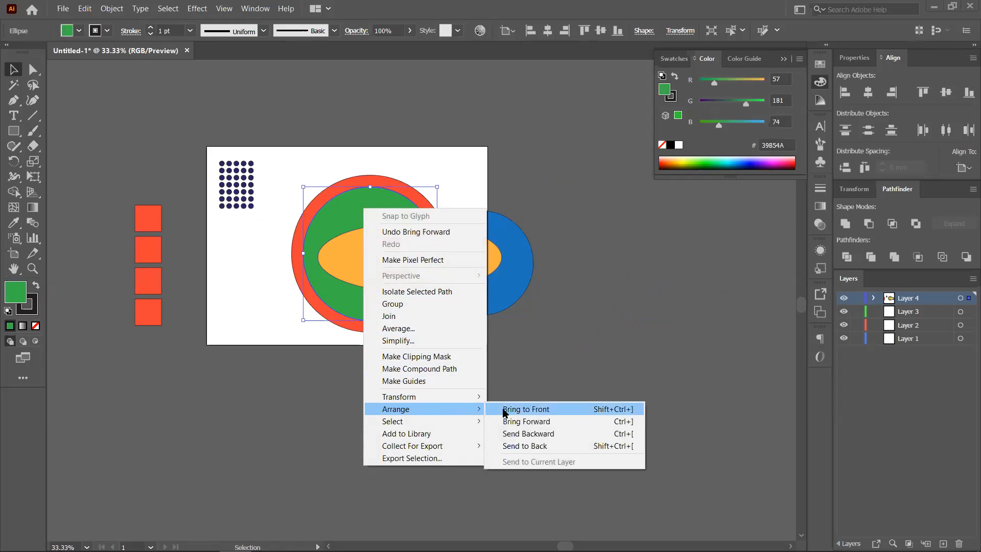
pyautogui.click(540, 421)
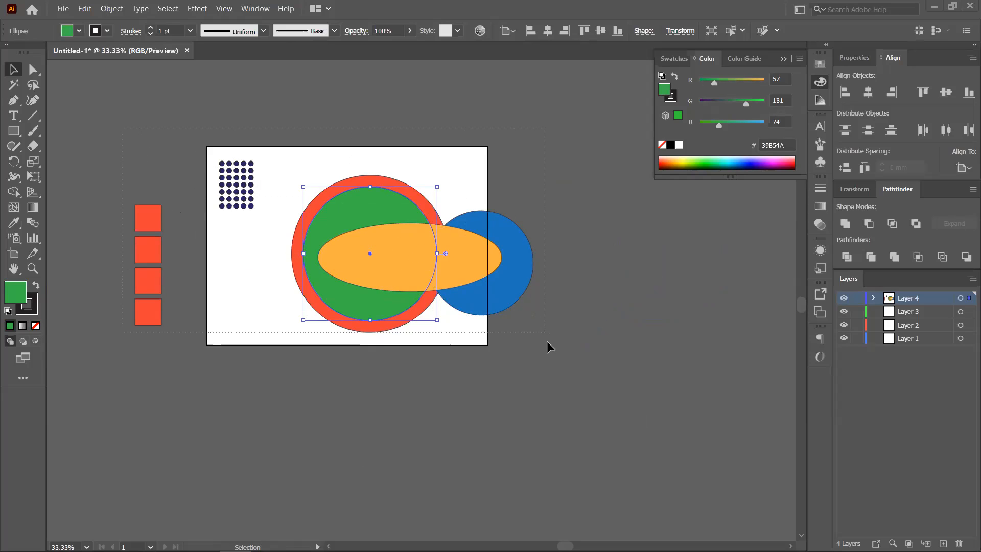
pyautogui.hotkey('ctrl', 'a')
pyautogui.press('Delete')
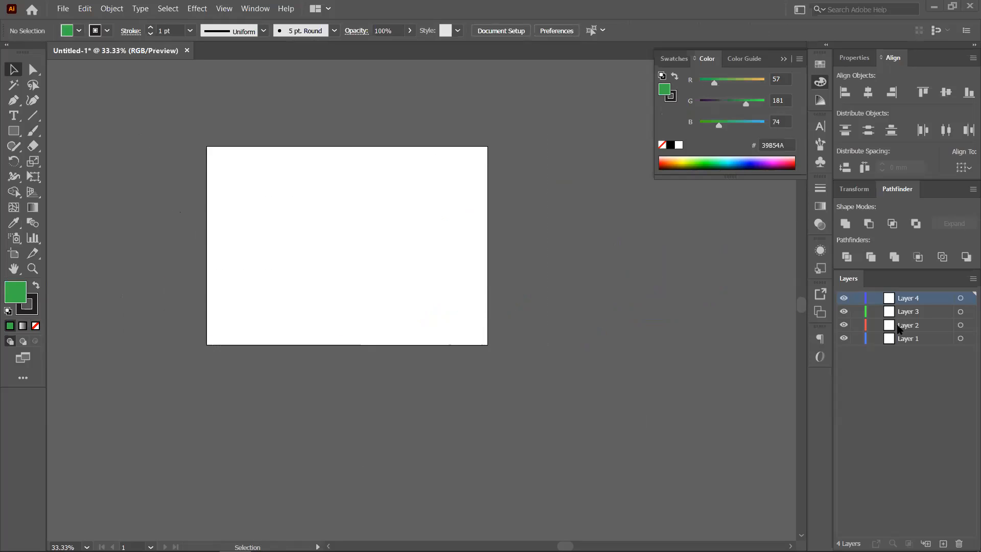
# - Delete Layers 4, 3 and 2 and reposition the artboard in view
pyautogui.click(959, 543)
pyautogui.click(959, 543)
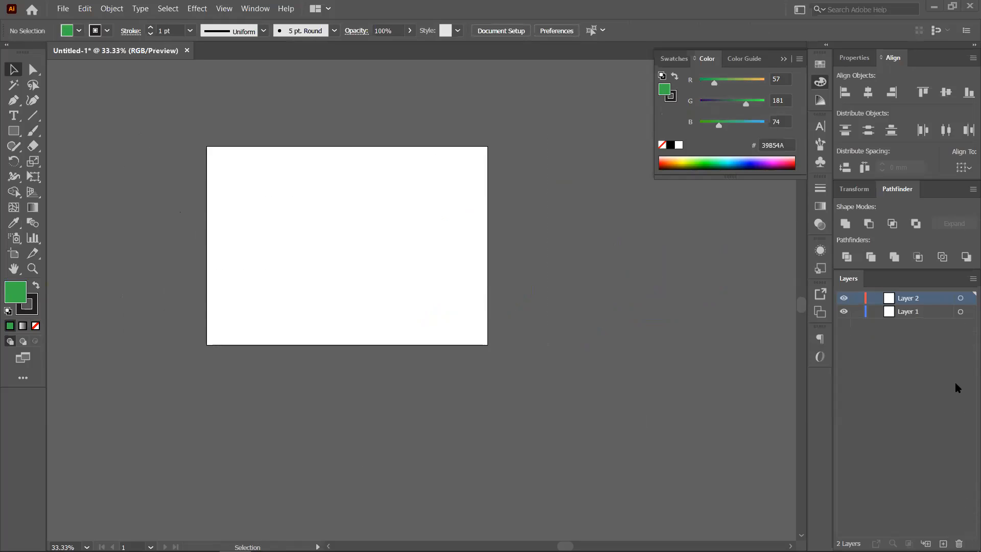
pyautogui.click(959, 543)
pyautogui.scroll(1, 278, 218)
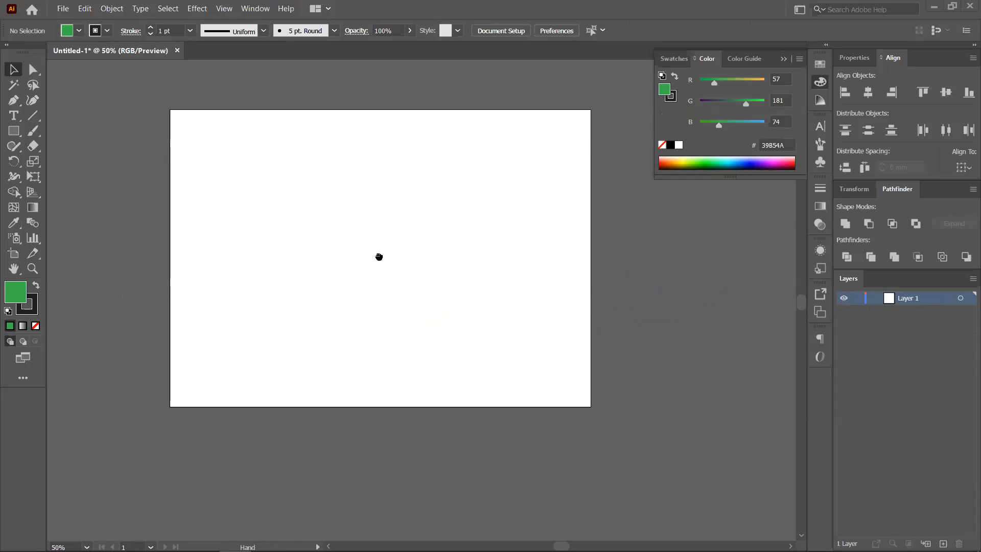
pyautogui.moveTo(379, 259); pyautogui.dragTo(359, 289)
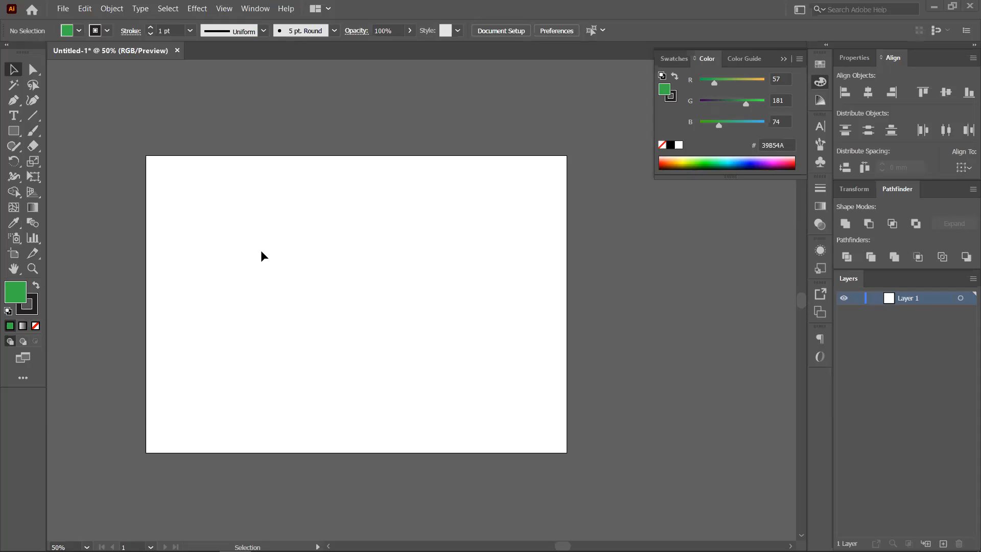
# - Pan the artboard into place and choose the Shaper Tool from the Pencil flyout
pyautogui.click(21, 151)
pyautogui.click(498, 103)
pyautogui.click(19, 149)
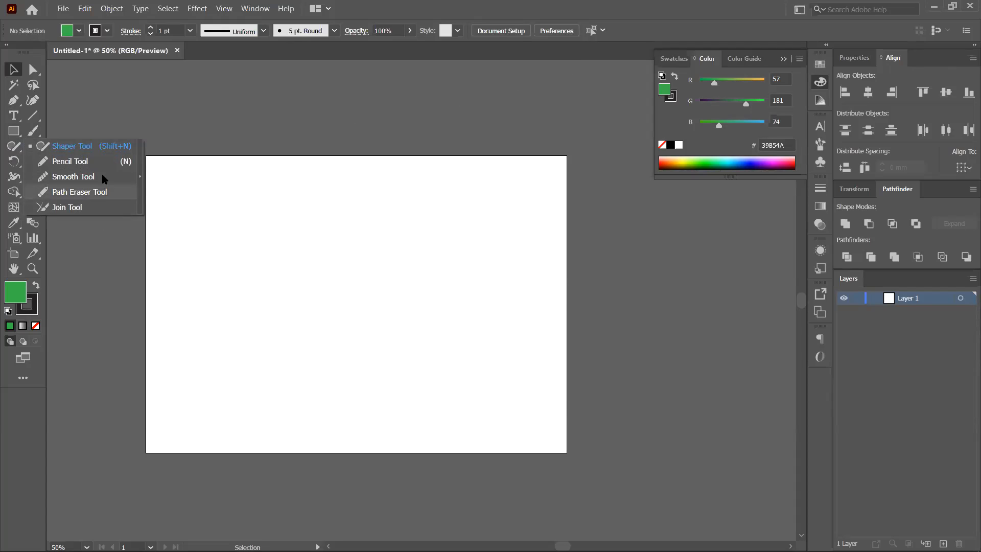
pyautogui.press('space')
pyautogui.moveTo(222, 215); pyautogui.dragTo(244, 151)
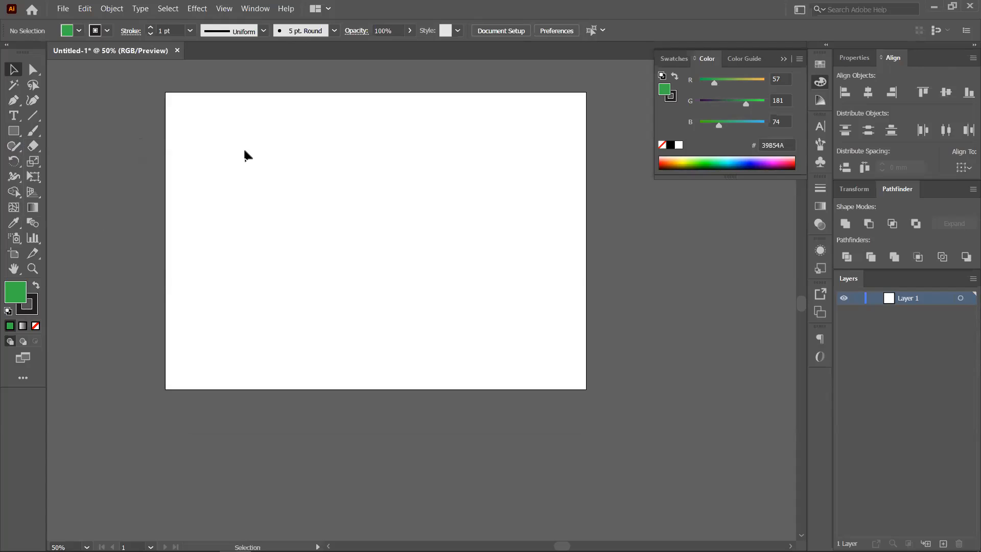
pyautogui.scroll(1, 247, 193)
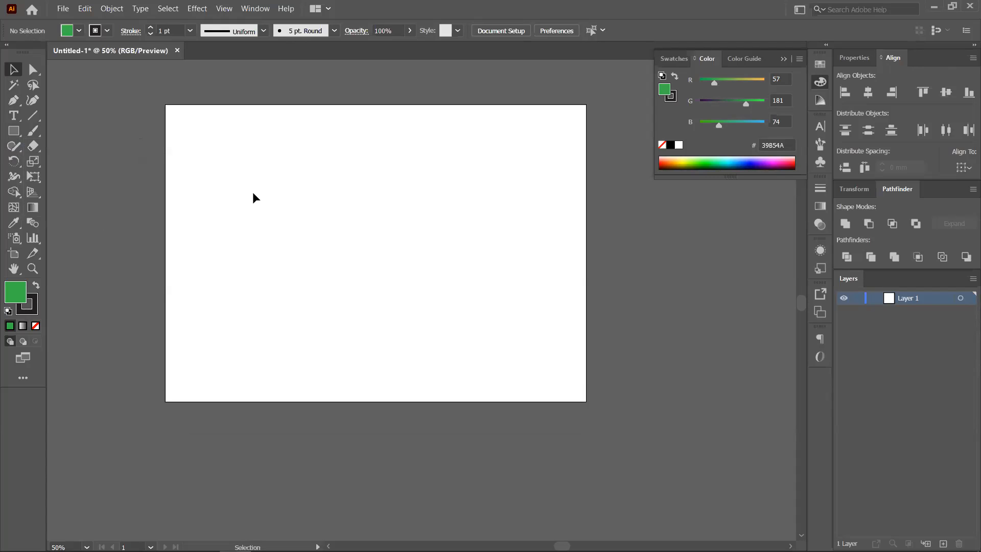
pyautogui.click(14, 146)
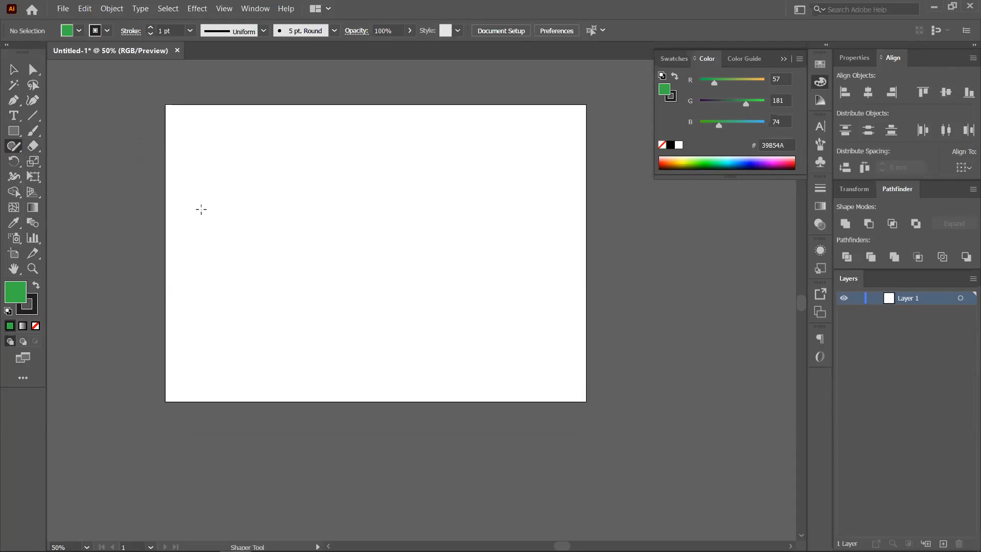
# - Sketch a triangle, a square, a wide rectangle, a large triangle and a thin bar with the Shaper Tool
pyautogui.moveTo(223, 244)
pyautogui.mouseDown()
pyautogui.moveTo(272, 243)
pyautogui.moveTo(217, 247)
pyautogui.mouseUp()
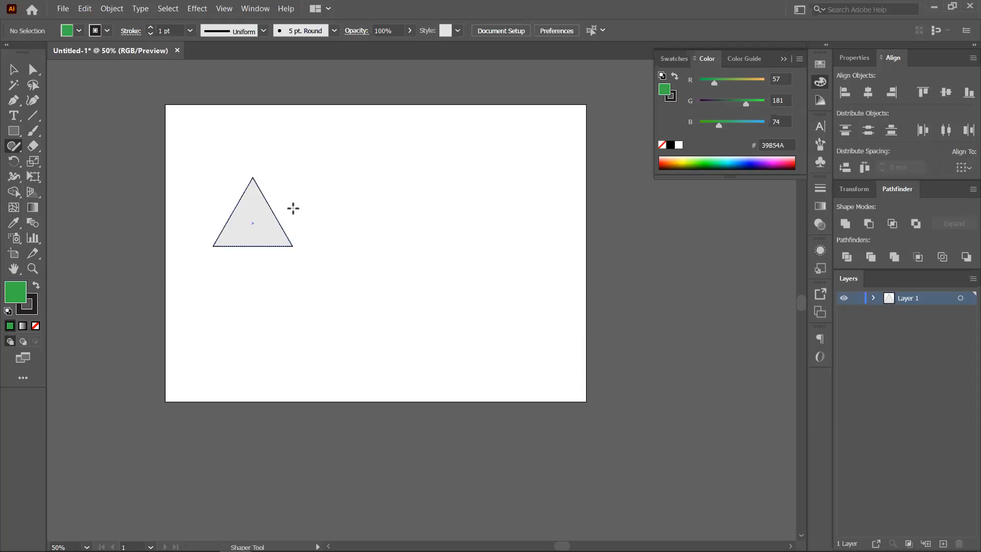
pyautogui.moveTo(392, 225)
pyautogui.mouseDown()
pyautogui.moveTo(440, 167)
pyautogui.moveTo(392, 170)
pyautogui.mouseUp()
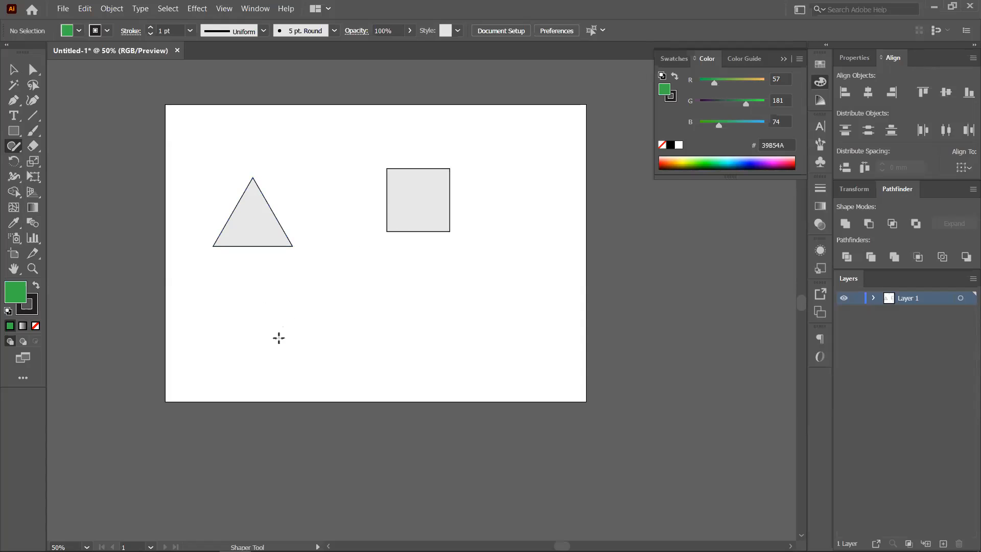
pyautogui.moveTo(278, 346); pyautogui.dragTo(450, 352)
pyautogui.moveTo(474, 243)
pyautogui.mouseDown()
pyautogui.moveTo(774, 240)
pyautogui.moveTo(523, 259)
pyautogui.moveTo(450, 252)
pyautogui.mouseUp()
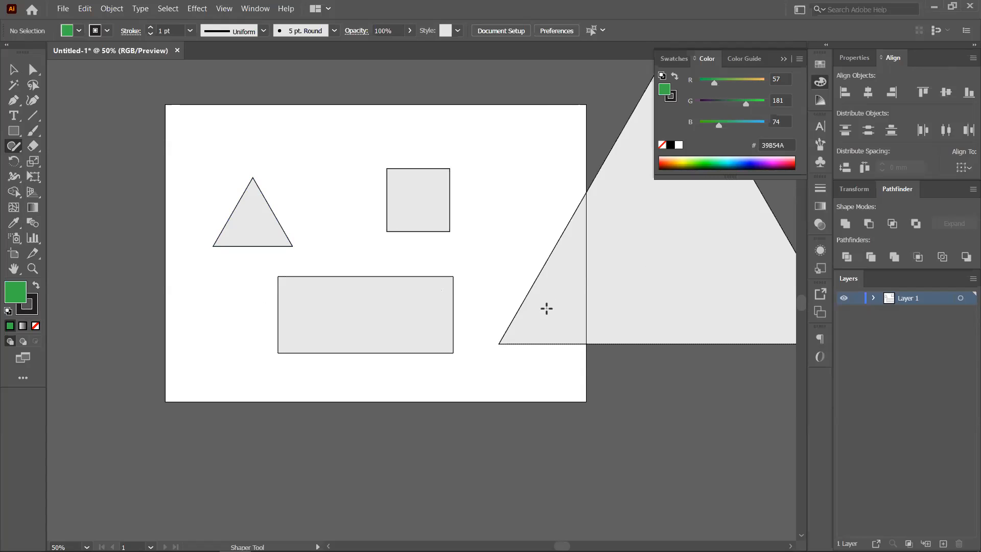
pyautogui.moveTo(238, 118)
pyautogui.mouseDown()
pyautogui.moveTo(399, 124)
pyautogui.moveTo(402, 135)
pyautogui.moveTo(238, 119)
pyautogui.mouseUp()
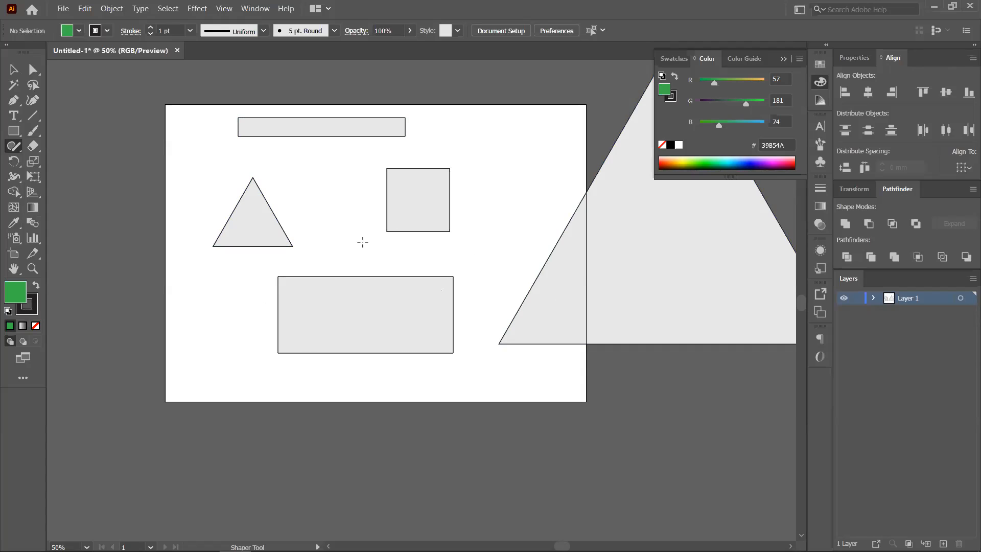
# - Sketch two circles, undo the sketched shapes, and switch to the Pencil Tool
pyautogui.moveTo(294, 198)
pyautogui.mouseDown()
pyautogui.moveTo(353, 196)
pyautogui.moveTo(286, 165)
pyautogui.moveTo(325, 164)
pyautogui.mouseUp()
pyautogui.moveTo(514, 115); pyautogui.dragTo(565, 186)
pyautogui.moveTo(515, 121)
pyautogui.mouseDown()
pyautogui.moveTo(490, 177)
pyautogui.moveTo(517, 201)
pyautogui.mouseUp()
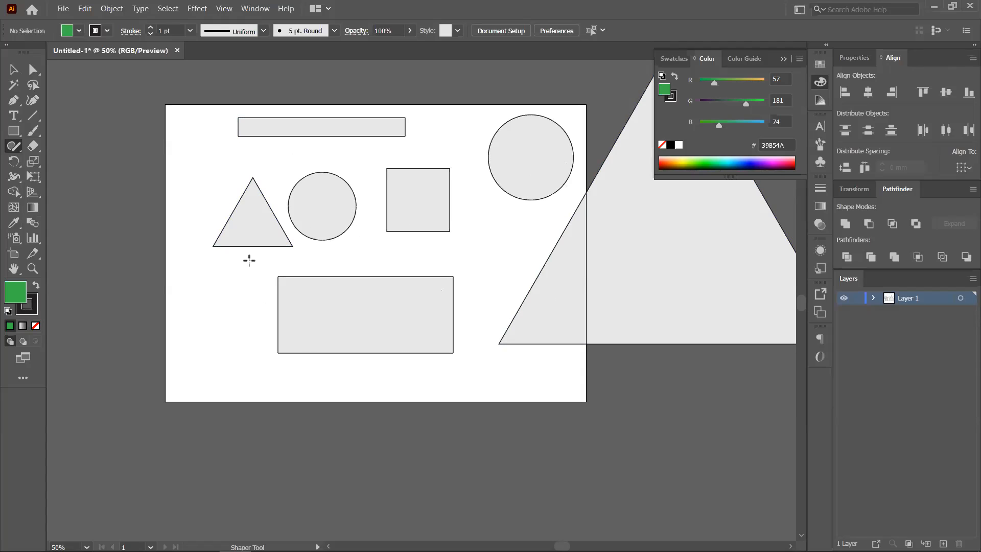
pyautogui.hotkey('ctrl', 'z')
pyautogui.hotkey('ctrl', 'z')
pyautogui.hotkey('ctrl', 'z')
pyautogui.hotkey('ctrl', 'z')
pyautogui.hotkey('ctrl', 'z')
pyautogui.hotkey('ctrl', 'z')
pyautogui.hotkey('ctrl', 'z')
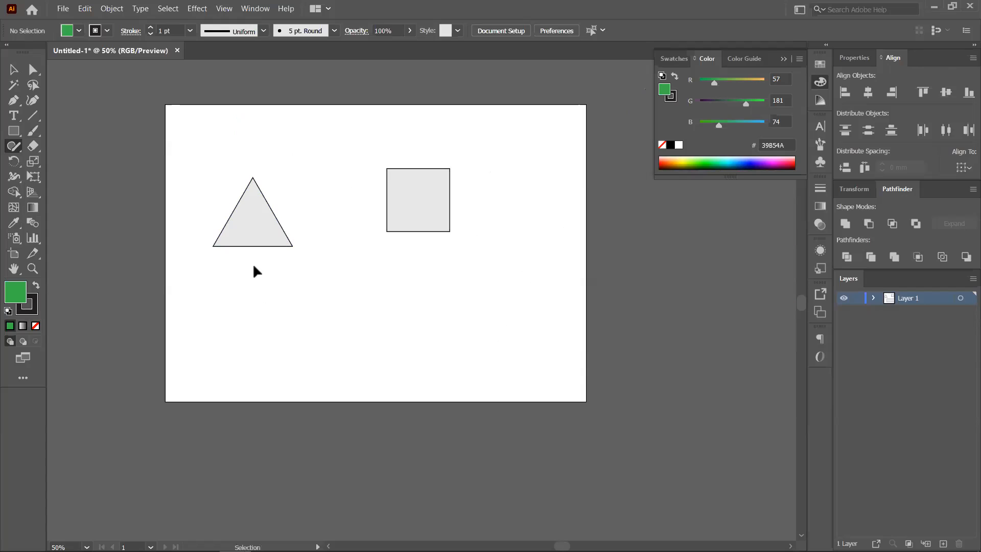
pyautogui.moveTo(14, 146); pyautogui.dragTo(73, 160)
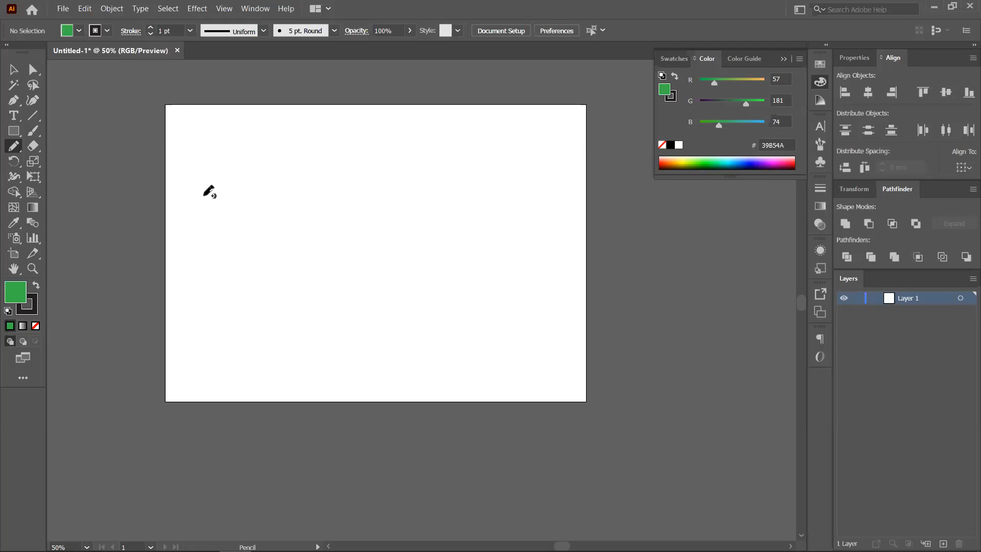
# - Draw stepped, curving, straight, diagonal, horizontal and wavy freehand pencil lines across the artboard
pyautogui.moveTo(199, 215)
pyautogui.mouseDown()
pyautogui.moveTo(234, 192)
pyautogui.moveTo(263, 227)
pyautogui.moveTo(392, 228)
pyautogui.moveTo(514, 268)
pyautogui.mouseUp()
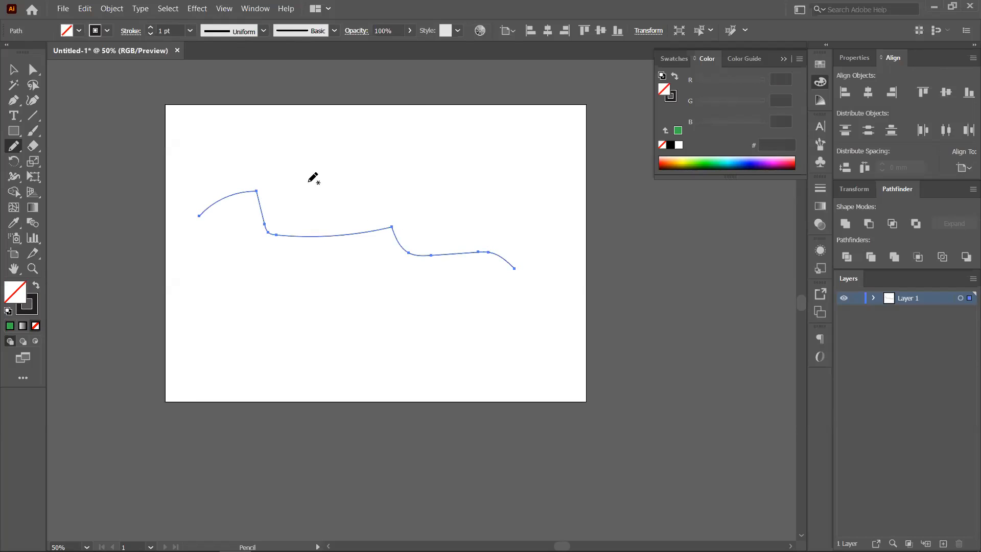
pyautogui.moveTo(286, 201); pyautogui.dragTo(522, 192)
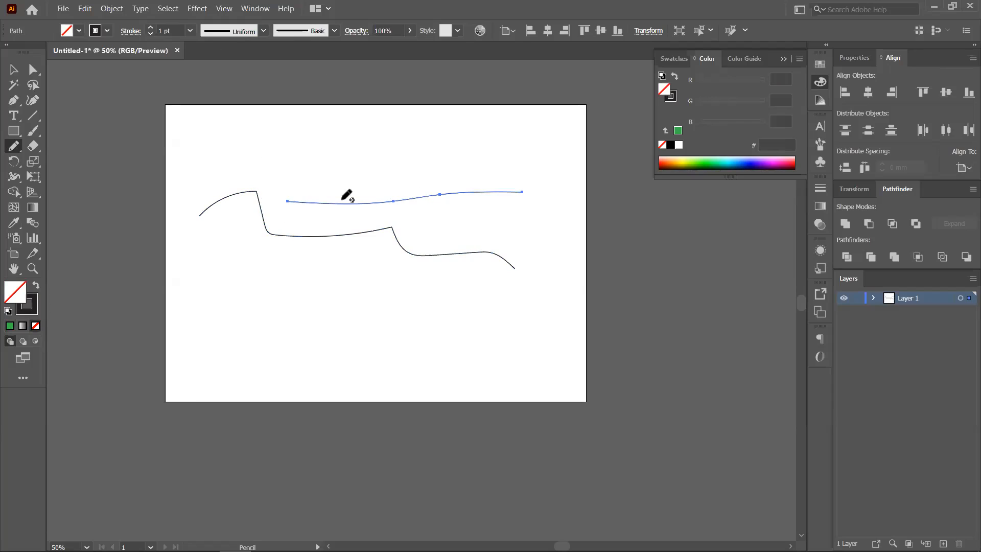
pyautogui.moveTo(230, 151); pyautogui.dragTo(452, 150)
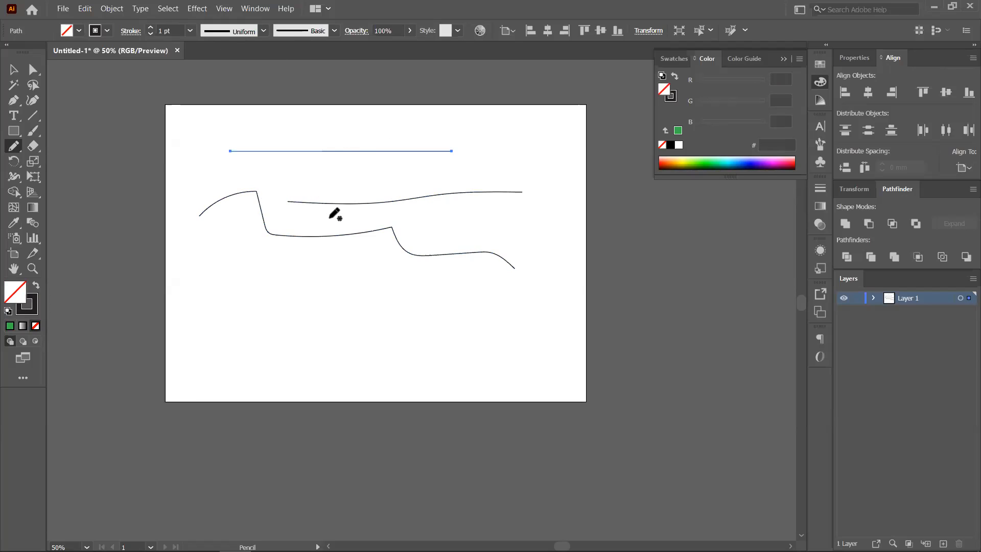
pyautogui.moveTo(240, 225); pyautogui.dragTo(362, 353)
pyautogui.moveTo(342, 290); pyautogui.dragTo(535, 290)
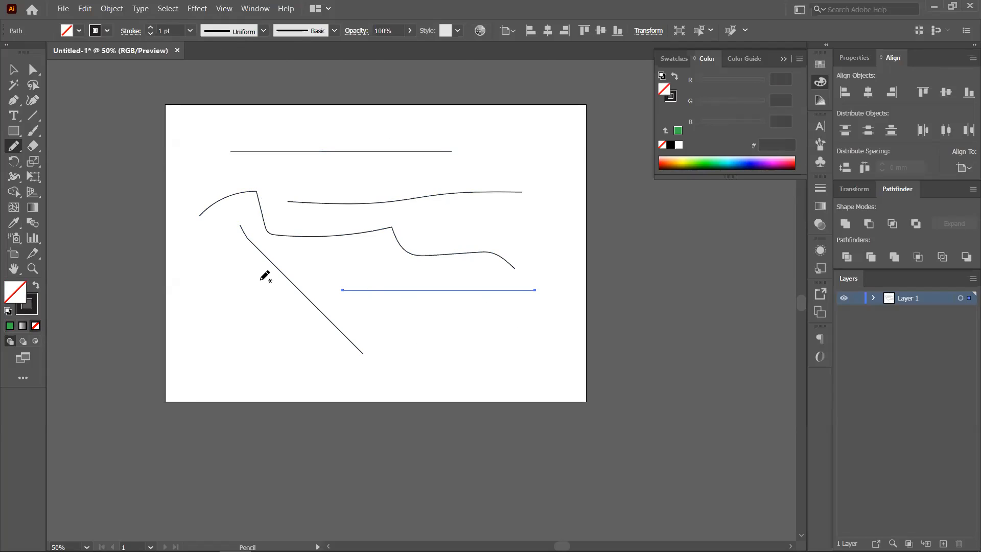
pyautogui.moveTo(218, 143); pyautogui.dragTo(436, 143)
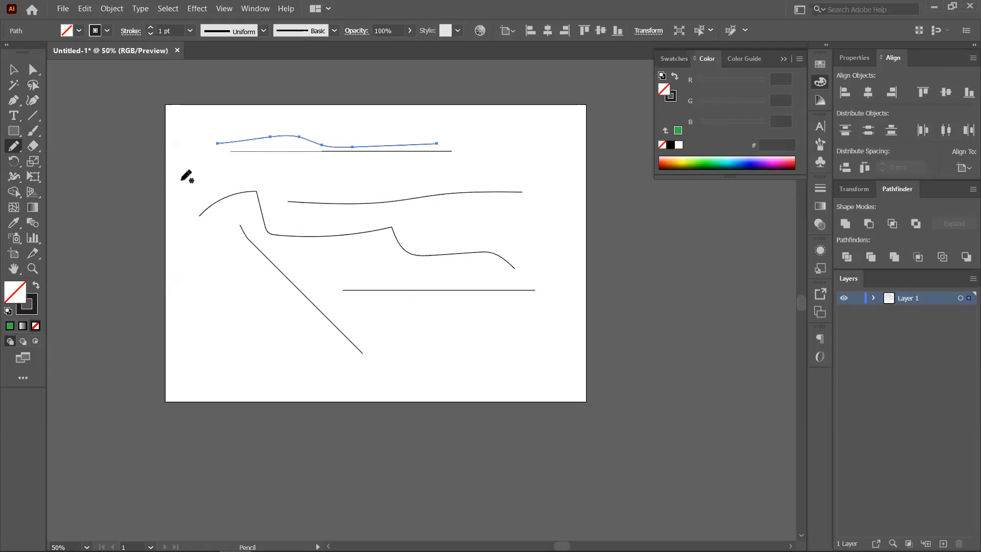
pyautogui.click(14, 146)
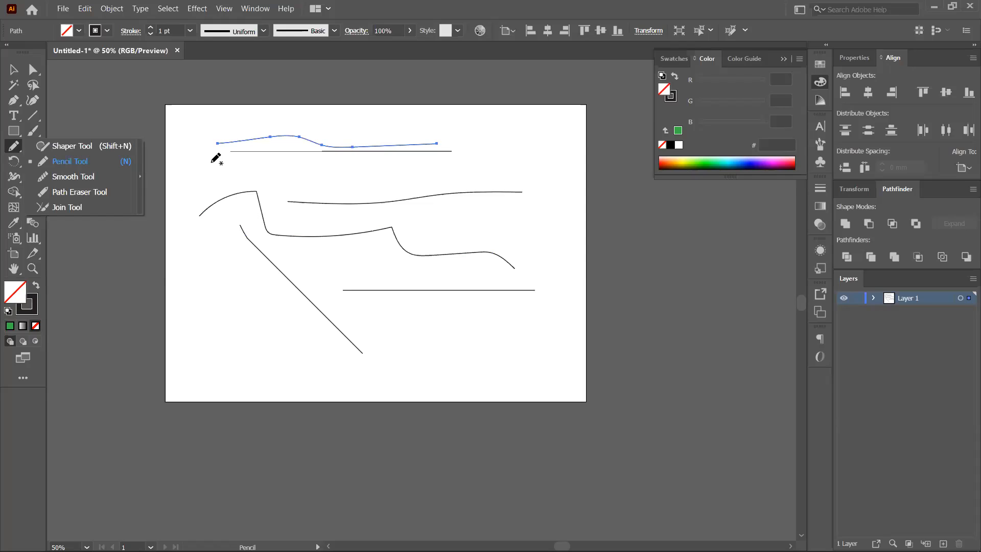
pyautogui.click(216, 159)
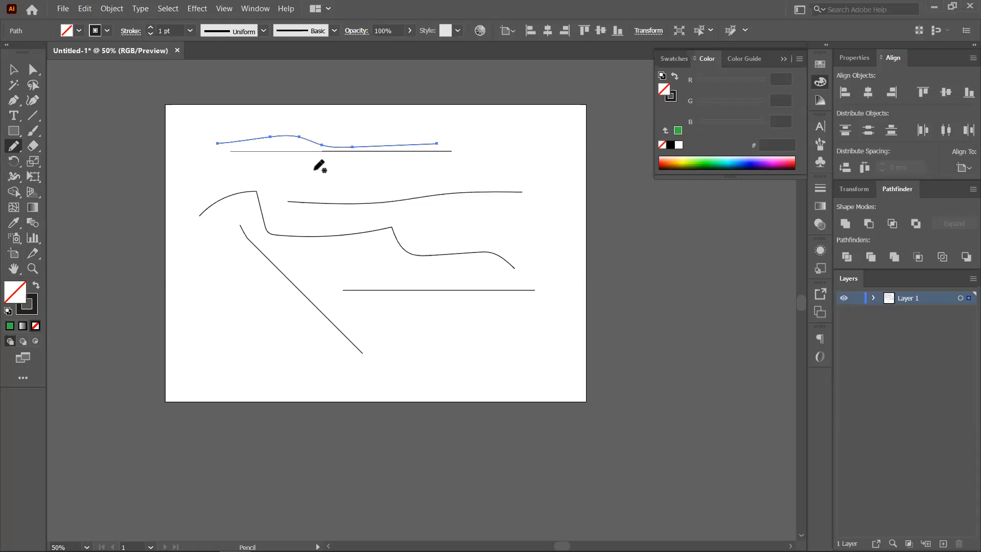
# - Draw a looped line, a middle curve and two waves, then paint a thick Paintbrush curve at top left
pyautogui.moveTo(391, 170)
pyautogui.mouseDown()
pyautogui.moveTo(508, 166)
pyautogui.moveTo(515, 141)
pyautogui.moveTo(492, 140)
pyautogui.moveTo(507, 155)
pyautogui.mouseUp()
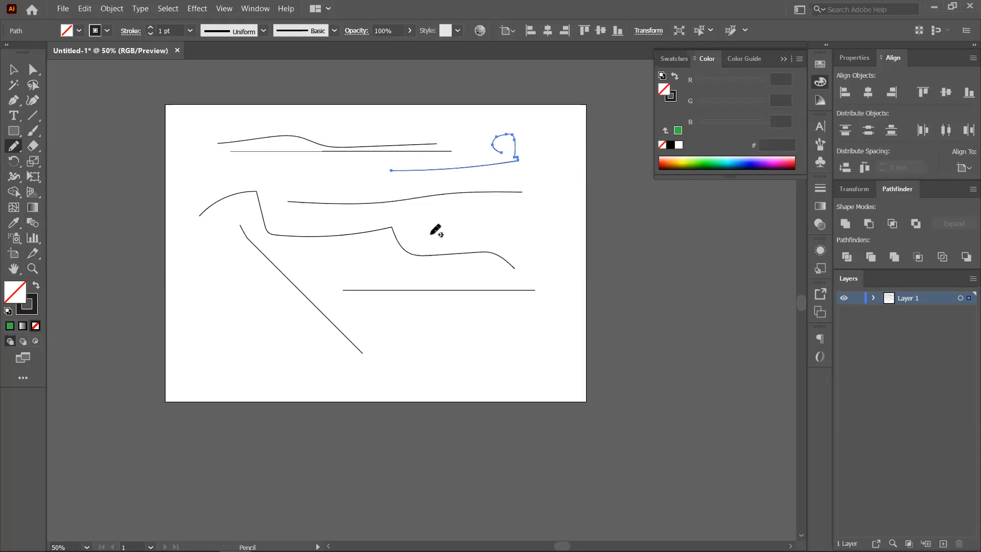
pyautogui.moveTo(294, 181)
pyautogui.mouseDown()
pyautogui.moveTo(310, 227)
pyautogui.moveTo(357, 215)
pyautogui.moveTo(476, 232)
pyautogui.mouseUp()
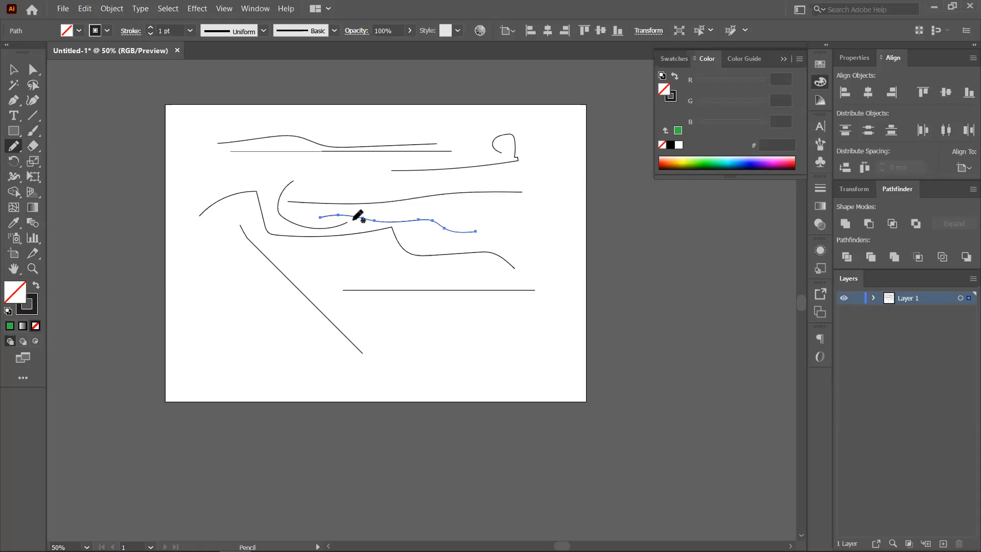
pyautogui.moveTo(569, 178)
pyautogui.mouseDown()
pyautogui.moveTo(513, 220)
pyautogui.moveTo(552, 312)
pyautogui.mouseUp()
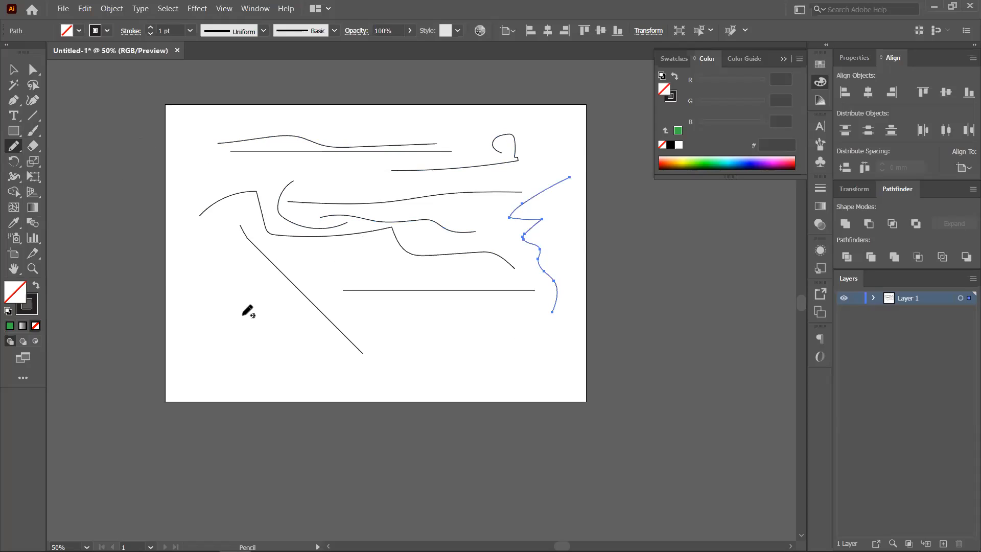
pyautogui.moveTo(197, 326)
pyautogui.mouseDown()
pyautogui.moveTo(259, 333)
pyautogui.moveTo(327, 370)
pyautogui.moveTo(385, 355)
pyautogui.moveTo(389, 335)
pyautogui.moveTo(369, 324)
pyautogui.moveTo(417, 325)
pyautogui.moveTo(461, 337)
pyautogui.mouseUp()
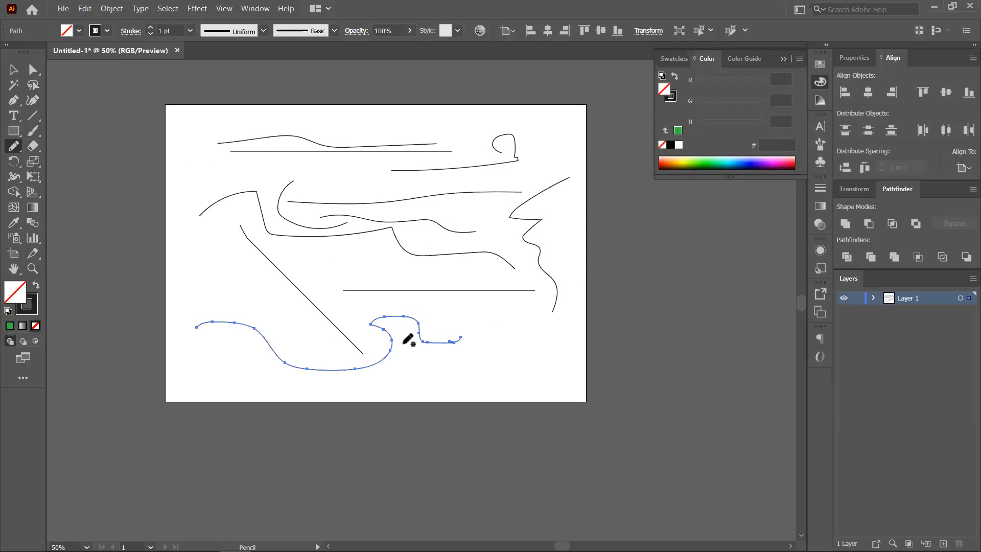
pyautogui.click(32, 131)
pyautogui.moveTo(177, 175)
pyautogui.mouseDown()
pyautogui.moveTo(285, 117)
pyautogui.moveTo(246, 99)
pyautogui.moveTo(266, 127)
pyautogui.mouseUp()
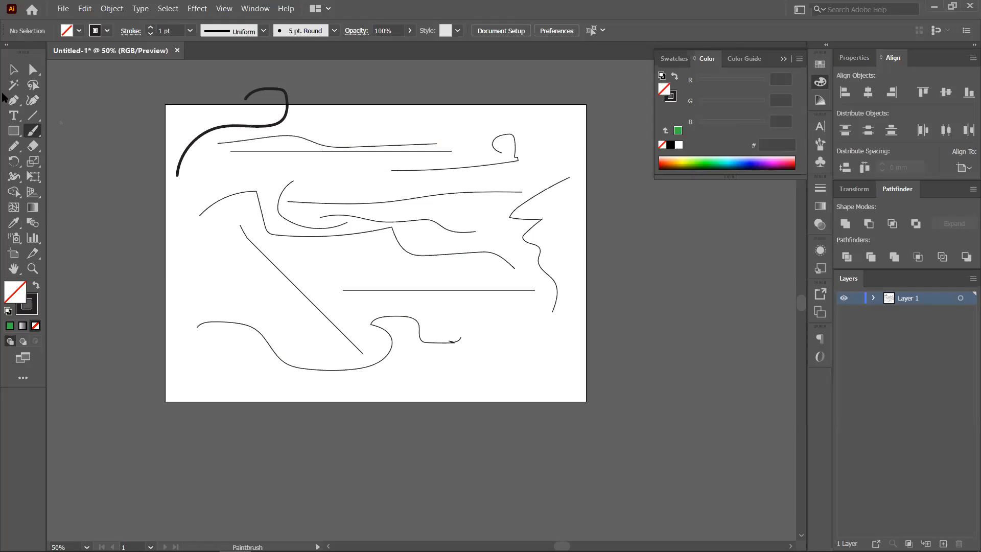
# - Raise the bottom wave's stroke to 11 pt and the brushed hook's stroke to 6 pt
pyautogui.press('v')
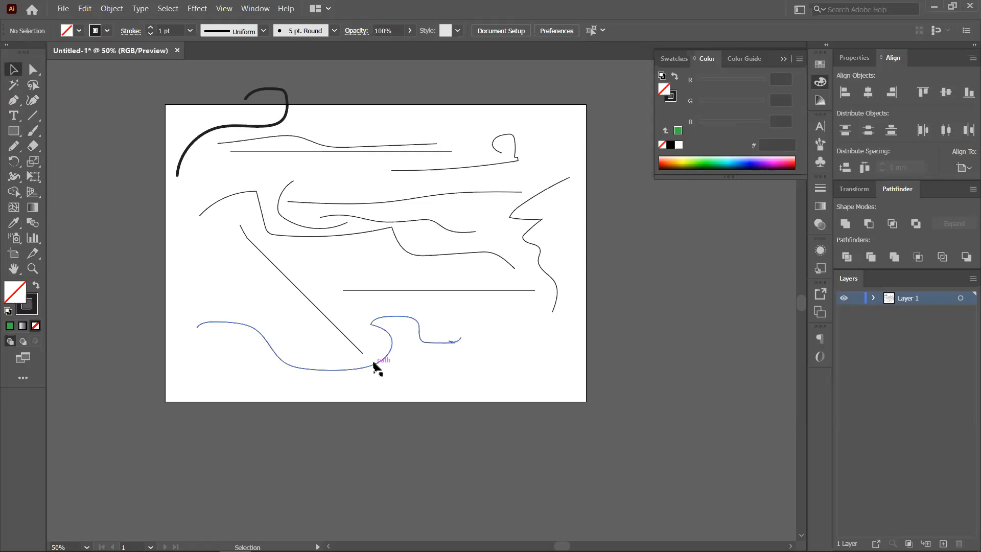
pyautogui.click(376, 368)
pyautogui.click(151, 27)
pyautogui.click(151, 27)
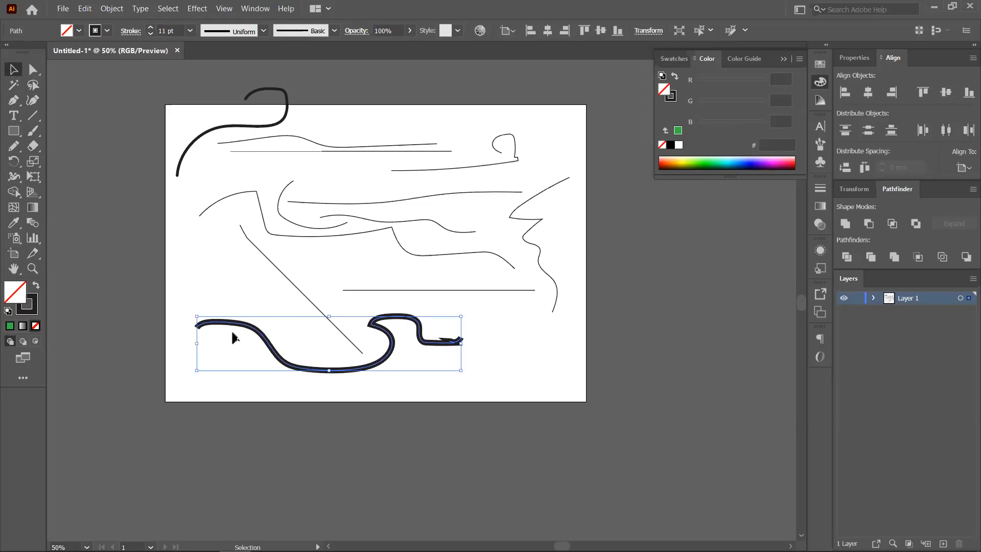
pyautogui.click(207, 136)
pyautogui.click(151, 28)
pyautogui.click(150, 27)
pyautogui.click(150, 28)
pyautogui.click(150, 28)
pyautogui.click(151, 27)
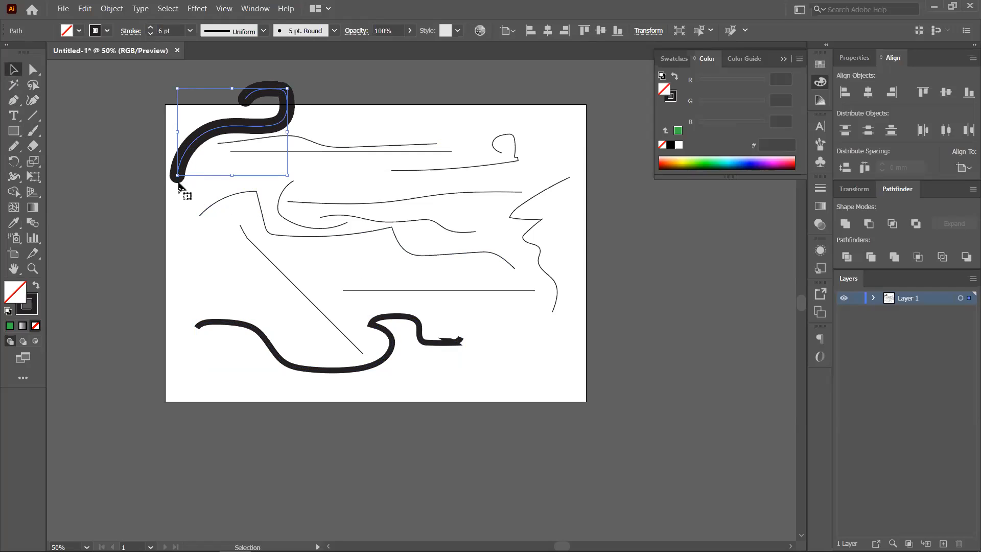
# - Give the bottom wave round caps and move the hook to the artboard's bottom right
pyautogui.click(249, 321)
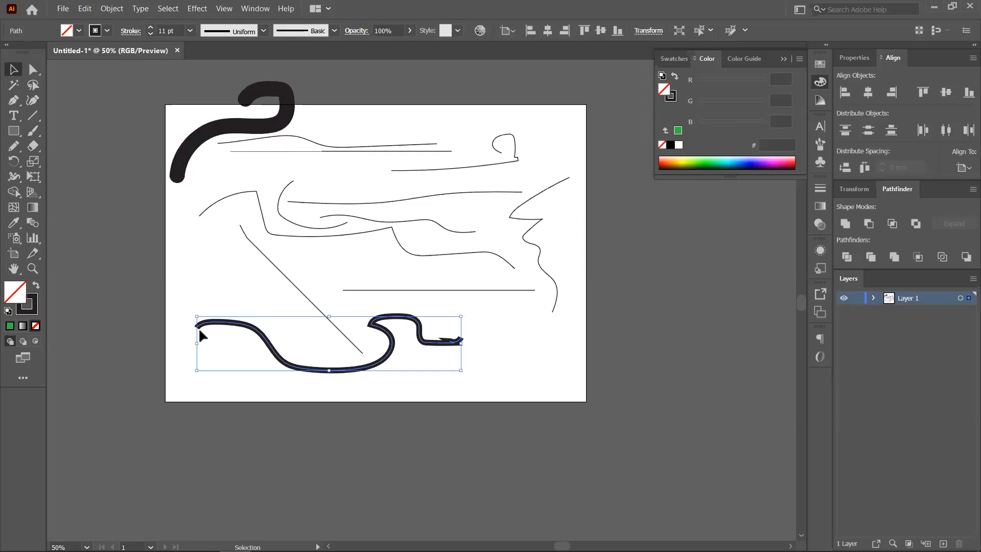
pyautogui.click(820, 188)
pyautogui.click(724, 220)
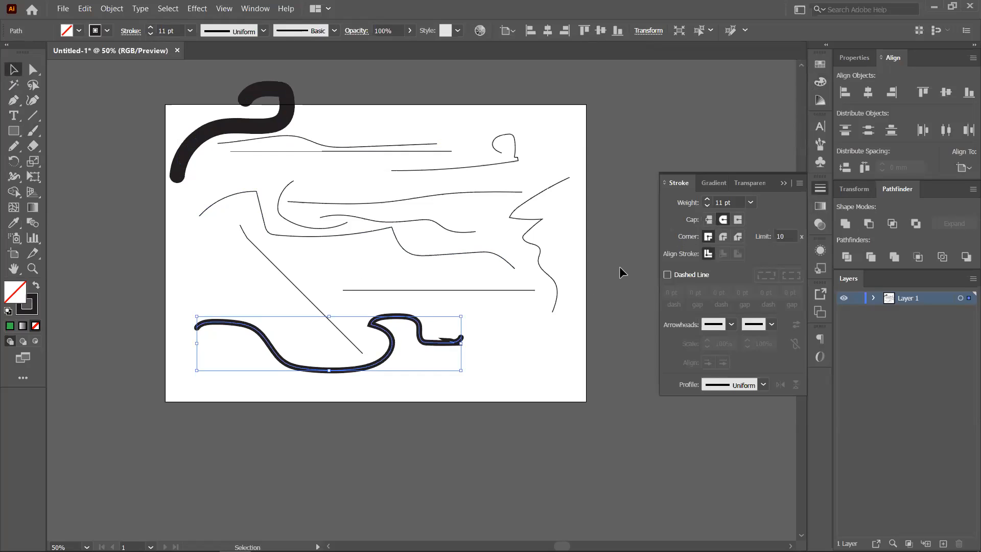
pyautogui.click(215, 125)
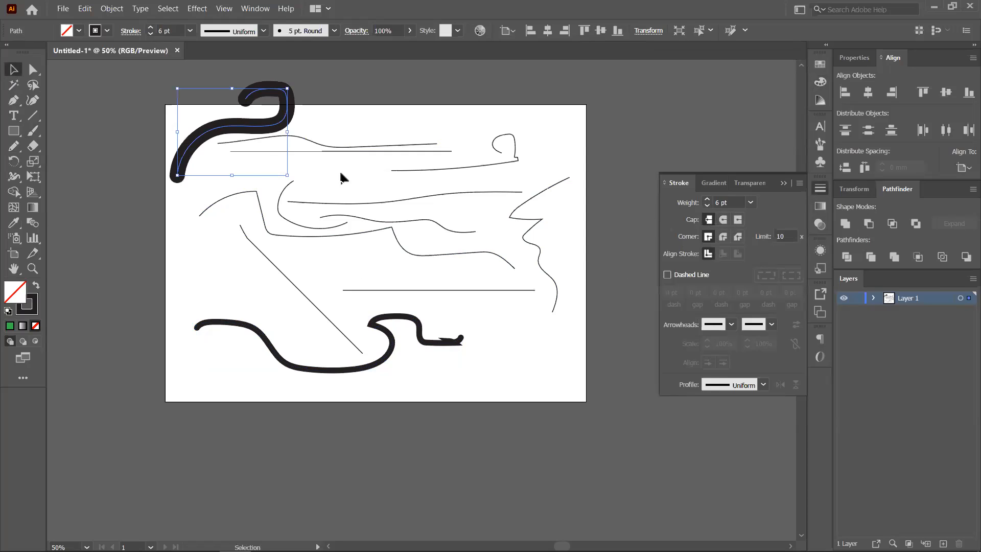
pyautogui.moveTo(212, 136); pyautogui.dragTo(541, 377)
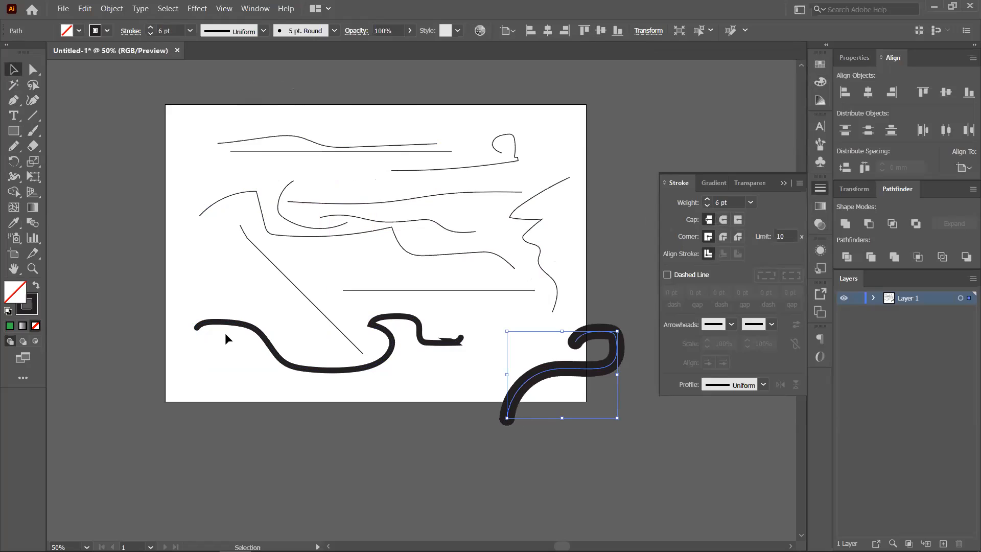
# - Change the hook's stroke weight to 2 pt
pyautogui.click(211, 325)
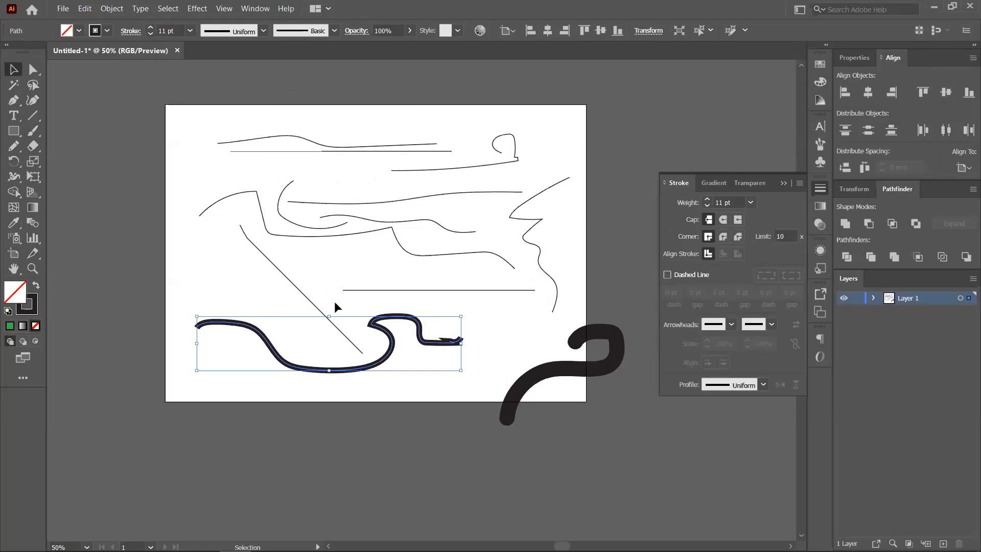
pyautogui.click(550, 343)
pyautogui.click(150, 34)
pyautogui.click(150, 34)
pyautogui.click(151, 34)
pyautogui.click(150, 34)
pyautogui.click(150, 34)
pyautogui.click(150, 34)
pyautogui.click(152, 28)
pyautogui.click(152, 28)
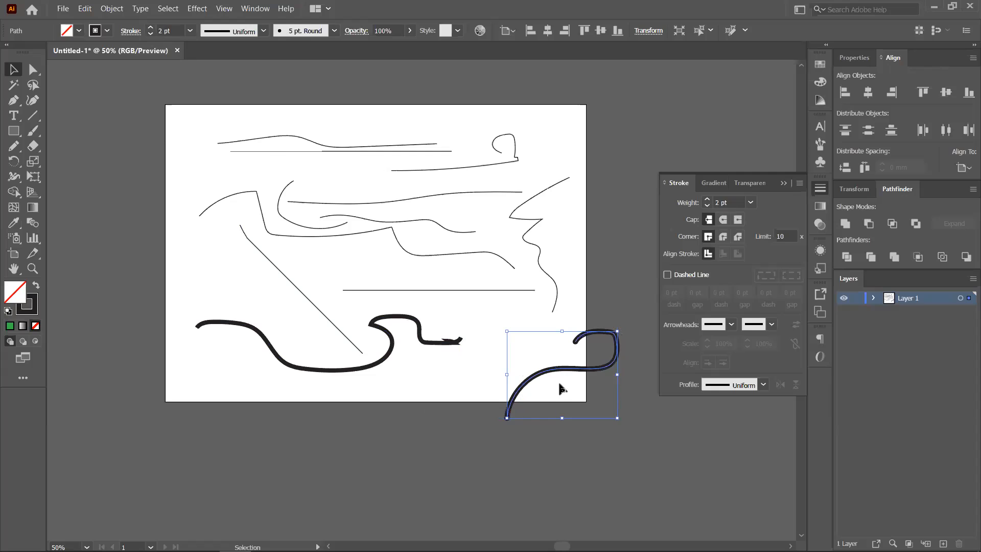
pyautogui.click(596, 479)
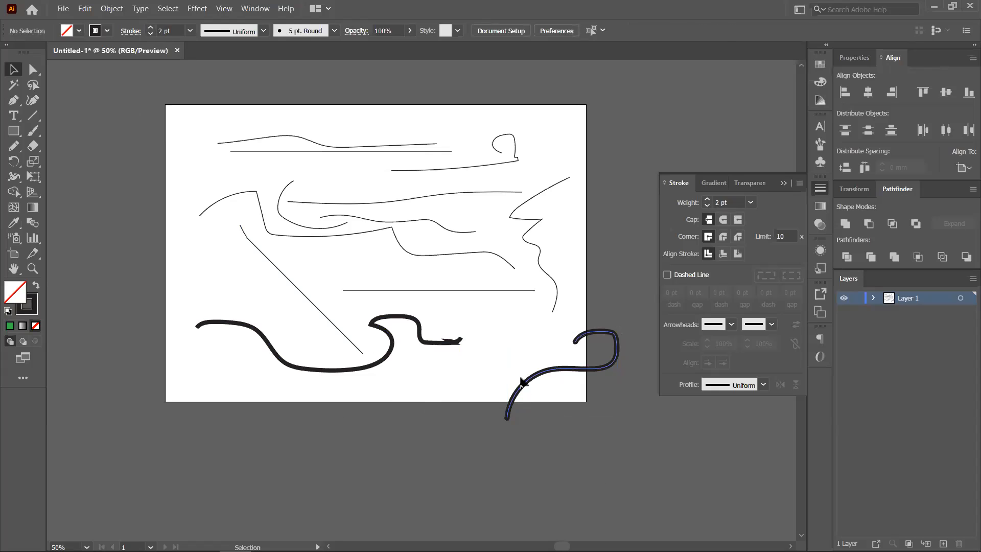
# - Delete the snake and hook paths, then marquee-select and delete all remaining lines
pyautogui.click(361, 367)
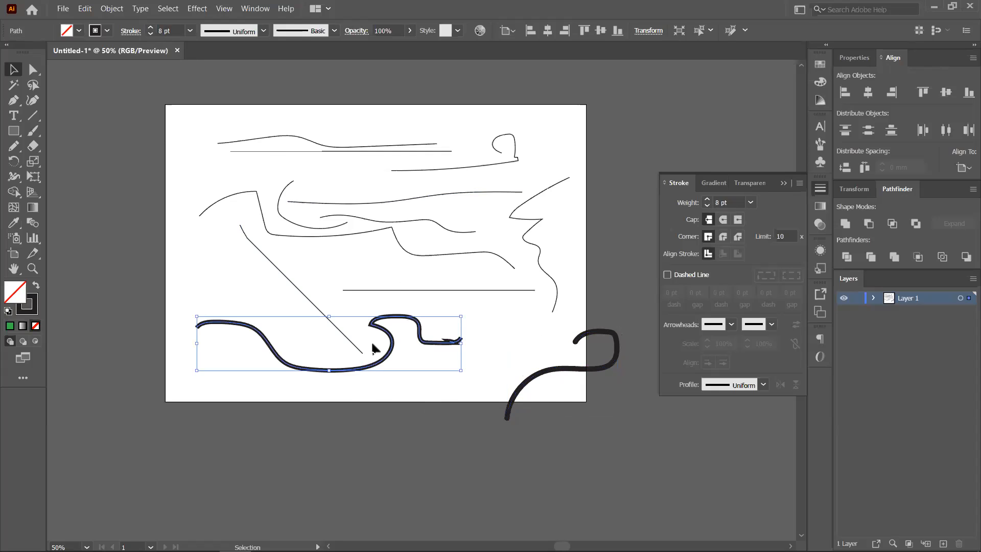
pyautogui.press('Delete')
pyautogui.click(542, 379)
pyautogui.press('Delete')
pyautogui.moveTo(196, 112)
pyautogui.mouseDown()
pyautogui.moveTo(399, 221)
pyautogui.moveTo(572, 385)
pyautogui.mouseUp()
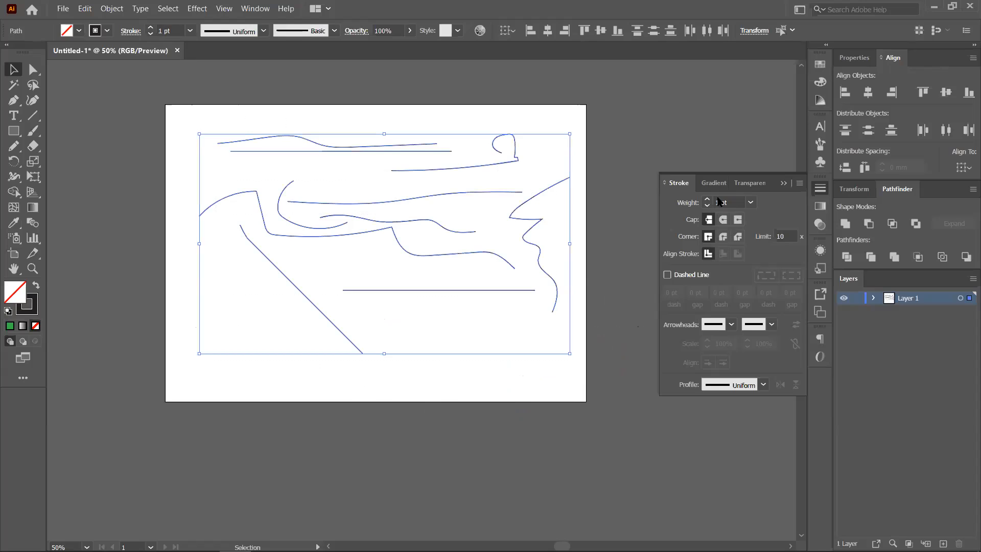
pyautogui.click(784, 183)
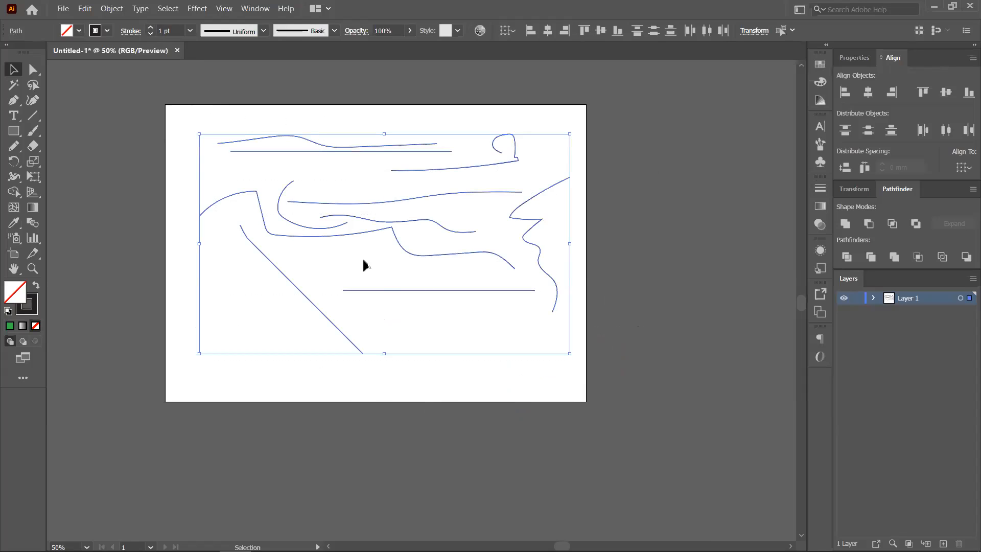
pyautogui.press('Delete')
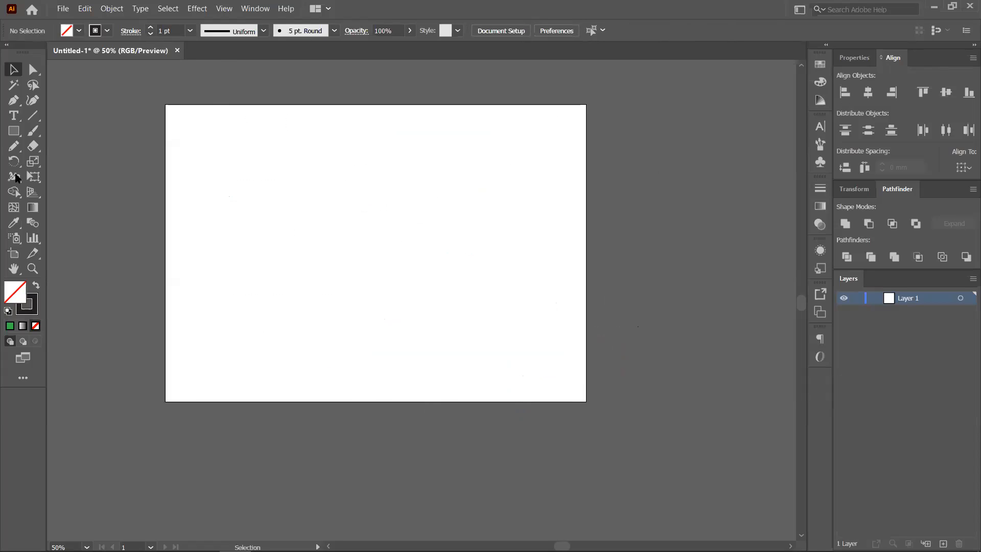
# - With the Pencil tool, draw a cluster of thin hair-like strands on the right and left
pyautogui.click(14, 146)
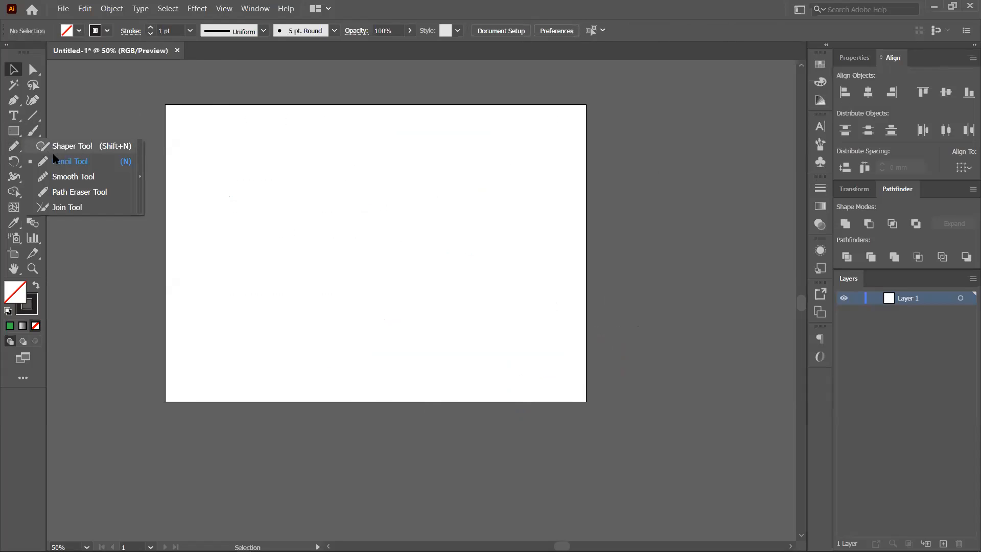
pyautogui.click(54, 159)
pyautogui.moveTo(349, 143)
pyautogui.mouseDown()
pyautogui.moveTo(289, 193)
pyautogui.moveTo(433, 173)
pyautogui.moveTo(465, 280)
pyautogui.mouseUp()
pyautogui.moveTo(379, 153); pyautogui.dragTo(483, 294)
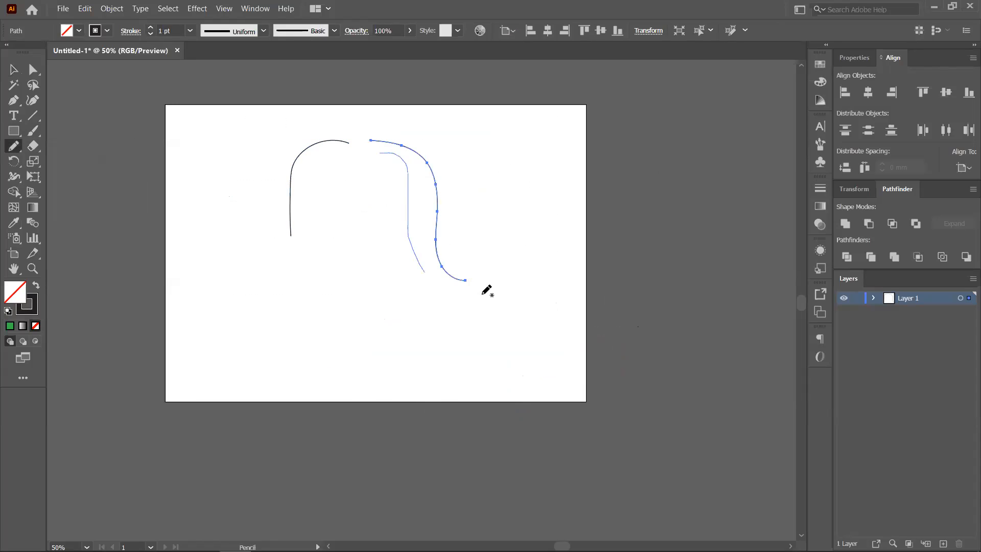
pyautogui.moveTo(416, 163)
pyautogui.mouseDown()
pyautogui.moveTo(432, 253)
pyautogui.moveTo(485, 266)
pyautogui.mouseUp()
pyautogui.moveTo(401, 154); pyautogui.dragTo(474, 328)
pyautogui.moveTo(426, 199)
pyautogui.mouseDown()
pyautogui.moveTo(493, 359)
pyautogui.moveTo(468, 347)
pyautogui.moveTo(456, 294)
pyautogui.moveTo(459, 322)
pyautogui.mouseUp()
pyautogui.moveTo(428, 190)
pyautogui.mouseDown()
pyautogui.moveTo(448, 330)
pyautogui.moveTo(409, 292)
pyautogui.mouseUp()
pyautogui.moveTo(388, 160)
pyautogui.mouseDown()
pyautogui.moveTo(431, 289)
pyautogui.moveTo(271, 327)
pyautogui.mouseUp()
pyautogui.moveTo(313, 154); pyautogui.dragTo(265, 279)
pyautogui.moveTo(326, 157); pyautogui.dragTo(279, 305)
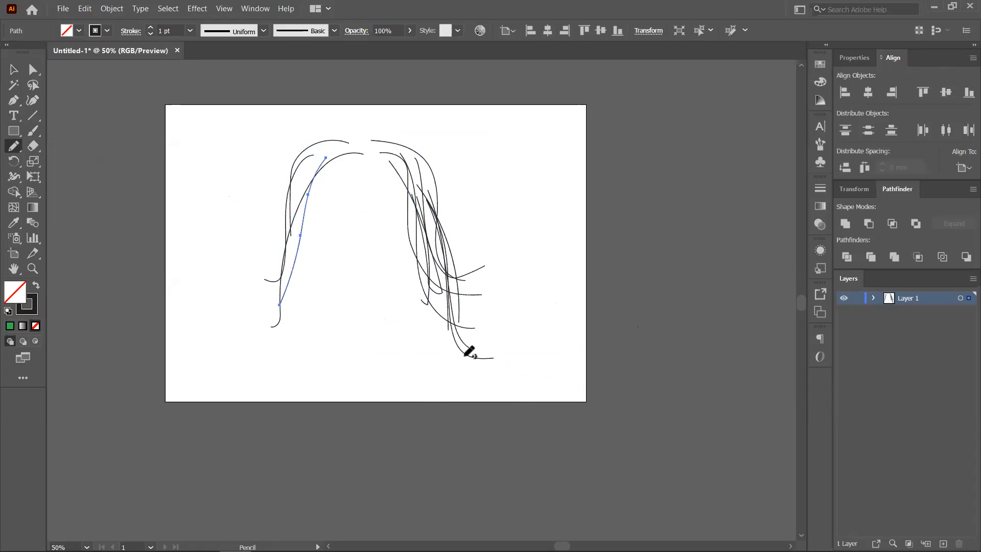
# - Paint a thick Paintbrush stroke along the left strand, then pencil a new S-curve on the right
pyautogui.click(34, 132)
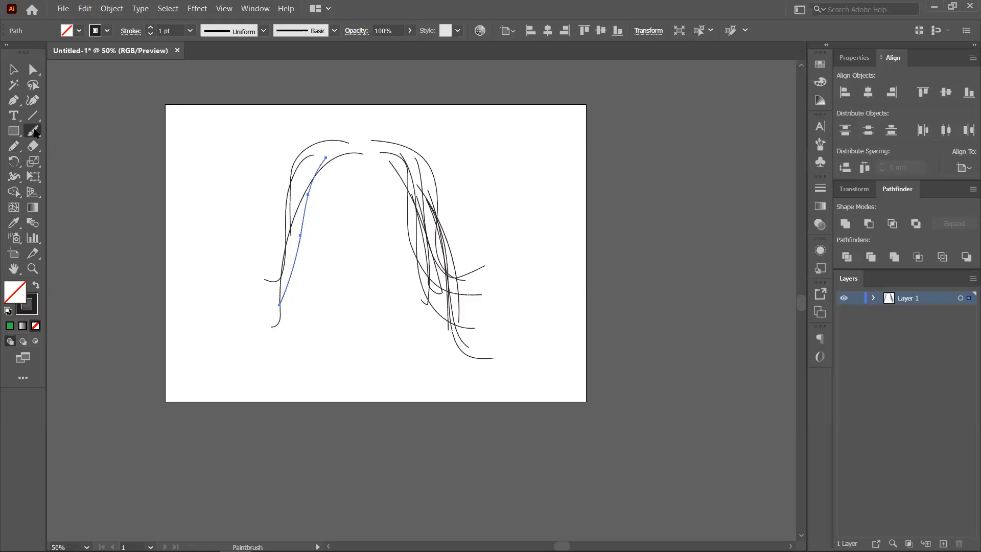
pyautogui.moveTo(332, 148); pyautogui.dragTo(288, 268)
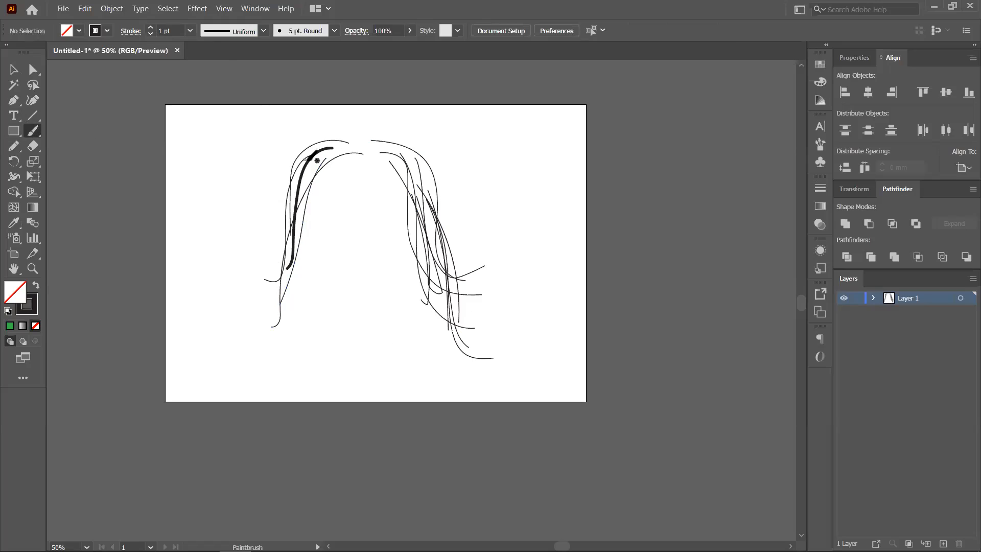
pyautogui.click(13, 146)
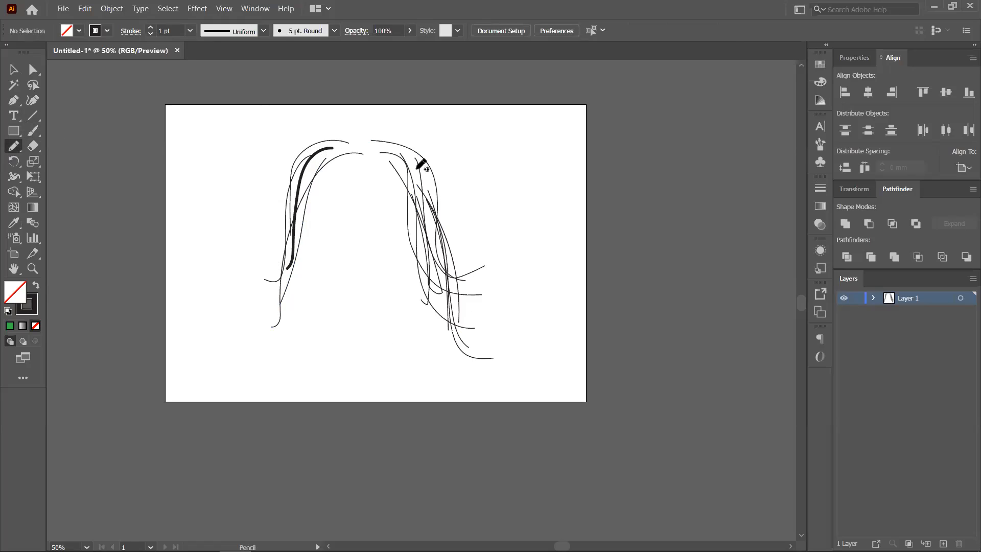
pyautogui.moveTo(427, 140); pyautogui.dragTo(519, 283)
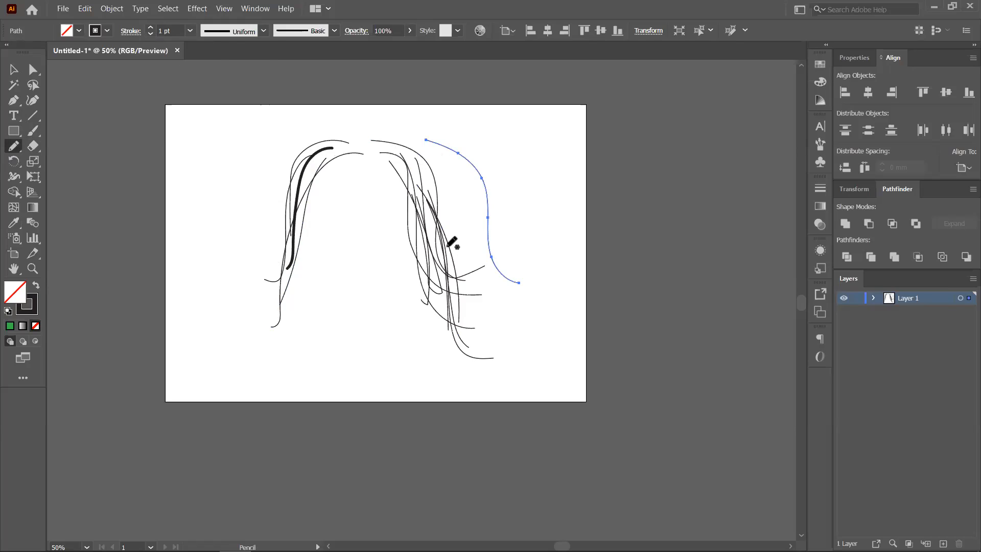
# - Move the thick brush stroke down to the bottom centre of the artboard
pyautogui.click(33, 130)
pyautogui.click(14, 69)
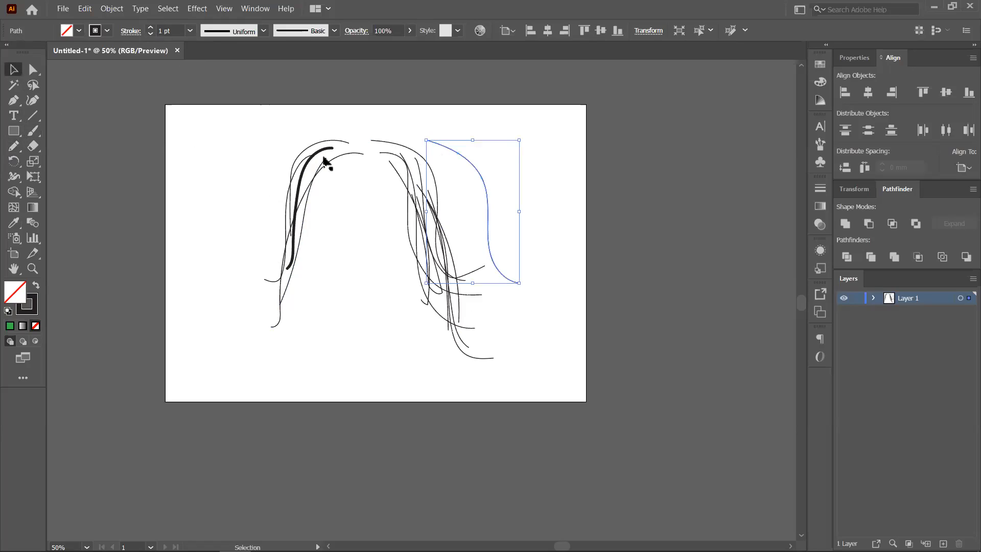
pyautogui.moveTo(323, 153); pyautogui.dragTo(391, 292)
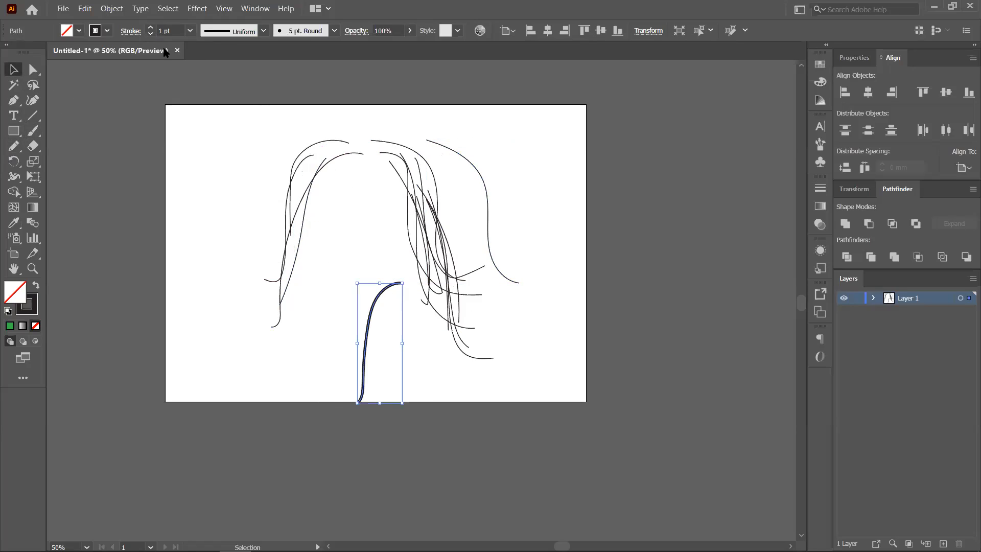
# - Thin the right-hand S-curve's stroke to 0.5 pt and nudge it slightly up and right
pyautogui.click(479, 172)
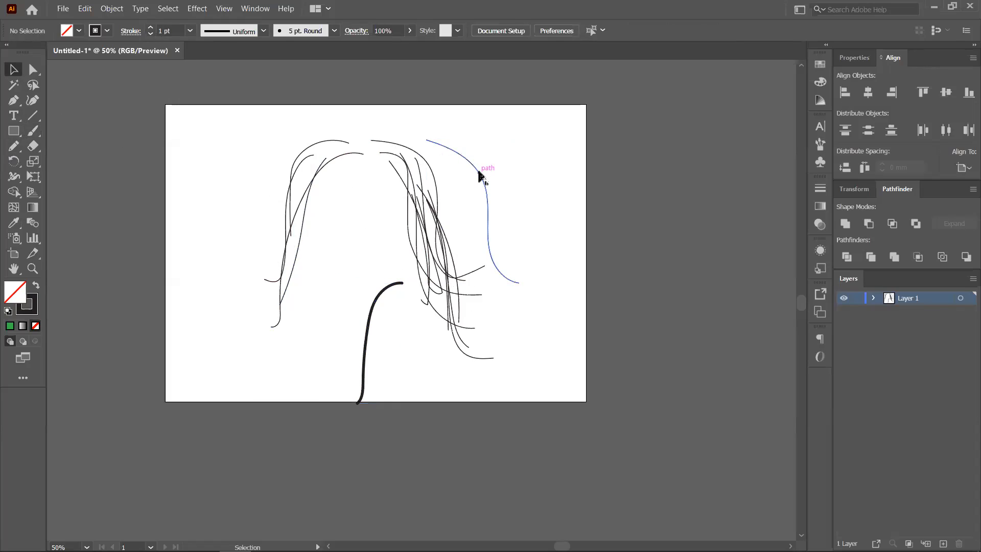
pyautogui.click(479, 175)
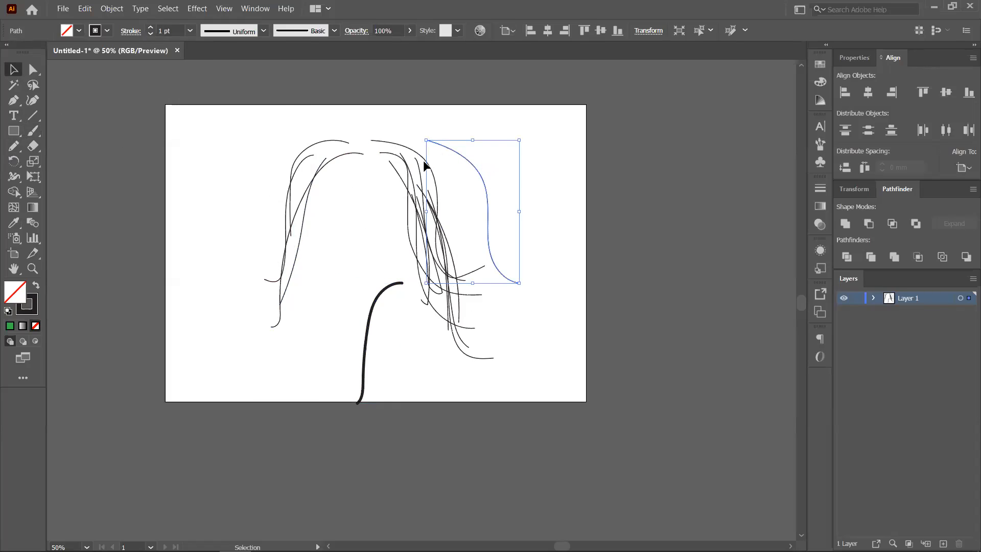
pyautogui.moveTo(477, 171)
pyautogui.mouseDown()
pyautogui.moveTo(473, 162)
pyautogui.moveTo(476, 170)
pyautogui.mouseUp()
pyautogui.click(151, 34)
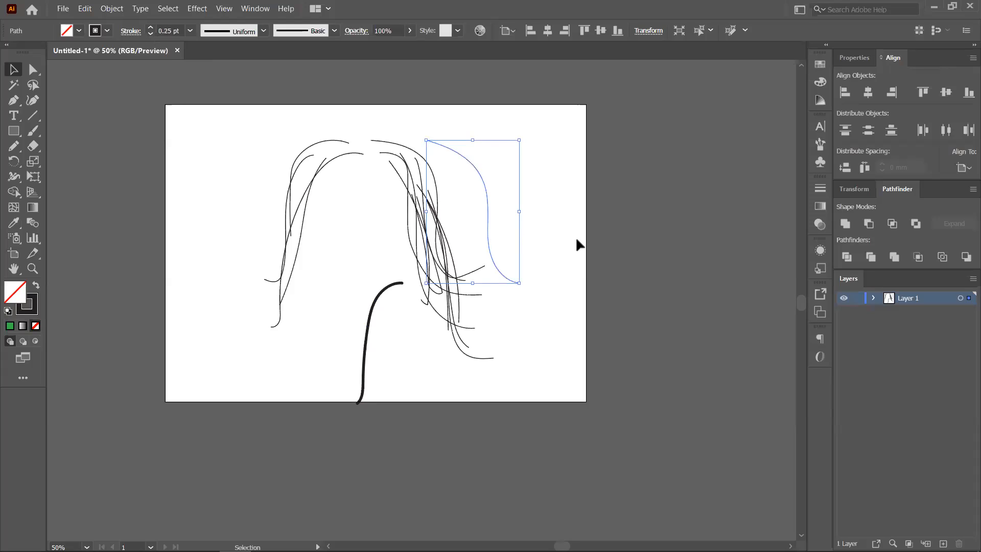
pyautogui.moveTo(486, 209); pyautogui.dragTo(491, 207)
# - Reduce the bottom thick curve's stroke weight down to 0.25 pt
pyautogui.click(560, 309)
pyautogui.click(376, 307)
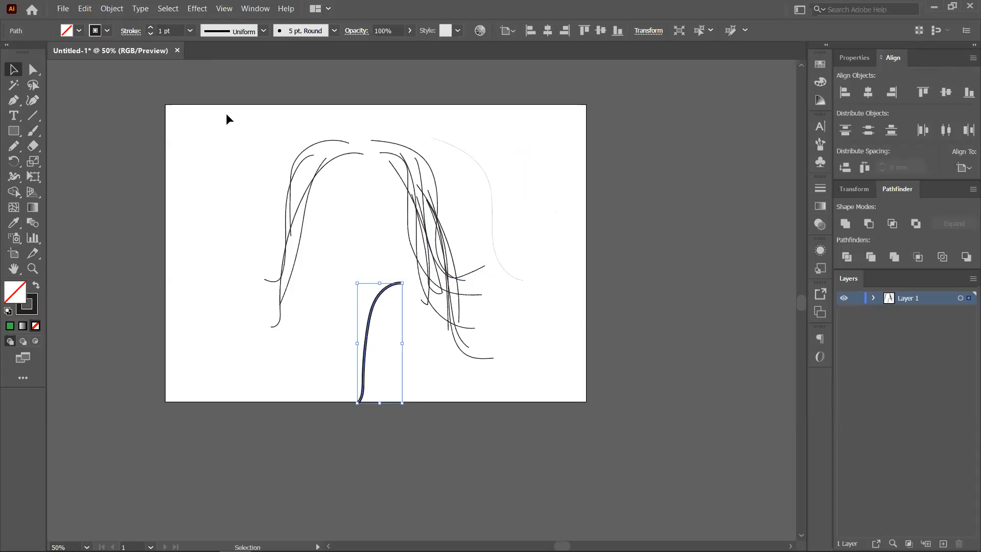
pyautogui.click(151, 34)
pyautogui.click(150, 34)
pyautogui.click(151, 34)
pyautogui.click(352, 311)
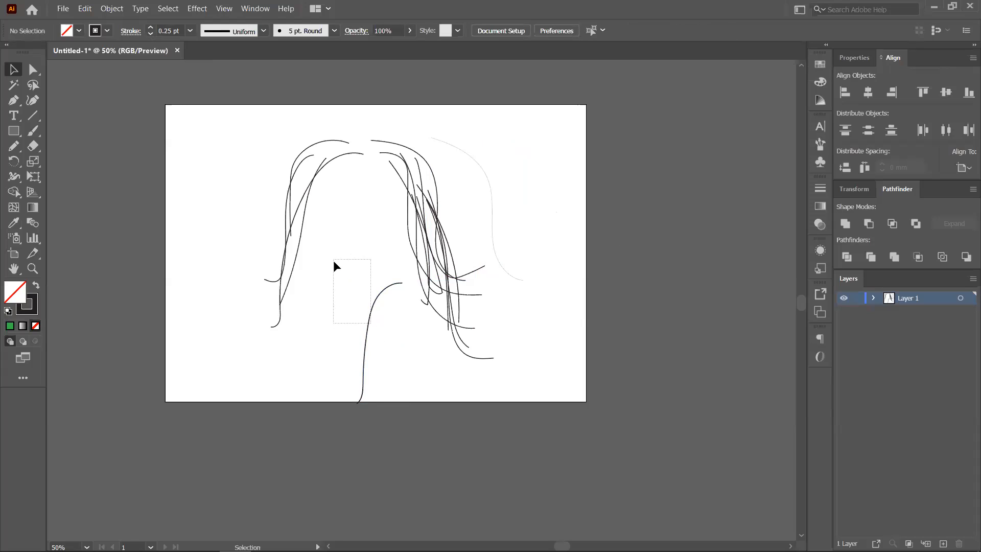
# - Set the lower curve's stroke to None
pyautogui.moveTo(333, 260); pyautogui.dragTo(385, 325)
pyautogui.click(150, 34)
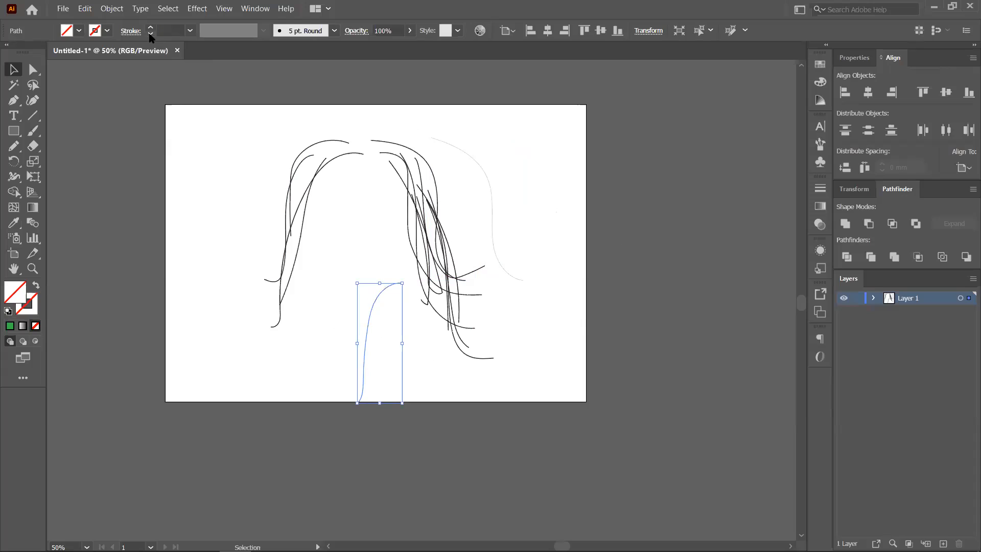
pyautogui.click(254, 182)
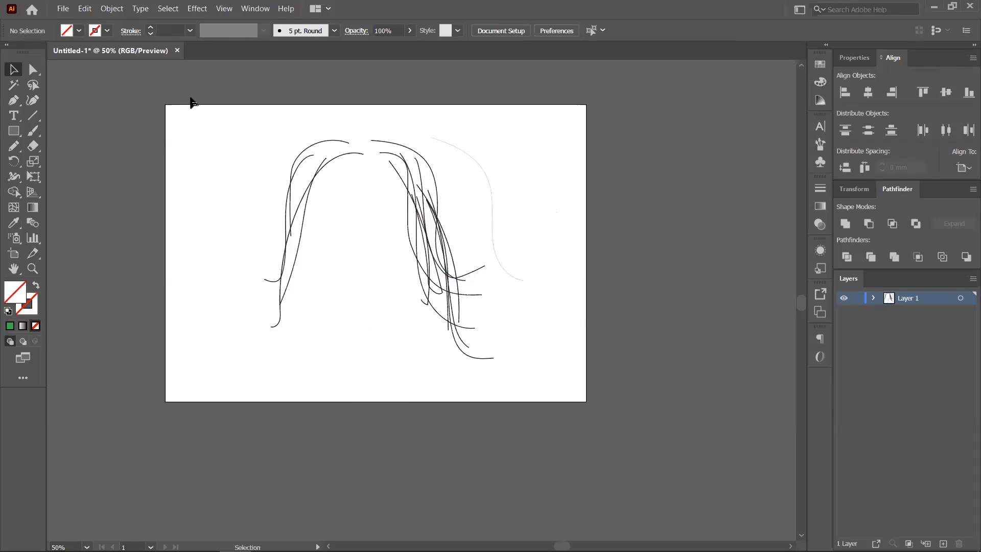
pyautogui.click(151, 29)
# - Check the invisible and faint curves, then marquee-select all the hair strokes
pyautogui.moveTo(342, 282); pyautogui.dragTo(420, 396)
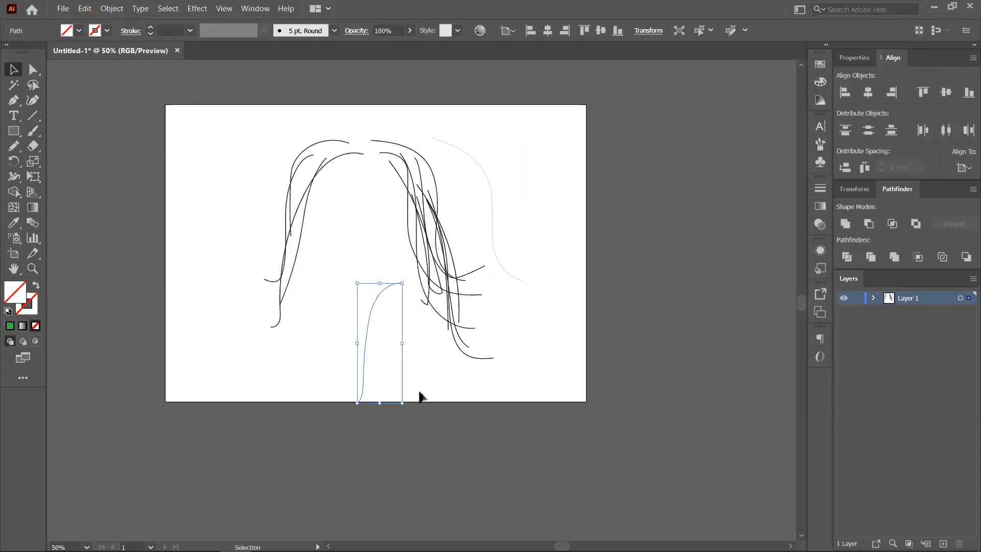
pyautogui.click(420, 390)
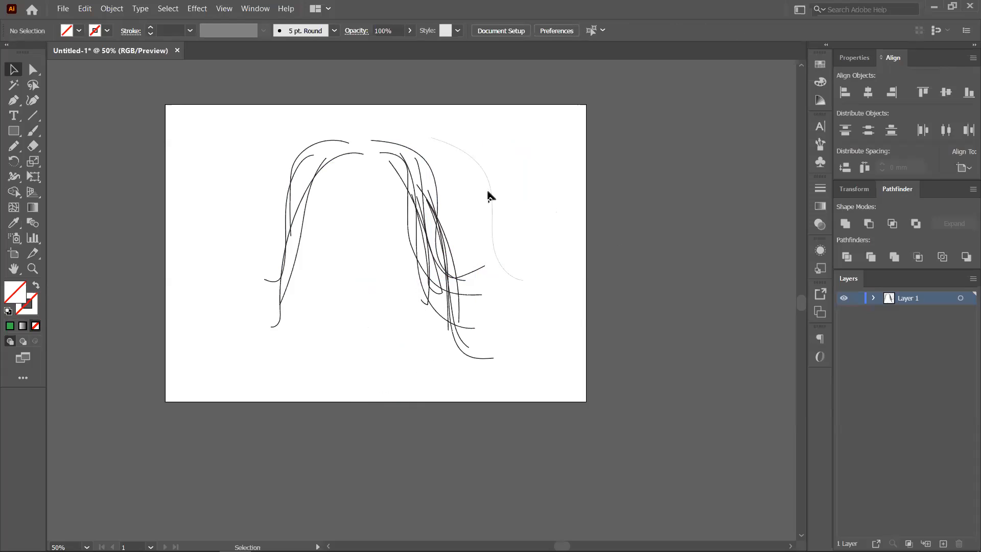
pyautogui.click(504, 191)
pyautogui.click(552, 238)
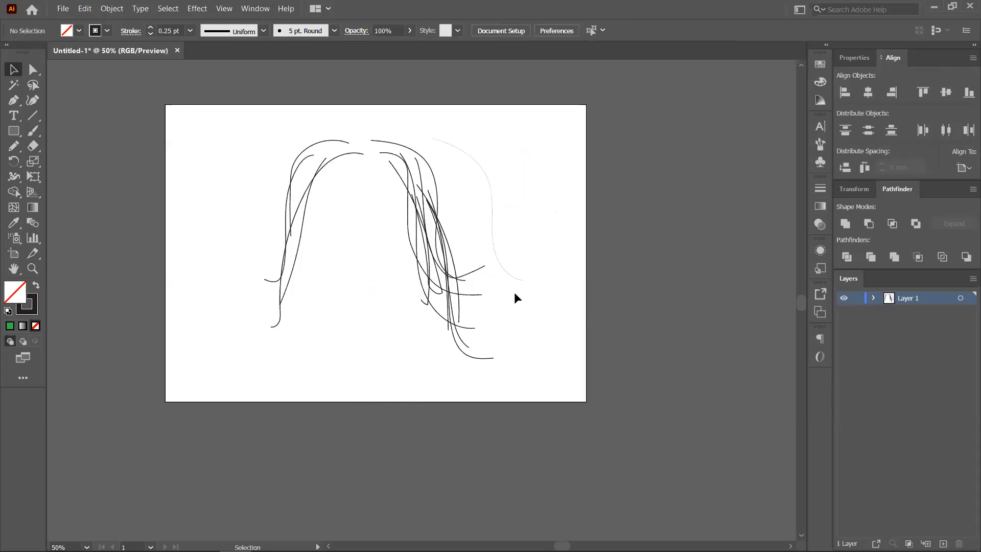
pyautogui.click(493, 245)
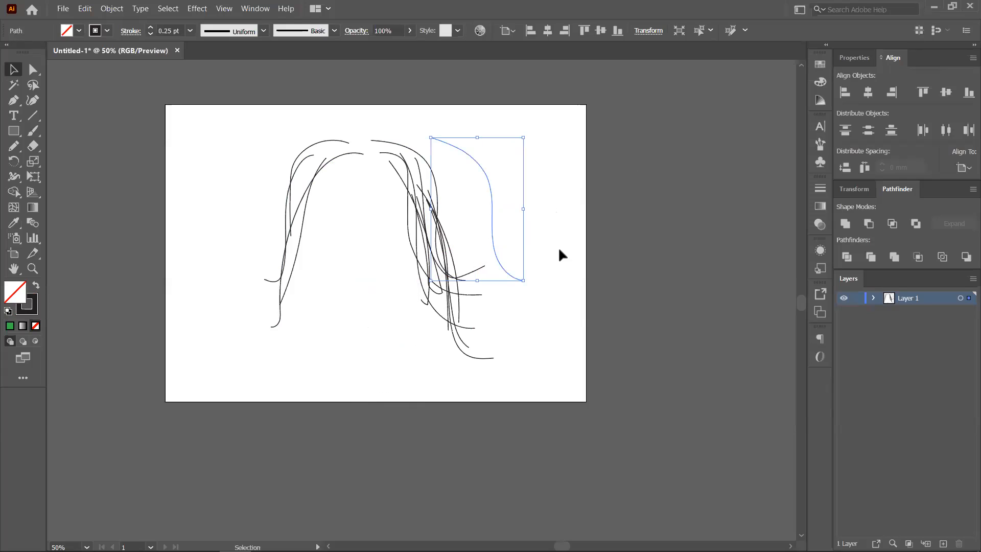
pyautogui.click(559, 250)
pyautogui.moveTo(283, 124); pyautogui.dragTo(575, 406)
# - Pencil wavy strokes on the left and right, removing the stroke drawn through the centre
pyautogui.click(13, 146)
pyautogui.moveTo(226, 185)
pyautogui.mouseDown()
pyautogui.moveTo(260, 145)
pyautogui.moveTo(227, 395)
pyautogui.mouseUp()
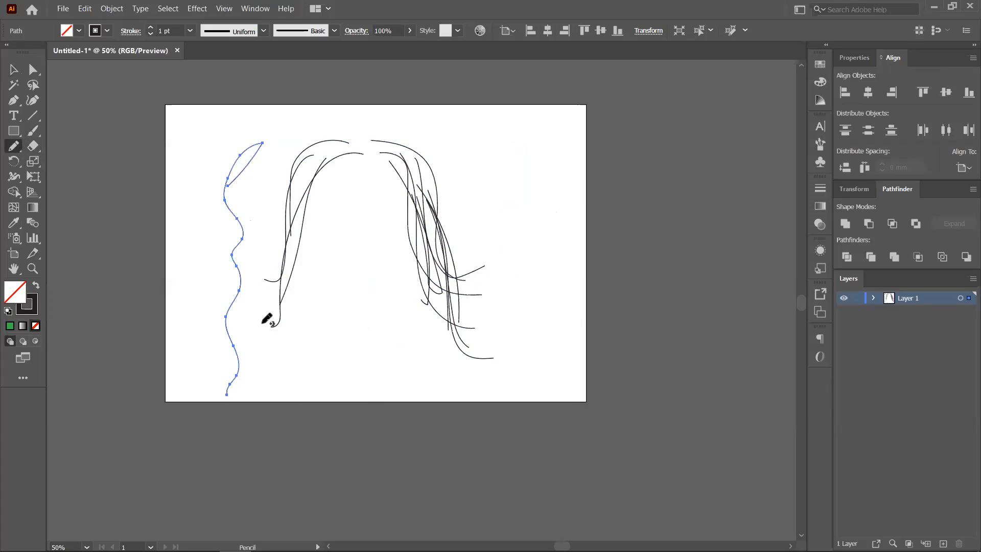
pyautogui.moveTo(450, 153)
pyautogui.mouseDown()
pyautogui.moveTo(510, 180)
pyautogui.moveTo(529, 342)
pyautogui.mouseUp()
pyautogui.moveTo(379, 228); pyautogui.dragTo(341, 429)
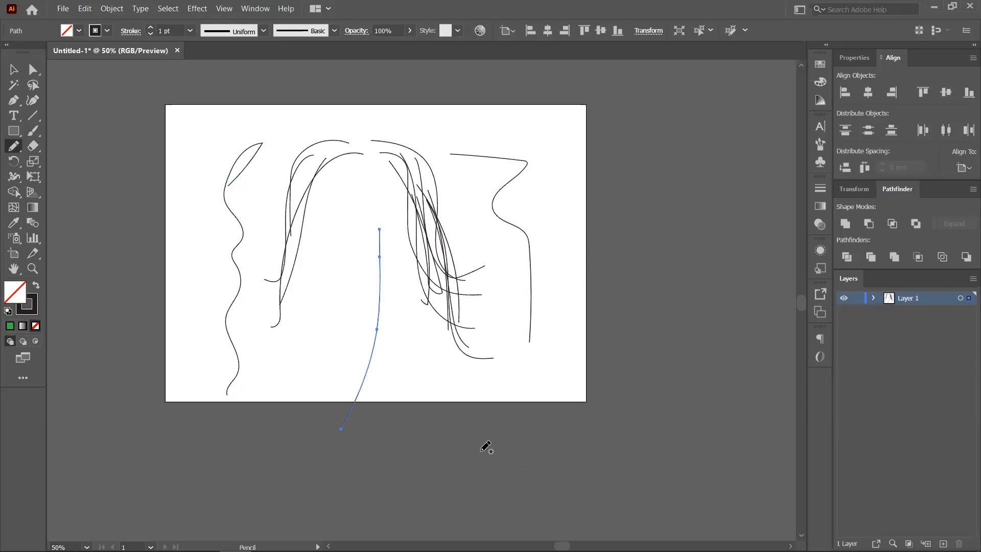
pyautogui.press('Delete')
# - Select everything on the artboard with Ctrl+A and delete it
pyautogui.press('v')
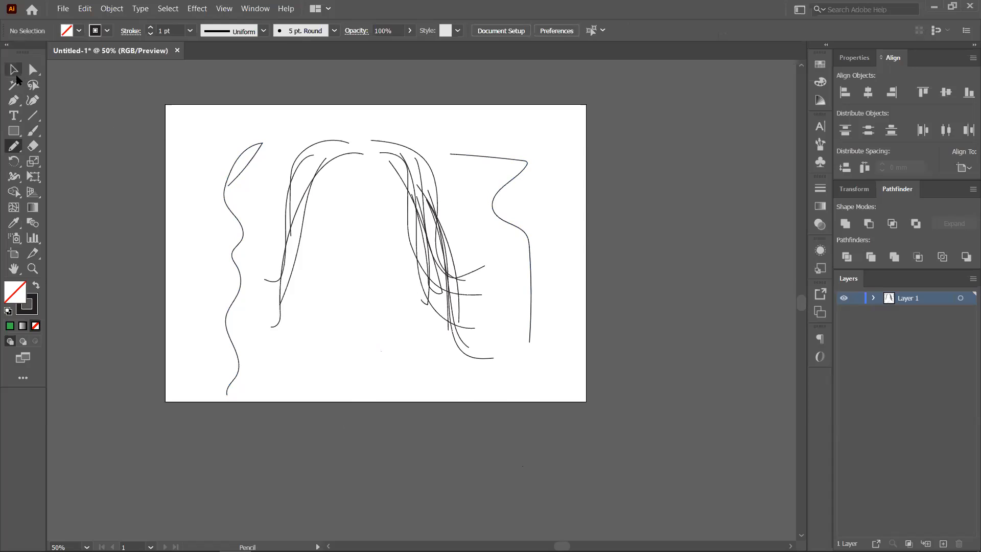
pyautogui.hotkey('ctrl', 'a')
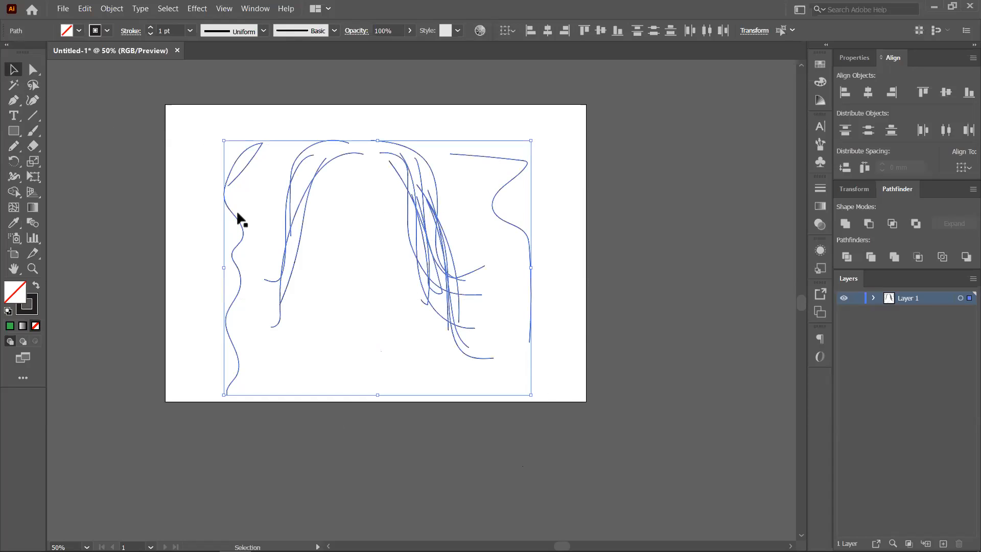
pyautogui.press('Delete')
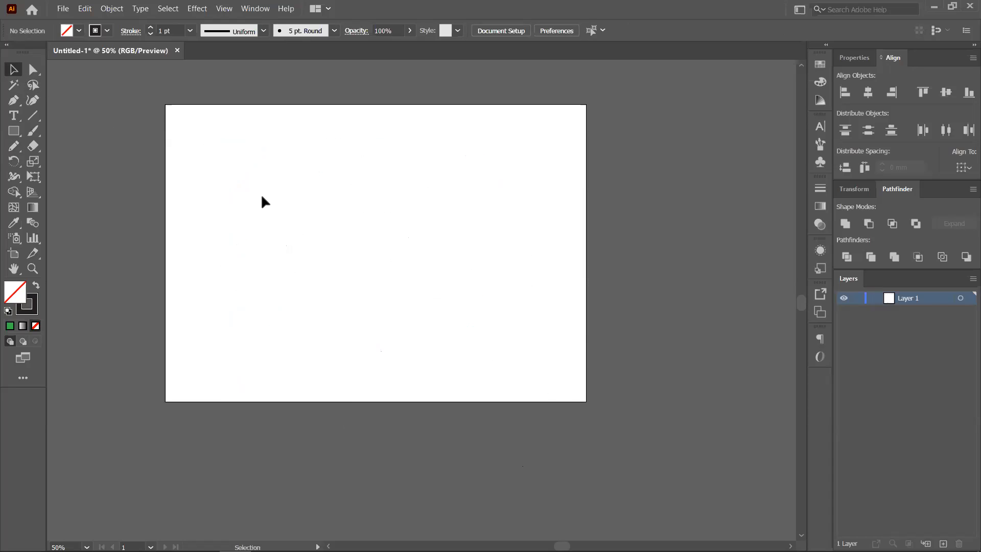
# - Pencil a zigzag path, then bring up Pencil Tool Options (Fidelity midway, close within 15 pixels)
pyautogui.click(13, 146)
pyautogui.moveTo(208, 180)
pyautogui.mouseDown()
pyautogui.moveTo(283, 162)
pyautogui.moveTo(337, 206)
pyautogui.moveTo(398, 232)
pyautogui.mouseUp()
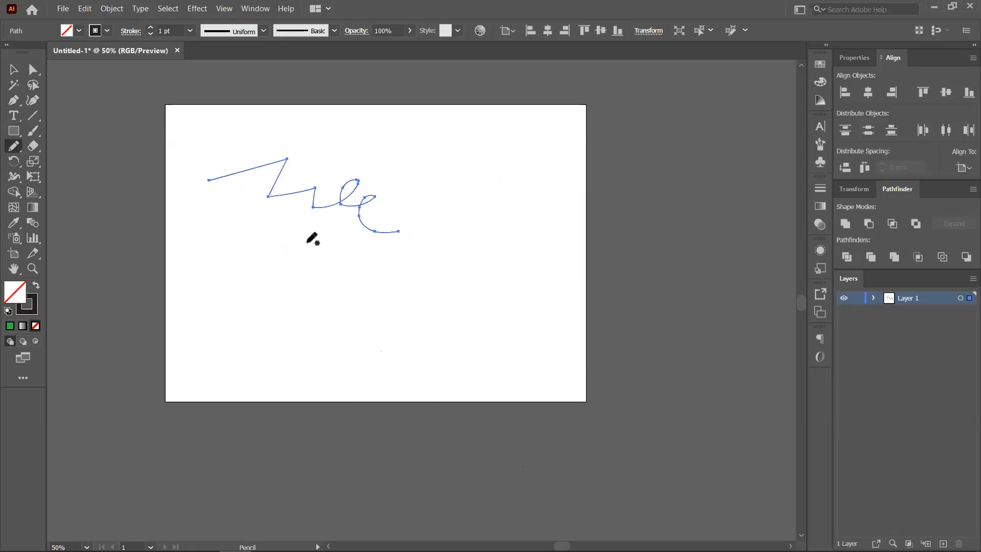
pyautogui.rightClick(308, 246)
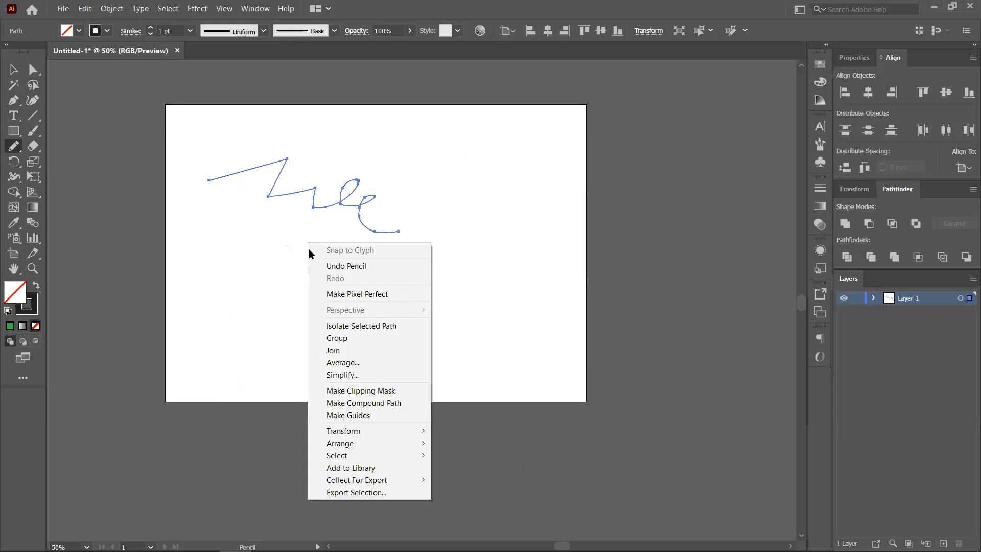
pyautogui.doubleClick(12, 146)
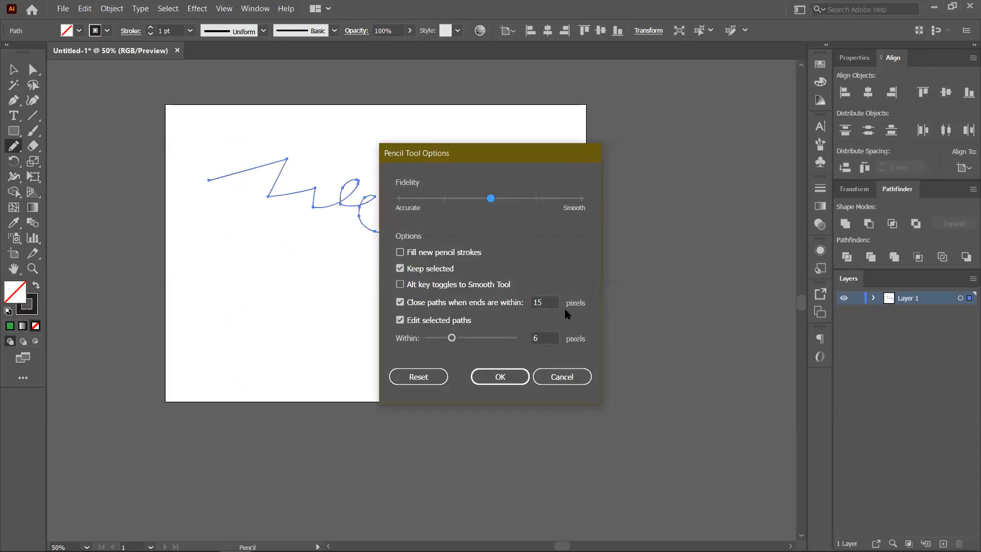
# - Cancel the pencil options, draw a test curve, and preview the Paintbrush and Line Segment options without changes
pyautogui.click(564, 379)
pyautogui.moveTo(221, 199)
pyautogui.mouseDown()
pyautogui.moveTo(258, 247)
pyautogui.moveTo(301, 234)
pyautogui.mouseUp()
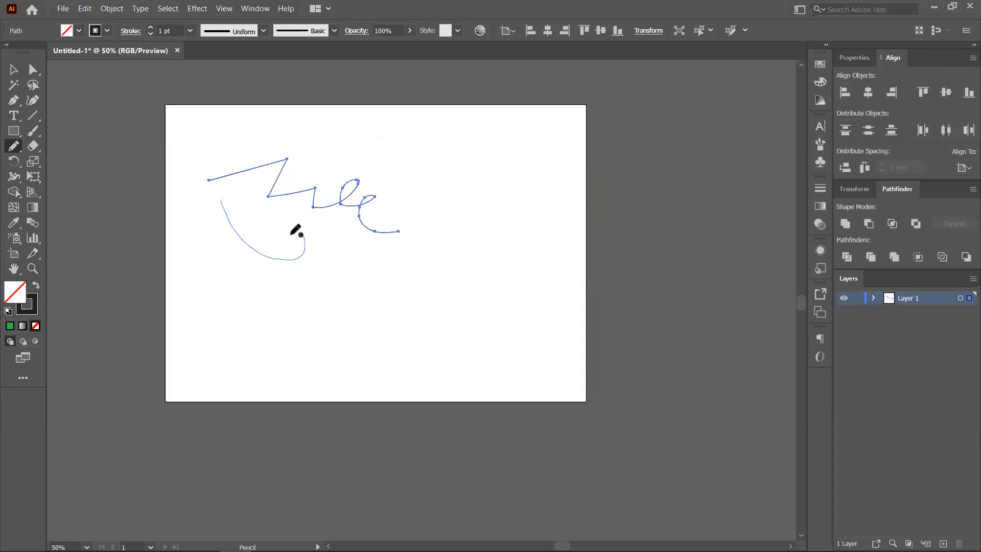
pyautogui.doubleClick(32, 129)
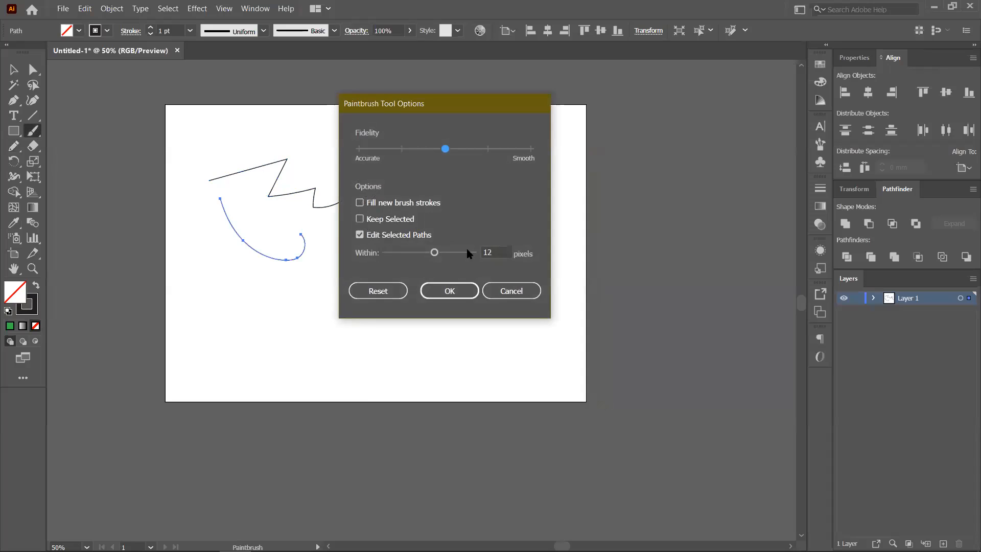
pyautogui.click(511, 290)
pyautogui.click(31, 117)
pyautogui.click(449, 200)
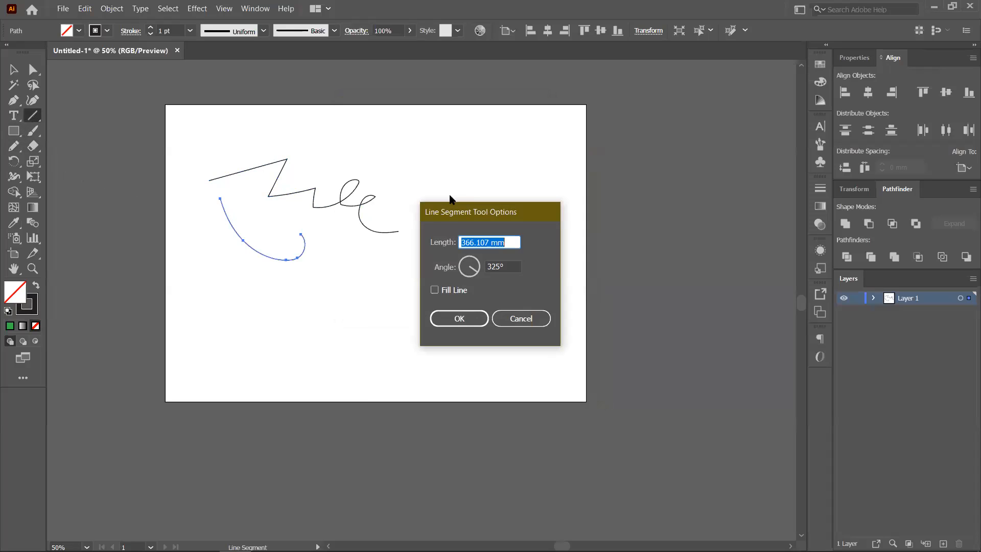
pyautogui.click(521, 320)
# - Draw and remove a long top stroke, then marquee-select all strokes and delete them
pyautogui.click(13, 147)
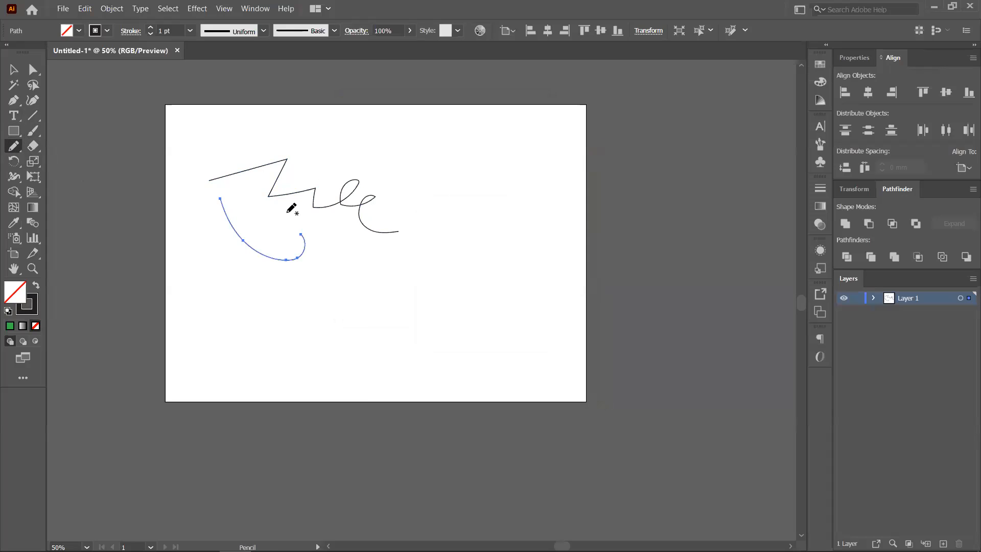
pyautogui.moveTo(217, 147); pyautogui.dragTo(529, 168)
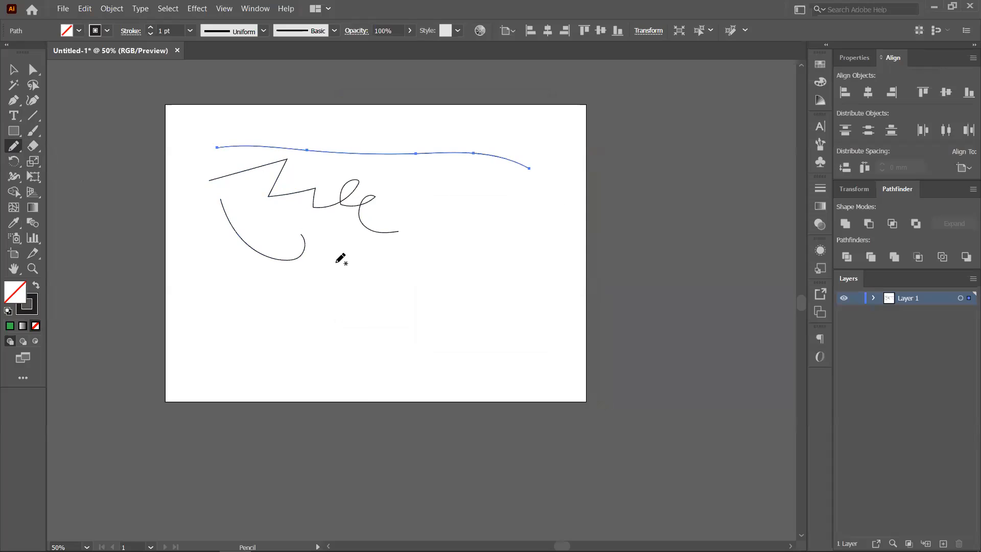
pyautogui.press('Delete')
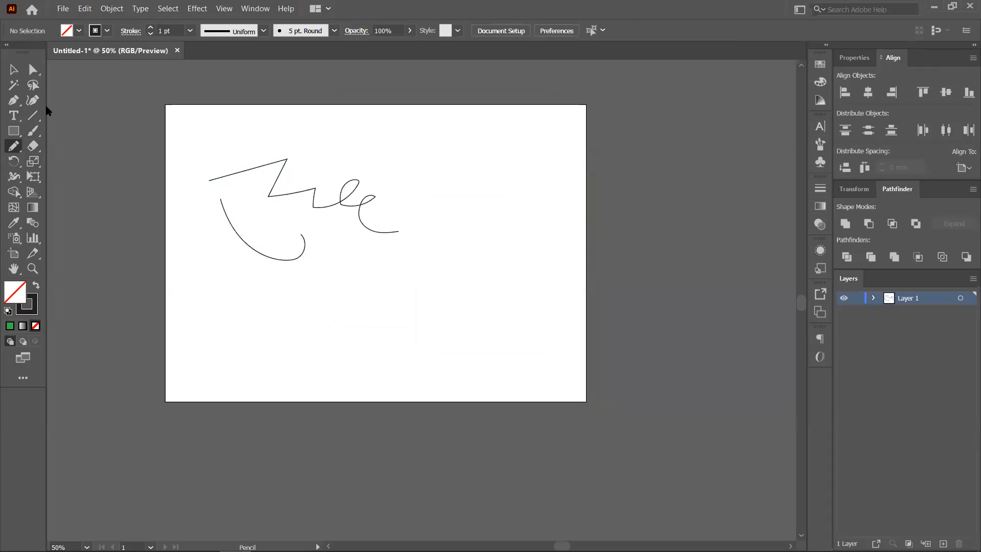
pyautogui.click(13, 69)
pyautogui.moveTo(166, 140); pyautogui.dragTo(528, 349)
pyautogui.press('Delete')
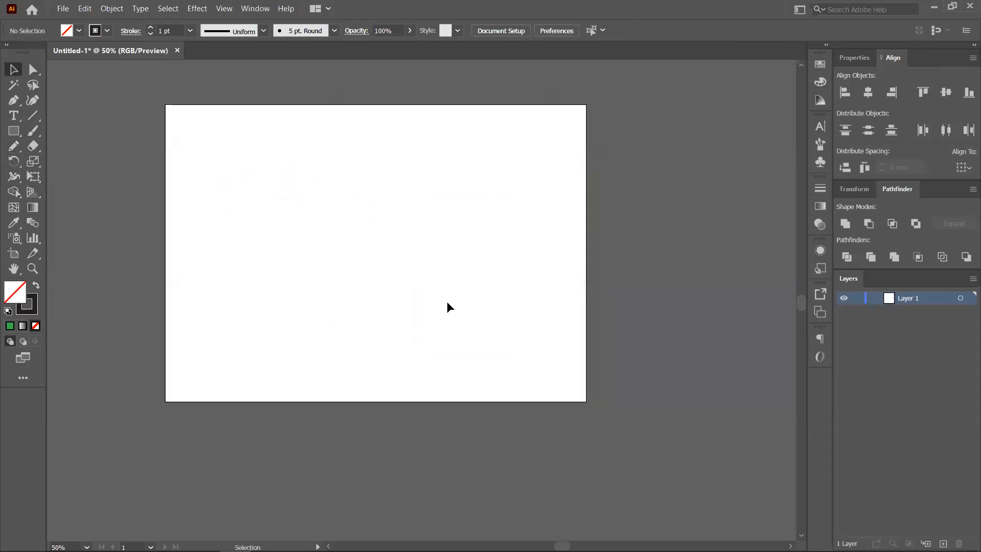
# - Pick the Pencil tool and draw three long horizontal wavy strokes across the artboard
pyautogui.click(16, 147)
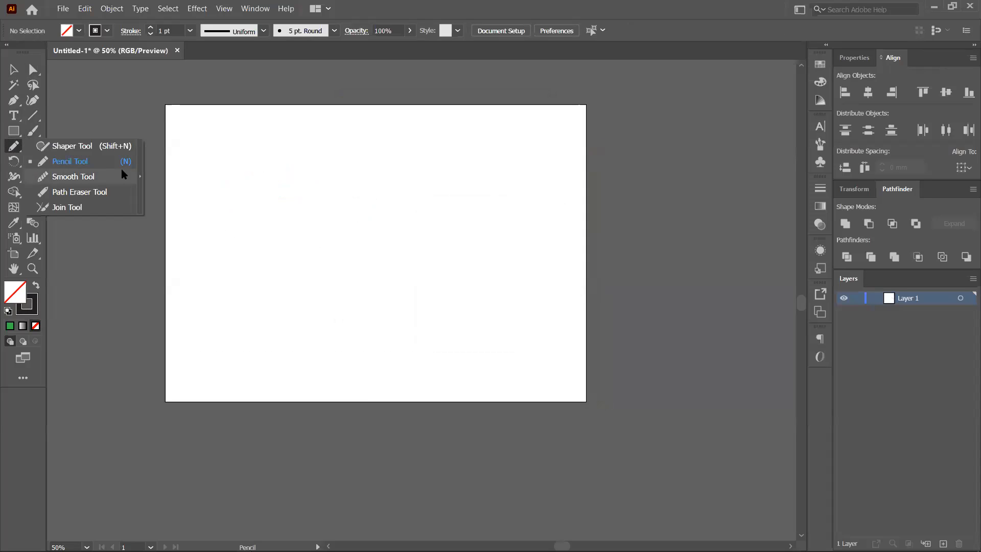
pyautogui.click(97, 160)
pyautogui.moveTo(217, 207)
pyautogui.mouseDown()
pyautogui.moveTo(335, 204)
pyautogui.moveTo(472, 221)
pyautogui.moveTo(547, 202)
pyautogui.mouseUp()
pyautogui.moveTo(197, 255)
pyautogui.mouseDown()
pyautogui.moveTo(291, 252)
pyautogui.moveTo(527, 275)
pyautogui.mouseUp()
pyautogui.moveTo(224, 151)
pyautogui.mouseDown()
pyautogui.moveTo(269, 140)
pyautogui.moveTo(513, 163)
pyautogui.mouseUp()
pyautogui.moveTo(14, 146); pyautogui.dragTo(77, 177)
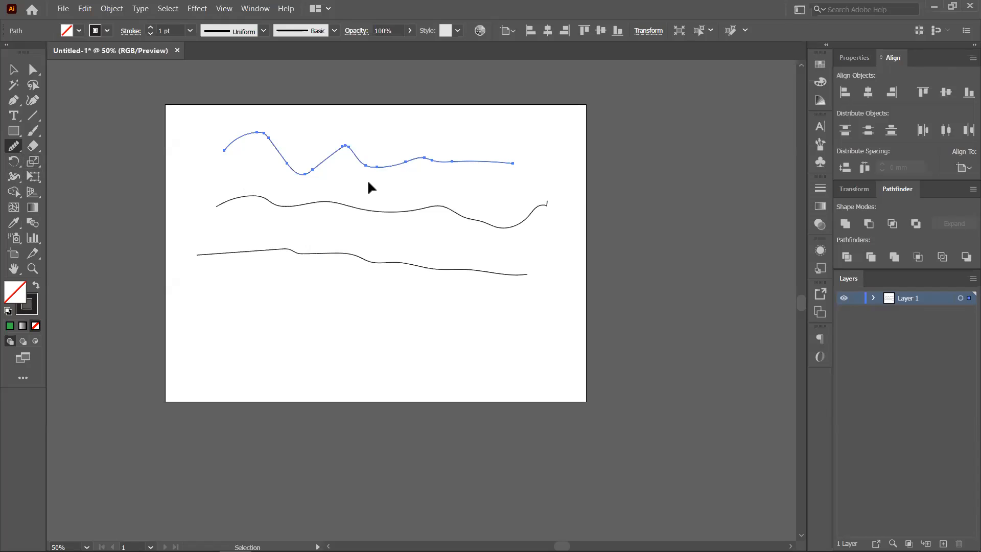
# - Smooth the top wavy stroke with repeated Smooth tool passes along its peaks and troughs
pyautogui.scroll(2, 370, 182)
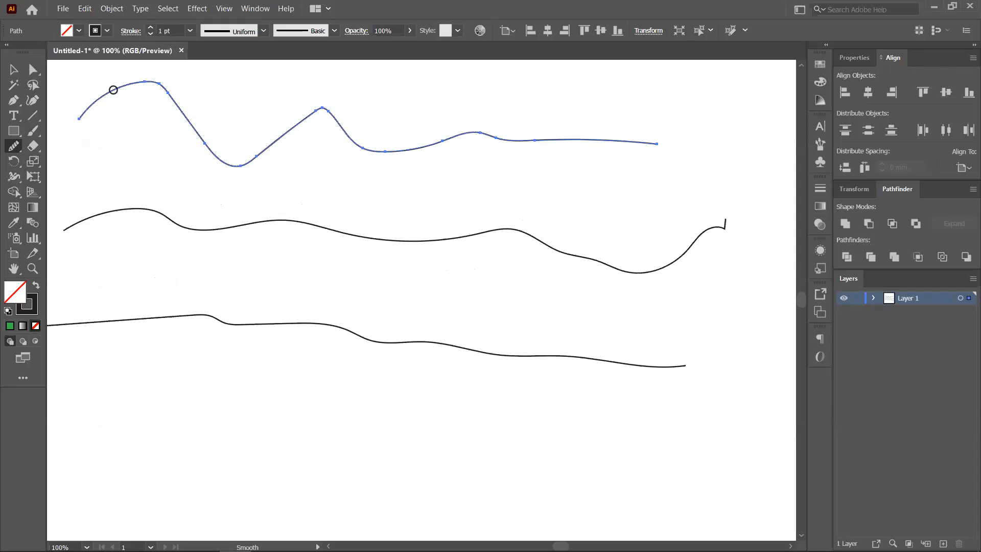
pyautogui.moveTo(186, 125)
pyautogui.mouseDown()
pyautogui.moveTo(242, 164)
pyautogui.moveTo(142, 83)
pyautogui.moveTo(162, 90)
pyautogui.moveTo(216, 152)
pyautogui.moveTo(267, 145)
pyautogui.moveTo(327, 119)
pyautogui.moveTo(302, 125)
pyautogui.moveTo(333, 107)
pyautogui.moveTo(378, 155)
pyautogui.mouseUp()
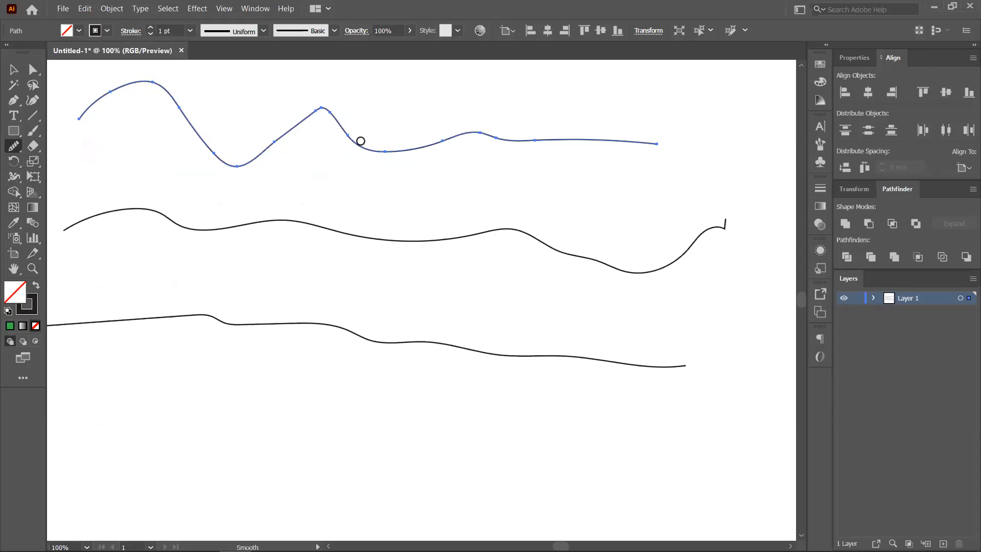
pyautogui.moveTo(350, 138)
pyautogui.mouseDown()
pyautogui.moveTo(373, 147)
pyautogui.moveTo(490, 127)
pyautogui.moveTo(652, 139)
pyautogui.mouseUp()
pyautogui.moveTo(504, 136)
pyautogui.mouseDown()
pyautogui.moveTo(383, 150)
pyautogui.moveTo(299, 112)
pyautogui.mouseUp()
pyautogui.moveTo(361, 141)
pyautogui.mouseDown()
pyautogui.moveTo(294, 125)
pyautogui.moveTo(215, 154)
pyautogui.mouseUp()
pyautogui.moveTo(281, 128); pyautogui.dragTo(450, 161)
pyautogui.moveTo(356, 138)
pyautogui.mouseDown()
pyautogui.moveTo(476, 128)
pyautogui.moveTo(570, 157)
pyautogui.mouseUp()
pyautogui.moveTo(415, 152); pyautogui.dragTo(555, 137)
pyautogui.moveTo(449, 144)
pyautogui.mouseDown()
pyautogui.moveTo(560, 143)
pyautogui.moveTo(528, 134)
pyautogui.moveTo(582, 141)
pyautogui.moveTo(566, 145)
pyautogui.mouseUp()
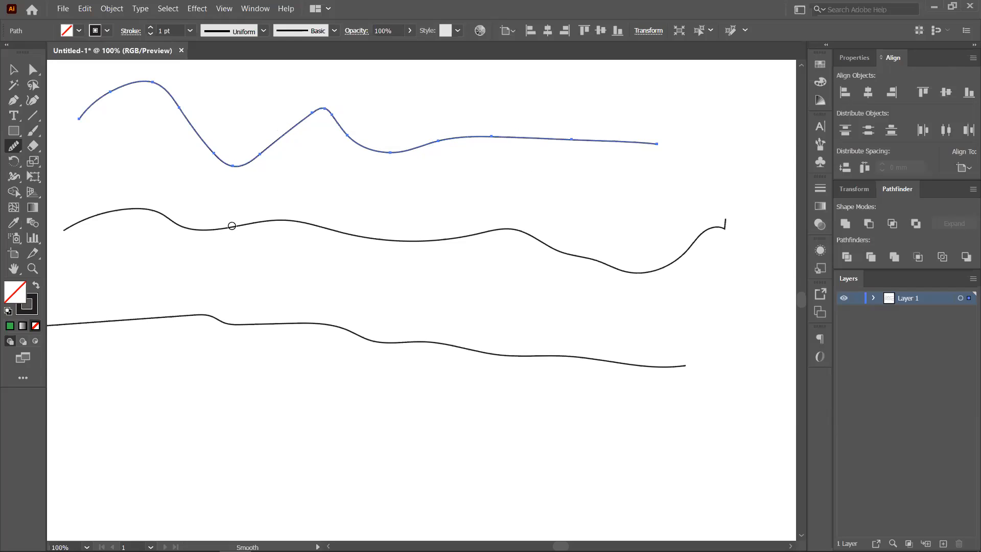
# - Smooth the middle stroke, then pan down and smooth the bottom stroke into an even curve
pyautogui.keyDown('ctrl'); pyautogui.click(232, 225); pyautogui.keyUp('ctrl')
pyautogui.moveTo(177, 219)
pyautogui.mouseDown()
pyautogui.moveTo(218, 229)
pyautogui.moveTo(299, 222)
pyautogui.moveTo(531, 238)
pyautogui.mouseUp()
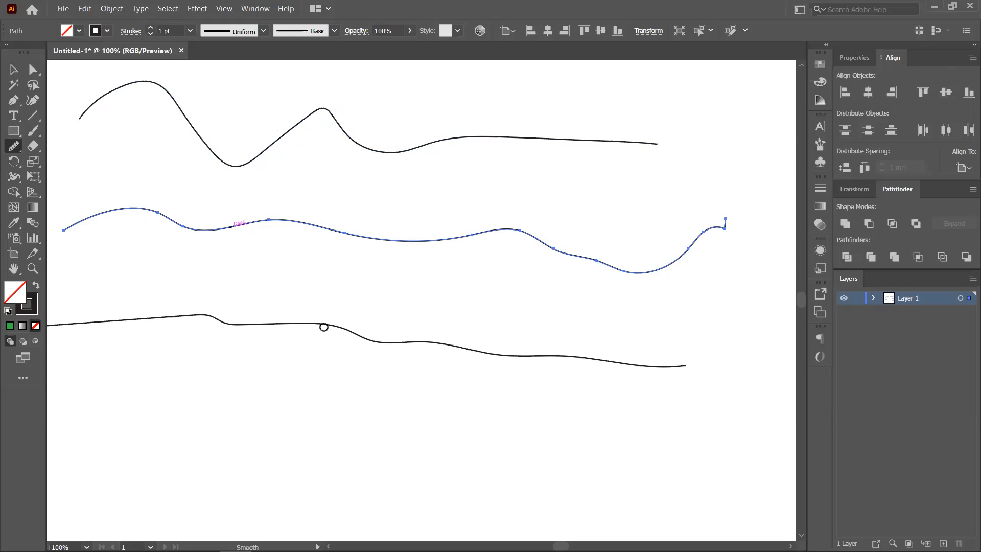
pyautogui.keyDown('ctrl'); pyautogui.click(351, 333); pyautogui.keyUp('ctrl')
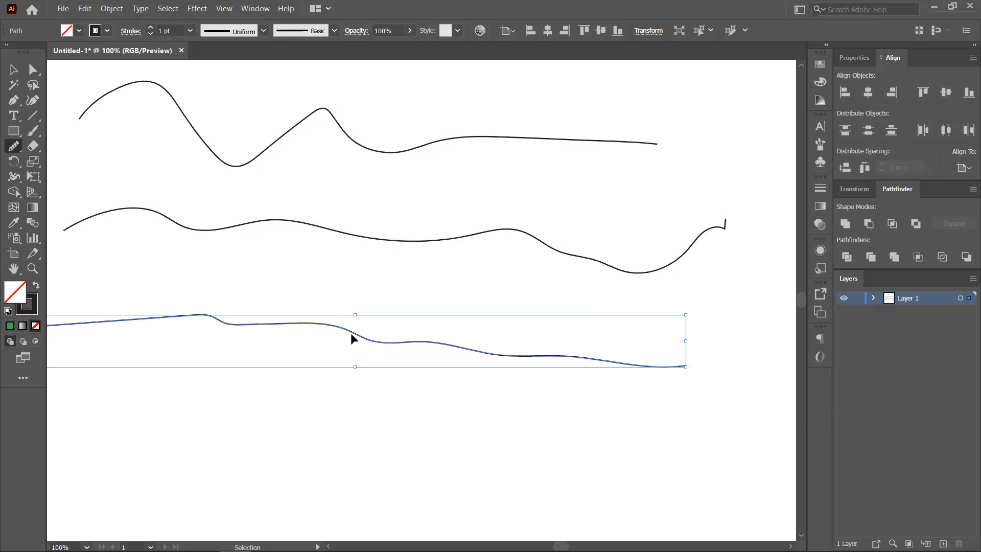
pyautogui.moveTo(291, 284); pyautogui.dragTo(405, 234)
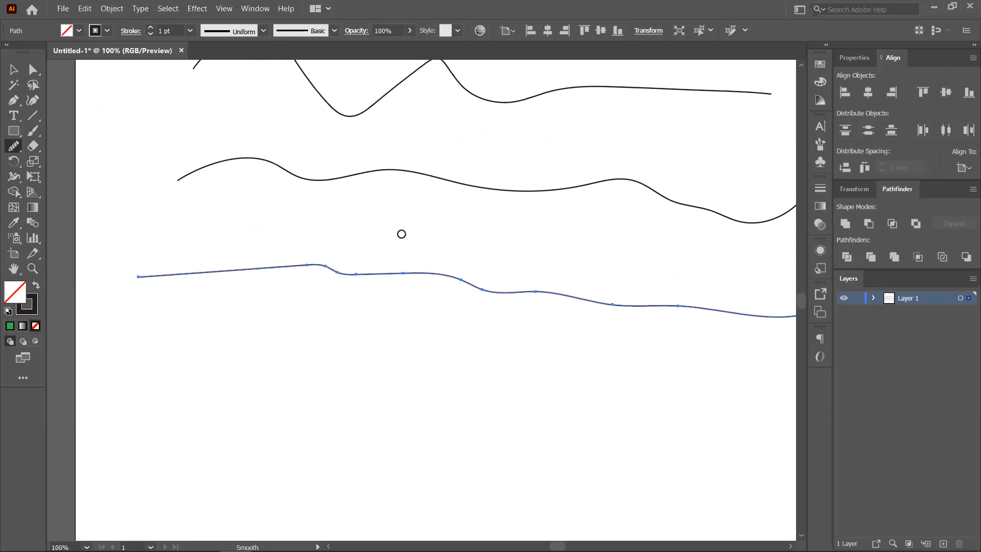
pyautogui.moveTo(317, 262); pyautogui.dragTo(775, 310)
pyautogui.moveTo(774, 310); pyautogui.dragTo(52, 278)
pyautogui.moveTo(243, 271)
pyautogui.mouseDown()
pyautogui.moveTo(559, 287)
pyautogui.moveTo(707, 318)
pyautogui.mouseUp()
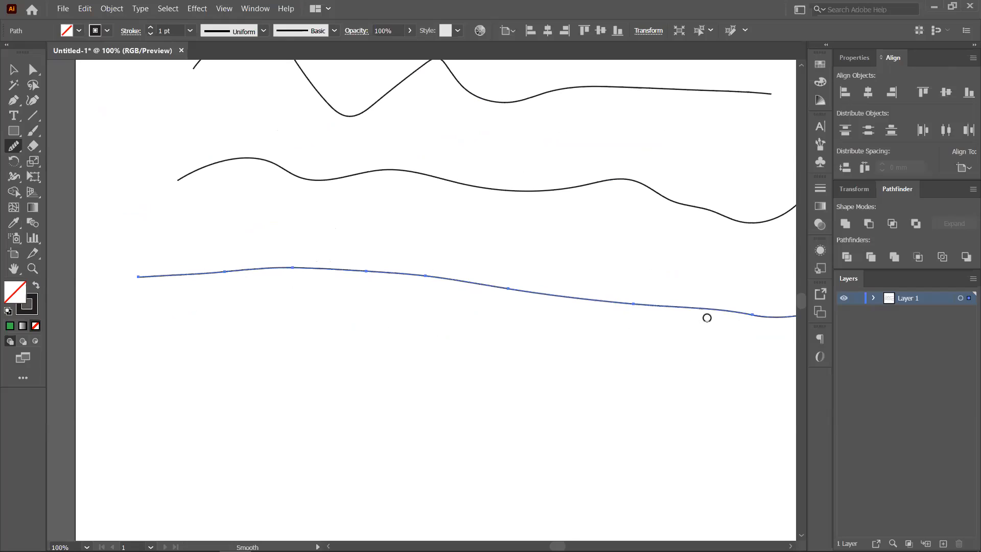
# - Confirm the Smooth tool options, then Ctrl-select the middle stroke and smooth it further
pyautogui.doubleClick(15, 147)
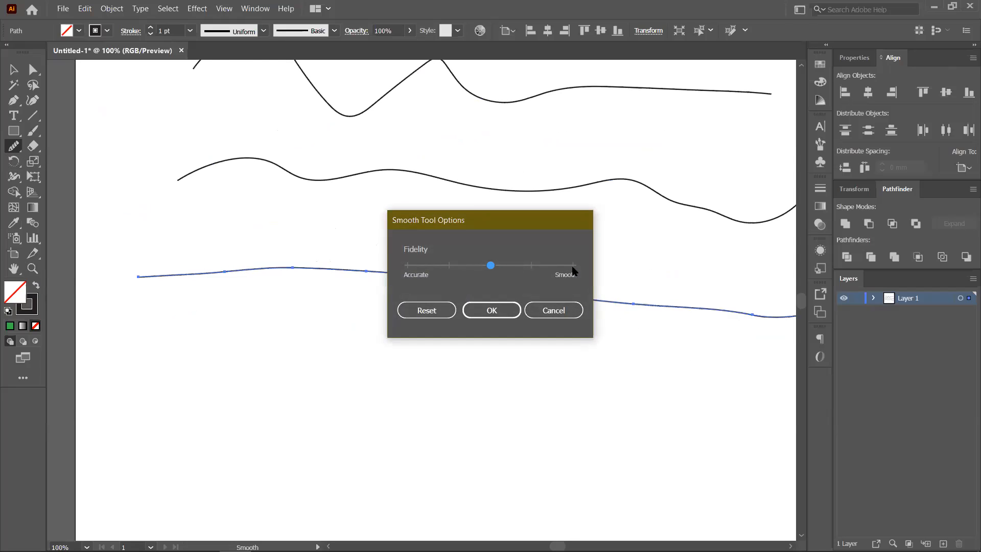
pyautogui.click(491, 309)
pyautogui.press('ctrl')
pyautogui.keyDown('ctrl'); pyautogui.click(252, 162); pyautogui.keyUp('ctrl')
pyautogui.moveTo(219, 164)
pyautogui.mouseDown()
pyautogui.moveTo(318, 180)
pyautogui.moveTo(647, 190)
pyautogui.mouseUp()
pyautogui.moveTo(309, 177)
pyautogui.mouseDown()
pyautogui.moveTo(458, 179)
pyautogui.moveTo(441, 171)
pyautogui.moveTo(633, 189)
pyautogui.moveTo(744, 215)
pyautogui.mouseUp()
pyautogui.moveTo(632, 193); pyautogui.dragTo(572, 185)
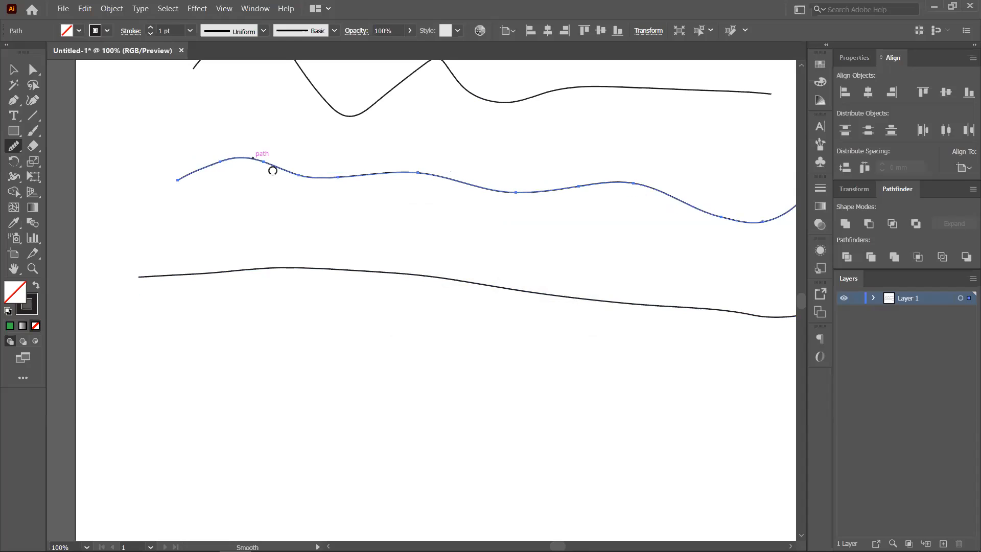
# - Reset the smoothing fidelity to its default, zoom back out and deselect the stroke
pyautogui.doubleClick(14, 146)
pyautogui.click(450, 309)
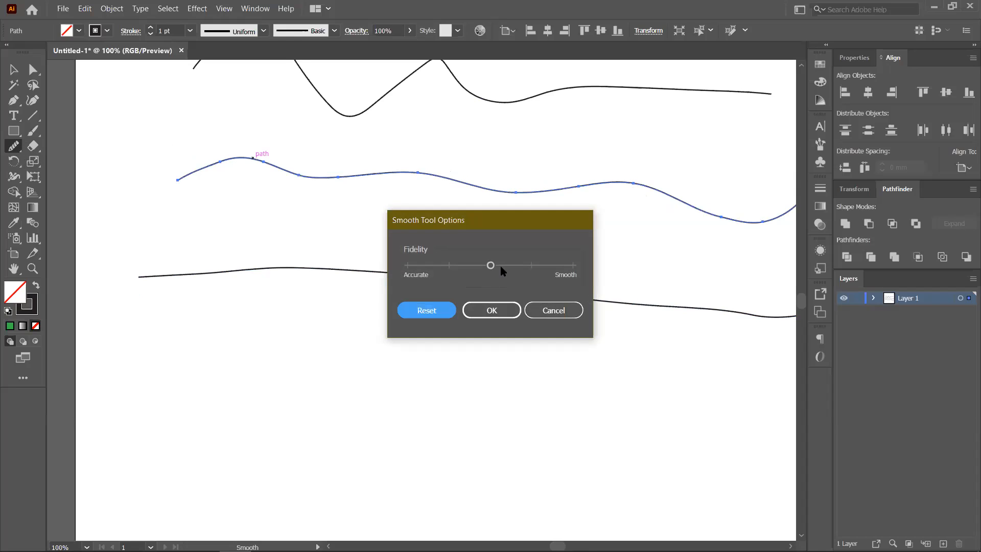
pyautogui.click(492, 310)
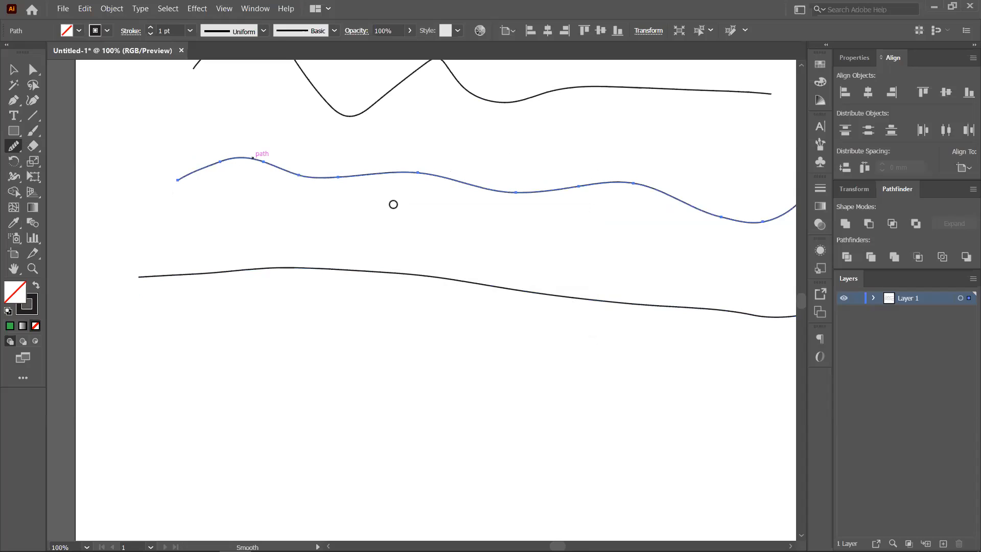
pyautogui.scroll(-2, 393, 205)
pyautogui.hscroll(3, 431, 226)
pyautogui.click(14, 69)
pyautogui.click(169, 86)
pyautogui.click(13, 146)
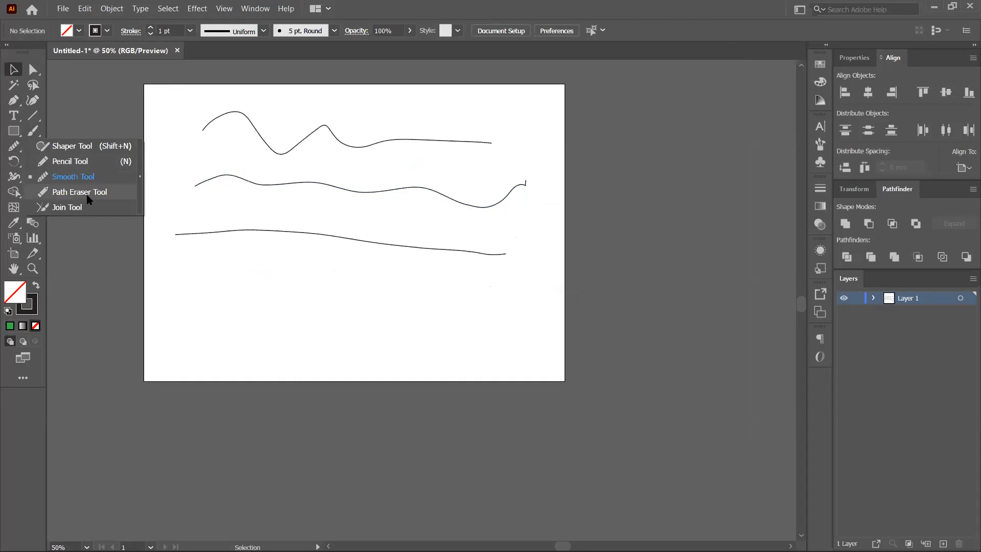
# - Erase two sections of the middle stroke with the Path Eraser tool
pyautogui.click(72, 193)
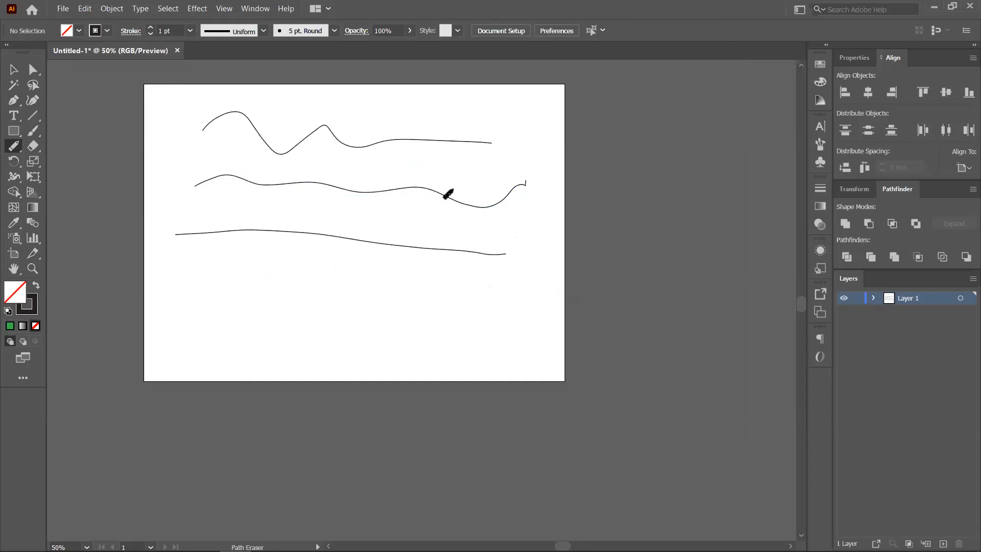
pyautogui.keyDown('ctrl'); pyautogui.click(365, 191); pyautogui.keyUp('ctrl')
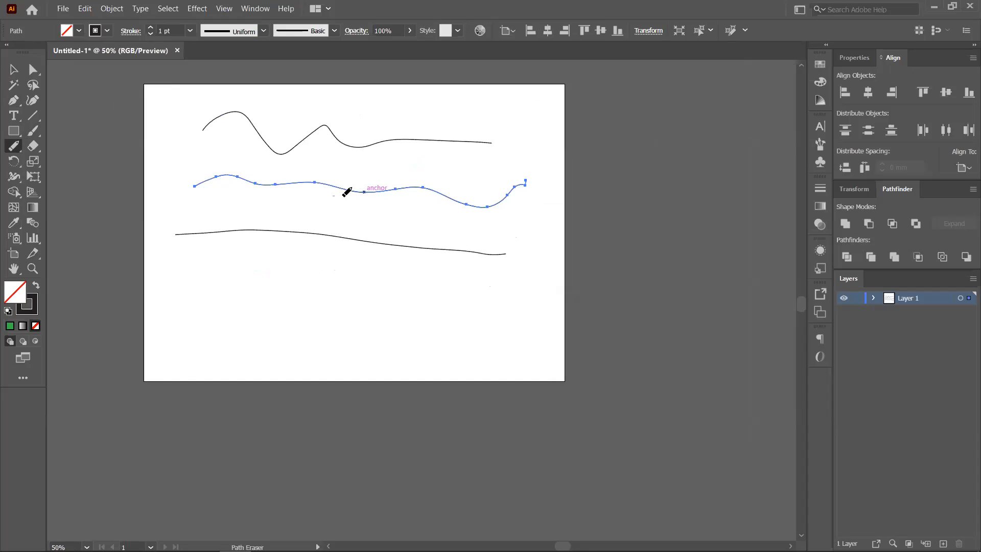
pyautogui.moveTo(428, 194); pyautogui.dragTo(474, 200)
pyautogui.moveTo(373, 192); pyautogui.dragTo(280, 181)
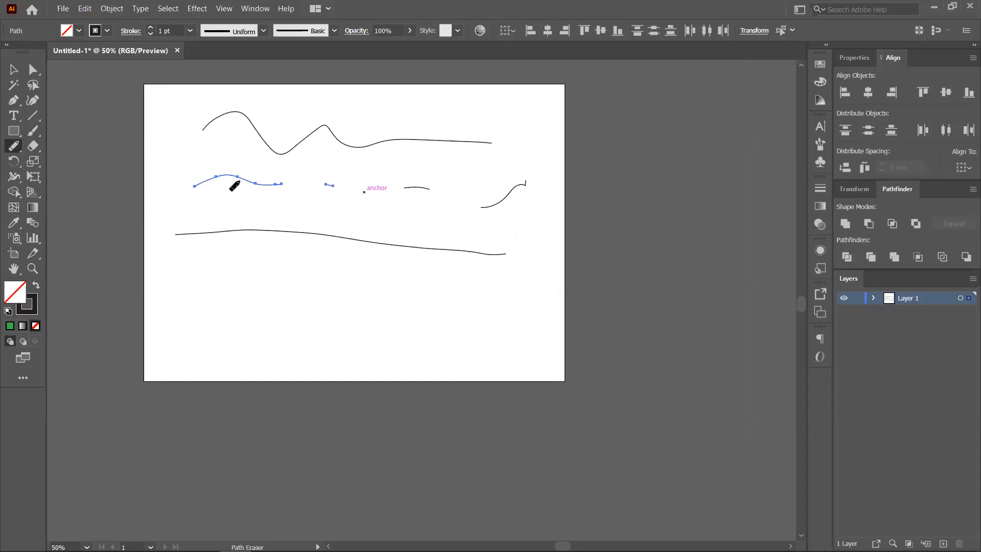
# - With the Selection tool, click each of the four resulting pieces of the middle stroke
pyautogui.click(13, 69)
pyautogui.click(225, 292)
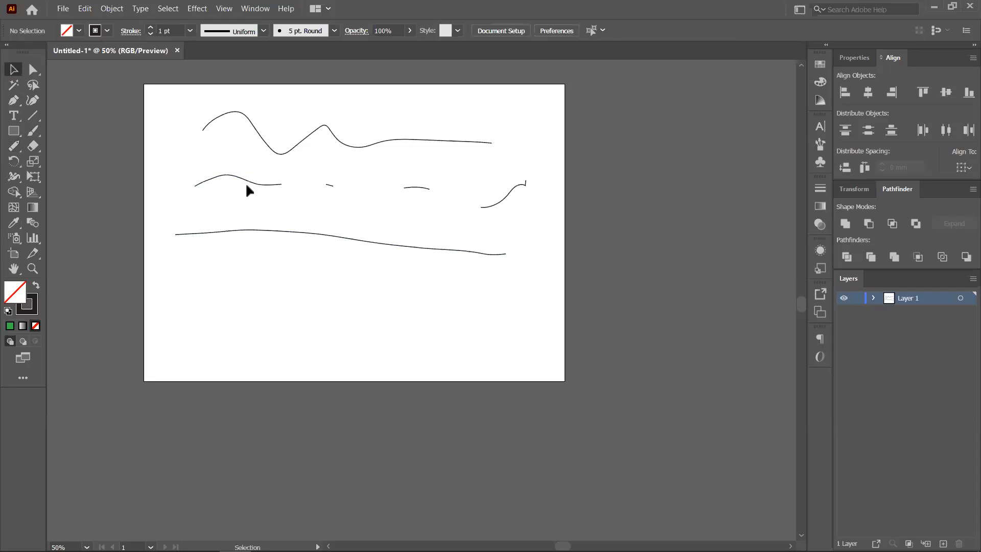
pyautogui.click(247, 184)
pyautogui.click(331, 186)
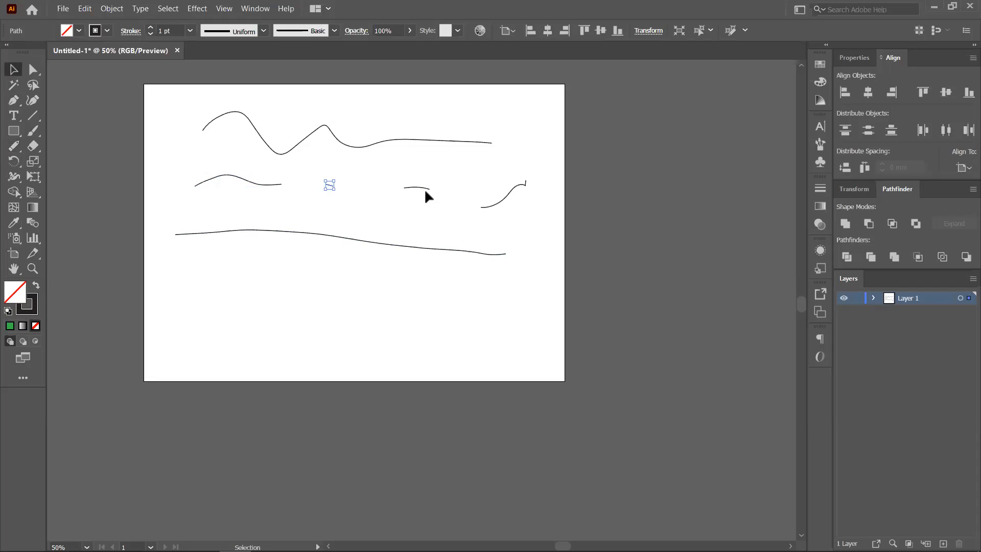
pyautogui.click(422, 190)
pyautogui.click(510, 193)
# - Draw a square below the strokes and erase its right edge with the Path Eraser
pyautogui.click(15, 133)
pyautogui.moveTo(235, 260); pyautogui.dragTo(298, 322)
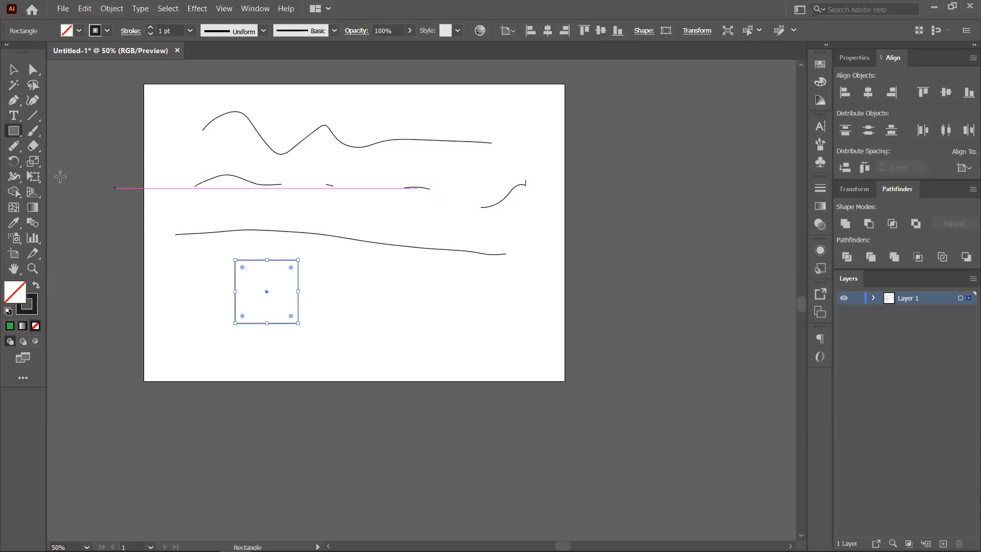
pyautogui.click(14, 148)
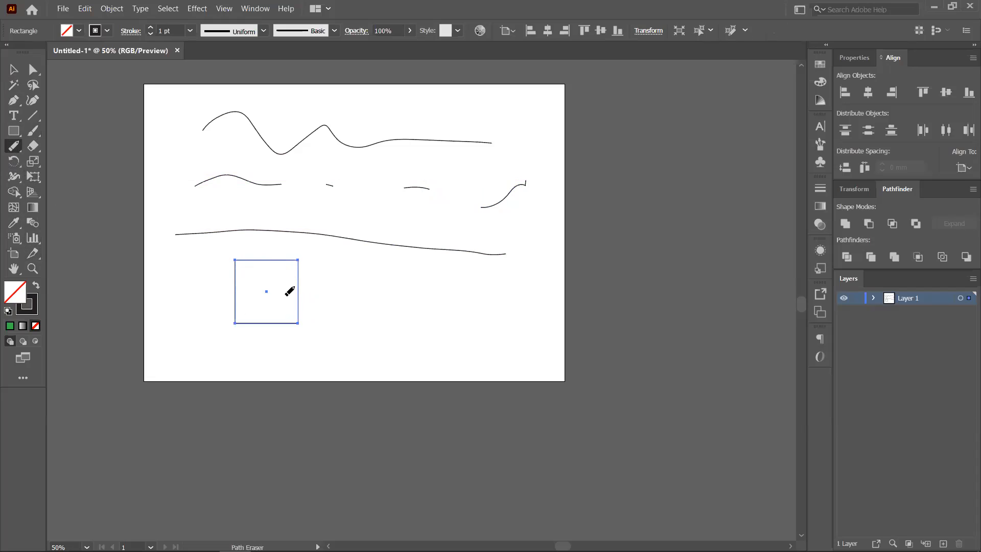
pyautogui.moveTo(299, 270); pyautogui.dragTo(297, 313)
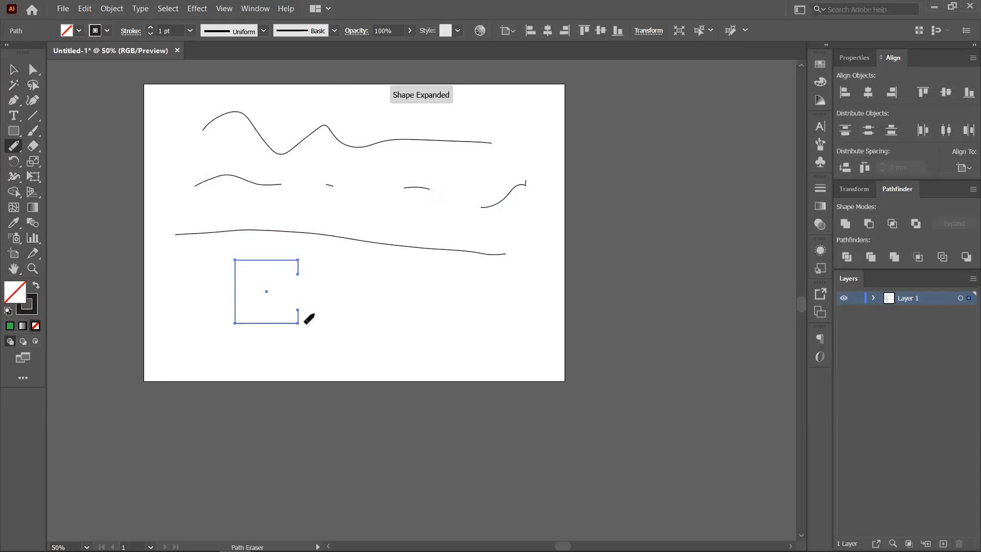
# - Erase parts of the rectangle's left and top edges, then undo twice to restore it
pyautogui.scroll(2, 301, 304)
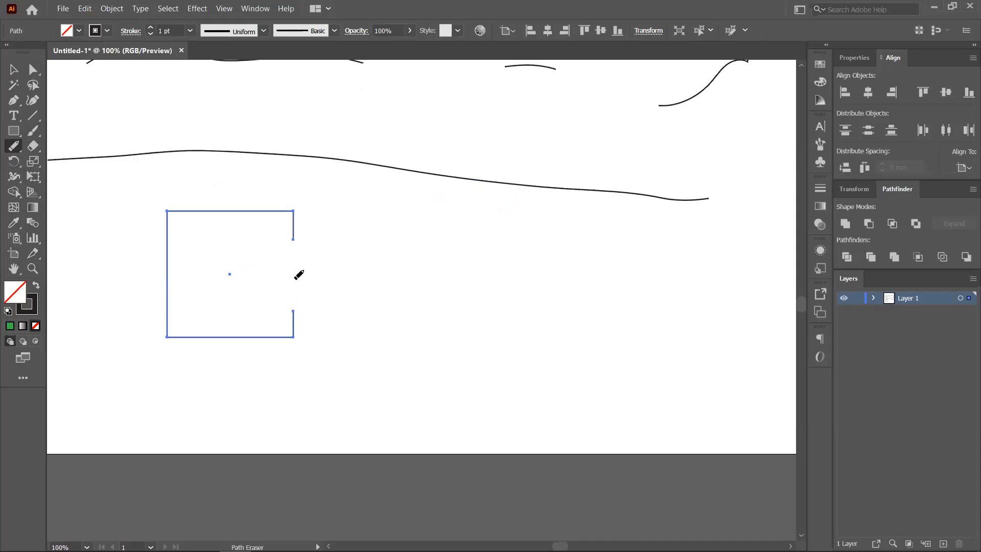
pyautogui.moveTo(167, 238); pyautogui.dragTo(168, 301)
pyautogui.moveTo(205, 201)
pyautogui.mouseDown()
pyautogui.moveTo(281, 211)
pyautogui.moveTo(204, 209)
pyautogui.moveTo(245, 228)
pyautogui.moveTo(221, 211)
pyautogui.moveTo(280, 210)
pyautogui.mouseUp()
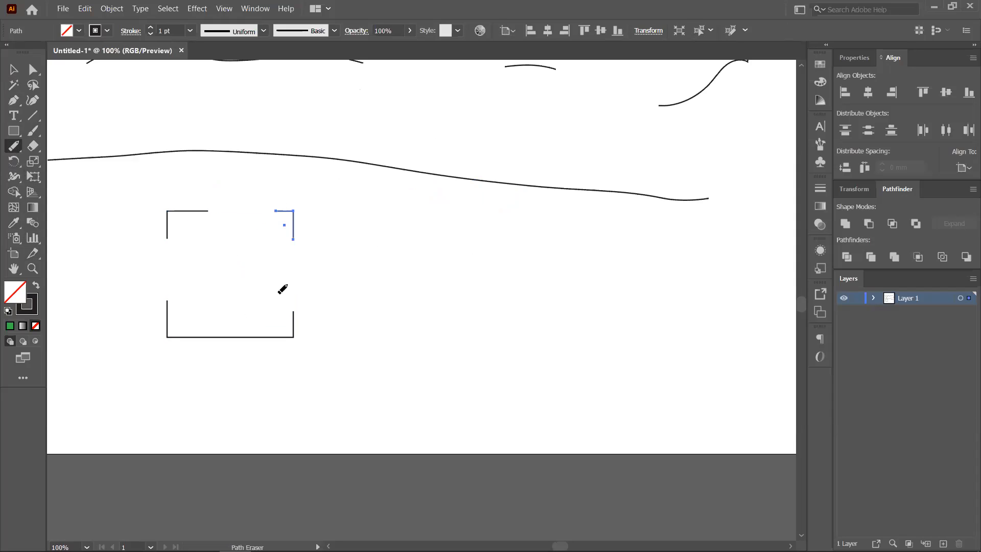
pyautogui.hotkey('ctrl', 'z')
pyautogui.hotkey('ctrl', 'z')
pyautogui.hotkey('ctrl', 'z')
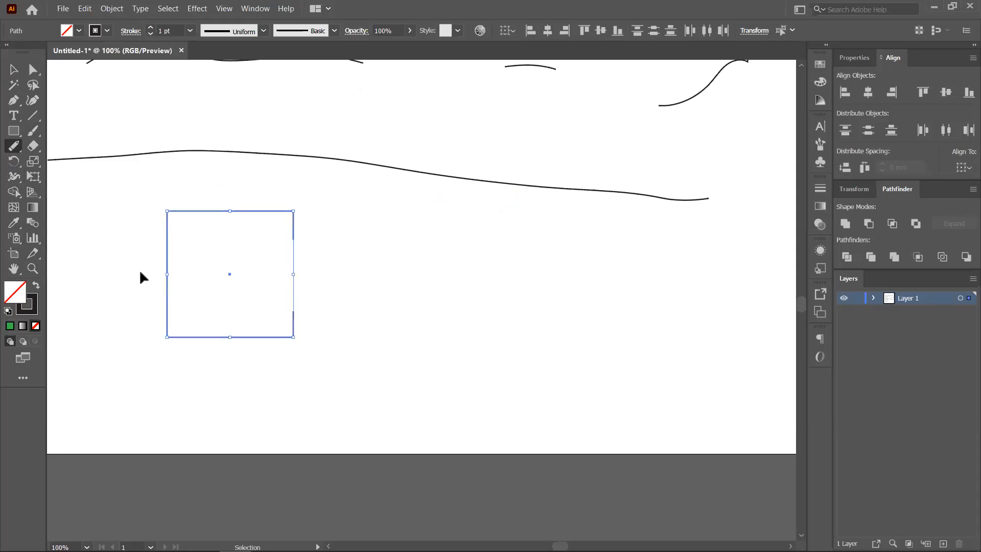
pyautogui.hotkey('ctrl', 'z')
pyautogui.hotkey('ctrl', 'z')
# - Erase a horizontal band and then a vertical band through the rectangle, splitting it into four pieces
pyautogui.click(33, 147)
pyautogui.moveTo(149, 251); pyautogui.dragTo(372, 251)
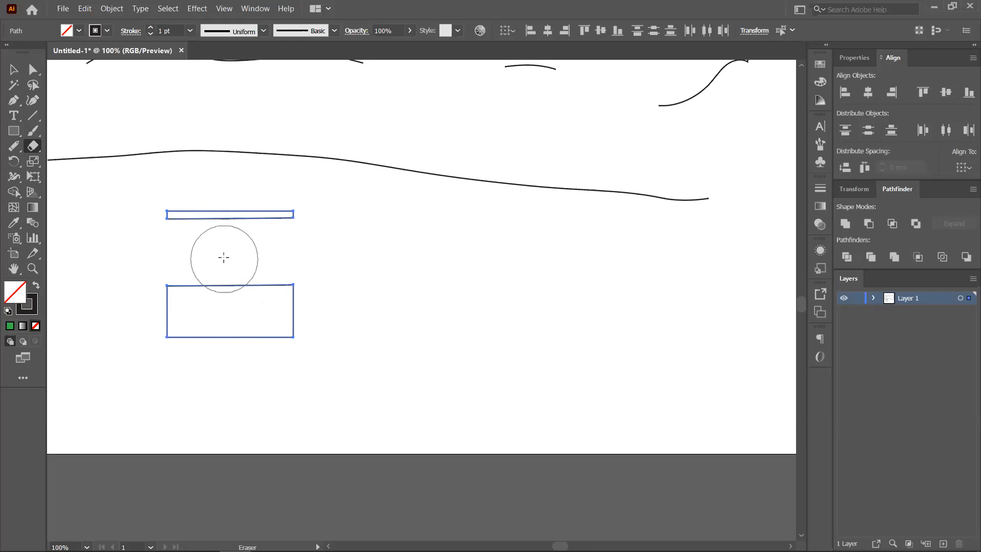
pyautogui.moveTo(225, 169); pyautogui.dragTo(235, 383)
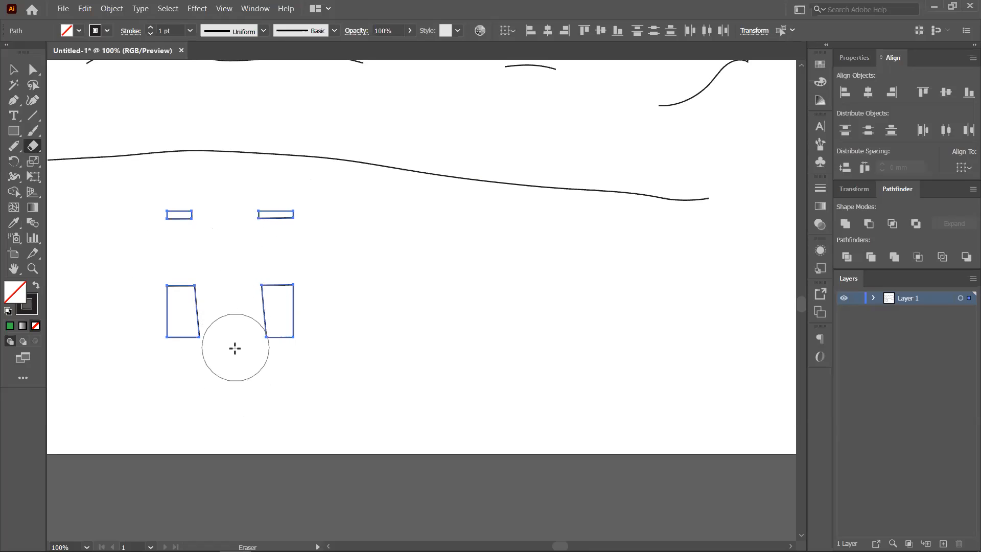
# - Undo the erasures to restore the whole square and shrink the Eraser diameter
pyautogui.press('v')
pyautogui.hotkey('ctrl', 'z')
pyautogui.hotkey('shift', 'e')
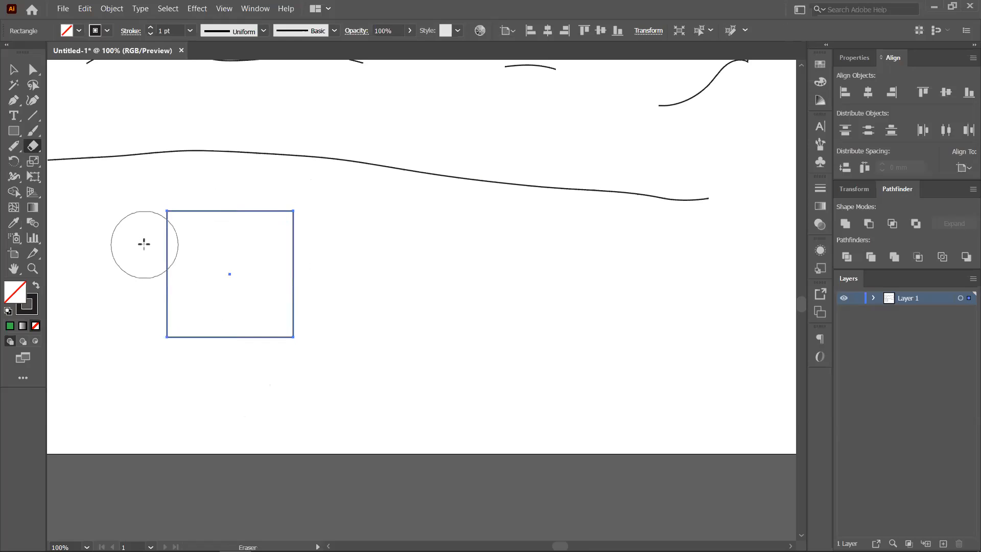
pyautogui.press('[')
pyautogui.press('[')
pyautogui.press('[')
pyautogui.press('[')
pyautogui.press('[')
pyautogui.press('[')
pyautogui.press('[')
pyautogui.press('[')
pyautogui.press('[')
pyautogui.press('[')
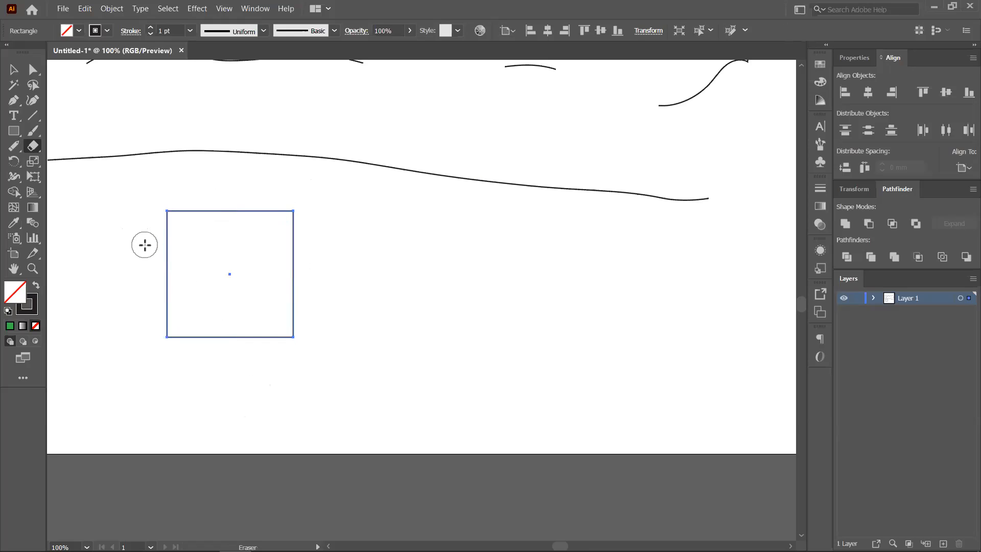
# - Erase curved bands through the top-left and bottom-right corners, undoing three trial round holes
pyautogui.moveTo(144, 245)
pyautogui.mouseDown()
pyautogui.moveTo(191, 228)
pyautogui.moveTo(195, 191)
pyautogui.mouseUp()
pyautogui.moveTo(254, 349); pyautogui.dragTo(315, 314)
pyautogui.click(198, 300)
pyautogui.click(235, 266)
pyautogui.click(278, 236)
pyautogui.hotkey('ctrl', 'z')
pyautogui.hotkey('ctrl', 'z')
pyautogui.hotkey('ctrl', 'z')
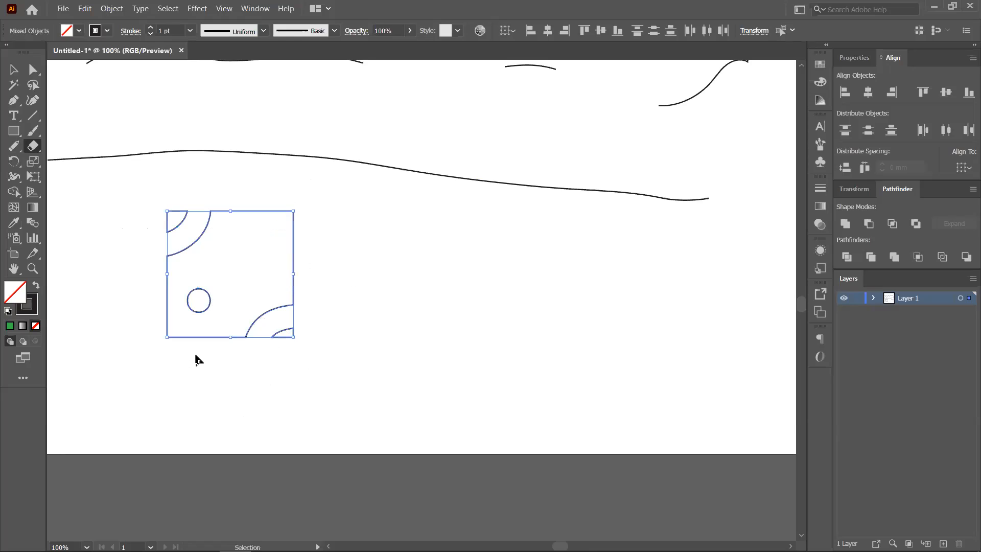
# - Erase curved gaps through the bottom and top edges, then select all the square's pieces
pyautogui.moveTo(212, 322); pyautogui.dragTo(212, 366)
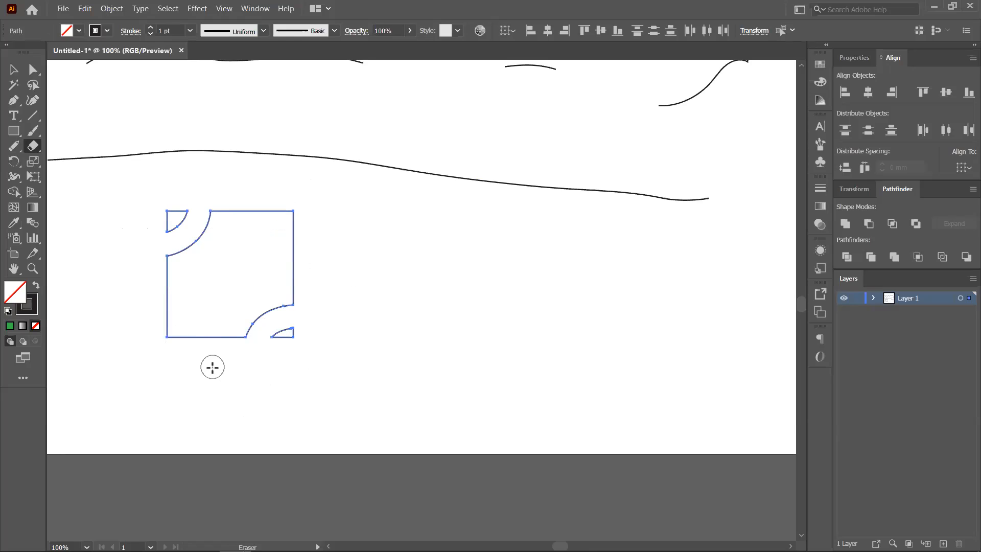
pyautogui.click(243, 210)
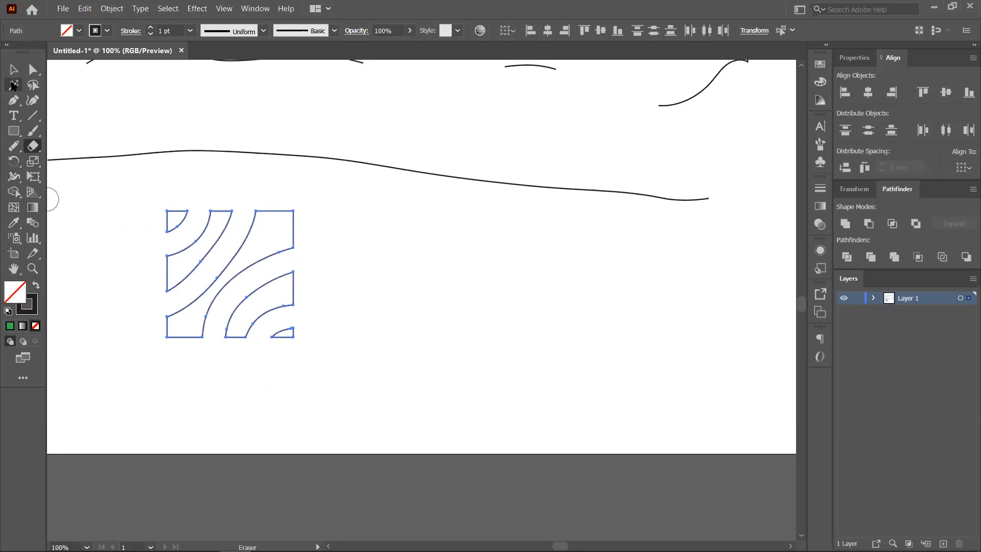
pyautogui.click(13, 69)
pyautogui.click(330, 333)
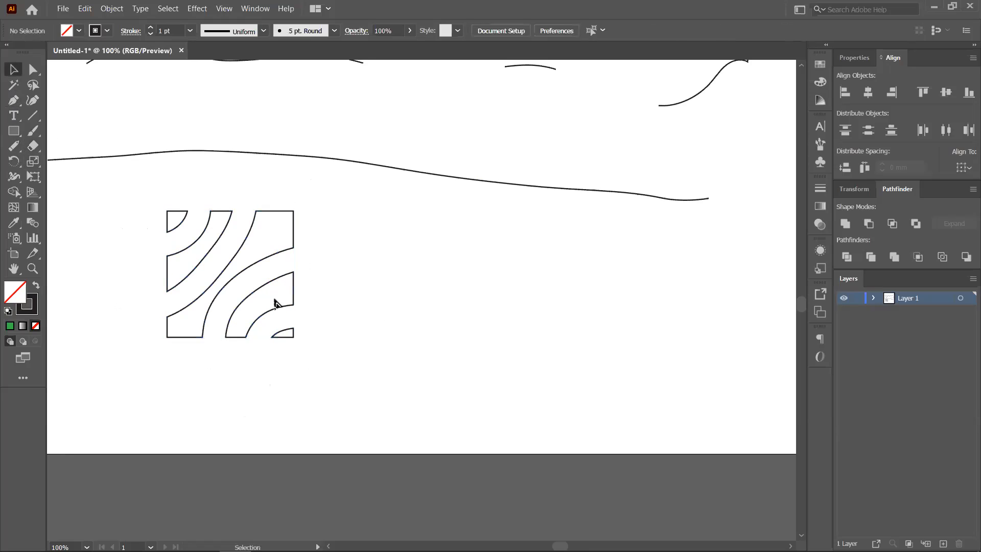
pyautogui.moveTo(172, 201); pyautogui.dragTo(331, 357)
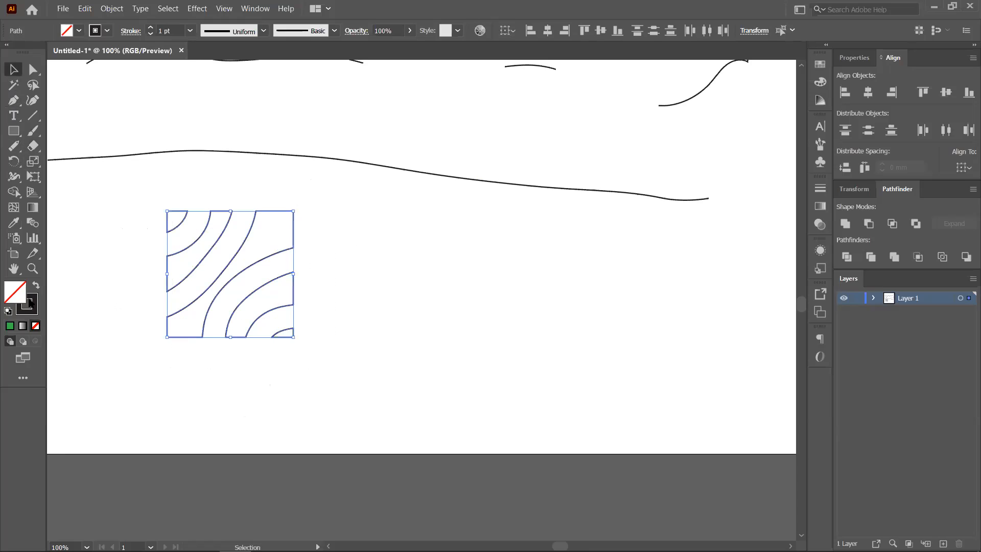
# - Fill the carved pieces black by swapping fill and stroke, then reselect all pieces
pyautogui.click(36, 285)
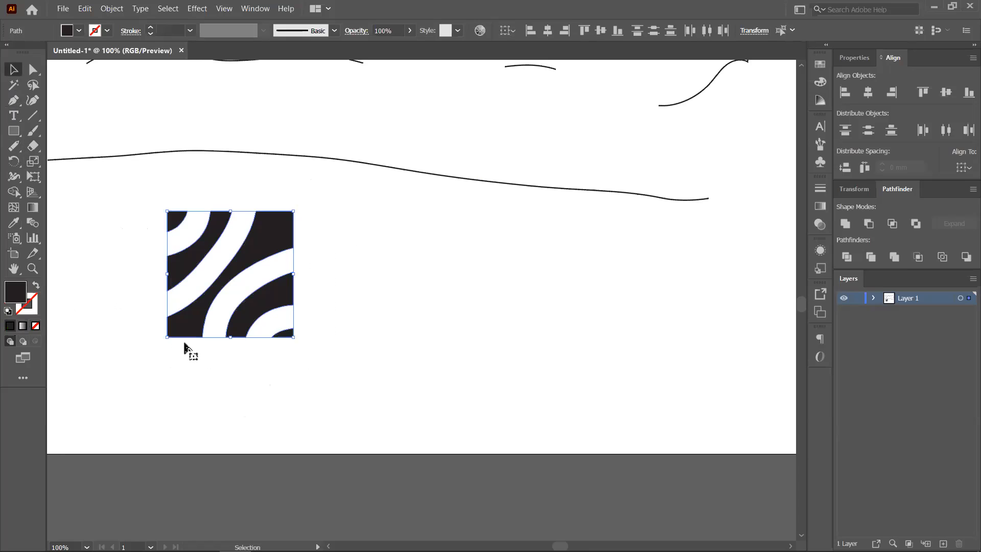
pyautogui.click(293, 388)
pyautogui.moveTo(256, 315); pyautogui.dragTo(452, 317)
pyautogui.hotkey('ctrl', 'z')
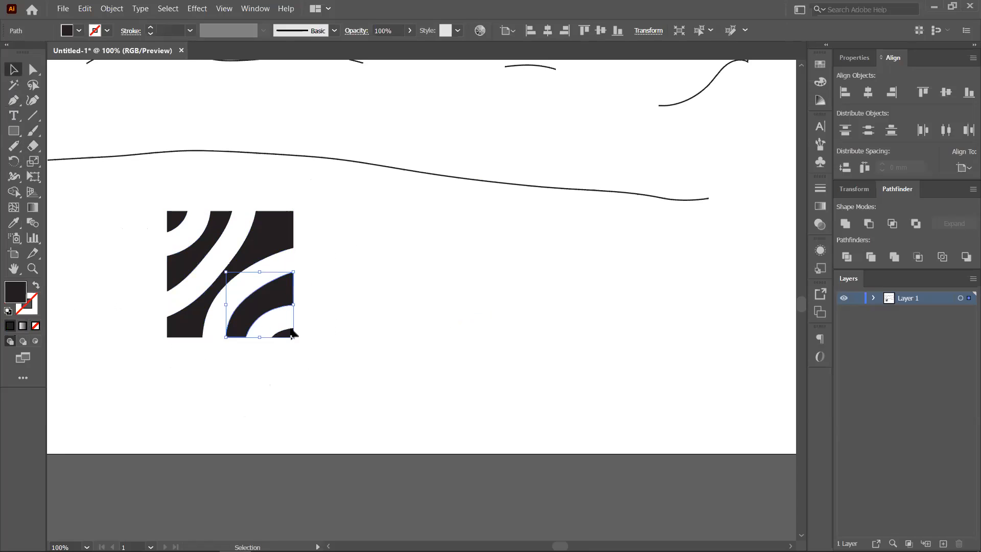
pyautogui.moveTo(156, 202); pyautogui.dragTo(308, 348)
# - Move the striped square and place a copy of it below and to its left
pyautogui.moveTo(276, 245); pyautogui.dragTo(347, 280)
pyautogui.moveTo(408, 278); pyautogui.dragTo(568, 263)
pyautogui.click(527, 411)
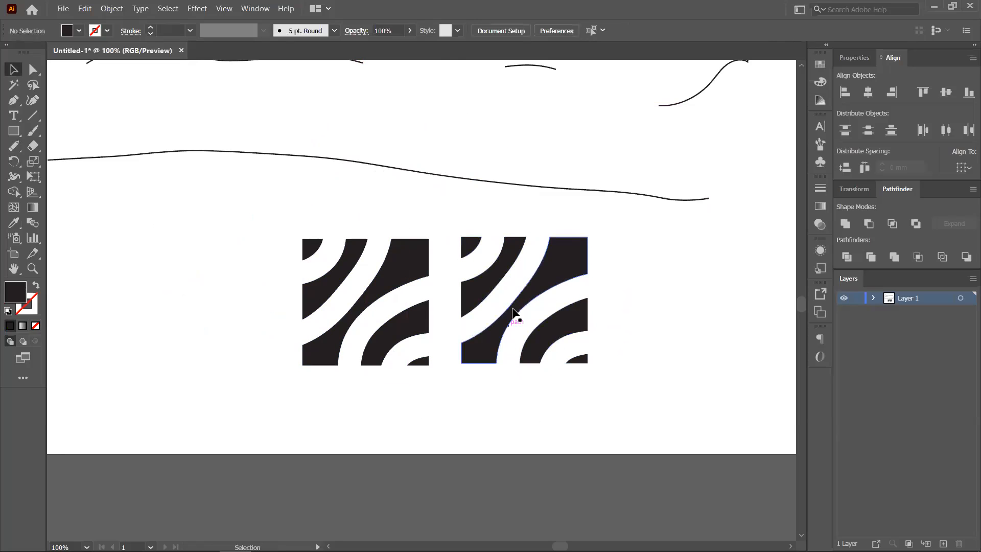
pyautogui.moveTo(464, 219); pyautogui.dragTo(562, 316)
pyautogui.moveTo(554, 256); pyautogui.dragTo(306, 385)
pyautogui.click(433, 408)
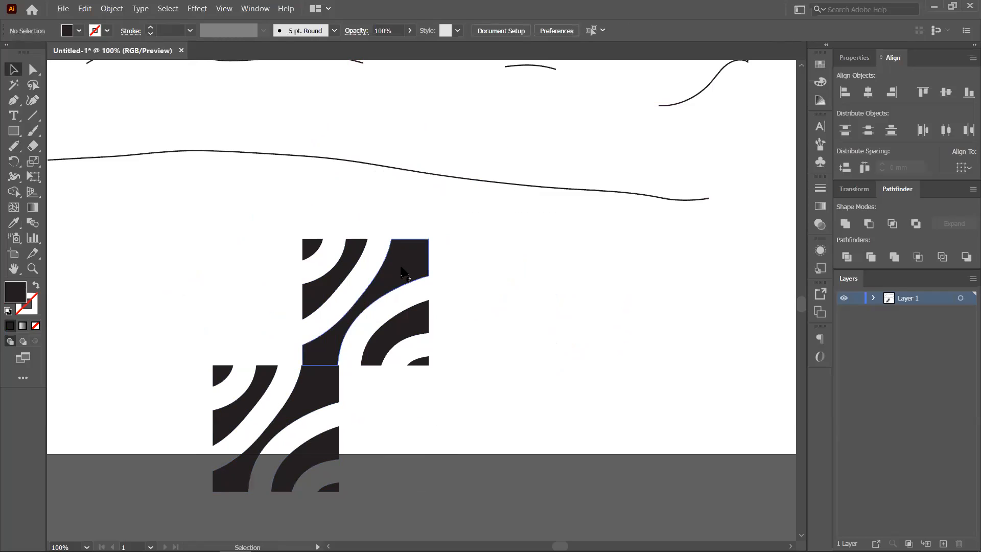
# - Scatter the arc and diagonal pieces around the artboard, then select the lower shapes and wavy line
pyautogui.moveTo(401, 270); pyautogui.dragTo(674, 268)
pyautogui.moveTo(408, 337); pyautogui.dragTo(504, 251)
pyautogui.moveTo(337, 263); pyautogui.dragTo(395, 301)
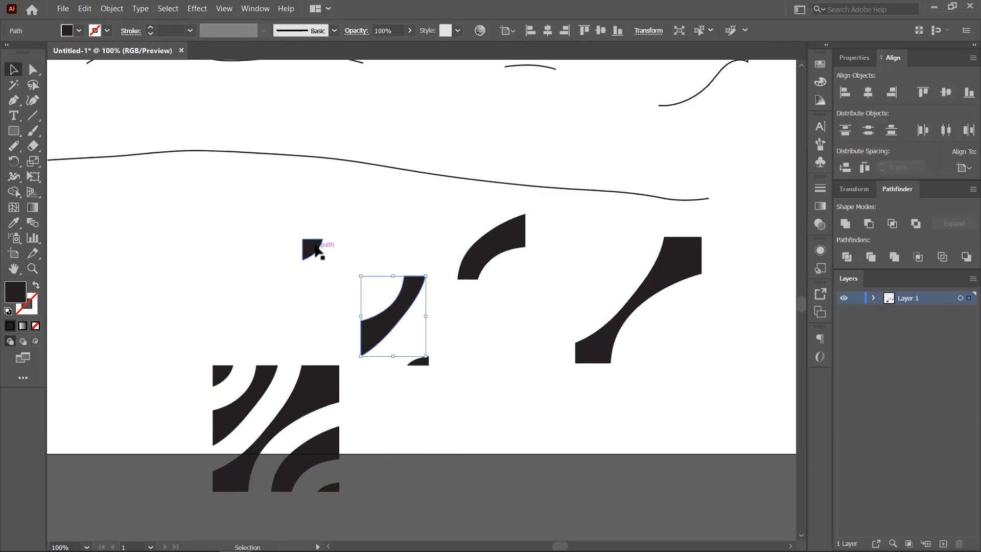
pyautogui.moveTo(314, 245); pyautogui.dragTo(275, 206)
pyautogui.moveTo(321, 387); pyautogui.dragTo(320, 345)
pyautogui.click(409, 456)
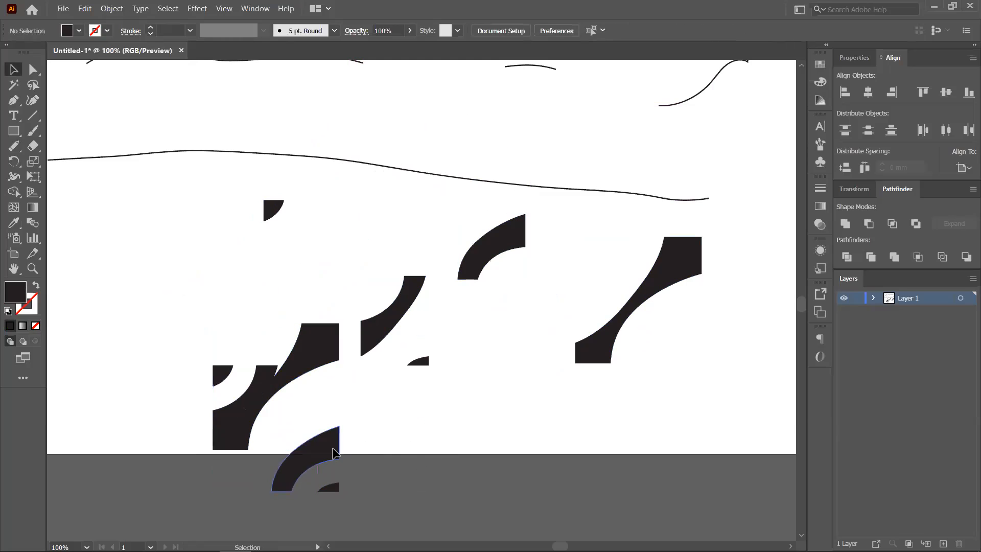
pyautogui.moveTo(332, 447); pyautogui.dragTo(366, 447)
pyautogui.moveTo(190, 181); pyautogui.dragTo(761, 545)
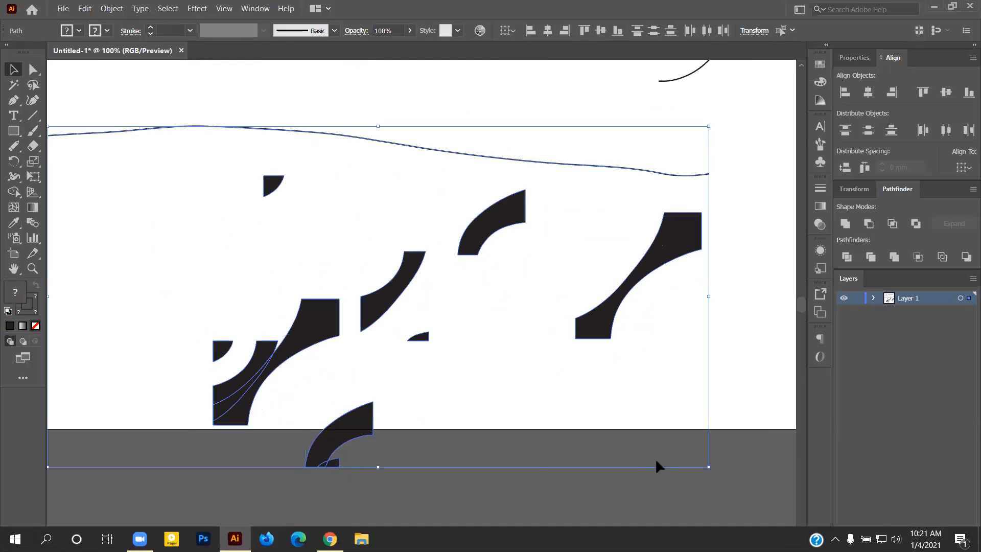
# - Delete the selected shapes and the remaining lines from the artboard
pyautogui.press('Delete')
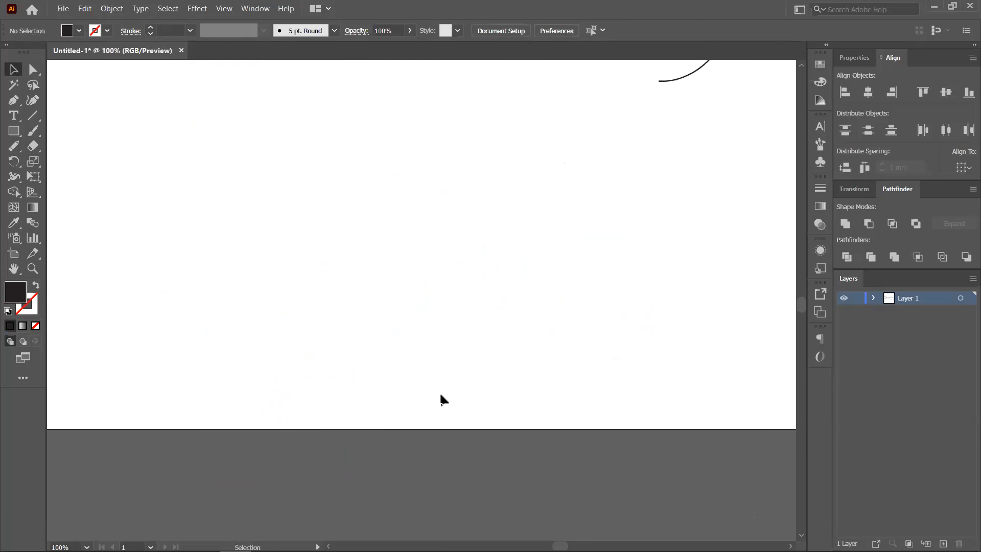
pyautogui.scroll(-2, 441, 396)
pyautogui.scroll(2, 424, 339)
pyautogui.moveTo(536, 285); pyautogui.dragTo(626, 357)
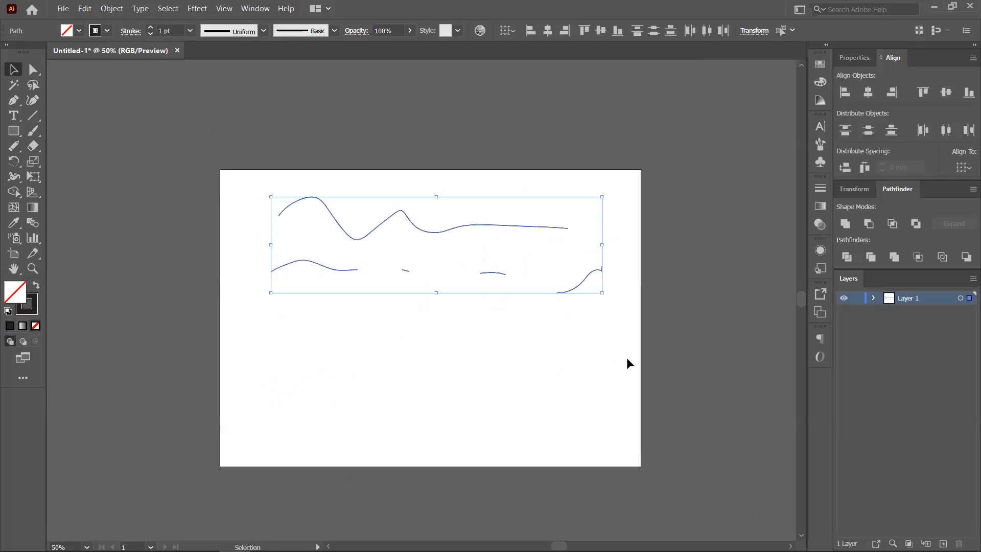
pyautogui.press('Delete')
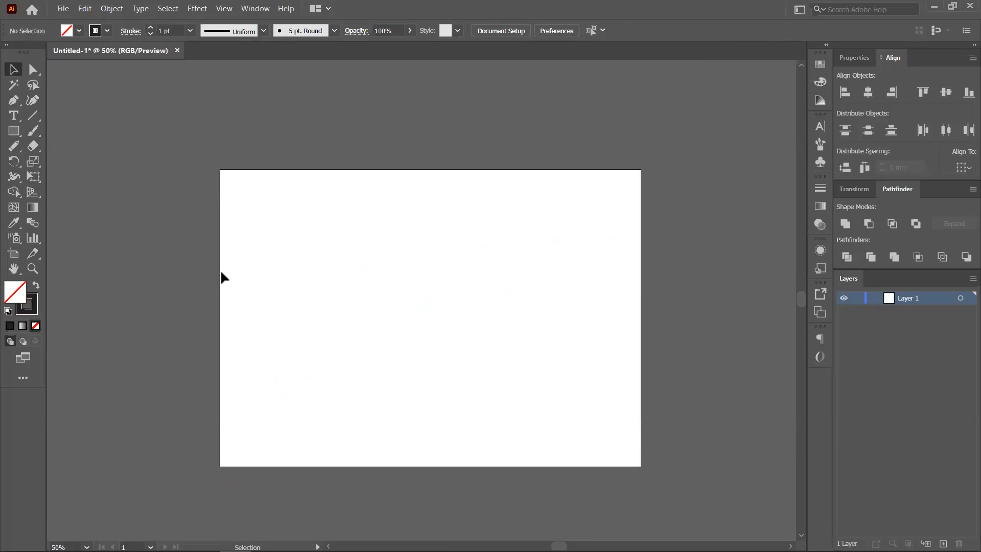
# - Paint two wavy horizontal strokes and a near-vertical stroke crossing both with the Paintbrush
pyautogui.click(14, 146)
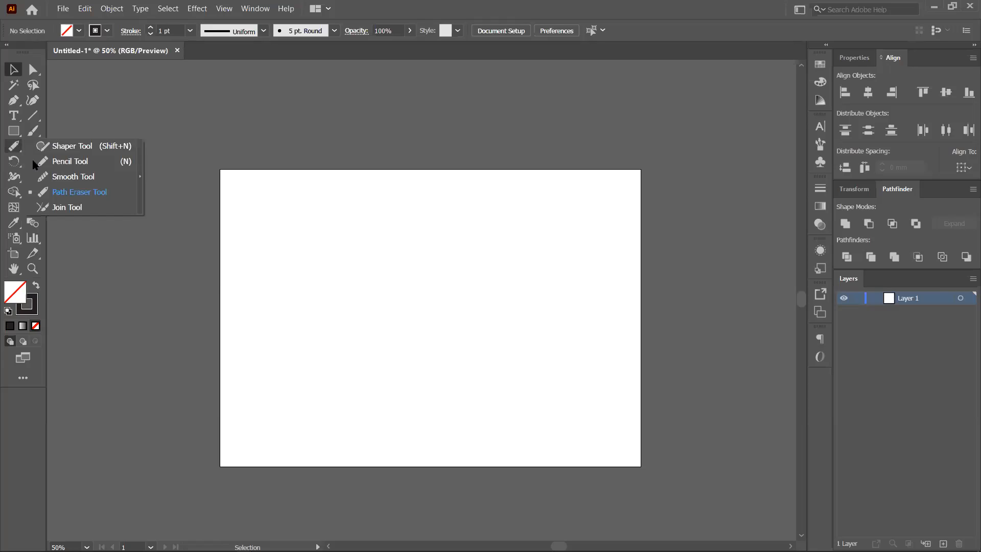
pyautogui.click(70, 207)
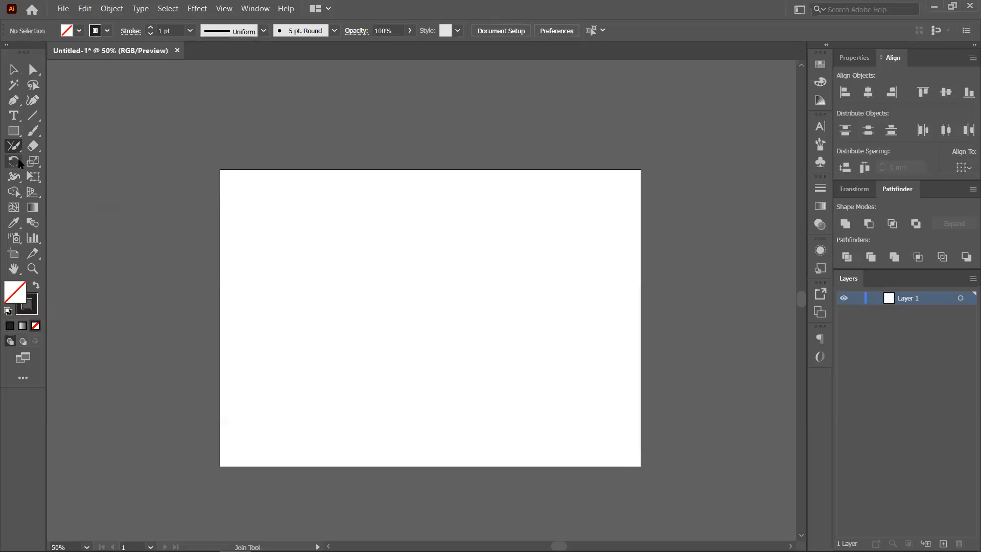
pyautogui.click(33, 132)
pyautogui.moveTo(293, 247); pyautogui.dragTo(487, 253)
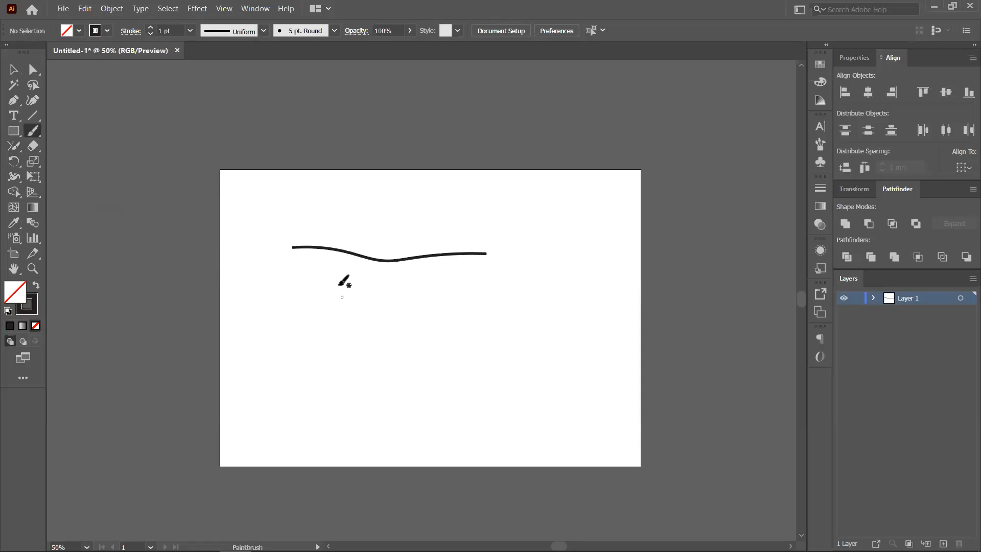
pyautogui.moveTo(302, 336)
pyautogui.mouseDown()
pyautogui.moveTo(445, 325)
pyautogui.moveTo(530, 337)
pyautogui.mouseUp()
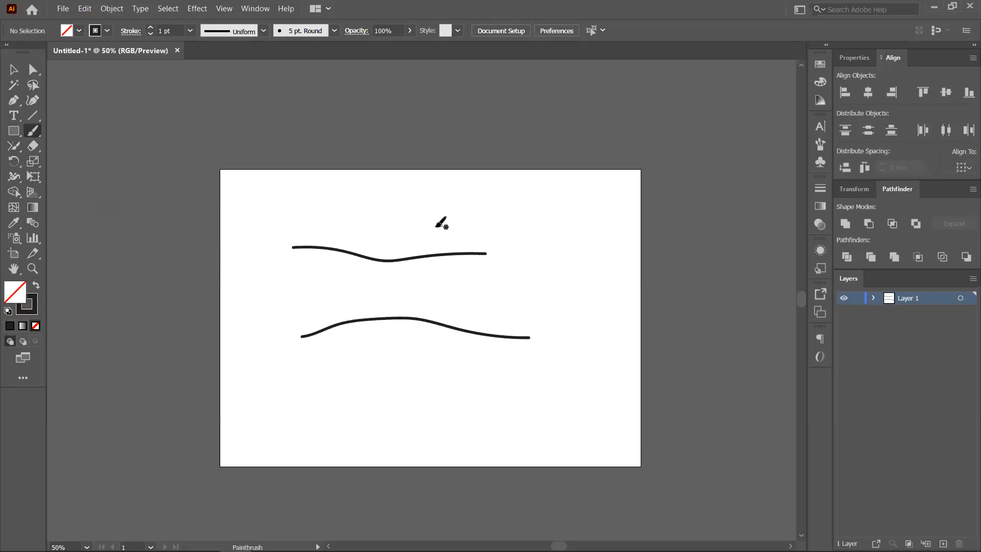
pyautogui.moveTo(436, 226); pyautogui.dragTo(506, 364)
# - Reposition the upper stroke and join both wavy lines to the crossing stroke with the Join tool
pyautogui.click(13, 70)
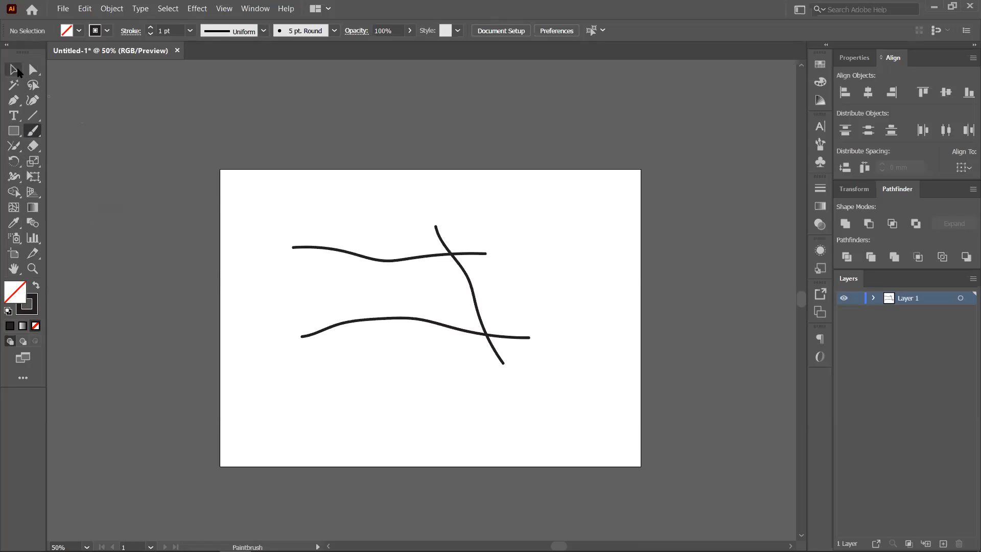
pyautogui.click(473, 287)
pyautogui.moveTo(399, 259)
pyautogui.mouseDown()
pyautogui.moveTo(399, 319)
pyautogui.moveTo(399, 308)
pyautogui.mouseUp()
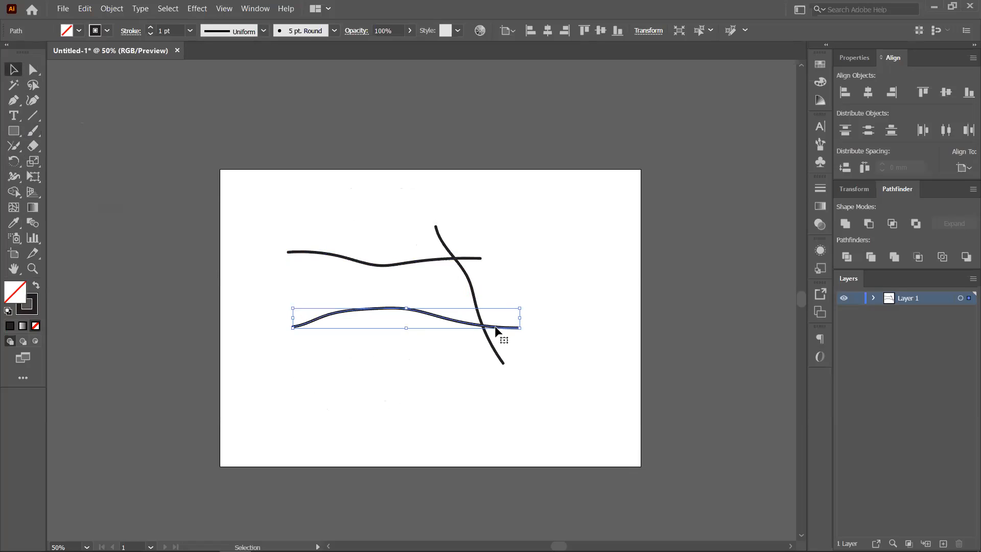
pyautogui.click(14, 146)
pyautogui.scroll(2, 500, 290)
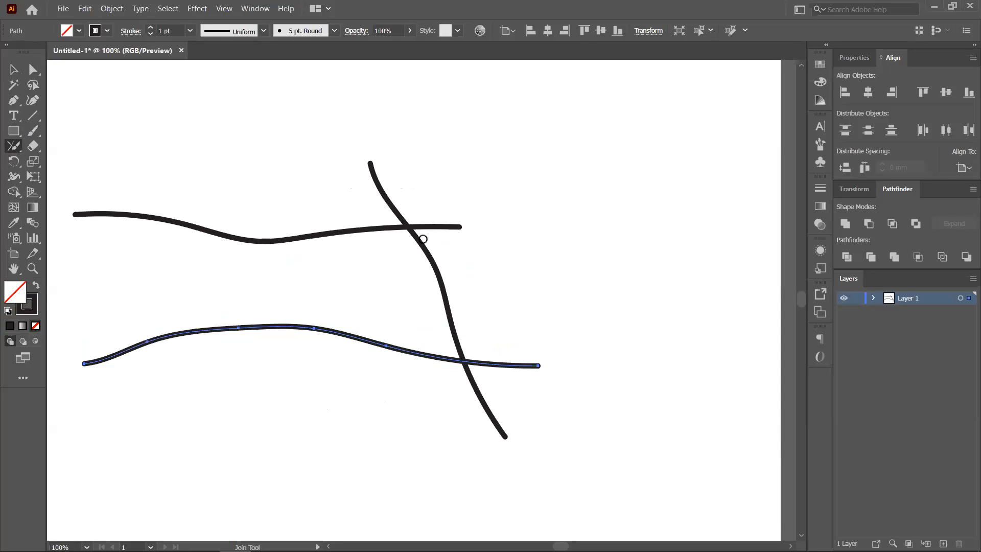
pyautogui.moveTo(401, 220); pyautogui.dragTo(441, 254)
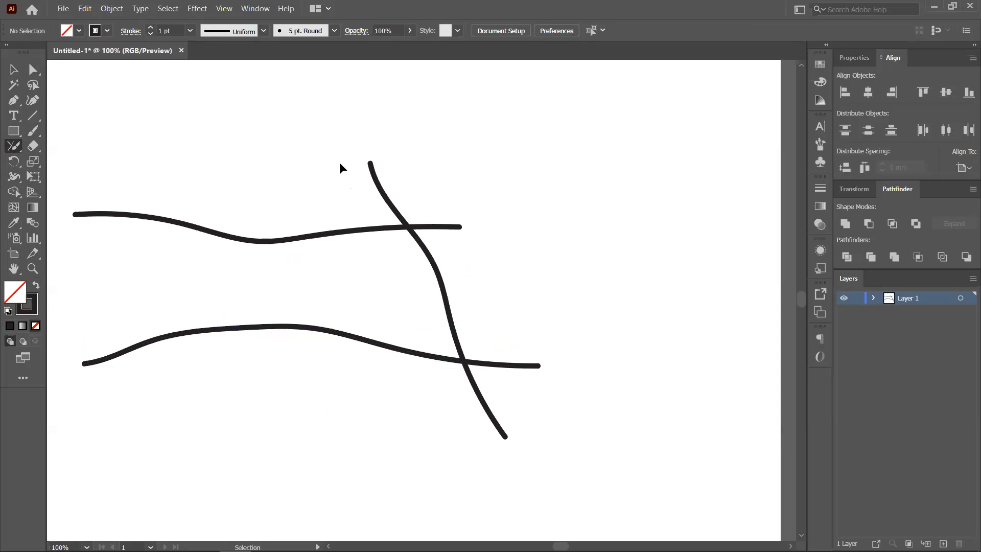
pyautogui.moveTo(366, 200)
pyautogui.mouseDown()
pyautogui.moveTo(427, 230)
pyautogui.moveTo(438, 251)
pyautogui.moveTo(419, 243)
pyautogui.mouseUp()
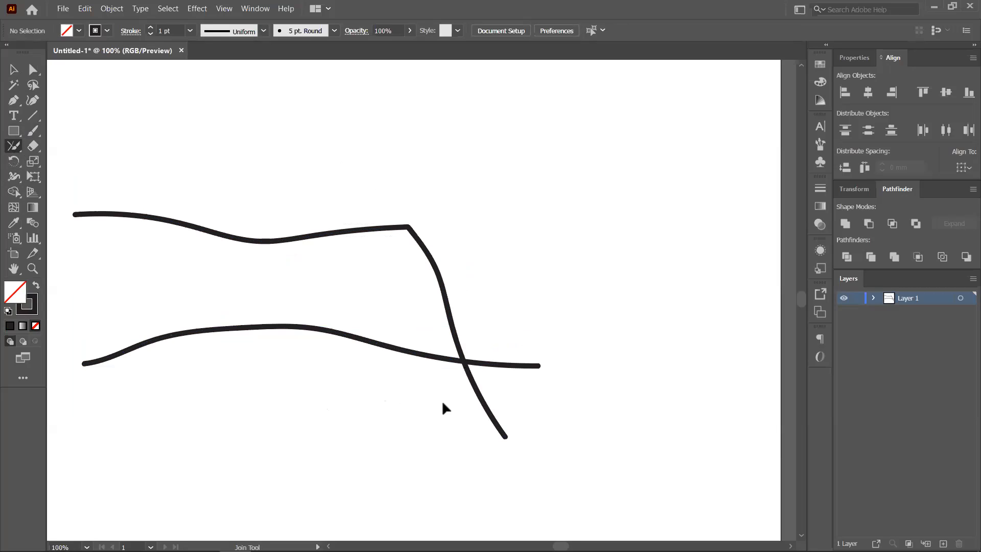
pyautogui.moveTo(445, 391)
pyautogui.mouseDown()
pyautogui.moveTo(467, 366)
pyautogui.moveTo(508, 364)
pyautogui.moveTo(483, 421)
pyautogui.mouseUp()
# - Move the joined path right and up, then delete it
pyautogui.click(14, 69)
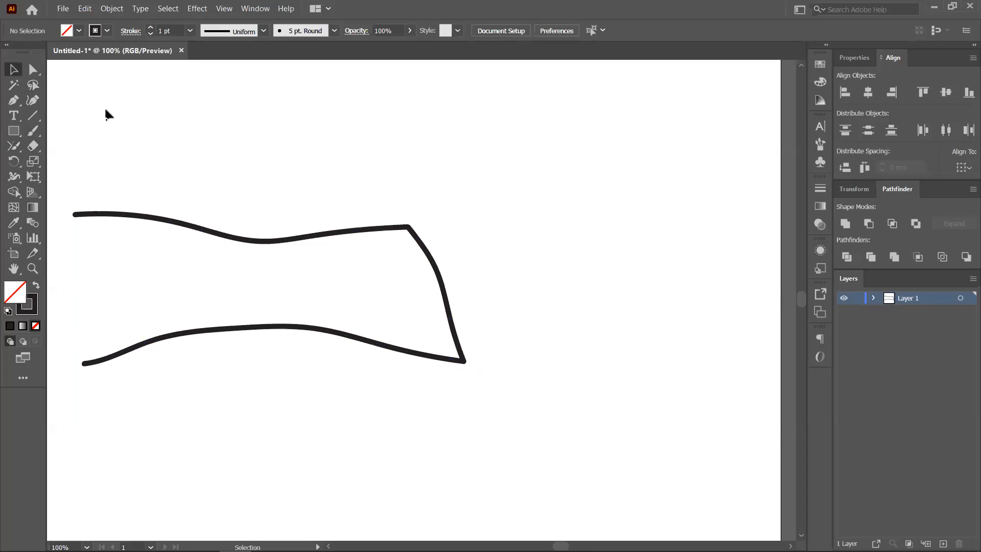
pyautogui.moveTo(418, 241); pyautogui.dragTo(480, 224)
pyautogui.hotkey('ctrl', 'shift', 'a')
pyautogui.click(469, 207)
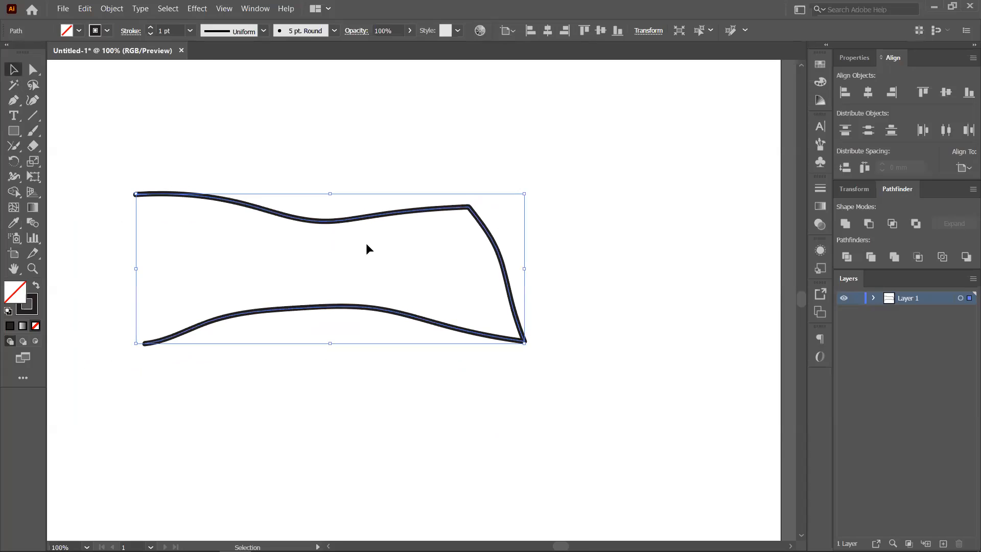
pyautogui.press('Delete')
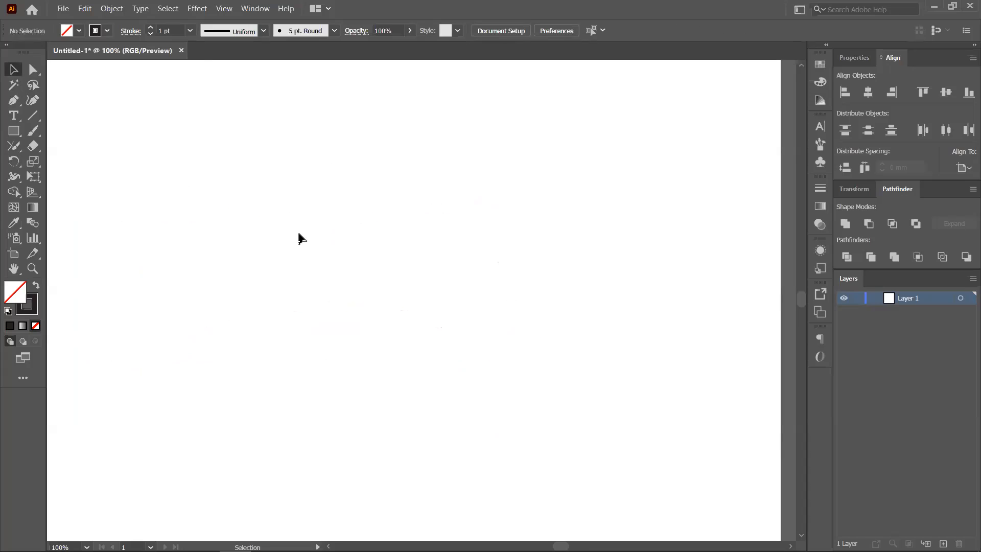
pyautogui.click(13, 146)
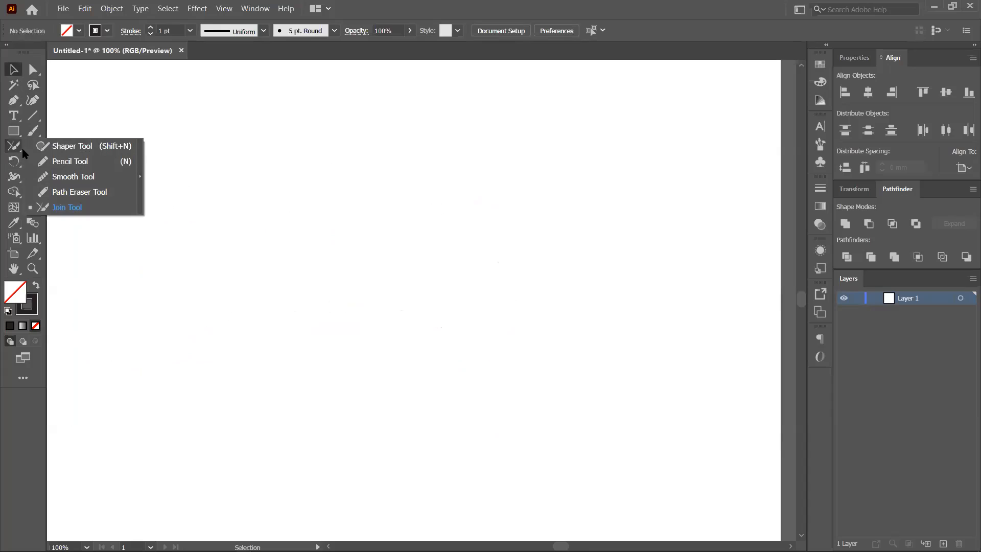
pyautogui.click(32, 133)
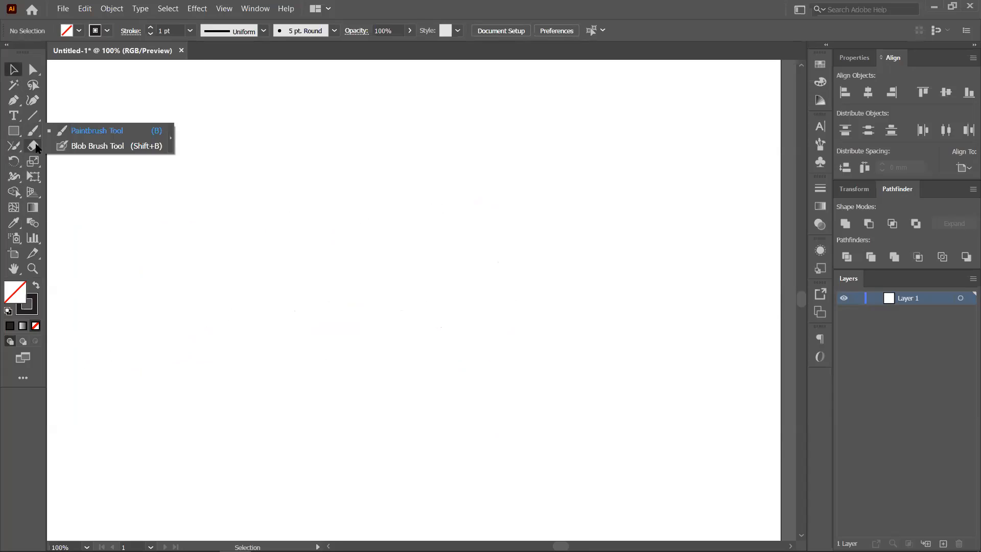
pyautogui.click(33, 146)
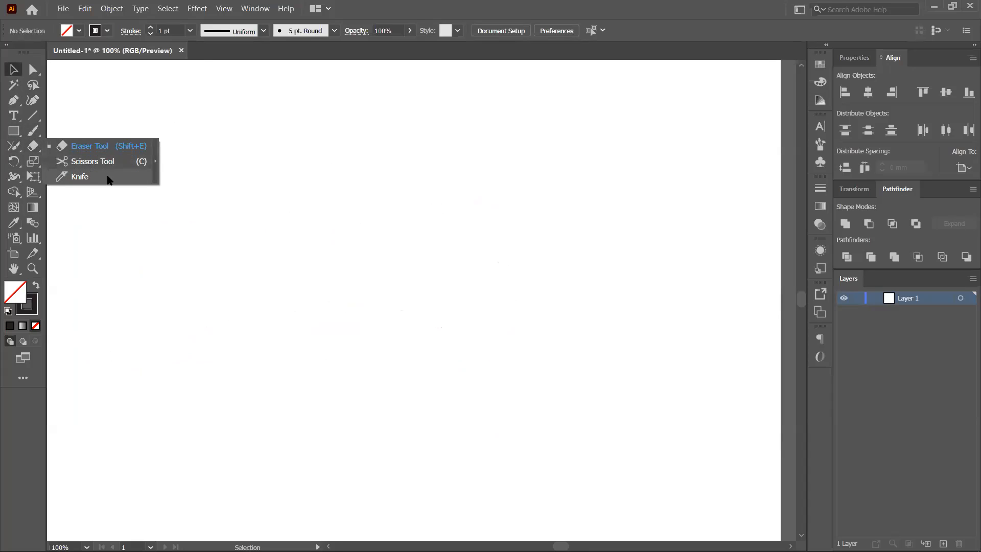
pyautogui.click(32, 116)
pyautogui.click(418, 205)
pyautogui.click(520, 317)
pyautogui.moveTo(181, 193); pyautogui.dragTo(607, 188)
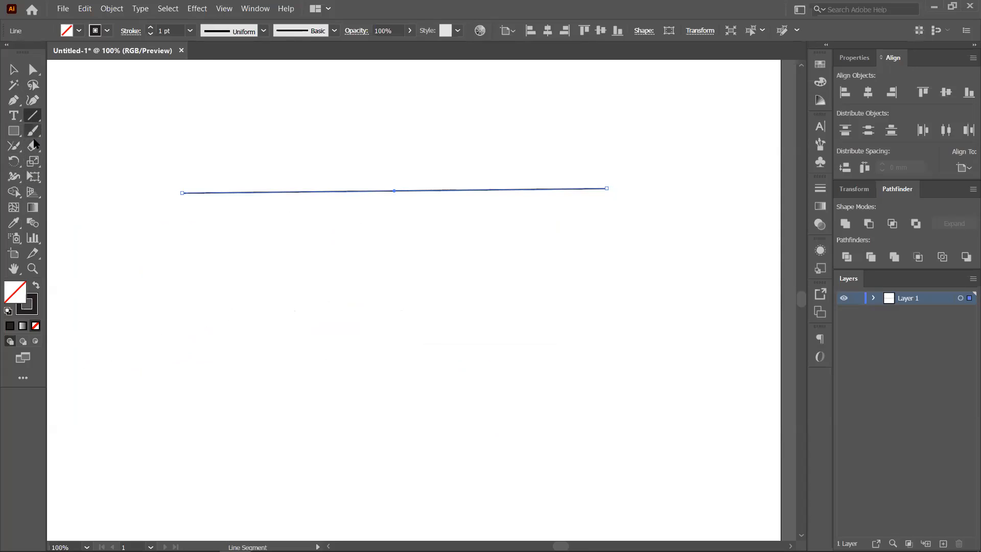
pyautogui.click(33, 144)
pyautogui.click(97, 161)
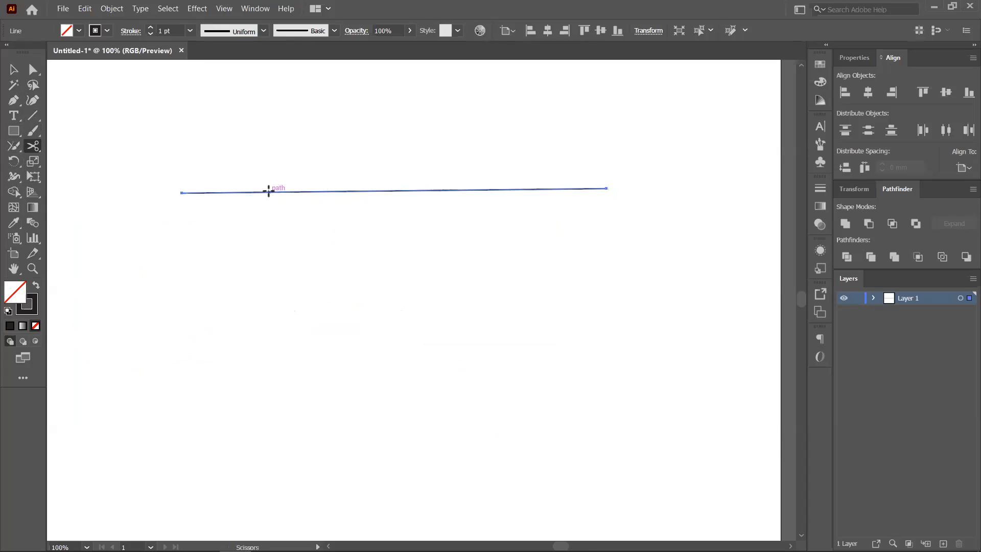
pyautogui.click(269, 191)
pyautogui.click(476, 189)
pyautogui.click(14, 69)
pyautogui.click(366, 231)
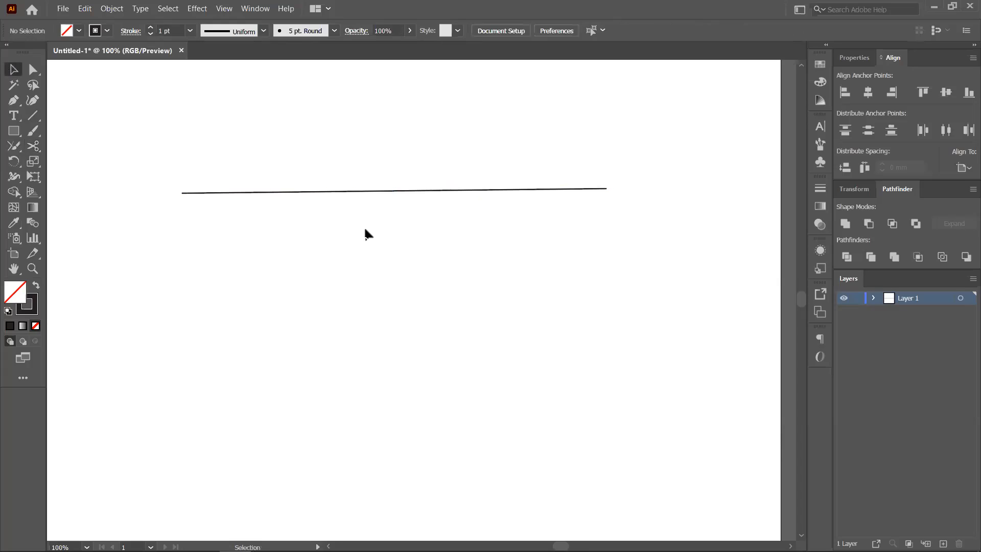
pyautogui.click(369, 191)
pyautogui.moveTo(350, 192); pyautogui.dragTo(357, 321)
pyautogui.moveTo(511, 190); pyautogui.dragTo(591, 188)
pyautogui.moveTo(216, 191); pyautogui.dragTo(152, 250)
pyautogui.hotkey('ctrl', 'z')
pyautogui.hotkey('ctrl', 'z')
pyautogui.hotkey('ctrl', 'z')
pyautogui.click(440, 360)
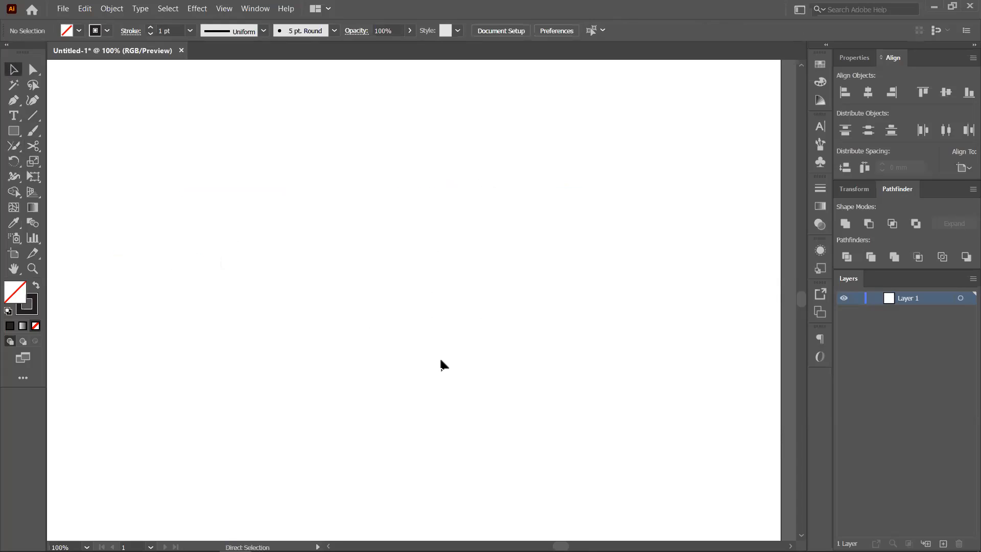
pyautogui.click(14, 130)
pyautogui.moveTo(249, 165)
pyautogui.mouseDown()
pyautogui.moveTo(467, 375)
pyautogui.moveTo(453, 398)
pyautogui.moveTo(475, 395)
pyautogui.mouseUp()
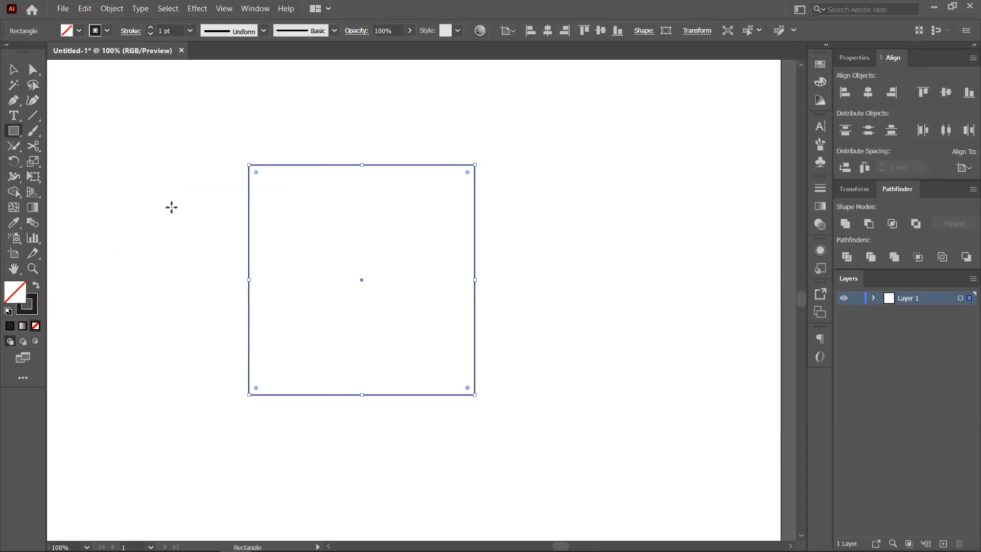
pyautogui.click(33, 146)
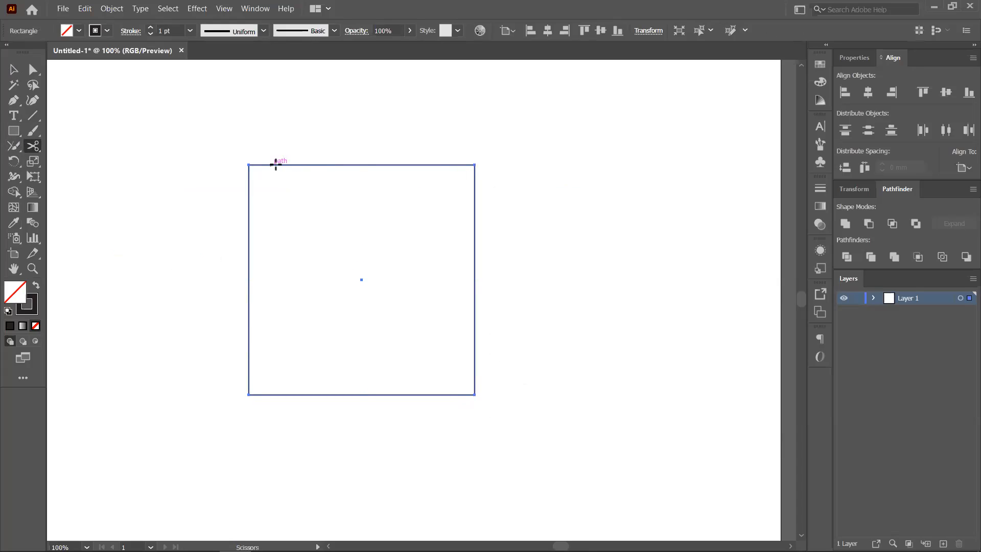
pyautogui.click(374, 164)
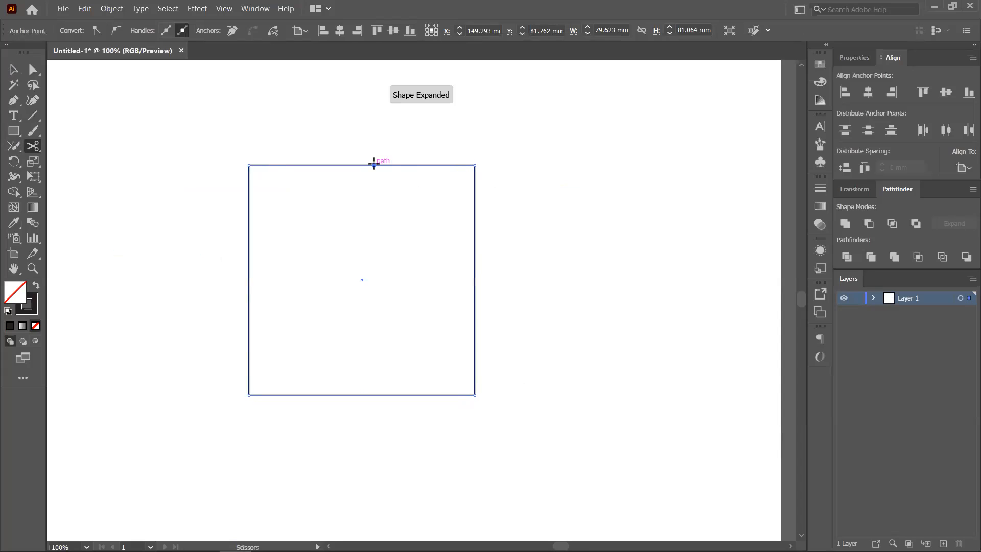
pyautogui.click(474, 262)
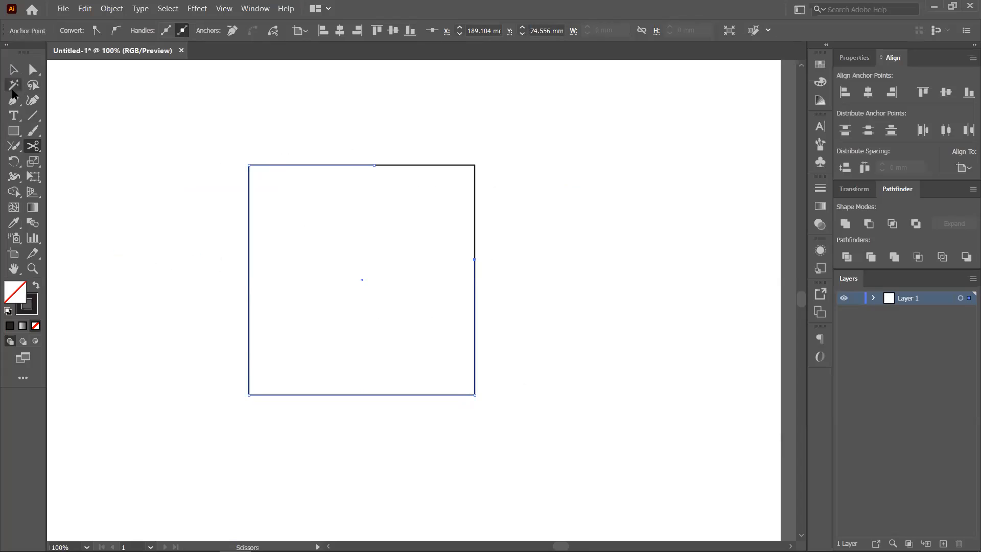
pyautogui.click(14, 70)
pyautogui.moveTo(447, 166); pyautogui.dragTo(592, 154)
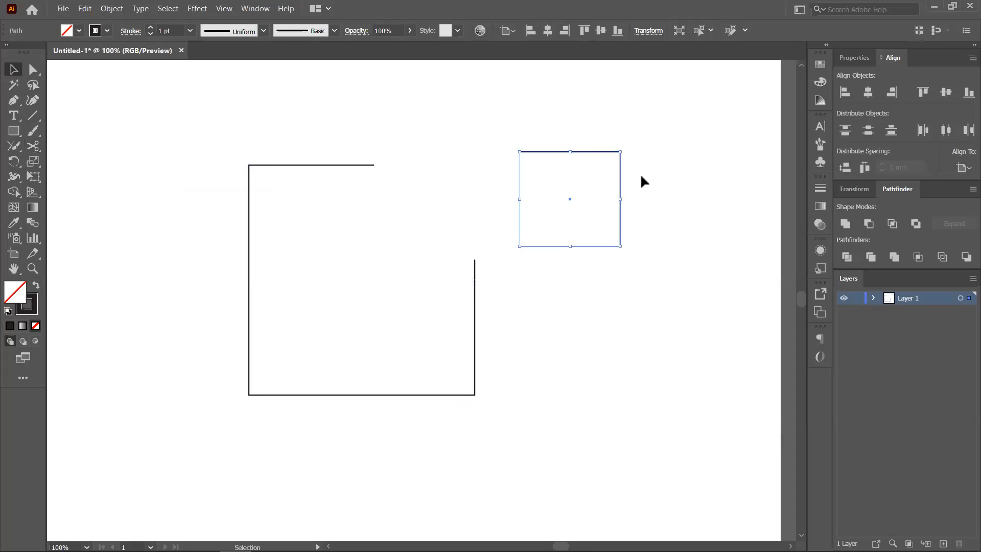
pyautogui.click(33, 146)
pyautogui.click(248, 251)
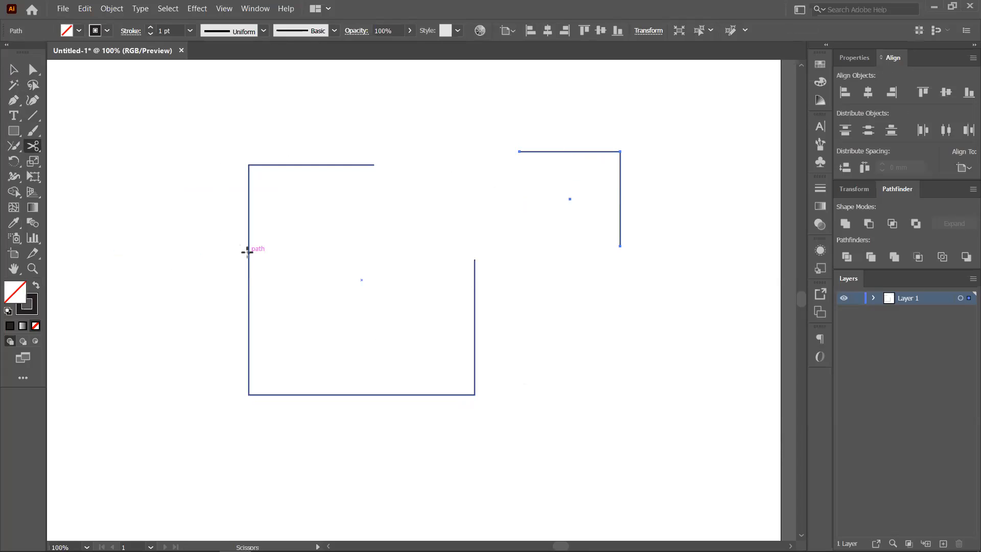
pyautogui.click(248, 251)
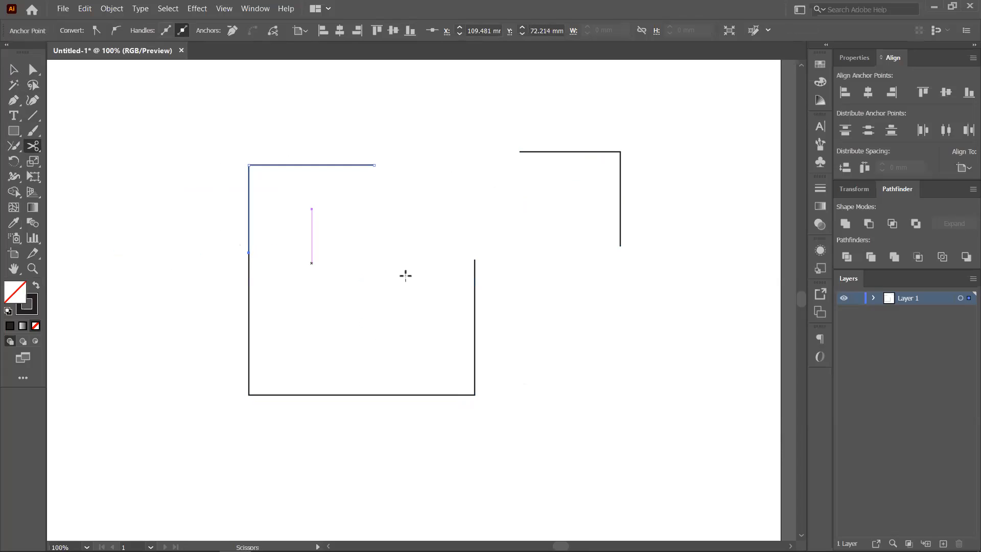
pyautogui.click(474, 333)
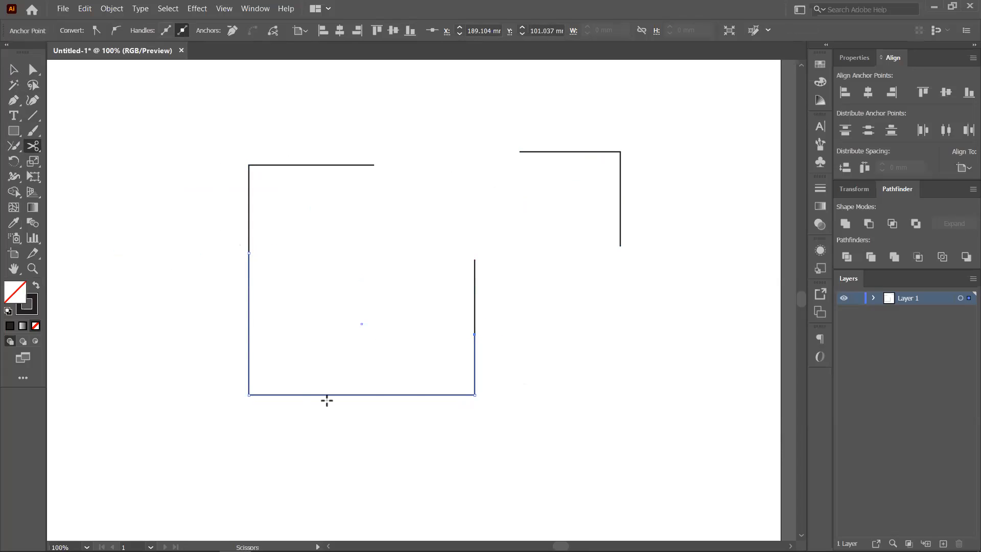
pyautogui.click(33, 70)
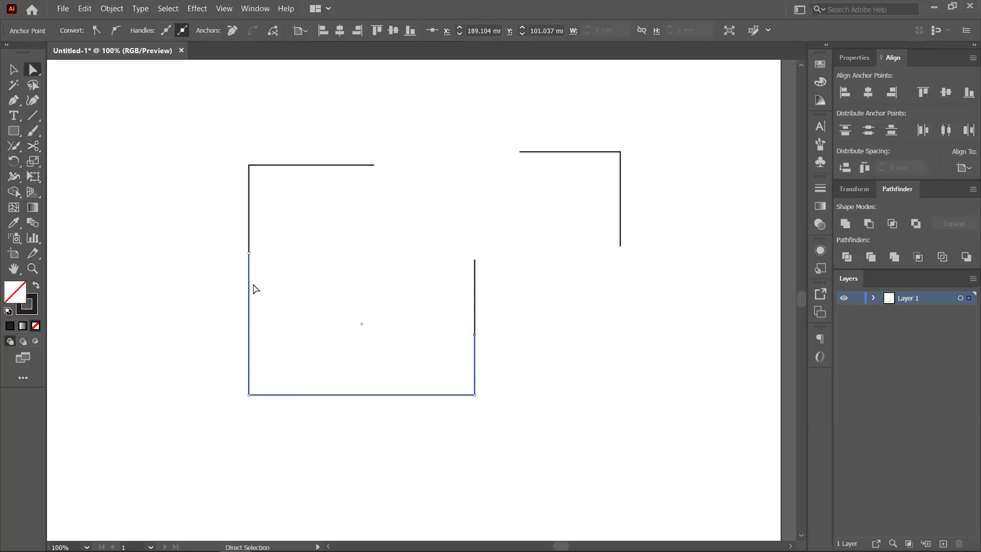
pyautogui.moveTo(264, 395); pyautogui.dragTo(229, 402)
pyautogui.hotkey('ctrl', 'z')
pyautogui.click(301, 411)
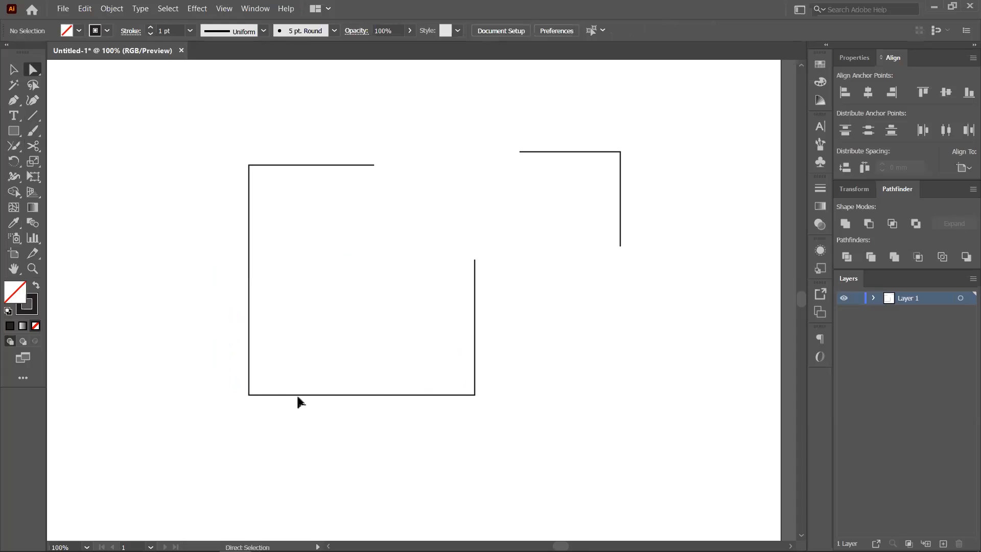
pyautogui.moveTo(297, 394); pyautogui.dragTo(244, 311)
pyautogui.hotkey('ctrl', 'z')
pyautogui.moveTo(268, 163); pyautogui.dragTo(347, 106)
pyautogui.moveTo(253, 313)
pyautogui.mouseDown()
pyautogui.moveTo(228, 337)
pyautogui.moveTo(328, 412)
pyautogui.moveTo(688, 389)
pyautogui.moveTo(249, 314)
pyautogui.mouseUp()
pyautogui.click(14, 70)
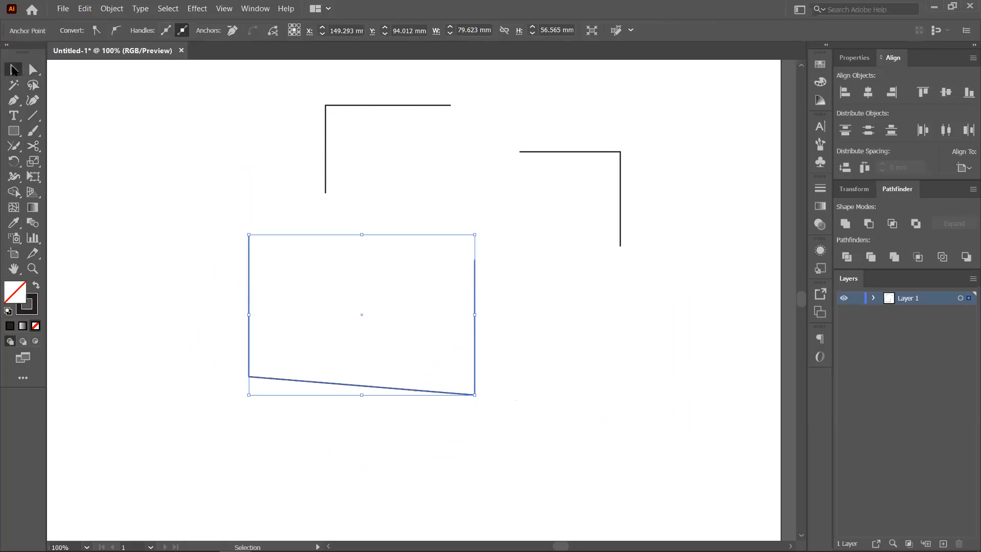
pyautogui.moveTo(288, 386); pyautogui.dragTo(293, 396)
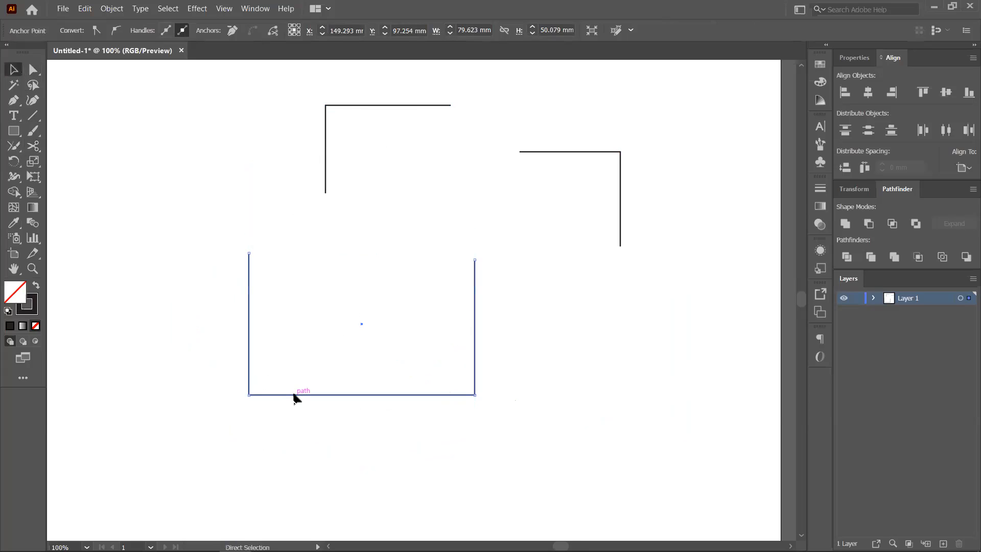
pyautogui.click(117, 196)
pyautogui.moveTo(250, 399); pyautogui.dragTo(159, 413)
pyautogui.hotkey('ctrl', 'z')
pyautogui.hotkey('ctrl', 'z')
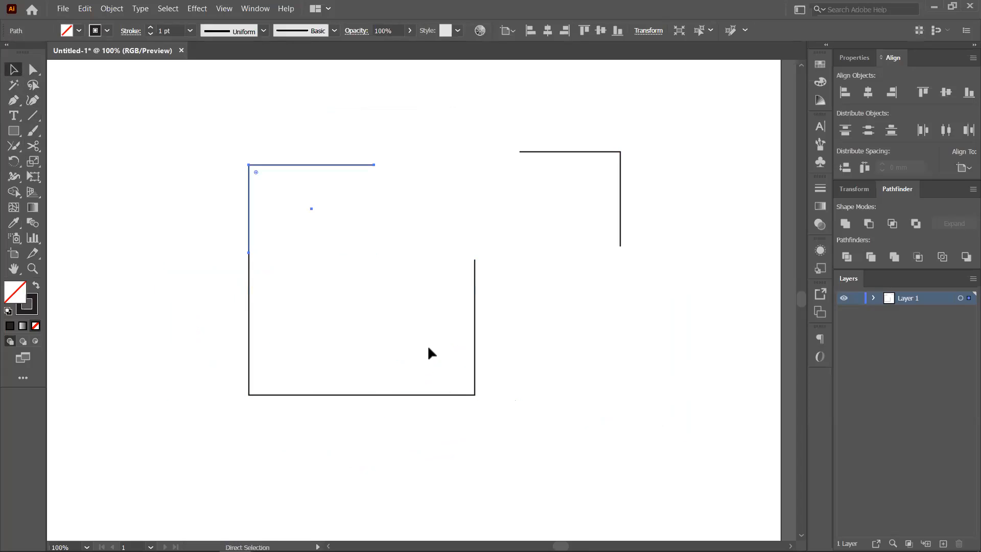
pyautogui.hotkey('ctrl', 'z')
pyautogui.hotkey('ctrl', 'z')
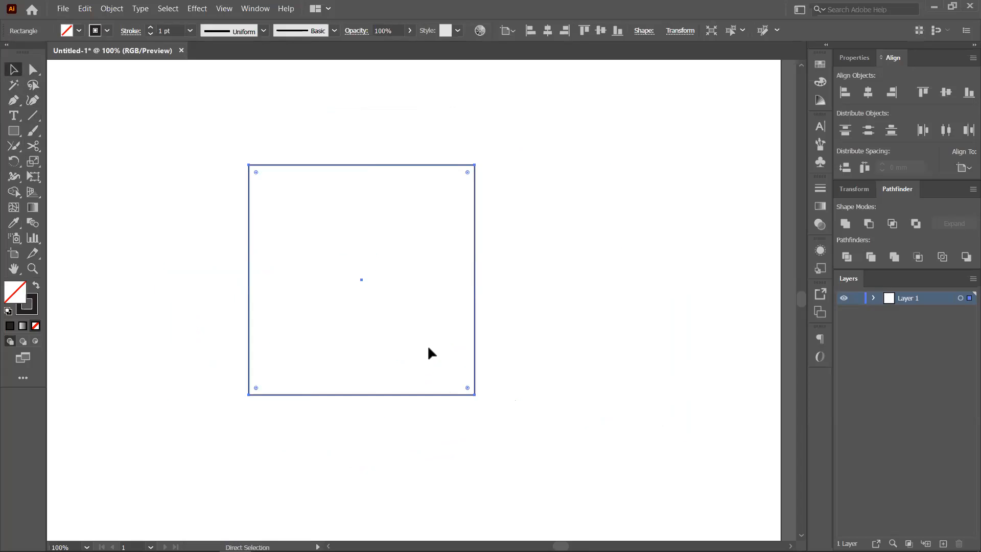
pyautogui.hotkey('ctrl', 'z')
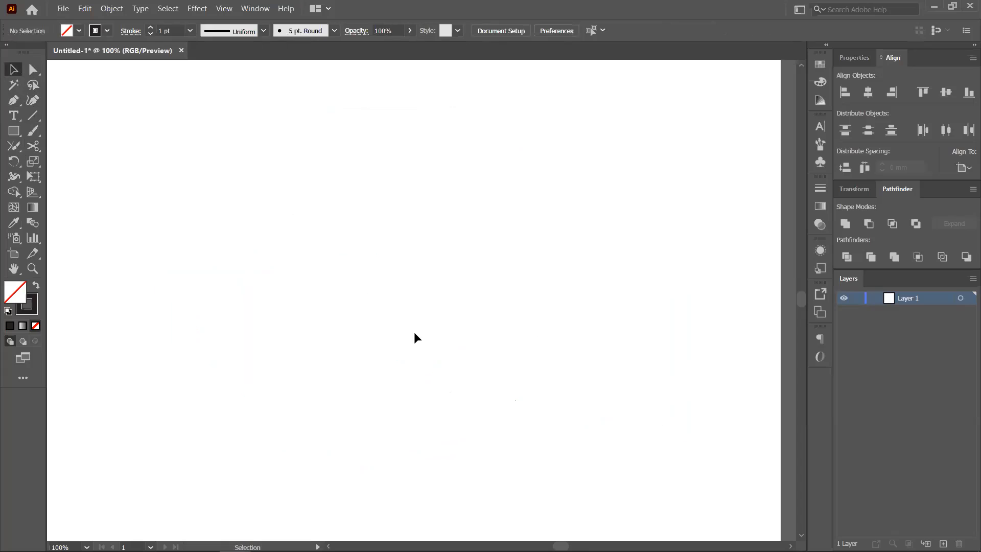
# - Draw a square in the middle of the artboard
pyautogui.click(15, 131)
pyautogui.moveTo(15, 131); pyautogui.dragTo(77, 131)
pyautogui.moveTo(239, 158); pyautogui.dragTo(476, 402)
pyautogui.click(14, 69)
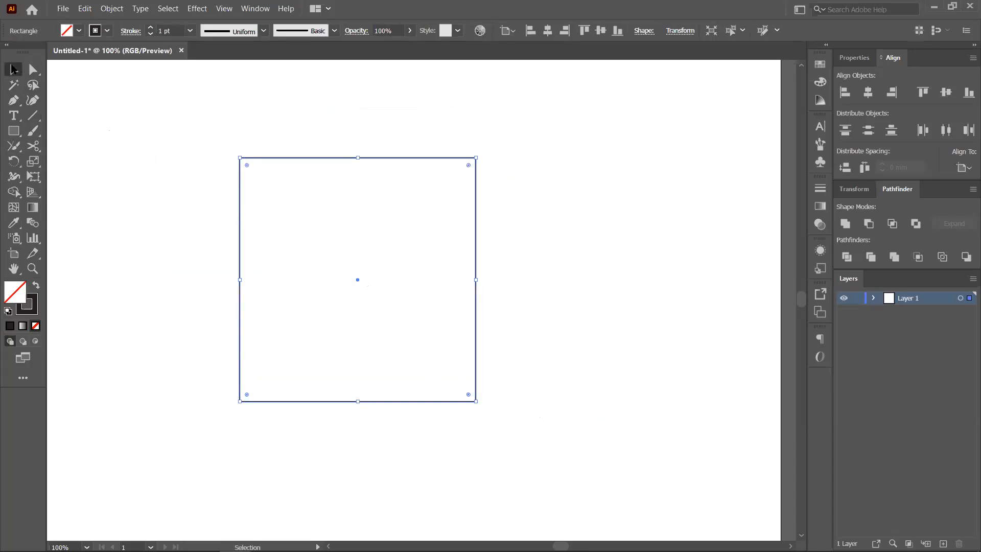
# - Slice the square top to bottom with the Knife, then test moving the two pieces apart and undo
pyautogui.moveTo(33, 146); pyautogui.dragTo(86, 169)
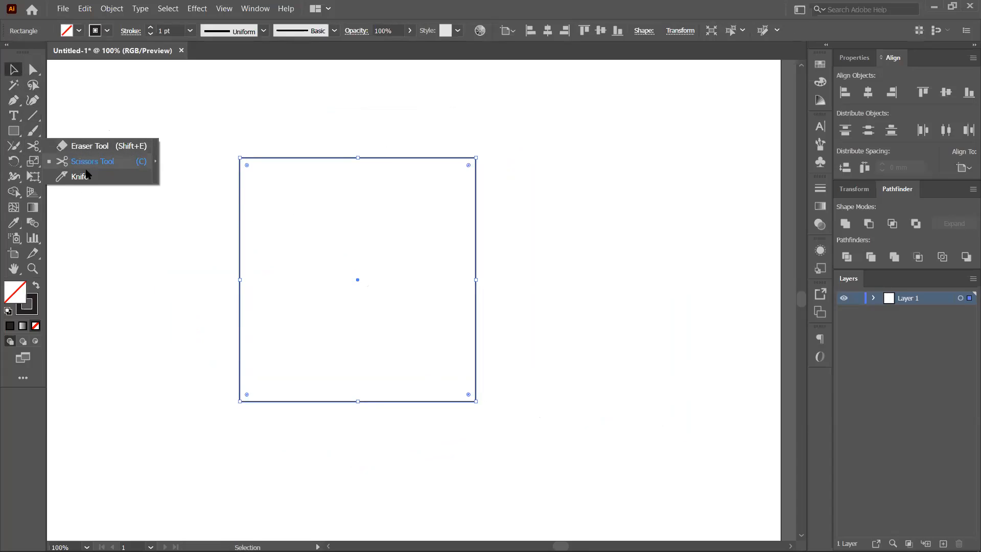
pyautogui.click(82, 179)
pyautogui.moveTo(343, 144); pyautogui.dragTo(408, 438)
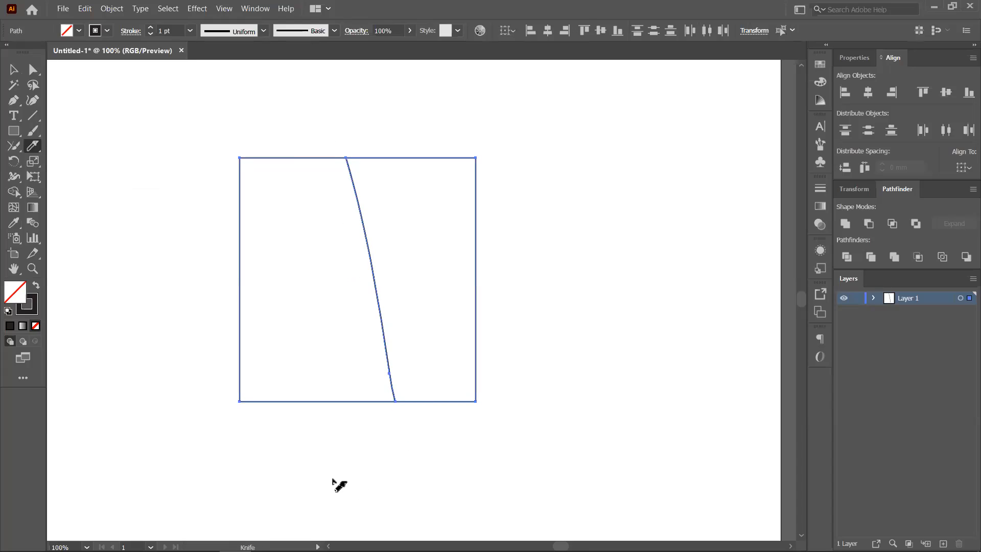
pyautogui.click(14, 70)
pyautogui.click(594, 261)
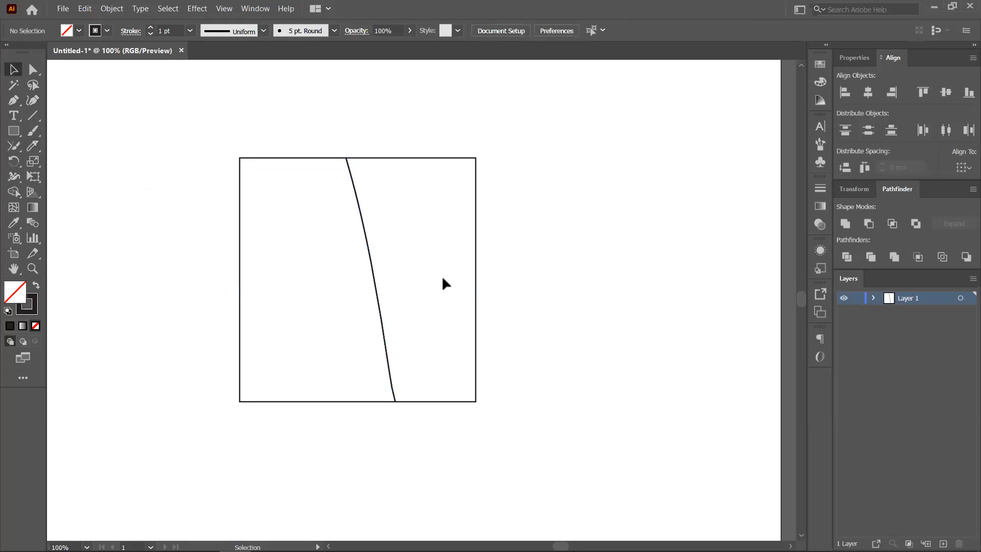
pyautogui.moveTo(541, 285); pyautogui.dragTo(540, 284)
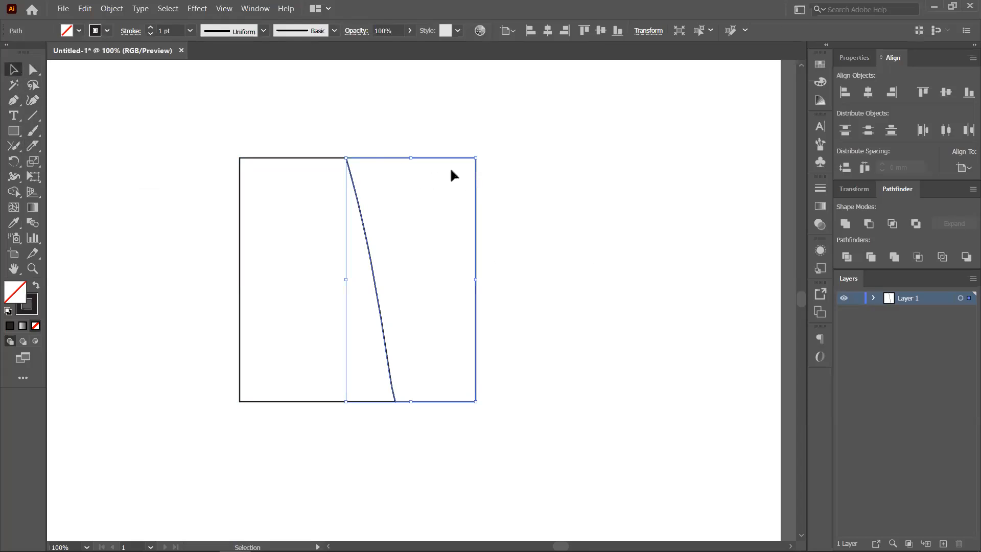
pyautogui.moveTo(452, 157); pyautogui.dragTo(582, 148)
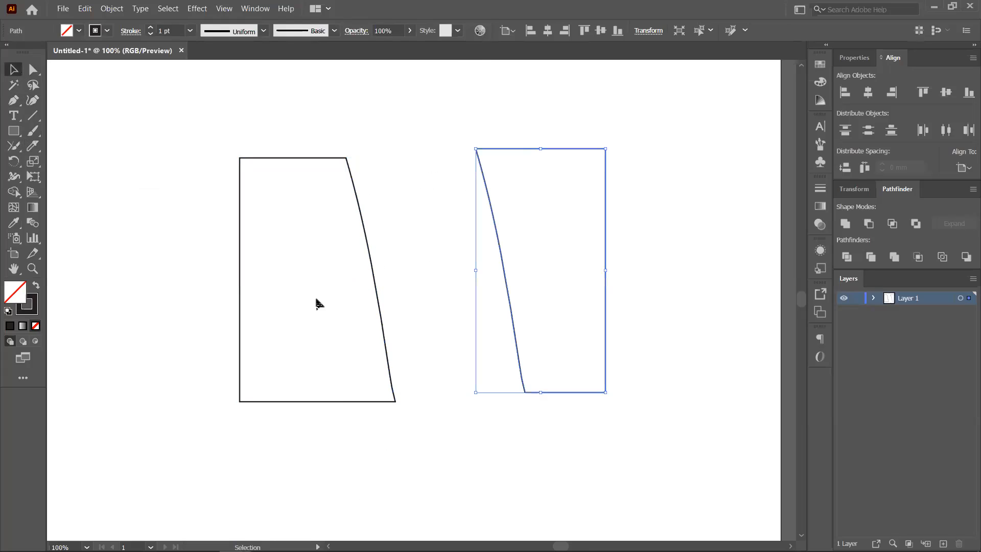
pyautogui.moveTo(238, 302); pyautogui.dragTo(173, 314)
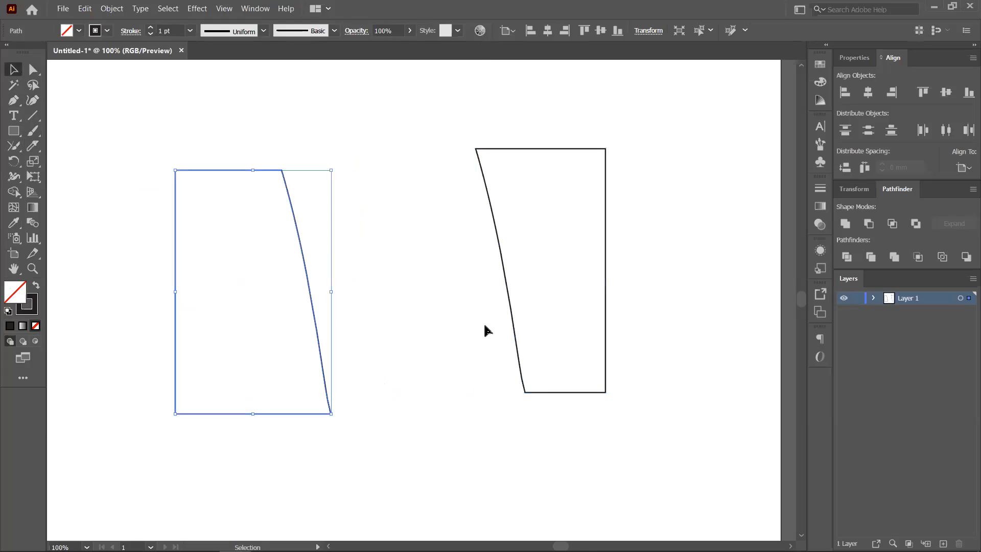
pyautogui.hotkey('ctrl', 'z')
pyautogui.hotkey('ctrl', 'z')
# - Slice the right piece with several more freehand Knife cuts, then undo the recent cuts
pyautogui.click(32, 148)
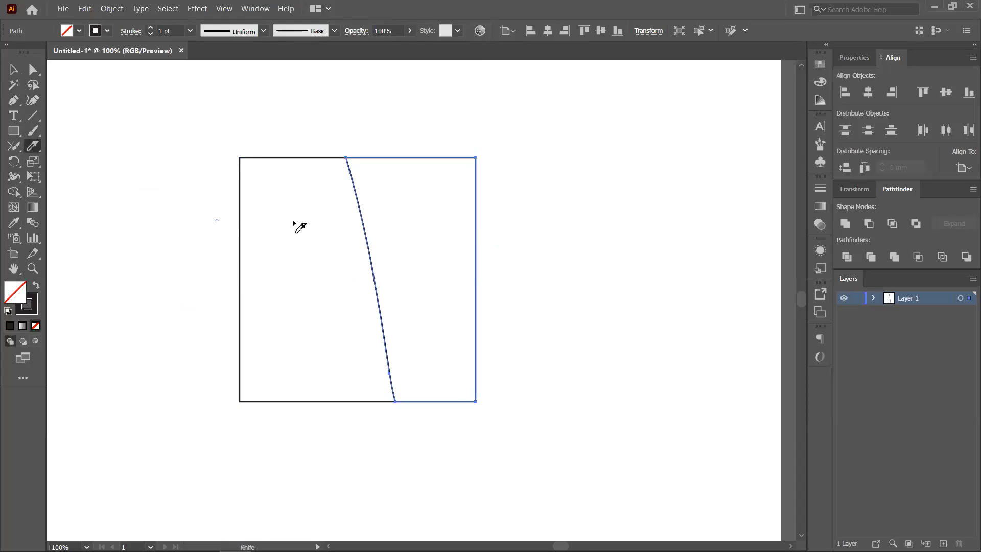
pyautogui.moveTo(294, 222); pyautogui.dragTo(503, 219)
pyautogui.moveTo(355, 273); pyautogui.dragTo(595, 290)
pyautogui.moveTo(333, 302); pyautogui.dragTo(544, 408)
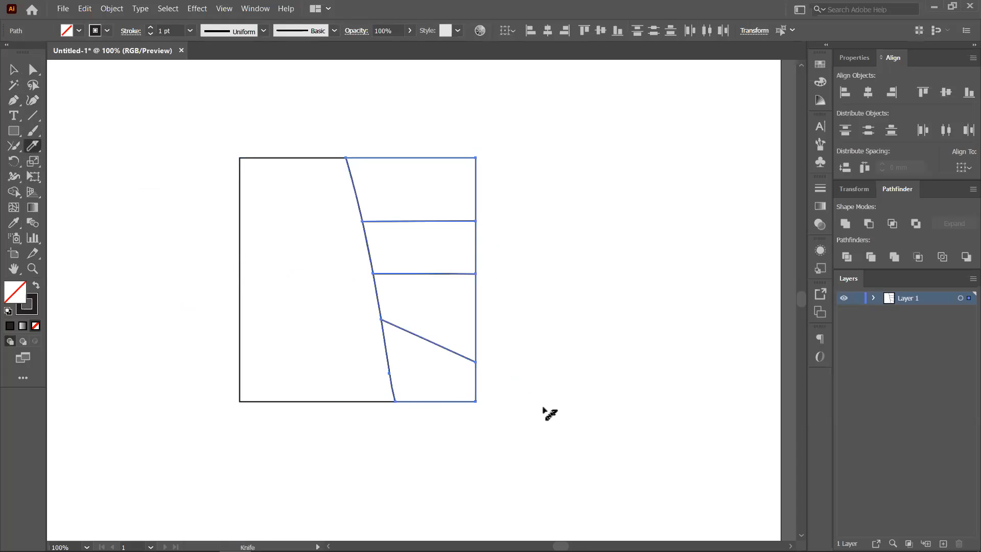
pyautogui.moveTo(481, 280); pyautogui.dragTo(394, 434)
pyautogui.moveTo(440, 133); pyautogui.dragTo(420, 366)
pyautogui.moveTo(375, 153); pyautogui.dragTo(500, 446)
pyautogui.hotkey('ctrl', 'z')
pyautogui.hotkey('ctrl', 'z')
pyautogui.hotkey('ctrl', 'z')
pyautogui.hotkey('ctrl', 'z')
pyautogui.hotkey('ctrl', 'z')
pyautogui.hotkey('ctrl', 'z')
pyautogui.hotkey('ctrl', 'z')
pyautogui.hotkey('ctrl', 'z')
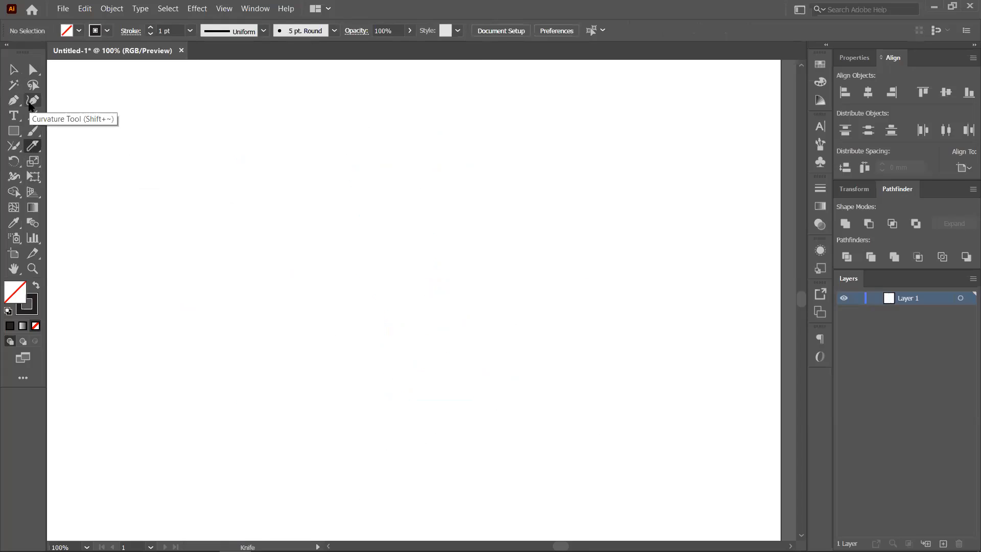
# - Draw a new square, show rulers and place a vertical guide through its centre
pyautogui.click(14, 131)
pyautogui.moveTo(250, 181); pyautogui.dragTo(490, 427)
pyautogui.moveTo(619, 359); pyautogui.dragTo(562, 316)
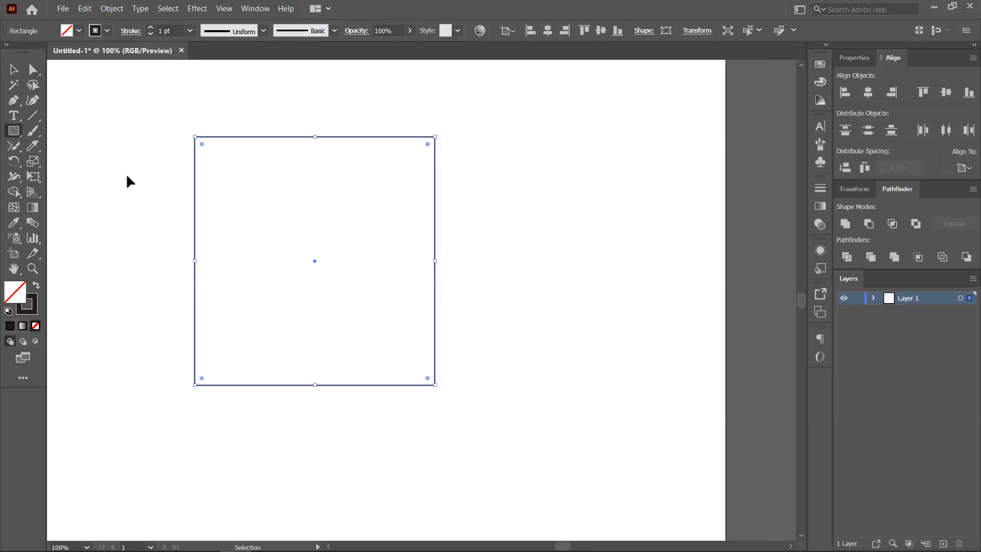
pyautogui.hotkey('ctrl', 'r')
pyautogui.moveTo(50, 249); pyautogui.dragTo(316, 253)
pyautogui.moveTo(314, 255); pyautogui.dragTo(315, 255)
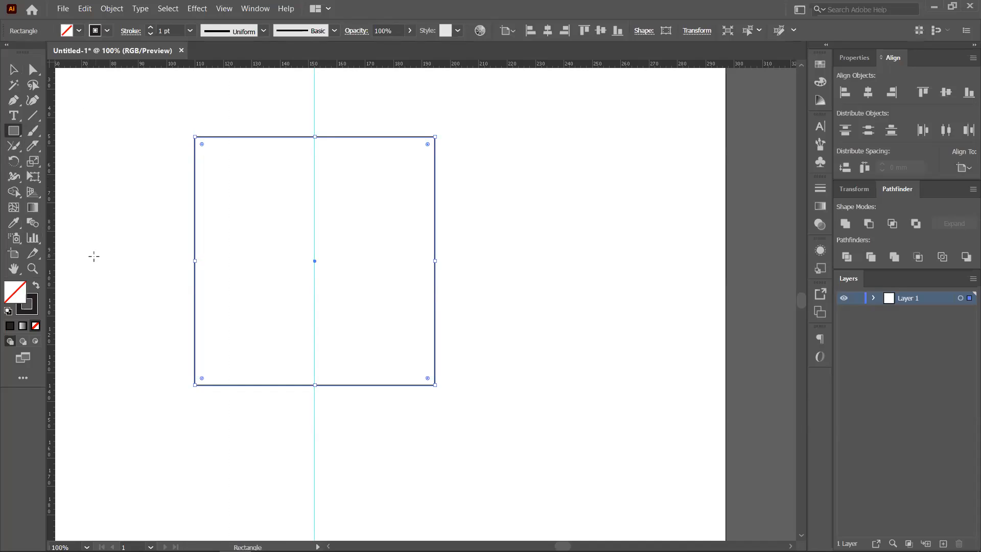
pyautogui.moveTo(436, 262); pyautogui.dragTo(315, 279)
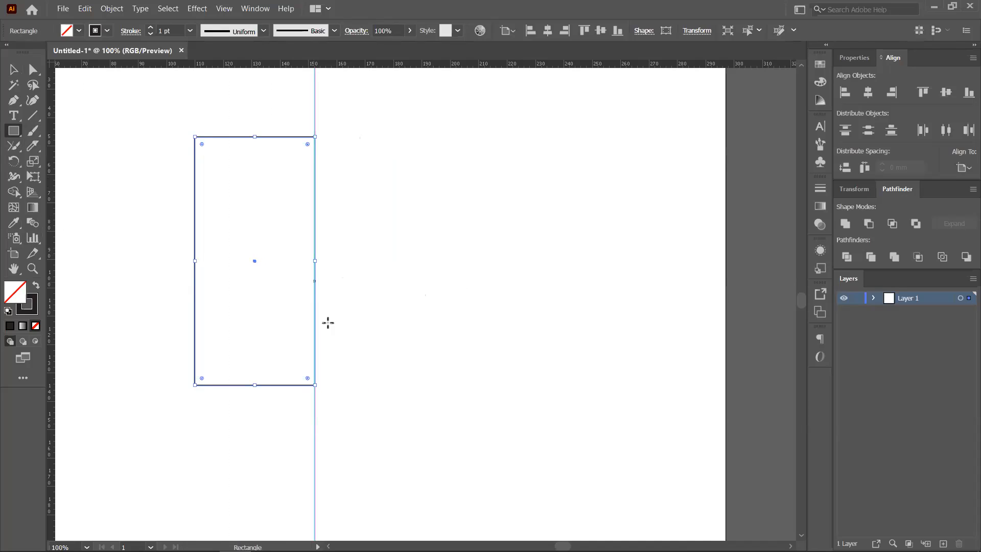
pyautogui.hotkey('ctrl', 'z')
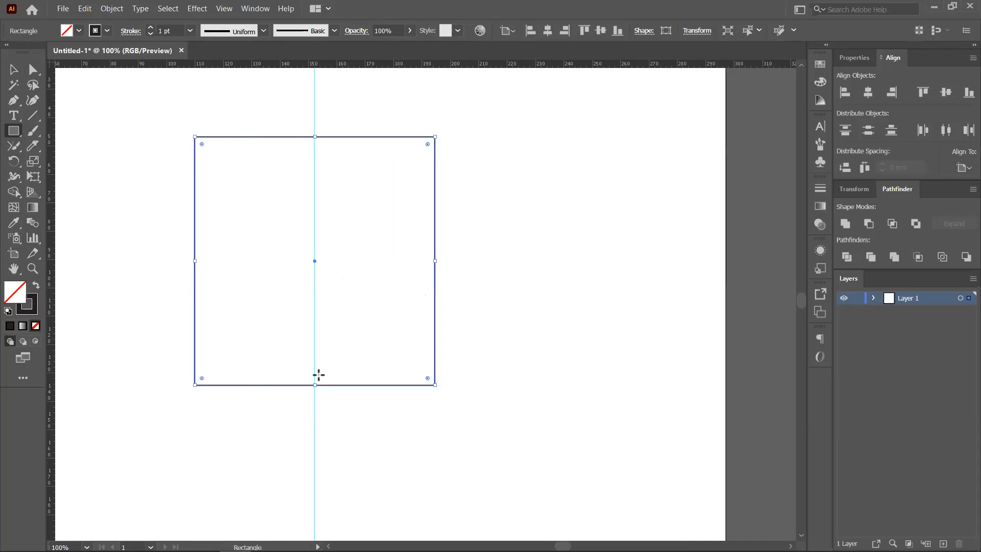
# - Try vertical Knife cuts down the square along the guide, undoing each one
pyautogui.click(31, 147)
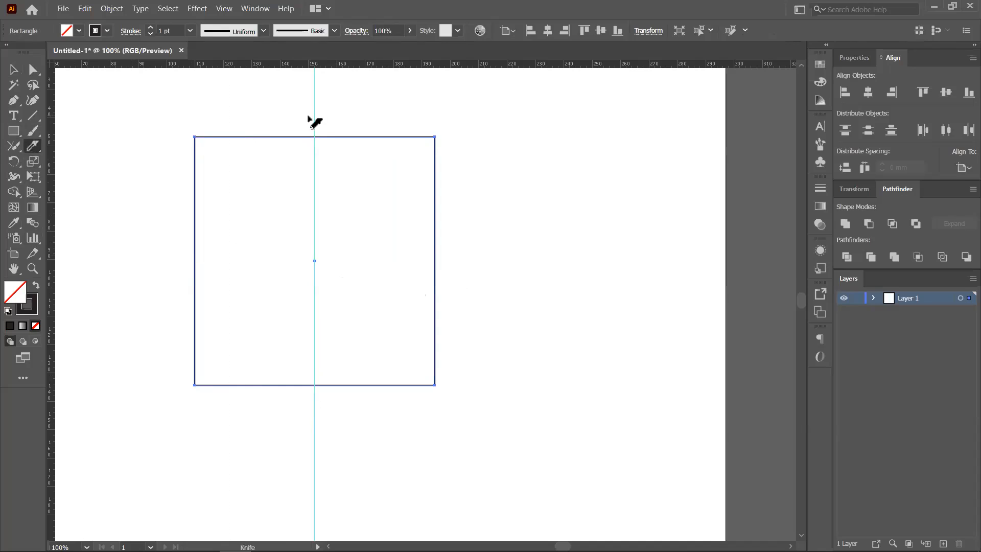
pyautogui.moveTo(313, 133)
pyautogui.mouseDown()
pyautogui.moveTo(312, 410)
pyautogui.moveTo(314, 376)
pyautogui.mouseUp()
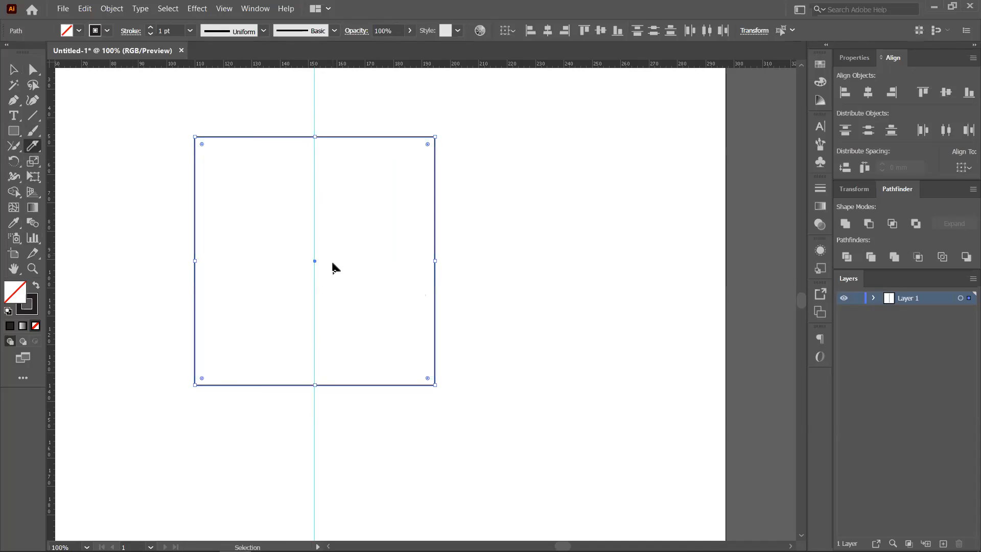
pyautogui.moveTo(314, 109); pyautogui.dragTo(322, 434)
pyautogui.press('v')
pyautogui.hotkey('ctrl', 'z')
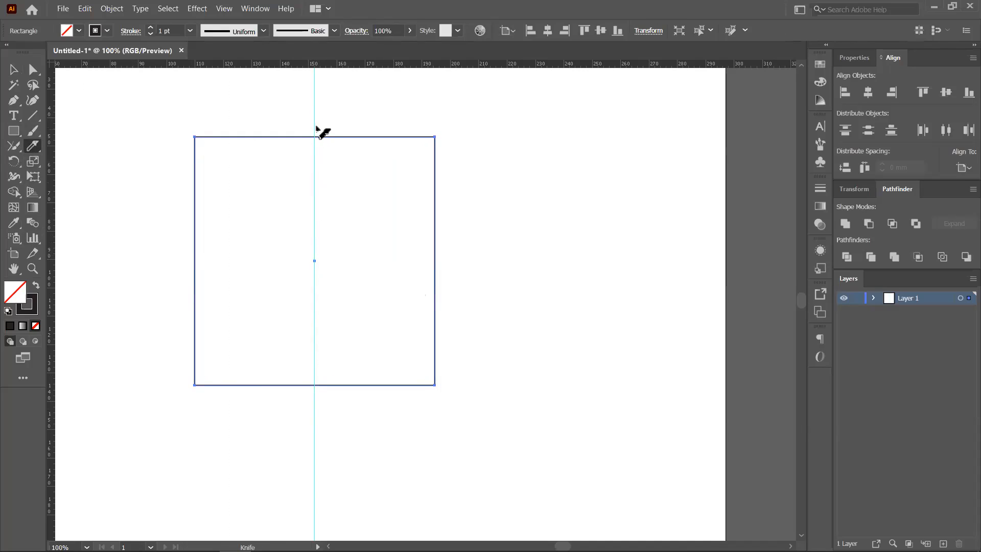
pyautogui.moveTo(312, 131); pyautogui.dragTo(313, 408)
pyautogui.hotkey('ctrl', 'z')
# - Try horizontal and wavy Knife cuts across the square, undoing each along with the guide
pyautogui.moveTo(181, 260)
pyautogui.mouseDown()
pyautogui.moveTo(463, 266)
pyautogui.moveTo(447, 278)
pyautogui.mouseUp()
pyautogui.hotkey('ctrl', 'z')
pyautogui.moveTo(196, 265); pyautogui.dragTo(534, 271)
pyautogui.hotkey('ctrl', 'z')
pyautogui.moveTo(169, 261)
pyautogui.mouseDown()
pyautogui.moveTo(418, 270)
pyautogui.moveTo(235, 255)
pyautogui.moveTo(22, 219)
pyautogui.mouseUp()
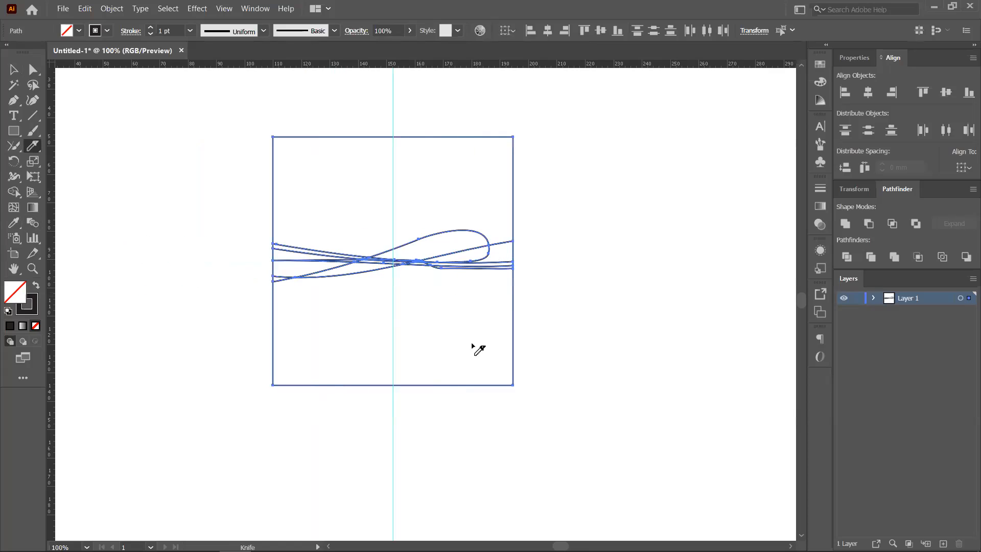
pyautogui.hotkey('ctrl', 'z')
pyautogui.hotkey('ctrl', 'z')
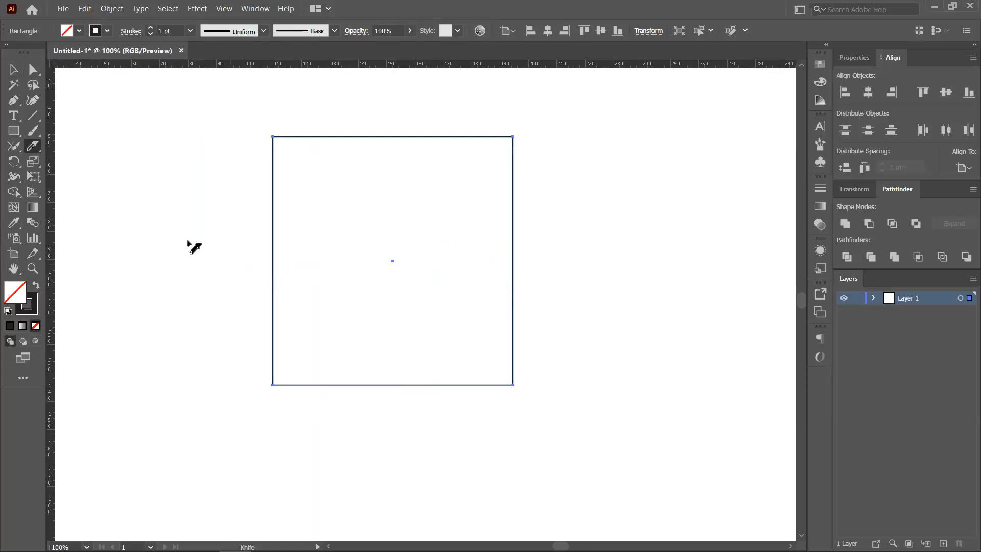
pyautogui.click(11, 69)
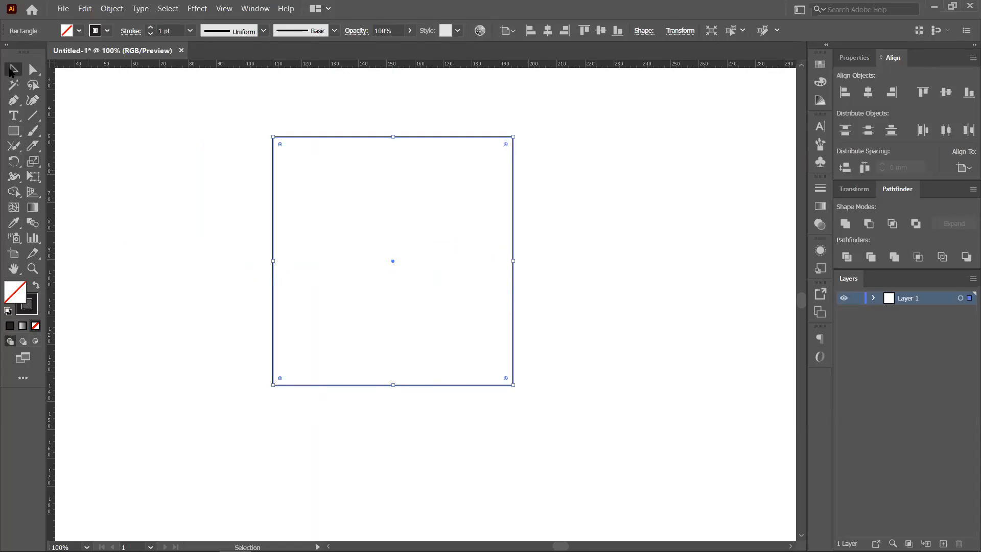
# - Draw a horizontal line across the square's middle and select both the square and line
pyautogui.hscroll(3, 564, 290)
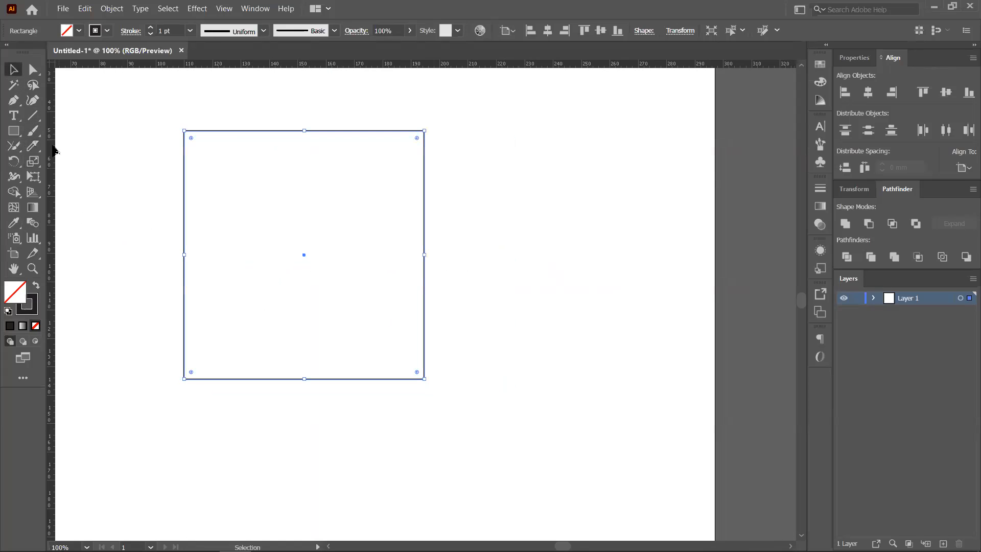
pyautogui.press('\\')
pyautogui.moveTo(148, 250); pyautogui.dragTo(529, 250)
pyautogui.press('v')
pyautogui.moveTo(93, 110); pyautogui.dragTo(563, 442)
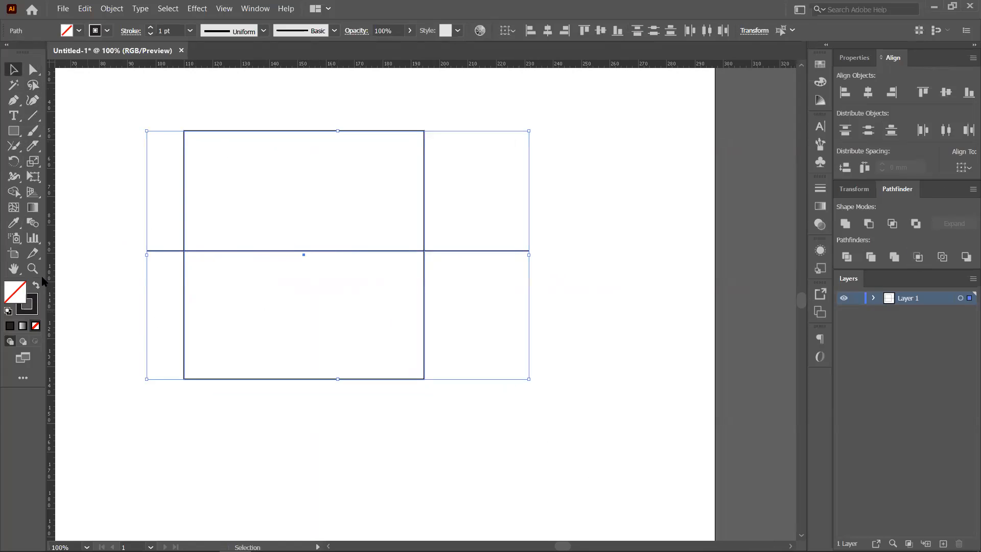
# - Remove the lower half and line stubs with Shape Builder, then delete the leftover line
pyautogui.click(13, 191)
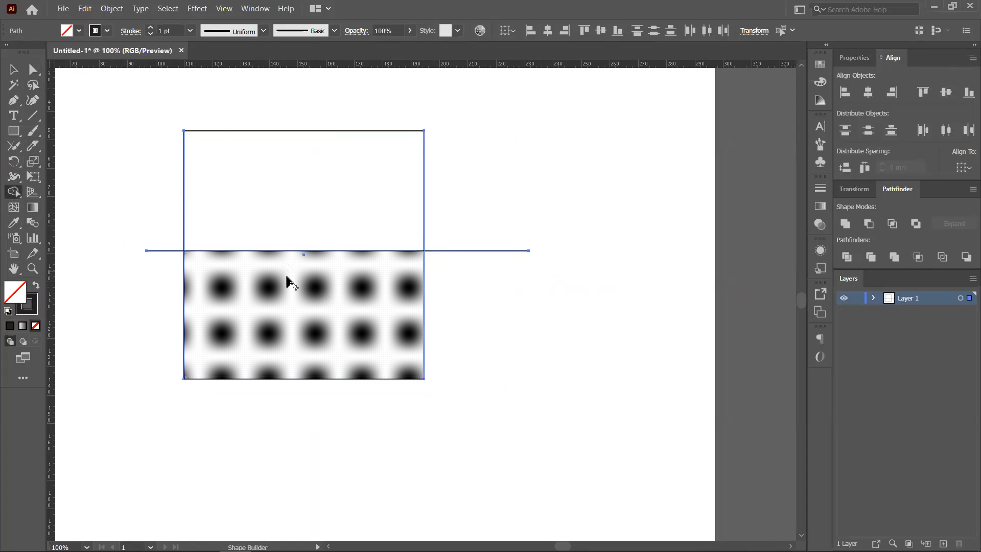
pyautogui.keyDown('alt'); pyautogui.click(297, 307); pyautogui.keyUp('alt')
pyautogui.keyDown('alt'); pyautogui.click(162, 250); pyautogui.keyUp('alt')
pyautogui.keyDown('alt'); pyautogui.click(445, 250); pyautogui.keyUp('alt')
pyautogui.click(14, 69)
pyautogui.moveTo(134, 213); pyautogui.dragTo(188, 258)
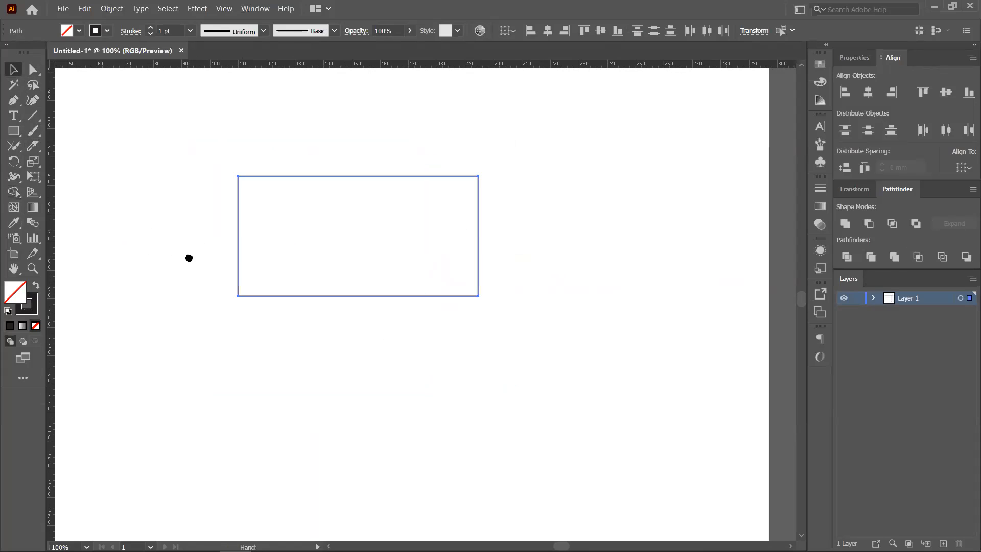
pyautogui.click(366, 310)
pyautogui.moveTo(362, 296); pyautogui.dragTo(377, 320)
pyautogui.press('Delete')
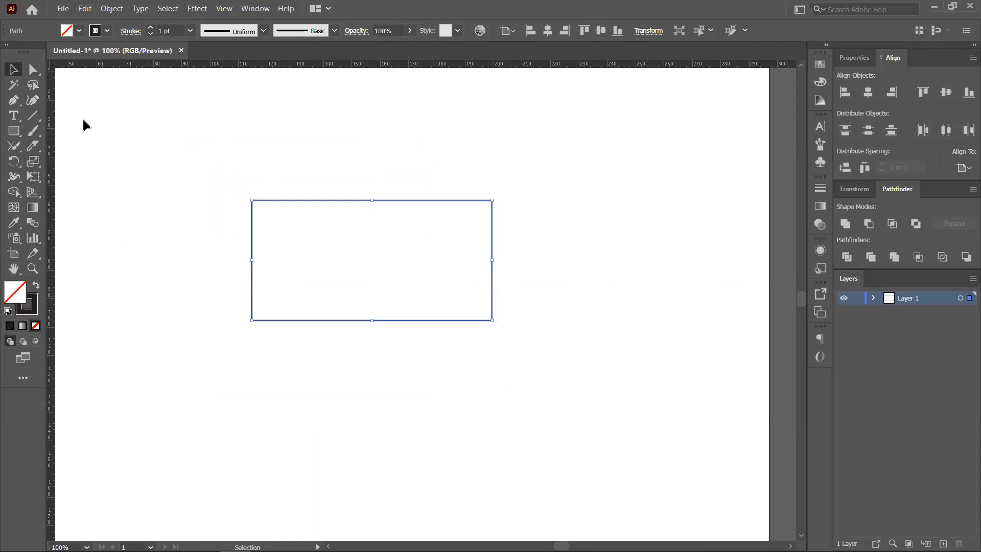
# - Select the half-height rectangle, shift it left and back, then delete it
pyautogui.moveTo(33, 146); pyautogui.dragTo(77, 142)
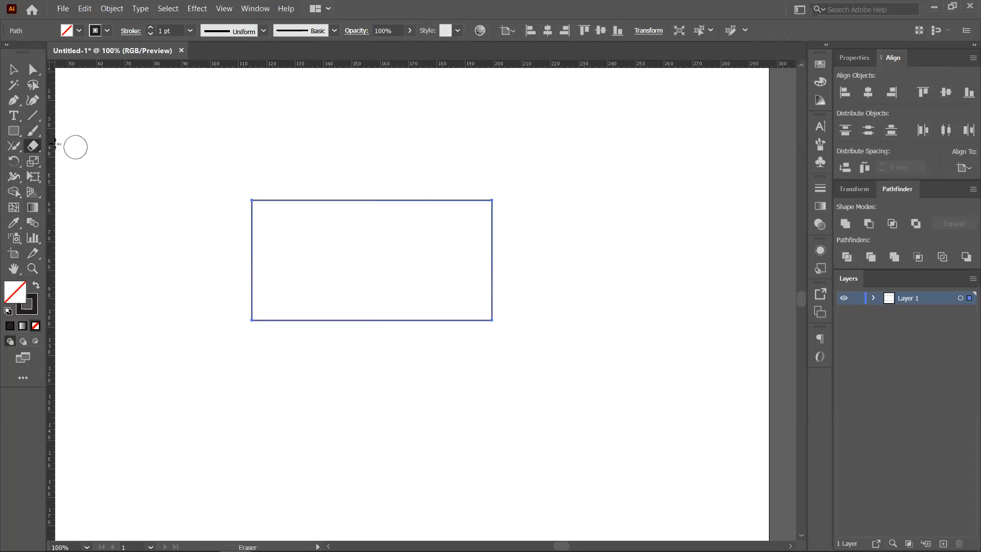
pyautogui.moveTo(19, 151); pyautogui.dragTo(51, 142)
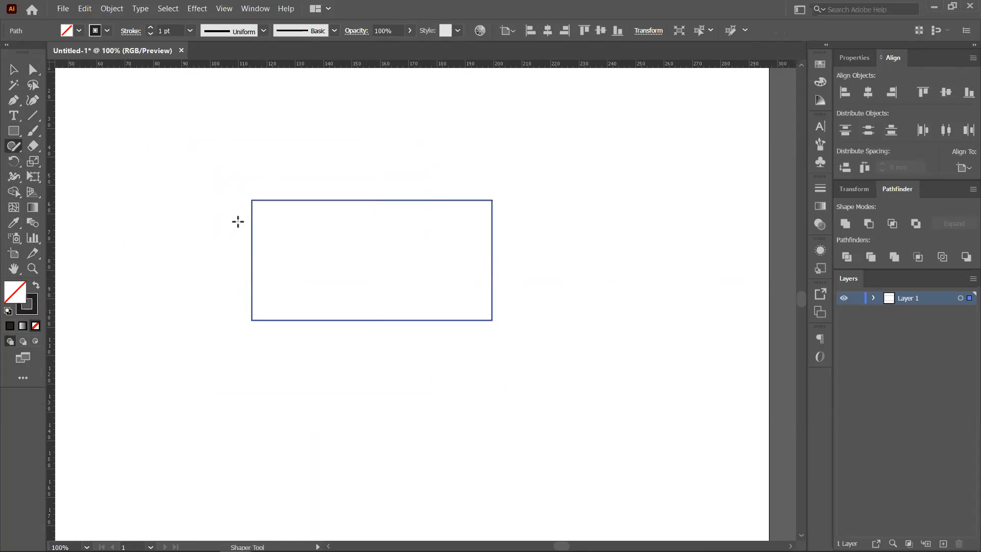
pyautogui.click(13, 69)
pyautogui.click(201, 155)
pyautogui.moveTo(316, 166); pyautogui.dragTo(462, 354)
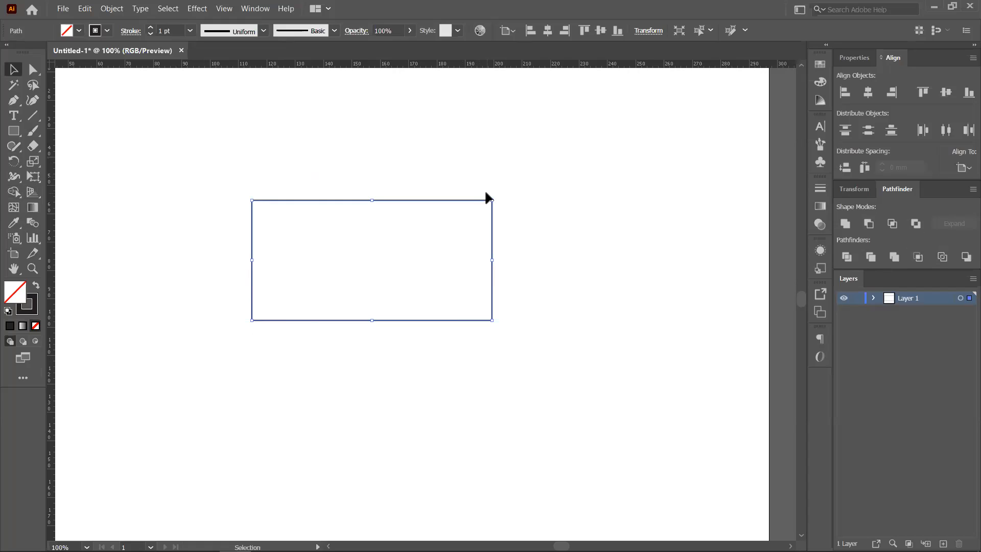
pyautogui.moveTo(382, 201); pyautogui.dragTo(293, 206)
pyautogui.moveTo(335, 324); pyautogui.dragTo(425, 308)
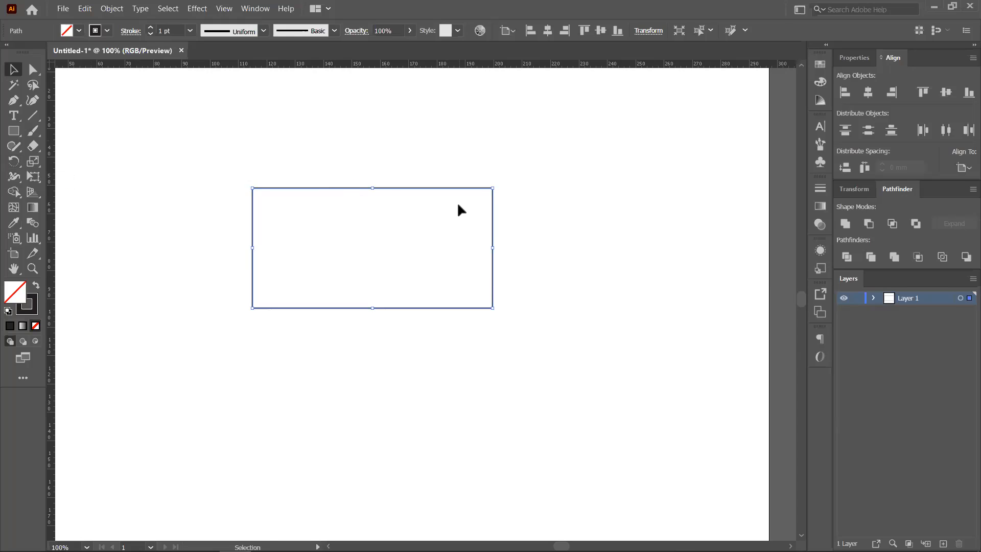
pyautogui.press('Delete')
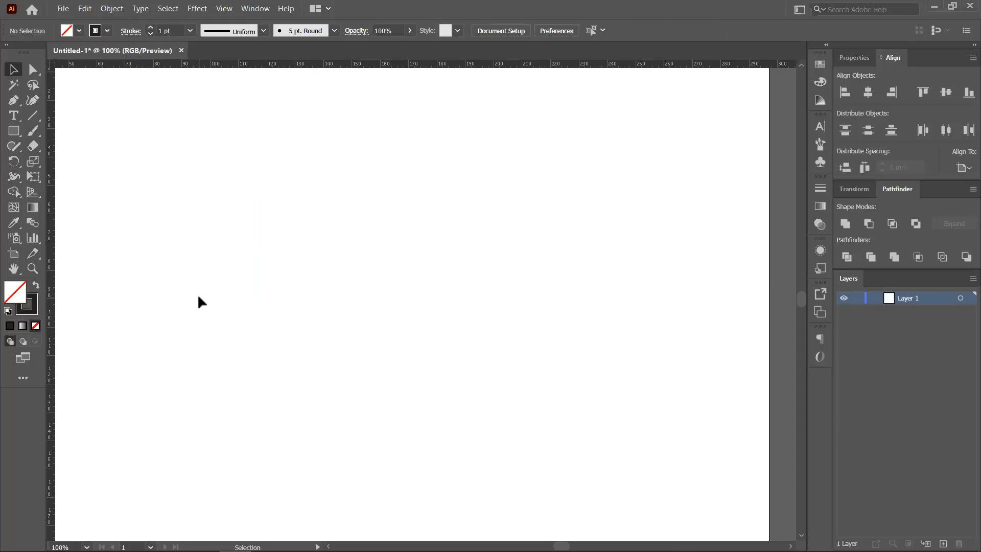
# - Draw a tall, narrow ellipse near the artboard centre
pyautogui.click(14, 131)
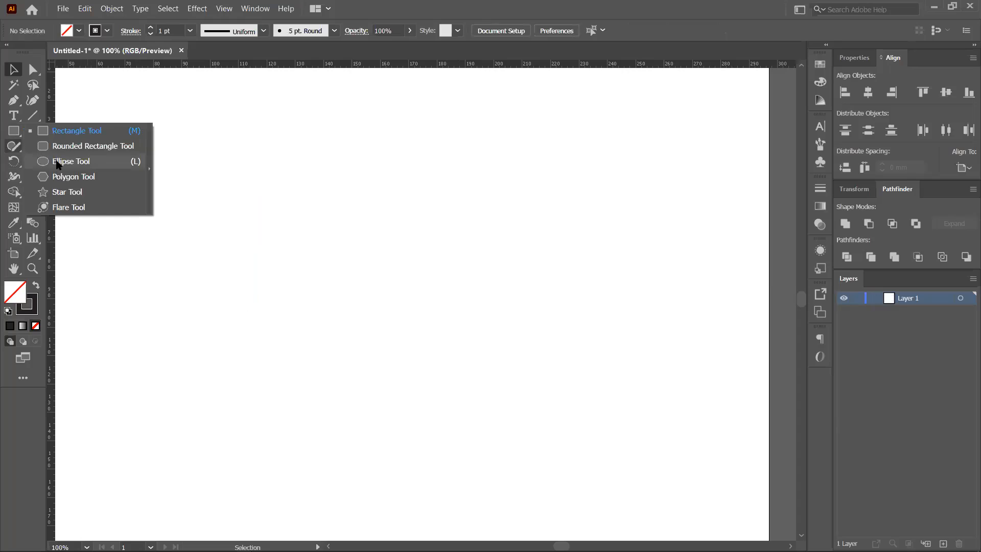
pyautogui.click(71, 161)
pyautogui.moveTo(375, 161); pyautogui.dragTo(427, 404)
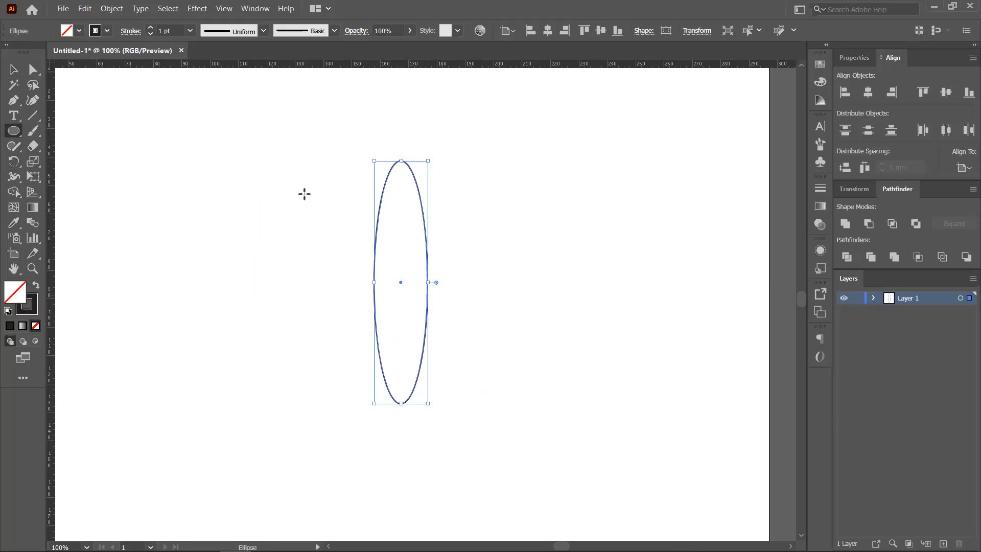
# - Fill the tall ellipse with red from the Swatches and set its stroke to None
pyautogui.click(820, 64)
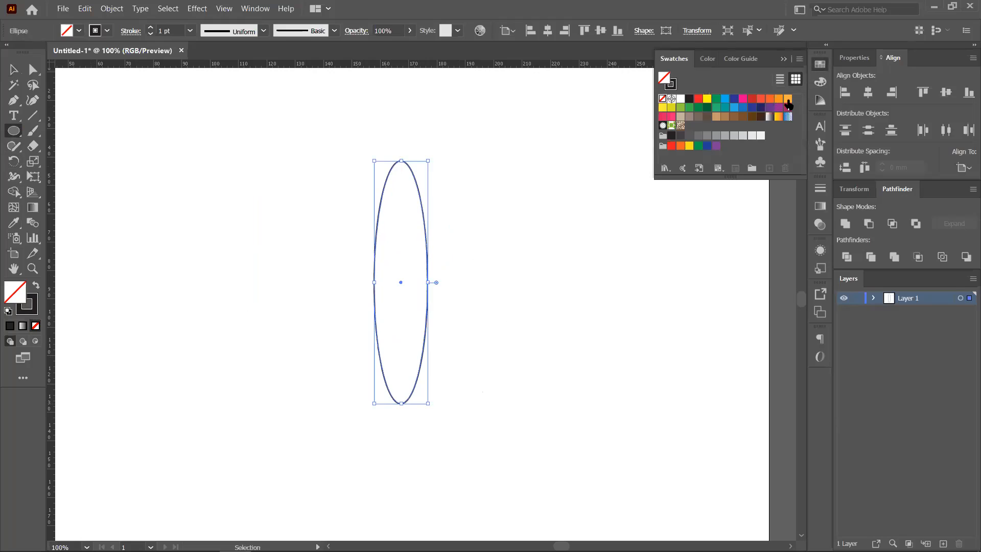
pyautogui.click(752, 98)
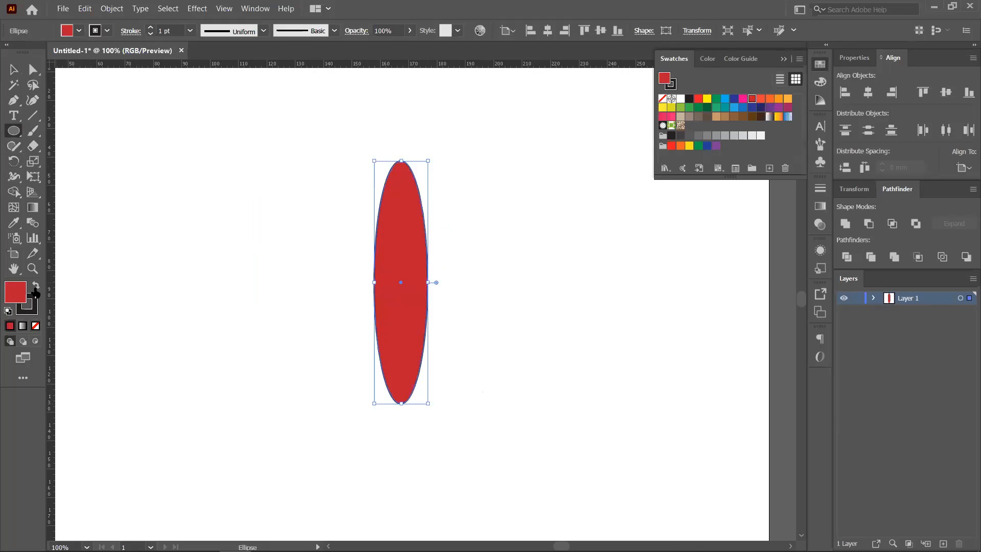
pyautogui.click(33, 307)
pyautogui.click(35, 326)
pyautogui.click(18, 293)
pyautogui.click(798, 59)
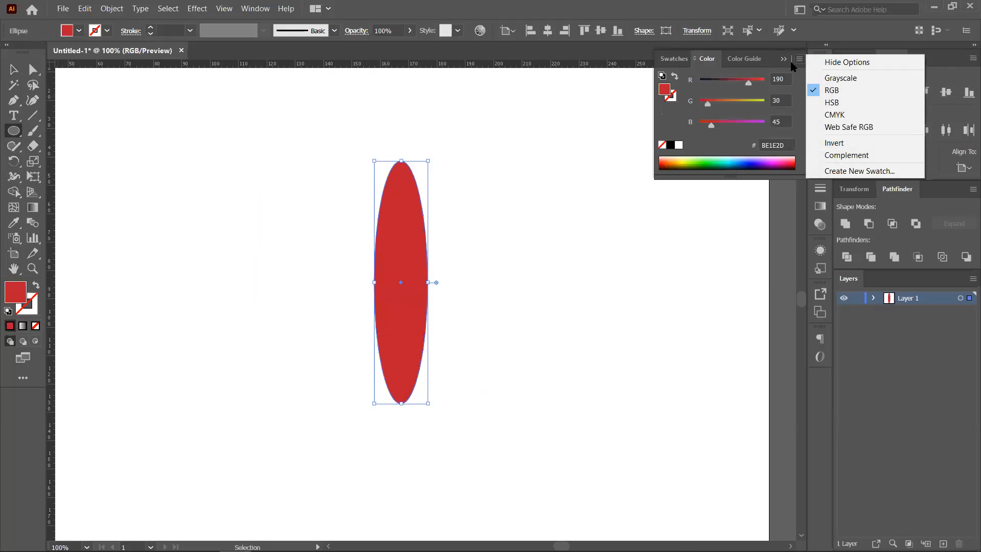
pyautogui.click(786, 60)
# - Move the red ellipse up and to the left of the artboard's centre
pyautogui.click(15, 71)
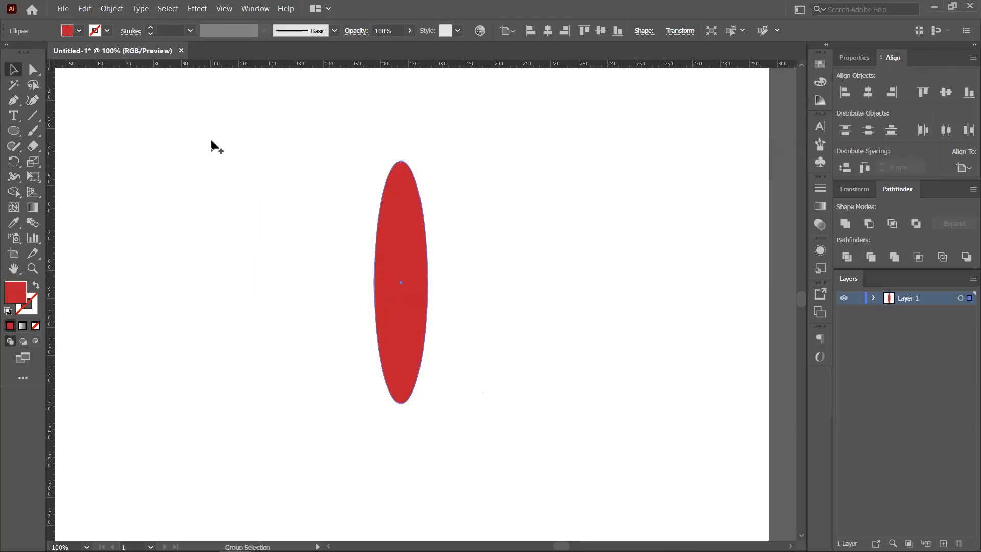
pyautogui.scroll(-1, 209, 139)
pyautogui.moveTo(413, 199); pyautogui.dragTo(519, 202)
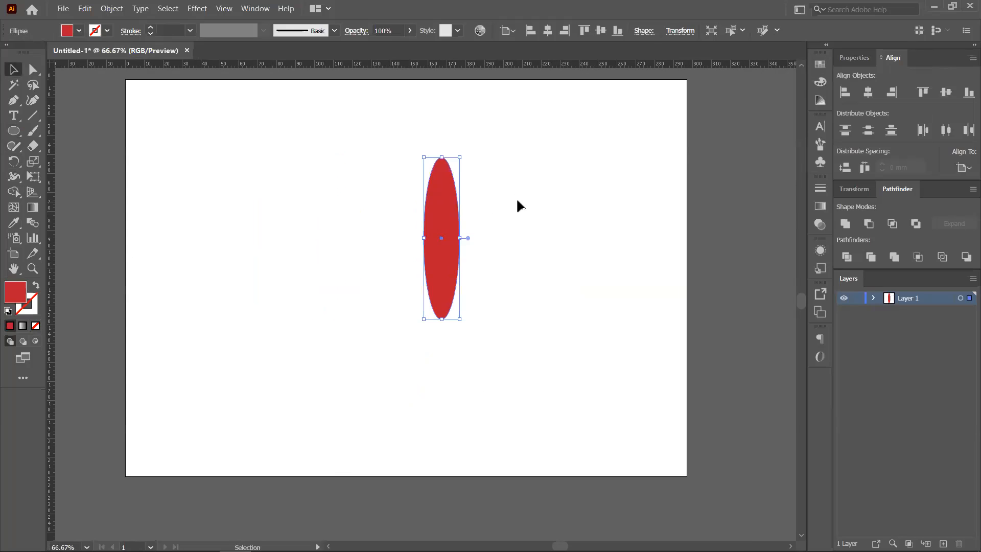
pyautogui.click(517, 201)
pyautogui.moveTo(445, 225); pyautogui.dragTo(355, 202)
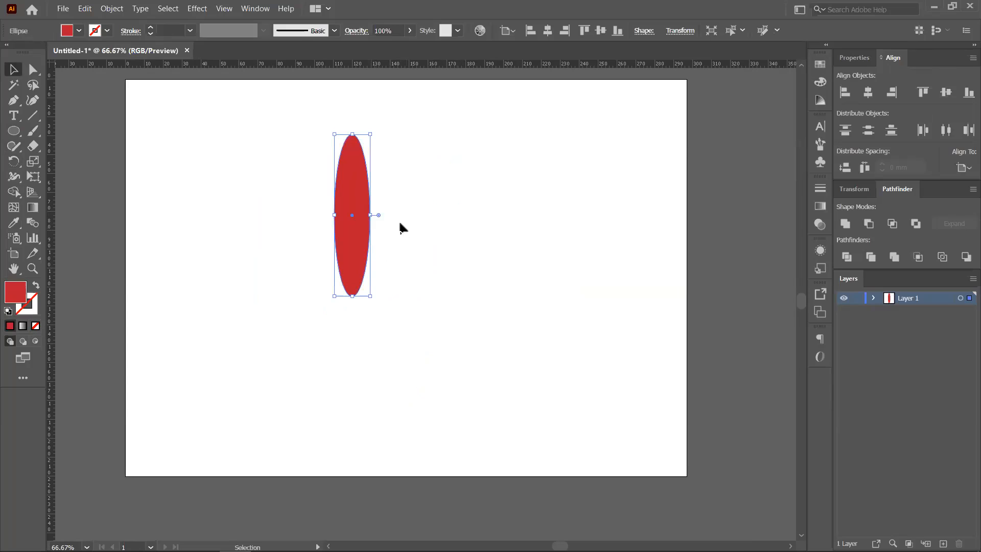
# - Rotate the red ellipse around its own centre until it stands vertical
pyautogui.click(15, 162)
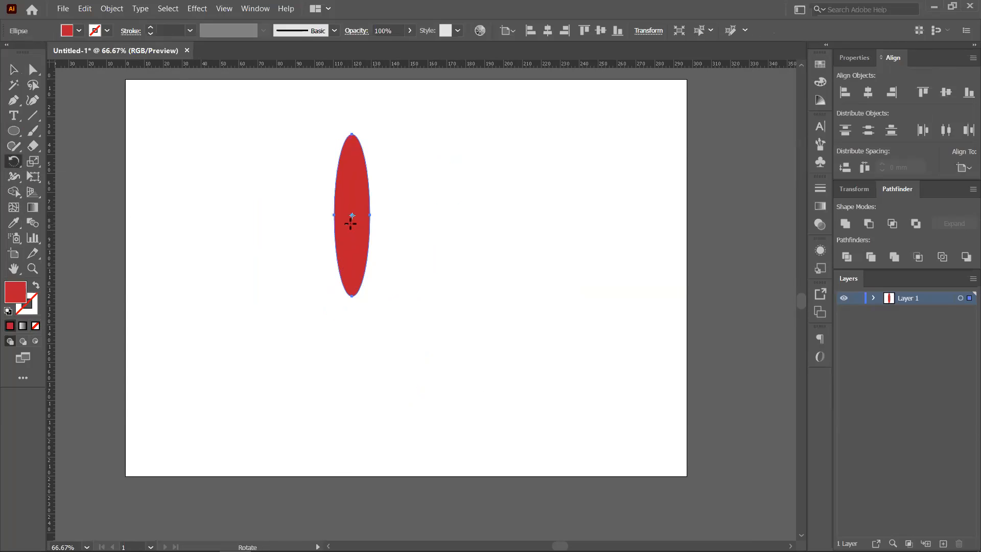
pyautogui.scroll(1, 359, 222)
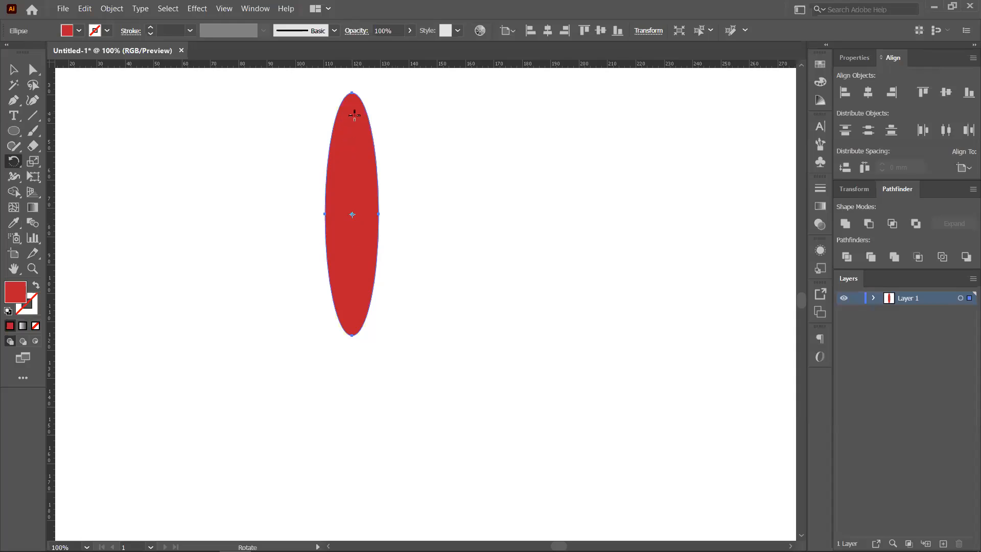
pyautogui.moveTo(354, 119); pyautogui.dragTo(407, 240)
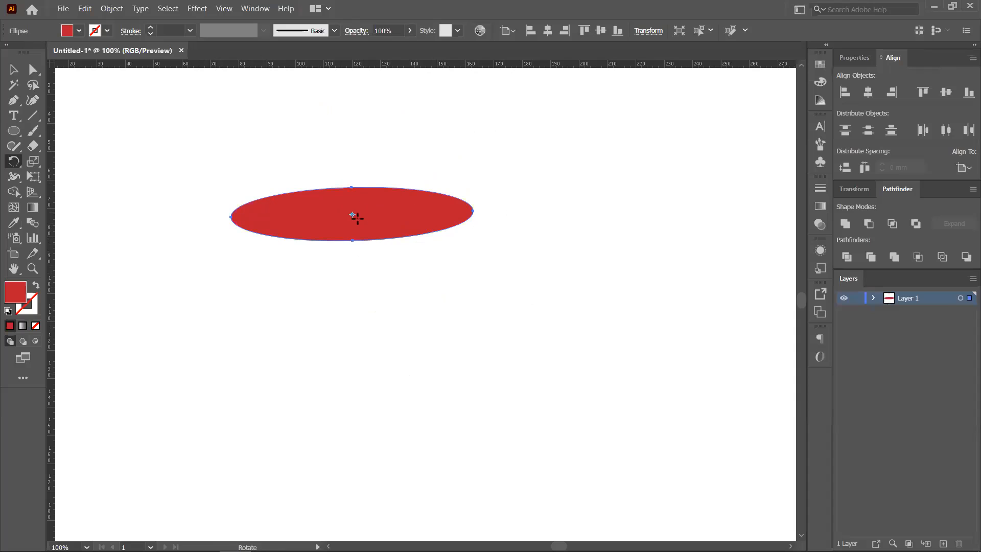
pyautogui.moveTo(475, 201); pyautogui.dragTo(360, 316)
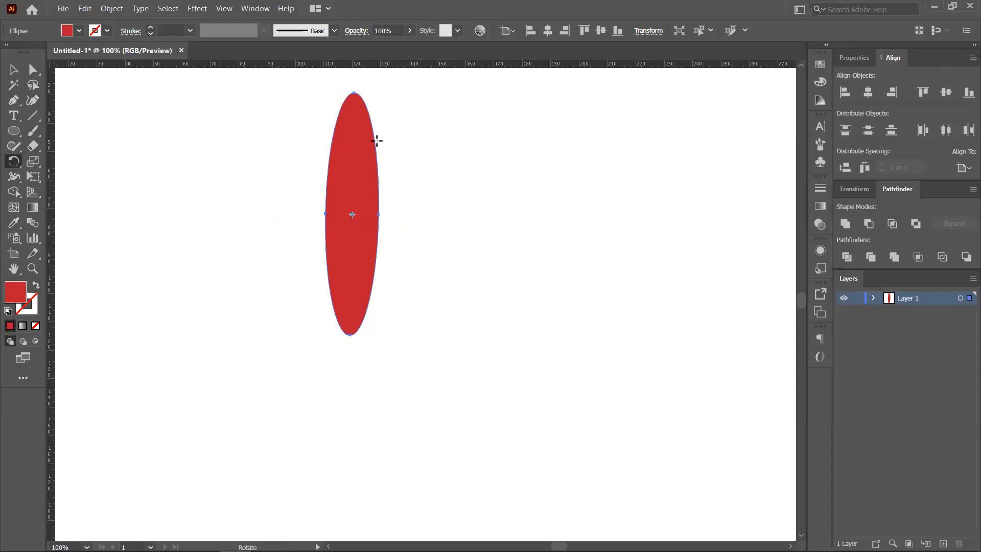
pyautogui.keyDown('alt'); pyautogui.click(358, 112); pyautogui.keyUp('alt')
pyautogui.click(561, 329)
pyautogui.hotkey('ctrl', 'z')
pyautogui.hotkey('ctrl', 'shift', 'z')
pyautogui.keyDown('alt'); pyautogui.click(388, 136); pyautogui.keyUp('alt')
pyautogui.click(560, 329)
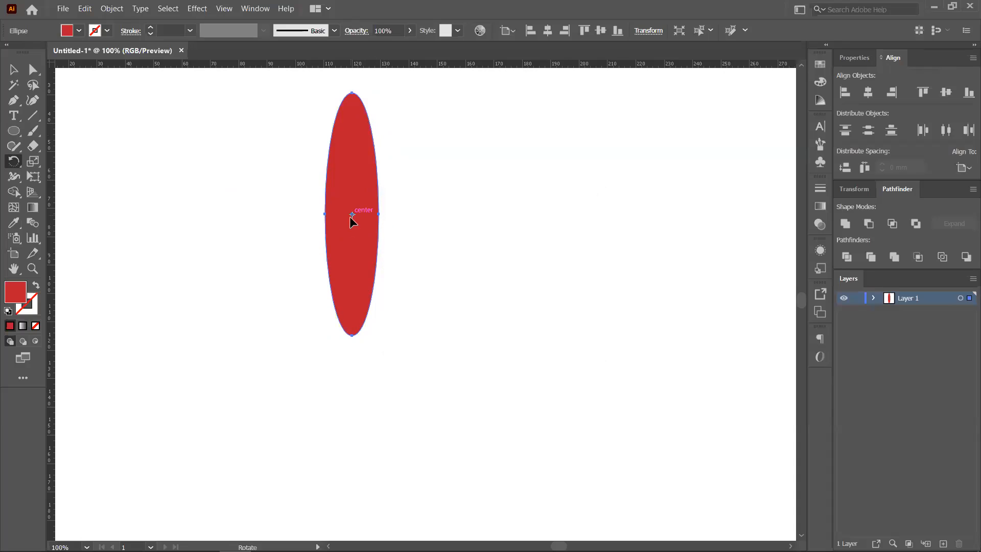
pyautogui.moveTo(356, 120); pyautogui.dragTo(385, 140)
pyautogui.hotkey('ctrl', 'd')
pyautogui.hotkey('ctrl', 'd')
pyautogui.hotkey('ctrl', 'd')
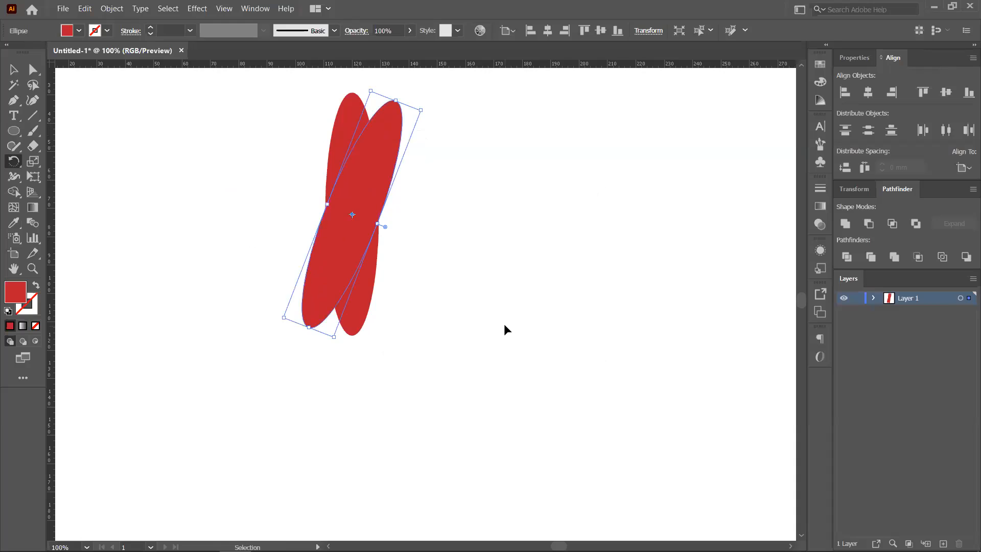
pyautogui.hotkey('ctrl', 'd')
pyautogui.hotkey('ctrl', 'd')
pyautogui.hotkey('ctrl', 'd')
pyautogui.hotkey('ctrl', 'd')
pyautogui.hotkey('ctrl', 'd')
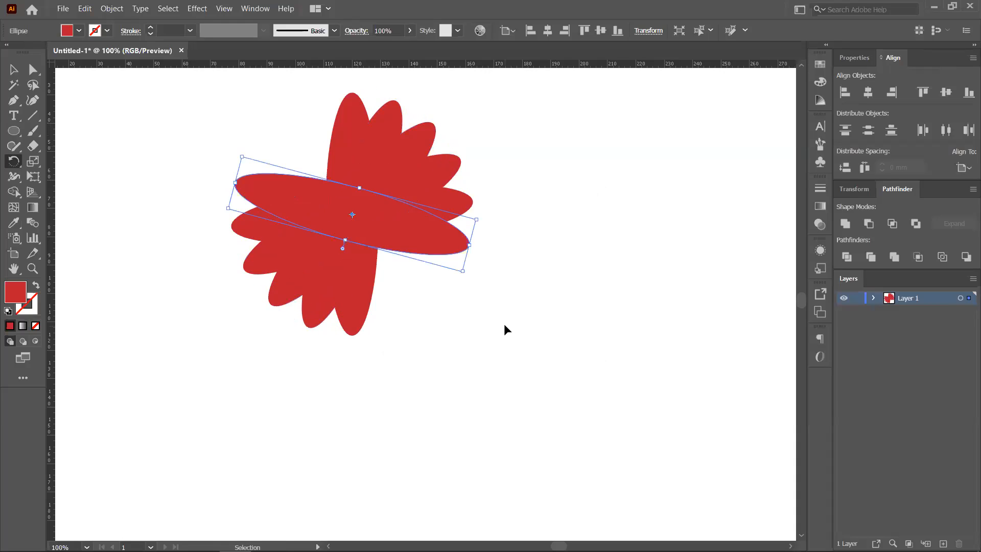
pyautogui.click(13, 69)
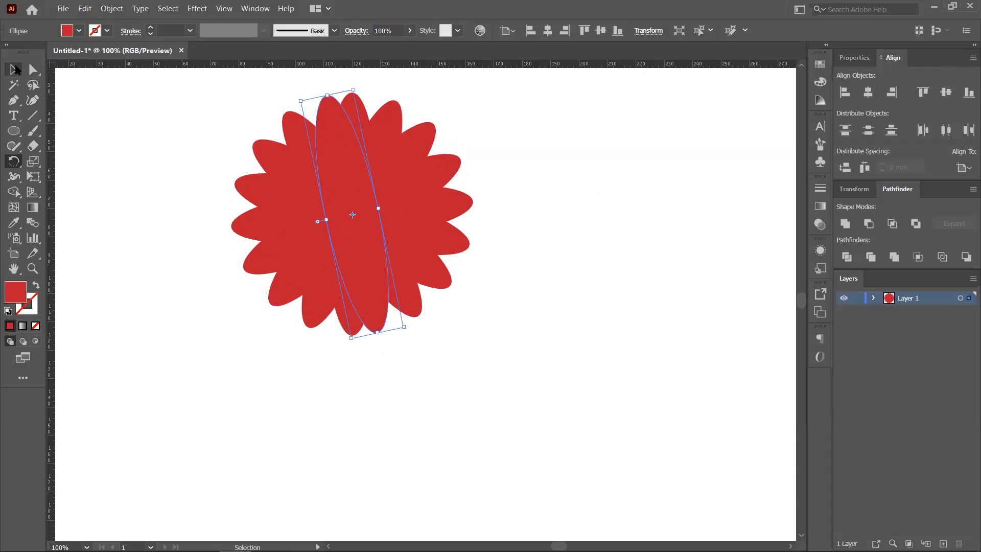
pyautogui.click(149, 108)
pyautogui.moveTo(241, 94); pyautogui.dragTo(475, 348)
pyautogui.moveTo(358, 203); pyautogui.dragTo(401, 283)
pyautogui.hotkey('ctrl', 'z')
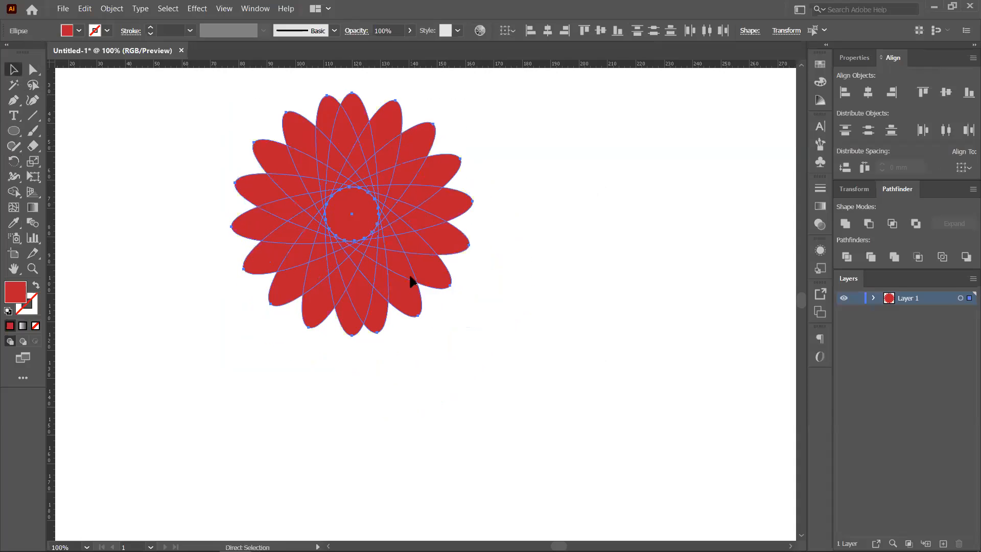
pyautogui.hotkey('ctrl', 'z')
pyautogui.hotkey('ctrl', 'z')
pyautogui.hotkey('ctrl', 'z')
pyautogui.hotkey('ctrl', 'z')
pyautogui.hotkey('ctrl', 'z')
pyautogui.hotkey('ctrl', 'z')
pyautogui.hotkey('ctrl', 'z')
pyautogui.hotkey('ctrl', 'z')
pyautogui.hotkey('ctrl', 'z')
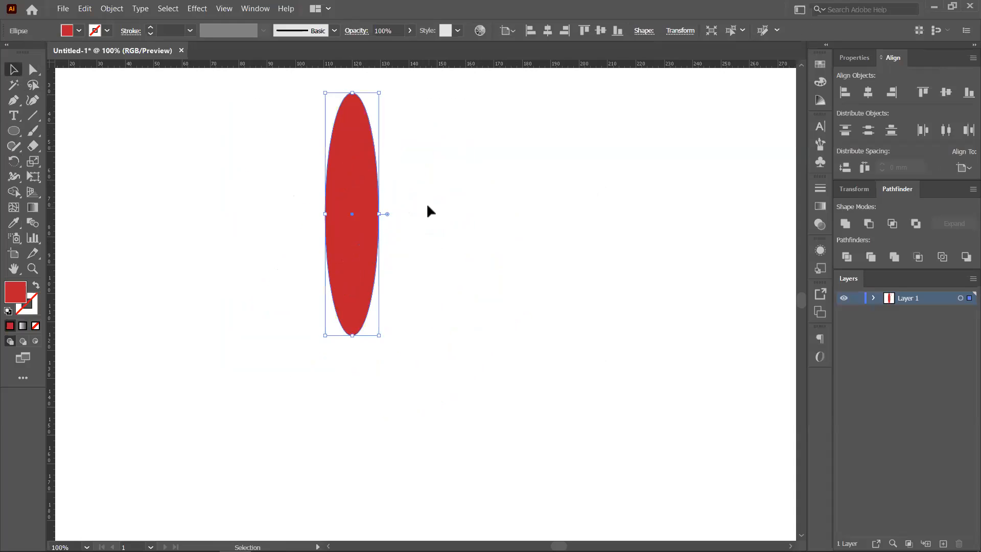
# - Move the upright red ellipse about 26 mm left and slightly down
pyautogui.click(429, 218)
pyautogui.moveTo(353, 228); pyautogui.dragTo(287, 254)
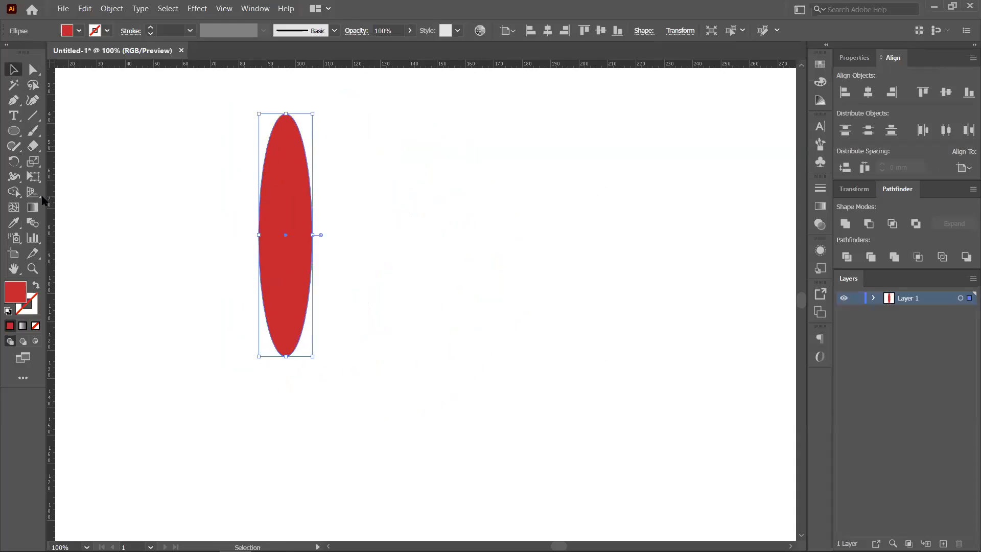
pyautogui.click(14, 161)
pyautogui.moveTo(346, 246); pyautogui.dragTo(373, 226)
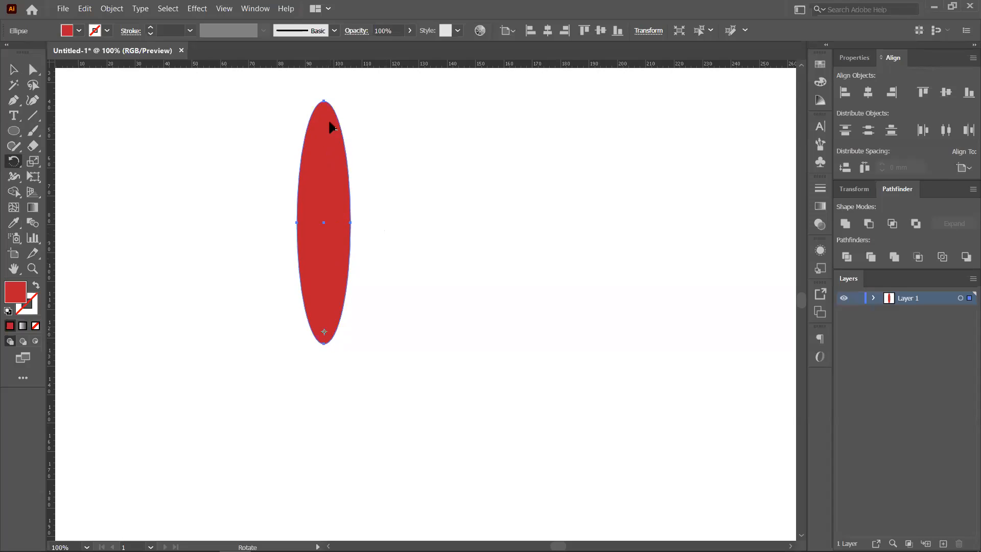
# - Fan out rotated petal copies around the ellipse's base with Ctrl+D, then undo back to one ellipse
pyautogui.moveTo(332, 126); pyautogui.dragTo(404, 231)
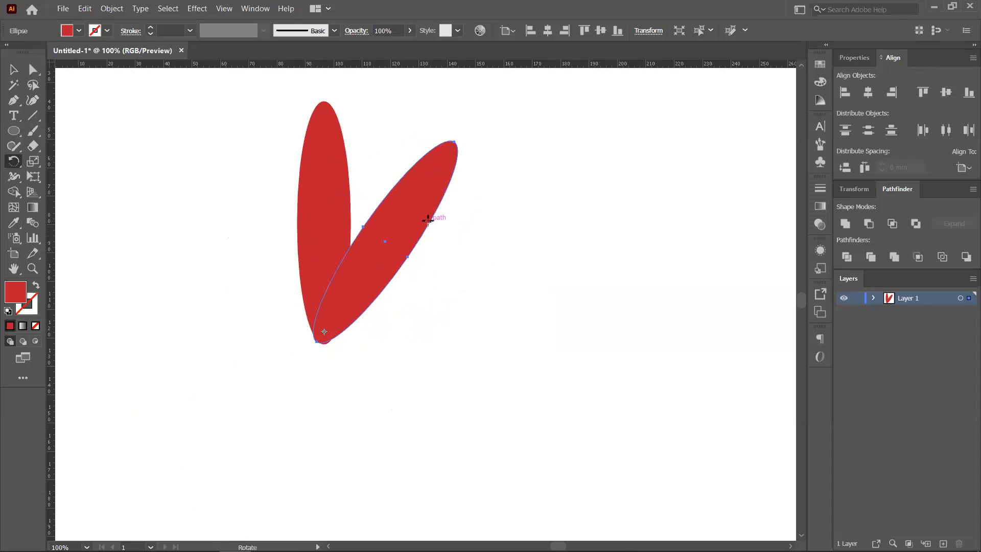
pyautogui.hotkey('ctrl', 'd')
pyautogui.hotkey('ctrl', 'd')
pyautogui.hotkey('ctrl', 'd')
pyautogui.hotkey('ctrl', 'd')
pyautogui.hotkey('ctrl', 'd')
pyautogui.hotkey('ctrl', 'd')
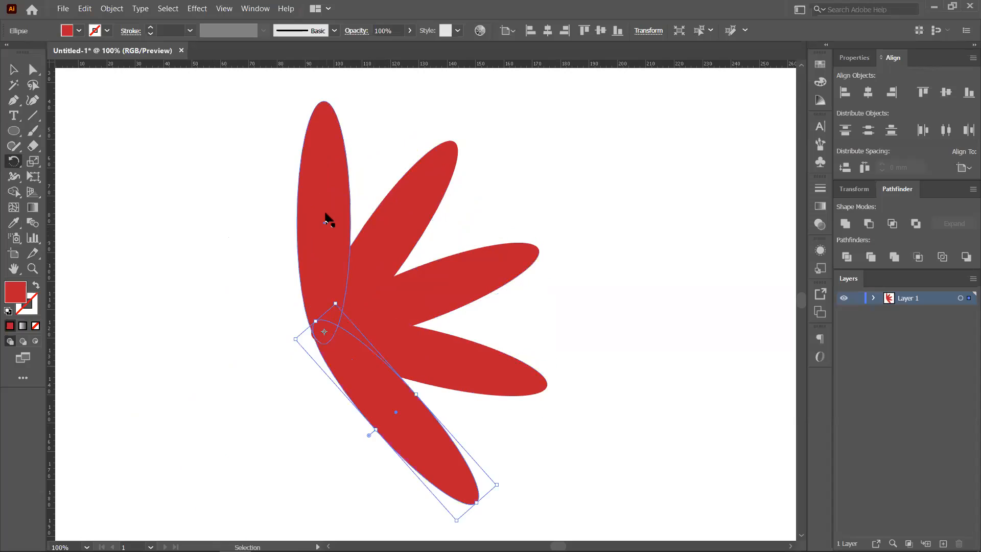
pyautogui.hotkey('ctrl', 'd')
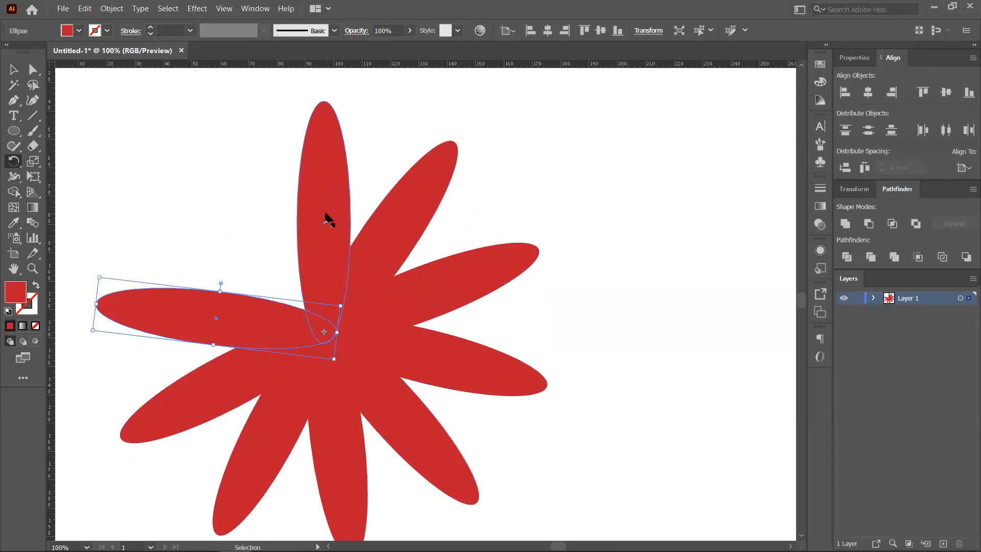
pyautogui.hotkey('ctrl', 'd')
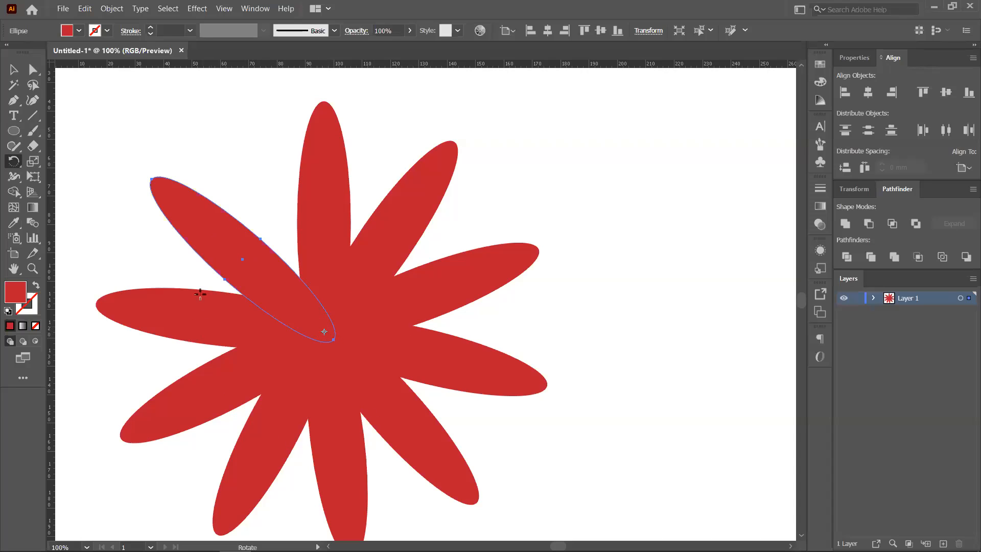
pyautogui.press('ctrl')
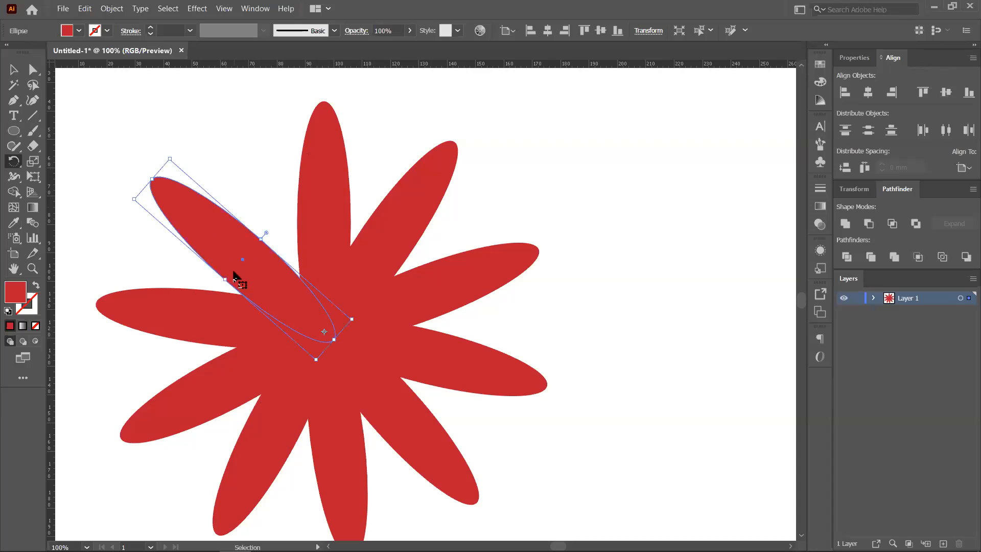
pyautogui.hotkey('ctrl', 'z')
pyautogui.hotkey('ctrl', 'z')
pyautogui.hotkey('ctrl', 'z')
pyautogui.hotkey('ctrl', 'z')
pyautogui.hotkey('ctrl', 'z')
pyautogui.hotkey('ctrl', 'z')
pyautogui.hotkey('ctrl', 'z')
pyautogui.hotkey('ctrl', 'z')
pyautogui.hotkey('ctrl', 'z')
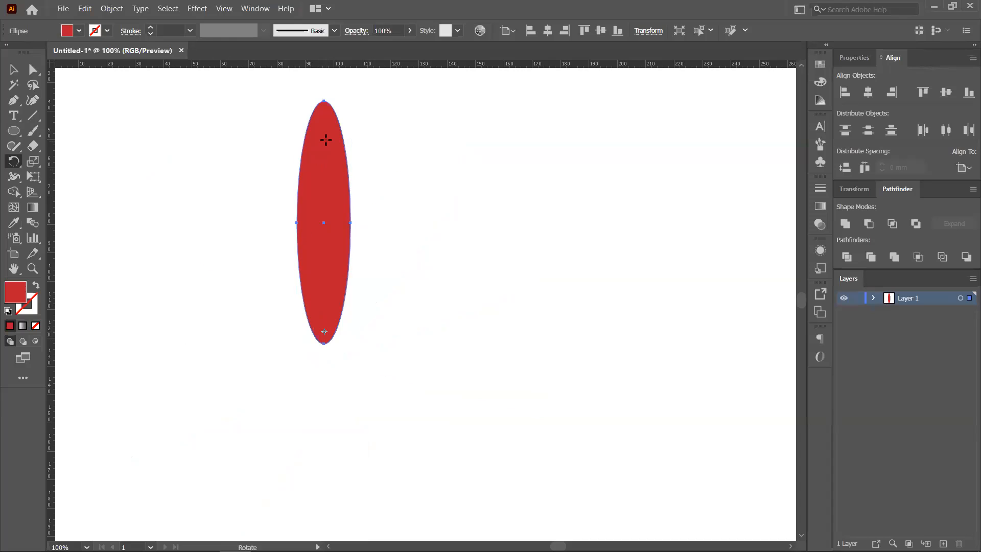
pyautogui.moveTo(329, 137); pyautogui.dragTo(418, 232)
pyautogui.hotkey('ctrl', 'd')
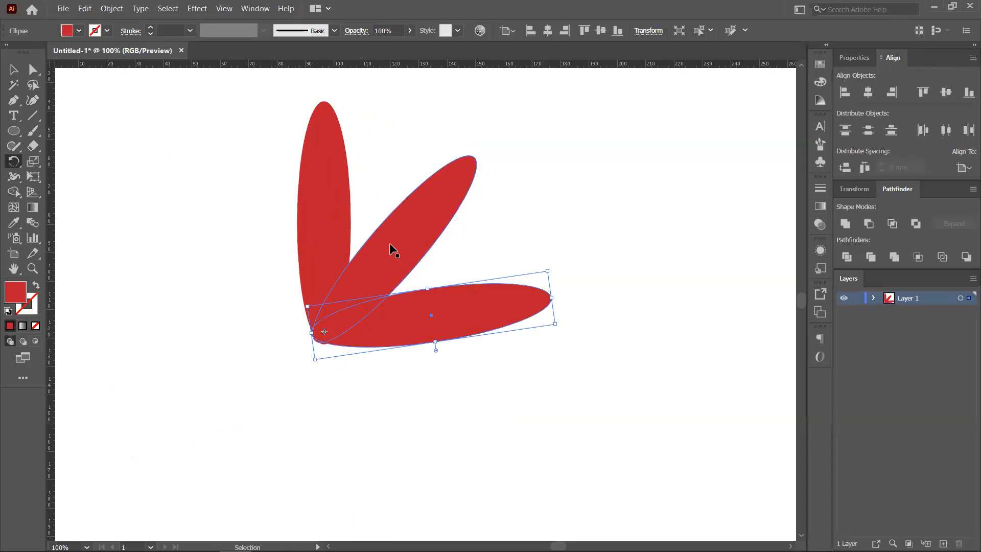
pyautogui.hotkey('ctrl', 'd')
pyautogui.hotkey('ctrl', 'd')
pyautogui.hotkey('ctrl', 'd')
pyautogui.hotkey('ctrl', 'd')
pyautogui.hotkey('ctrl', 'd')
pyautogui.hotkey('ctrl', 'd')
pyautogui.hotkey('ctrl', 'd')
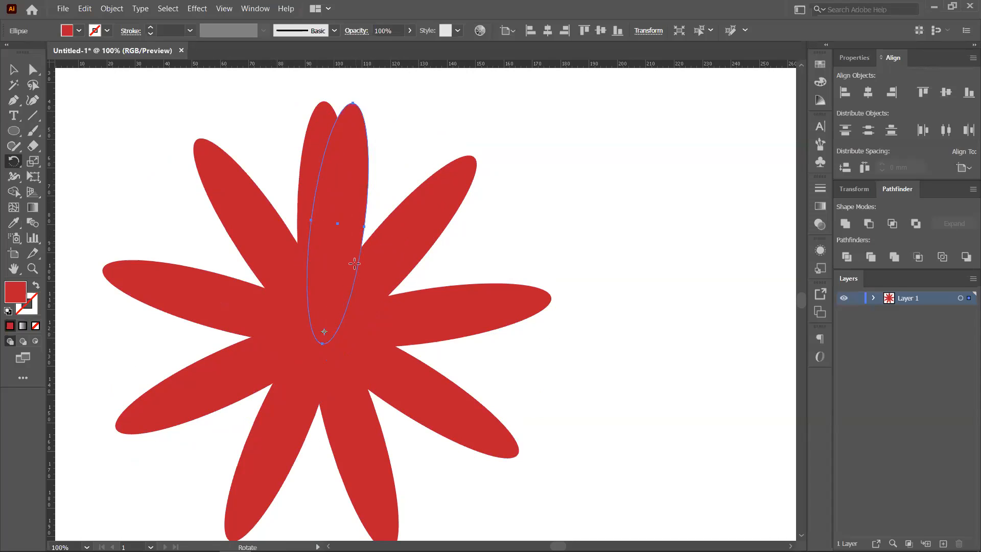
pyautogui.moveTo(354, 259); pyautogui.dragTo(248, 168)
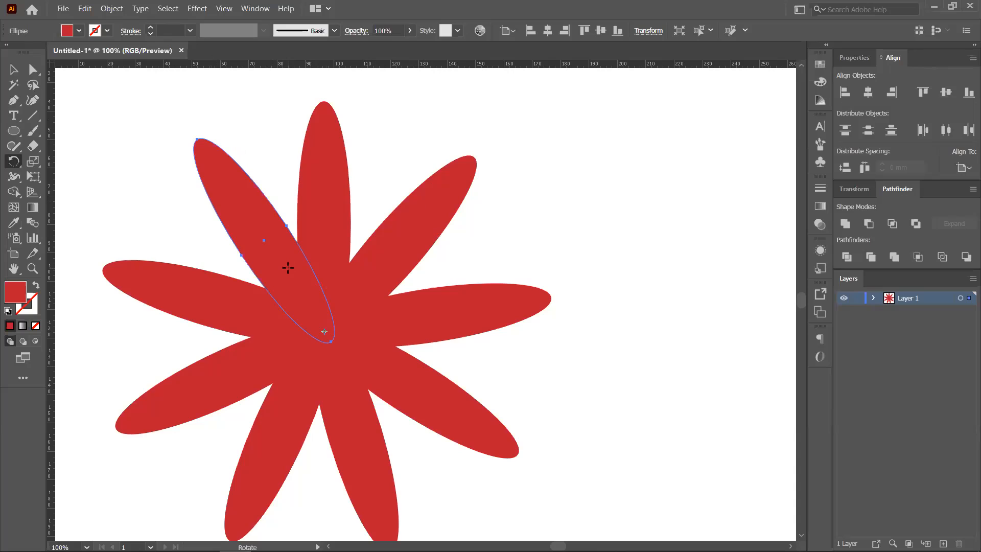
pyautogui.moveTo(287, 268); pyautogui.dragTo(134, 339)
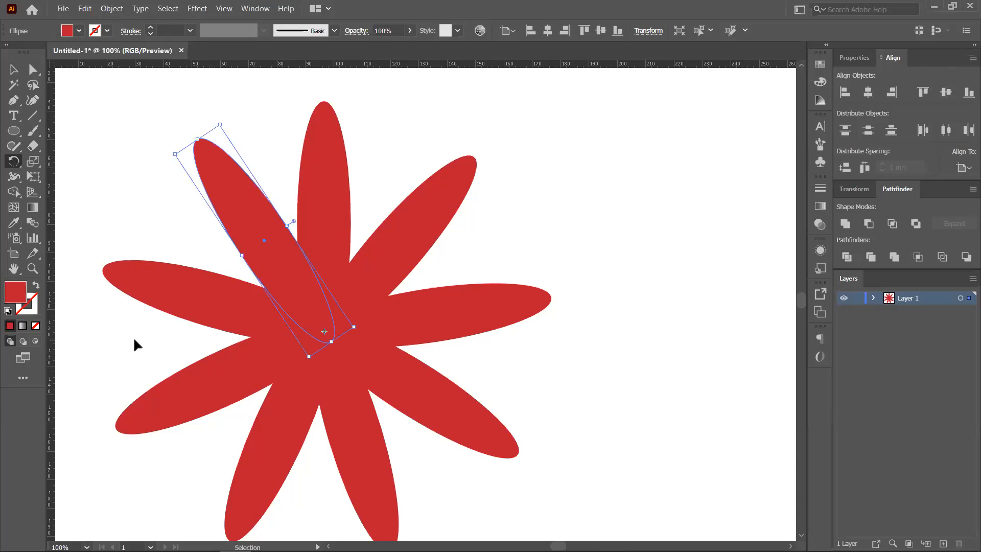
pyautogui.hotkey('ctrl', 'z')
pyautogui.hotkey('ctrl', 'z')
pyautogui.hotkey('ctrl', 'z')
pyautogui.hotkey('ctrl', 'z')
pyautogui.hotkey('ctrl', 'z')
pyautogui.hotkey('ctrl', 'z')
pyautogui.hotkey('ctrl', 'z')
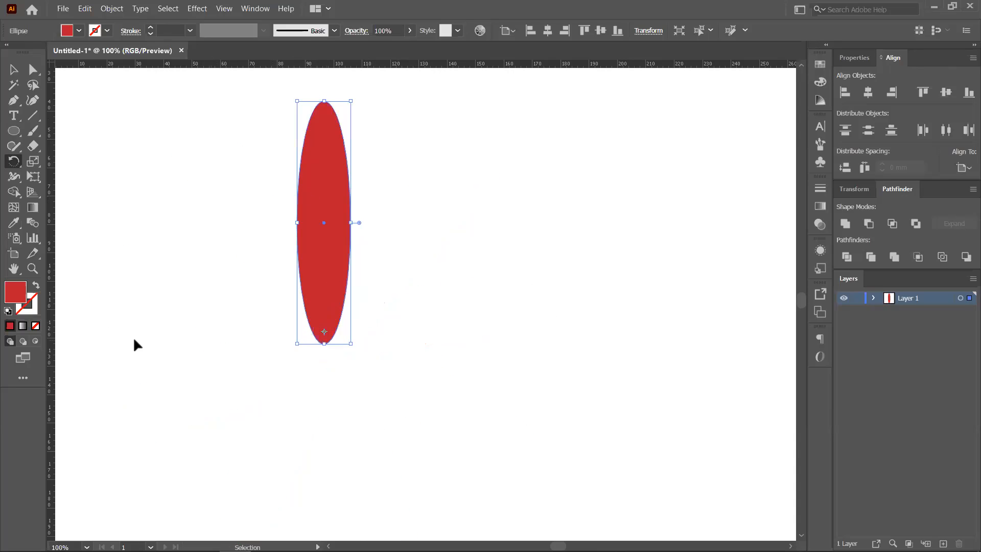
# - Undo twice to return the ellipse further right, cancelling a Rotate dialog in between
pyautogui.hotkey('ctrl', 'z')
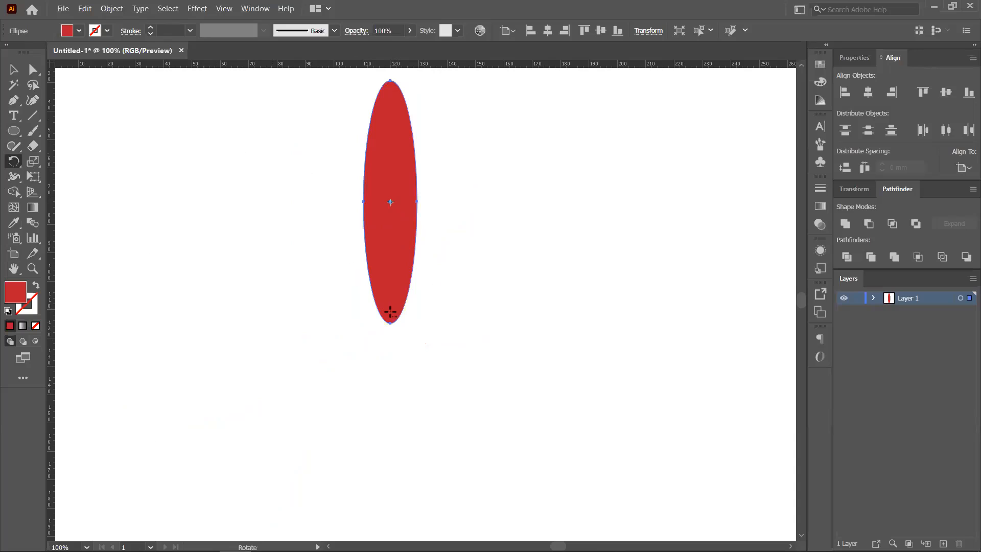
pyautogui.keyDown('alt'); pyautogui.click(390, 380); pyautogui.keyUp('alt')
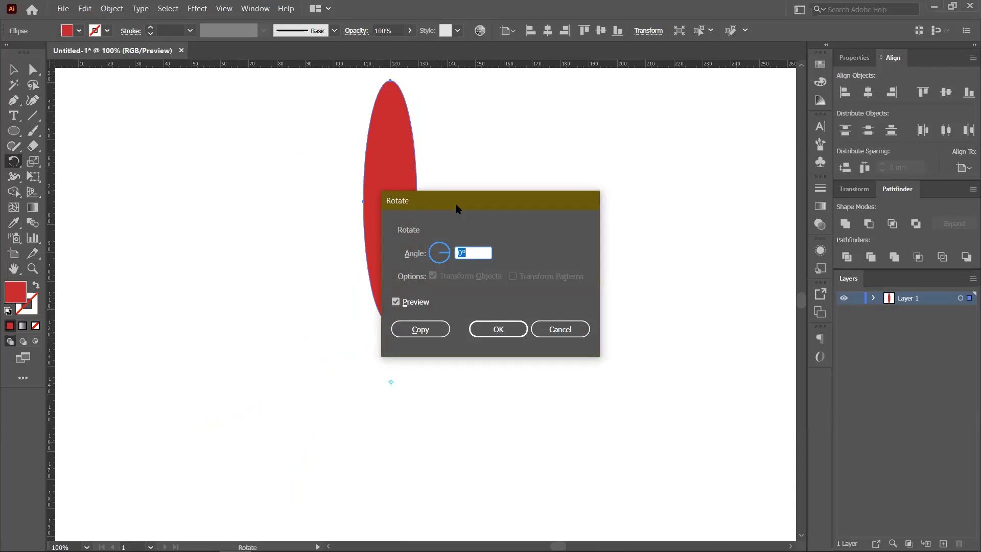
pyautogui.moveTo(455, 201); pyautogui.dragTo(562, 160)
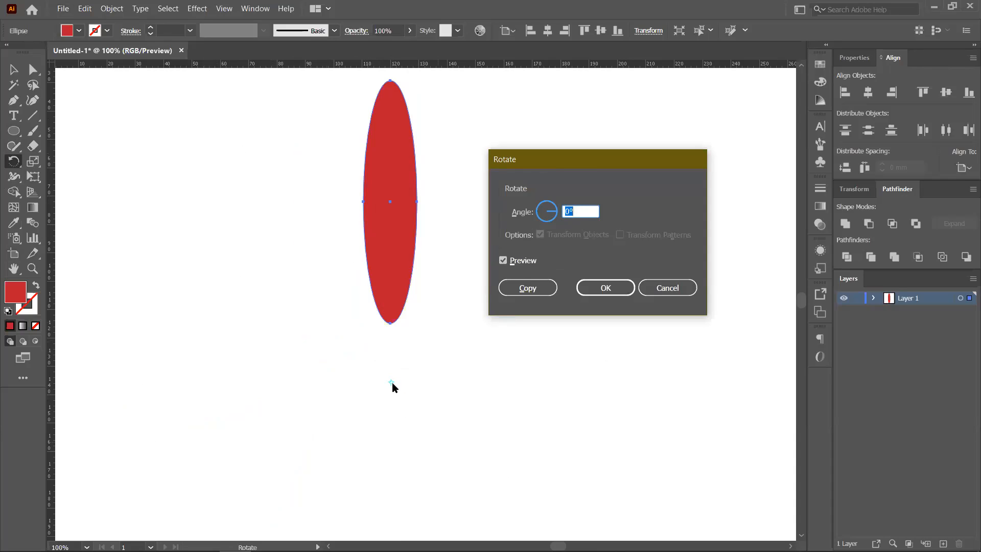
pyautogui.click(650, 291)
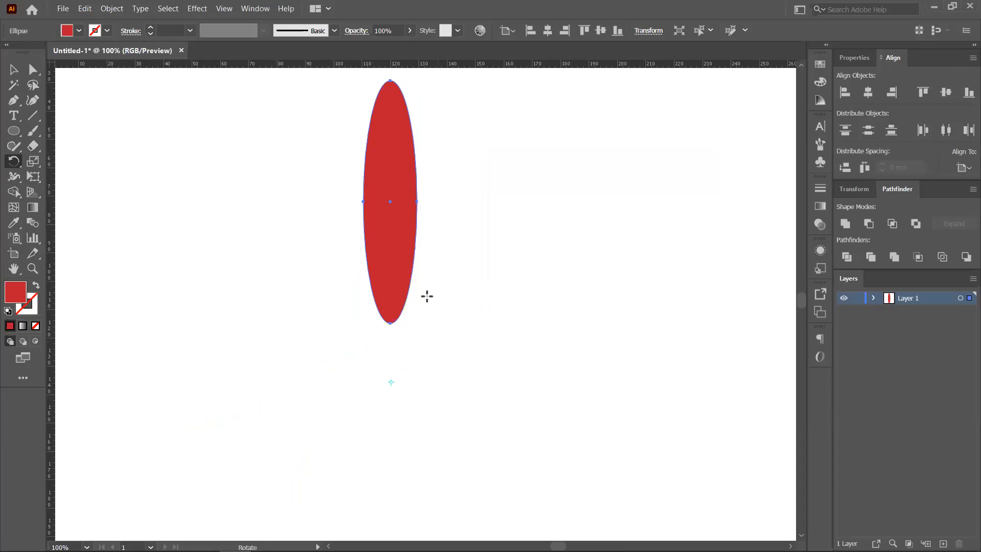
pyautogui.hotkey('ctrl', 'z')
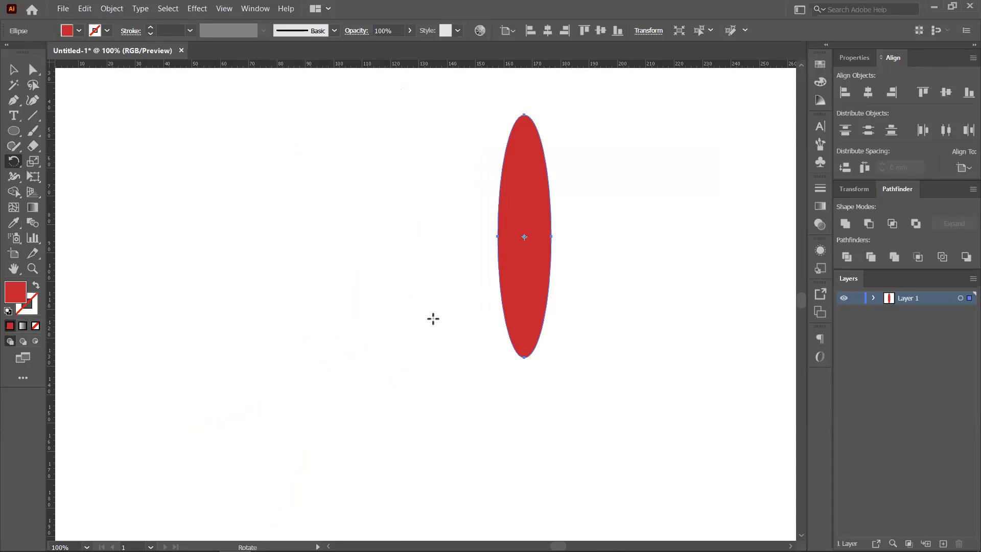
# - Open the Rotate dialog pivoting on the ellipse's centre and set the angle to 0°
pyautogui.keyDown('alt'); pyautogui.click(524, 236); pyautogui.keyUp('alt')
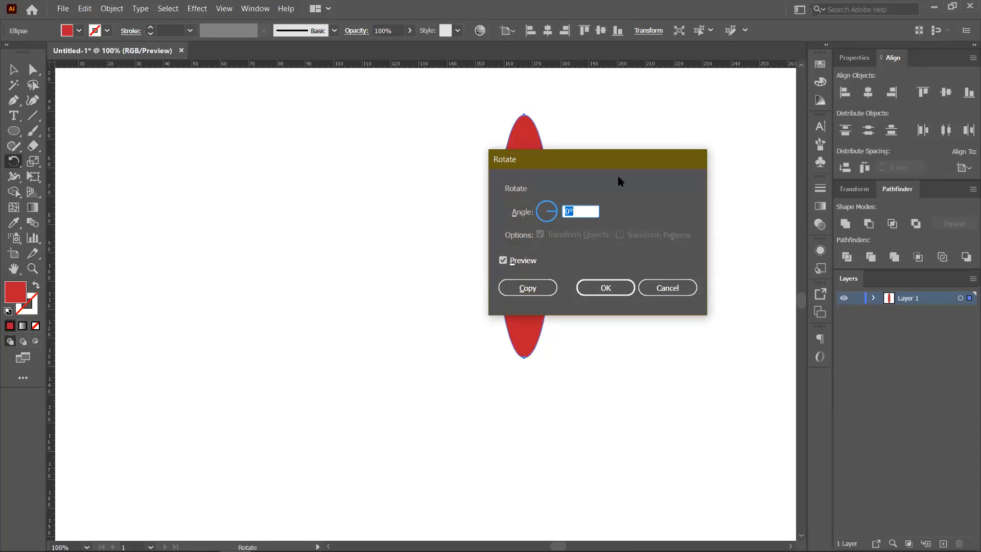
pyautogui.moveTo(608, 160); pyautogui.dragTo(281, 127)
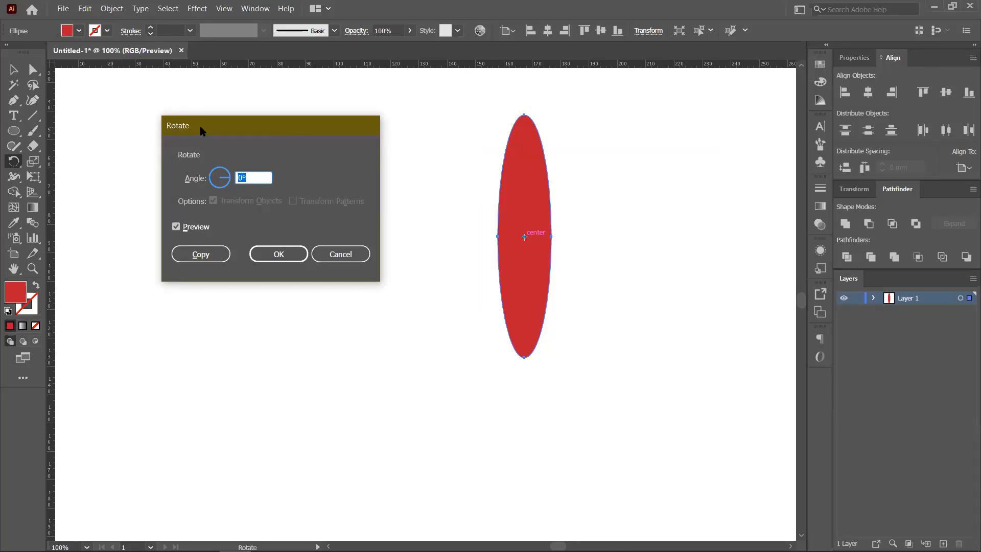
pyautogui.moveTo(200, 126); pyautogui.dragTo(245, 153)
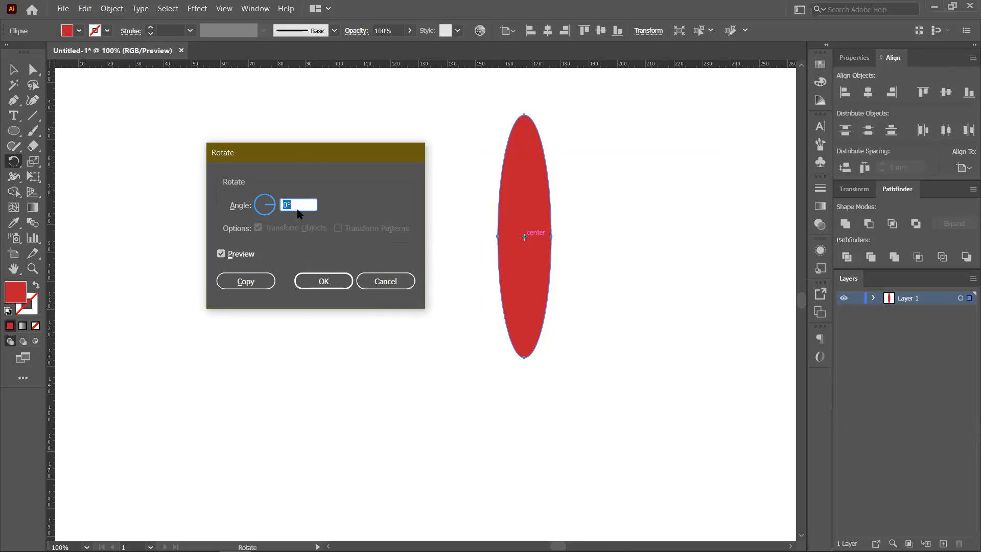
pyautogui.moveTo(298, 157); pyautogui.dragTo(312, 162)
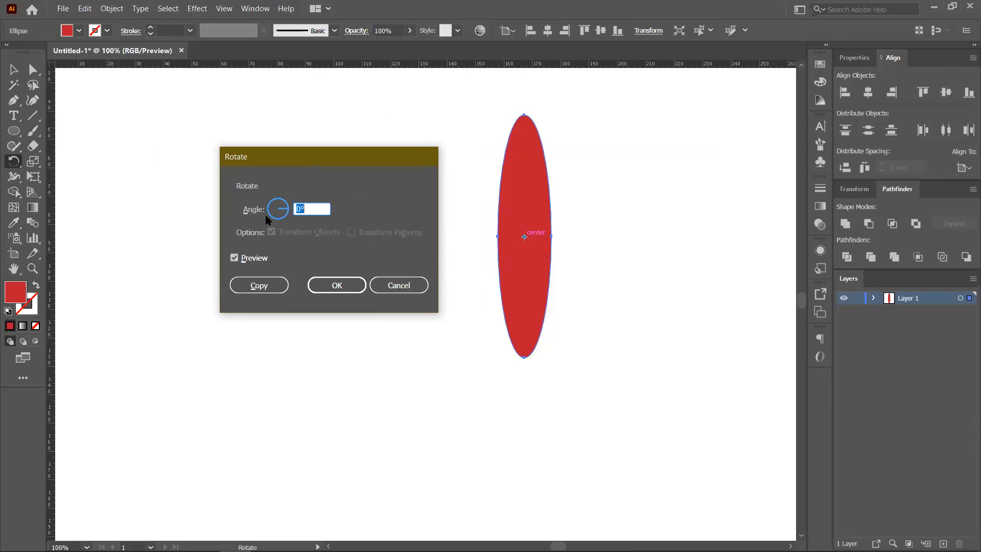
pyautogui.moveTo(285, 221)
pyautogui.mouseDown()
pyautogui.moveTo(295, 209)
pyautogui.moveTo(280, 201)
pyautogui.moveTo(297, 212)
pyautogui.moveTo(276, 212)
pyautogui.mouseUp()
pyautogui.write('0')
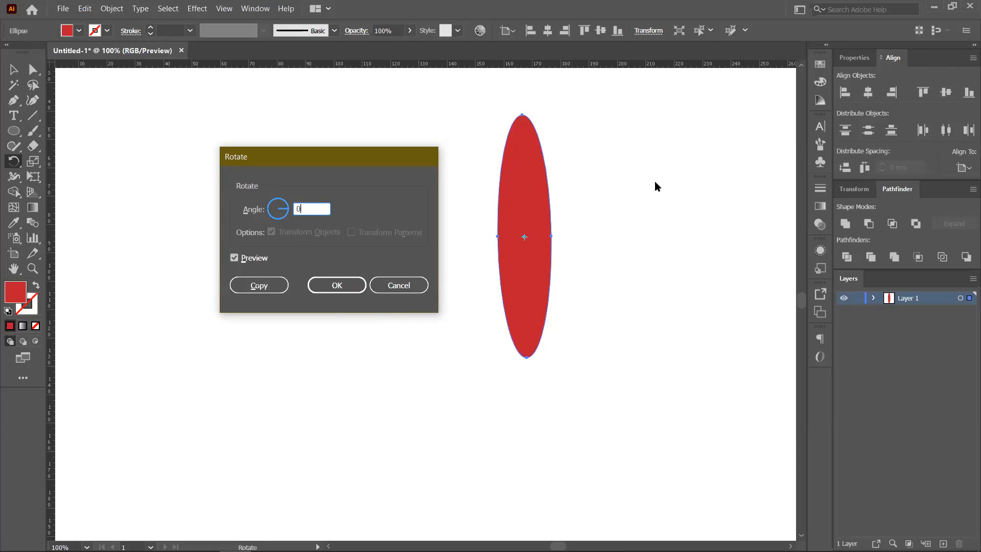
# - Copy the red ellipse at a 360/8 (45°) rotation, then repeat with Ctrl+D to fill out eight petals
pyautogui.moveTo(321, 205); pyautogui.dragTo(291, 209)
pyautogui.write('360/8')
pyautogui.click(262, 285)
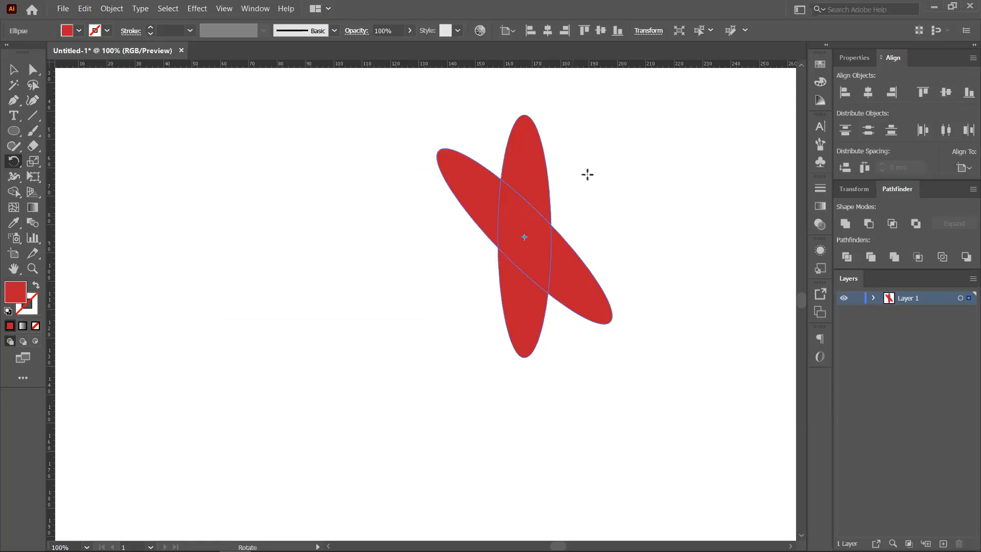
pyautogui.hotkey('ctrl', 'd')
pyautogui.hotkey('ctrl', 'd')
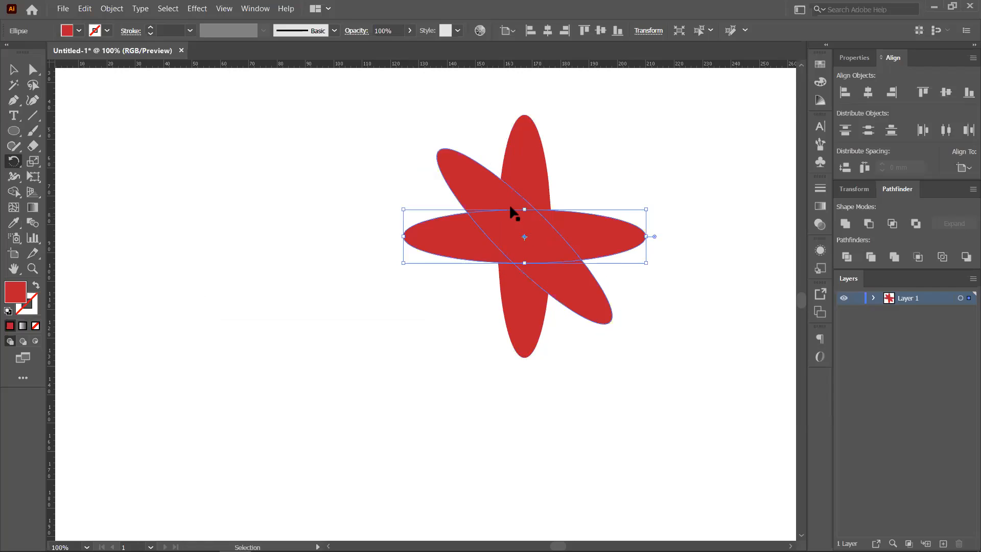
pyautogui.hotkey('ctrl', 'd')
pyautogui.hotkey('ctrl', 'd')
pyautogui.hotkey('ctrl', 'd')
pyautogui.hotkey('ctrl', 'd')
pyautogui.hotkey('ctrl', 'd')
pyautogui.hotkey('ctrl', 'd')
pyautogui.hotkey('ctrl', 'd')
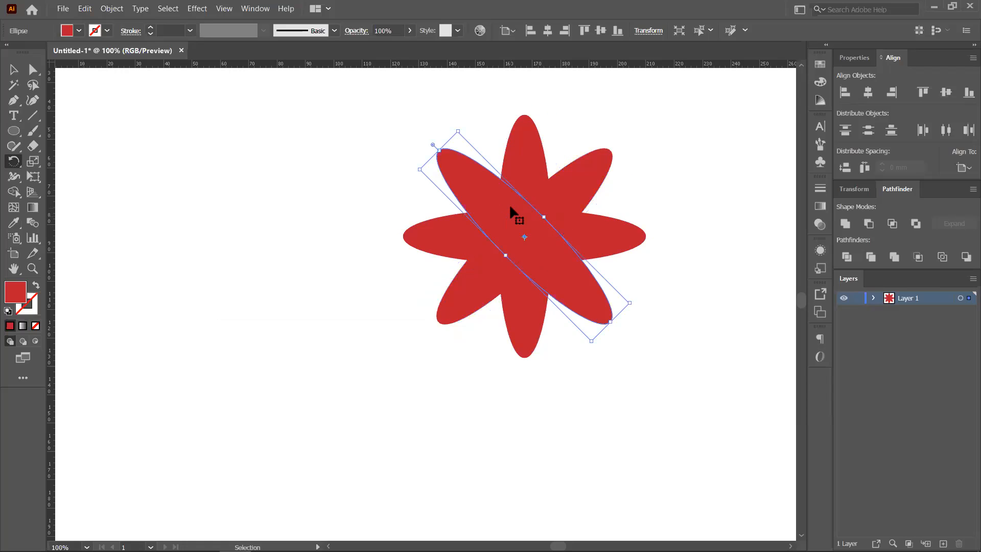
pyautogui.hotkey('ctrl', 'd')
pyautogui.hotkey('ctrl', 'd')
pyautogui.hotkey('ctrl', 'd')
pyautogui.hotkey('ctrl', 'd')
pyautogui.hotkey('ctrl', 'd')
pyautogui.hotkey('ctrl', 'd')
pyautogui.hotkey('ctrl', 'd')
pyautogui.hotkey('ctrl', 'd')
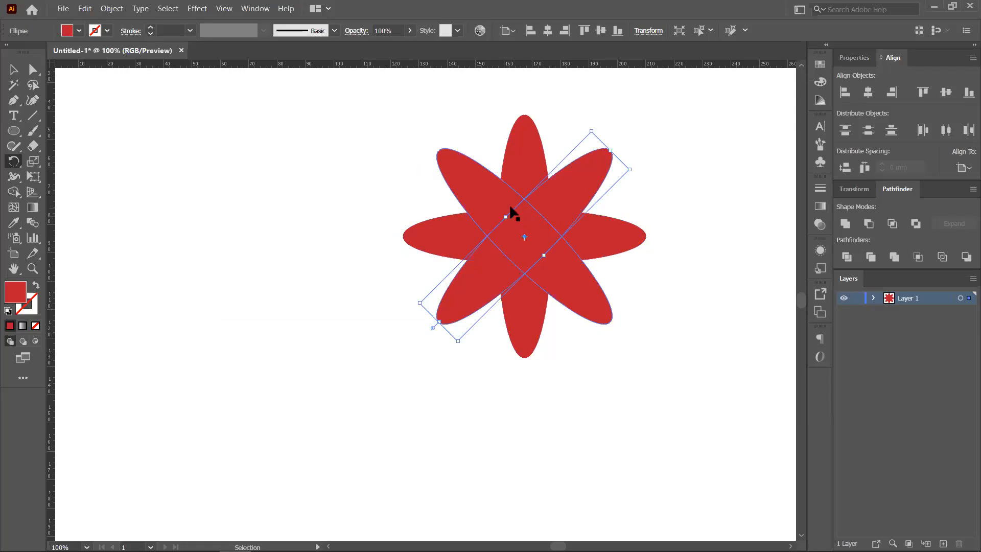
pyautogui.hotkey('ctrl', 'd')
pyautogui.hotkey('ctrl', 'd')
pyautogui.hotkey('ctrl', 'd')
pyautogui.hotkey('ctrl', 'd')
pyautogui.hotkey('ctrl', 'd')
pyautogui.hotkey('ctrl', 'd')
pyautogui.hotkey('ctrl', 'd')
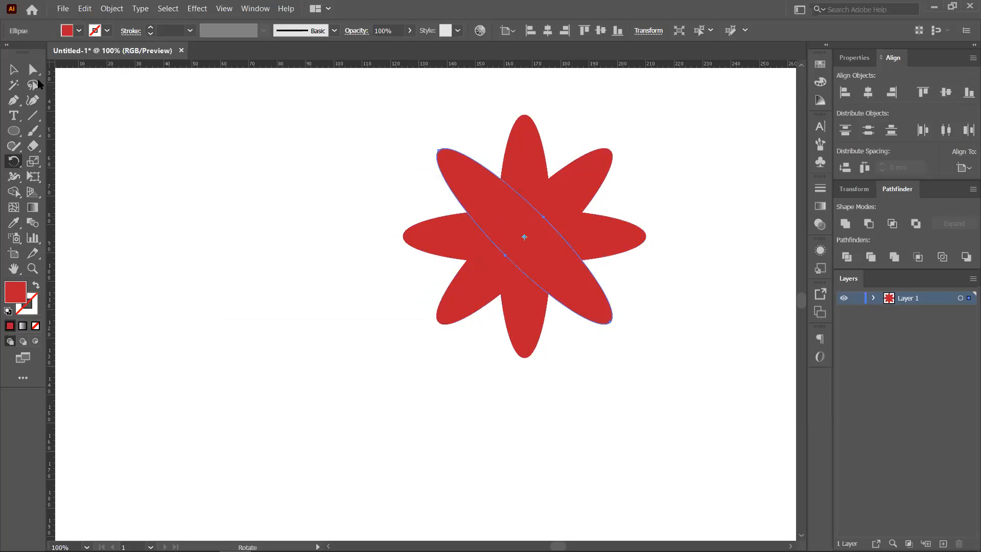
# - Drag individual petal ellipses out of the flower to inspect them
pyautogui.click(14, 69)
pyautogui.click(343, 309)
pyautogui.moveTo(522, 235); pyautogui.dragTo(246, 155)
pyautogui.moveTo(494, 207); pyautogui.dragTo(682, 378)
pyautogui.moveTo(553, 268); pyautogui.dragTo(603, 433)
pyautogui.moveTo(512, 262); pyautogui.dragTo(570, 433)
pyautogui.moveTo(510, 265); pyautogui.dragTo(457, 463)
pyautogui.moveTo(489, 304); pyautogui.dragTo(334, 417)
pyautogui.moveTo(496, 262); pyautogui.dragTo(300, 357)
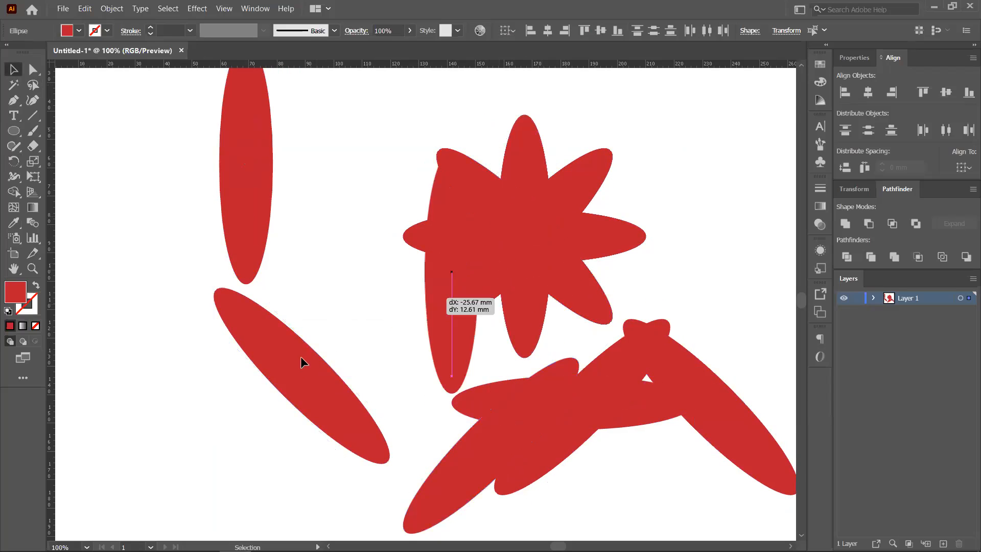
pyautogui.moveTo(531, 246); pyautogui.dragTo(457, 395)
pyautogui.moveTo(535, 224)
pyautogui.mouseDown()
pyautogui.moveTo(720, 262)
pyautogui.moveTo(646, 139)
pyautogui.moveTo(658, 133)
pyautogui.mouseUp()
pyautogui.moveTo(489, 233); pyautogui.dragTo(429, 354)
pyautogui.moveTo(472, 209); pyautogui.dragTo(391, 203)
pyautogui.moveTo(555, 225); pyautogui.dragTo(608, 313)
pyautogui.moveTo(547, 221); pyautogui.dragTo(618, 162)
pyautogui.moveTo(505, 191); pyautogui.dragTo(546, 137)
pyautogui.moveTo(505, 215); pyautogui.dragTo(469, 223)
# - Undo the petal moves, marquee-select the reassembled flower and delete it
pyautogui.hotkey('ctrl', 'z')
pyautogui.hotkey('ctrl', 'z')
pyautogui.hotkey('ctrl', 'z')
pyautogui.hotkey('ctrl', 'z')
pyautogui.hotkey('ctrl', 'z')
pyautogui.hotkey('ctrl', 'z')
pyautogui.hotkey('ctrl', 'z')
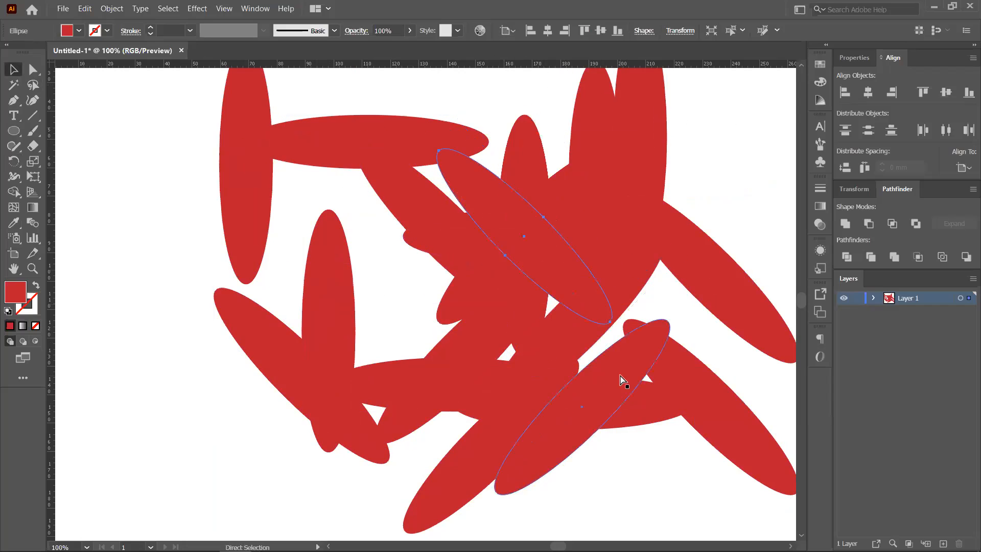
pyautogui.hotkey('ctrl', 'z')
pyautogui.hotkey('ctrl', 'z')
pyautogui.hotkey('ctrl', 'z')
pyautogui.hotkey('ctrl', 'z')
pyautogui.hotkey('ctrl', 'z')
pyautogui.hotkey('ctrl', 'z')
pyautogui.hotkey('ctrl', 'z')
pyautogui.hotkey('ctrl', 'z')
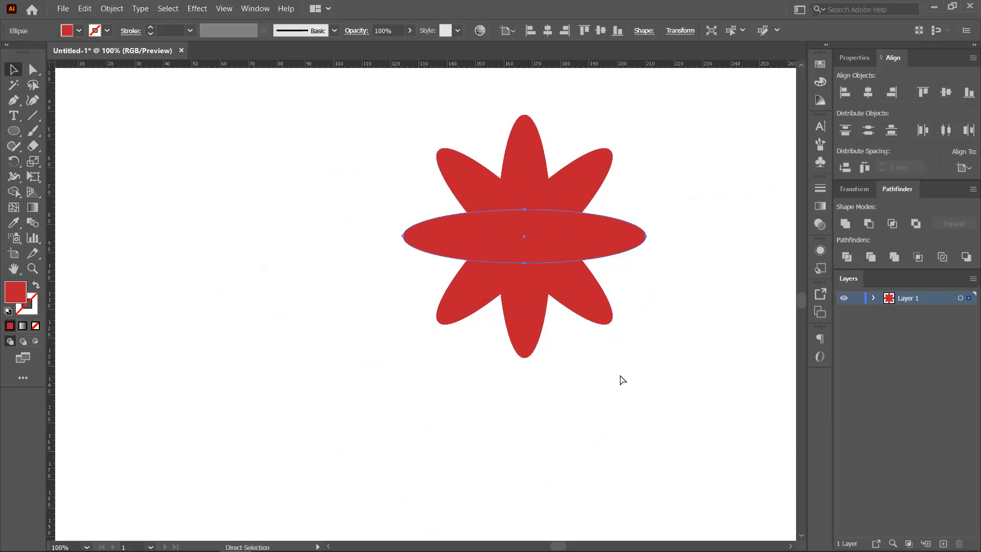
pyautogui.hotkey('ctrl', 'z')
pyautogui.hotkey('ctrl', 'z')
pyautogui.hotkey('ctrl', 'z')
pyautogui.hotkey('ctrl', 'z')
pyautogui.hotkey('ctrl', 'z')
pyautogui.hotkey('ctrl', 'z')
pyautogui.hotkey('ctrl', 'z')
pyautogui.moveTo(389, 115); pyautogui.dragTo(643, 421)
pyautogui.press('Delete')
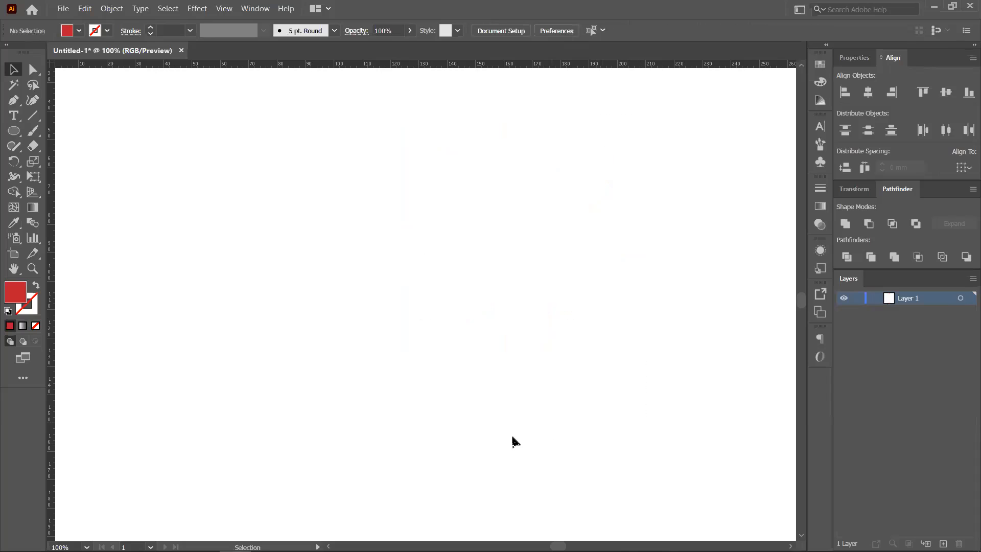
# - Draw a red circle about 75 mm wide and a small red hexagon placed above it
pyautogui.click(14, 130)
pyautogui.moveTo(393, 256); pyautogui.dragTo(471, 333)
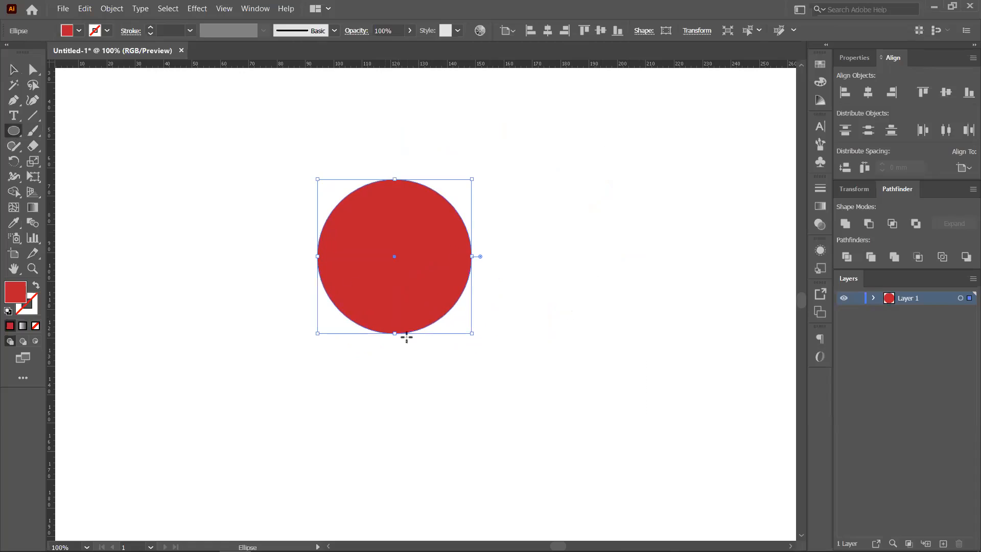
pyautogui.press('v')
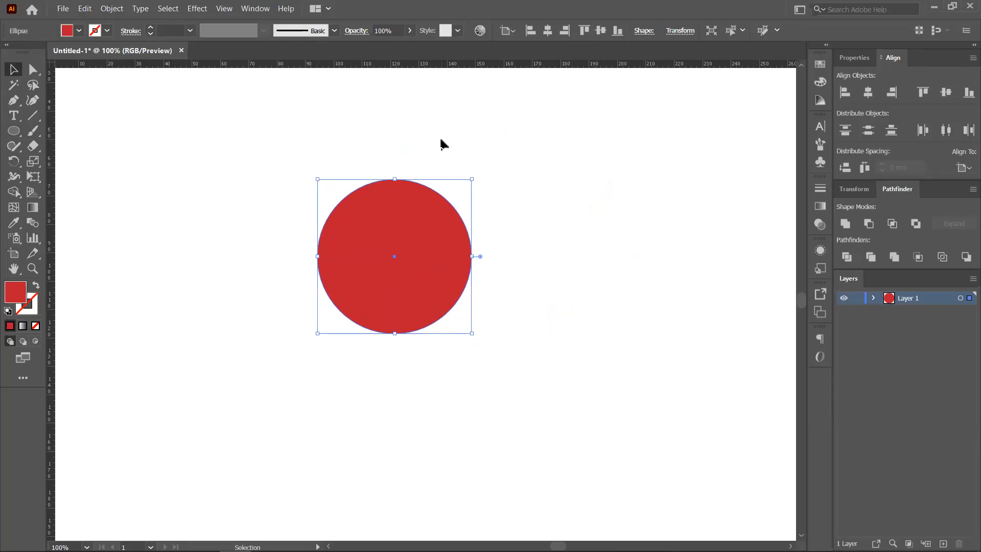
pyautogui.rightClick(19, 135)
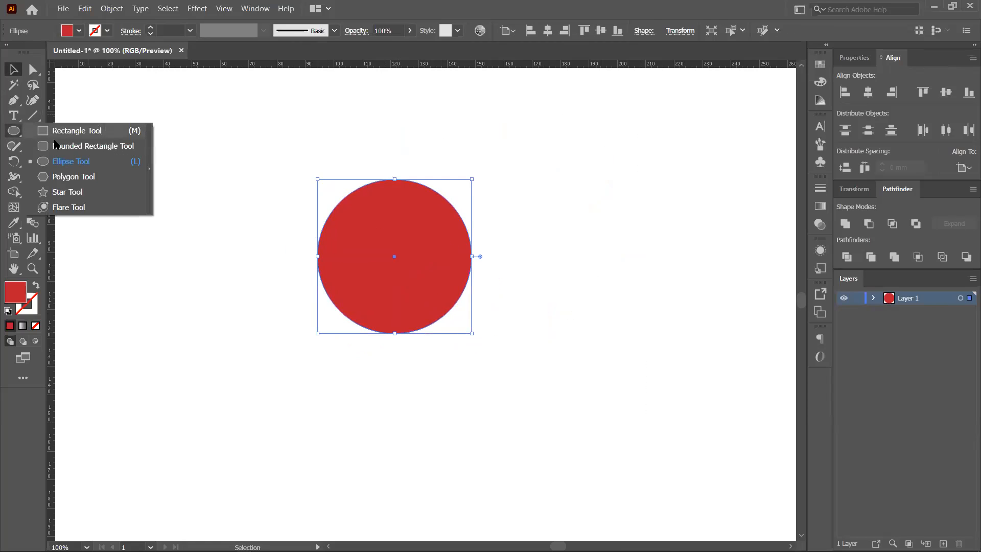
pyautogui.click(67, 175)
pyautogui.moveTo(218, 157)
pyautogui.mouseDown()
pyautogui.moveTo(243, 184)
pyautogui.moveTo(234, 177)
pyautogui.mouseUp()
pyautogui.press('v')
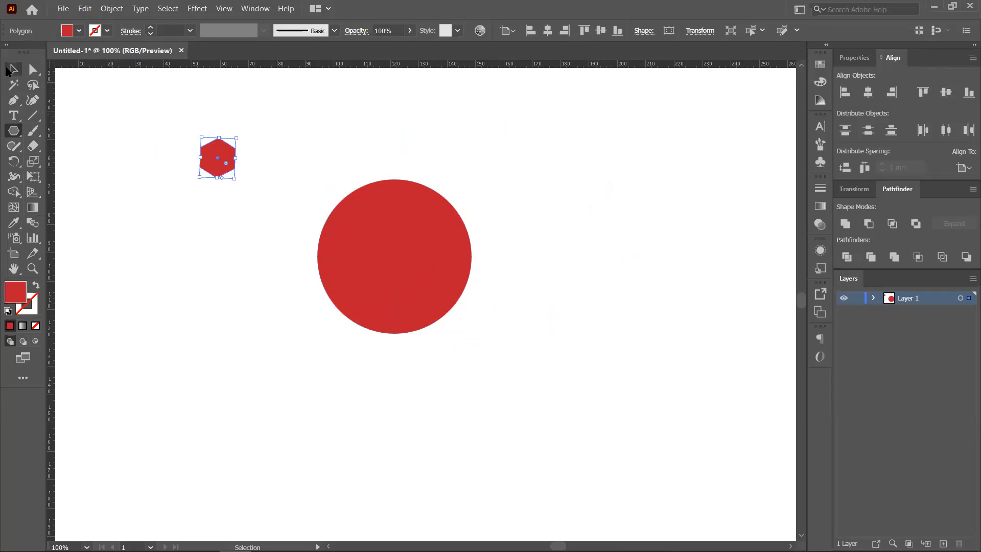
pyautogui.click(407, 230)
pyautogui.moveTo(228, 155); pyautogui.dragTo(396, 132)
# - Drag vertical and horizontal ruler guides through the circle's centre
pyautogui.scroll(1, 429, 195)
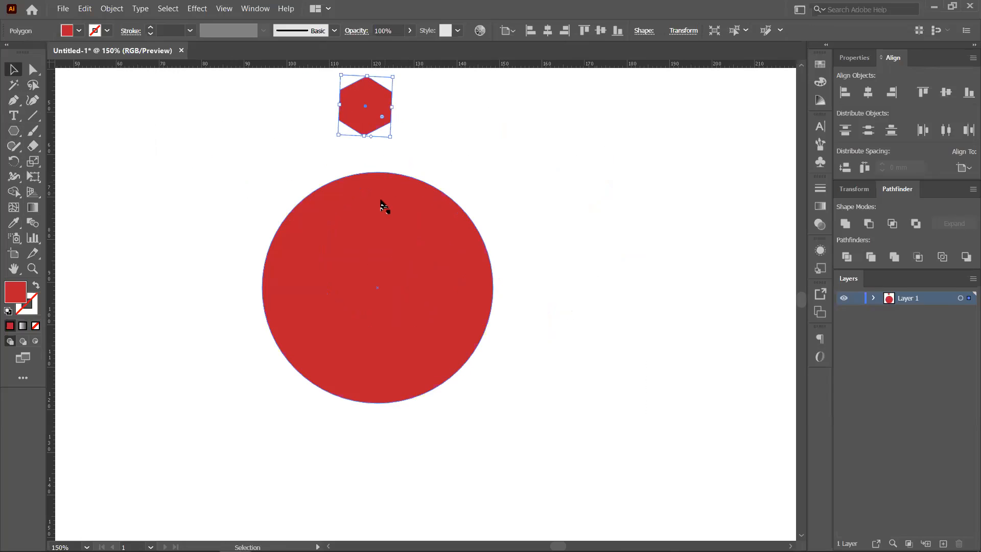
pyautogui.click(440, 295)
pyautogui.moveTo(51, 312); pyautogui.dragTo(377, 318)
pyautogui.moveTo(515, 68); pyautogui.dragTo(508, 286)
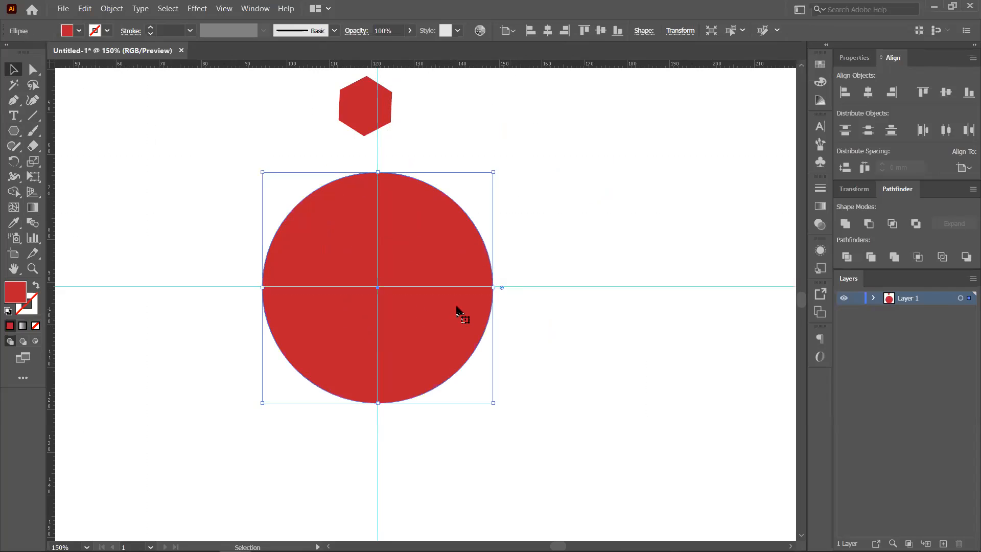
pyautogui.scroll(3, 382, 289)
pyautogui.scroll(2, 381, 289)
pyautogui.moveTo(361, 289); pyautogui.dragTo(414, 320)
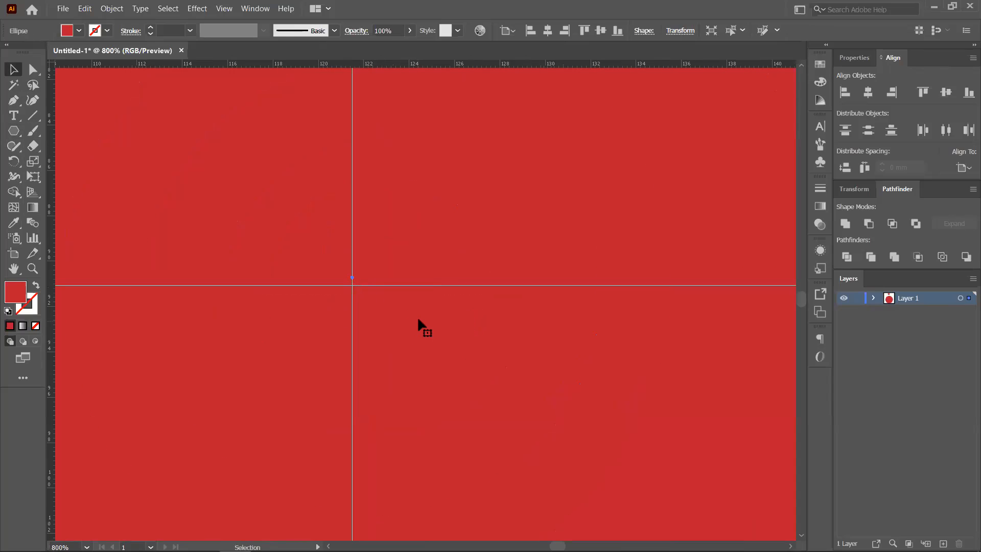
# - Nudge the circle so it sits centred on the guide crossing, with the hexagon visible above
pyautogui.hotkey('ctrl', '0')
pyautogui.scroll(5, 407, 297)
pyautogui.moveTo(377, 247); pyautogui.dragTo(378, 253)
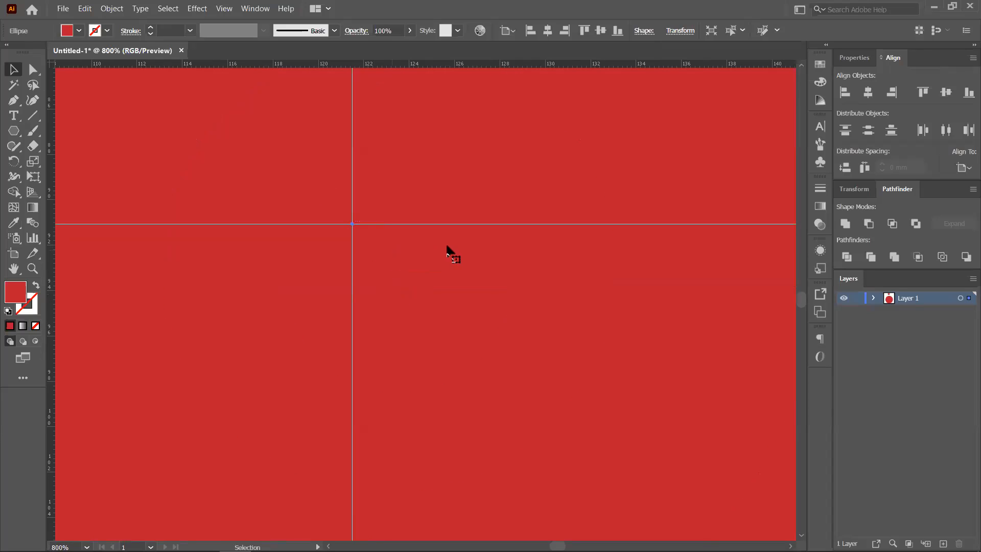
pyautogui.scroll(-4, 444, 250)
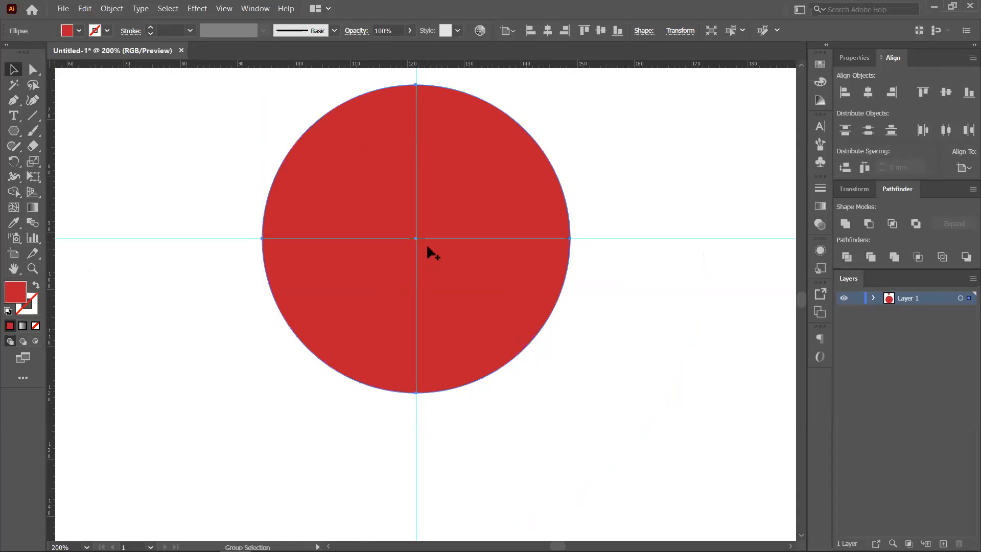
pyautogui.scroll(-2, 426, 243)
pyautogui.moveTo(460, 202); pyautogui.dragTo(420, 248)
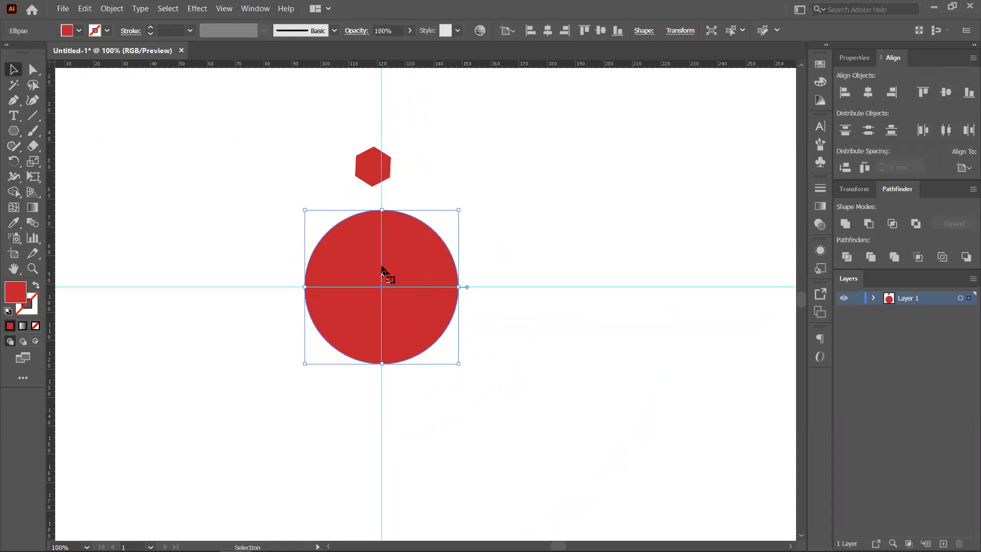
pyautogui.scroll(1, 389, 289)
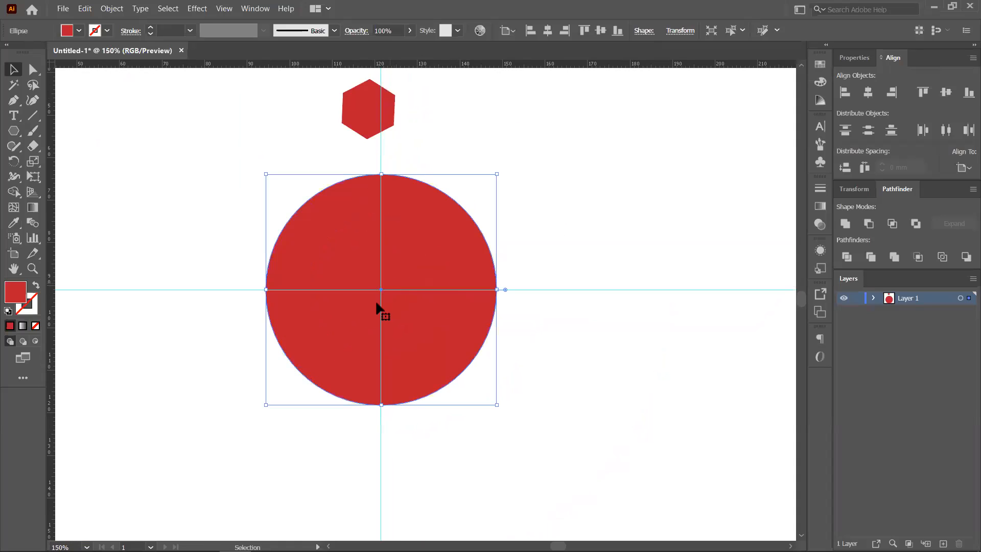
pyautogui.click(592, 220)
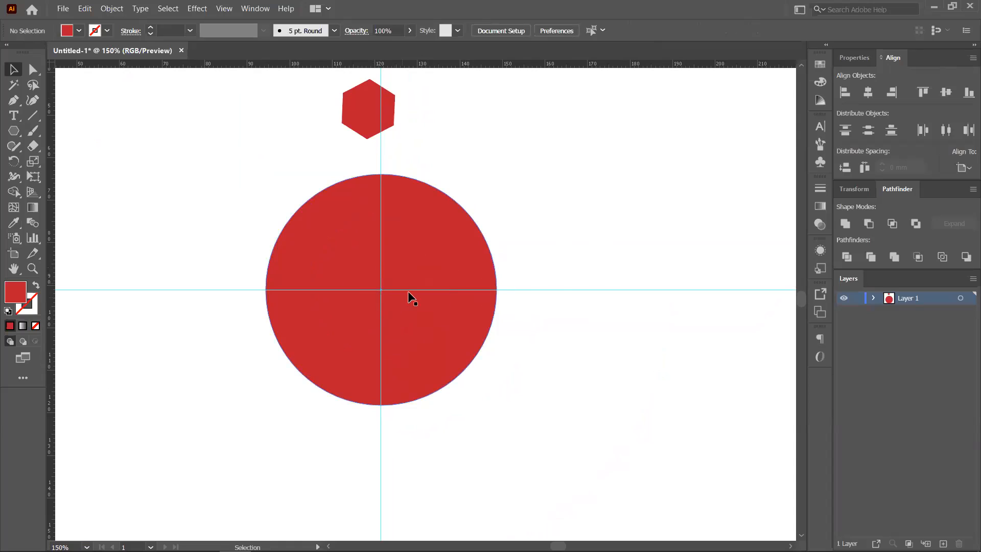
# - Move the hexagon onto the vertical guide and shrink it by a corner handle
pyautogui.moveTo(461, 147); pyautogui.dragTo(464, 182)
pyautogui.moveTo(374, 143)
pyautogui.mouseDown()
pyautogui.moveTo(389, 140)
pyautogui.moveTo(385, 149)
pyautogui.mouseUp()
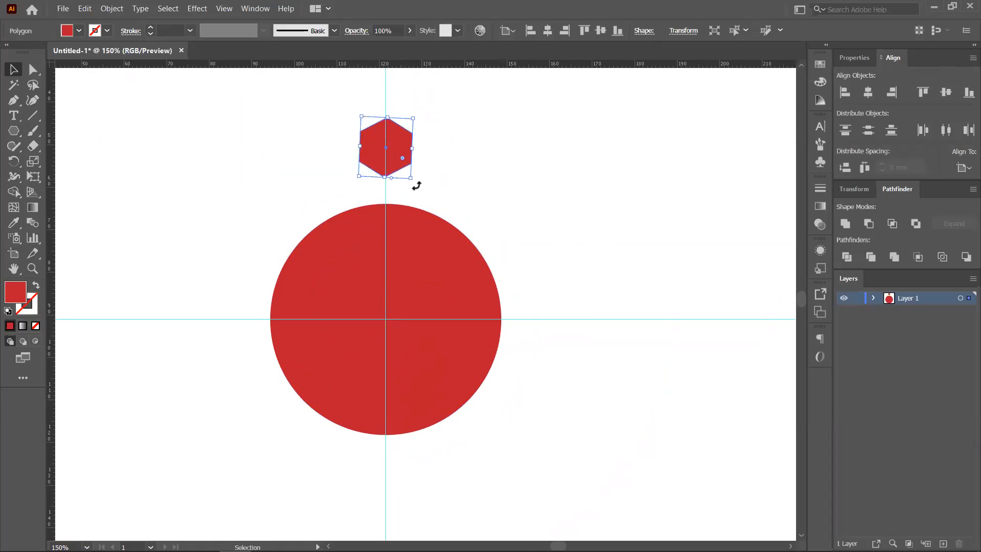
pyautogui.moveTo(412, 121); pyautogui.dragTo(395, 195)
pyautogui.press('a')
pyautogui.press('v')
pyautogui.click(455, 152)
# - Reframe the view around the circle and hexagon, and reselect the hexagon for rotating
pyautogui.scroll(5, 392, 145)
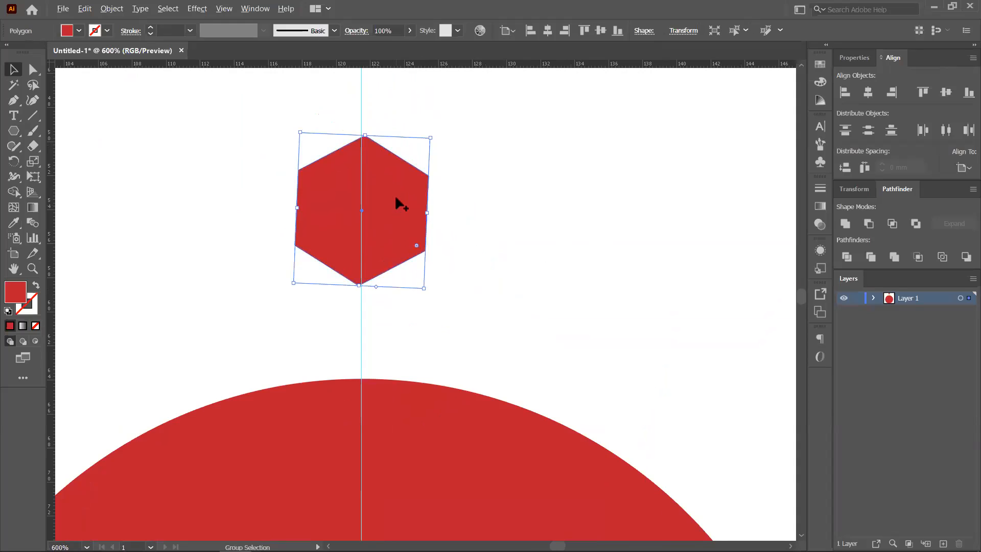
pyautogui.scroll(-5, 395, 195)
pyautogui.moveTo(469, 232); pyautogui.dragTo(425, 133)
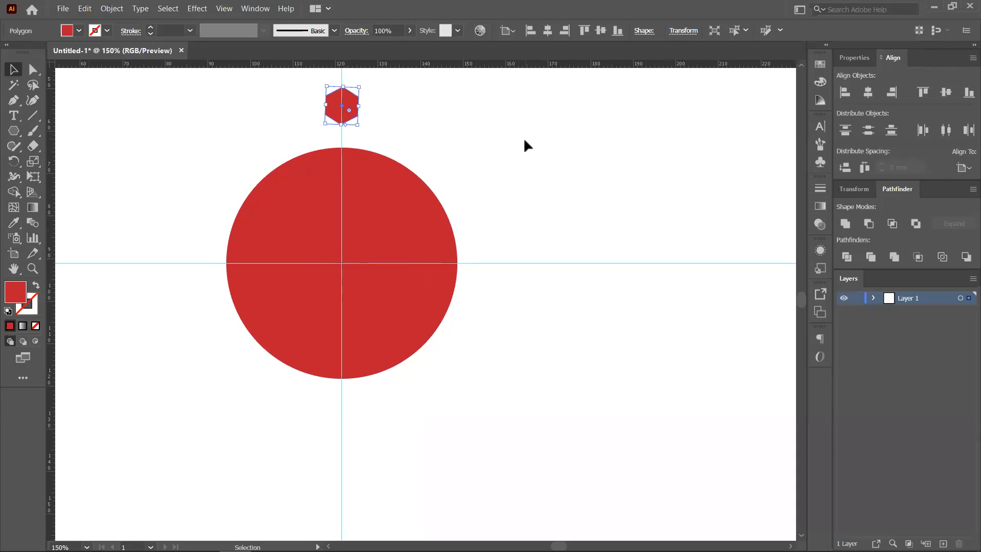
pyautogui.click(490, 155)
pyautogui.click(344, 106)
pyautogui.click(14, 161)
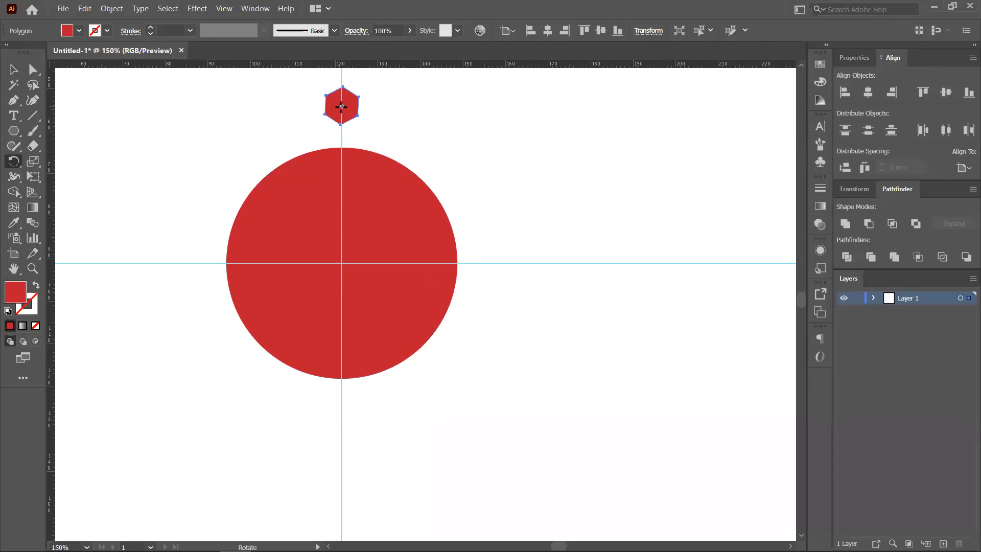
# - Make rotated copies of the hexagon around the circle's centre, repeating them with Ctrl+D
pyautogui.keyDown('alt'); pyautogui.click(342, 263); pyautogui.keyUp('alt')
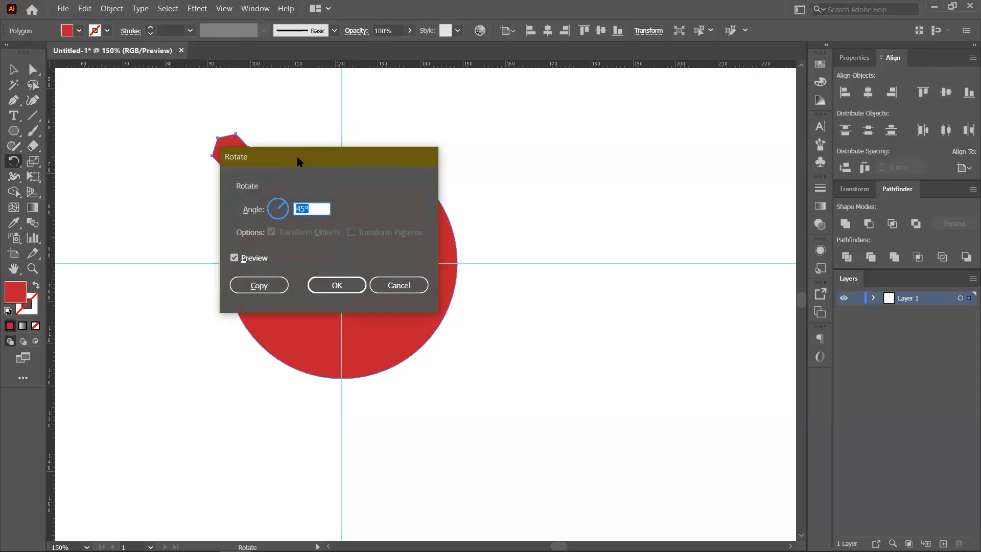
pyautogui.moveTo(302, 161); pyautogui.dragTo(608, 133)
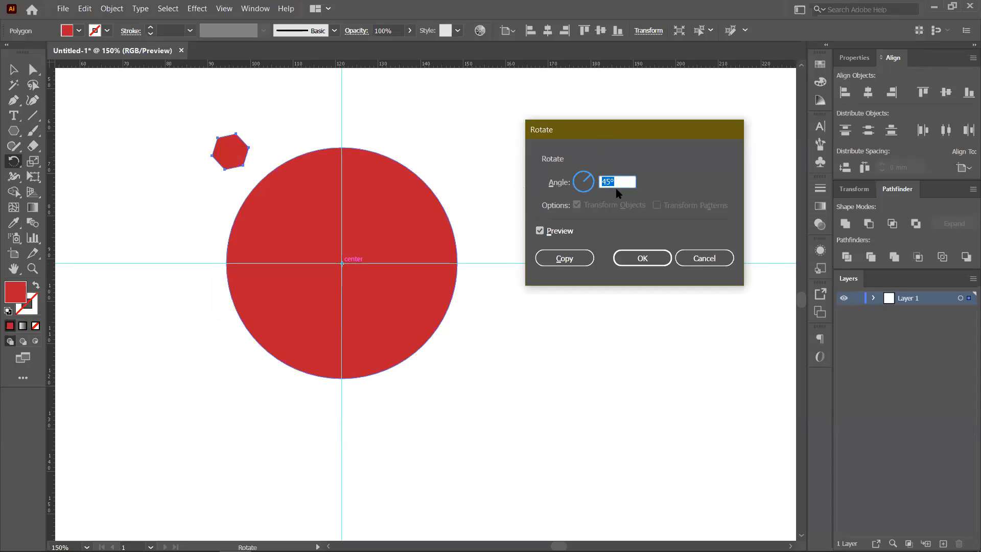
pyautogui.write('360/10')
pyautogui.click(563, 259)
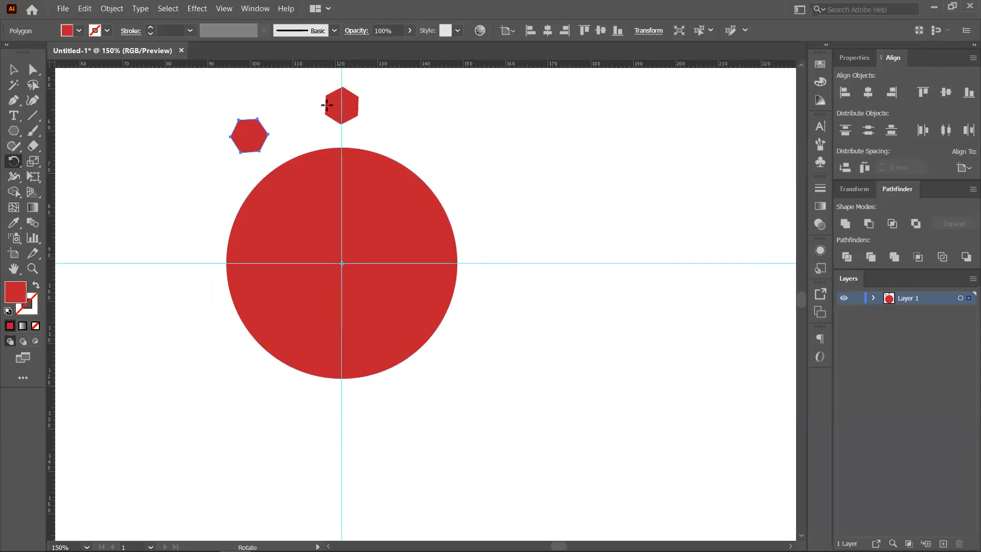
pyautogui.press('v')
pyautogui.hotkey('ctrl', 'd')
pyautogui.hotkey('ctrl', 'd')
pyautogui.hotkey('ctrl', 'd')
pyautogui.hotkey('ctrl', 'd')
pyautogui.hotkey('ctrl', 'd')
pyautogui.hotkey('ctrl', 'd')
pyautogui.hotkey('ctrl', 'd')
pyautogui.hotkey('ctrl', 'd')
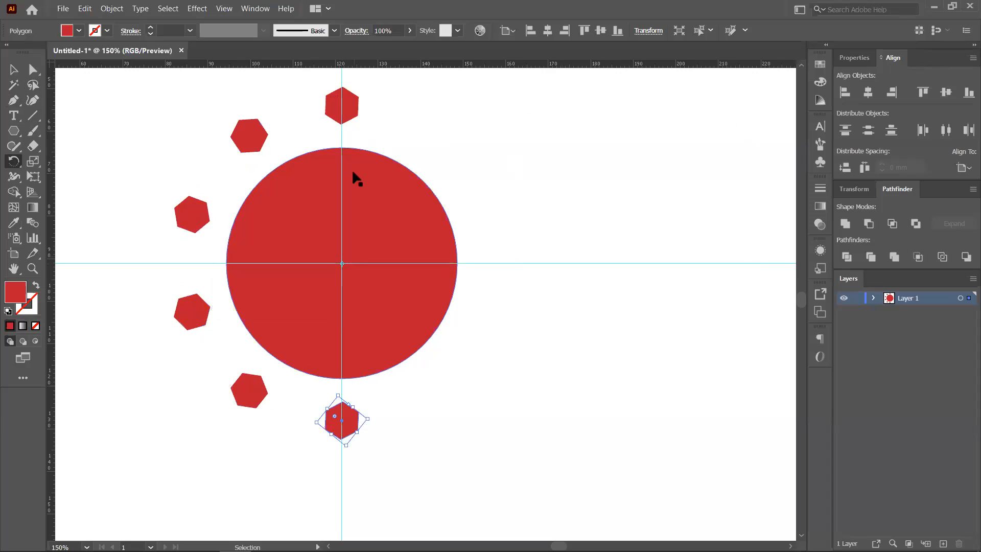
# - Undo all the hexagon copies and the original hexagon, leaving only the circle
pyautogui.press('v')
pyautogui.click(613, 198)
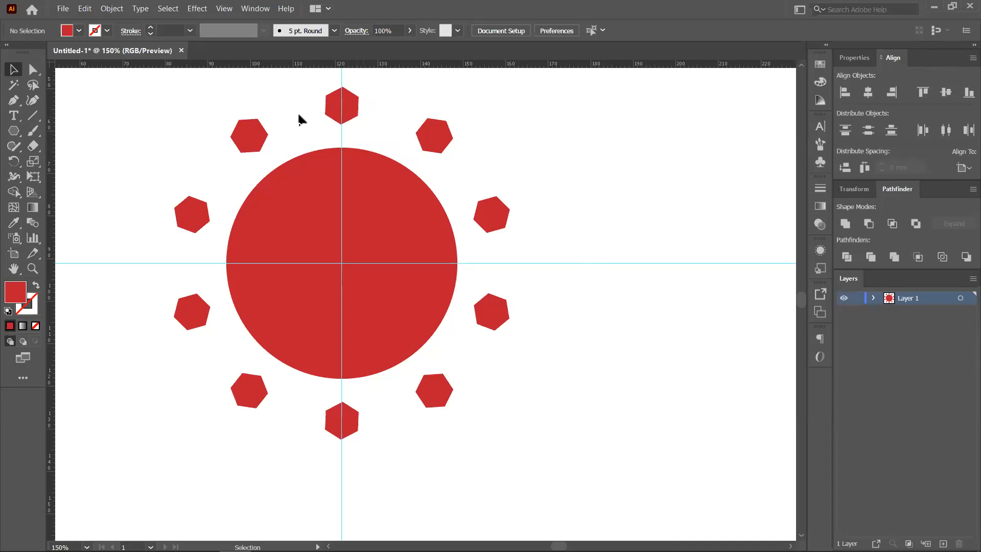
pyautogui.click(349, 100)
pyautogui.hotkey('ctrl', 'z')
pyautogui.hotkey('ctrl', 'z')
pyautogui.hotkey('ctrl', 'z')
pyautogui.hotkey('ctrl', 'z')
pyautogui.hotkey('ctrl', 'z')
pyautogui.hotkey('ctrl', 'z')
pyautogui.hotkey('ctrl', 'z')
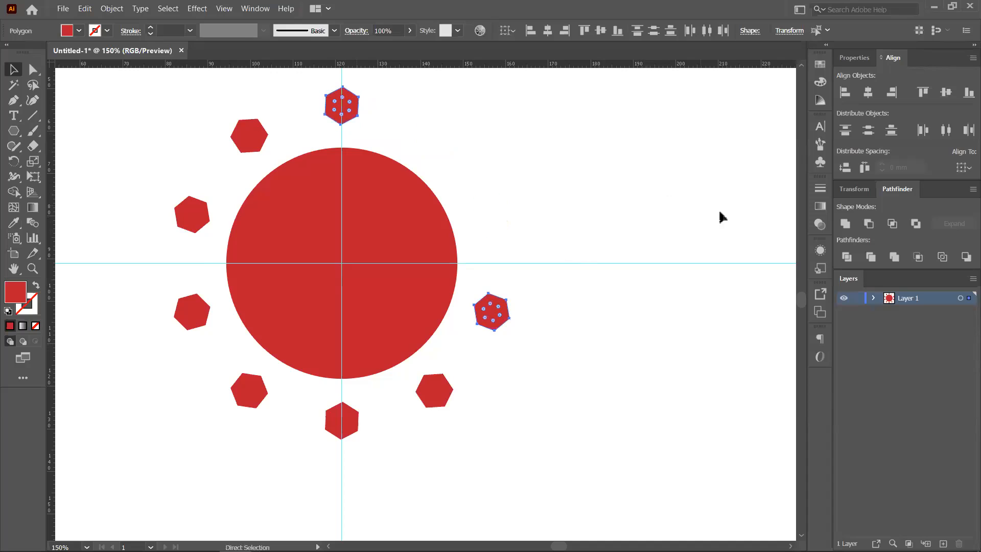
pyautogui.hotkey('ctrl', 'z')
pyautogui.hotkey('ctrl', 'z')
pyautogui.hotkey('ctrl', 'z')
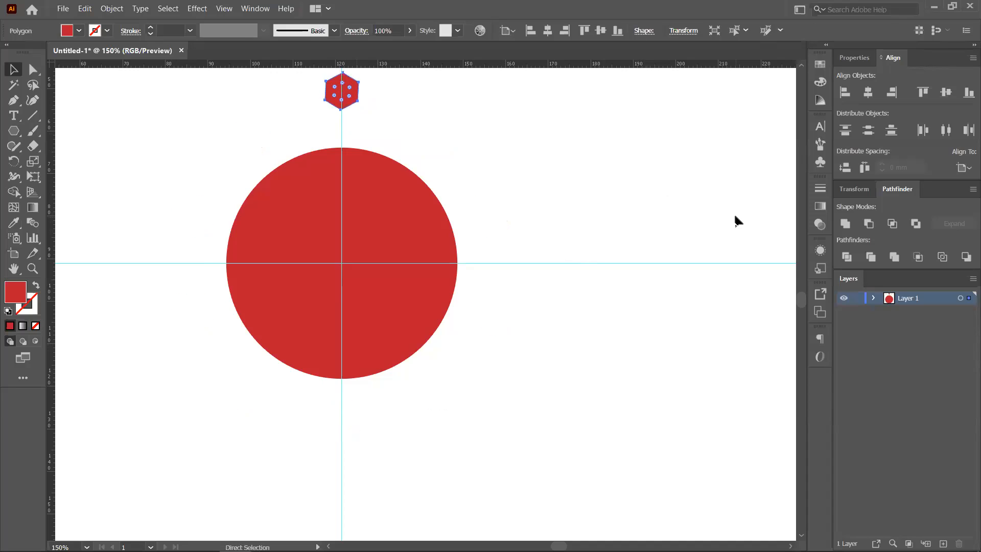
pyautogui.hotkey('ctrl', 'z')
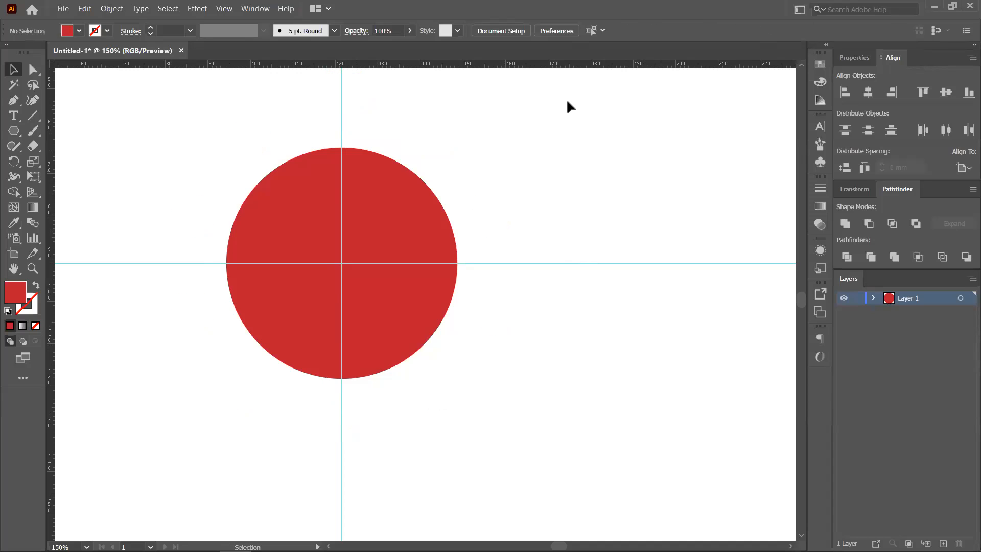
# - Create a 3-sided polygon, stretch it into a tall spike and place it on top of the circle
pyautogui.click(14, 132)
pyautogui.click(201, 153)
pyautogui.write('3')
pyautogui.click(452, 309)
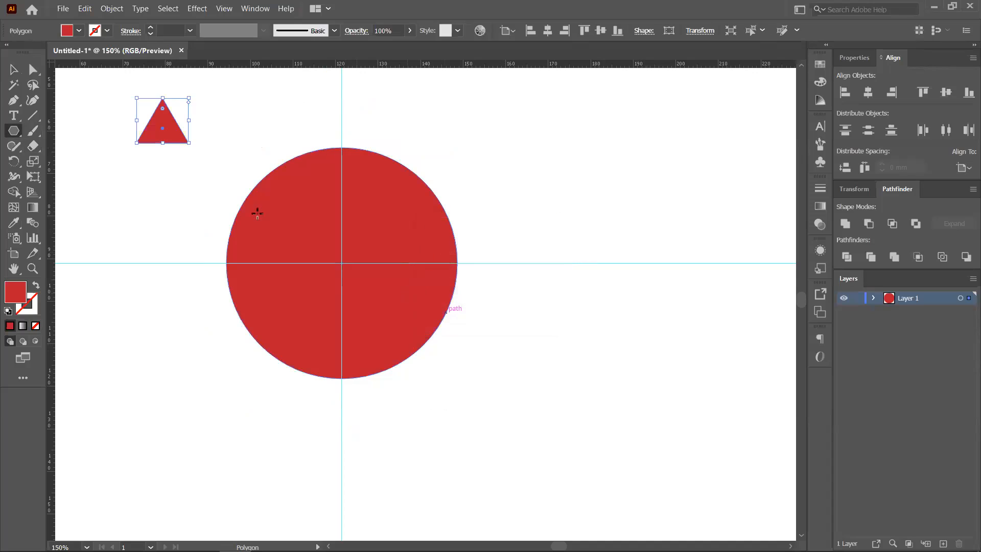
pyautogui.click(15, 72)
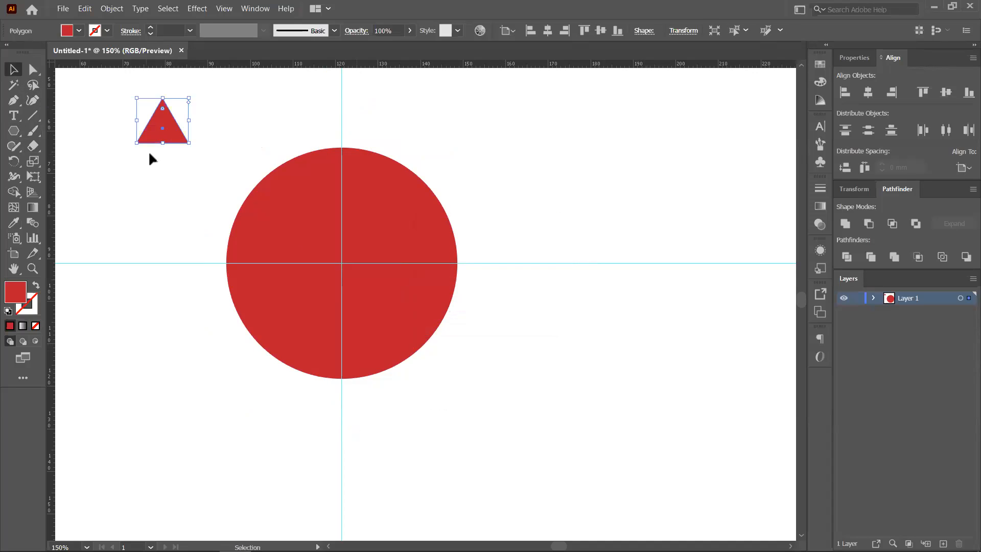
pyautogui.moveTo(164, 147); pyautogui.dragTo(348, 137)
pyautogui.scroll(2, 352, 152)
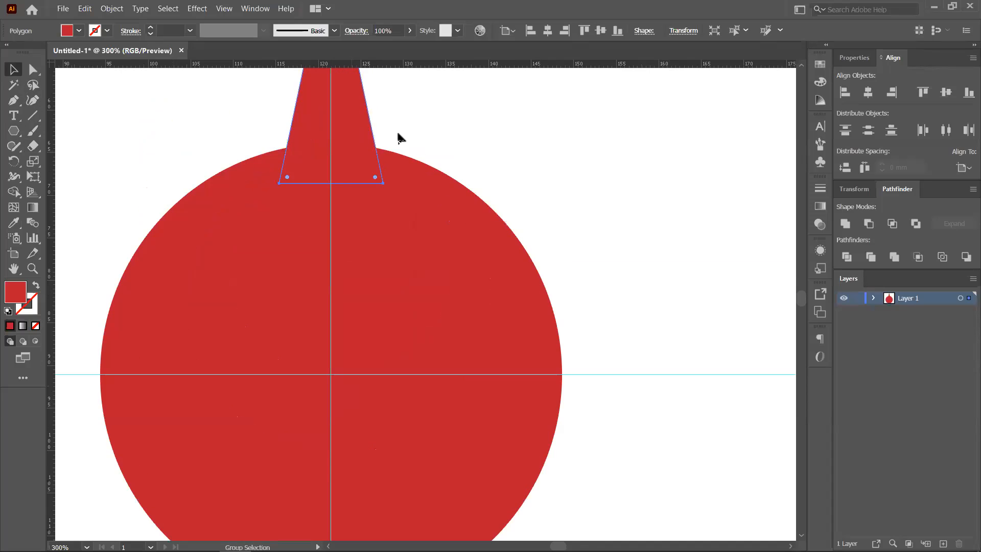
pyautogui.moveTo(426, 119); pyautogui.dragTo(424, 210)
pyautogui.scroll(-2, 404, 212)
pyautogui.scroll(2, 404, 212)
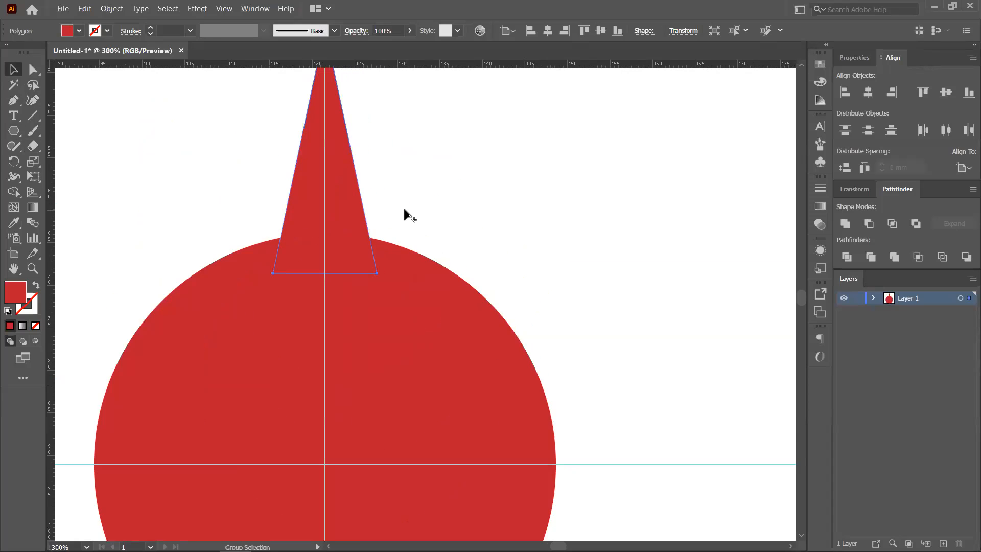
pyautogui.scroll(-3, 403, 212)
# - Copy the spike at 18° around the circle's centre and repeat with Ctrl+D to form a starburst
pyautogui.click(13, 161)
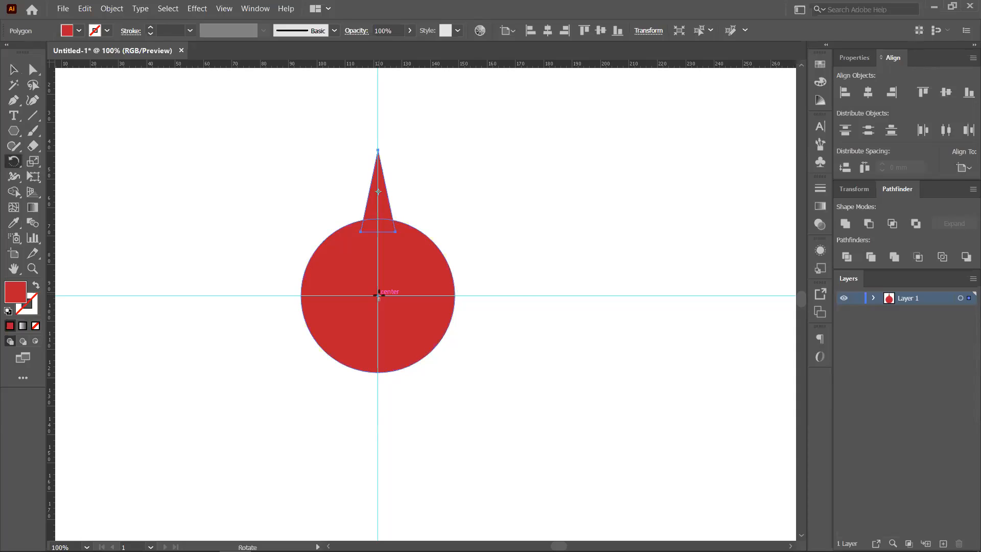
pyautogui.keyDown('alt'); pyautogui.click(378, 295); pyautogui.keyUp('alt')
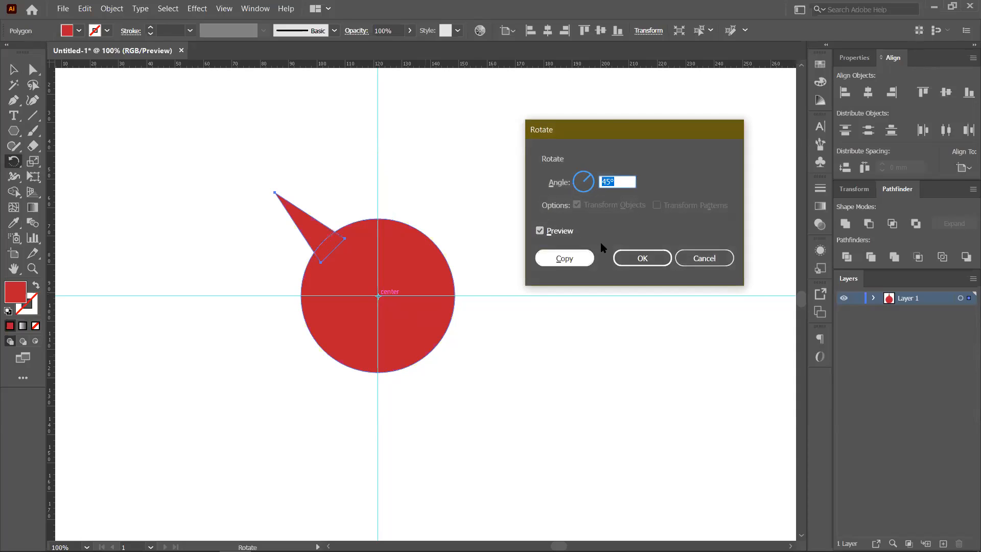
pyautogui.write('360/20')
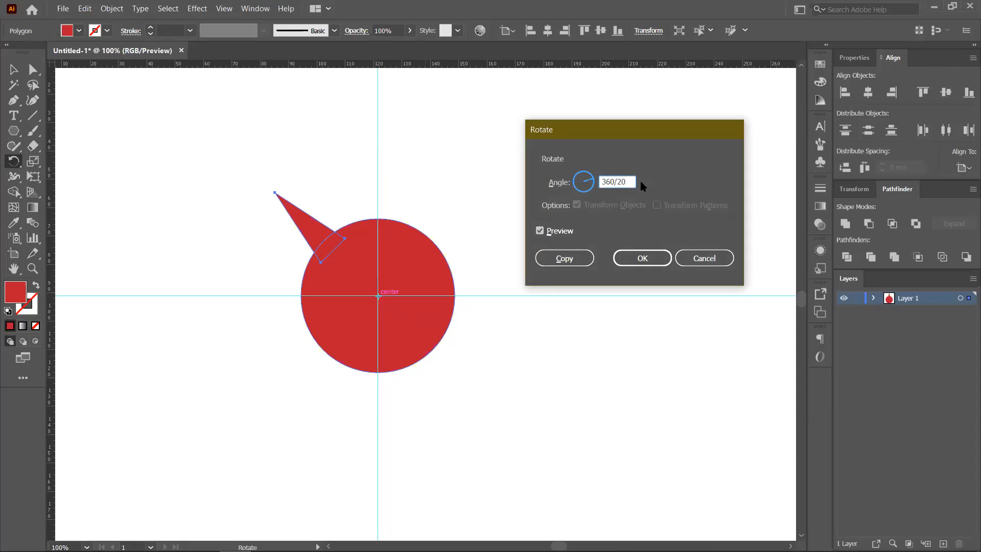
pyautogui.click(570, 258)
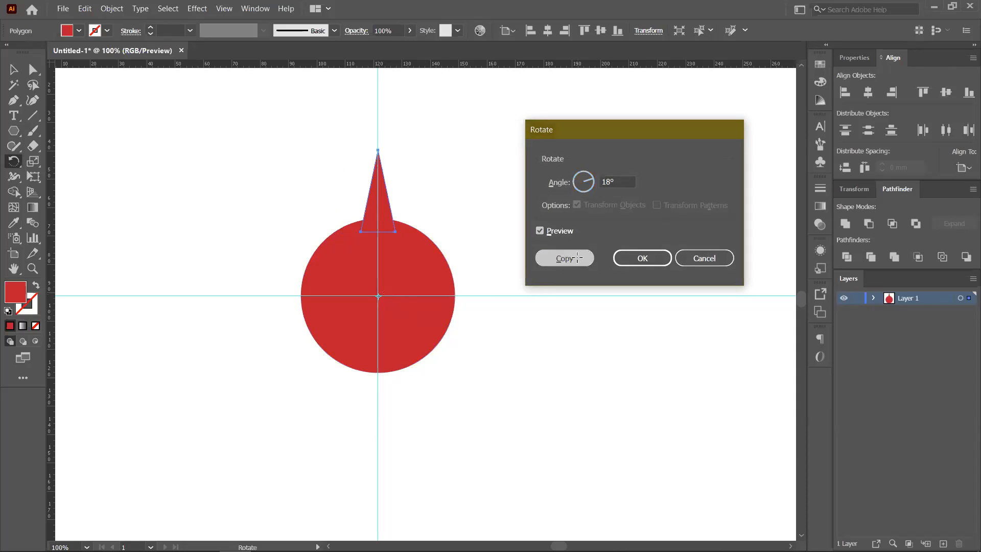
pyautogui.hotkey('ctrl', 'd')
pyautogui.hotkey('ctrl', 'd')
pyautogui.hotkey('ctrl', 'd')
pyautogui.hotkey('ctrl', 'd')
pyautogui.hotkey('ctrl', 'd')
pyautogui.hotkey('ctrl', 'd')
pyautogui.hotkey('ctrl', 'd')
pyautogui.hotkey('ctrl', 'd')
pyautogui.hotkey('ctrl', 'd')
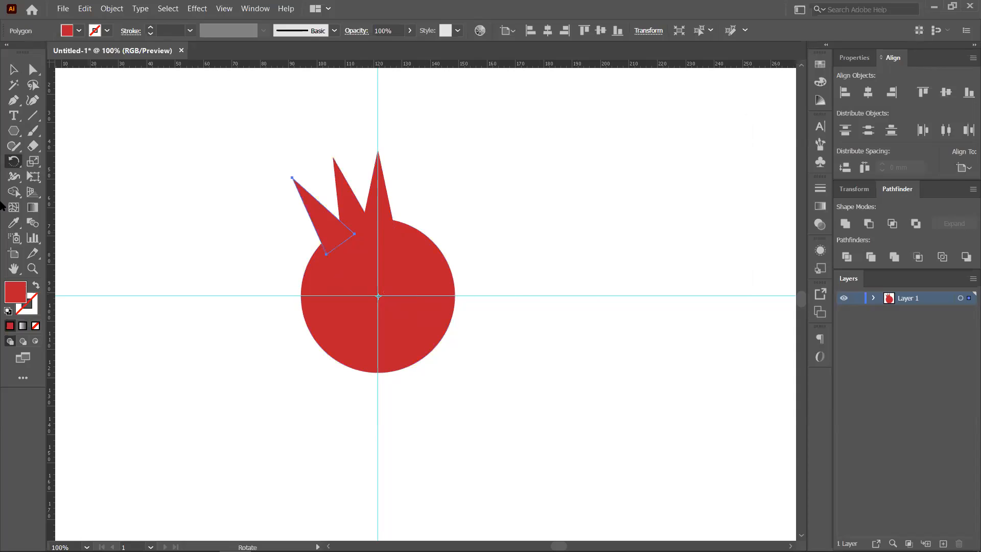
pyautogui.hotkey('ctrl', 'd')
pyautogui.hotkey('ctrl', 'd')
pyautogui.hotkey('ctrl', 'd')
pyautogui.hotkey('ctrl', 'd')
pyautogui.hotkey('ctrl', 'd')
pyautogui.hotkey('ctrl', 'd')
pyautogui.hotkey('ctrl', 'd')
pyautogui.hotkey('ctrl', 'd')
pyautogui.hotkey('ctrl', 'd')
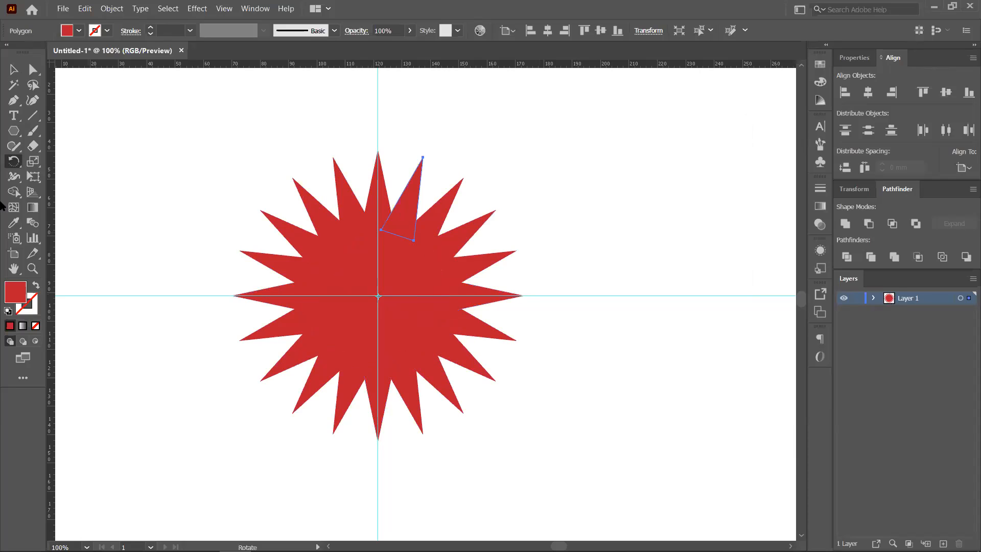
# - Select the whole starburst together with its circle and delete them
pyautogui.click(14, 68)
pyautogui.click(200, 134)
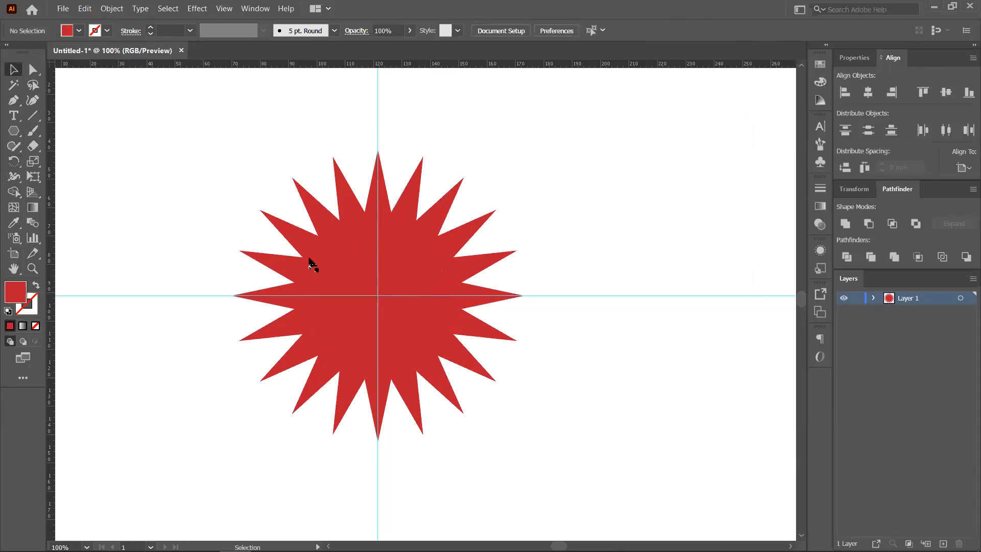
pyautogui.scroll(-1, 573, 378)
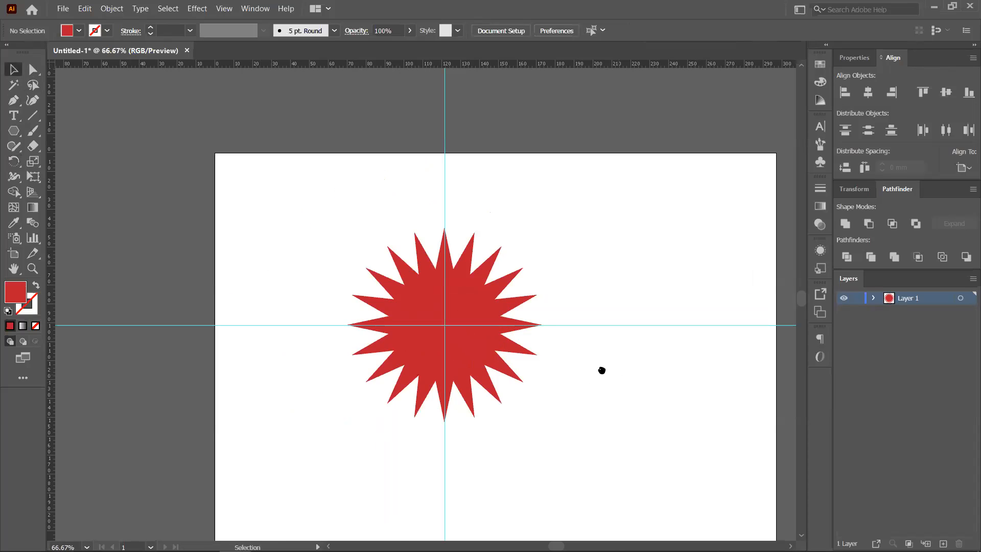
pyautogui.moveTo(603, 368); pyautogui.dragTo(509, 322)
pyautogui.moveTo(252, 164); pyautogui.dragTo(438, 398)
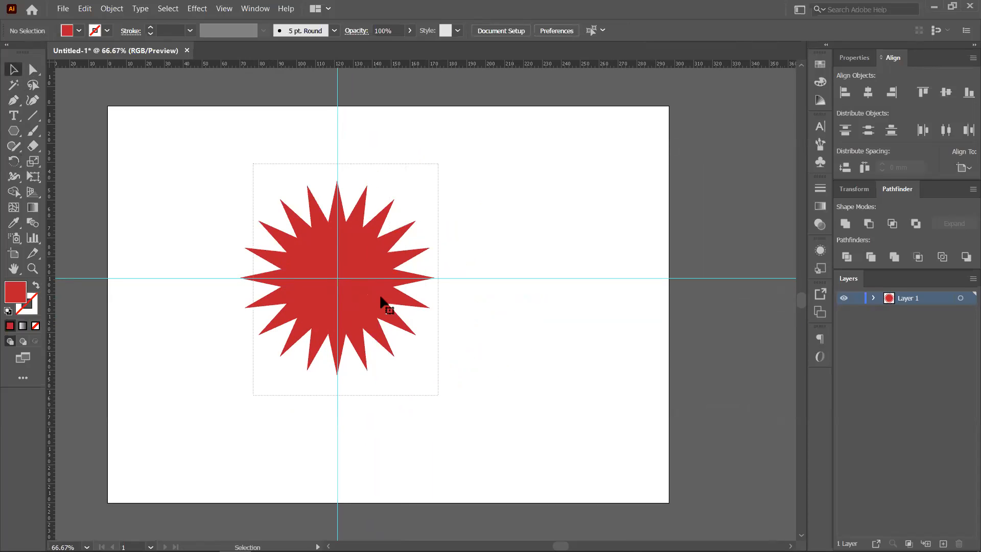
pyautogui.moveTo(408, 271); pyautogui.dragTo(327, 314)
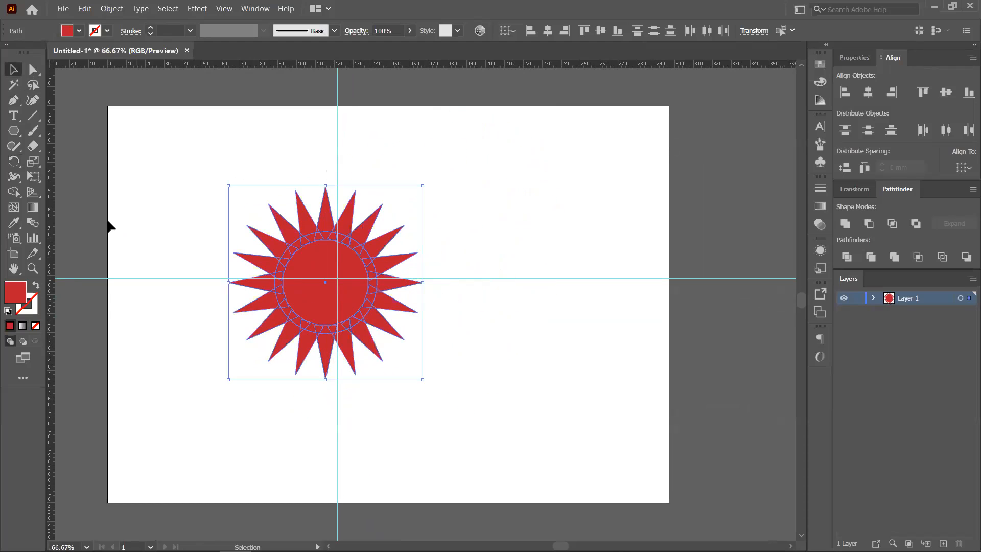
pyautogui.click(14, 131)
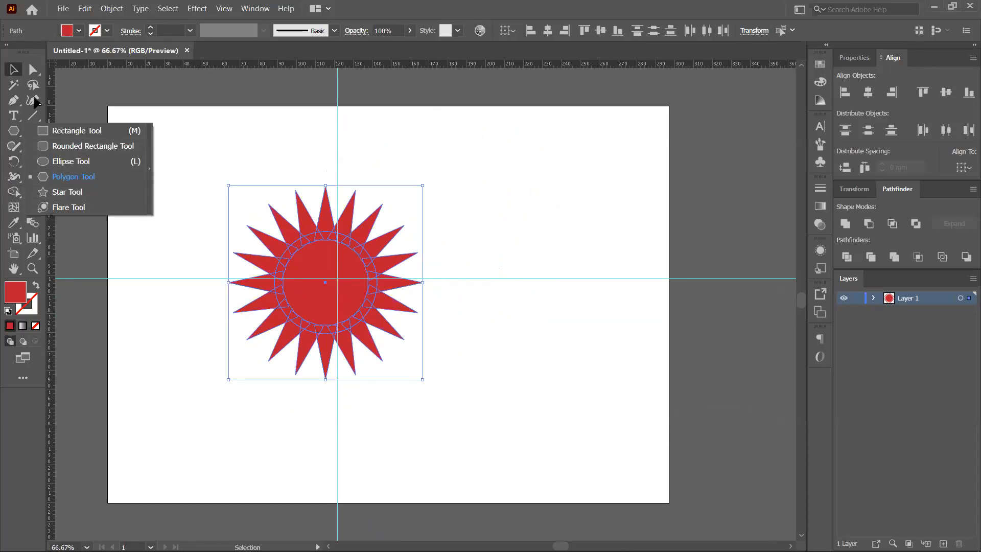
pyautogui.click(244, 149)
pyautogui.moveTo(231, 164); pyautogui.dragTo(456, 391)
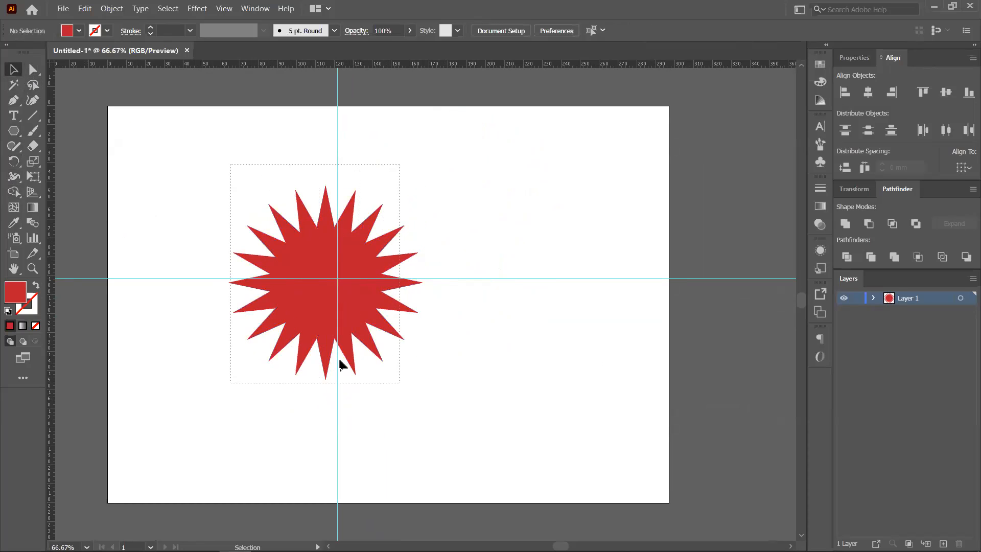
pyautogui.moveTo(339, 360); pyautogui.dragTo(343, 352)
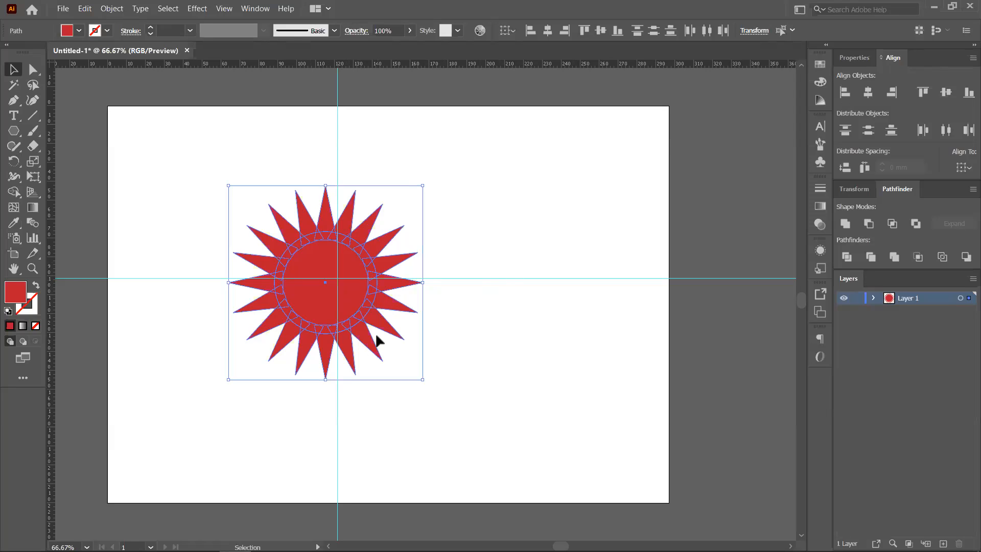
pyautogui.press('Delete')
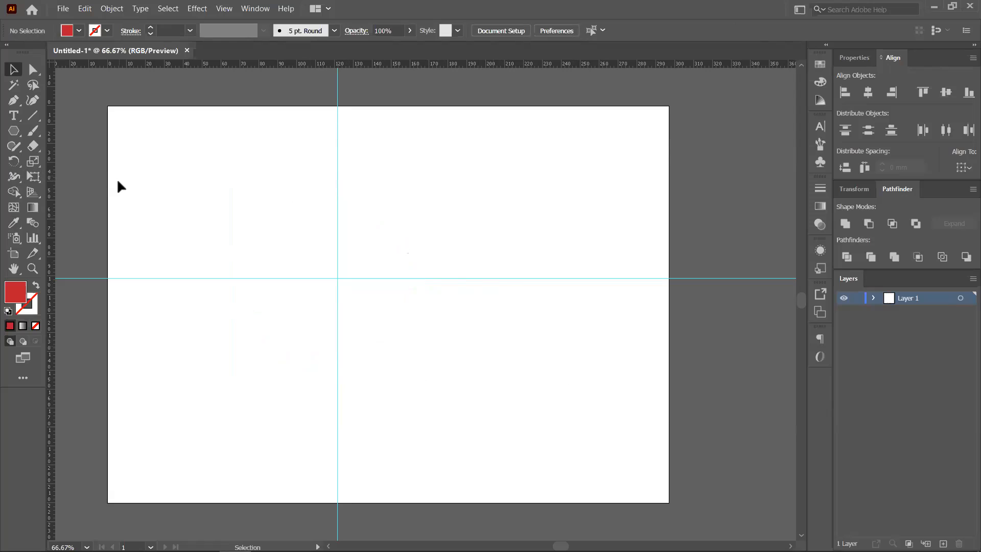
# - Draw a small red five-pointed star on the vertical guide above the centre
pyautogui.moveTo(14, 131); pyautogui.dragTo(55, 195)
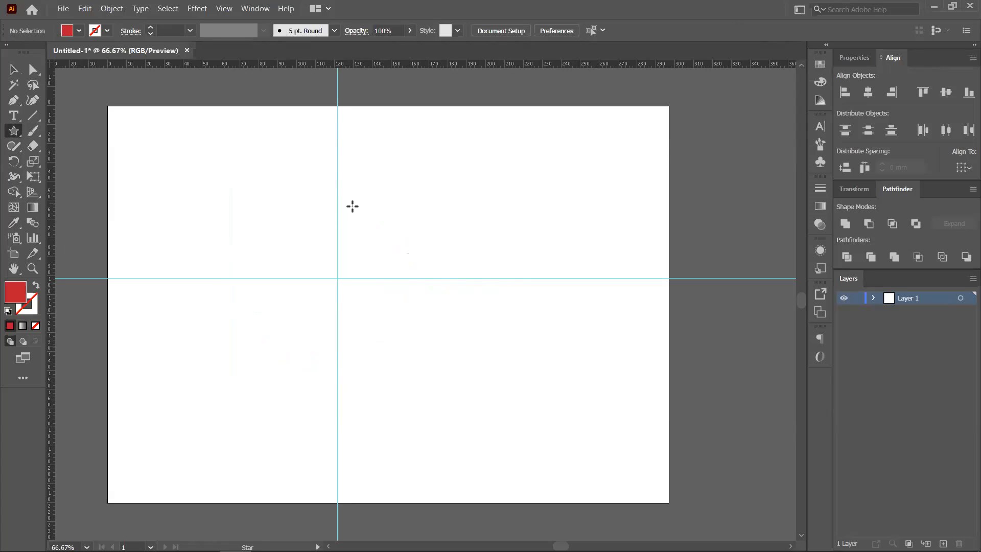
pyautogui.moveTo(328, 162); pyautogui.dragTo(338, 186)
pyautogui.press('v')
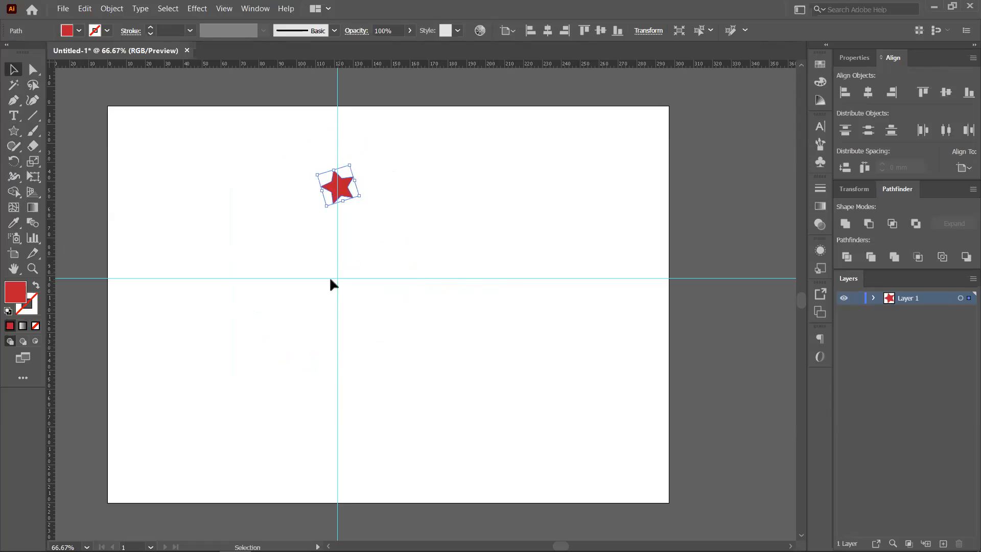
# - Open the Rotate dialog pivoting on the guide intersection, then bring up the Start menu app list
pyautogui.click(14, 162)
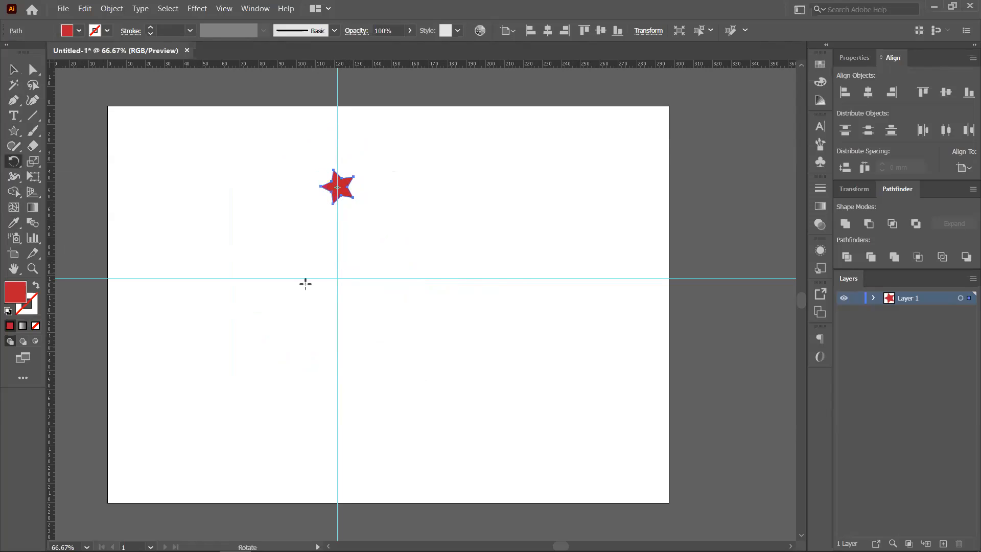
pyautogui.keyDown('alt'); pyautogui.click(336, 277); pyautogui.keyUp('alt')
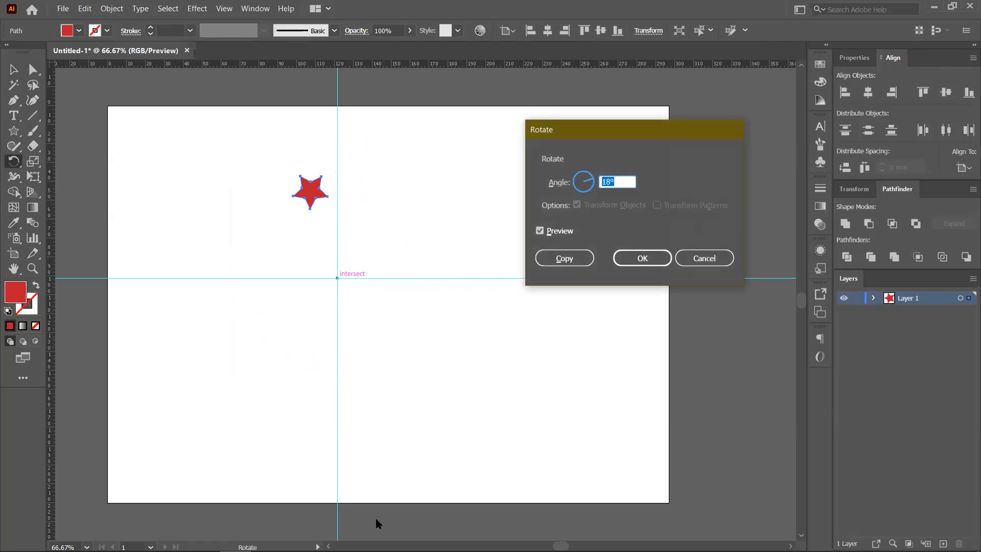
pyautogui.moveTo(332, 551)
pyautogui.click(15, 539)
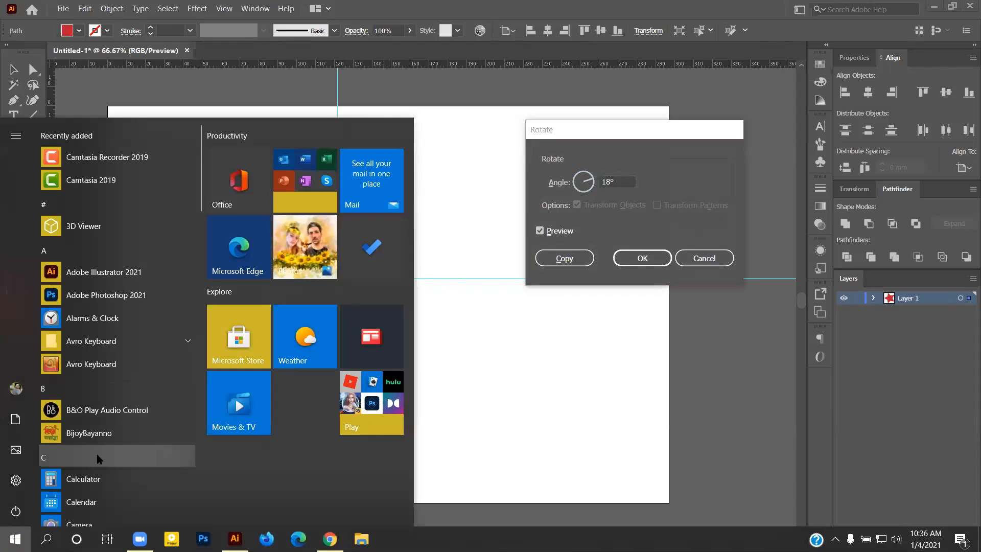
# - Work out 360 ÷ 5 = 72 in Calculator, then close it
pyautogui.click(434, 306)
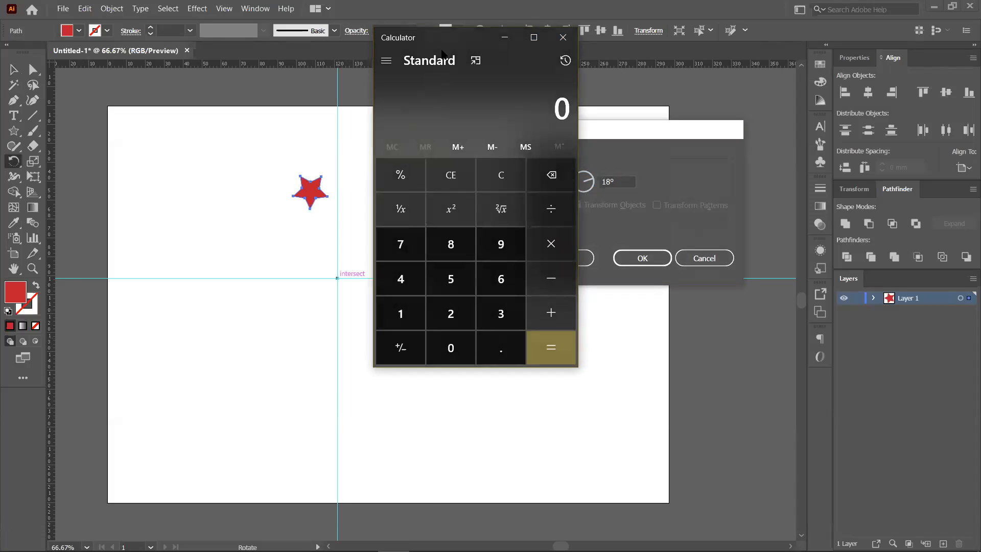
pyautogui.moveTo(450, 47); pyautogui.dragTo(519, 135)
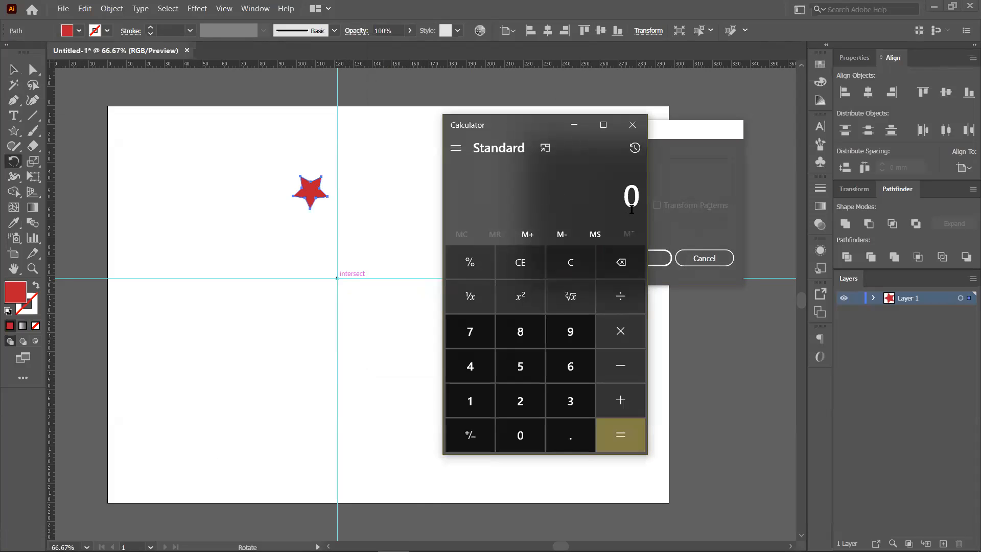
pyautogui.moveTo(624, 195); pyautogui.dragTo(642, 199)
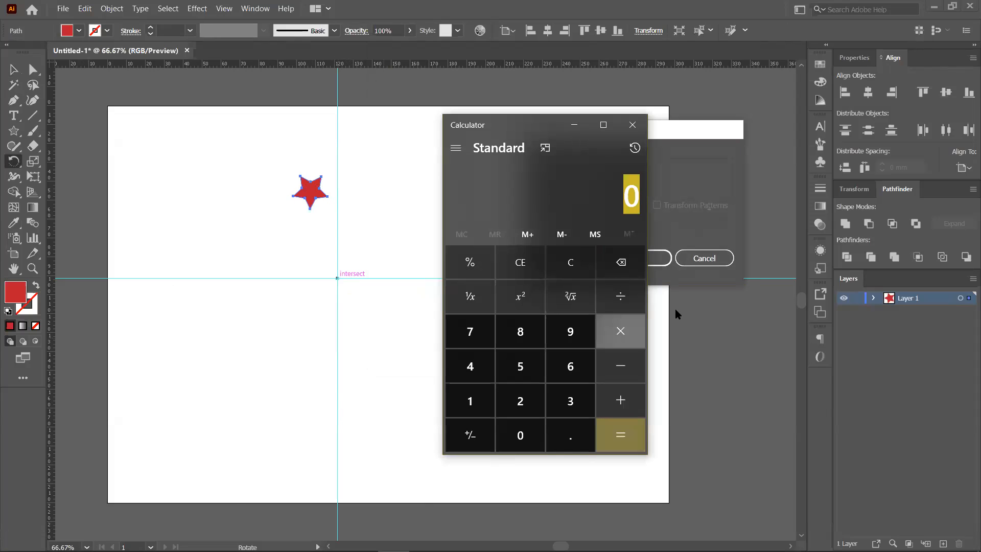
pyautogui.write('360')
pyautogui.write('/5')
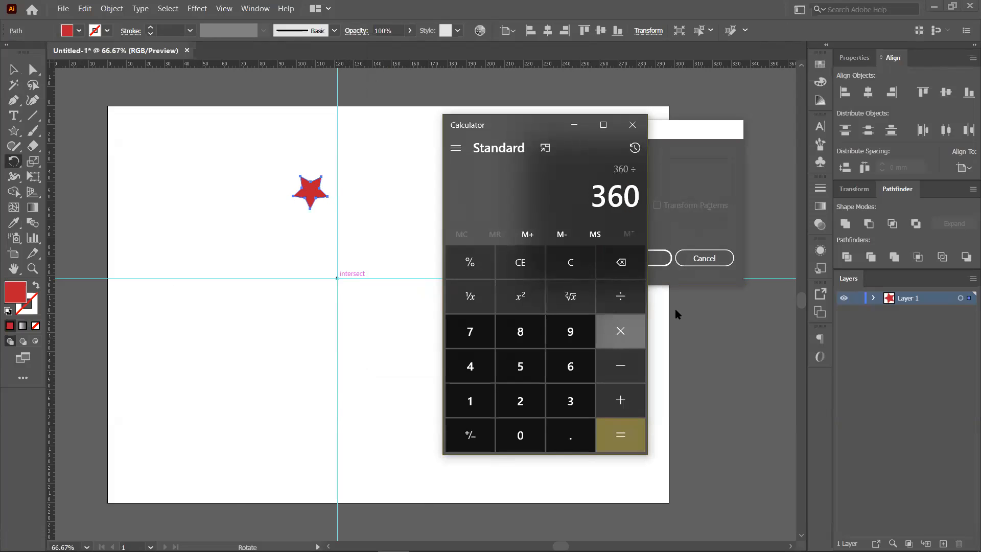
pyautogui.press('Return')
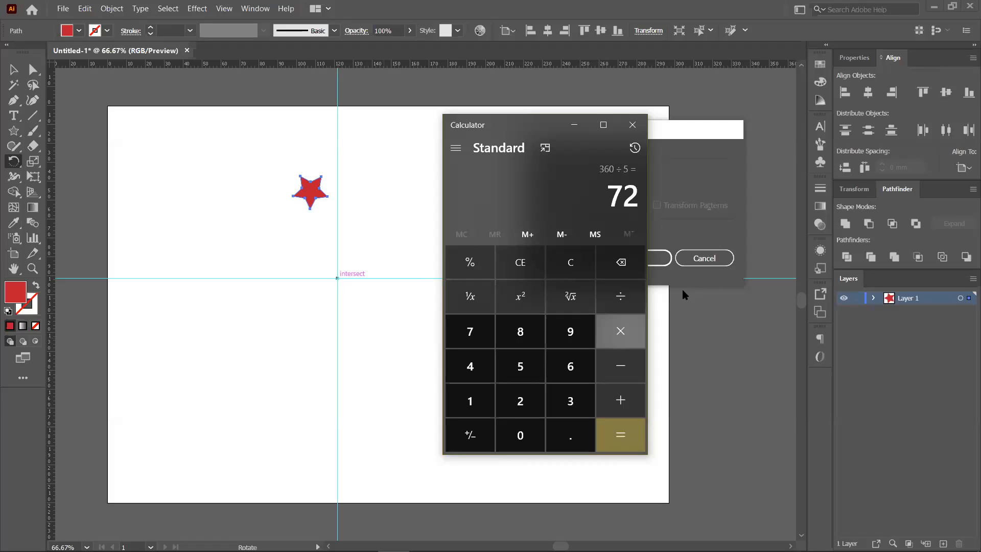
pyautogui.click(633, 125)
# - Copy the star at 72° and repeat until five stars ring the guide crossing, then deselect
pyautogui.write('7')
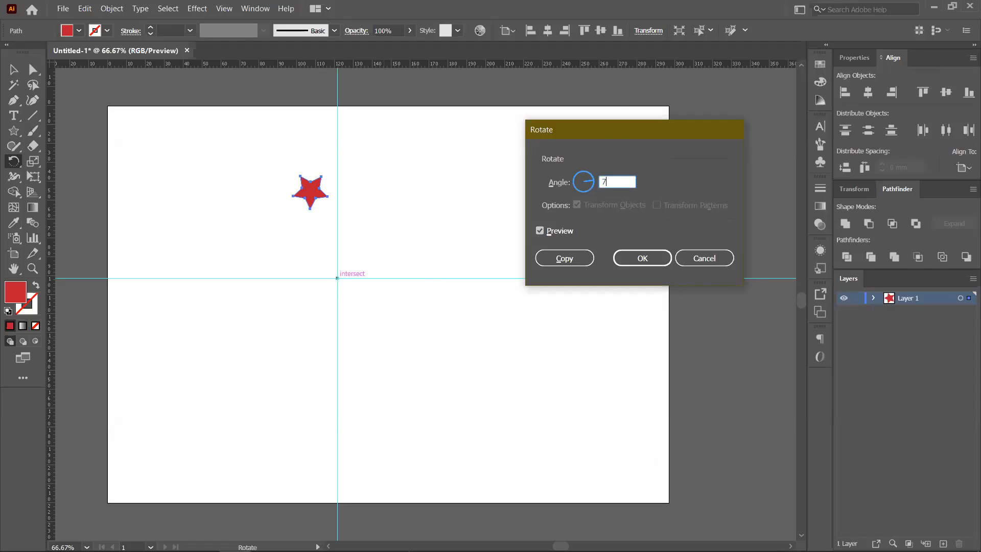
pyautogui.write('2')
pyautogui.click(568, 258)
pyautogui.press('v')
pyautogui.hotkey('ctrl', 'd')
pyautogui.hotkey('ctrl', 'd')
pyautogui.hotkey('ctrl', 'd')
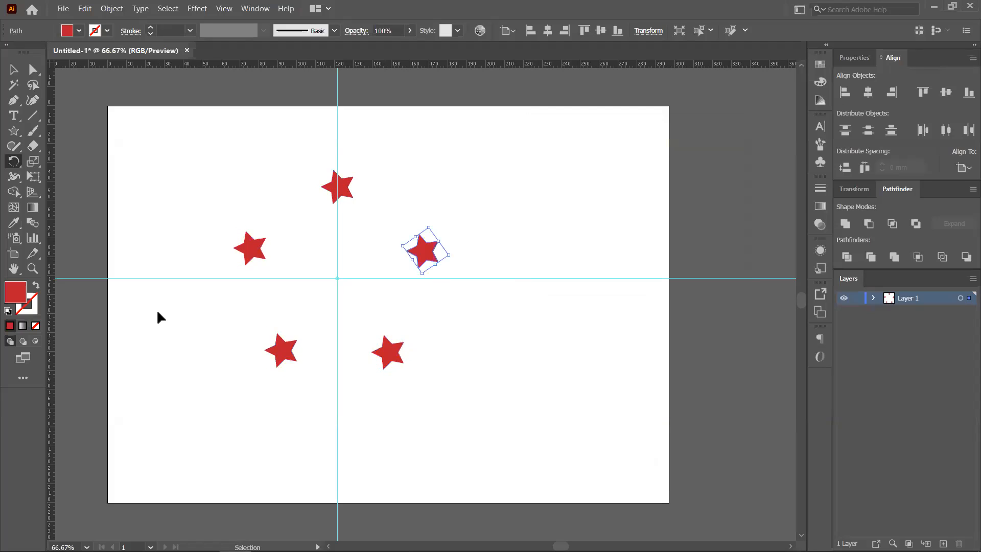
pyautogui.press('r')
pyautogui.click(14, 69)
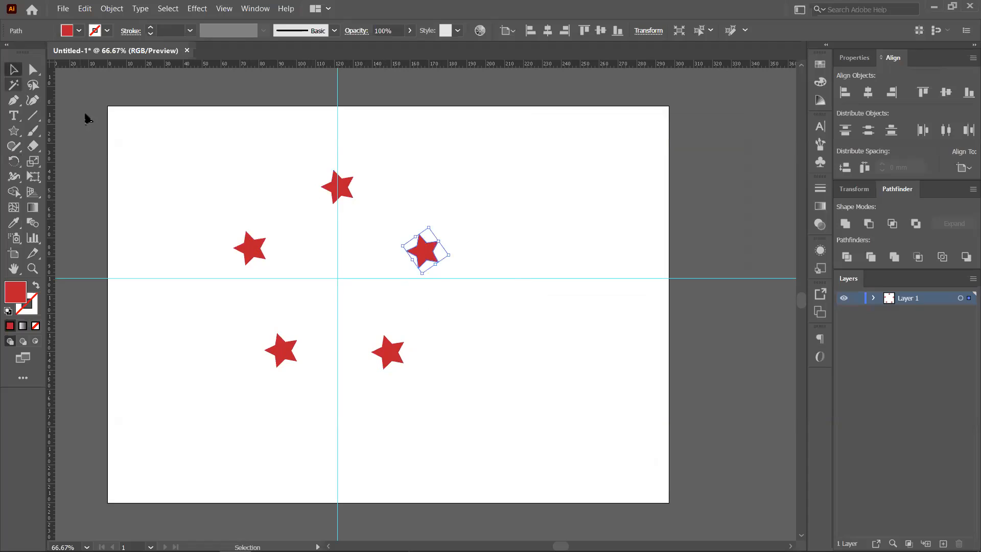
pyautogui.click(161, 171)
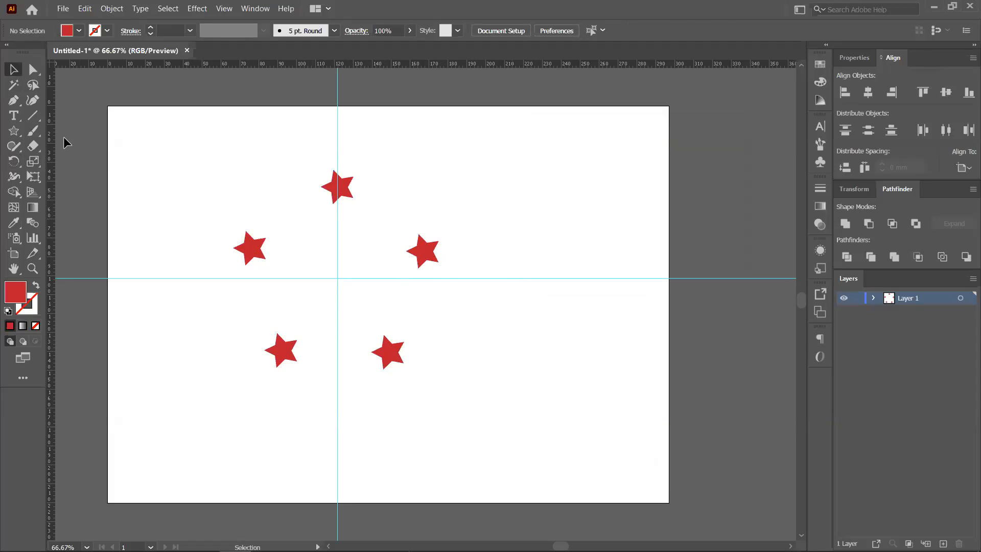
pyautogui.click(14, 133)
pyautogui.click(87, 129)
pyautogui.moveTo(509, 145)
pyautogui.mouseDown()
pyautogui.moveTo(605, 192)
pyautogui.moveTo(615, 223)
pyautogui.mouseUp()
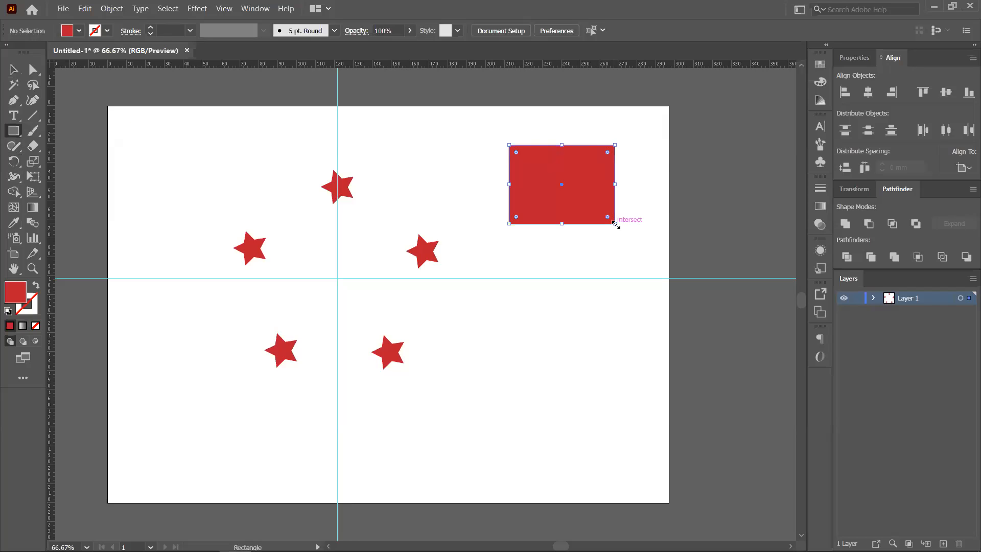
pyautogui.click(547, 351)
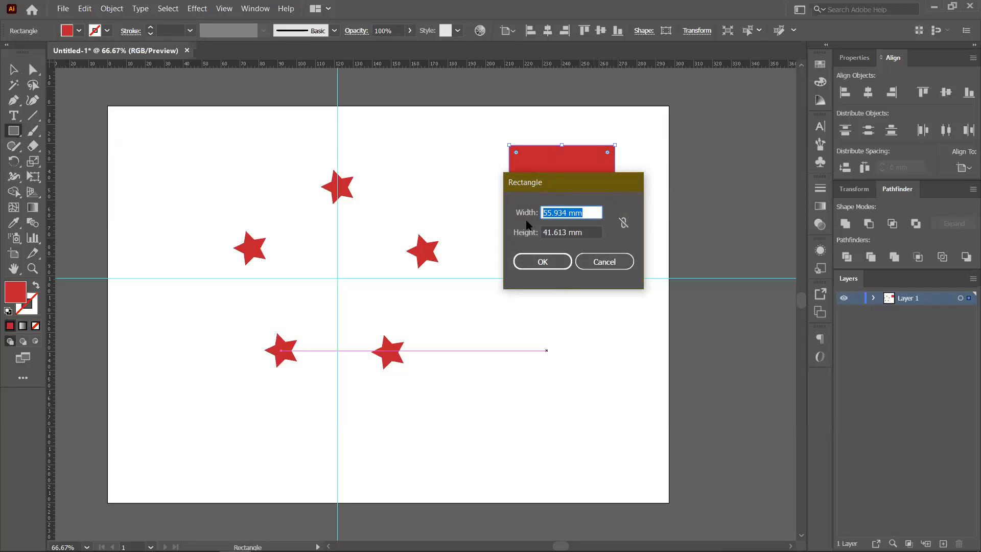
pyautogui.write('8+8')
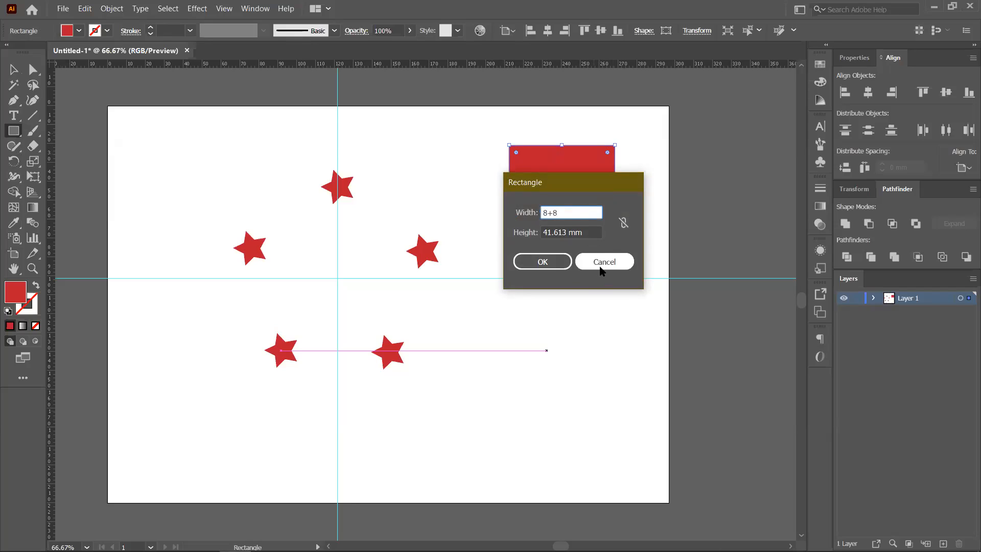
pyautogui.click(600, 265)
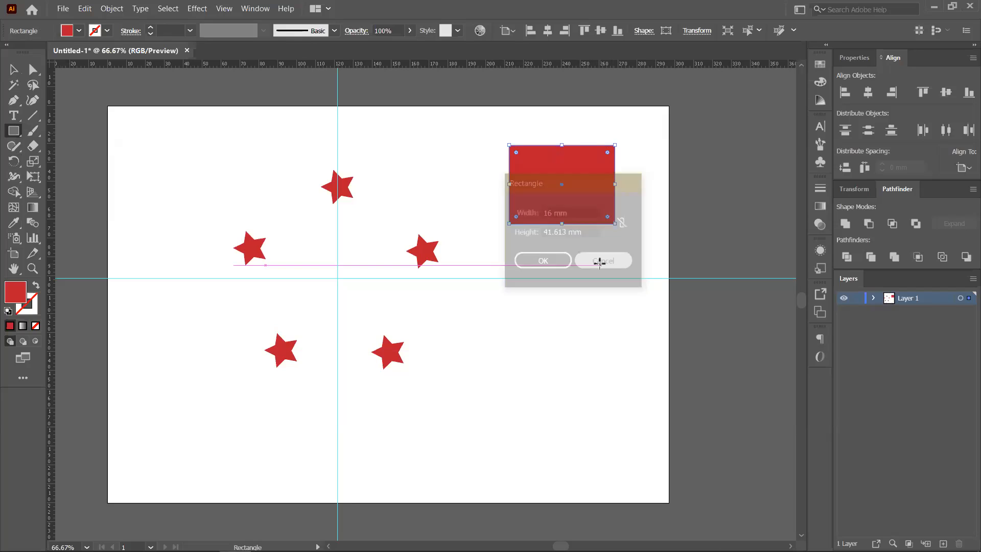
pyautogui.click(533, 319)
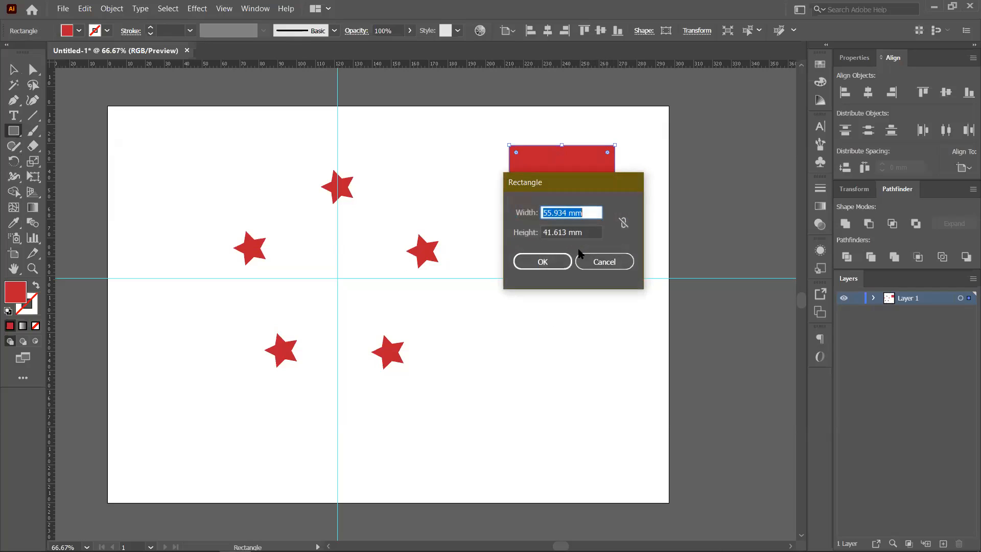
pyautogui.write('8+6')
pyautogui.click(584, 231)
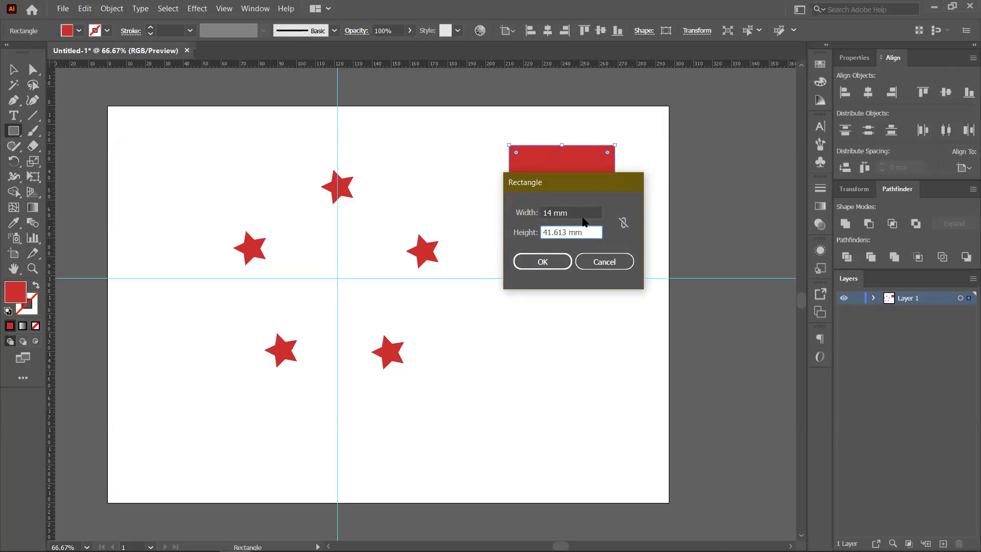
pyautogui.click(577, 208)
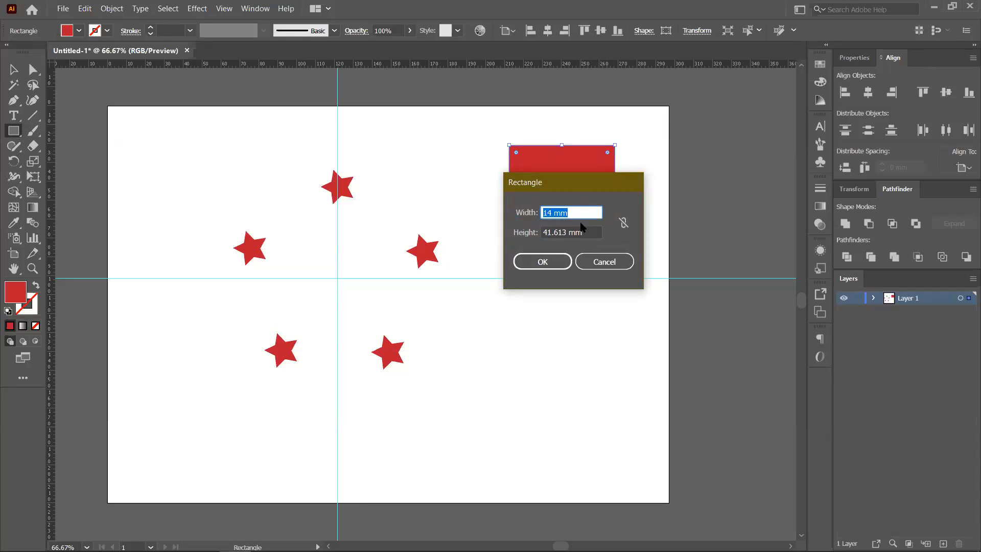
pyautogui.click(602, 263)
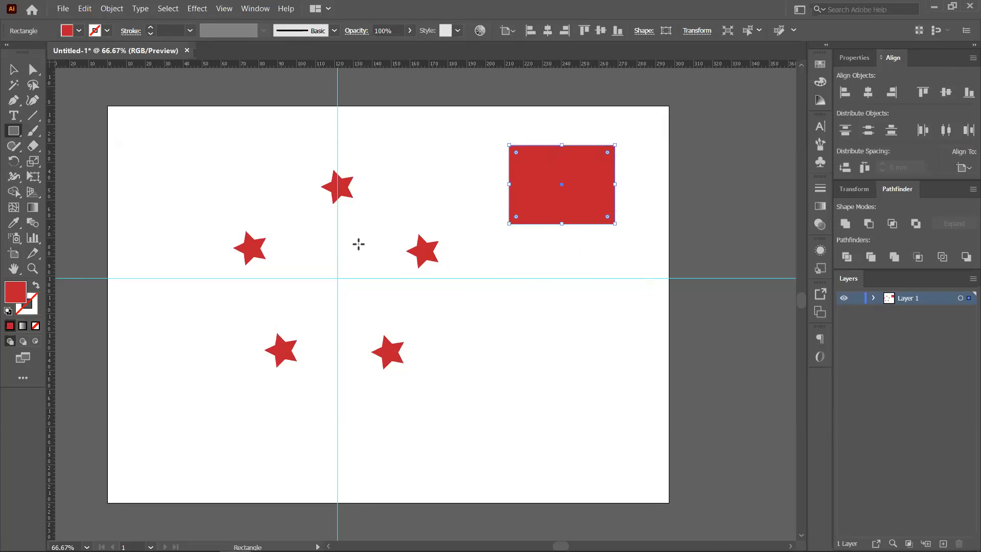
pyautogui.click(12, 74)
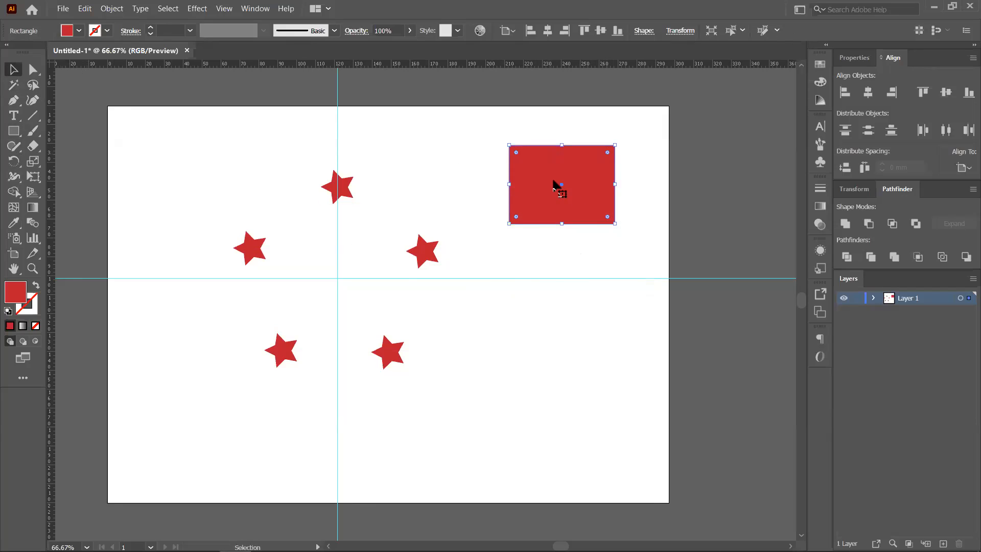
pyautogui.press('Delete')
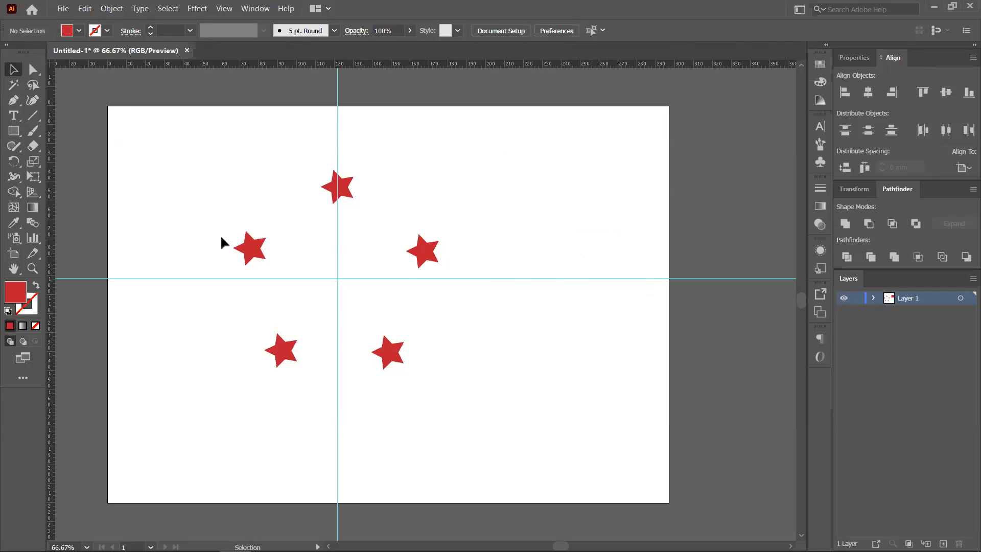
# - Delete the five stars and draw a large circle centred on the guide intersection
pyautogui.moveTo(206, 148); pyautogui.dragTo(449, 376)
pyautogui.press('Delete')
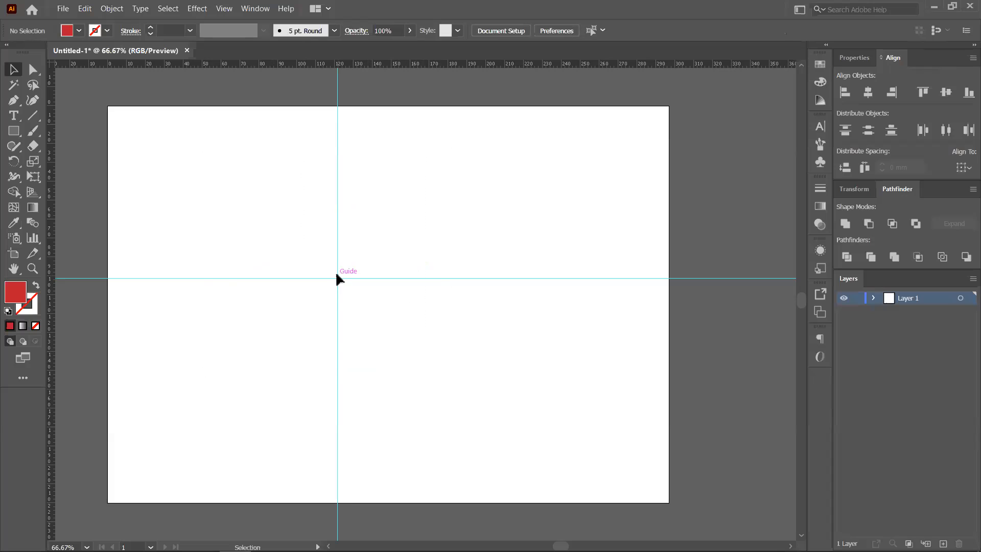
pyautogui.click(14, 145)
pyautogui.click(14, 131)
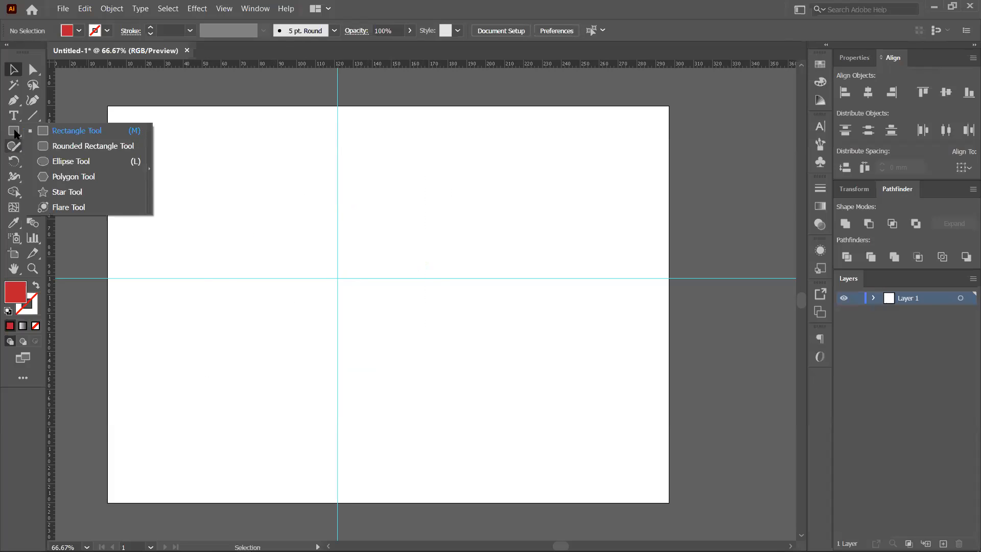
pyautogui.click(68, 162)
pyautogui.moveTo(321, 265); pyautogui.dragTo(428, 373)
pyautogui.moveTo(320, 266); pyautogui.dragTo(338, 278)
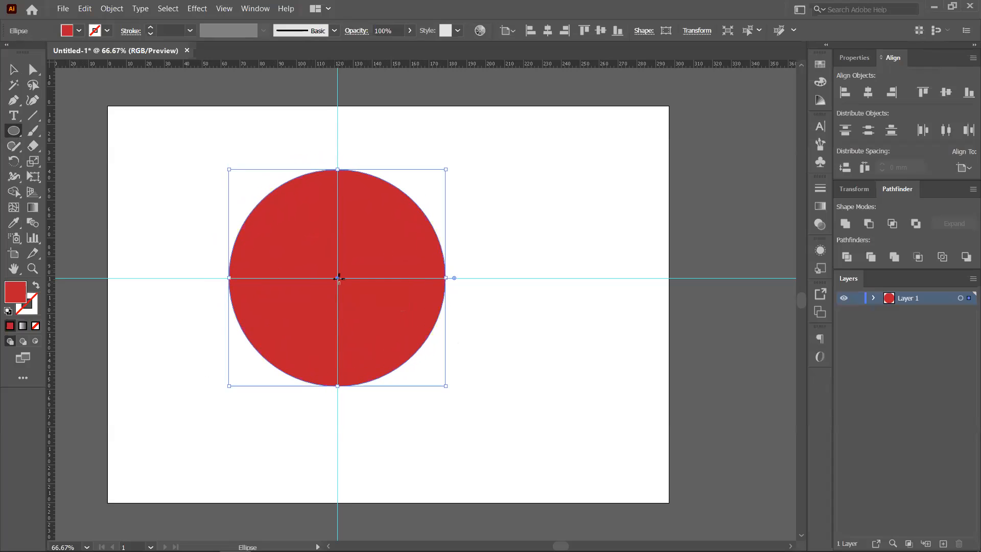
# - Fill the large circle with light grey from the swatches
pyautogui.click(14, 69)
pyautogui.click(504, 197)
pyautogui.click(396, 252)
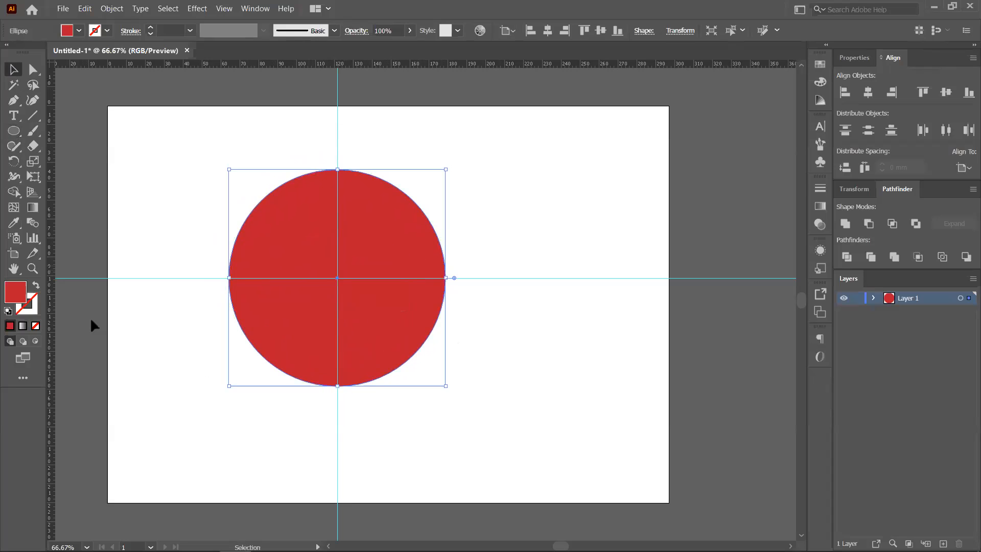
pyautogui.click(820, 64)
pyautogui.click(741, 136)
# - Alt-drag a copy of the circle, shrink it to a 7.45 mm dot and fill it blue
pyautogui.click(573, 258)
pyautogui.click(422, 317)
pyautogui.click(550, 223)
pyautogui.click(378, 232)
pyautogui.moveTo(401, 247); pyautogui.dragTo(594, 252)
pyautogui.moveTo(638, 176); pyautogui.dragTo(557, 279)
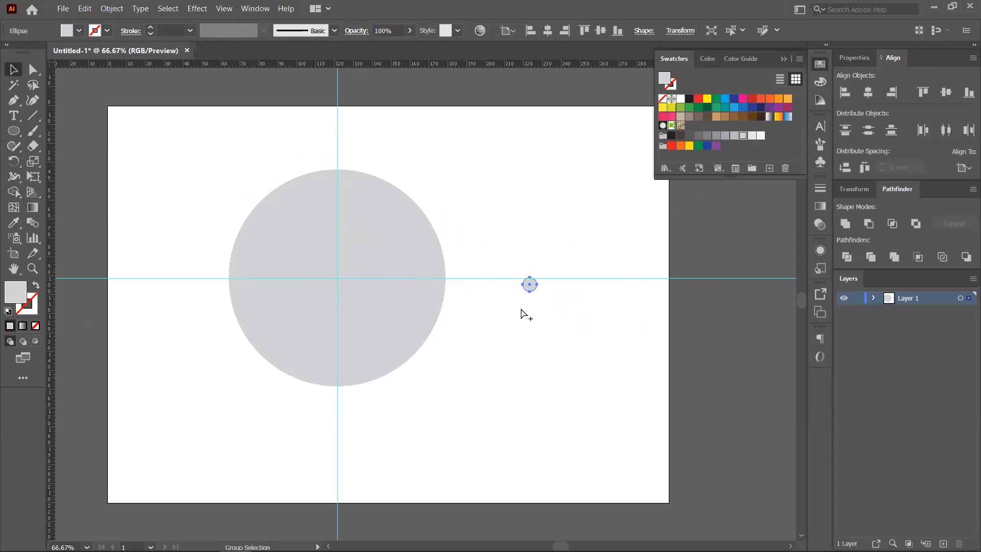
pyautogui.scroll(1, 523, 312)
pyautogui.click(742, 108)
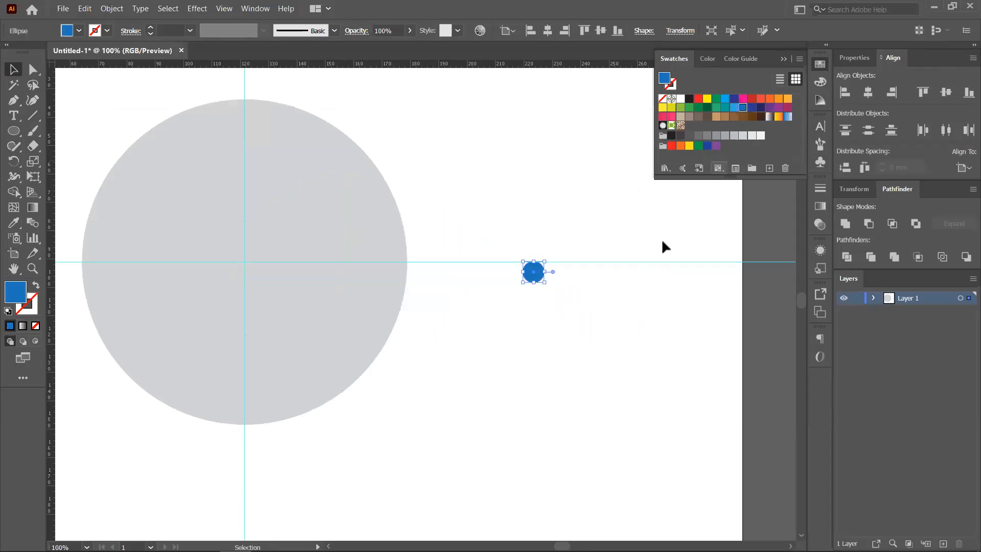
# - Move the small blue dot to the top of the grey circle
pyautogui.moveTo(536, 274); pyautogui.dragTo(247, 114)
pyautogui.scroll(5, 248, 120)
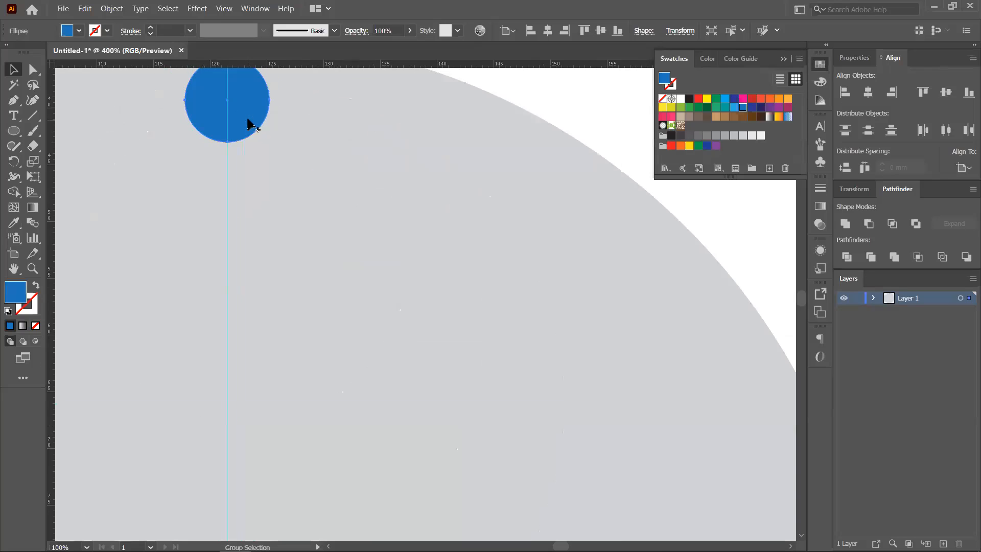
pyautogui.scroll(-2, 347, 214)
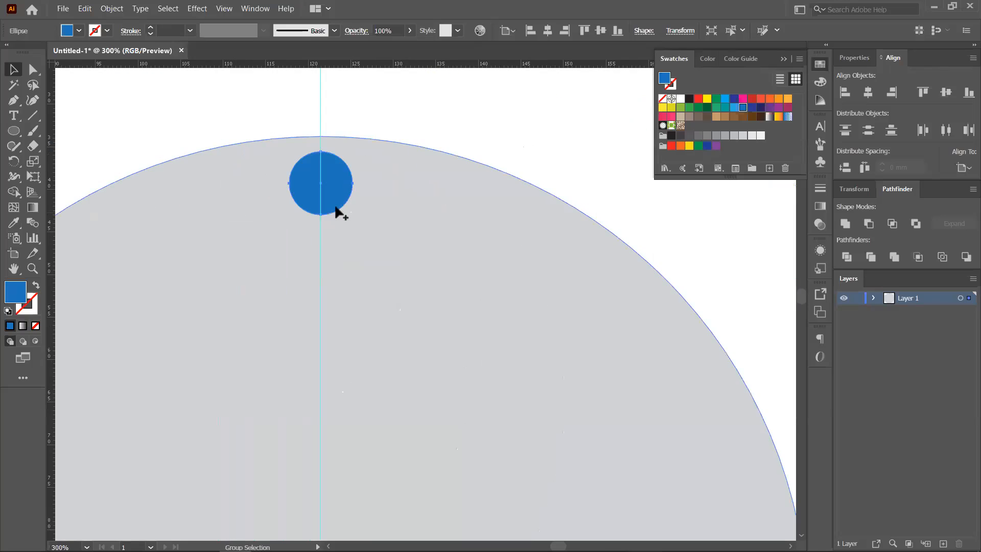
pyautogui.scroll(3, 353, 195)
pyautogui.scroll(-5, 362, 163)
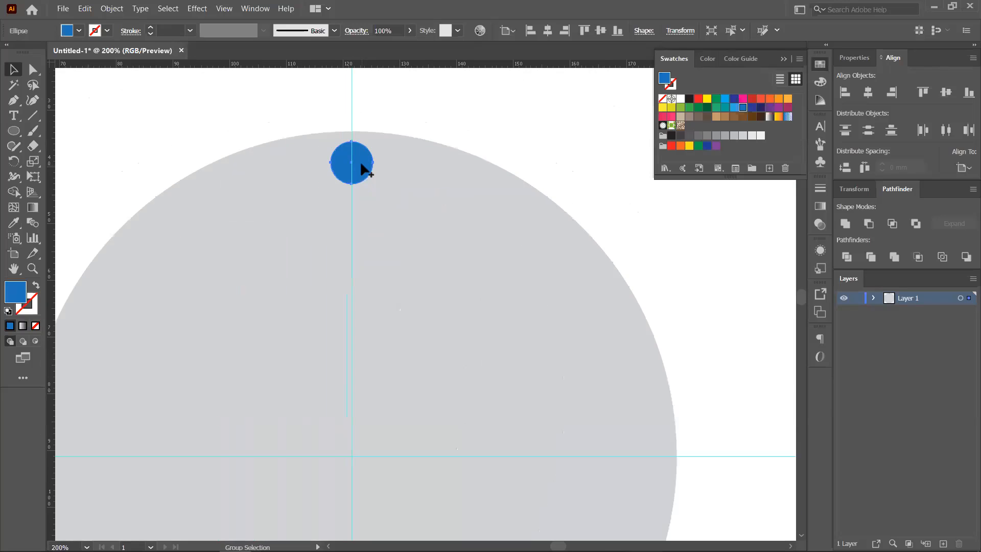
pyautogui.scroll(-1, 389, 201)
pyautogui.scroll(-1, 409, 200)
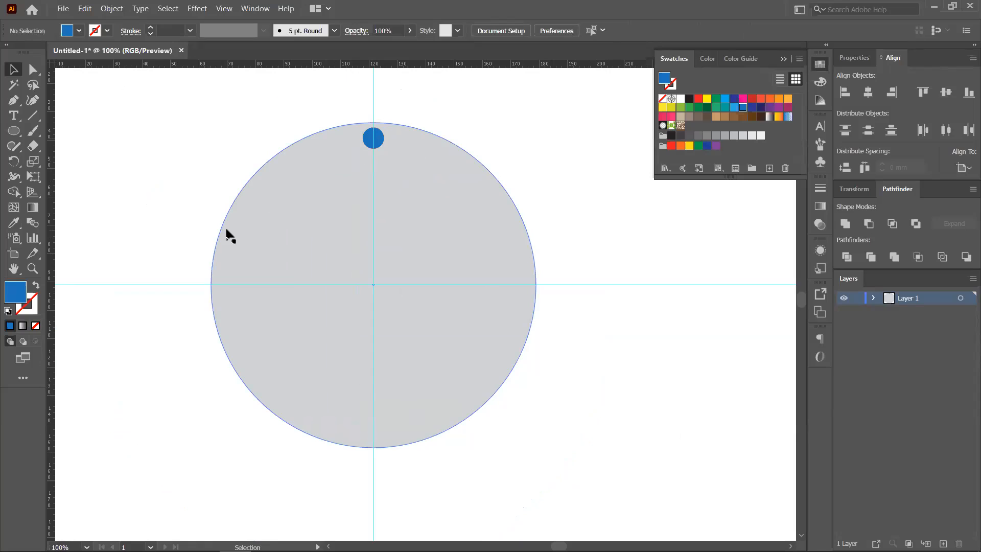
pyautogui.click(380, 139)
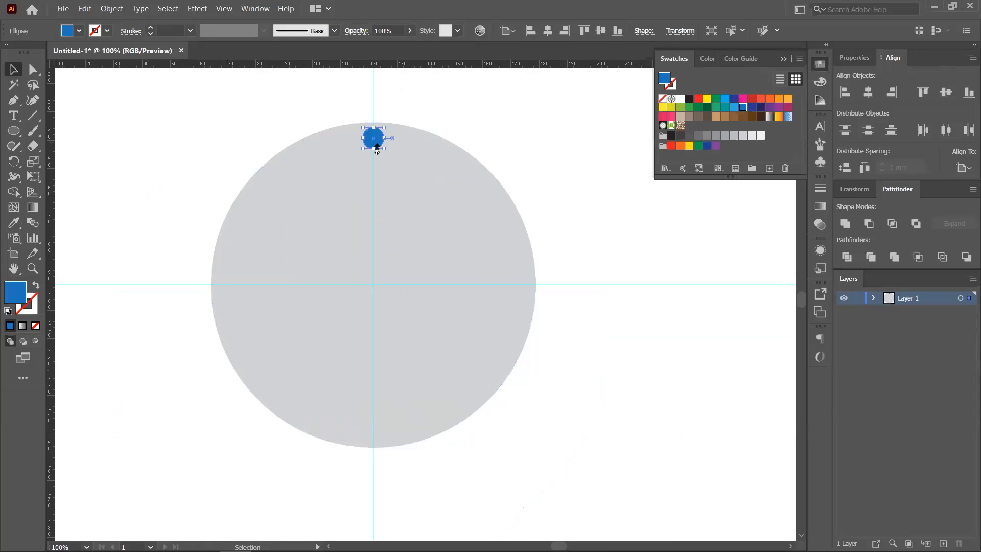
pyautogui.click(15, 163)
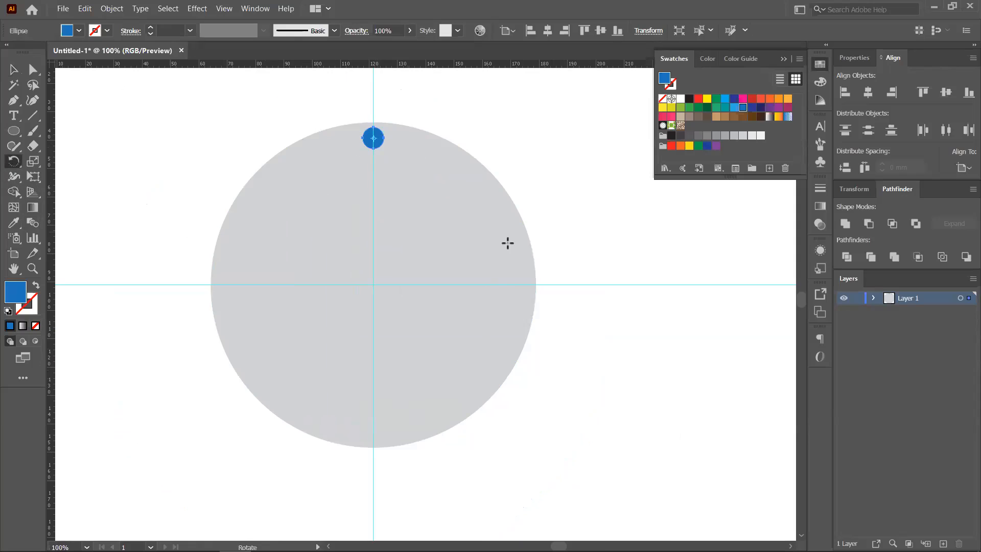
# - Rotate-copy the blue dot 360/12 around the dial centre, repeating with Ctrl+D for twelve dots
pyautogui.keyDown('alt'); pyautogui.click(373, 285); pyautogui.keyUp('alt')
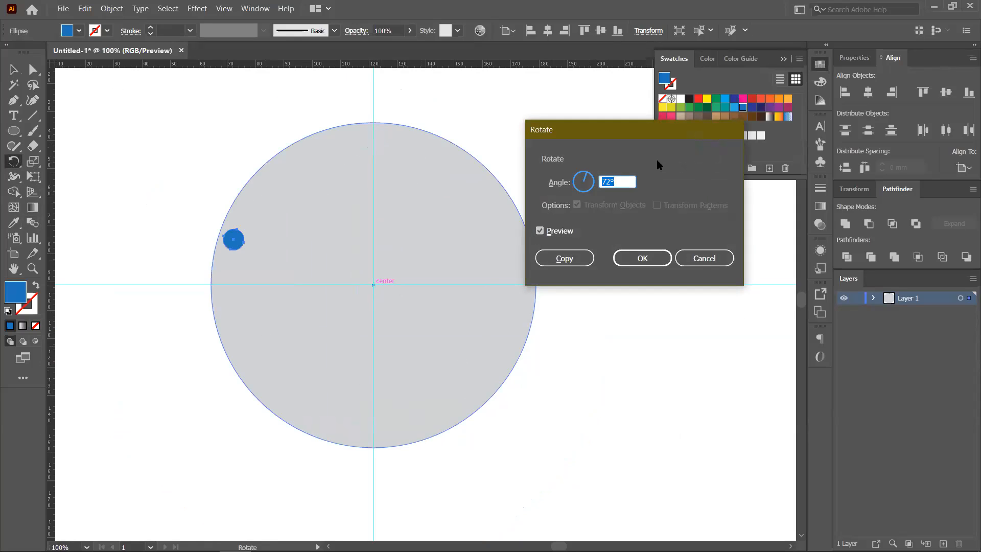
pyautogui.write('30')
pyautogui.click(583, 261)
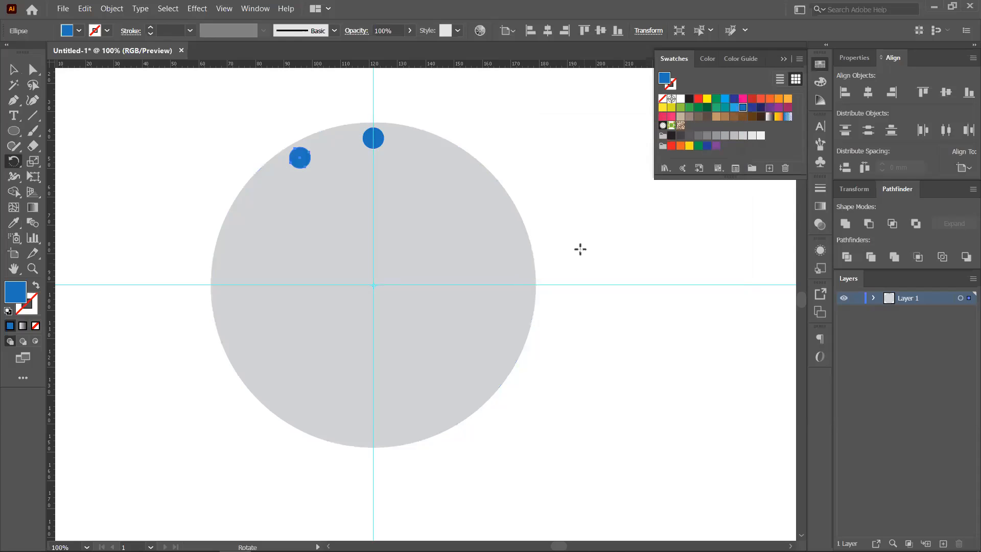
pyautogui.press('v')
pyautogui.hotkey('ctrl', 'd')
pyautogui.hotkey('ctrl', 'd')
pyautogui.hotkey('ctrl', 'd')
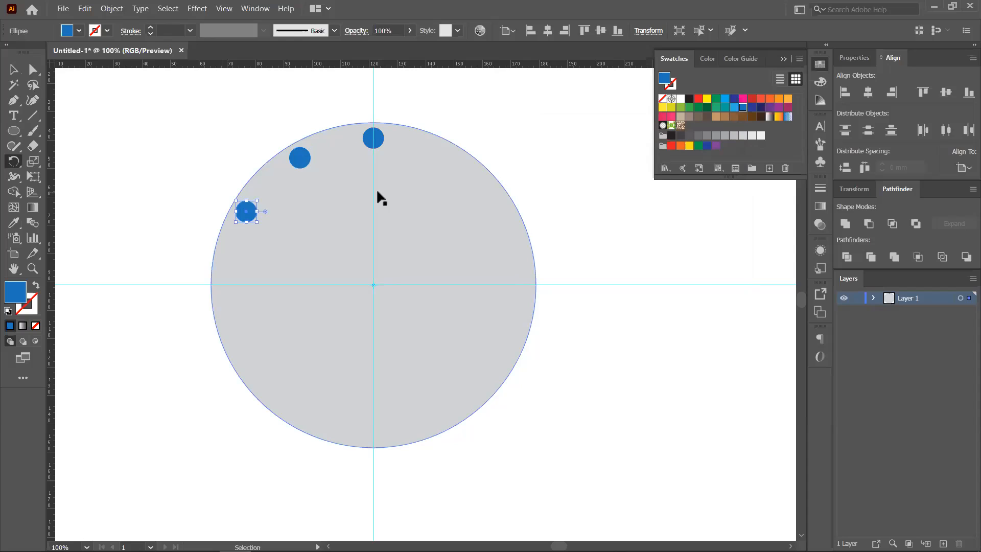
pyautogui.hotkey('ctrl', 'd')
pyautogui.hotkey('ctrl', 'd')
pyautogui.hotkey('ctrl', 'd')
pyautogui.hotkey('ctrl', 'd')
pyautogui.hotkey('ctrl', 'd')
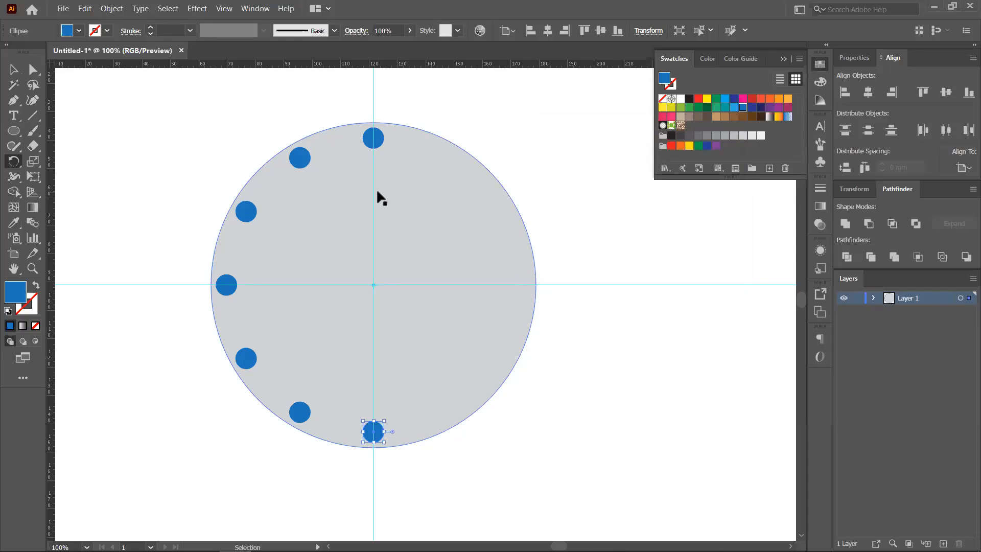
pyautogui.hotkey('ctrl', 'd')
pyautogui.hotkey('ctrl', 'd')
pyautogui.hotkey('ctrl', 'shift', 'a')
pyautogui.press('r')
pyautogui.click(15, 70)
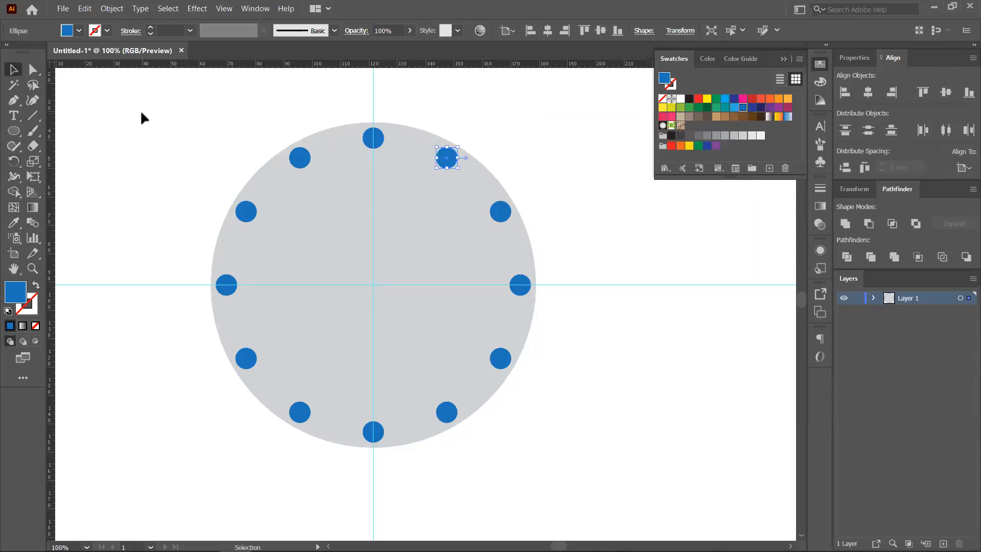
pyautogui.click(141, 111)
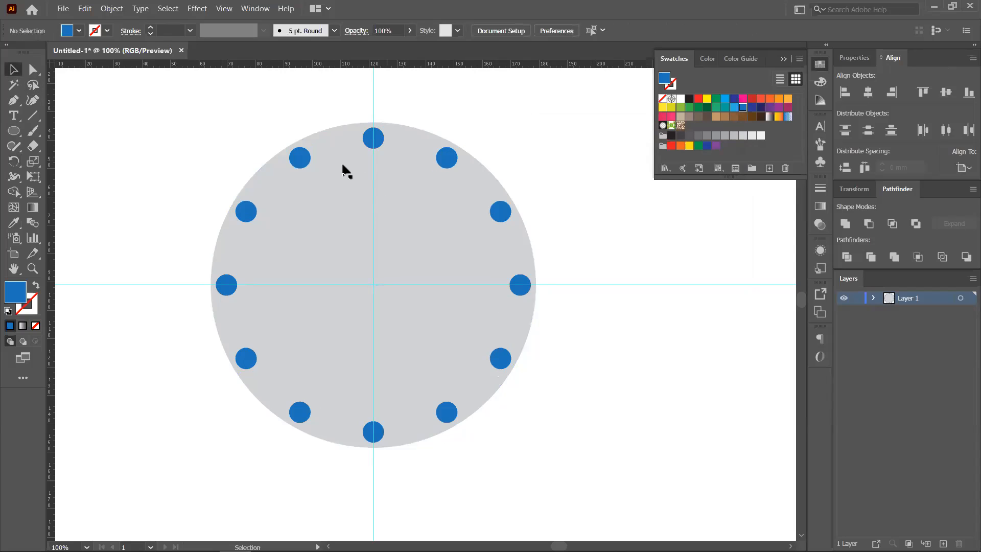
pyautogui.click(369, 139)
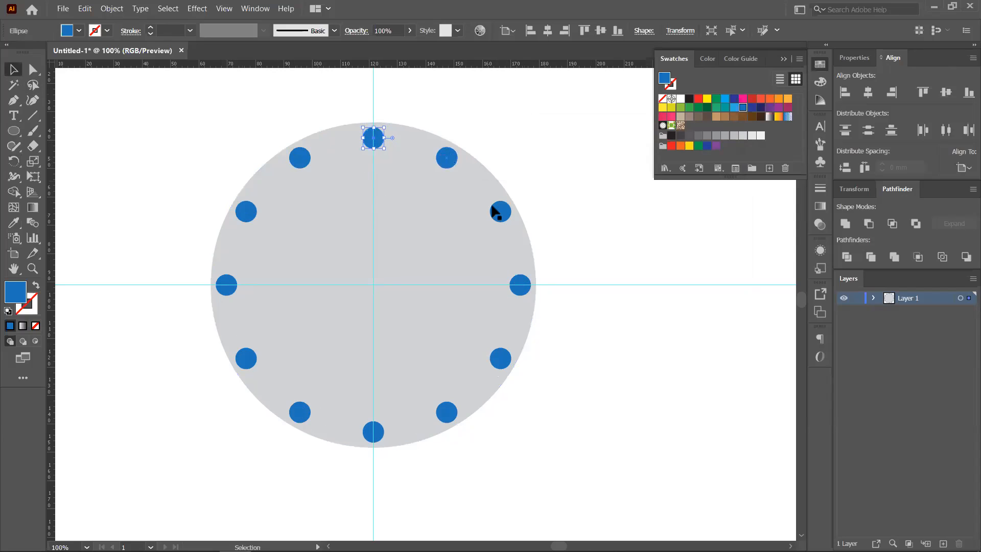
pyautogui.click(552, 187)
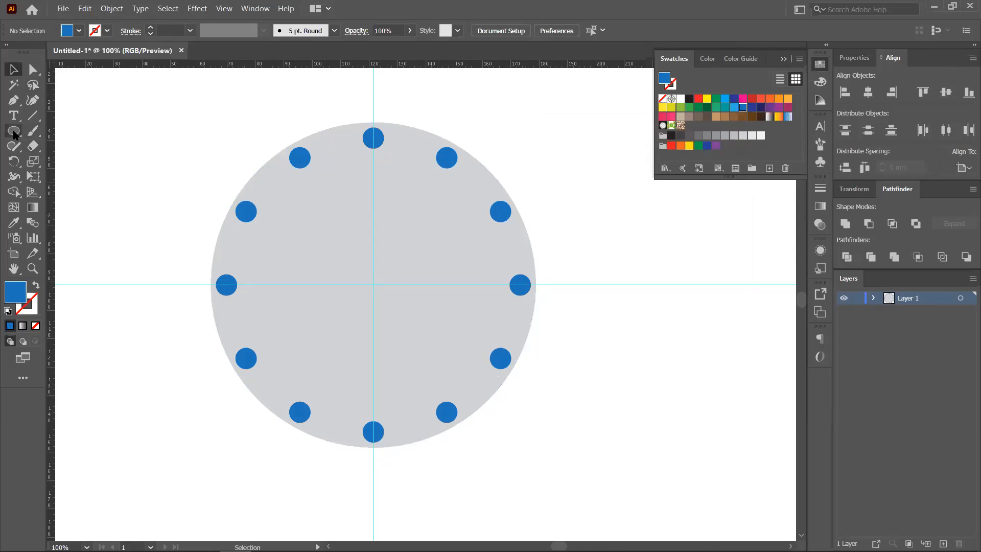
# - Draw a thin upright rectangle over the top blue dot with the Rectangle tool
pyautogui.moveTo(13, 132); pyautogui.dragTo(69, 133)
pyautogui.scroll(4, 372, 183)
pyautogui.scroll(5, 389, 307)
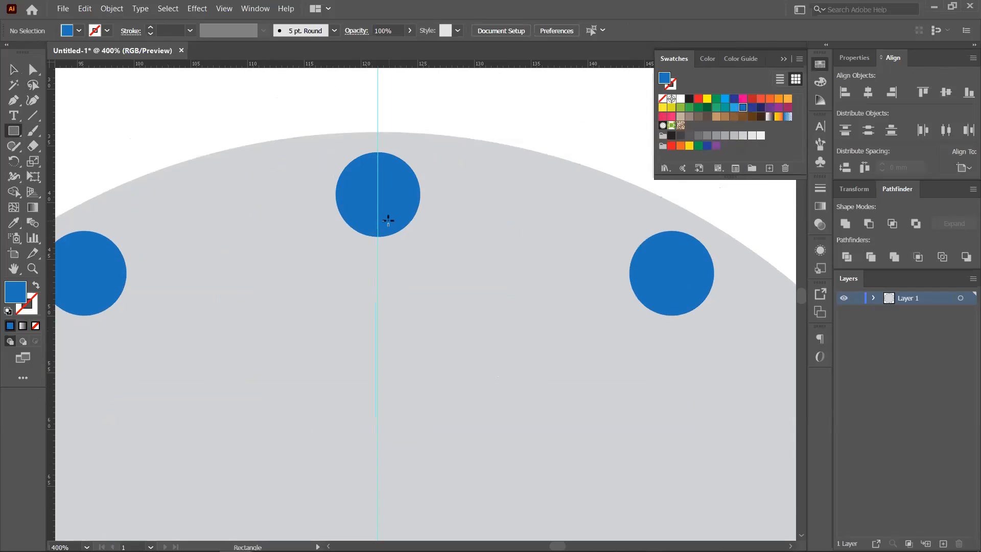
pyautogui.scroll(2, 387, 219)
pyautogui.scroll(1, 378, 179)
pyautogui.moveTo(369, 122)
pyautogui.mouseDown()
pyautogui.moveTo(380, 139)
pyautogui.moveTo(380, 285)
pyautogui.mouseUp()
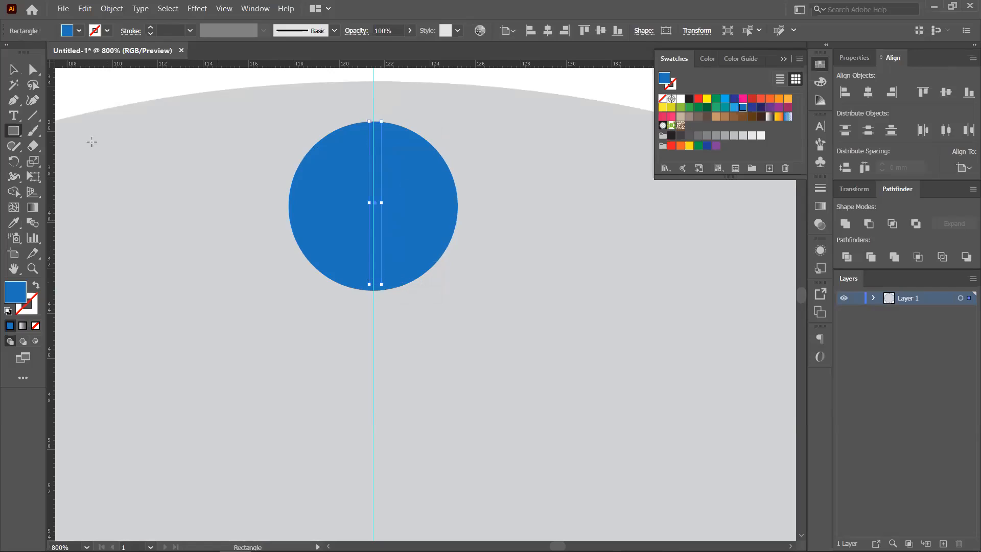
# - Try several swatches and settle on a dark blue fill for the thin rectangle
pyautogui.click(752, 99)
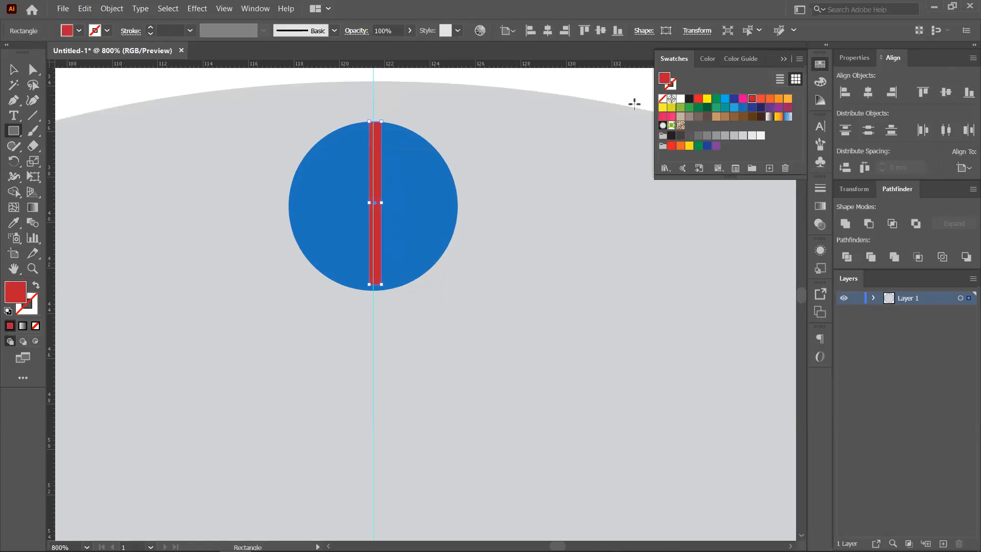
pyautogui.click(752, 117)
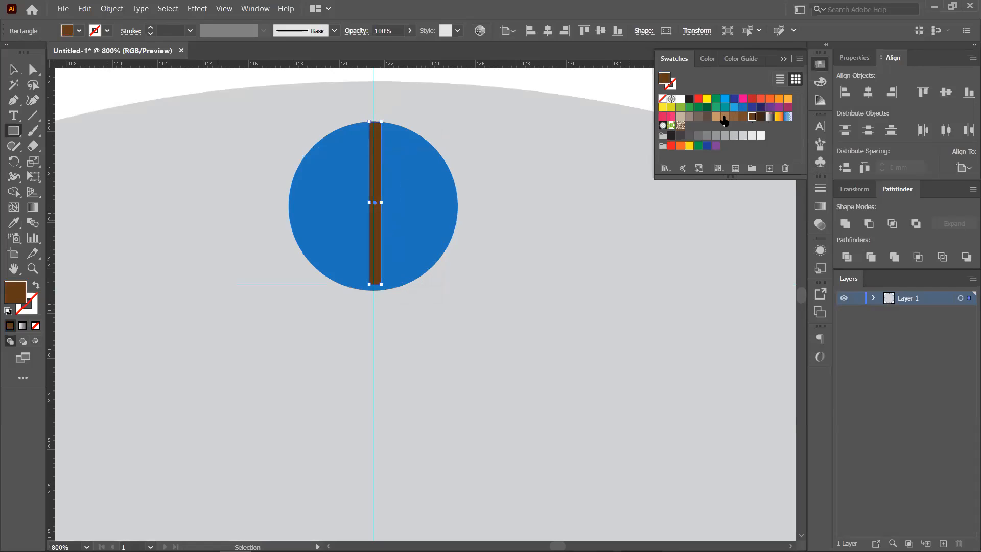
pyautogui.click(725, 107)
pyautogui.click(734, 107)
pyautogui.click(743, 107)
pyautogui.click(753, 108)
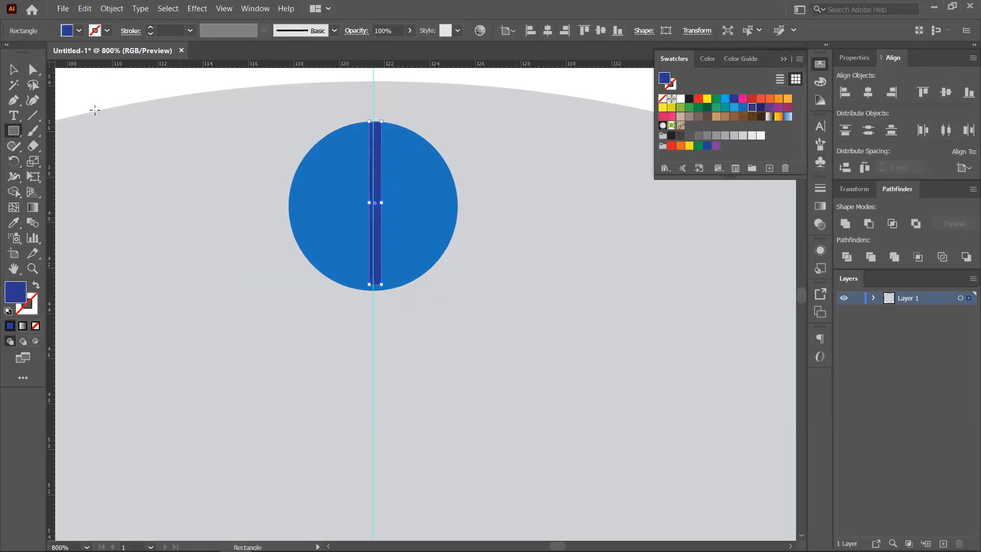
# - Centre the tick on the vertical guide and nudge it slightly down
pyautogui.click(14, 71)
pyautogui.scroll(2, 345, 141)
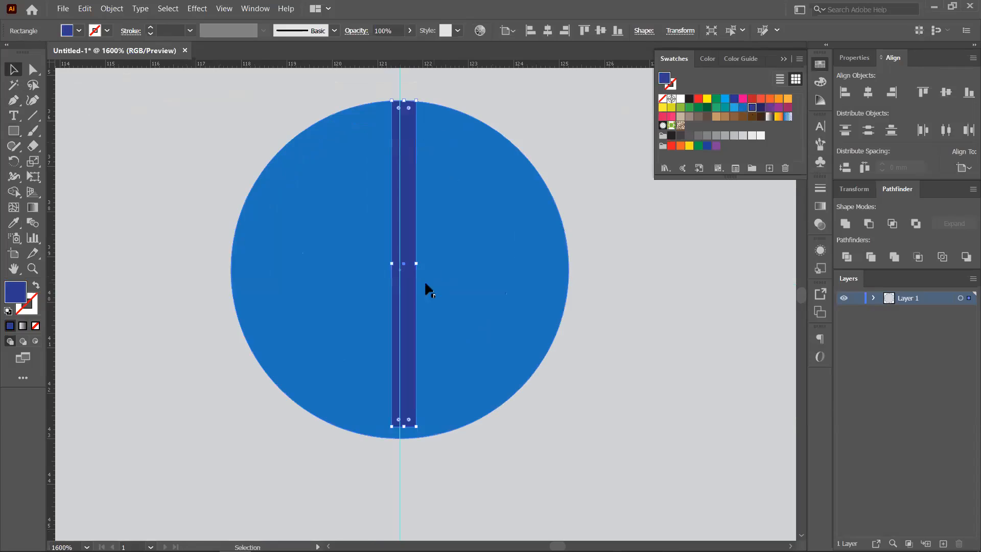
pyautogui.scroll(2, 416, 280)
pyautogui.moveTo(393, 247); pyautogui.dragTo(385, 247)
pyautogui.scroll(-2, 426, 260)
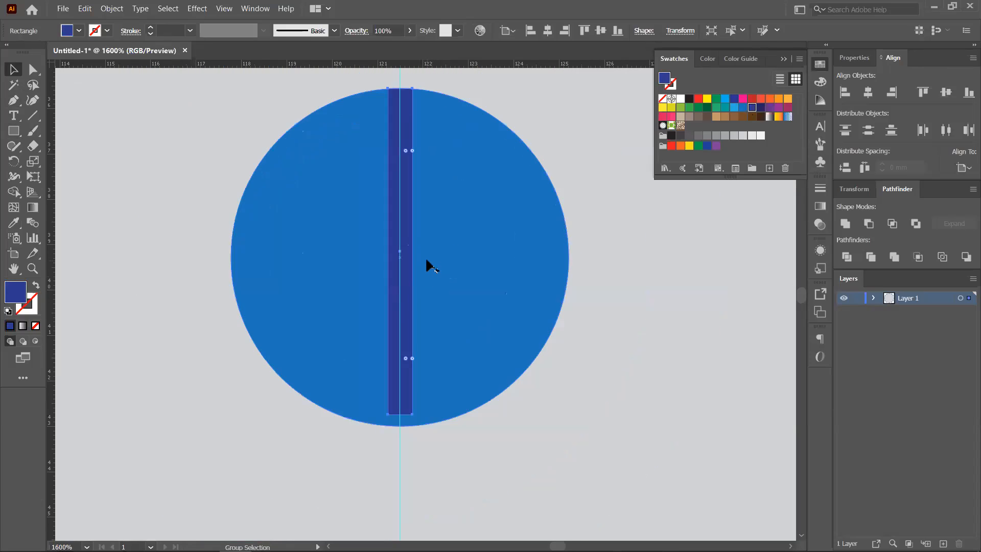
pyautogui.moveTo(406, 170); pyautogui.dragTo(403, 175)
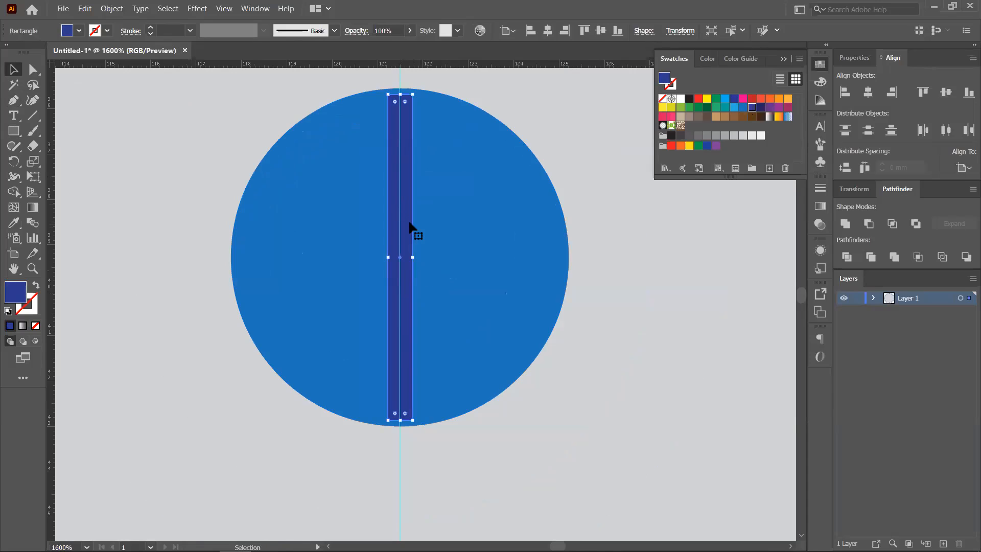
pyautogui.scroll(-3, 409, 247)
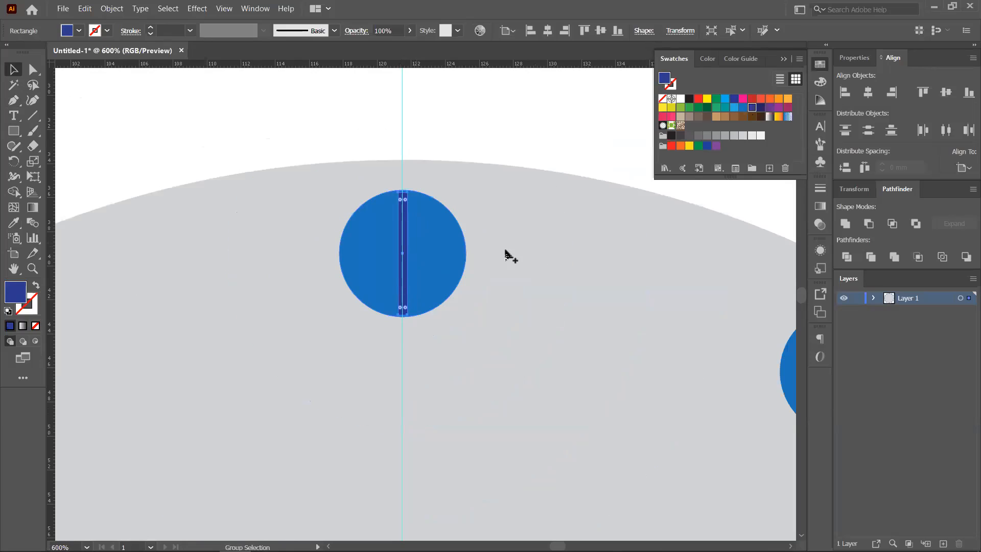
pyautogui.scroll(-1, 465, 259)
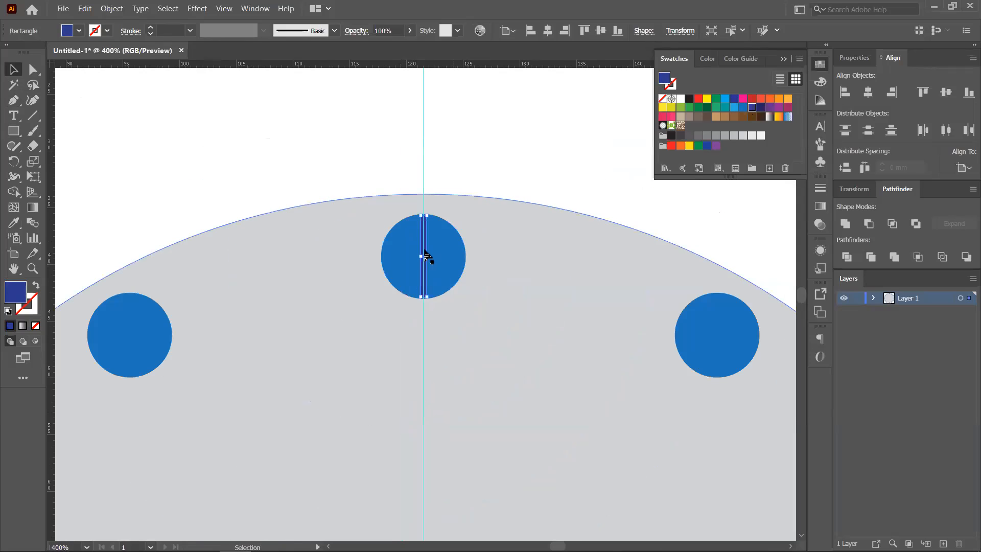
pyautogui.scroll(-2, 449, 305)
pyautogui.moveTo(481, 365); pyautogui.dragTo(445, 193)
pyautogui.scroll(-1, 445, 189)
pyautogui.moveTo(460, 238); pyautogui.dragTo(444, 213)
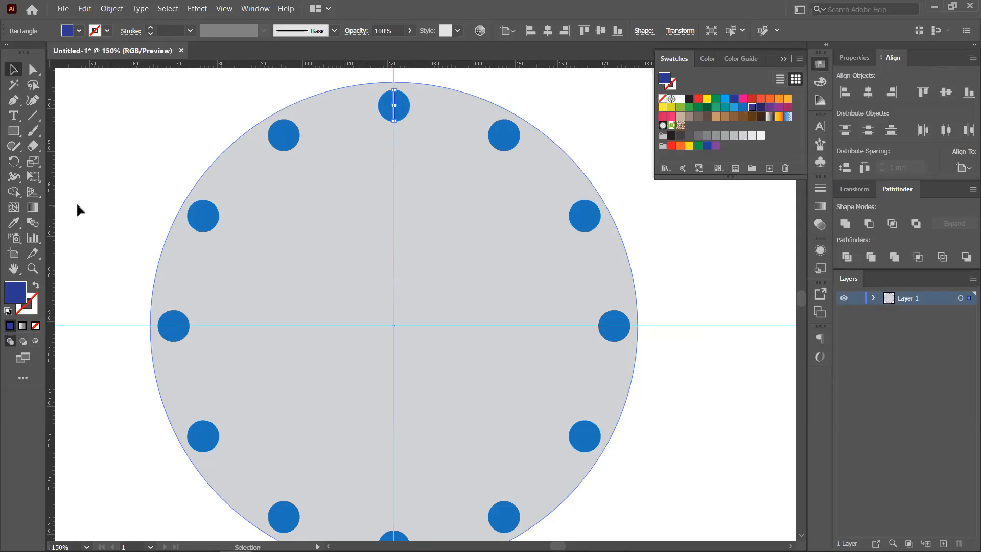
# - Rotate-copy the tick 360/60 around the dial centre, repeating with Ctrl+D for sixty ticks
pyautogui.click(15, 161)
pyautogui.keyDown('alt'); pyautogui.click(393, 325); pyautogui.keyUp('alt')
pyautogui.write('360/60')
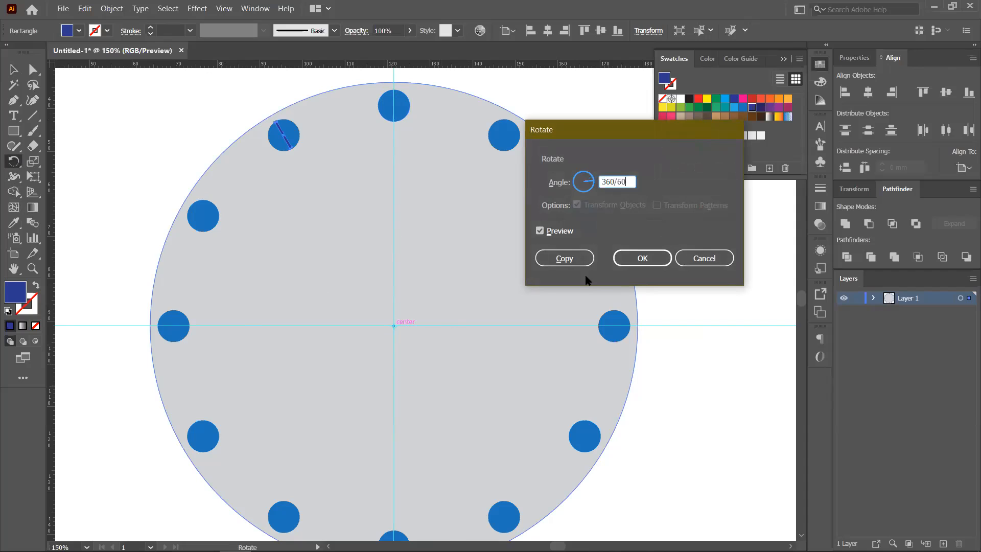
pyautogui.click(562, 258)
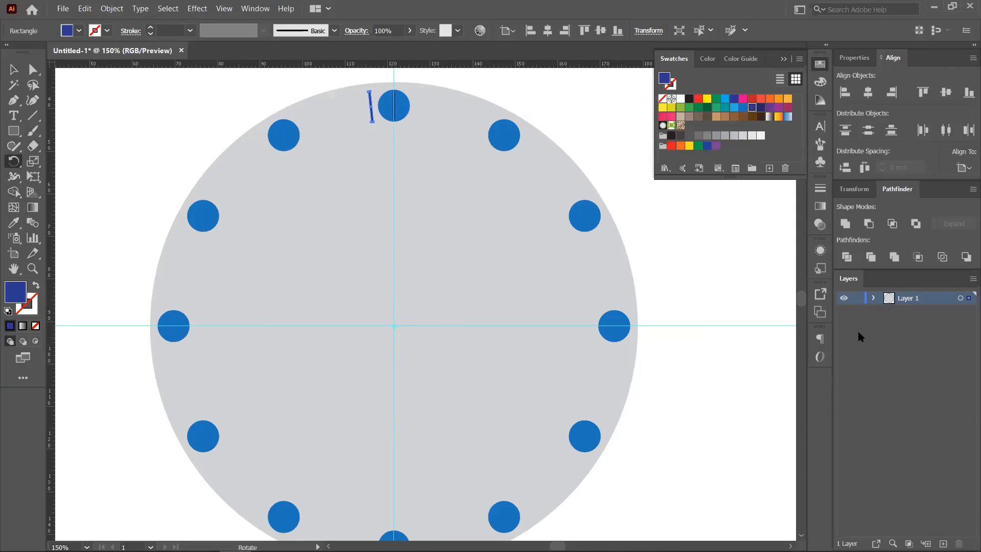
pyautogui.hotkey('ctrl', 'd')
pyautogui.hotkey('ctrl', 'd')
pyautogui.hotkey('ctrl', 'd')
pyautogui.hotkey('ctrl', 'd')
pyautogui.hotkey('ctrl', 'd')
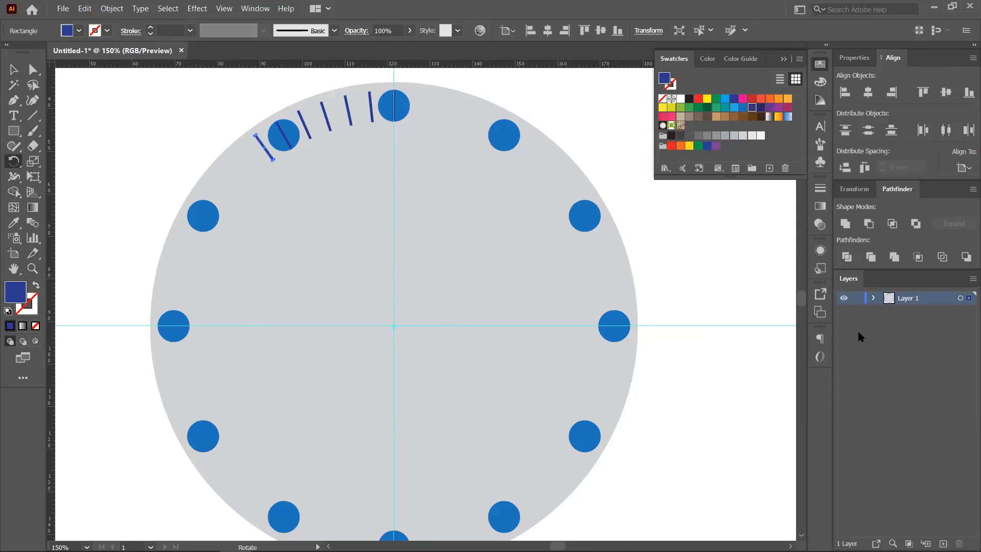
pyautogui.hotkey('ctrl', 'd')
pyautogui.hotkey('ctrl', 'd')
pyautogui.hotkey('ctrl', 'd')
pyautogui.hotkey('ctrl', 'd')
pyautogui.hotkey('ctrl', 'd')
pyautogui.hotkey('ctrl', 'd')
pyautogui.hotkey('ctrl', 'd')
pyautogui.hotkey('ctrl', 'd')
pyautogui.hotkey('ctrl', 'd')
pyautogui.hotkey('ctrl', 'd')
pyautogui.hotkey('ctrl', 'd')
pyautogui.hotkey('ctrl', 'd')
pyautogui.hotkey('ctrl', 'd')
pyautogui.hotkey('ctrl', 'd')
pyautogui.hotkey('ctrl', 'd')
pyautogui.hotkey('ctrl', 'd')
pyautogui.hotkey('ctrl', 'd')
pyautogui.hotkey('ctrl', 'd')
pyautogui.hotkey('ctrl', 'd')
pyautogui.hotkey('ctrl', 'd')
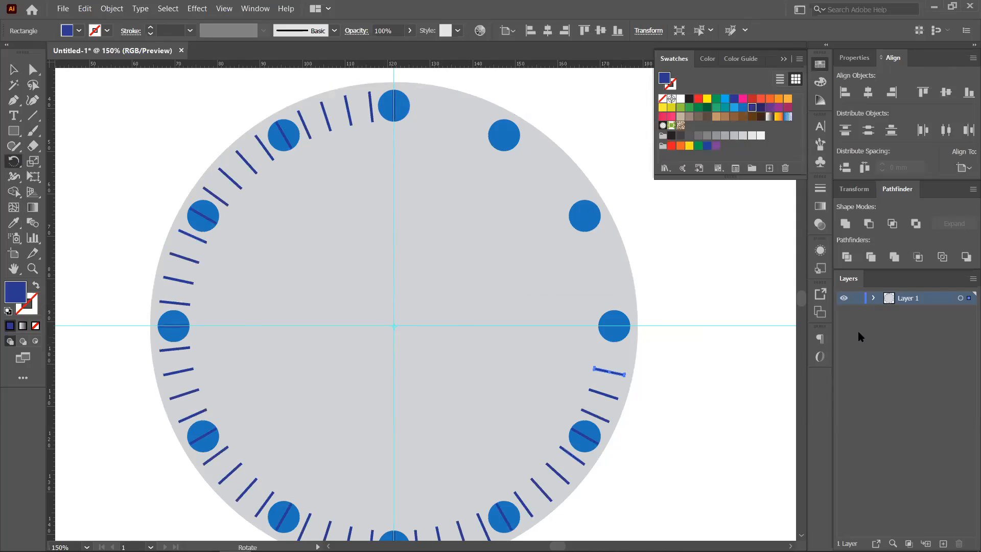
pyautogui.hotkey('ctrl', 'd')
pyautogui.hotkey('ctrl', 'd')
pyautogui.hotkey('ctrl', 'd')
pyautogui.hotkey('ctrl', 'd')
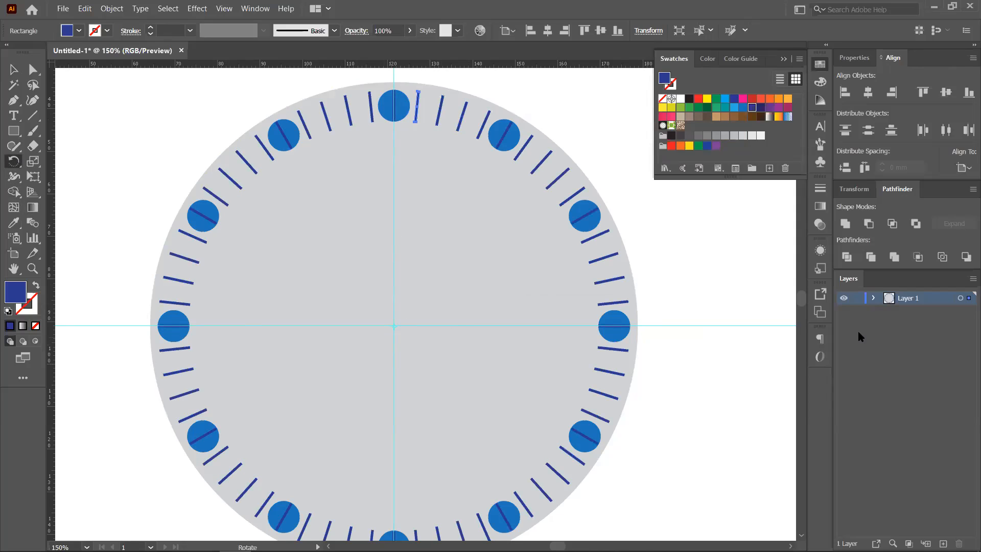
pyautogui.click(14, 69)
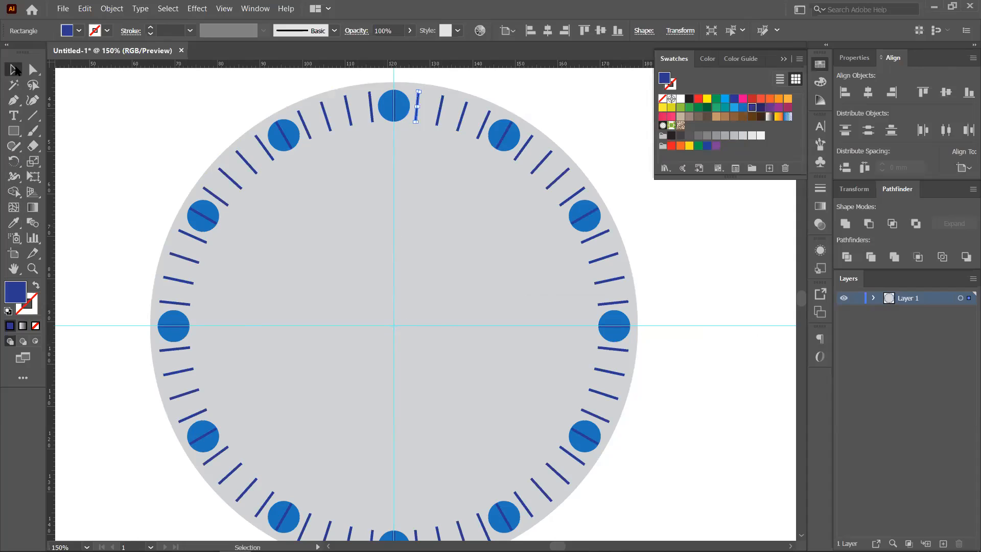
# - Shift-select each blue hour dot around the dial
pyautogui.click(415, 220)
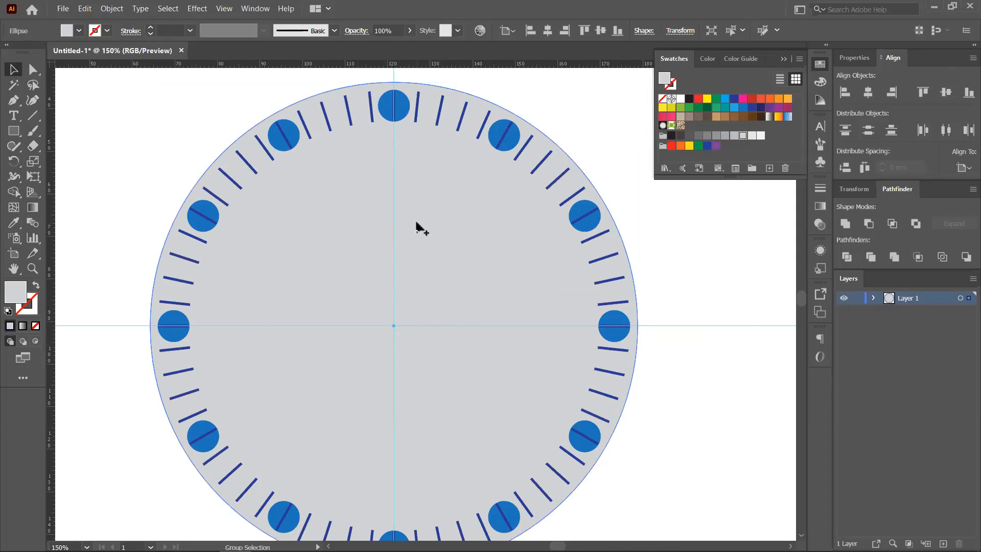
pyautogui.scroll(-1, 415, 221)
pyautogui.scroll(1, 409, 206)
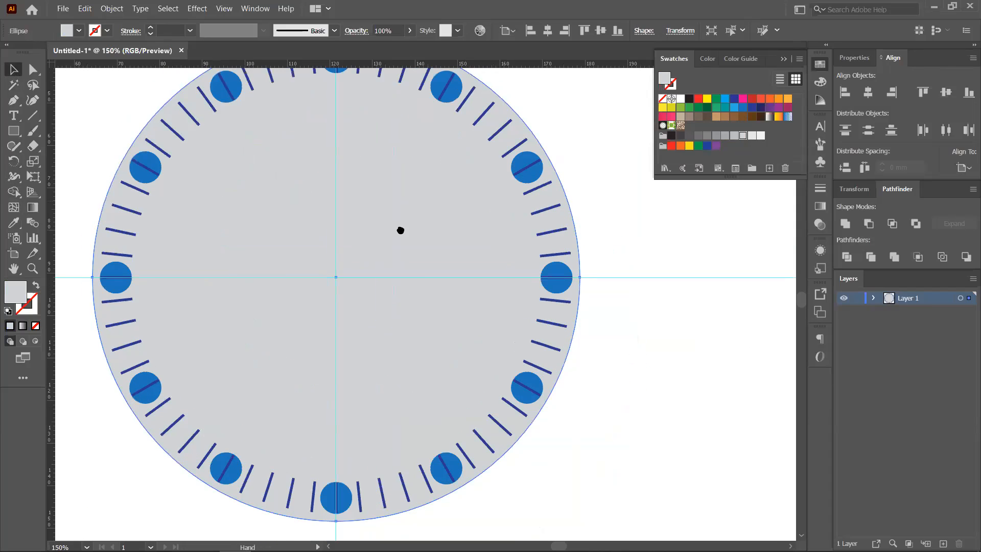
pyautogui.click(243, 115)
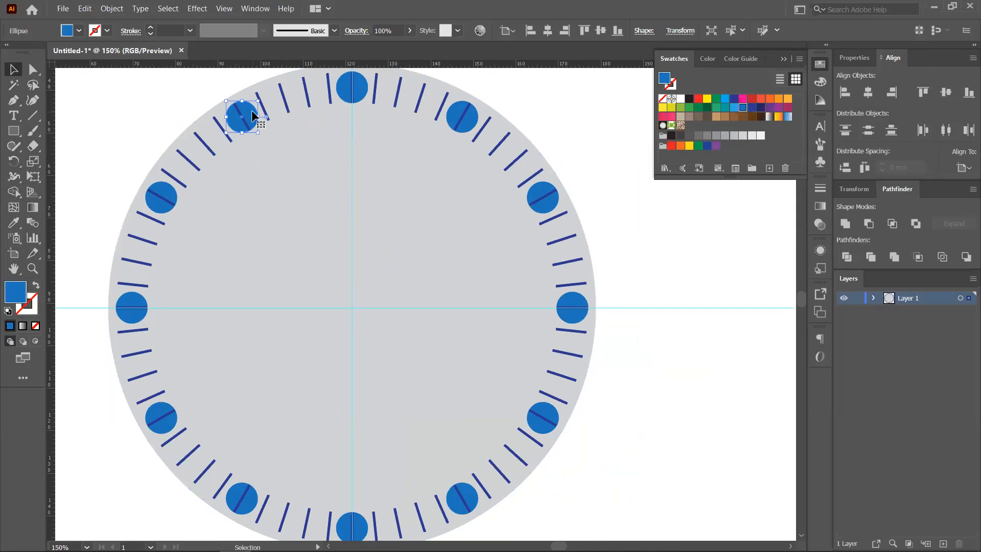
pyautogui.keyDown('shift'); pyautogui.click(360, 93); pyautogui.keyUp('shift')
pyautogui.keyDown('shift'); pyautogui.click(464, 120); pyautogui.keyUp('shift')
pyautogui.keyDown('shift'); pyautogui.click(551, 201); pyautogui.keyUp('shift')
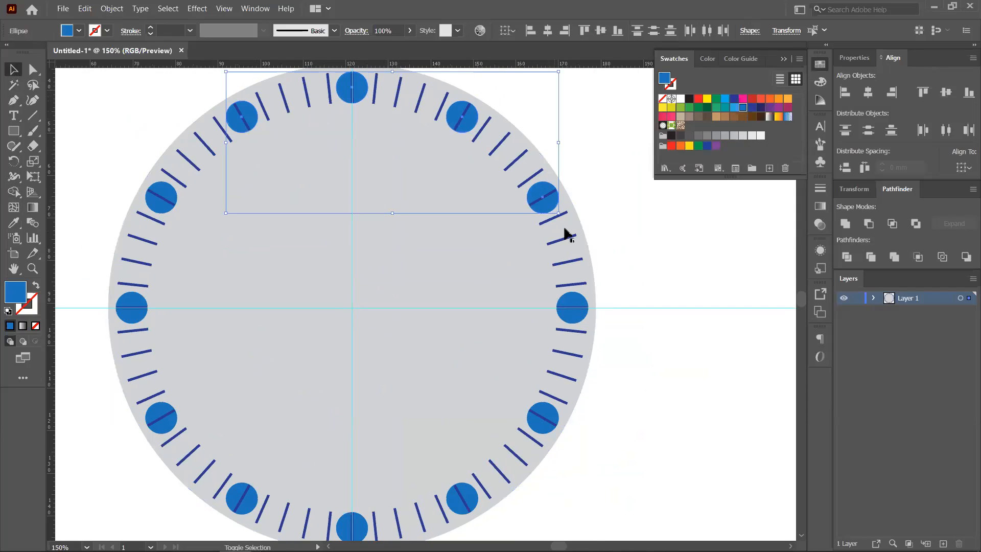
pyautogui.keyDown('shift'); pyautogui.click(580, 319); pyautogui.keyUp('shift')
pyautogui.keyDown('shift'); pyautogui.click(555, 416); pyautogui.keyUp('shift')
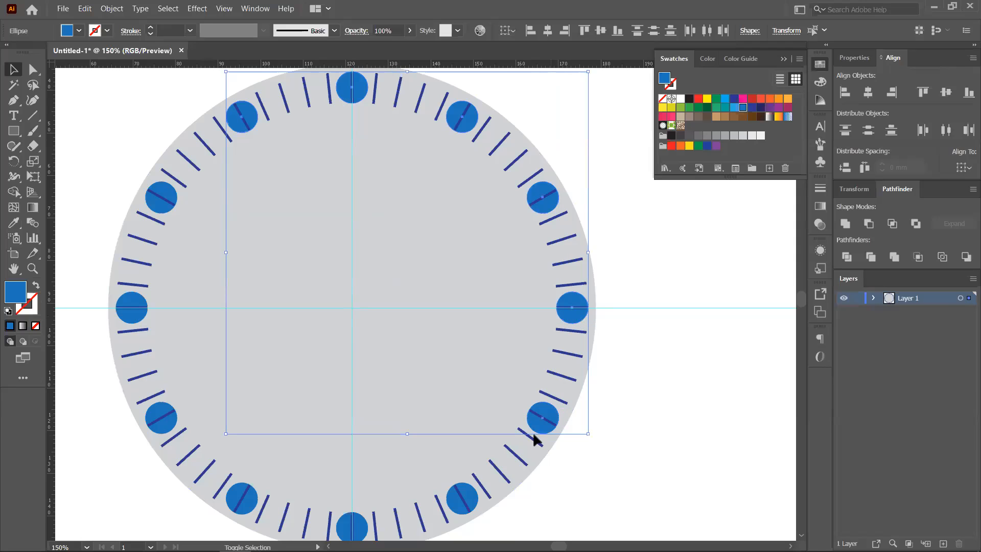
pyautogui.keyDown('shift'); pyautogui.click(463, 500); pyautogui.keyUp('shift')
pyautogui.keyDown('shift'); pyautogui.click(359, 529); pyautogui.keyUp('shift')
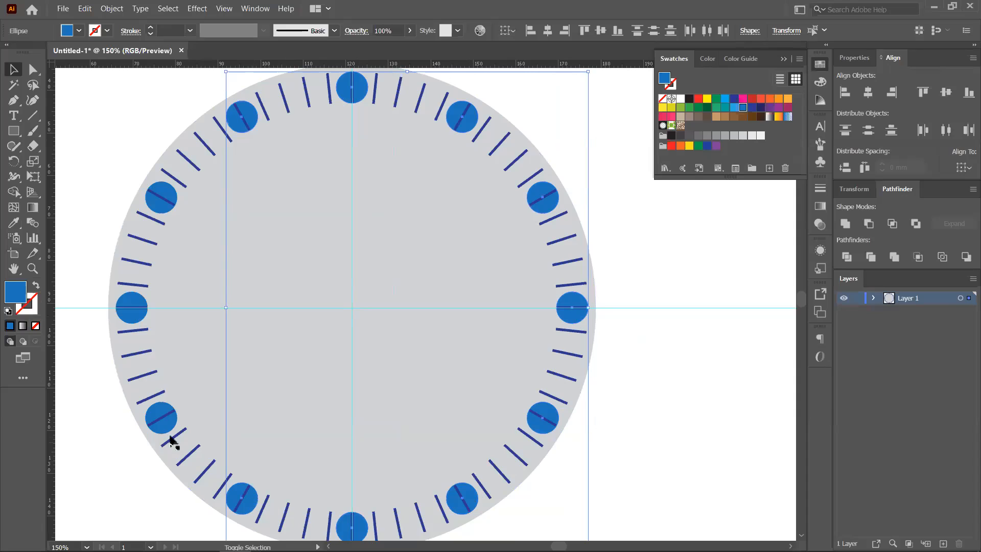
pyautogui.keyDown('shift'); pyautogui.click(164, 417); pyautogui.keyUp('shift')
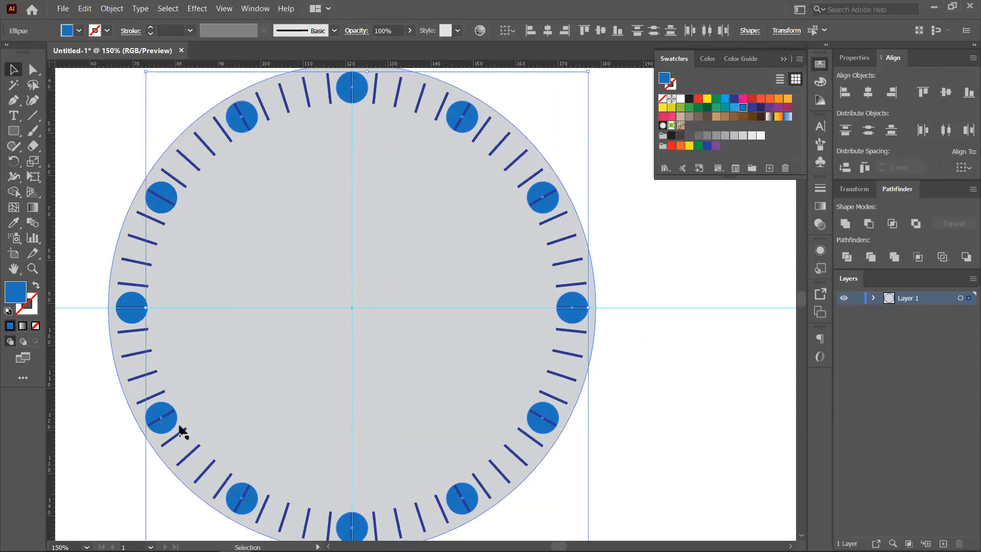
pyautogui.keyDown('shift'); pyautogui.click(133, 314); pyautogui.keyUp('shift')
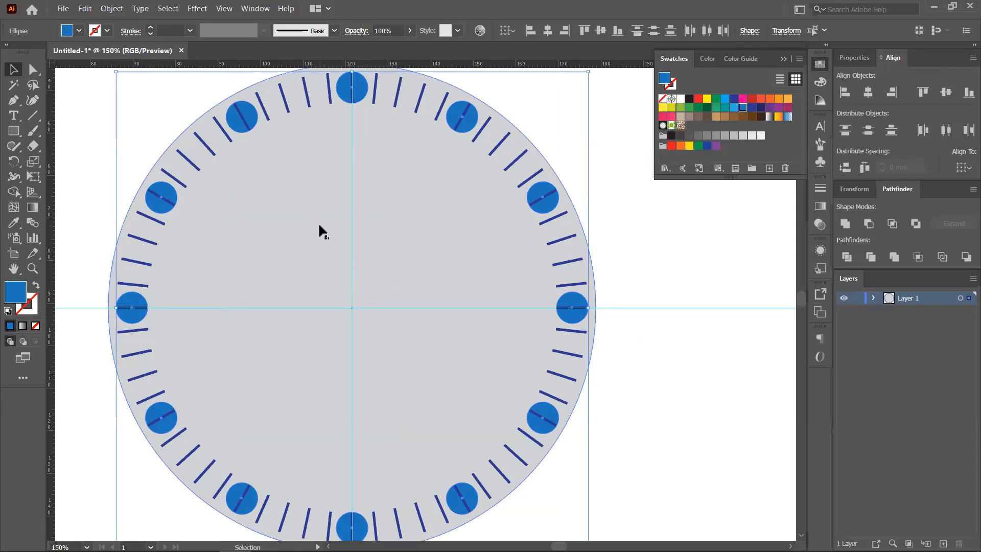
# - Group the dots with Ctrl+G, test-drag the group off the dial, then undo the move
pyautogui.hotkey('ctrl', 'g')
pyautogui.scroll(-1, 317, 222)
pyautogui.press('v')
pyautogui.moveTo(487, 276); pyautogui.dragTo(773, 306)
pyautogui.press('a')
pyautogui.hotkey('ctrl', 'z')
pyautogui.hotkey('ctrl', 'z')
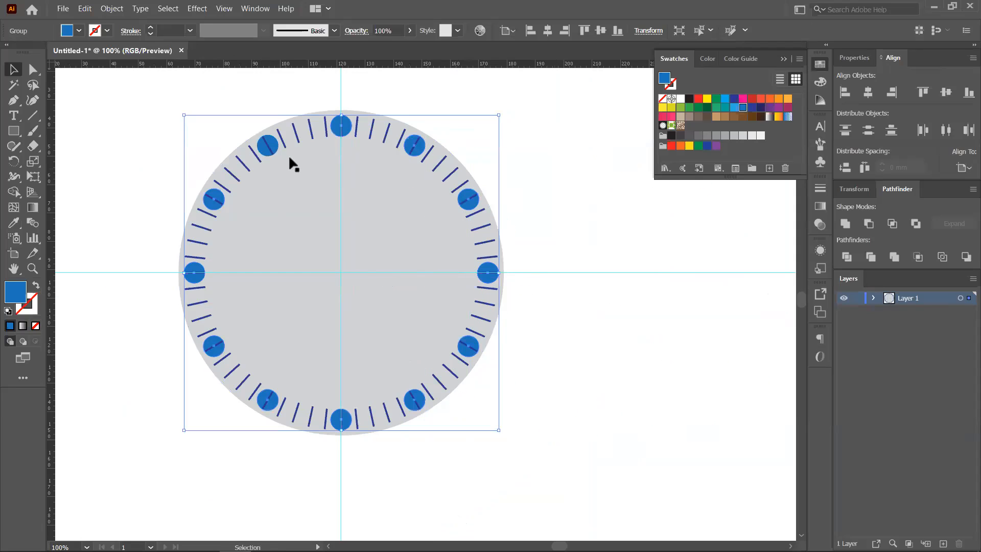
pyautogui.keyDown('shift'); pyautogui.click(269, 145); pyautogui.keyUp('shift')
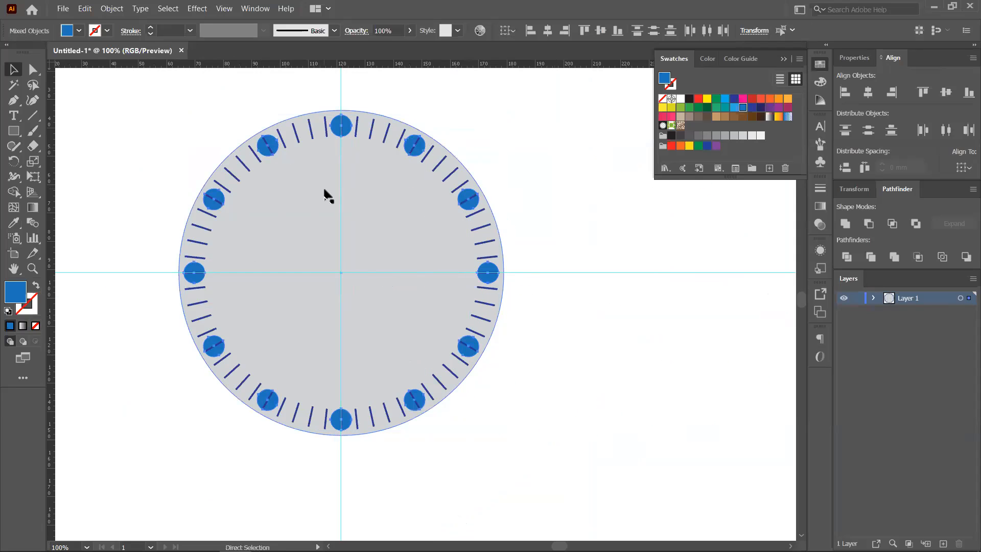
# - Move the dot group off the dial, then marquee-select and group all the tick marks
pyautogui.moveTo(494, 275); pyautogui.dragTo(746, 276)
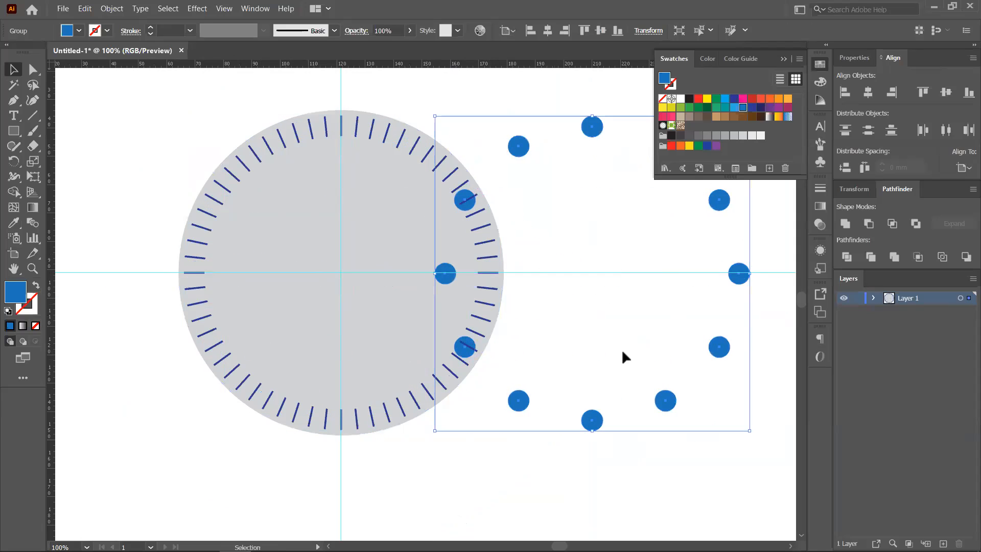
pyautogui.scroll(-1, 613, 406)
pyautogui.moveTo(608, 353); pyautogui.dragTo(706, 384)
pyautogui.click(297, 238)
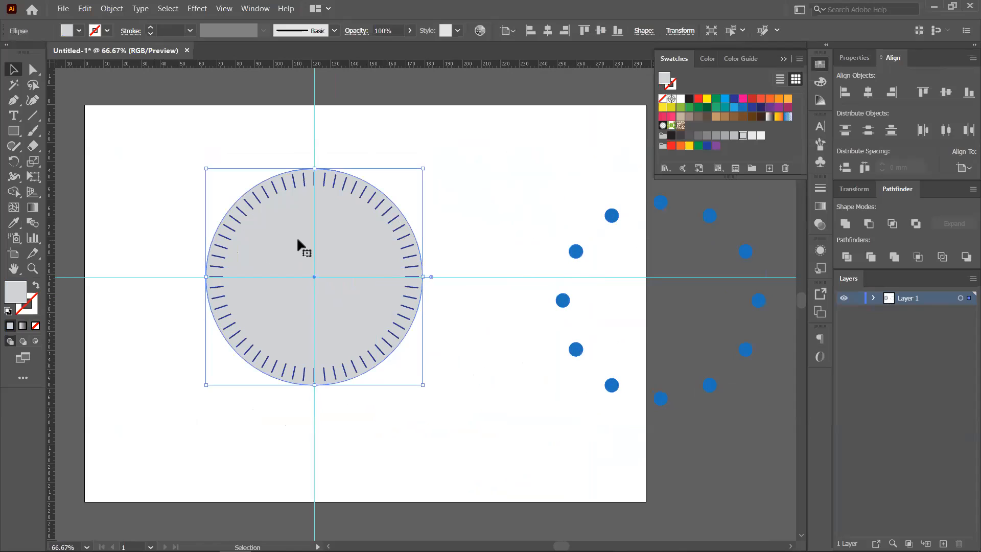
pyautogui.hotkey('ctrl', 'shift', 'a')
pyautogui.moveTo(180, 152); pyautogui.dragTo(431, 335)
pyautogui.hotkey('ctrl', 'g')
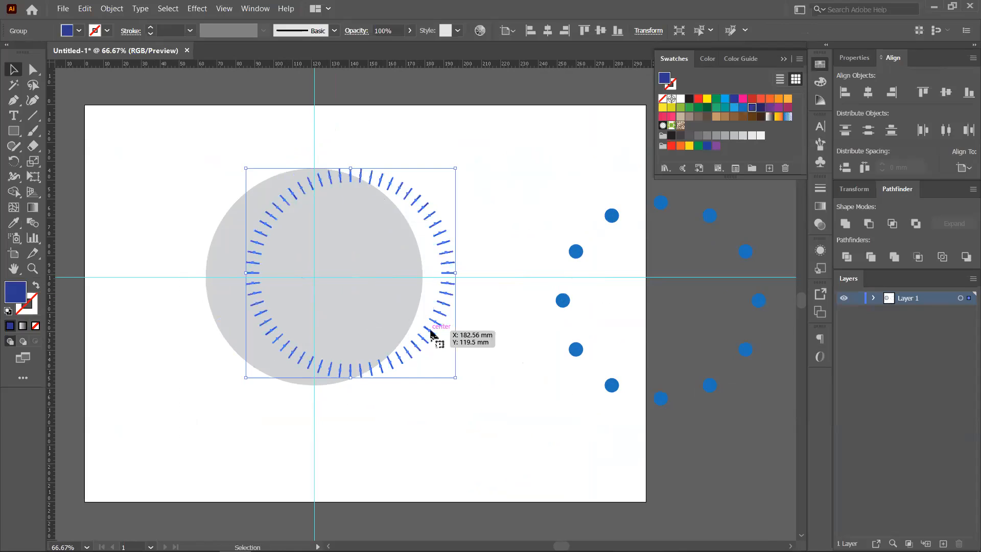
# - Align the ticks and dots to the artboard's horizontal and vertical centre
pyautogui.moveTo(256, 146); pyautogui.dragTo(771, 414)
pyautogui.click(964, 167)
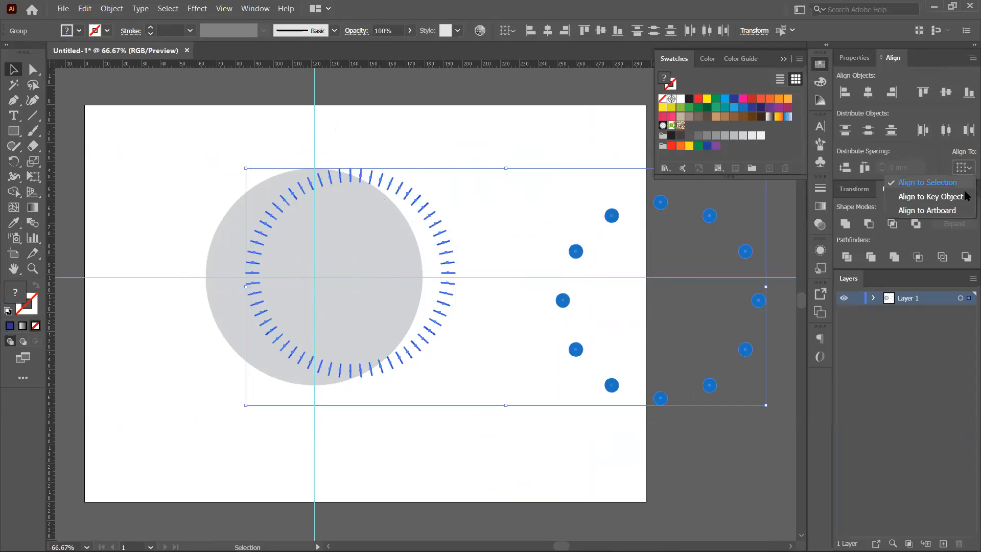
pyautogui.click(951, 213)
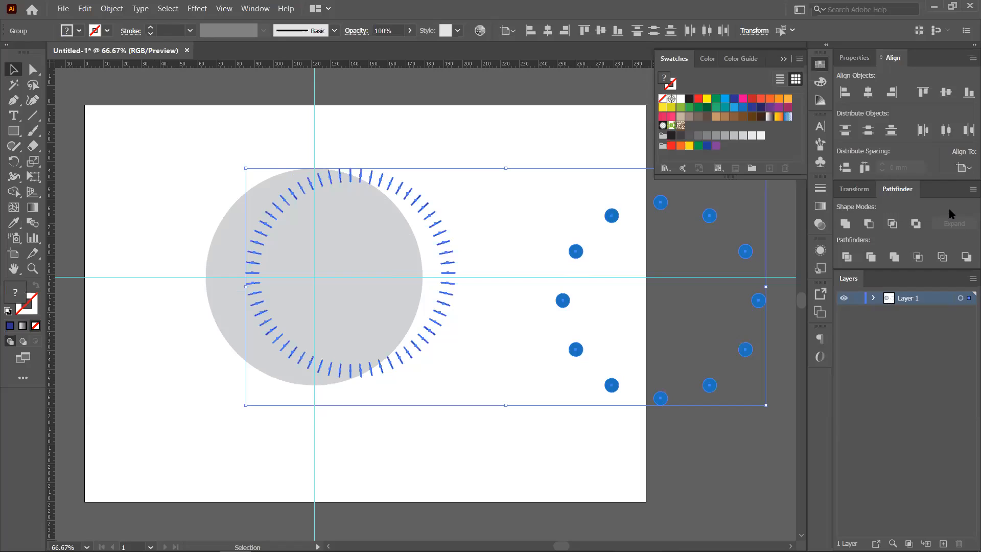
pyautogui.click(868, 92)
pyautogui.click(946, 93)
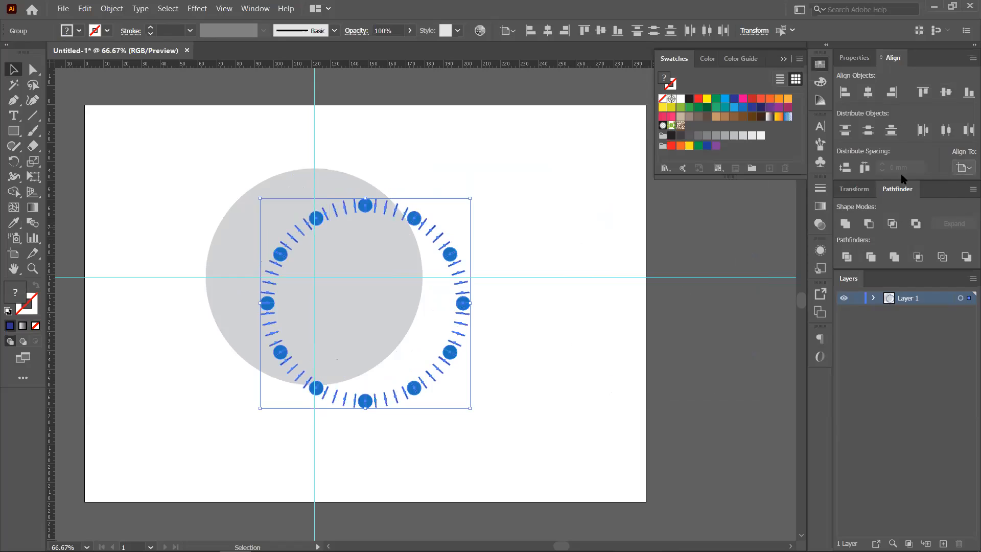
# - Select the grey dial, ticks and dots together and align their centres horizontally and vertically
pyautogui.click(533, 246)
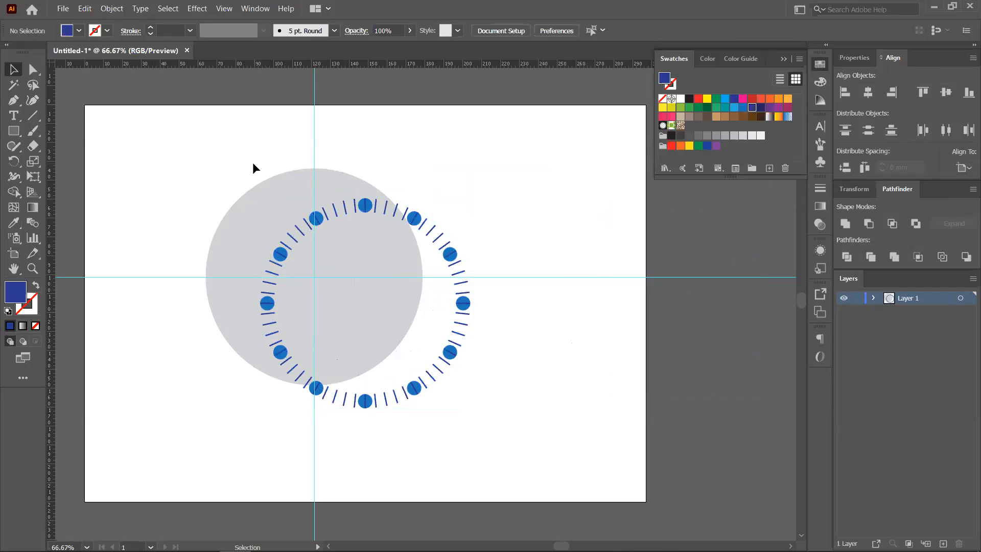
pyautogui.click(288, 194)
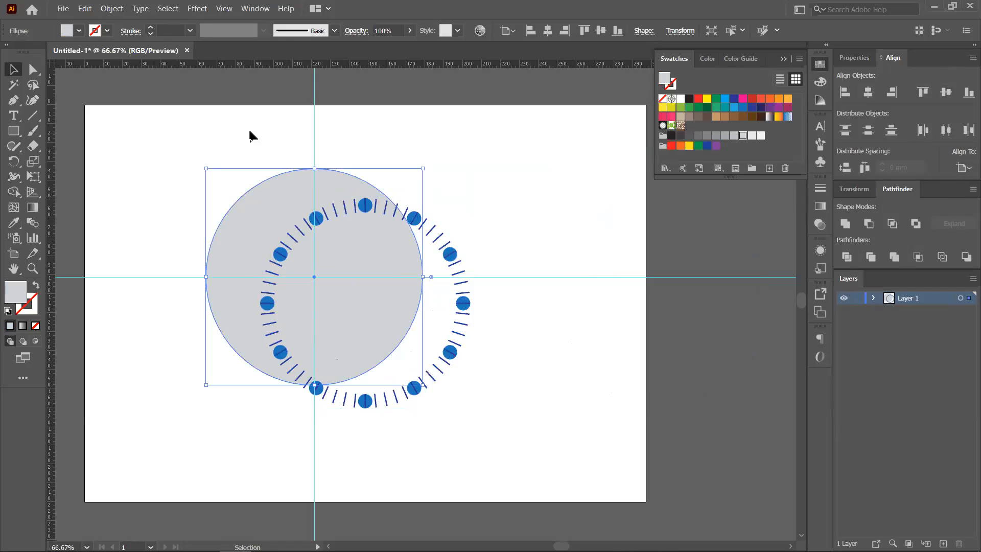
pyautogui.click(257, 161)
pyautogui.moveTo(238, 152); pyautogui.dragTo(457, 350)
pyautogui.click(868, 92)
pyautogui.click(946, 92)
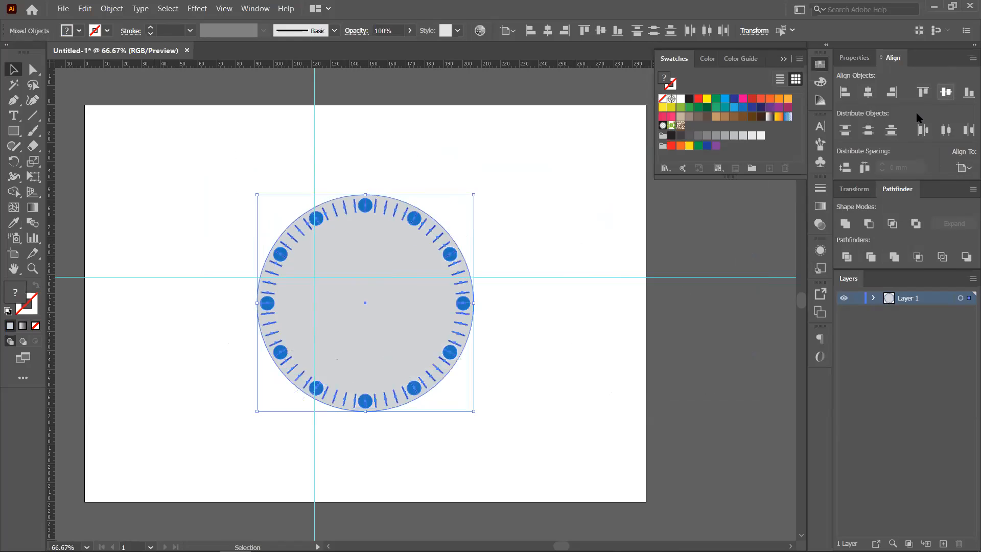
pyautogui.click(547, 320)
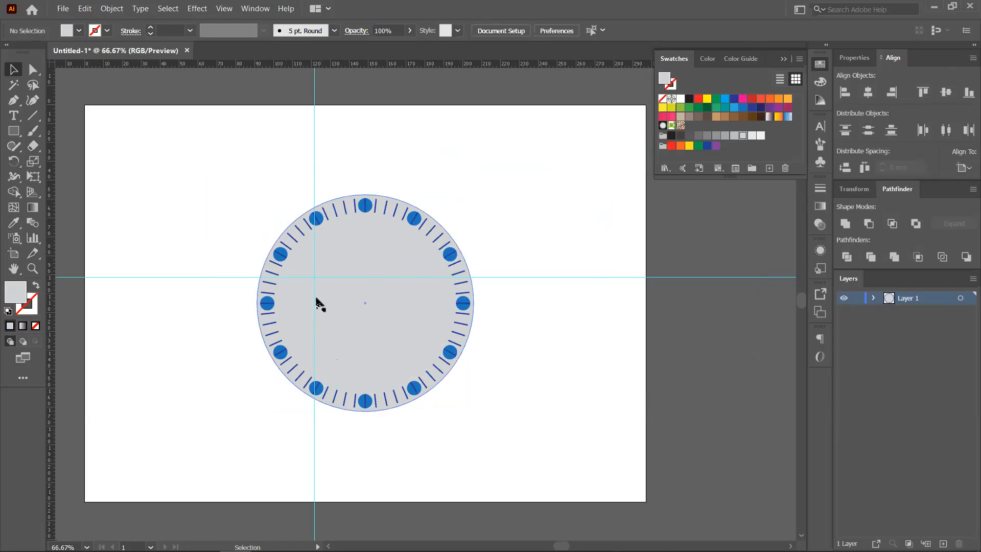
# - Undo the previous alignment and moves to restore earlier positions
pyautogui.scroll(2, 318, 302)
pyautogui.moveTo(306, 302); pyautogui.dragTo(337, 302)
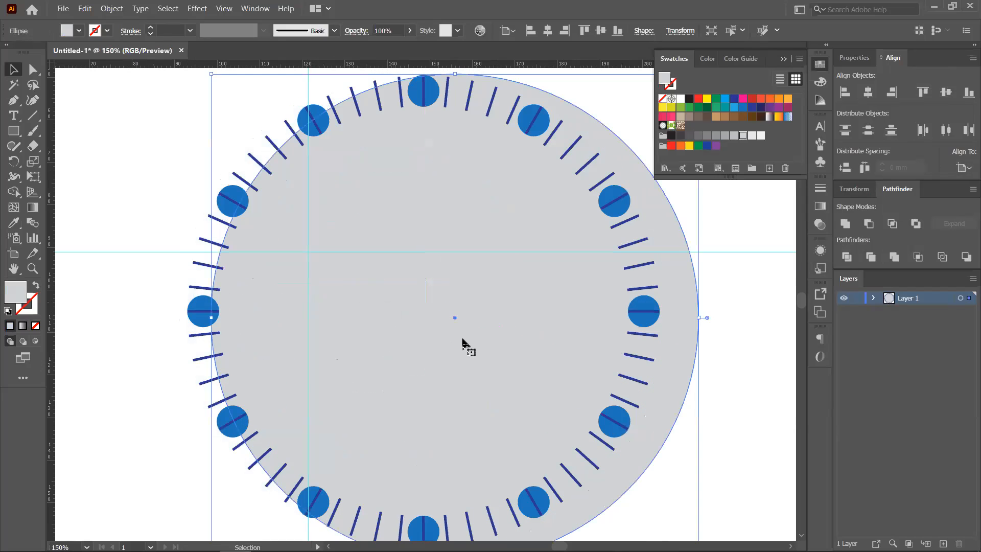
pyautogui.hotkey('ctrl', 'z')
pyautogui.hotkey('ctrl', 'z')
pyautogui.hotkey('ctrl', 'z')
pyautogui.hotkey('ctrl', 'z')
pyautogui.hotkey('ctrl', 'z')
pyautogui.scroll(-2, 461, 339)
pyautogui.hotkey('ctrl', 'z')
pyautogui.hotkey('ctrl', 'z')
pyautogui.hotkey('ctrl', 'z')
pyautogui.hotkey('ctrl', 'z')
pyautogui.hotkey('ctrl', 'z')
pyautogui.hotkey('ctrl', 'z')
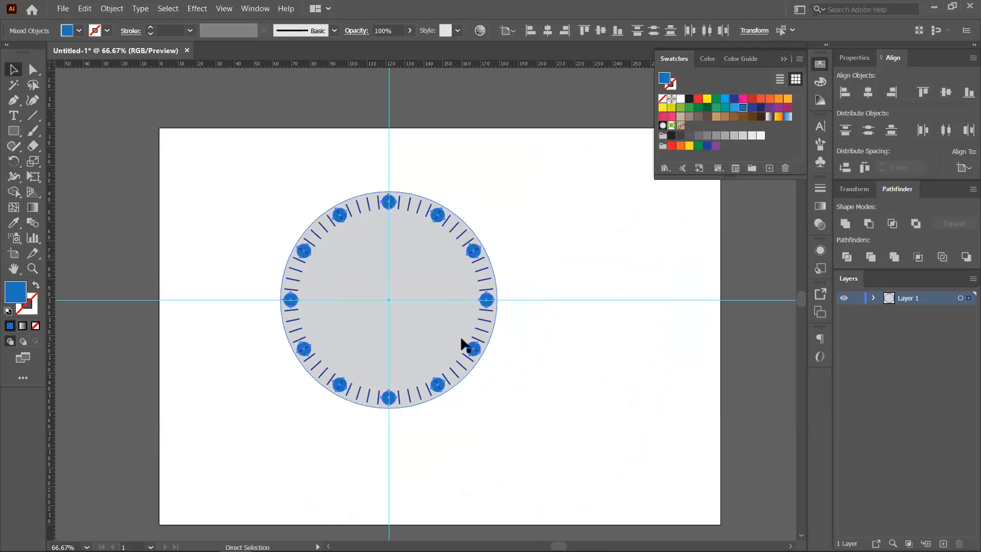
pyautogui.press('v')
pyautogui.click(566, 341)
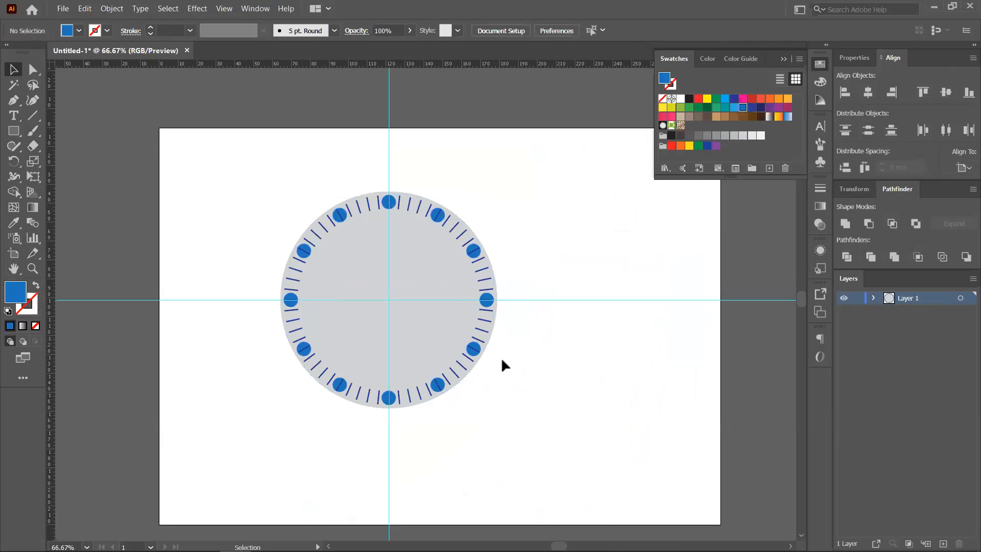
pyautogui.moveTo(483, 315); pyautogui.dragTo(562, 322)
pyautogui.hotkey('ctrl', 'z')
# - Regroup the blue dots and move the dot group to the artboard's upper right
pyautogui.scroll(2, 442, 266)
pyautogui.keyDown('shift'); pyautogui.click(222, 153); pyautogui.keyUp('shift')
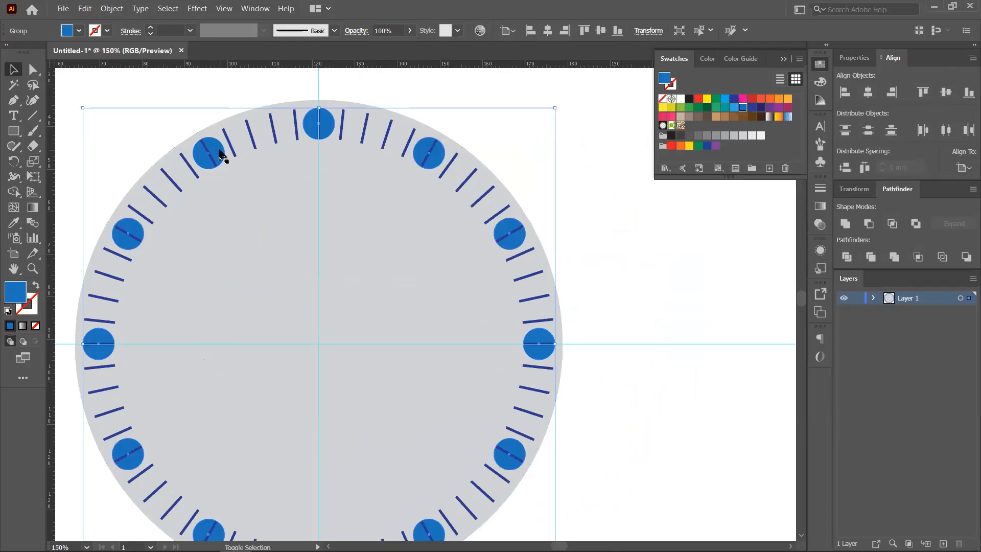
pyautogui.hotkey('ctrl', 'g')
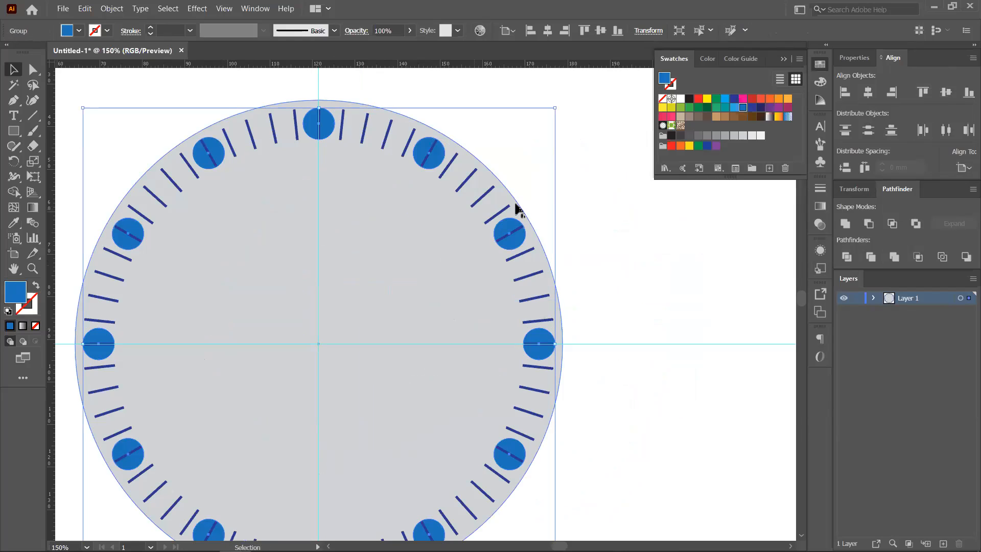
pyautogui.moveTo(523, 235); pyautogui.dragTo(760, 252)
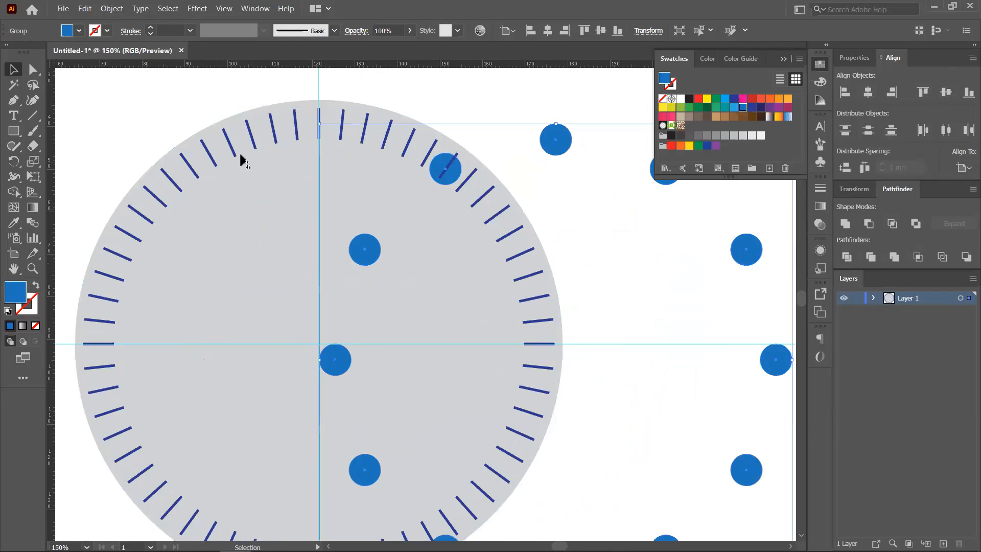
pyautogui.click(246, 221)
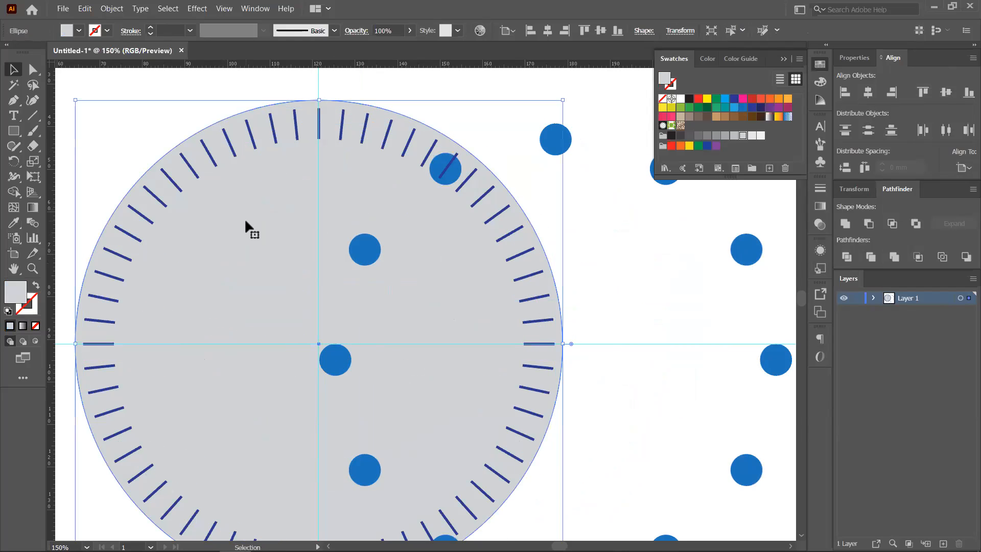
pyautogui.hotkey('ctrl', 'shift', 'a')
pyautogui.scroll(-3, 248, 222)
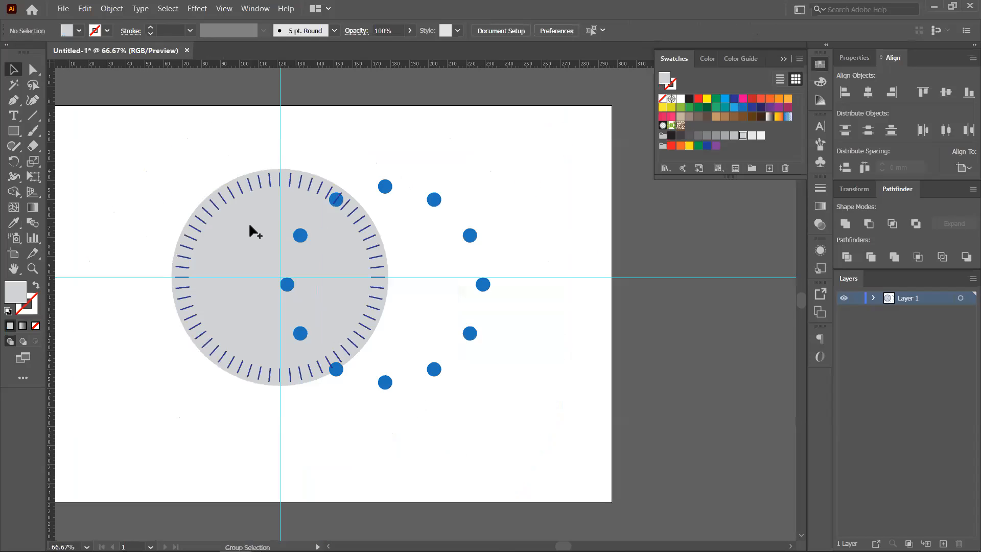
pyautogui.moveTo(387, 379); pyautogui.dragTo(563, 335)
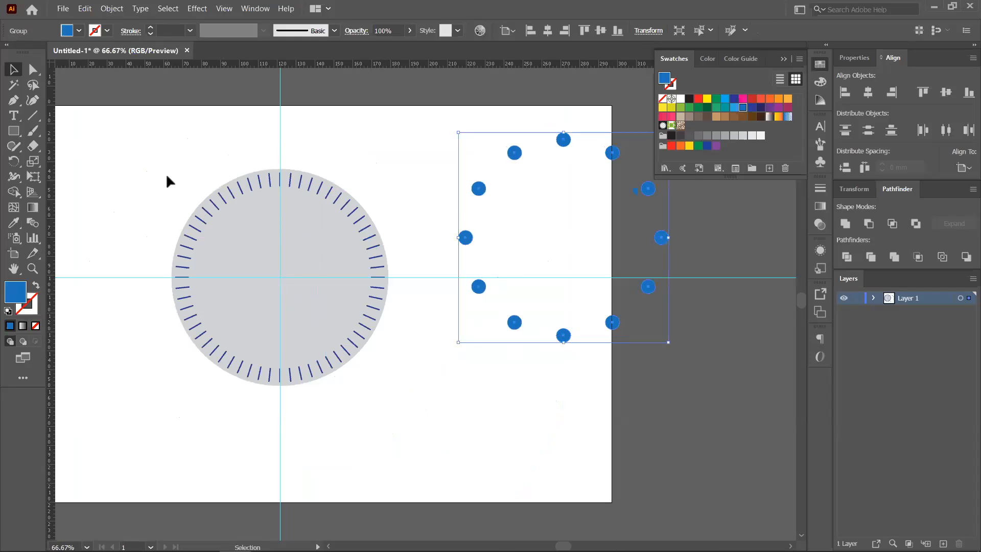
pyautogui.click(341, 363)
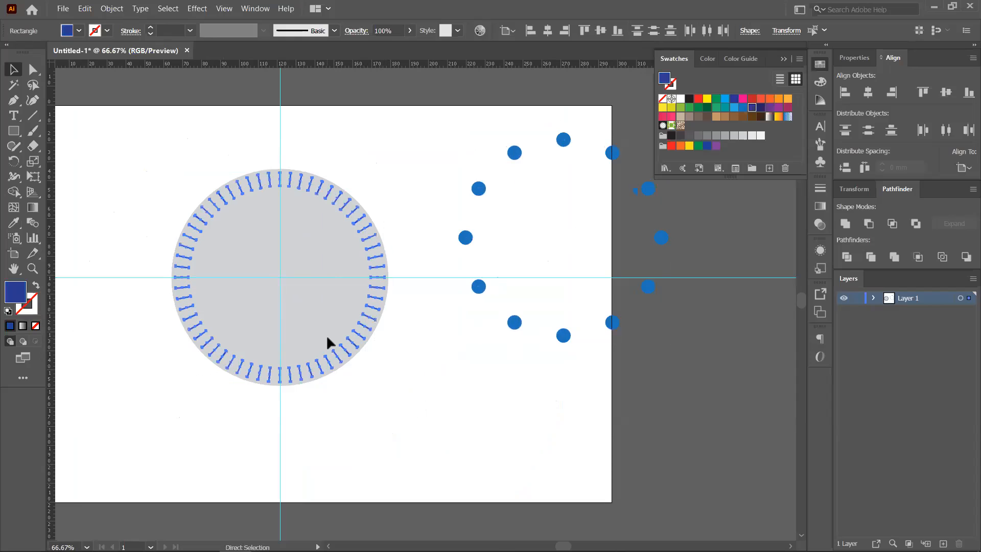
pyautogui.moveTo(349, 339); pyautogui.dragTo(467, 377)
pyautogui.hotkey('ctrl', 'z')
# - Select circle, ticks and dots, make the grey circle the key object, and centre-align horizontally and vertically
pyautogui.hotkey('ctrl', 'alt', '[')
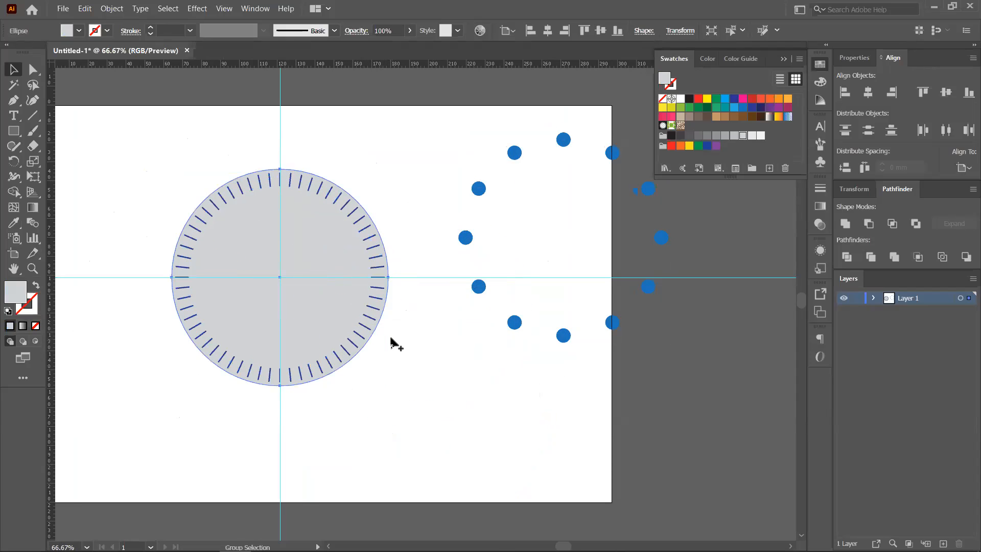
pyautogui.moveTo(194, 97); pyautogui.dragTo(633, 424)
pyautogui.click(257, 242)
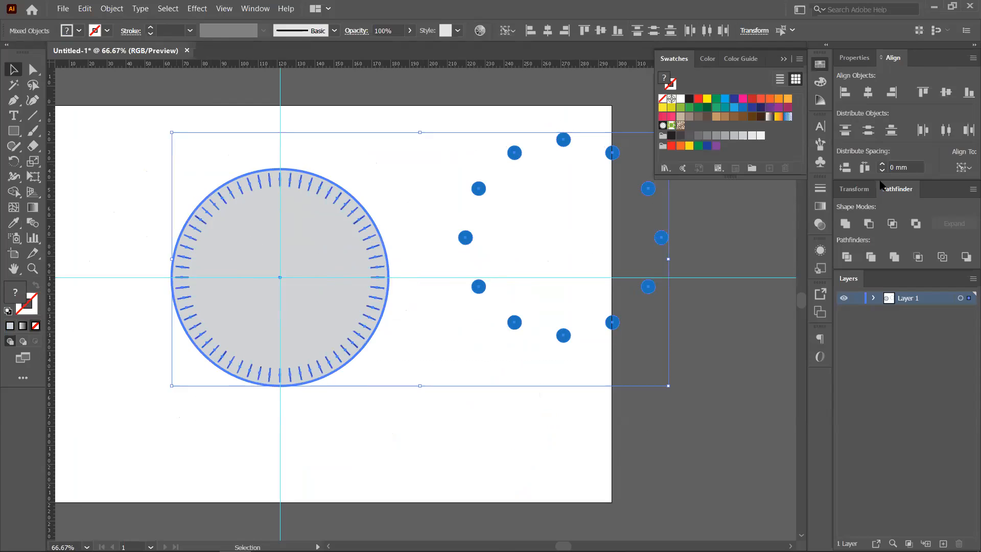
pyautogui.click(867, 92)
pyautogui.click(944, 91)
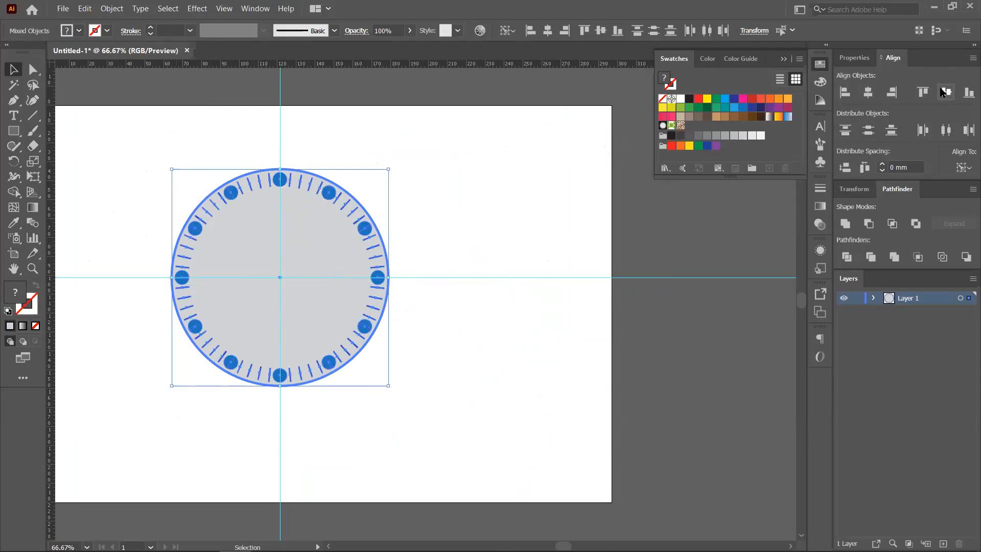
pyautogui.click(459, 339)
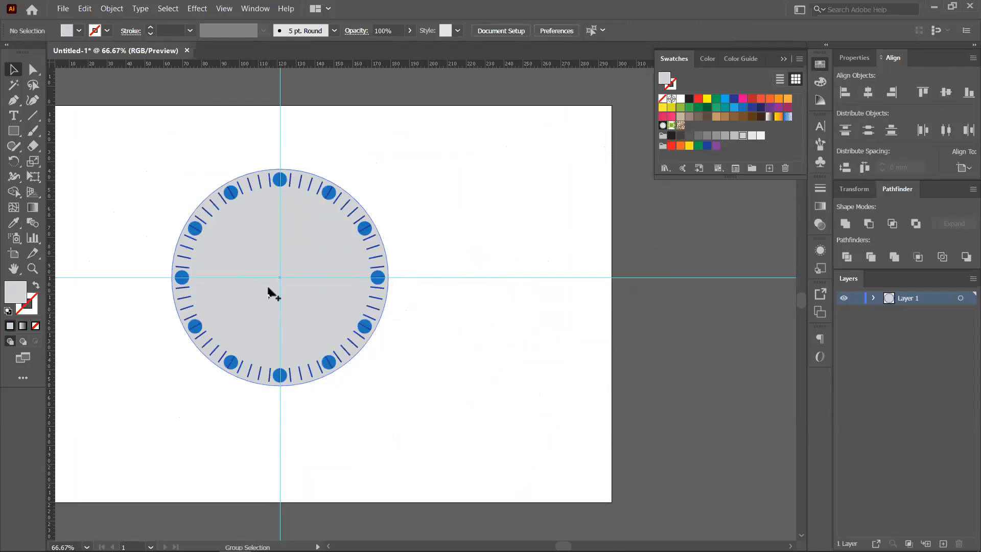
# - Inspect the dial group's ticks, then recentre the whole dial in view
pyautogui.scroll(1, 269, 292)
pyautogui.scroll(1, 270, 293)
pyautogui.scroll(1, 526, 167)
pyautogui.scroll(-1, 548, 154)
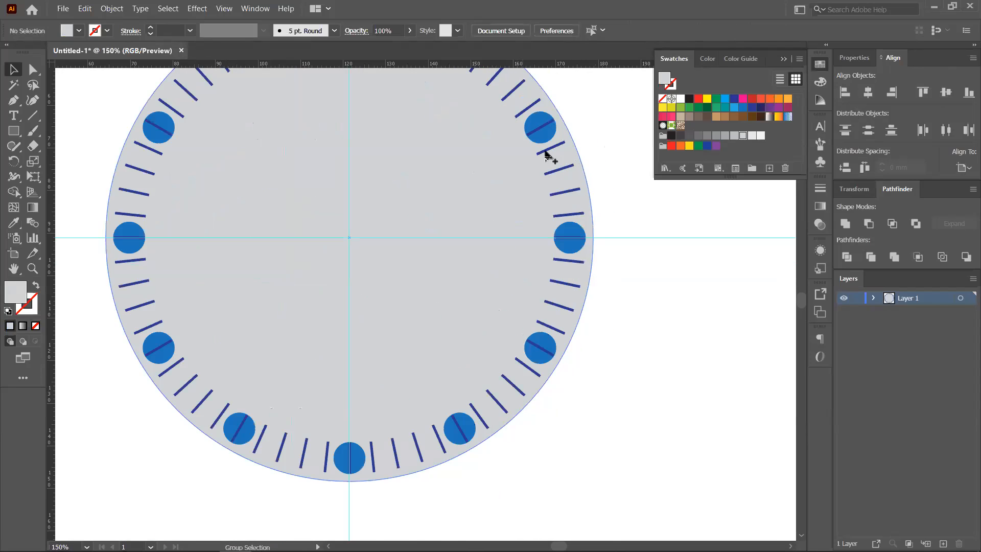
pyautogui.scroll(1, 566, 250)
pyautogui.click(575, 329)
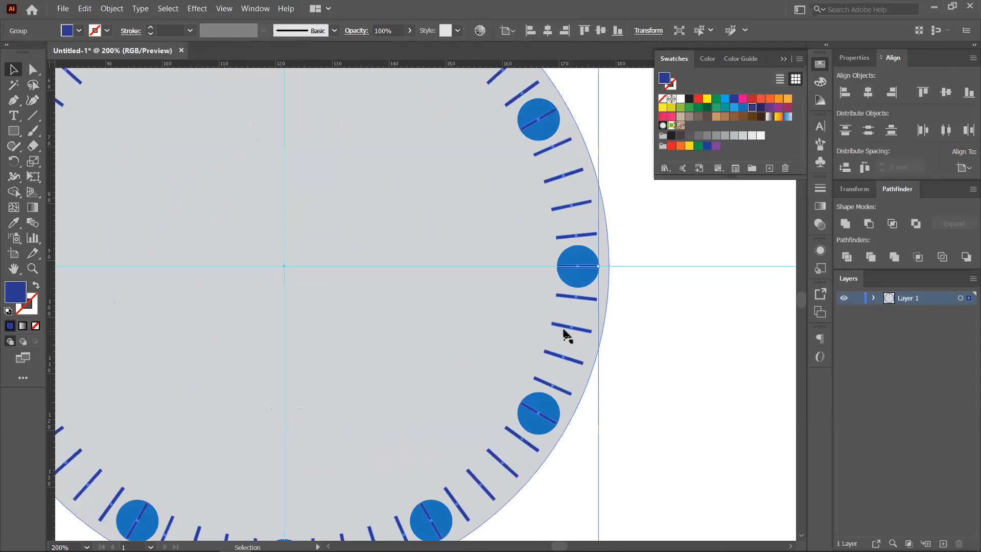
pyautogui.press('a')
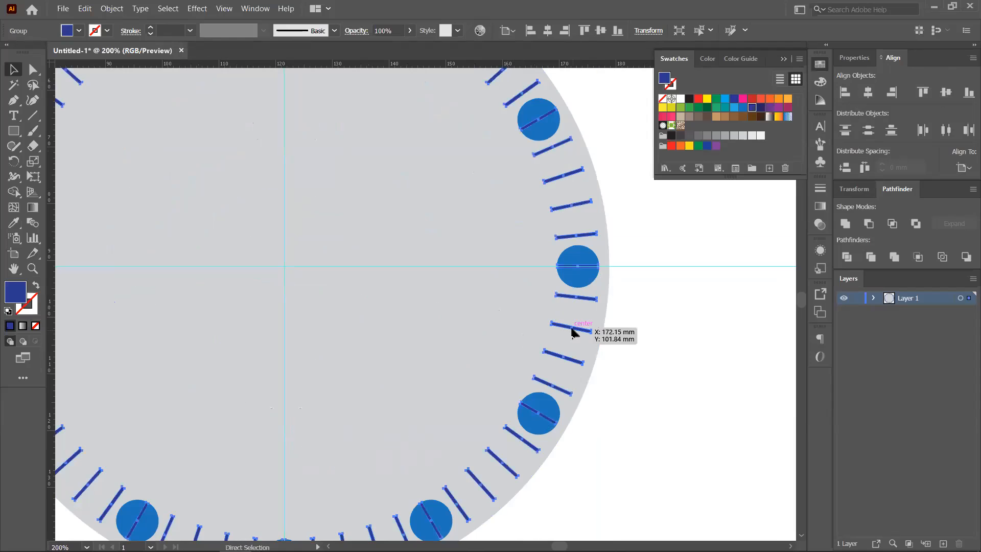
pyautogui.press('v')
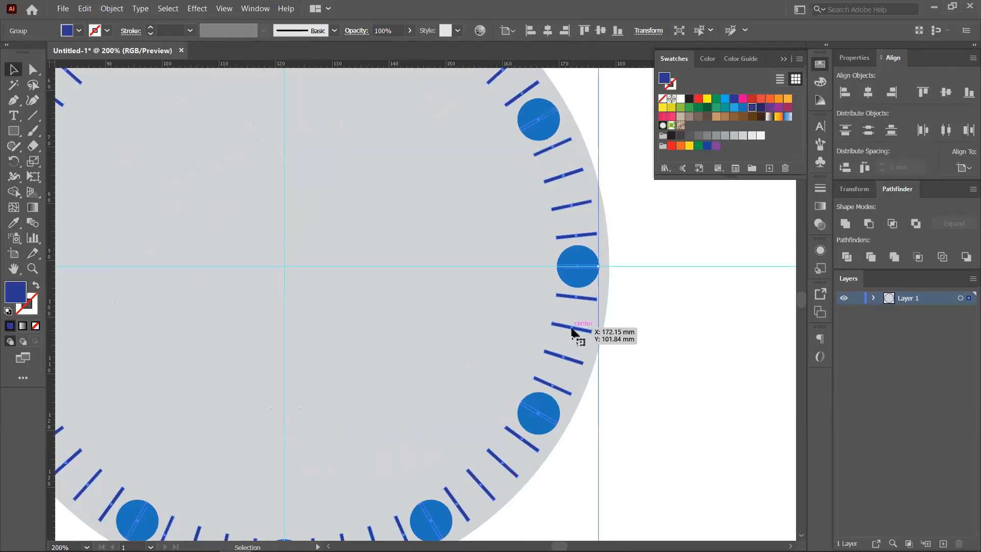
pyautogui.moveTo(666, 372); pyautogui.dragTo(687, 346)
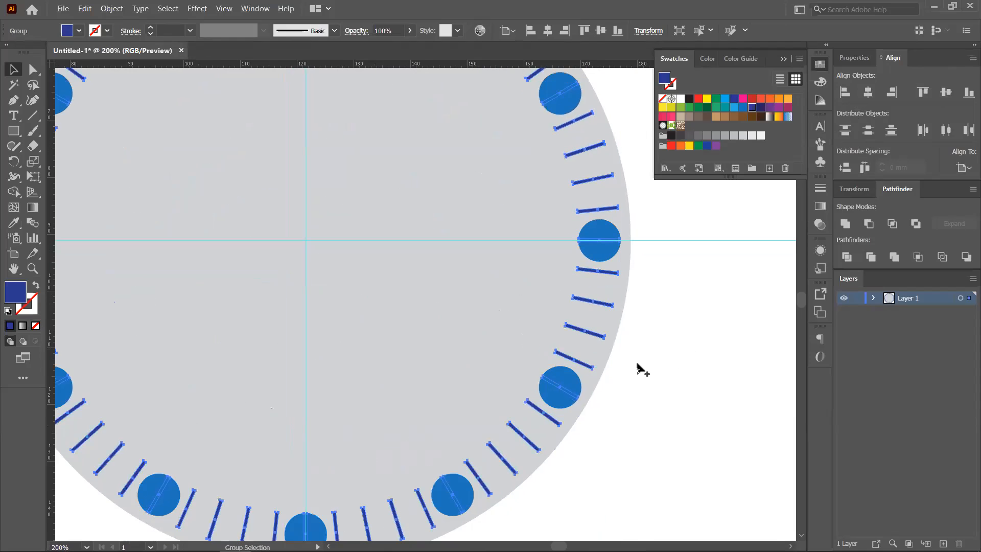
pyautogui.scroll(-1, 639, 366)
pyautogui.click(685, 361)
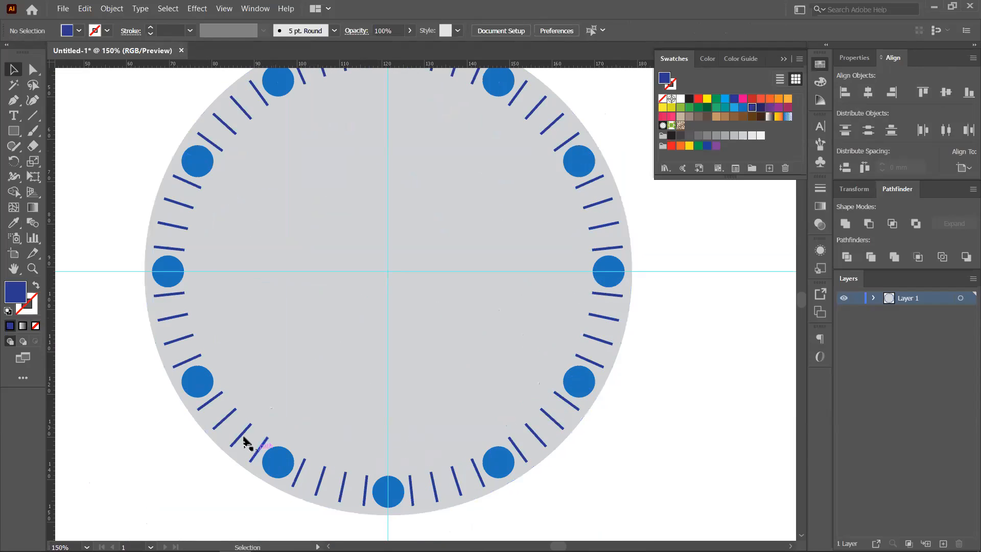
pyautogui.scroll(-1, 466, 153)
pyautogui.press('space')
pyautogui.moveTo(658, 305); pyautogui.dragTo(608, 329)
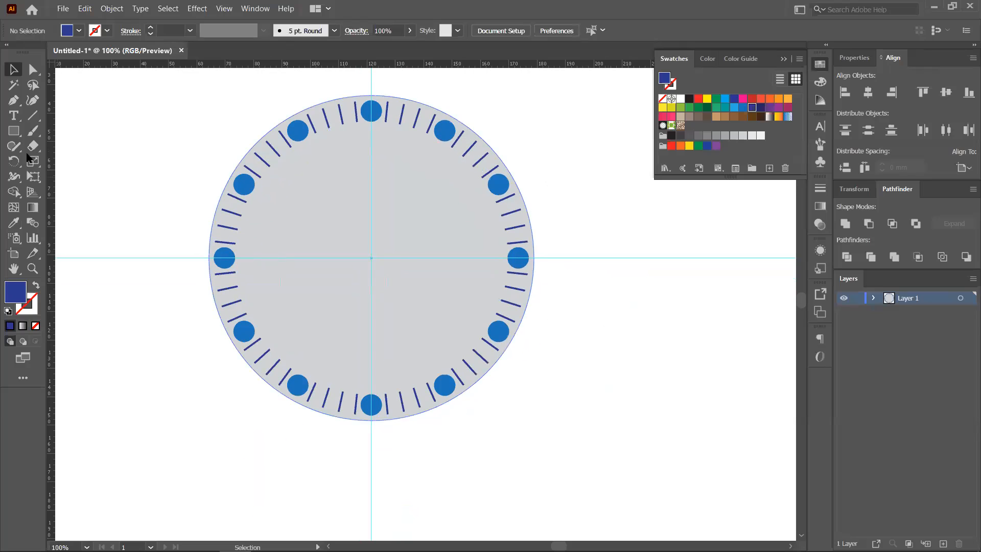
# - Draw a small dark-blue circle near the dial centre with the Ellipse tool
pyautogui.click(13, 131)
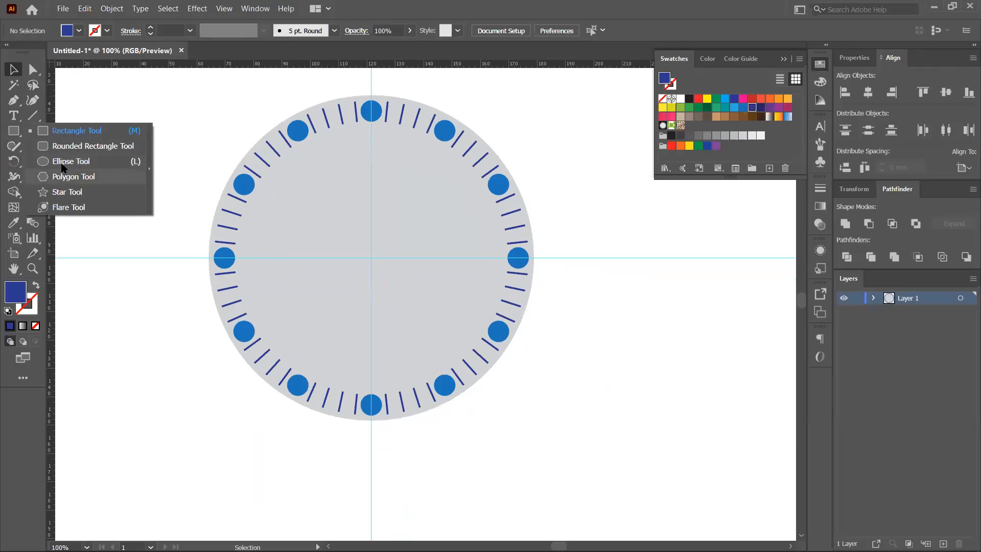
pyautogui.click(62, 161)
pyautogui.moveTo(364, 247); pyautogui.dragTo(378, 269)
# - Move the small circle onto the guide intersection at the dial's centre
pyautogui.click(14, 71)
pyautogui.scroll(1, 372, 256)
pyautogui.click(407, 288)
pyautogui.scroll(-1, 407, 288)
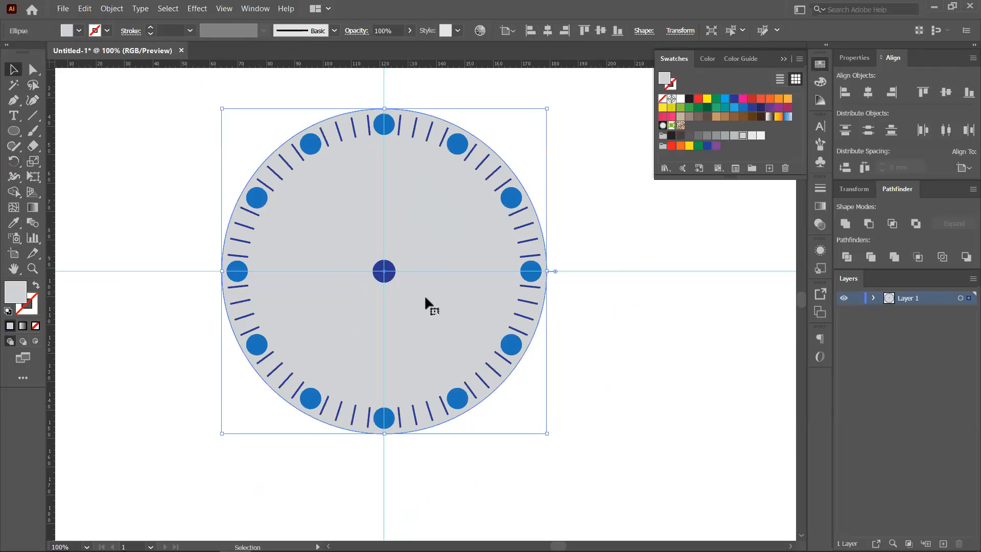
pyautogui.scroll(-2, 368, 248)
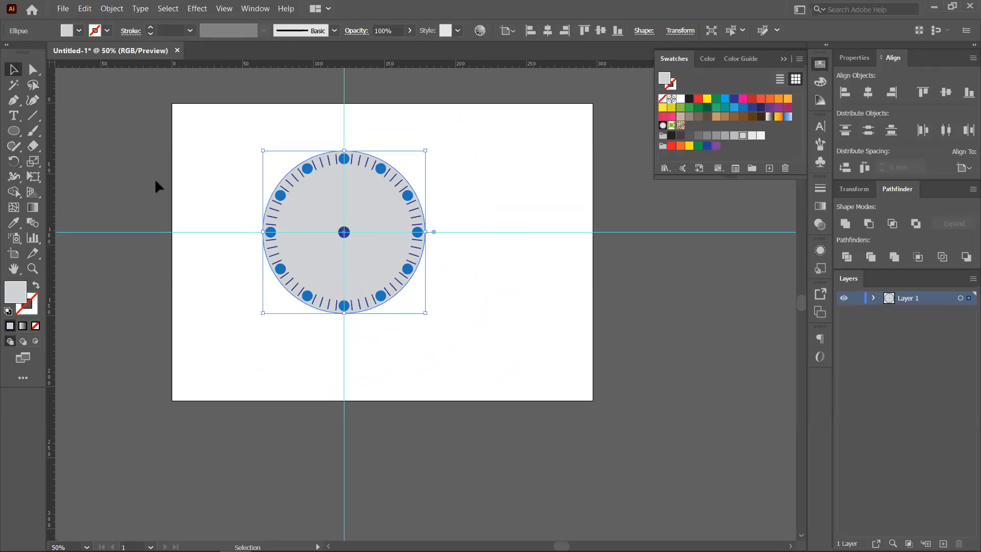
# - Draw a tall narrow rectangle to the right of the dial
pyautogui.moveTo(17, 135); pyautogui.dragTo(76, 130)
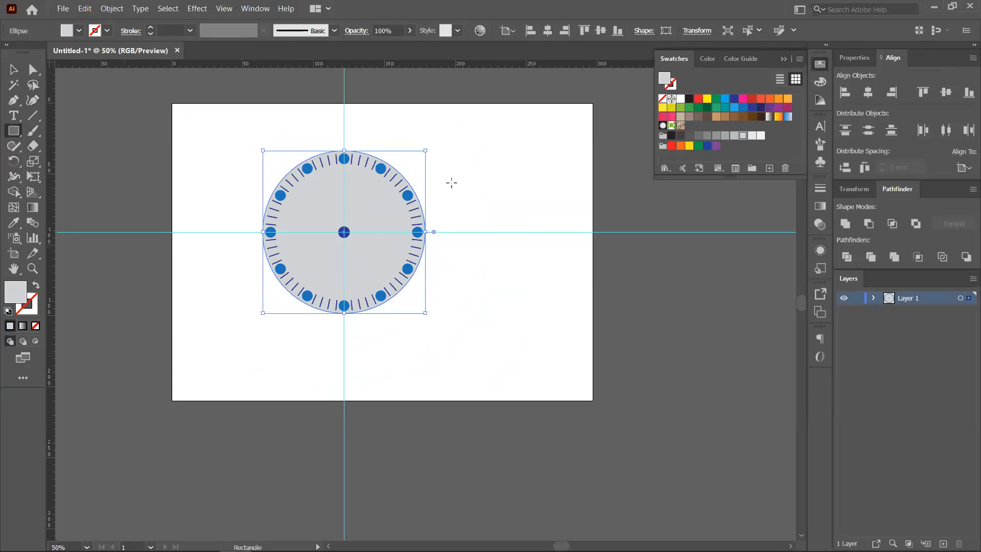
pyautogui.moveTo(491, 141)
pyautogui.mouseDown()
pyautogui.moveTo(511, 194)
pyautogui.moveTo(499, 300)
pyautogui.moveTo(502, 254)
pyautogui.mouseUp()
pyautogui.press('v')
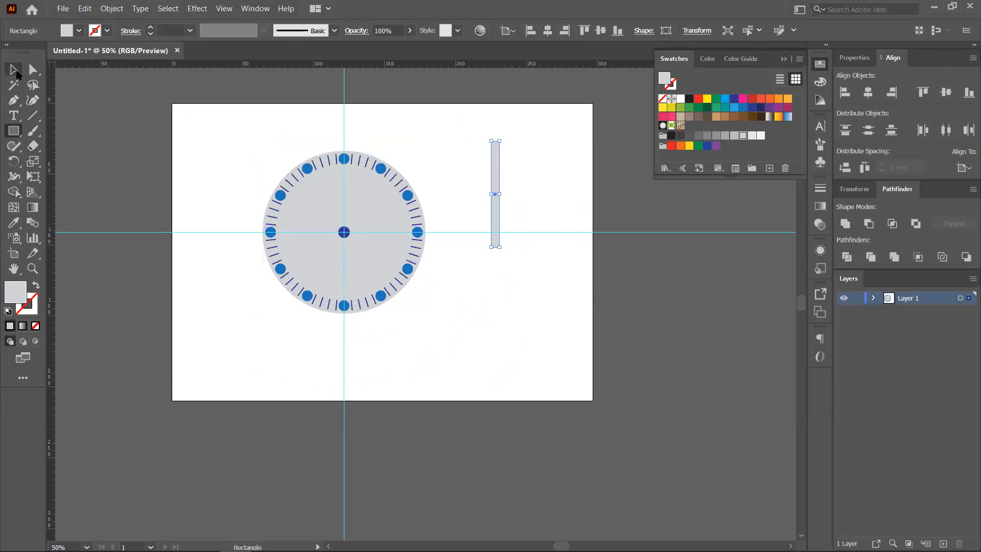
# - Add an anchor point at the middle of the rectangle's top edge with the Pen tool
pyautogui.scroll(2, 529, 202)
pyautogui.scroll(3, 507, 153)
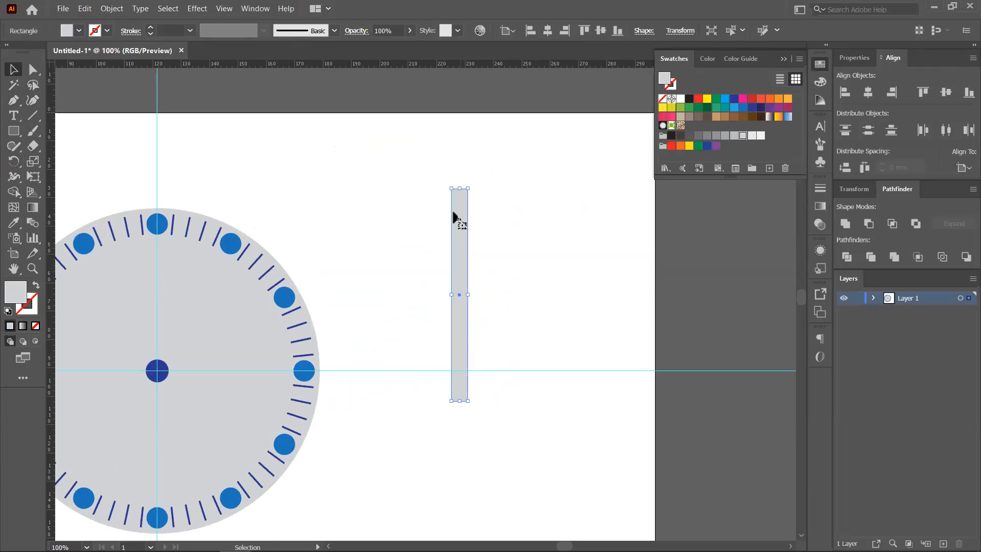
pyautogui.scroll(3, 471, 210)
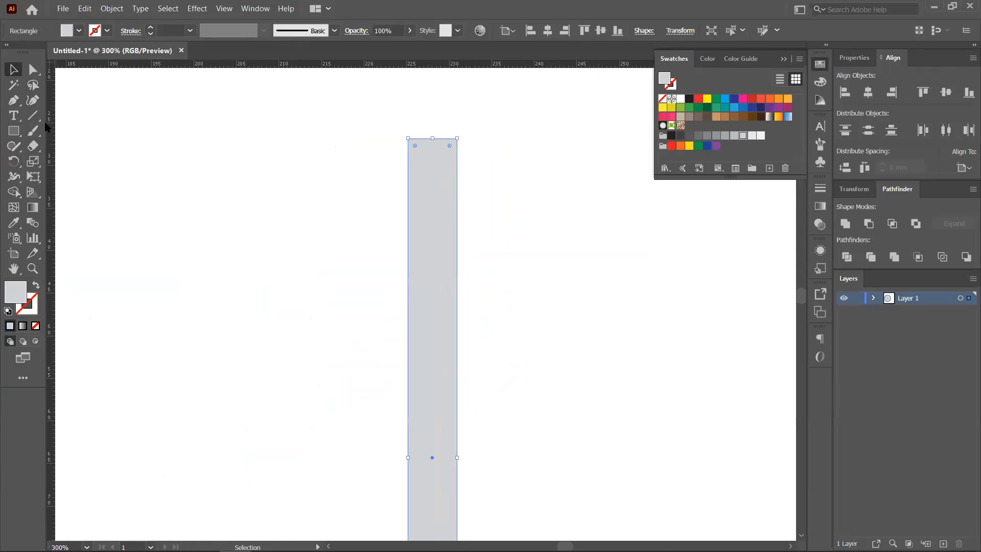
pyautogui.click(12, 101)
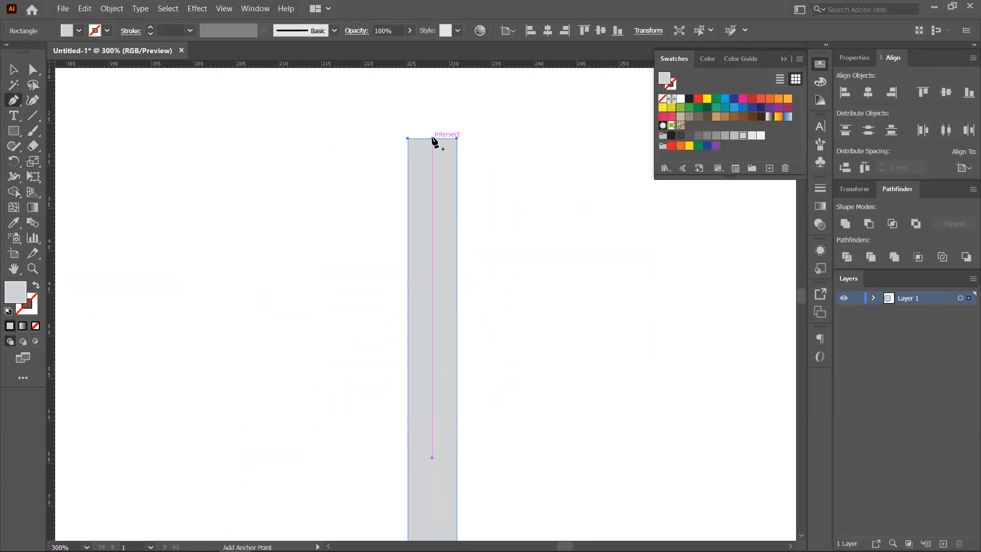
pyautogui.click(432, 139)
pyautogui.click(35, 72)
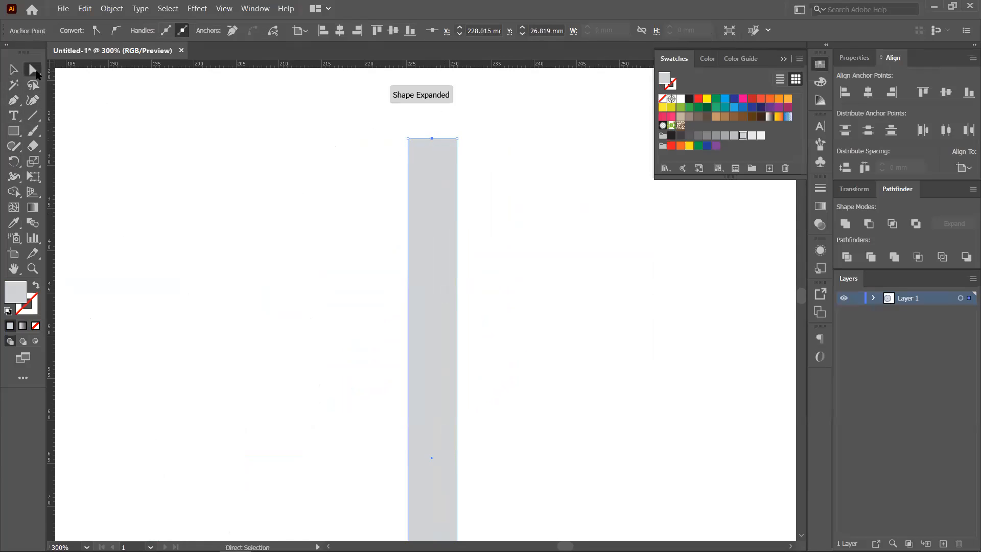
# - Pull the top midpoint anchor upward into a long pointed tip
pyautogui.moveTo(433, 139); pyautogui.dragTo(432, 73)
pyautogui.scroll(-1, 424, 115)
pyautogui.moveTo(488, 147); pyautogui.dragTo(479, 226)
pyautogui.moveTo(422, 166); pyautogui.dragTo(422, 136)
pyautogui.scroll(-1, 459, 176)
pyautogui.moveTo(512, 285); pyautogui.dragTo(487, 190)
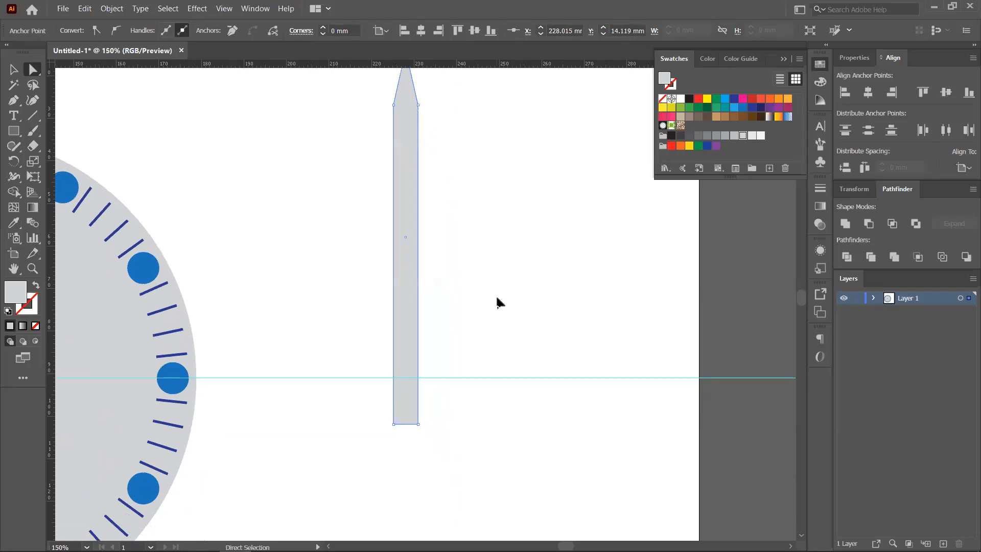
# - Nudge the left and right shoulder anchors below the tip inward to taper the hand
pyautogui.moveTo(433, 431); pyautogui.dragTo(400, 430)
pyautogui.click(399, 435)
pyautogui.scroll(1, 398, 431)
pyautogui.moveTo(508, 176); pyautogui.dragTo(510, 378)
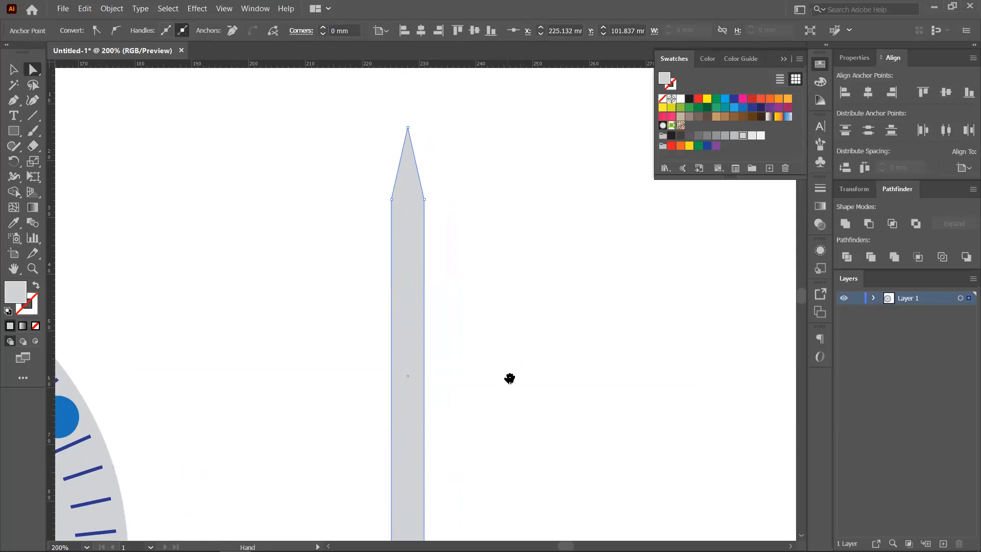
pyautogui.click(435, 190)
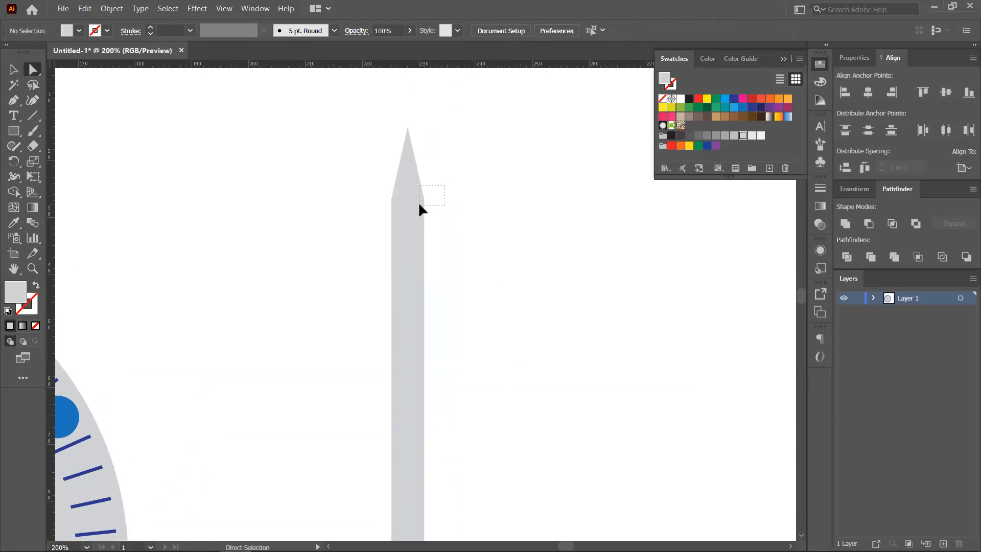
pyautogui.moveTo(419, 205); pyautogui.dragTo(420, 205)
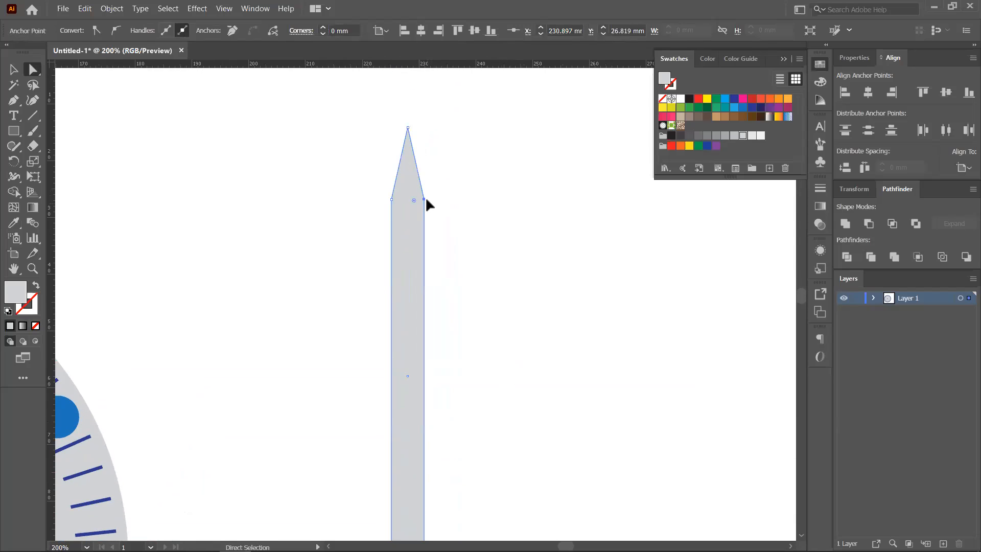
pyautogui.press('Left')
pyautogui.press('Left')
pyautogui.press('Left')
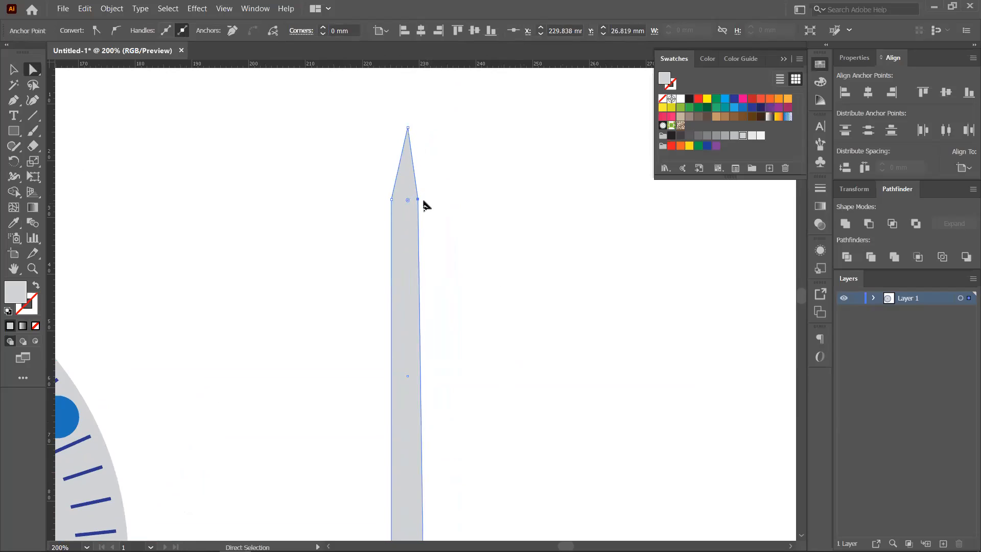
pyautogui.click(405, 212)
pyautogui.press('Right')
pyautogui.press('Right')
pyautogui.press('Right')
pyautogui.press('Right')
# - Draw a small rectangle across the base of the hand
pyautogui.click(219, 152)
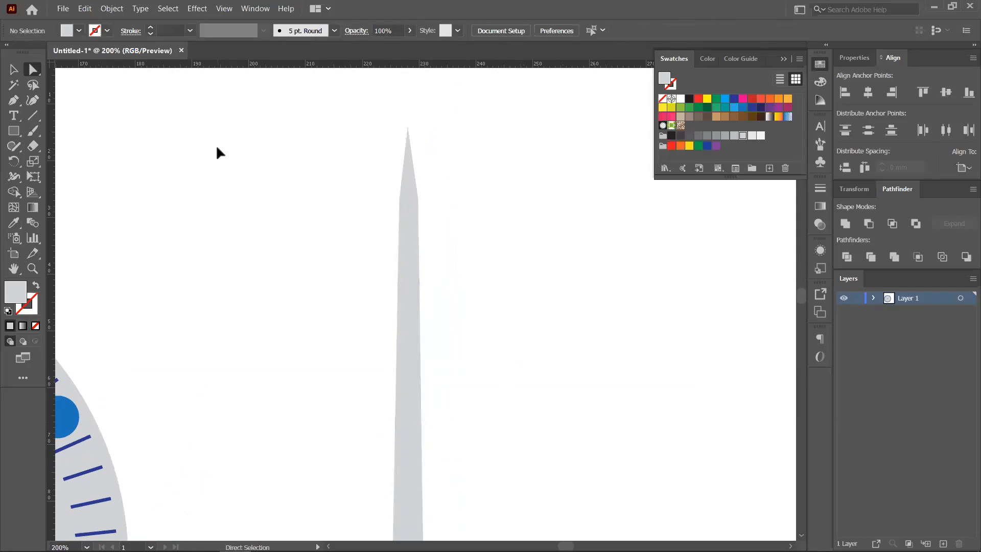
pyautogui.moveTo(460, 254); pyautogui.dragTo(451, 153)
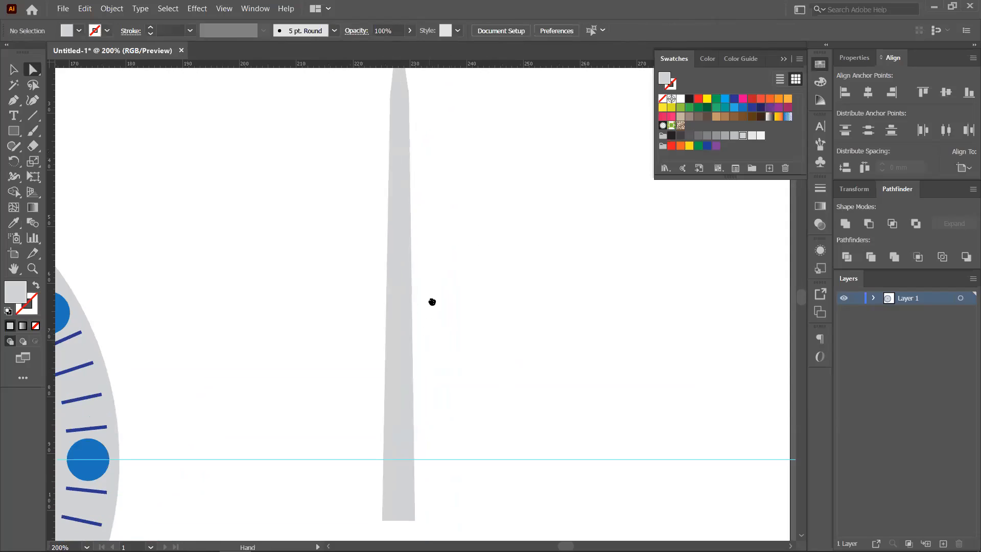
pyautogui.moveTo(432, 301); pyautogui.dragTo(434, 264)
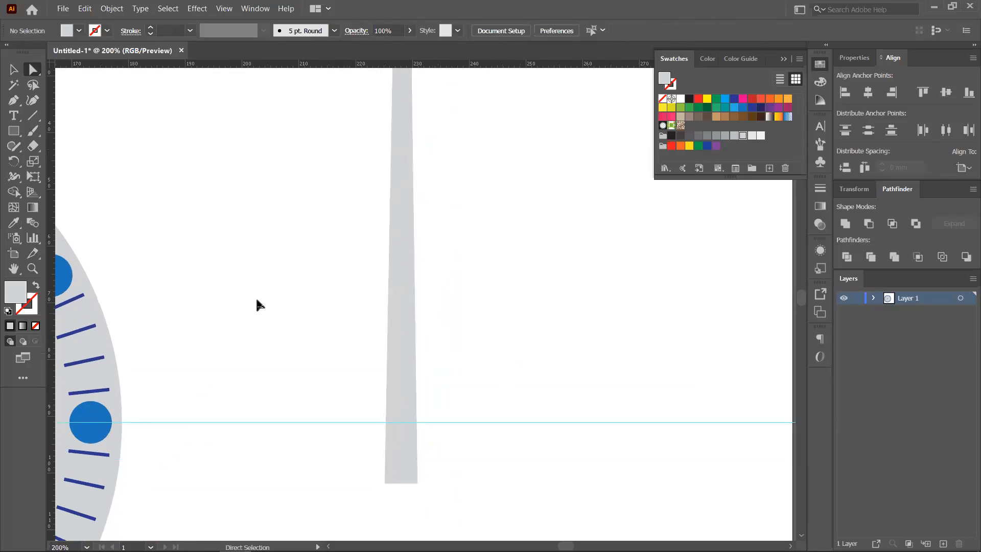
pyautogui.click(15, 131)
pyautogui.moveTo(378, 401); pyautogui.dragTo(423, 464)
# - Fill the small base square with gray
pyautogui.press('a')
pyautogui.click(712, 135)
pyautogui.click(13, 70)
pyautogui.click(202, 170)
# - Scale a narrower inner copy of the hand, fill it dark gray, and stretch it toward the tip
pyautogui.click(405, 290)
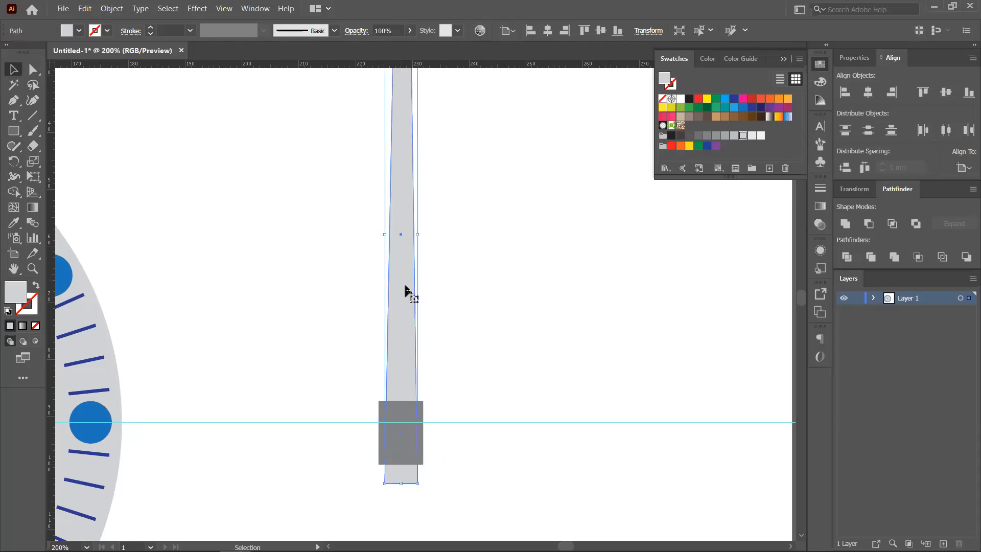
pyautogui.hotkey('ctrl', '-')
pyautogui.moveTo(462, 226); pyautogui.dragTo(452, 263)
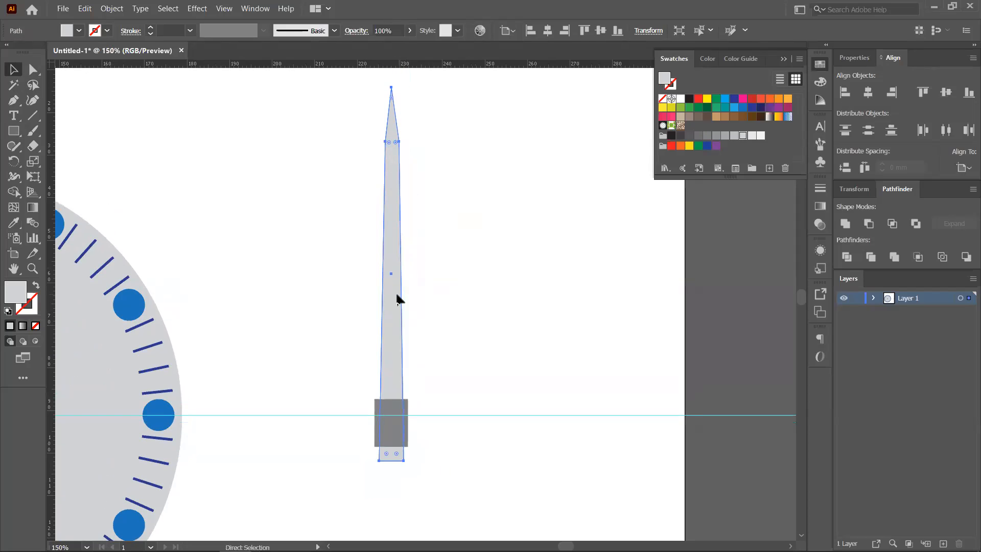
pyautogui.moveTo(405, 88); pyautogui.dragTo(398, 91)
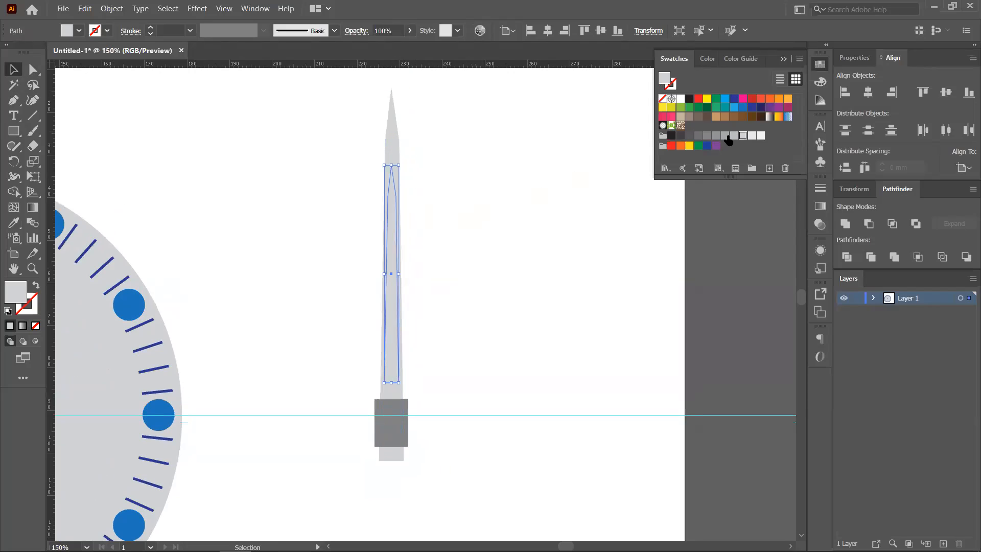
pyautogui.click(696, 136)
pyautogui.click(459, 250)
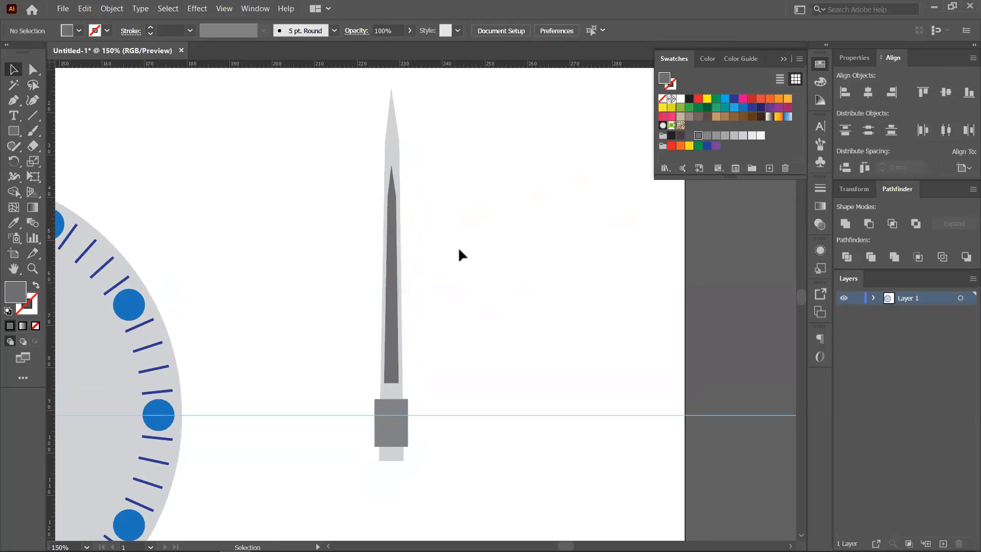
pyautogui.click(394, 251)
pyautogui.scroll(2, 455, 179)
pyautogui.moveTo(393, 227); pyautogui.dragTo(393, 176)
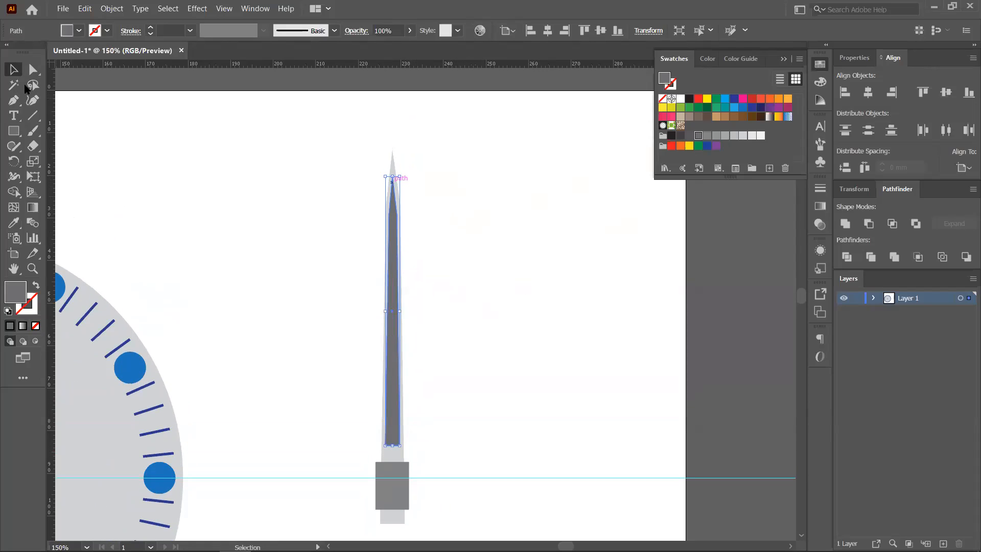
# - Recolour the hand's outer tapered outline dark charcoal grey, then select all its pieces
pyautogui.click(421, 145)
pyautogui.click(391, 154)
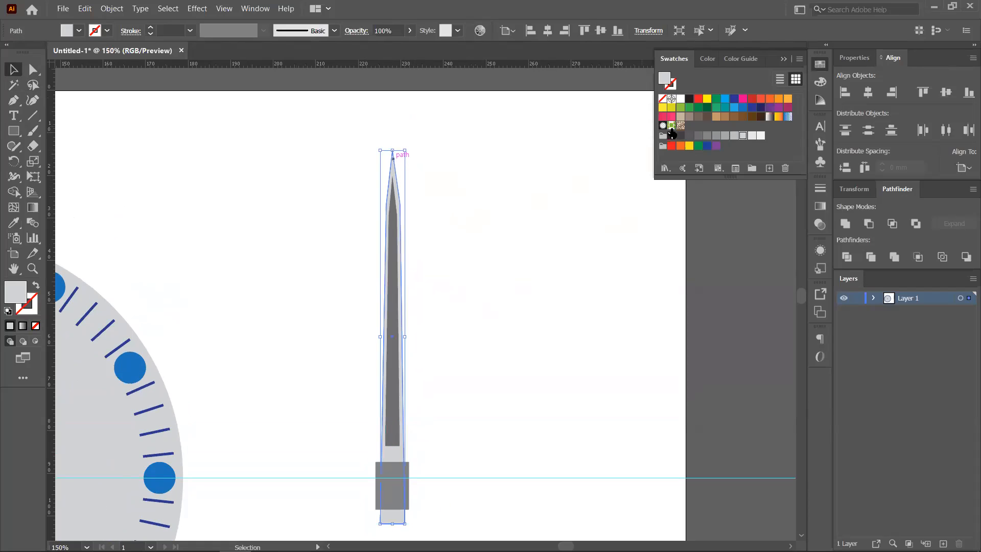
pyautogui.click(680, 137)
pyautogui.click(575, 203)
pyautogui.press('space')
pyautogui.moveTo(511, 329); pyautogui.dragTo(514, 250)
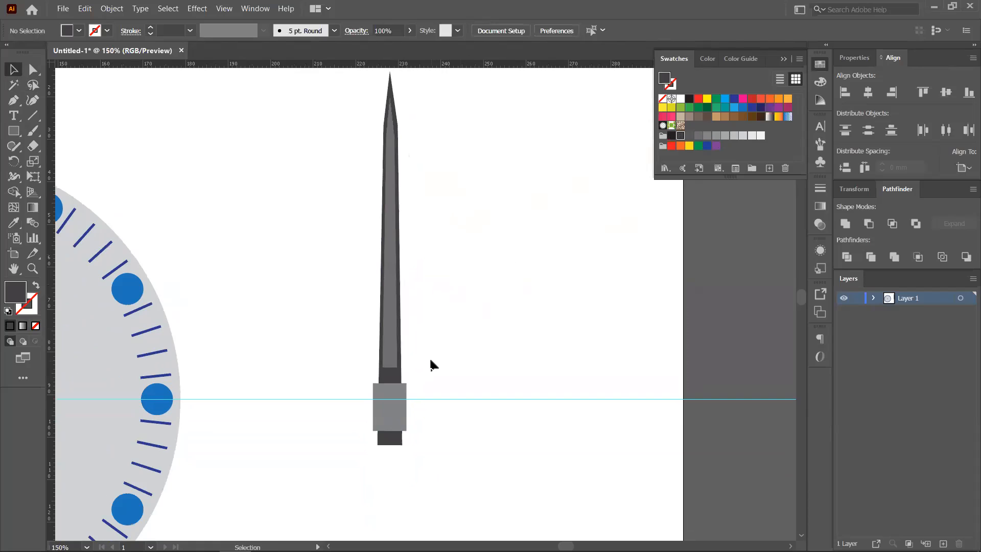
pyautogui.scroll(1, 431, 365)
pyautogui.scroll(-2, 431, 368)
pyautogui.moveTo(371, 278); pyautogui.dragTo(446, 464)
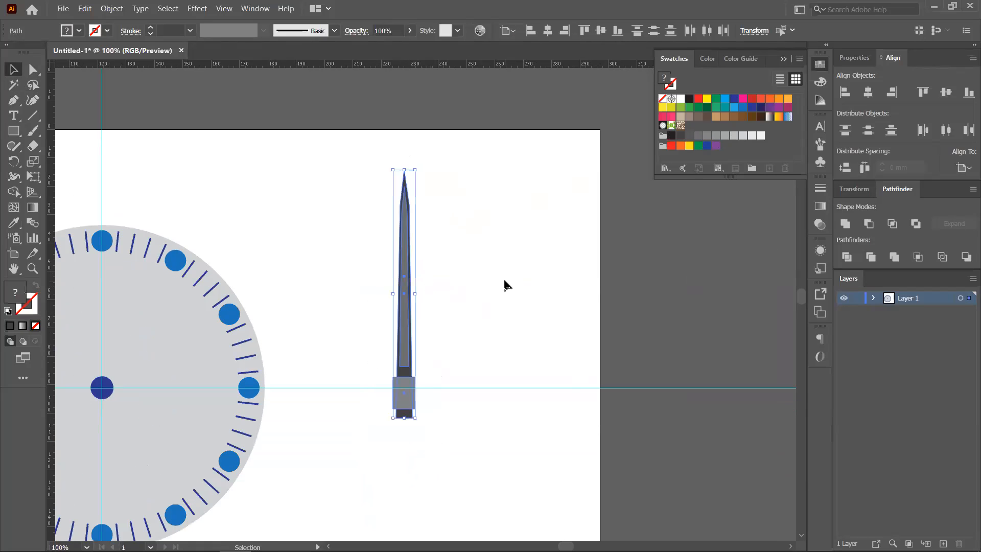
# - Group the hand, move it to the clock centre, shorten it, and seat its base on the centre dot
pyautogui.hotkey('ctrl', 'g')
pyautogui.moveTo(292, 221); pyautogui.dragTo(454, 156)
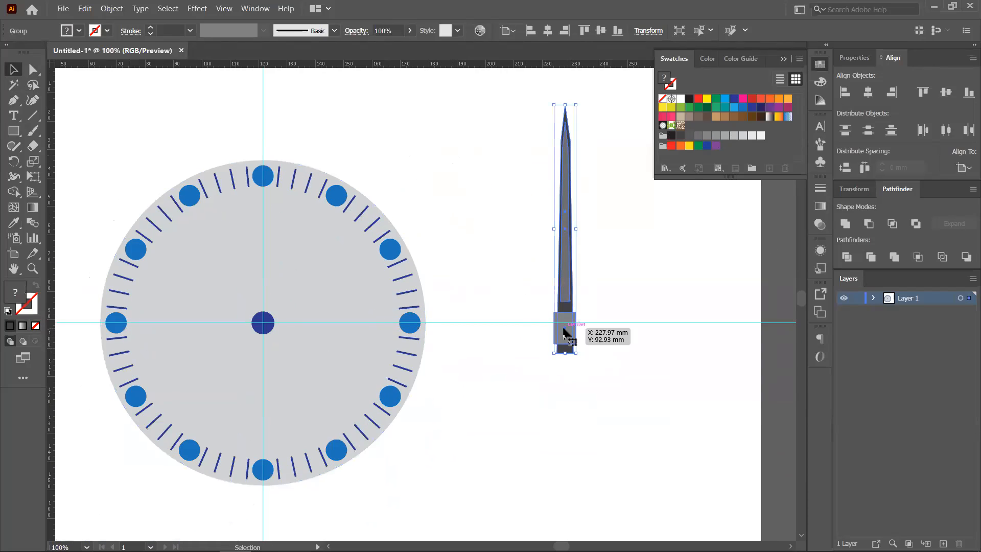
pyautogui.moveTo(565, 329); pyautogui.dragTo(262, 323)
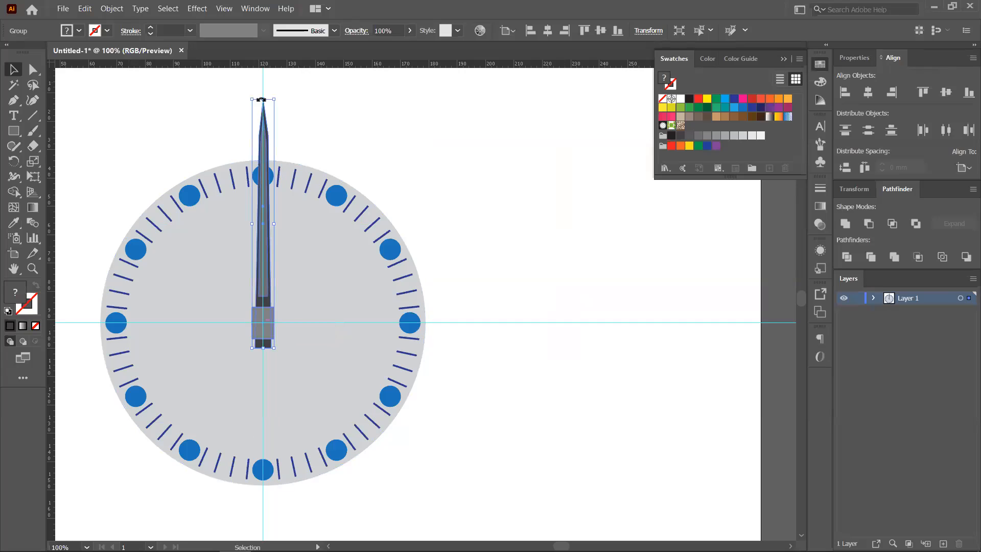
pyautogui.moveTo(249, 100); pyautogui.dragTo(245, 162)
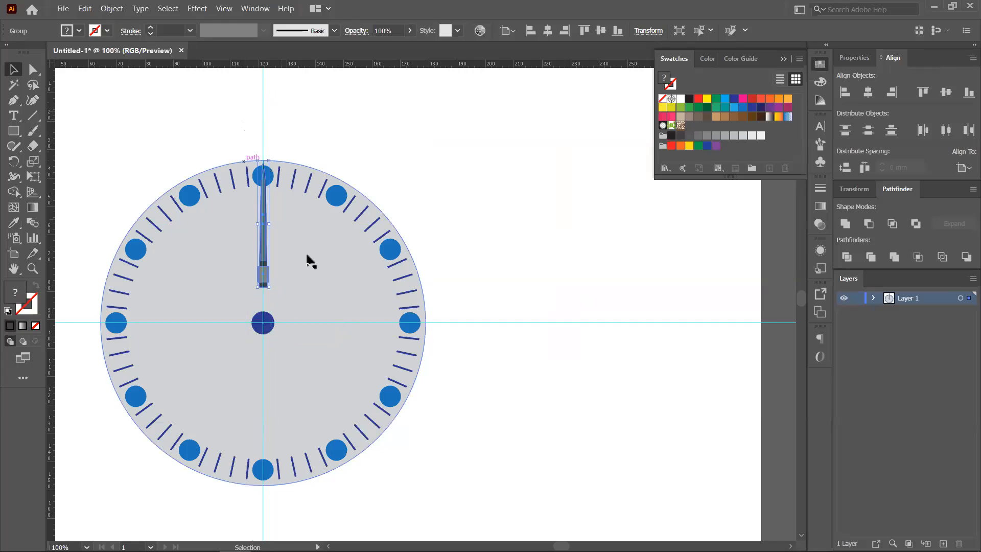
pyautogui.scroll(2, 306, 260)
pyautogui.moveTo(300, 265); pyautogui.dragTo(344, 194)
pyautogui.moveTo(255, 210); pyautogui.dragTo(256, 306)
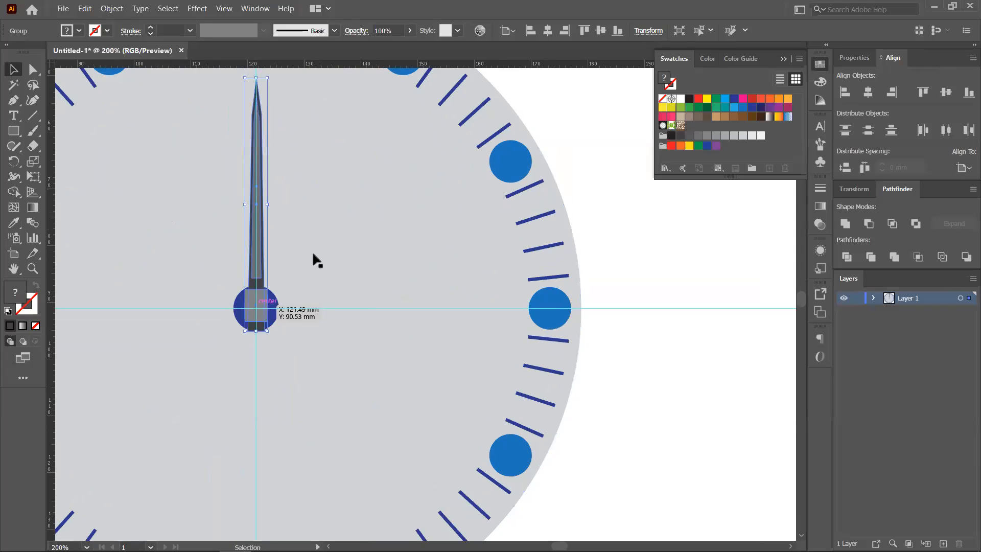
pyautogui.click(328, 230)
pyautogui.scroll(-2, 328, 230)
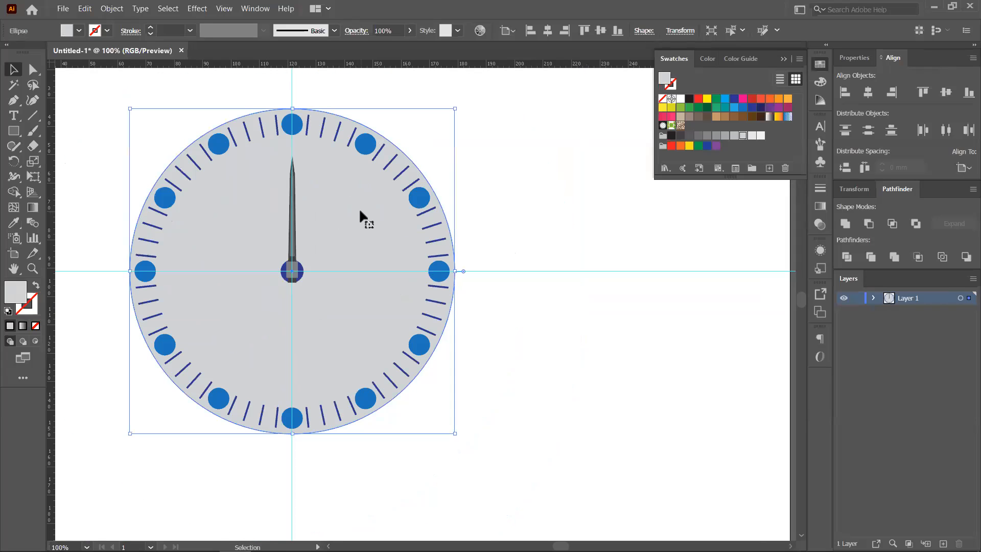
# - Duplicate the hand just to the right of the original
pyautogui.click(291, 240)
pyautogui.scroll(2, 291, 240)
pyautogui.moveTo(294, 240); pyautogui.dragTo(377, 253)
# - Lengthen the copied hand, rotate it up-left, and snap its base to the centre guide crossing
pyautogui.scroll(-1, 403, 164)
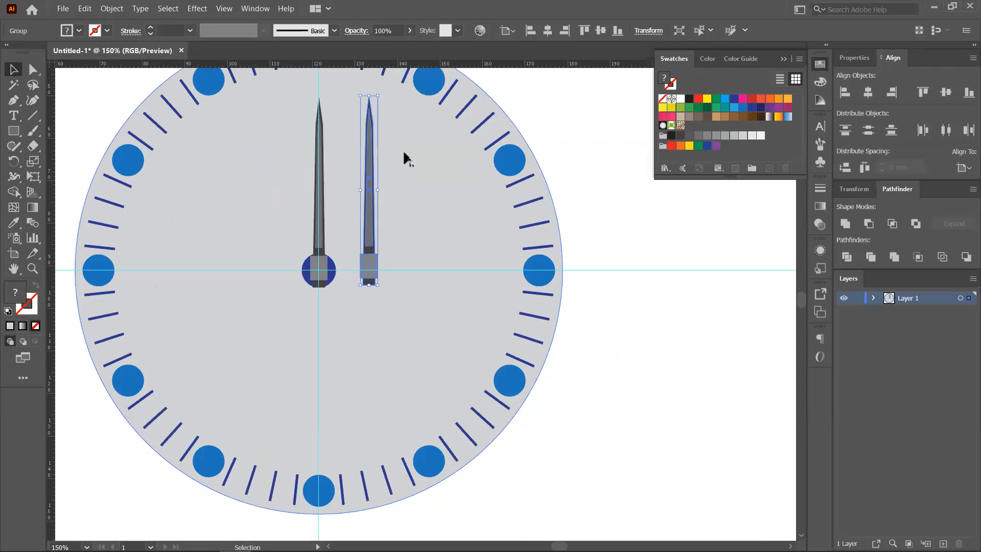
pyautogui.moveTo(406, 158); pyautogui.dragTo(415, 213)
pyautogui.moveTo(381, 158); pyautogui.dragTo(306, 134)
pyautogui.moveTo(439, 301); pyautogui.dragTo(325, 333)
pyautogui.scroll(5, 325, 348)
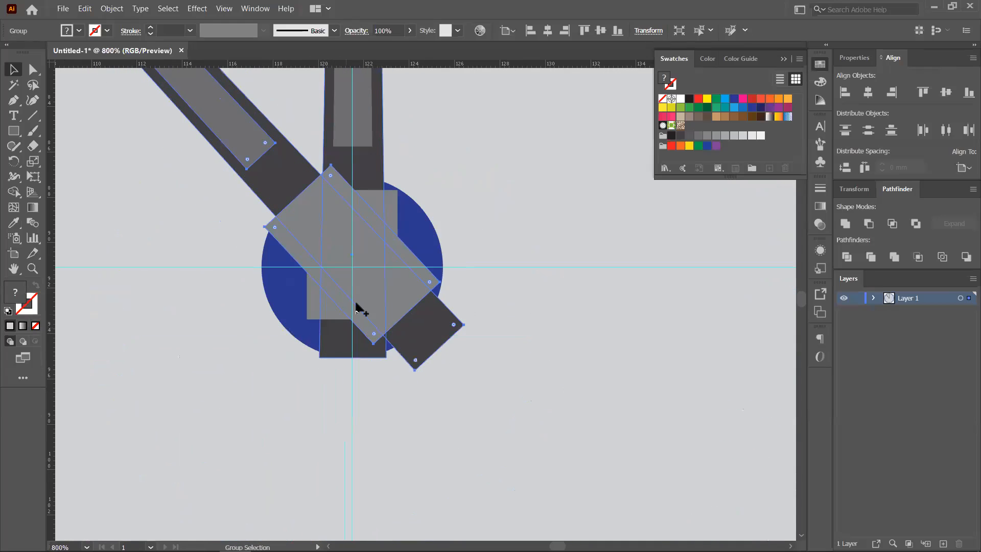
pyautogui.scroll(4, 356, 306)
pyautogui.moveTo(326, 186); pyautogui.dragTo(323, 225)
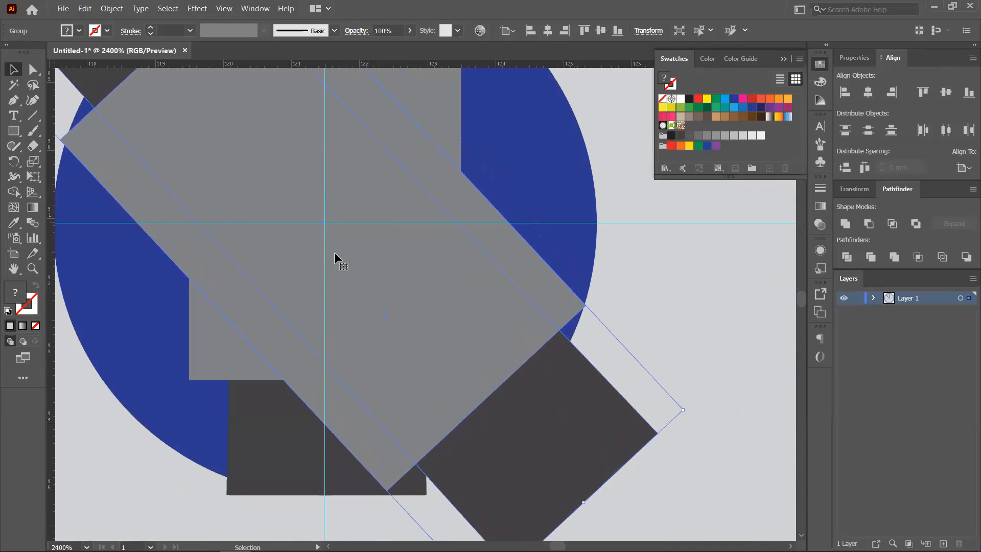
# - Recentre the clock in view and select the diagonal hand
pyautogui.scroll(-9, 337, 254)
pyautogui.click(450, 238)
pyautogui.scroll(-4, 451, 238)
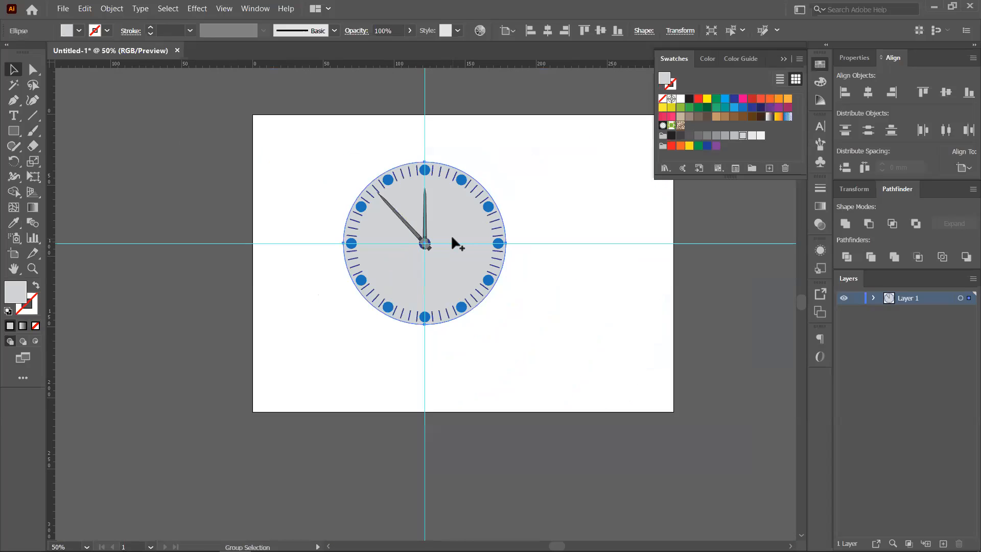
pyautogui.scroll(3, 453, 241)
pyautogui.scroll(-1, 455, 240)
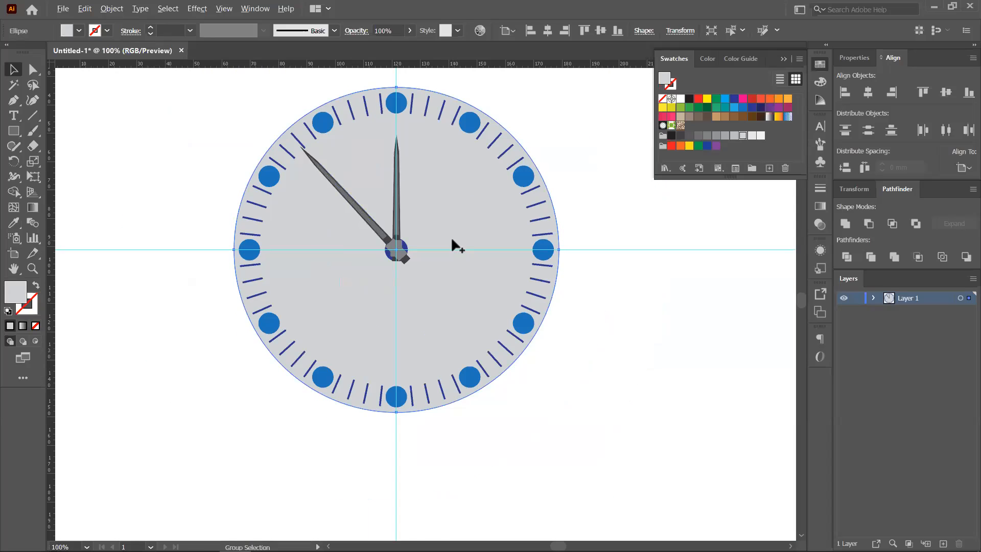
pyautogui.scroll(1, 454, 271)
pyautogui.scroll(1, 466, 270)
pyautogui.scroll(-1, 447, 251)
pyautogui.moveTo(458, 242); pyautogui.dragTo(460, 320)
pyautogui.click(304, 246)
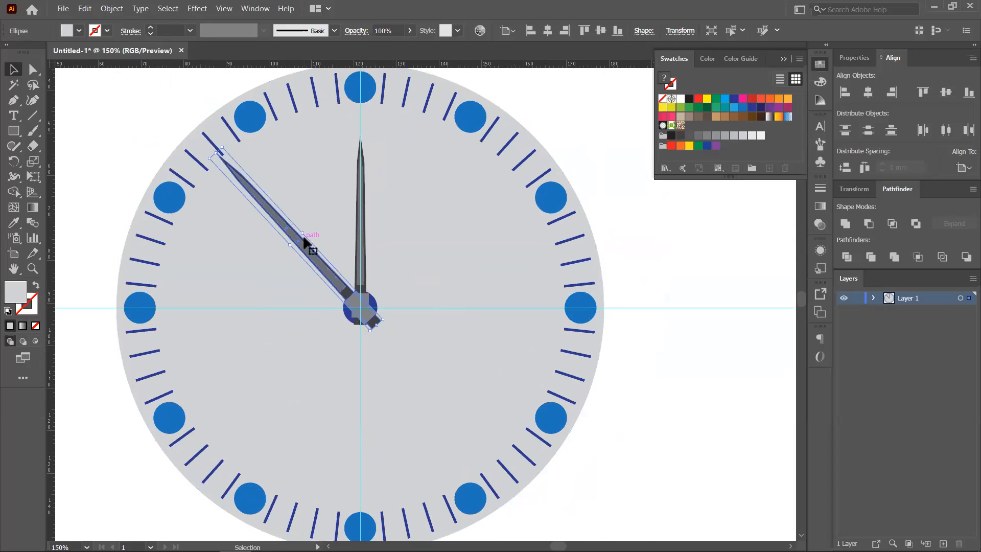
pyautogui.click(197, 9)
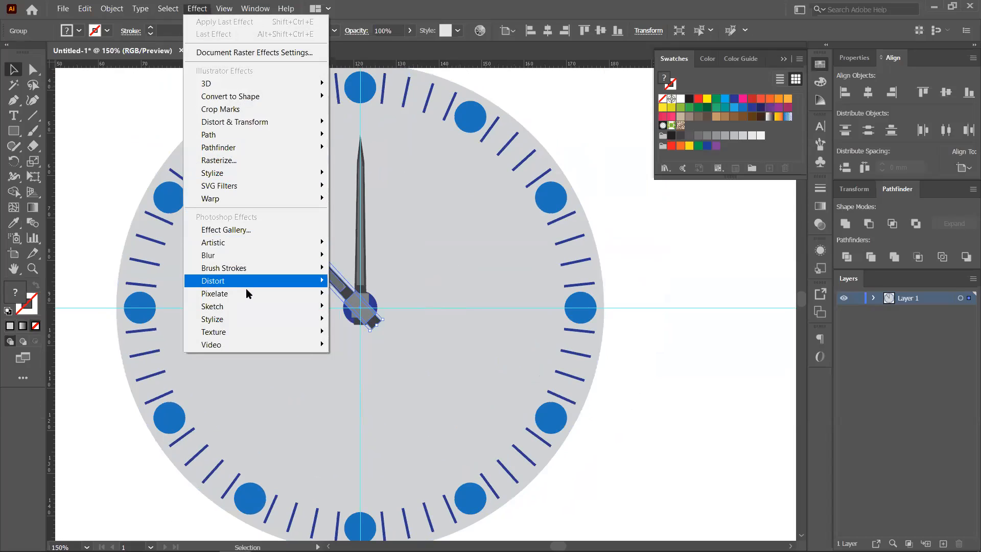
# - Open Stylize > Drop Shadow for the diagonal hand, lower opacity to 53%, and adjust the Y offset
pyautogui.moveTo(245, 177)
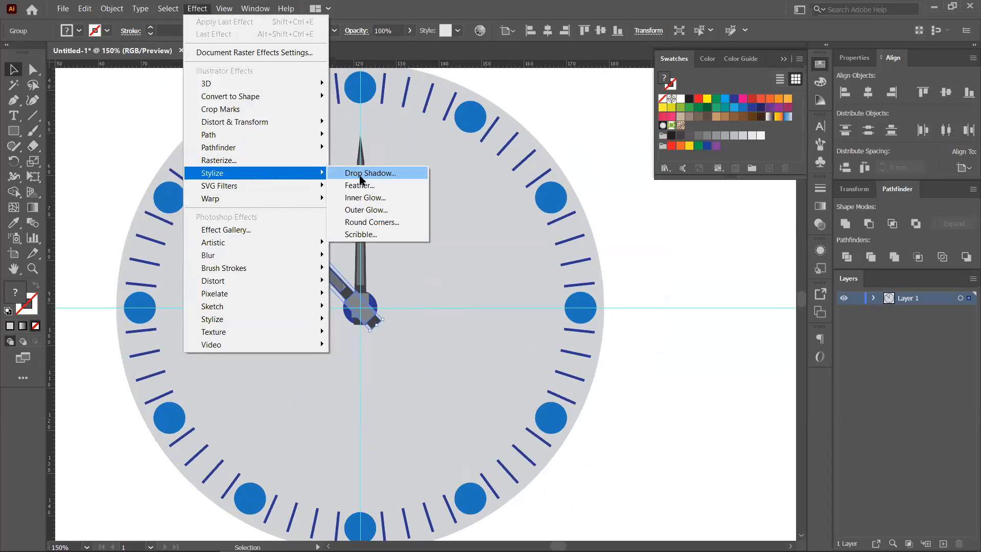
pyautogui.click(361, 175)
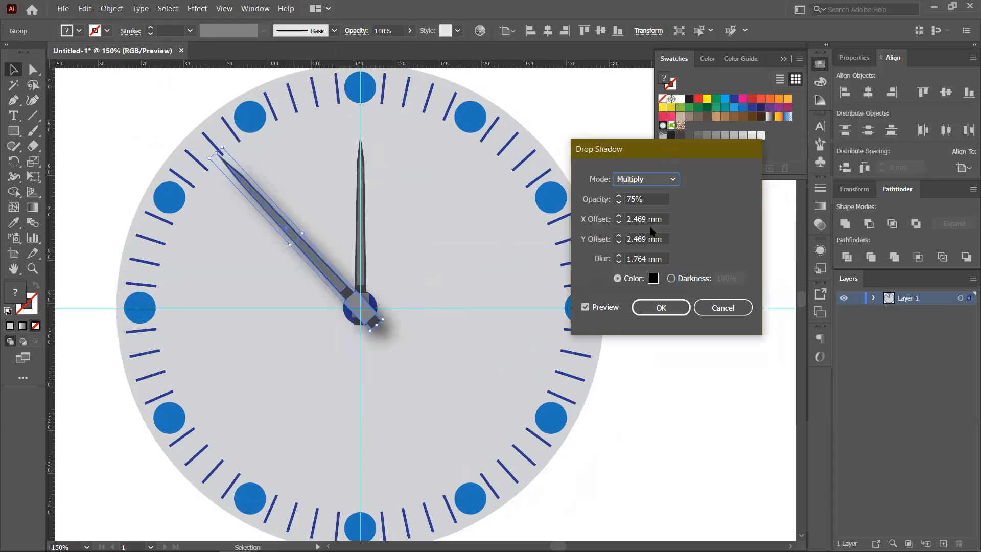
pyautogui.press('Tab')
pyautogui.click(619, 203)
pyautogui.click(618, 204)
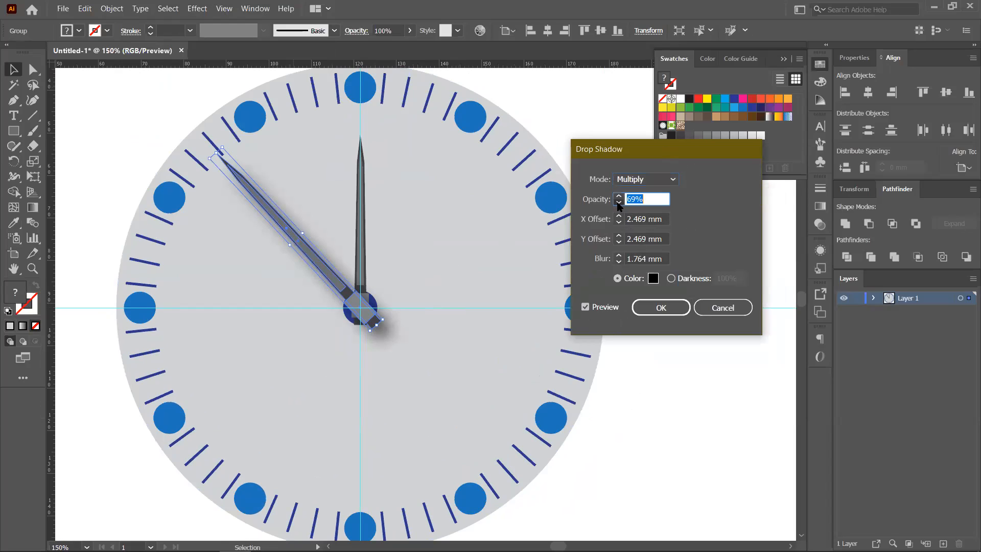
pyautogui.click(619, 243)
pyautogui.click(618, 243)
pyautogui.click(619, 242)
pyautogui.click(619, 242)
pyautogui.click(619, 243)
pyautogui.click(619, 242)
pyautogui.click(618, 236)
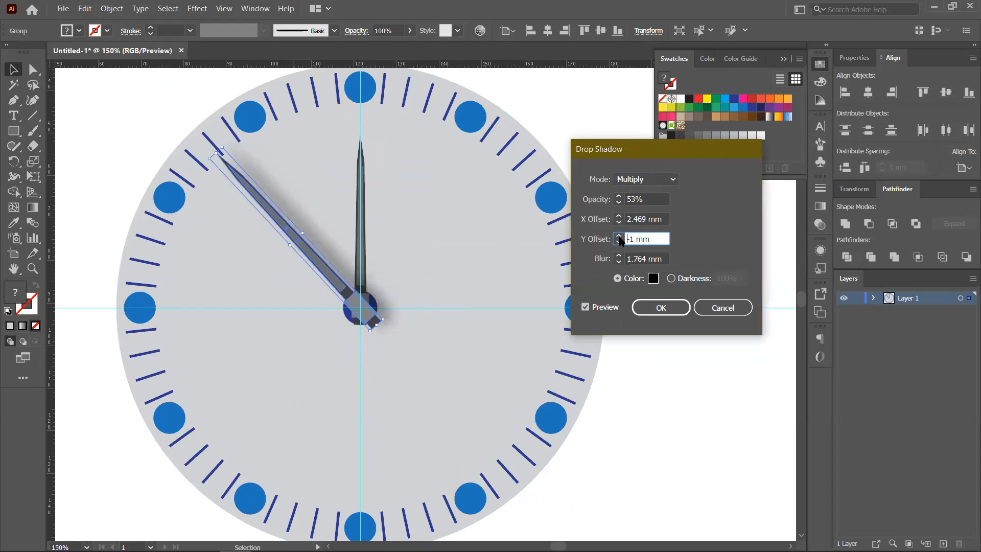
pyautogui.click(619, 236)
pyautogui.click(619, 237)
pyautogui.click(619, 236)
pyautogui.click(618, 236)
pyautogui.click(618, 237)
pyautogui.click(618, 236)
pyautogui.click(619, 236)
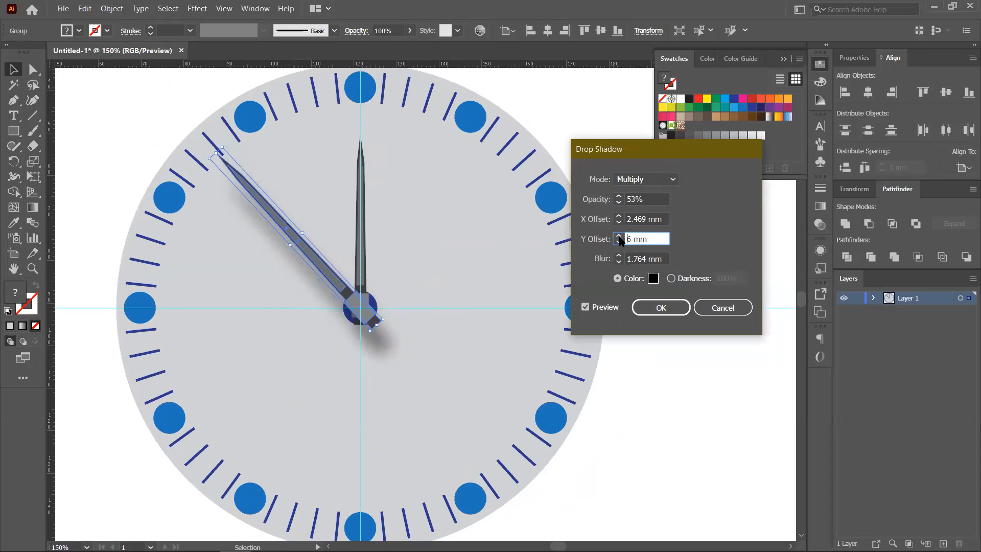
pyautogui.click(619, 237)
pyautogui.click(619, 236)
pyautogui.click(619, 236)
# - Set the shadow's X offset to 1 mm and Y offset to 0 mm, then apply it
pyautogui.moveTo(656, 237); pyautogui.dragTo(603, 236)
pyautogui.write('0')
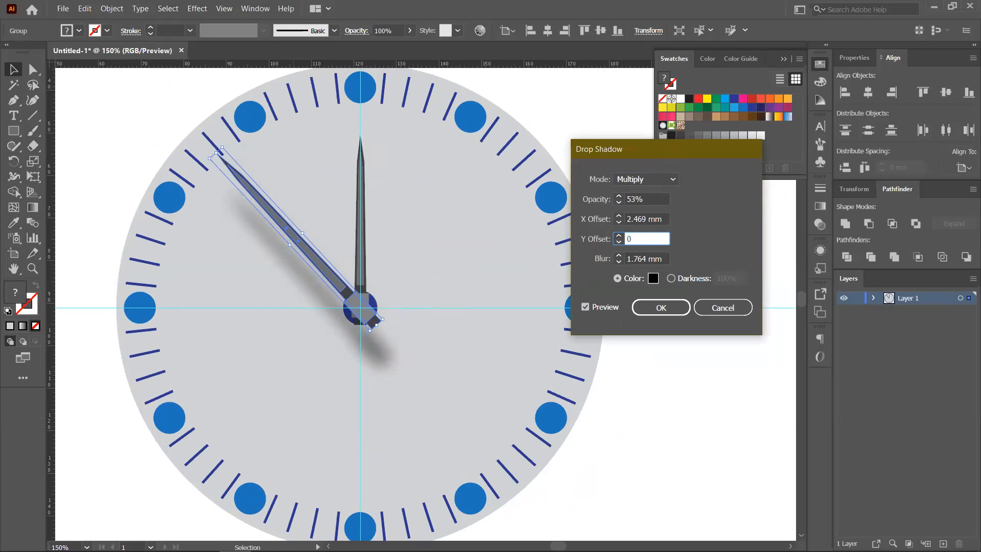
pyautogui.moveTo(666, 217); pyautogui.dragTo(538, 232)
pyautogui.write('0')
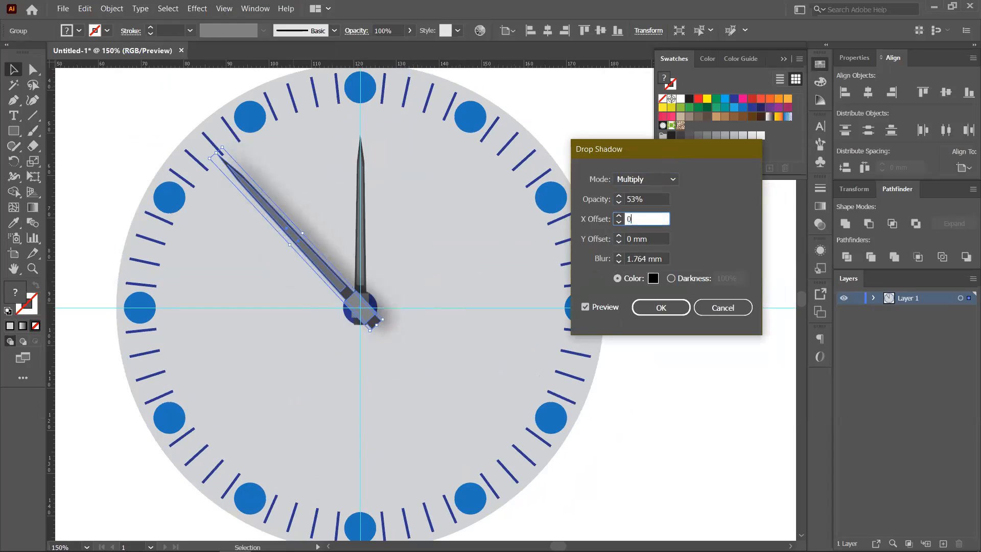
pyautogui.click(642, 199)
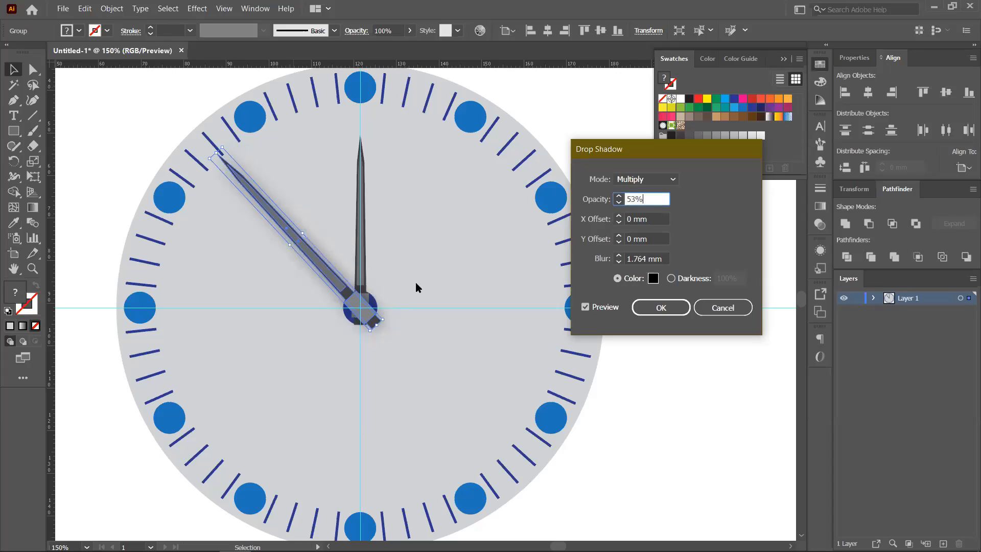
pyautogui.click(618, 216)
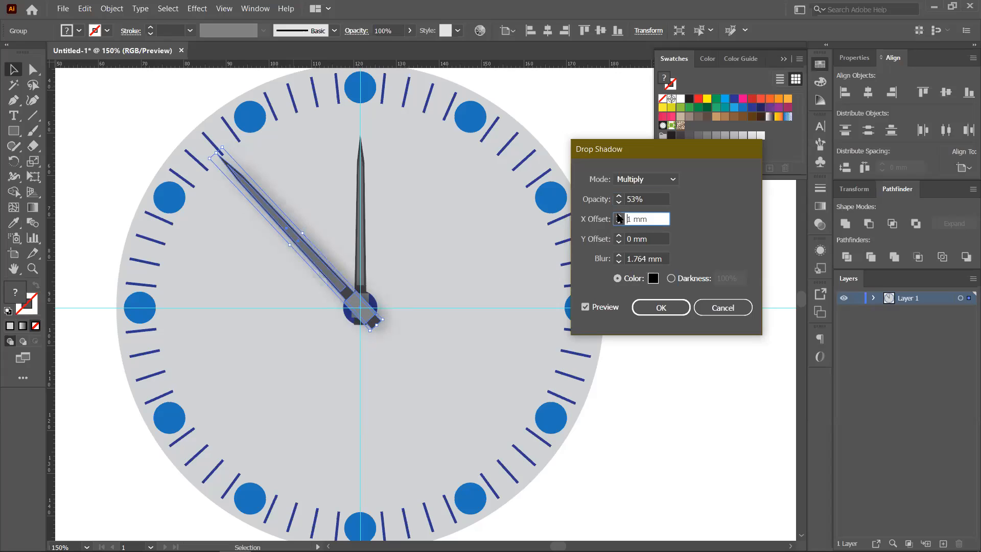
pyautogui.click(673, 312)
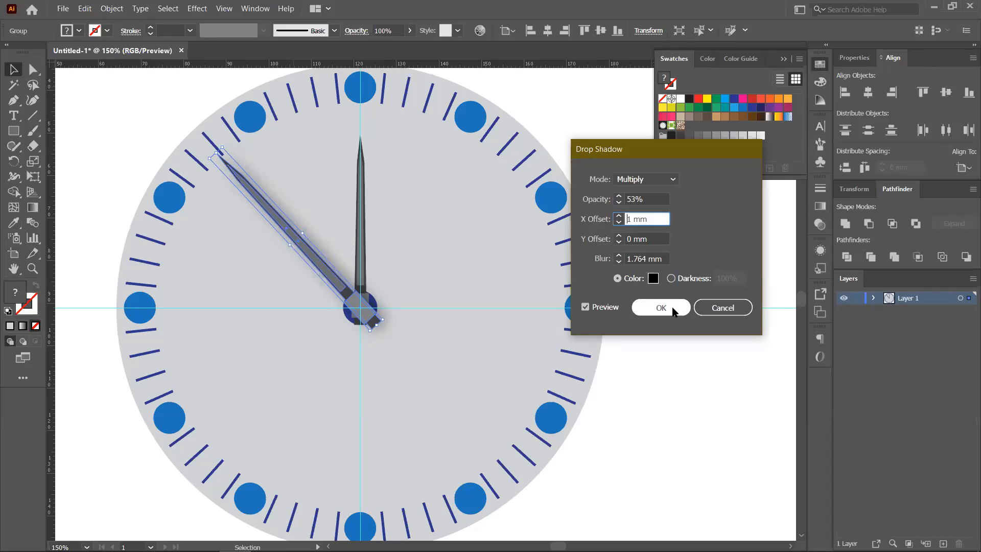
# - Apply the same Drop Shadow settings to the vertical hand
pyautogui.click(361, 223)
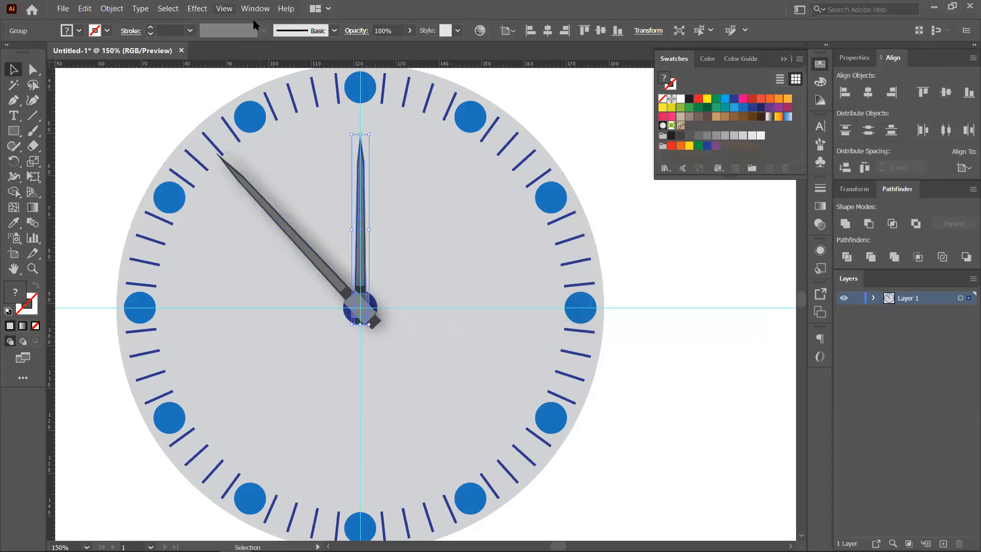
pyautogui.click(198, 8)
pyautogui.moveTo(255, 172)
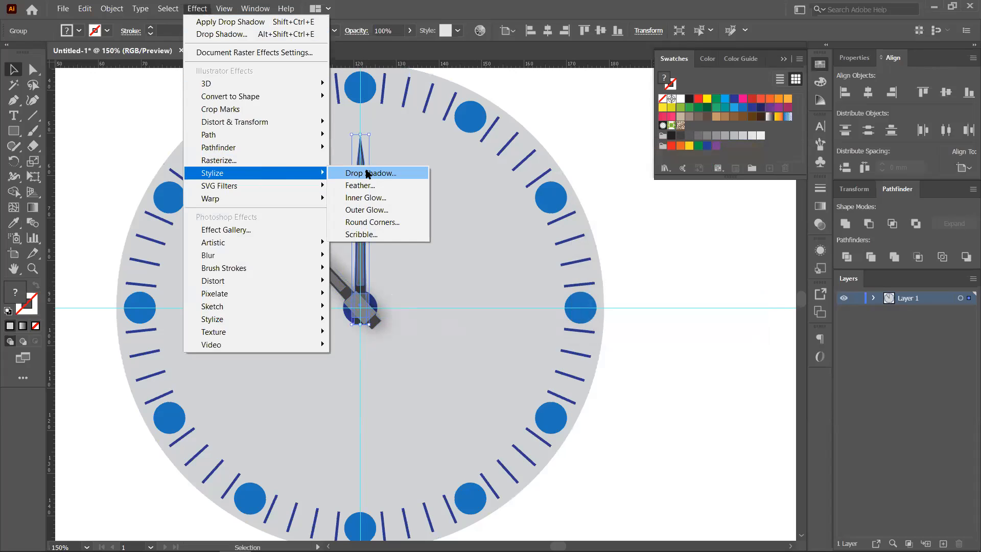
pyautogui.click(370, 174)
pyautogui.click(659, 307)
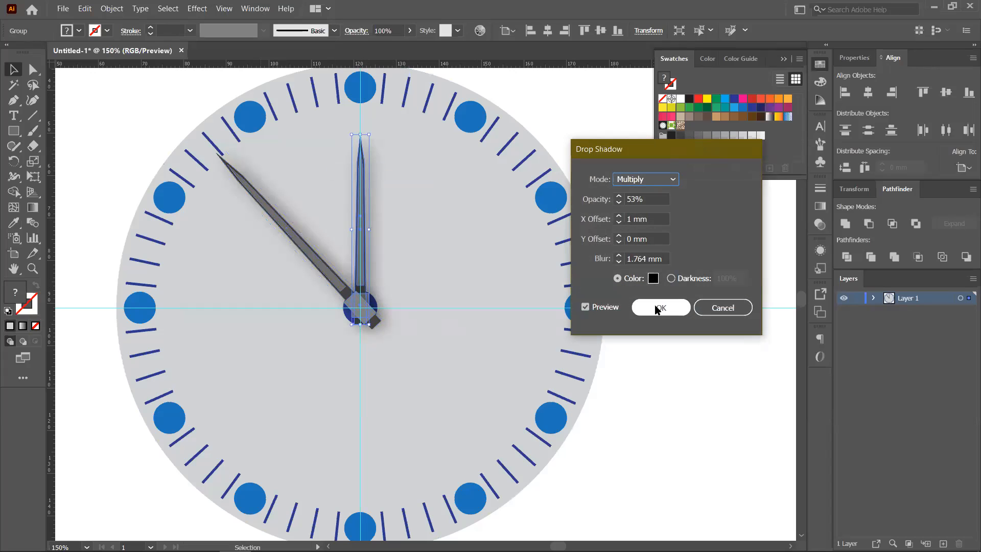
pyautogui.click(440, 305)
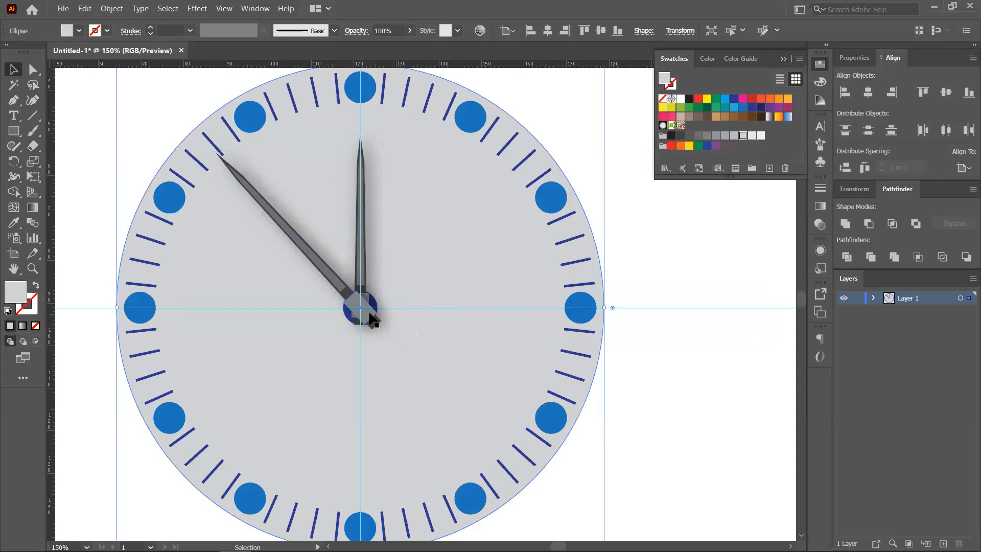
pyautogui.scroll(-3, 371, 319)
# - Copy the gray dial, paste it in place, and enlarge the copy into a green rim
pyautogui.moveTo(563, 344); pyautogui.dragTo(538, 241)
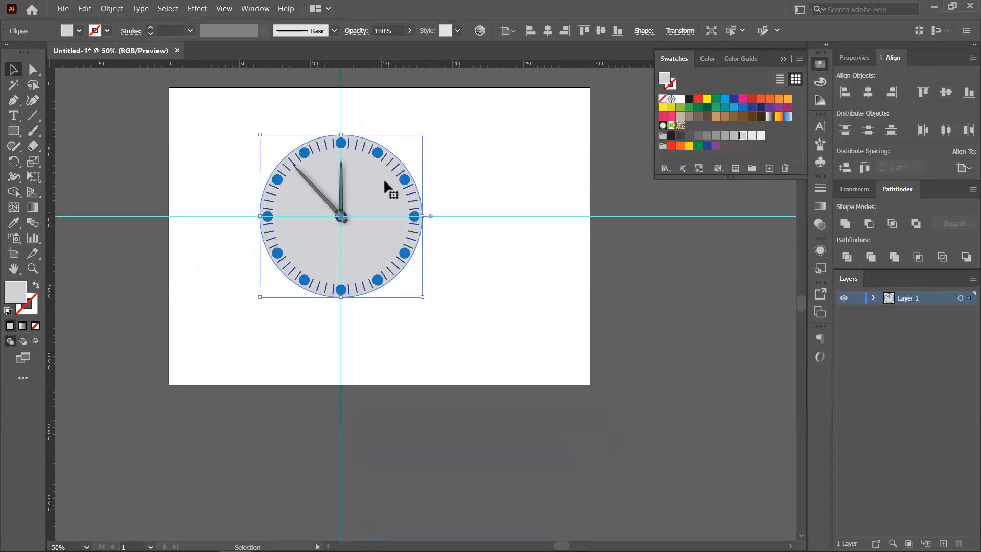
pyautogui.click(505, 176)
pyautogui.click(342, 188)
pyautogui.click(372, 188)
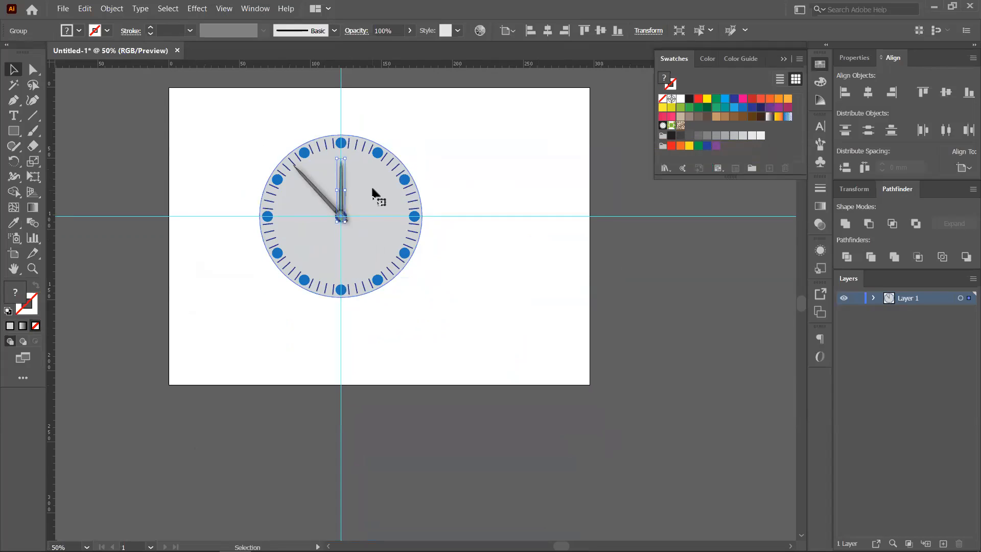
pyautogui.hotkey('ctrl', 'c')
pyautogui.hotkey('ctrl', 'f')
pyautogui.moveTo(423, 297); pyautogui.dragTo(432, 307)
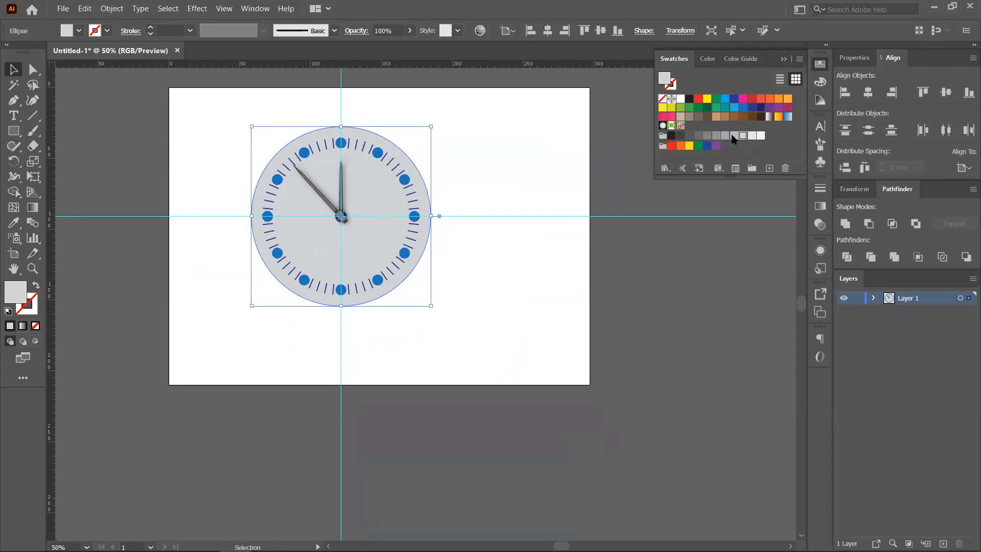
pyautogui.click(752, 117)
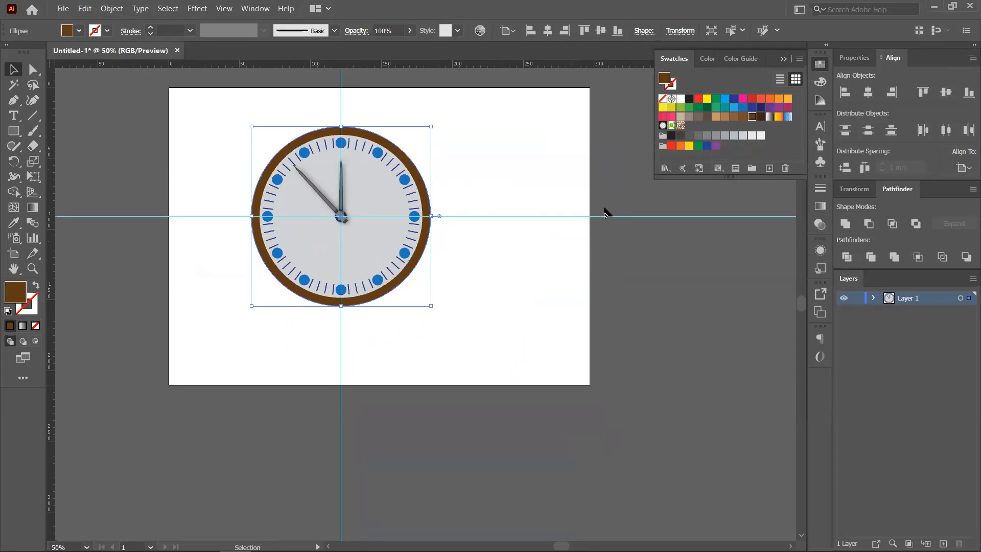
pyautogui.click(724, 108)
pyautogui.click(699, 99)
pyautogui.click(716, 108)
pyautogui.click(485, 261)
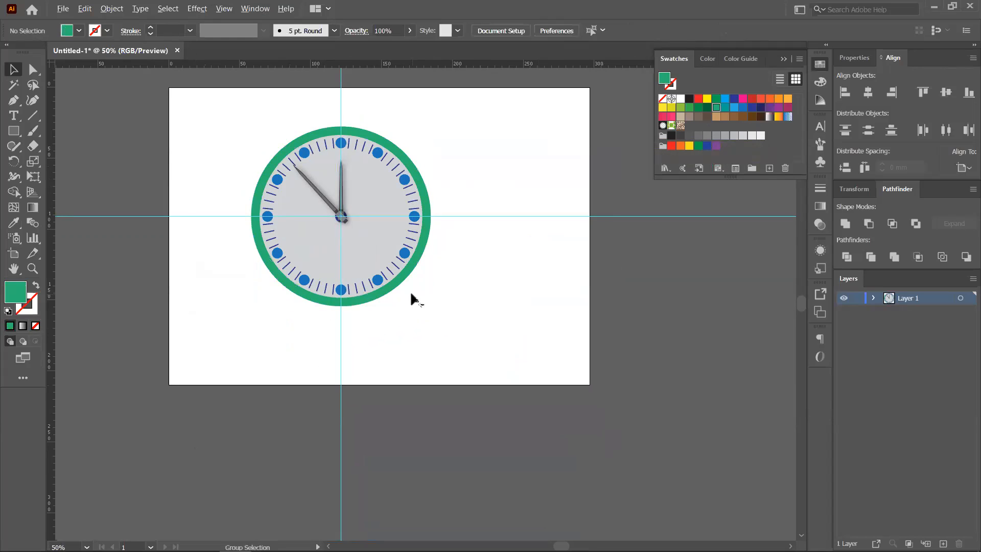
# - Draw a green rectangle panel below the clock centre with the Rectangle tool
pyautogui.scroll(1, 410, 291)
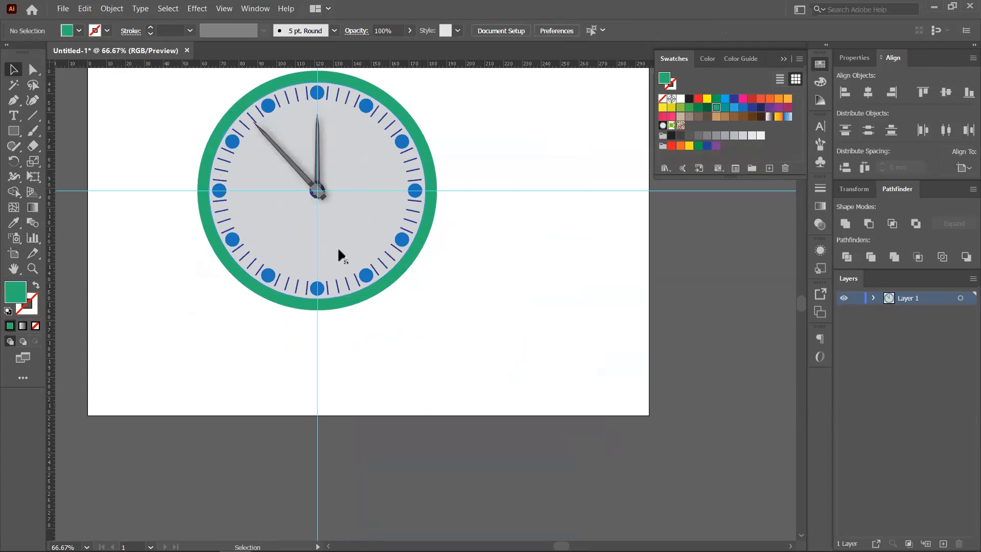
pyautogui.click(14, 131)
pyautogui.moveTo(280, 217); pyautogui.dragTo(359, 247)
pyautogui.click(13, 71)
pyautogui.click(65, 104)
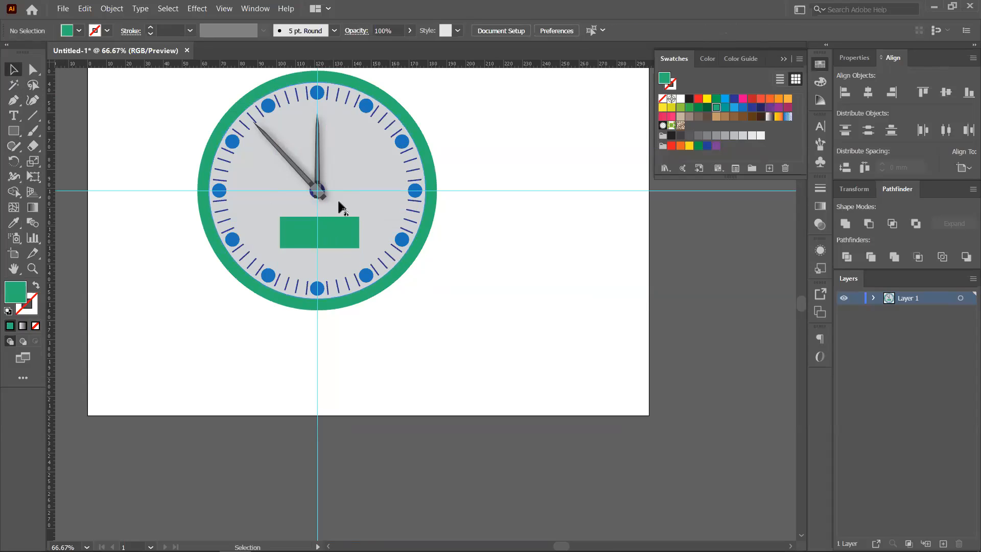
pyautogui.scroll(5, 337, 198)
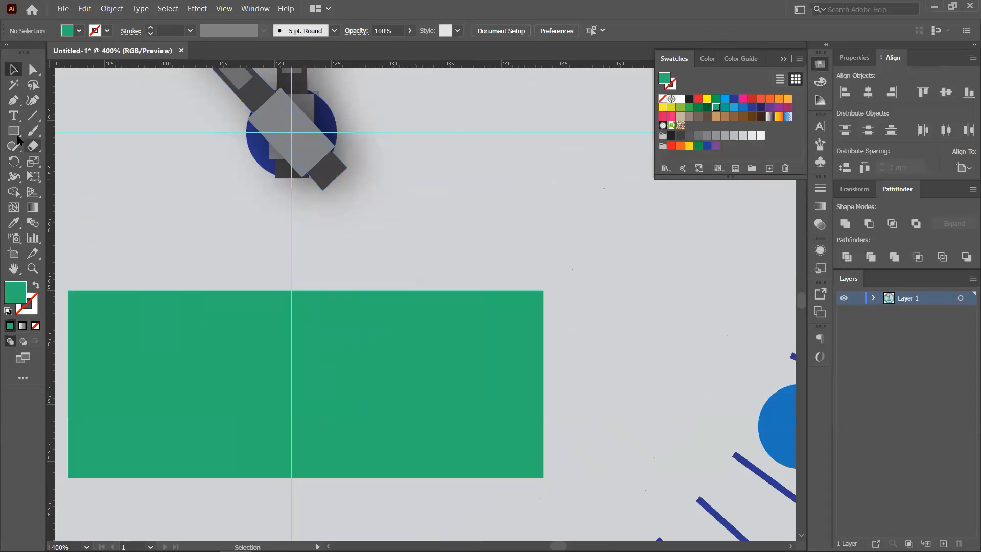
# - Draw a small circle on the clock hub with the Ellipse tool and fill it orange
pyautogui.moveTo(14, 132); pyautogui.dragTo(46, 150)
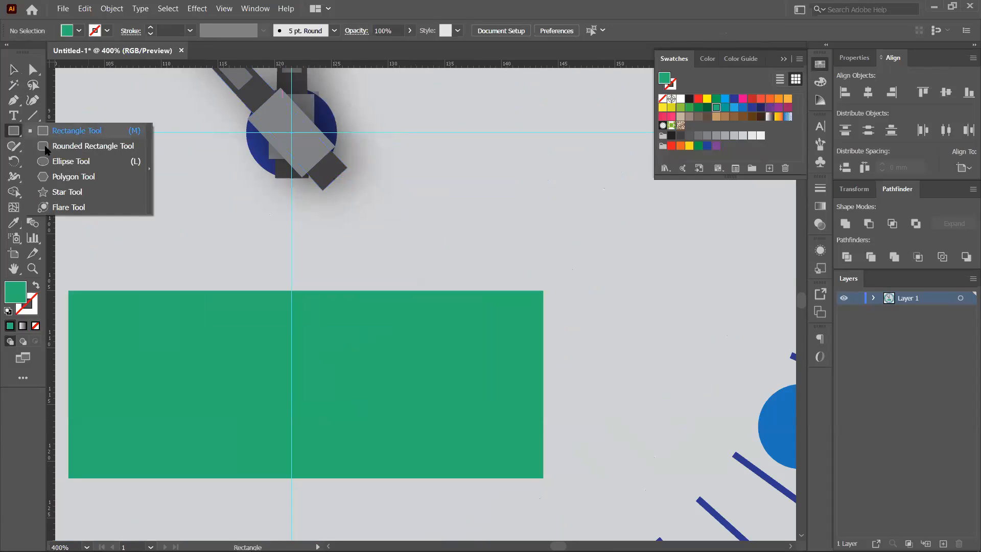
pyautogui.click(71, 161)
pyautogui.moveTo(178, 197); pyautogui.dragTo(291, 130)
pyautogui.press('v')
pyautogui.click(777, 101)
# - Recolour the small hub circle blue
pyautogui.click(604, 193)
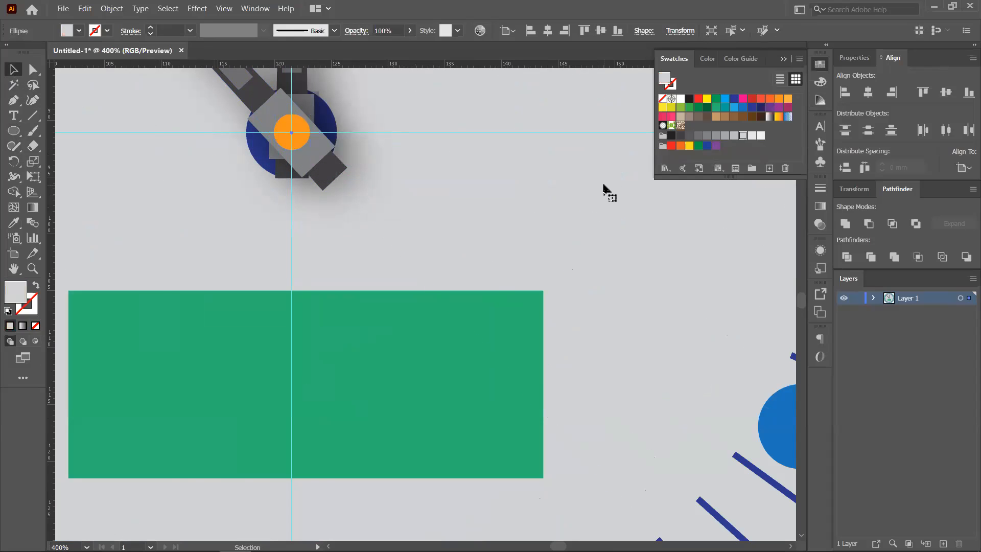
pyautogui.scroll(-5, 604, 192)
pyautogui.moveTo(596, 181); pyautogui.dragTo(499, 248)
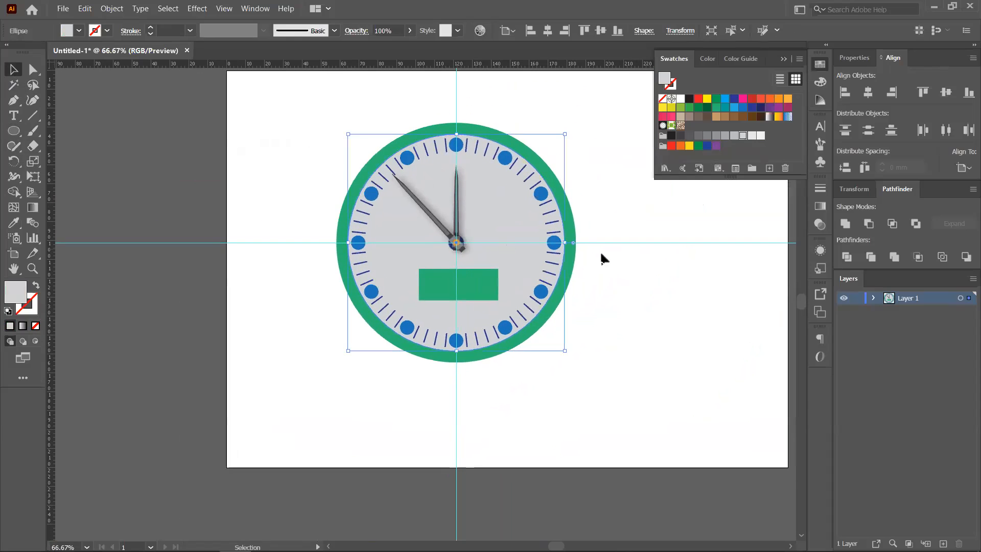
pyautogui.scroll(3, 415, 259)
pyautogui.click(536, 207)
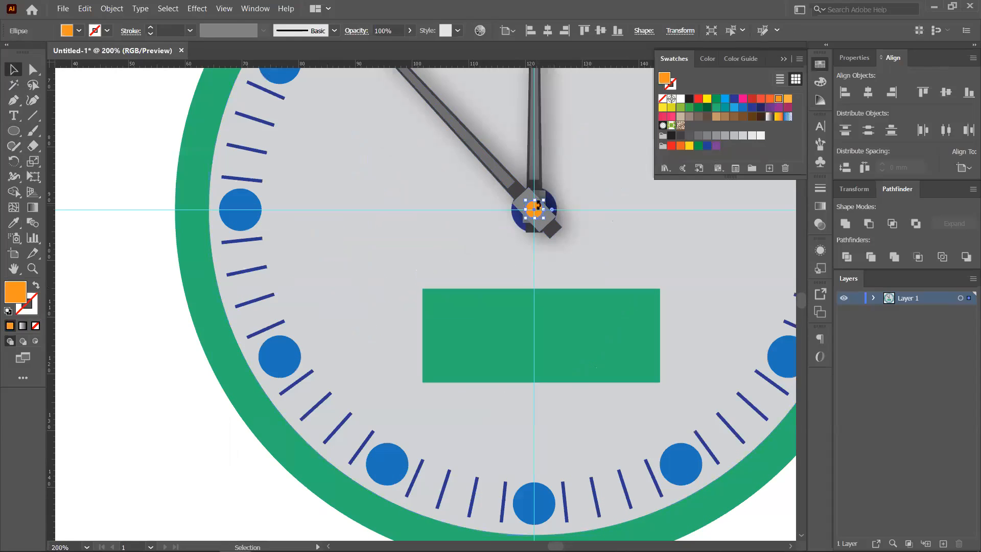
pyautogui.click(752, 108)
# - Bring the clock into view and select the green rectangle panel, then the green rim circle
pyautogui.click(662, 266)
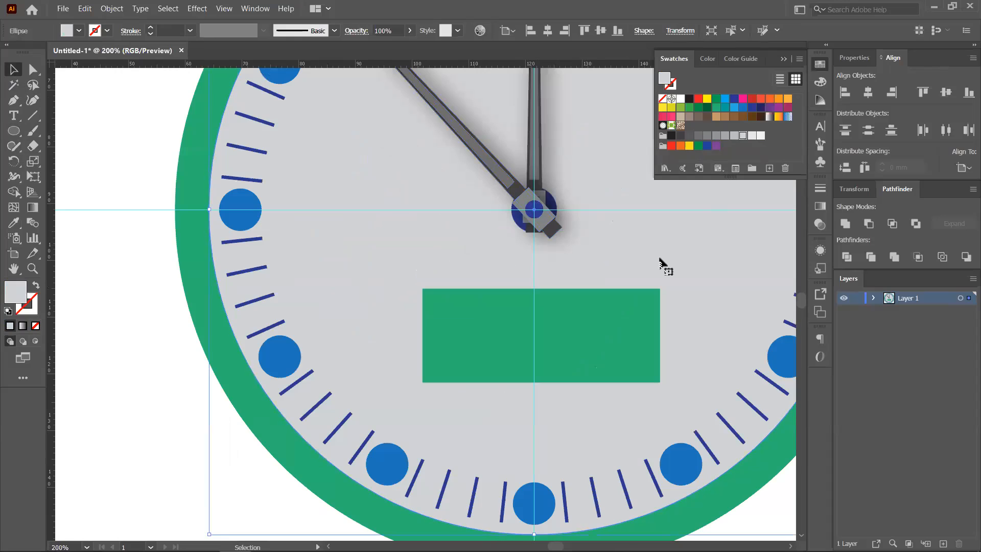
pyautogui.scroll(-2, 639, 265)
pyautogui.moveTo(639, 266); pyautogui.dragTo(466, 269)
pyautogui.scroll(-2, 517, 298)
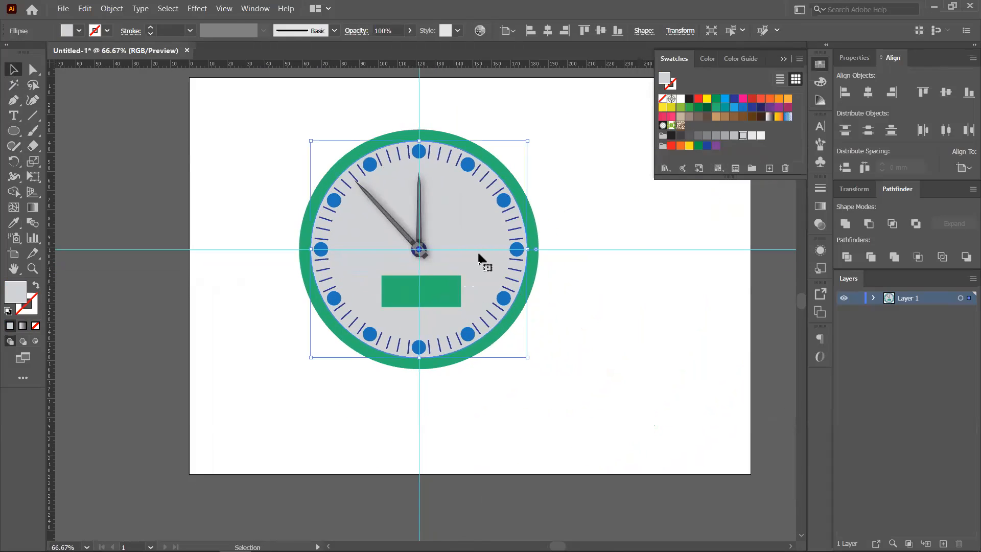
pyautogui.click(404, 295)
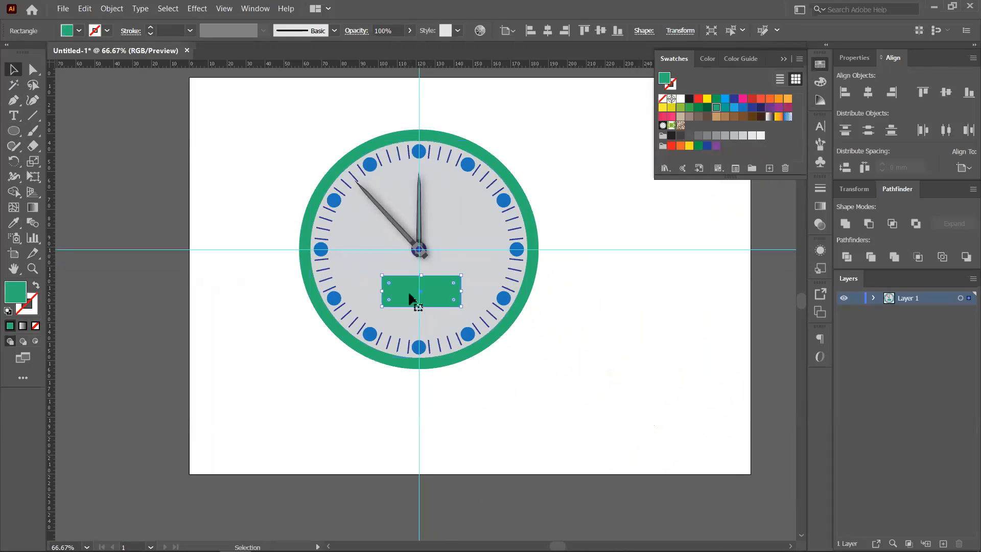
pyautogui.scroll(-1, 449, 329)
pyautogui.scroll(1, 492, 332)
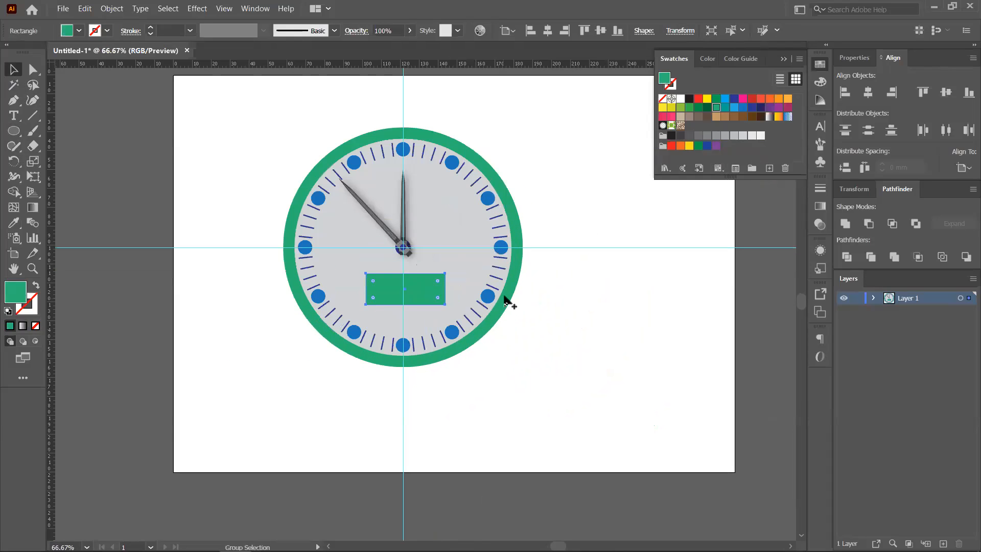
pyautogui.scroll(1, 355, 345)
pyautogui.click(389, 360)
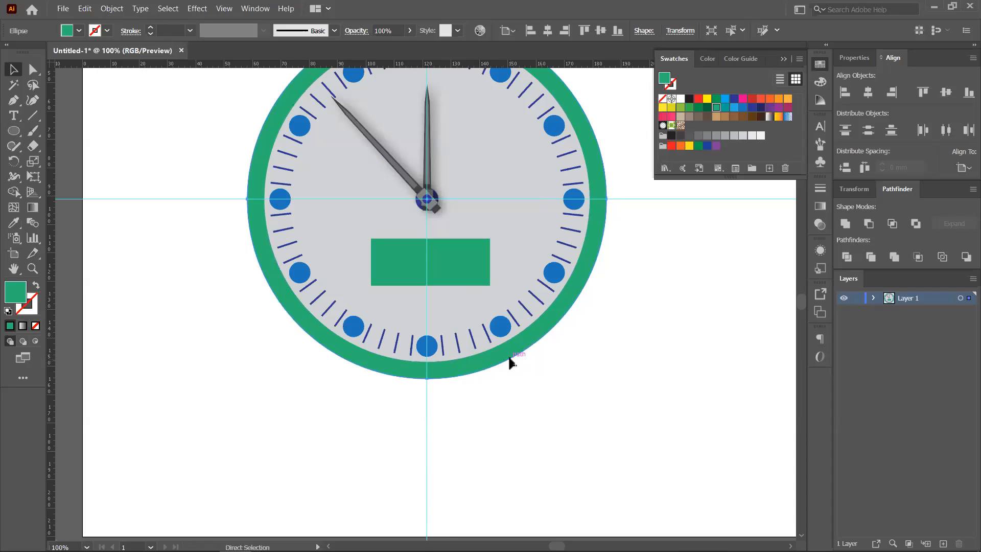
# - Shrink the circle to just inside the rim and fill it dark green
pyautogui.moveTo(607, 377); pyautogui.dragTo(596, 366)
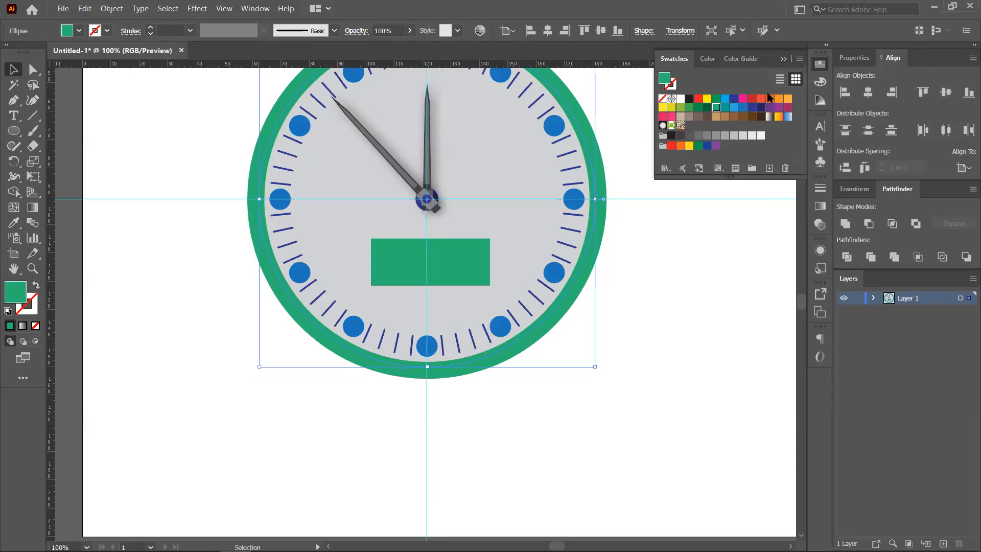
pyautogui.click(709, 108)
pyautogui.click(692, 276)
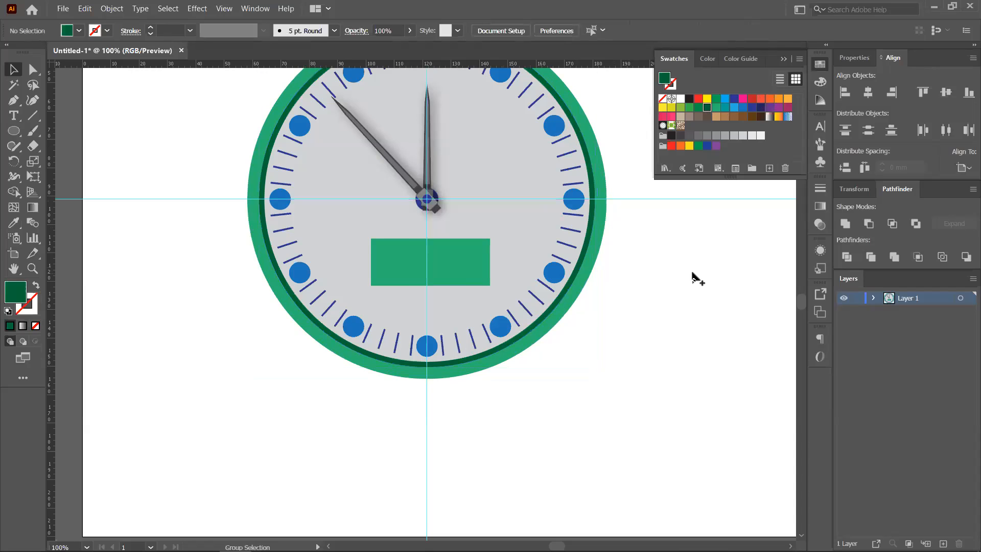
pyautogui.scroll(-1, 694, 292)
pyautogui.moveTo(694, 298); pyautogui.dragTo(470, 291)
pyautogui.scroll(-2, 600, 309)
# - Group all the clock parts with Ctrl+G and move the group right and down
pyautogui.moveTo(328, 163); pyautogui.dragTo(471, 351)
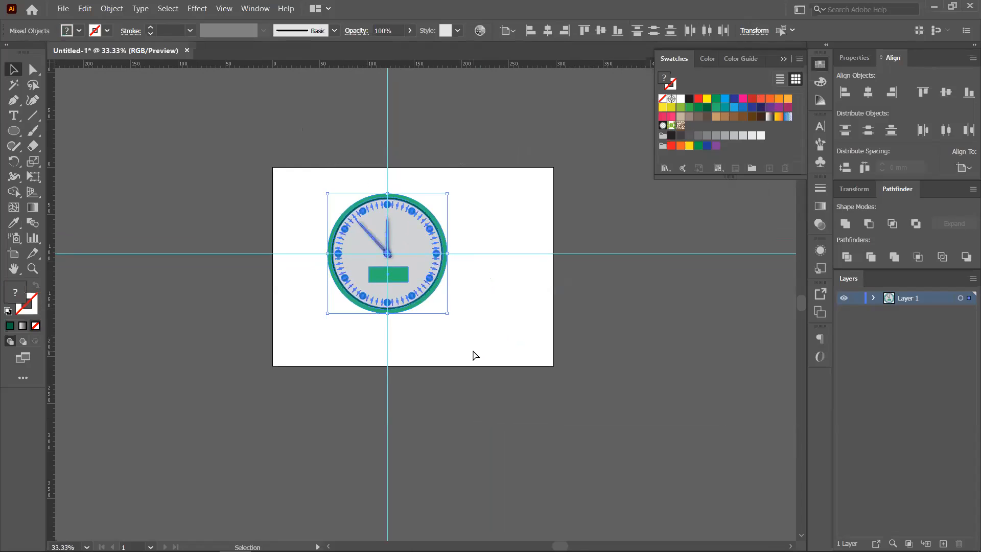
pyautogui.hotkey('ctrl', 'g')
pyautogui.moveTo(422, 284); pyautogui.dragTo(487, 320)
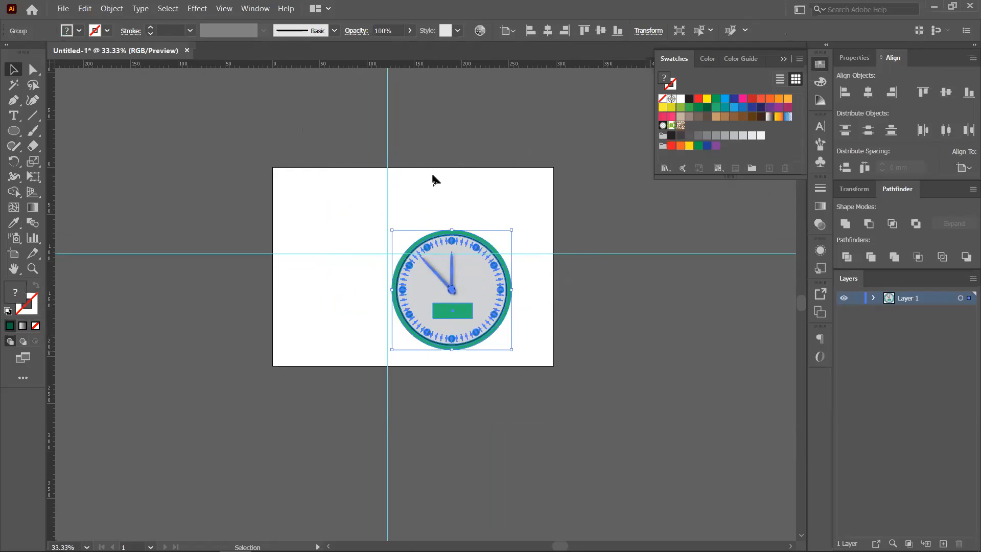
pyautogui.rightClick(385, 170)
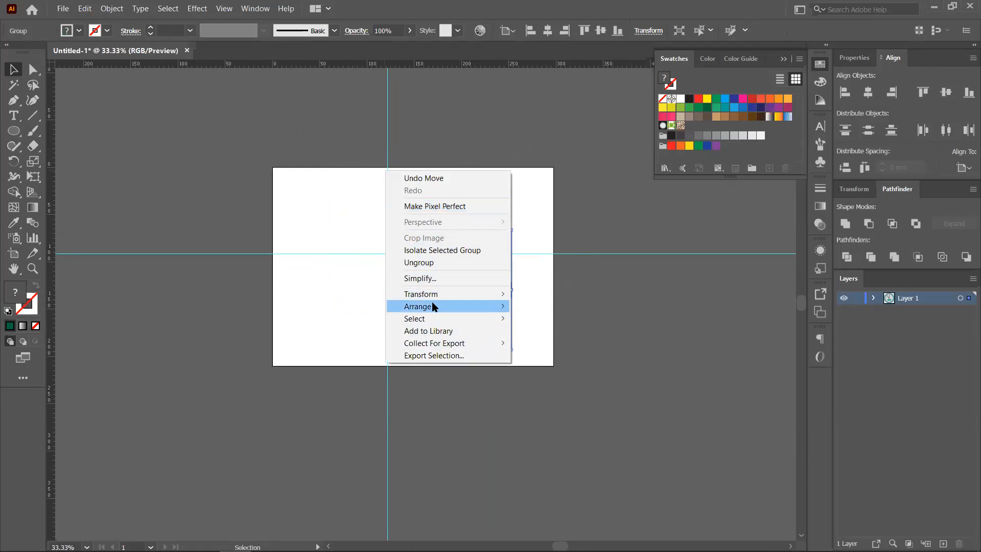
pyautogui.click(375, 251)
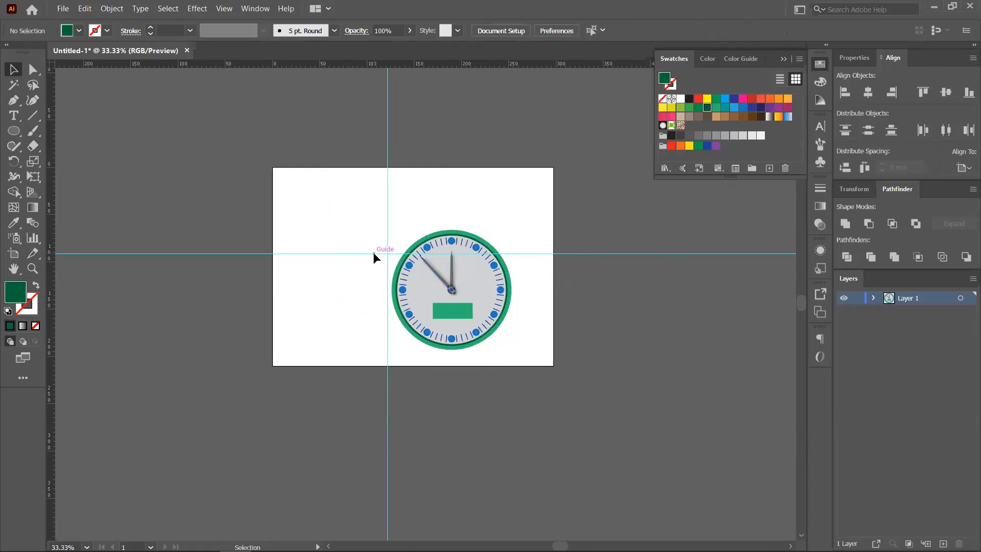
# - Hide the guides and move the clock up and left toward the artboard centre
pyautogui.rightClick(374, 253)
pyautogui.click(414, 362)
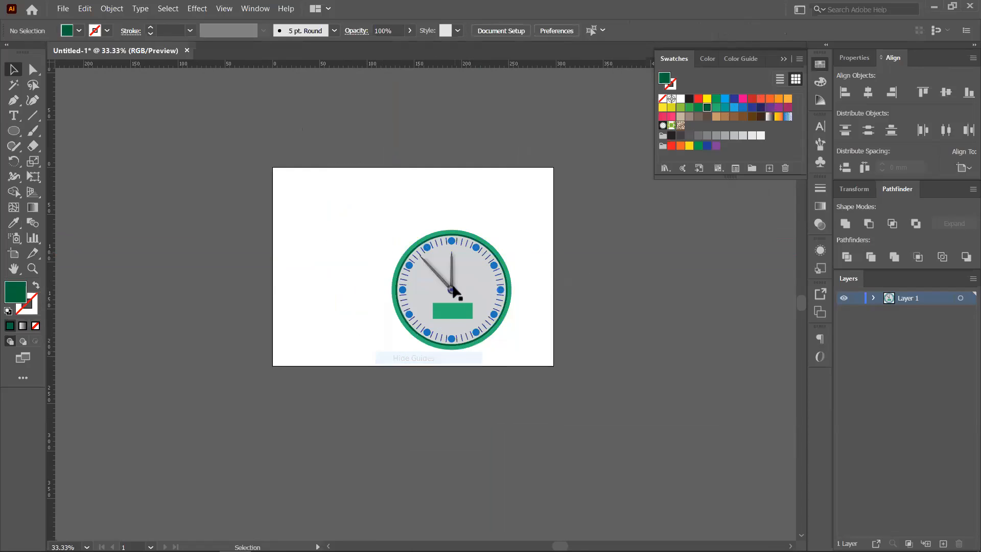
pyautogui.moveTo(458, 290); pyautogui.dragTo(412, 263)
pyautogui.scroll(3, 452, 267)
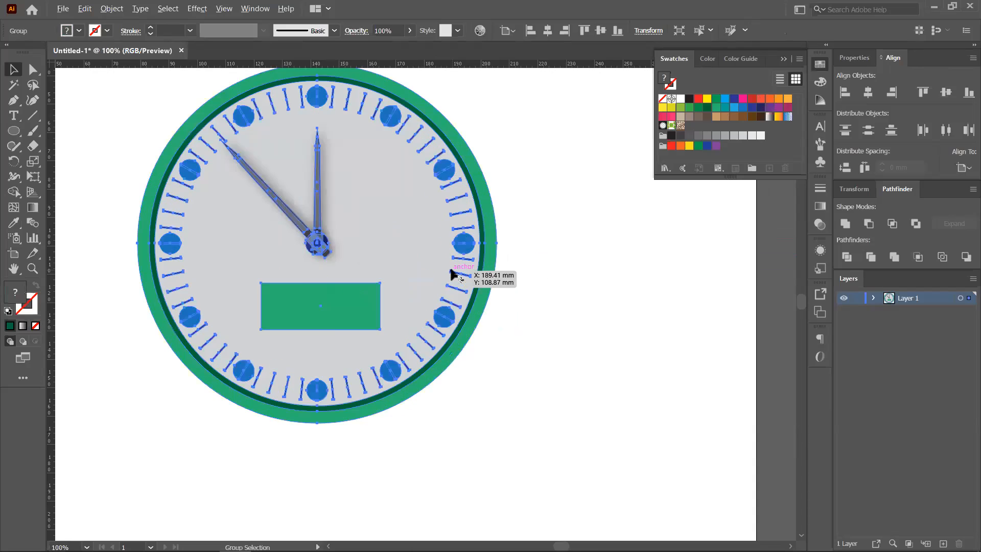
pyautogui.scroll(-1, 451, 267)
pyautogui.click(543, 270)
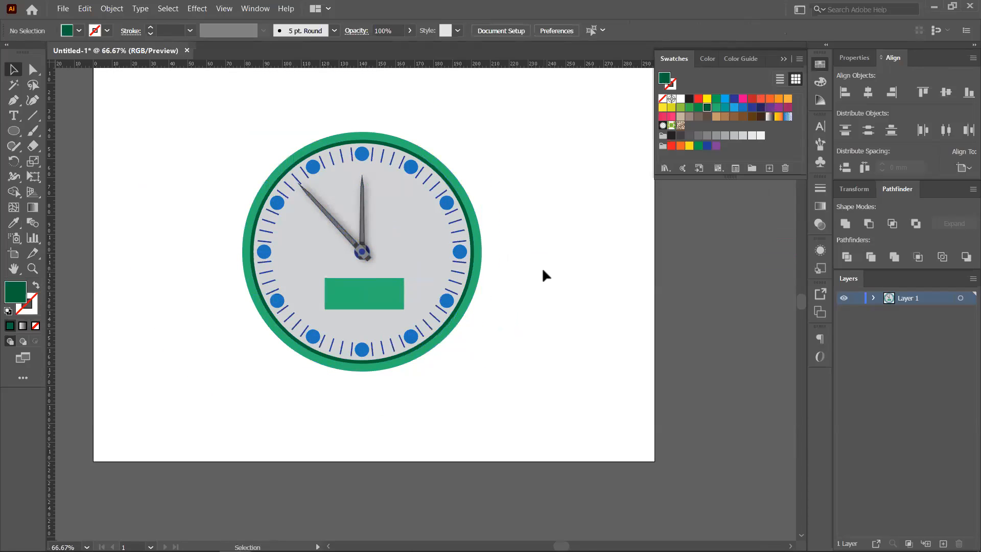
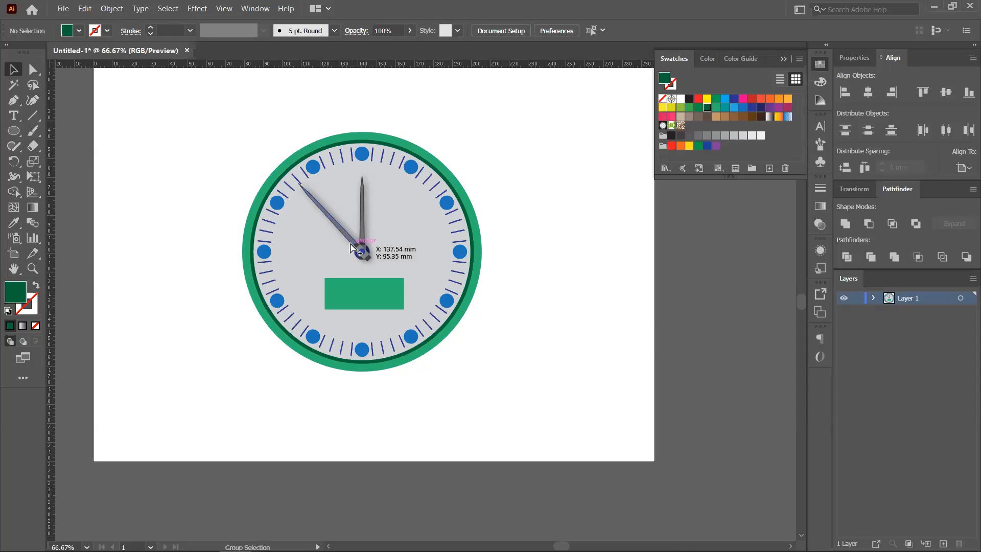
# - Draw a vertical line right of the clock, then undo it
pyautogui.scroll(2, 353, 250)
pyautogui.hscroll(1, 403, 256)
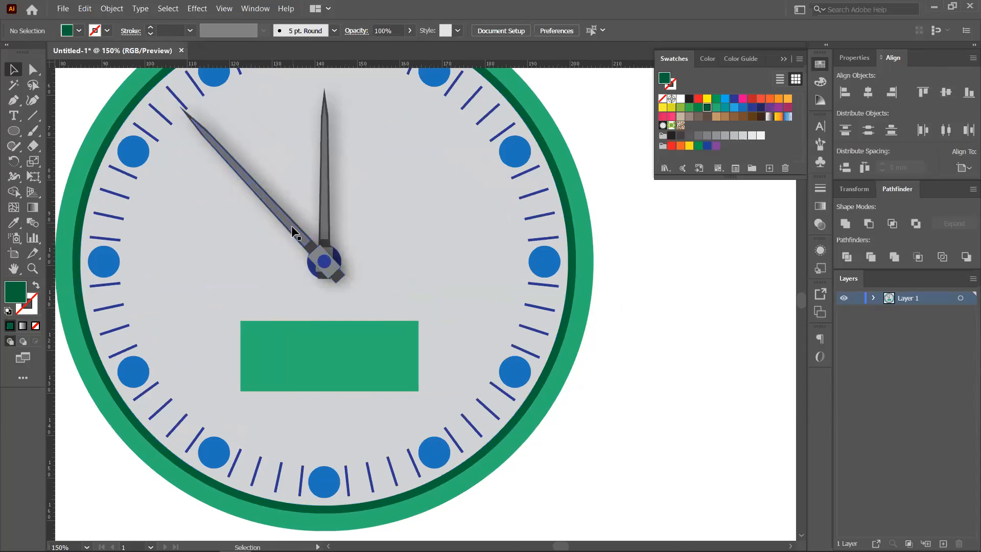
pyautogui.hscroll(1, 357, 193)
pyautogui.scroll(-1, 357, 193)
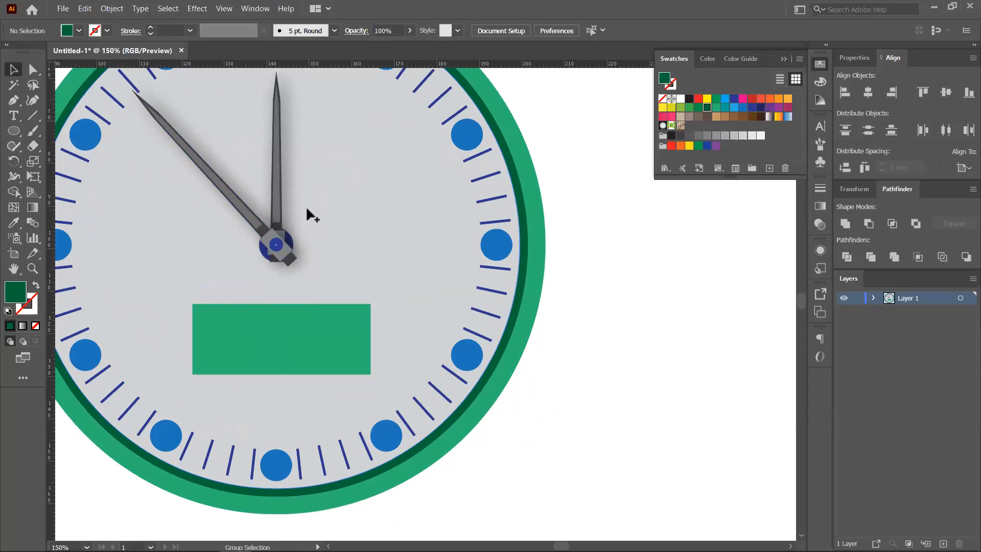
pyautogui.scroll(-1, 306, 206)
pyautogui.click(32, 115)
pyautogui.moveTo(507, 217); pyautogui.dragTo(521, 465)
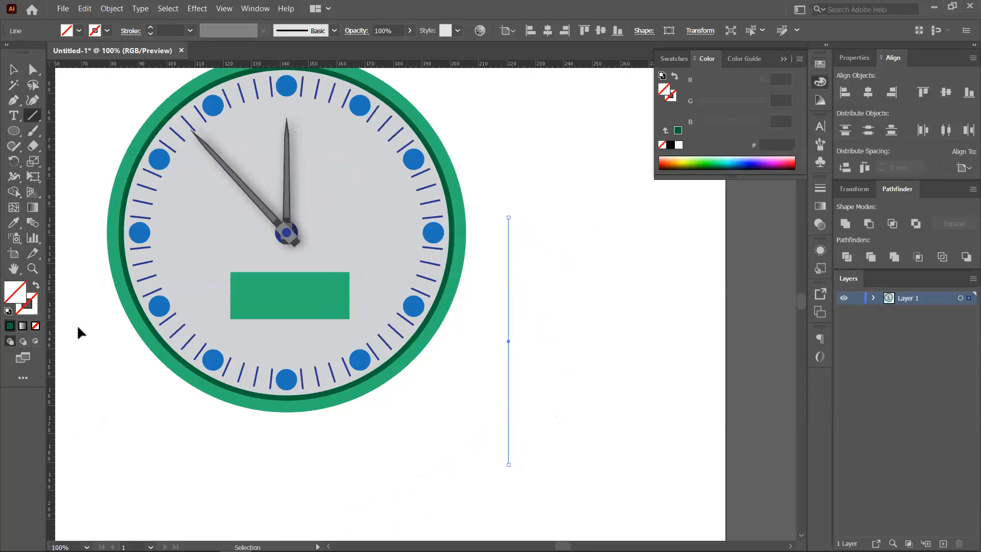
pyautogui.hotkey('ctrl', 'z')
# - Pick dark grey from Swatches, swap fill and stroke, and deselect
pyautogui.click(674, 59)
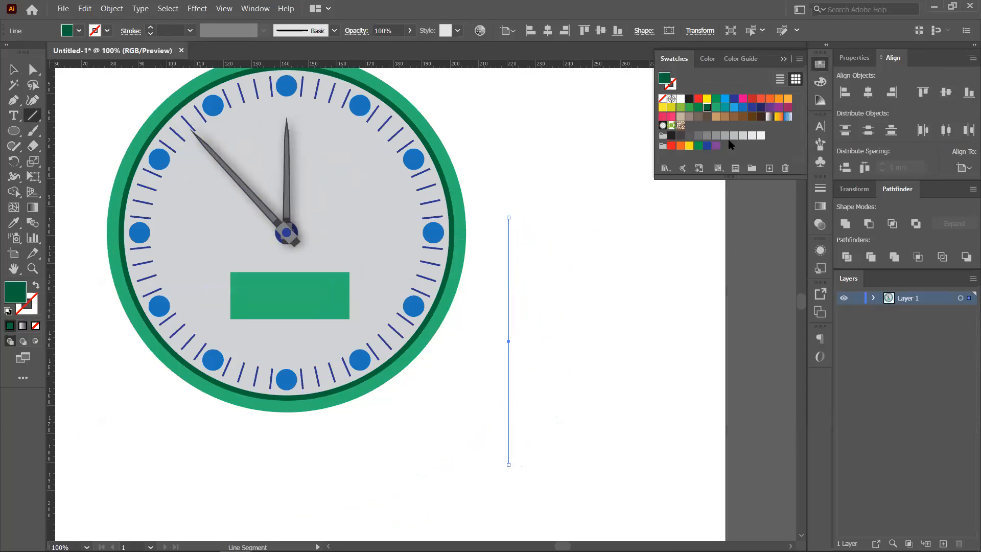
pyautogui.click(681, 137)
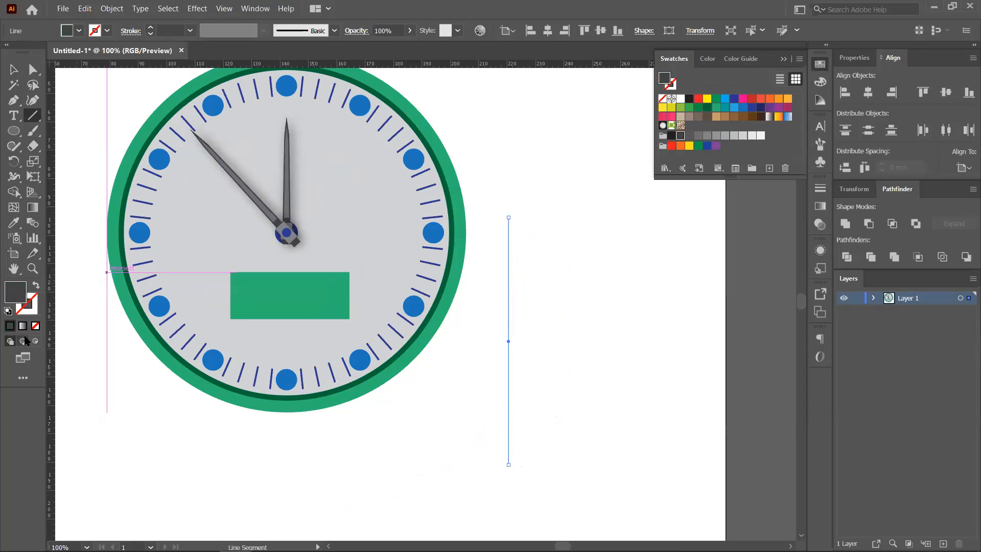
pyautogui.click(36, 285)
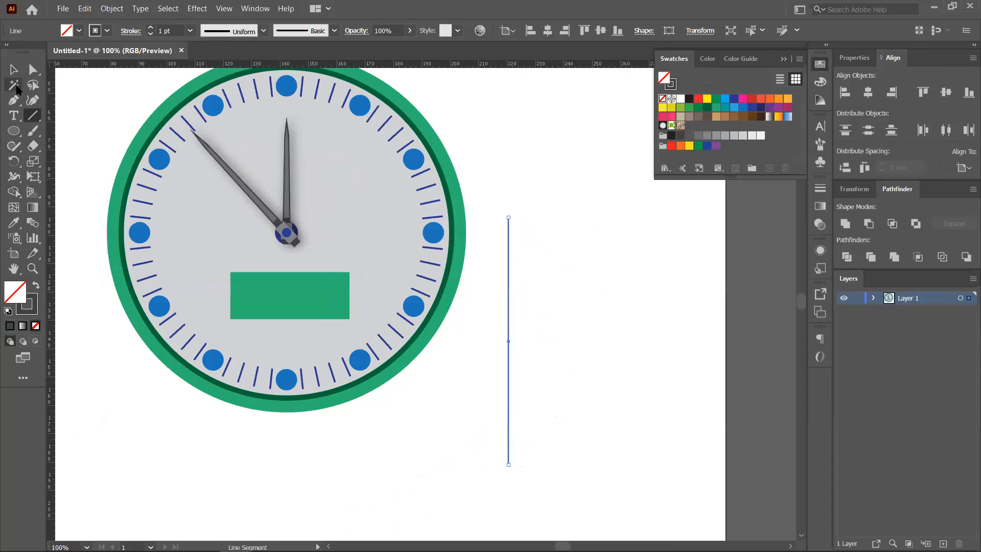
pyautogui.press('v')
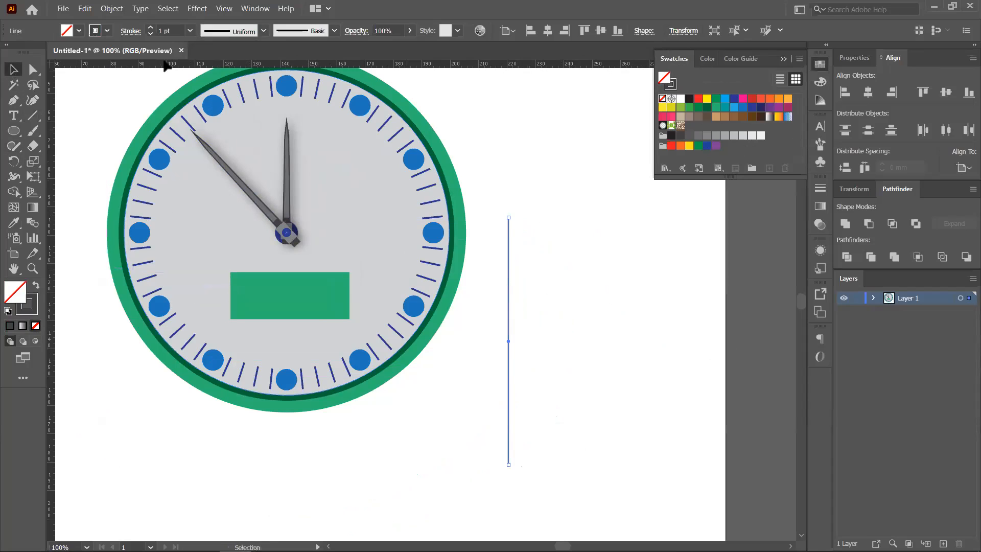
pyautogui.click(593, 318)
# - Draw a thin vertical rectangle beside the clock and fill it dark grey
pyautogui.click(14, 131)
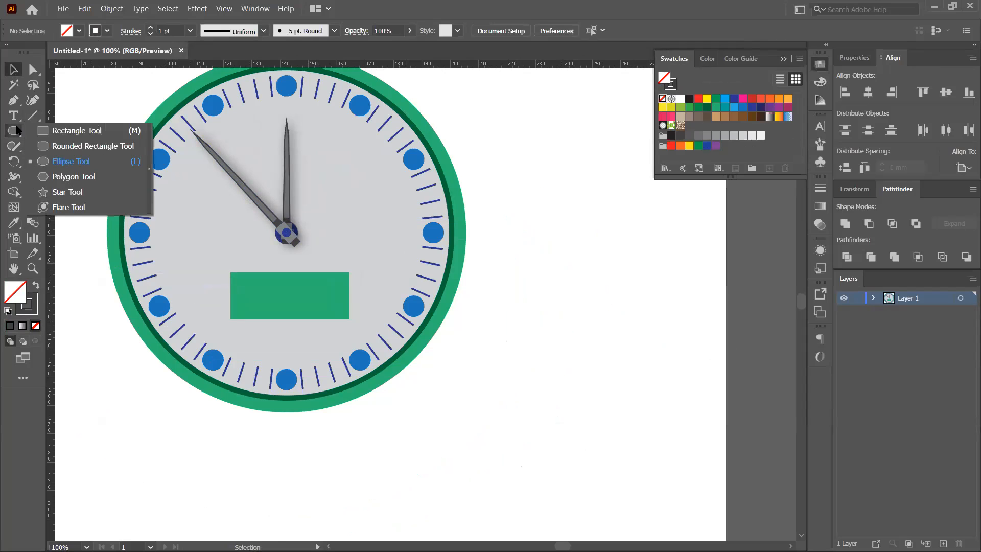
pyautogui.click(58, 129)
pyautogui.moveTo(543, 194); pyautogui.dragTo(546, 447)
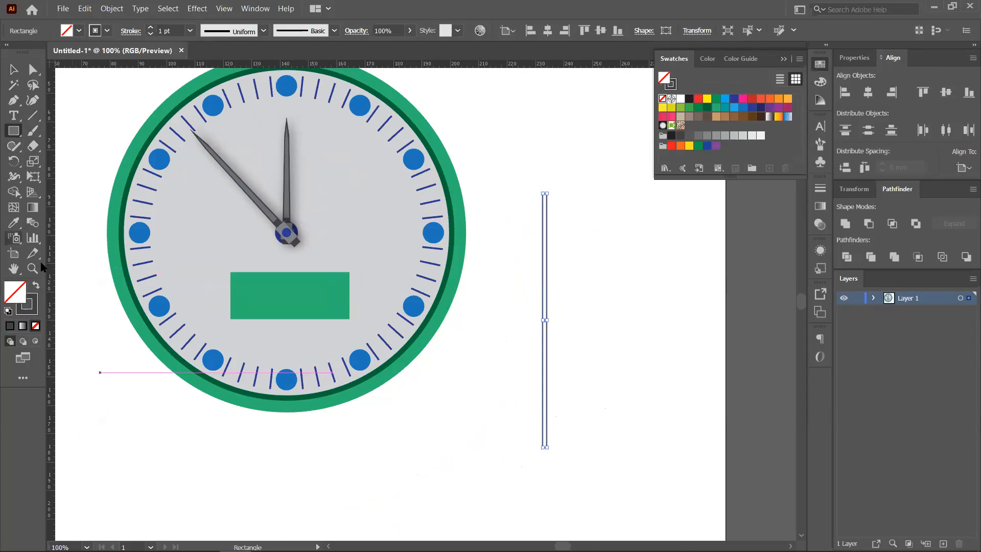
pyautogui.click(35, 285)
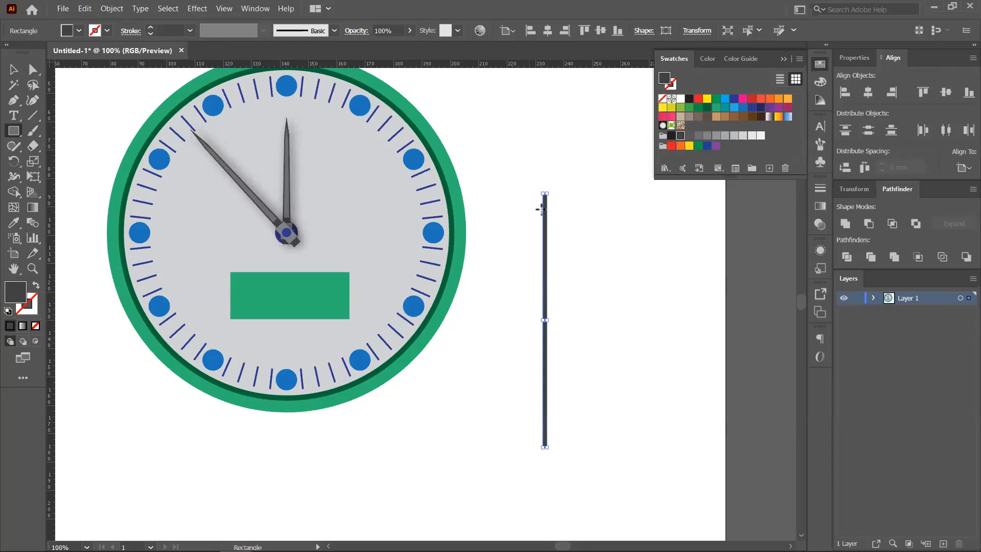
pyautogui.scroll(5, 546, 194)
pyautogui.scroll(6, 528, 220)
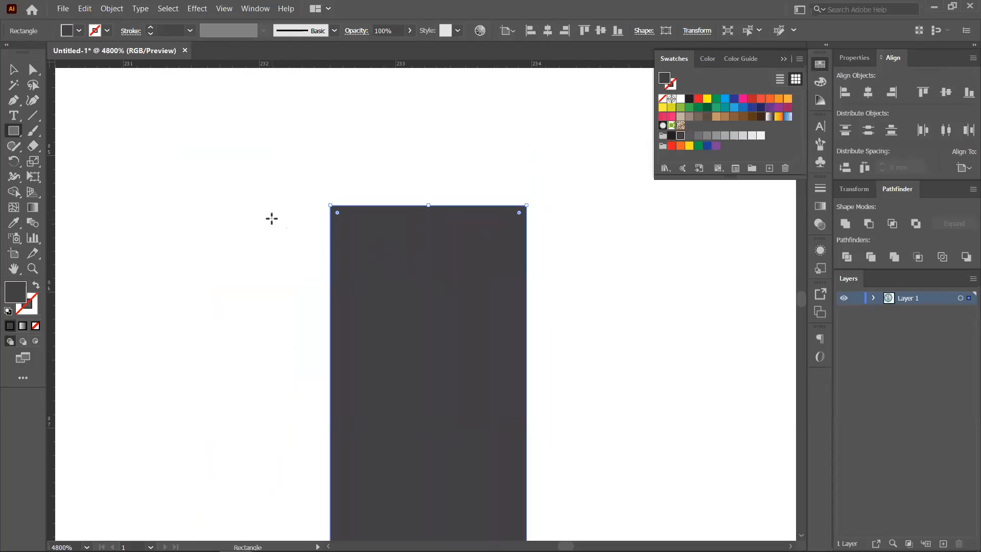
pyautogui.scroll(-10, 272, 219)
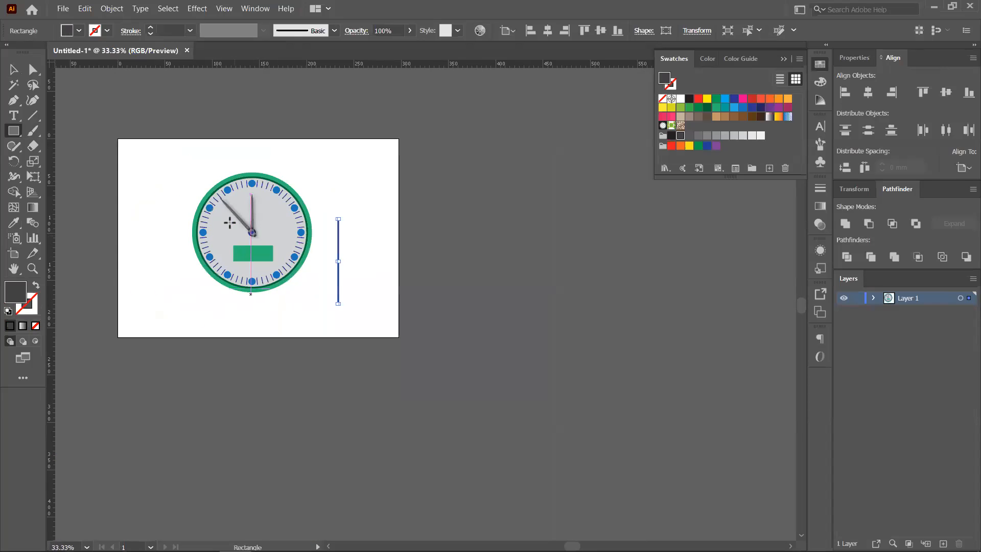
pyautogui.scroll(3, 196, 230)
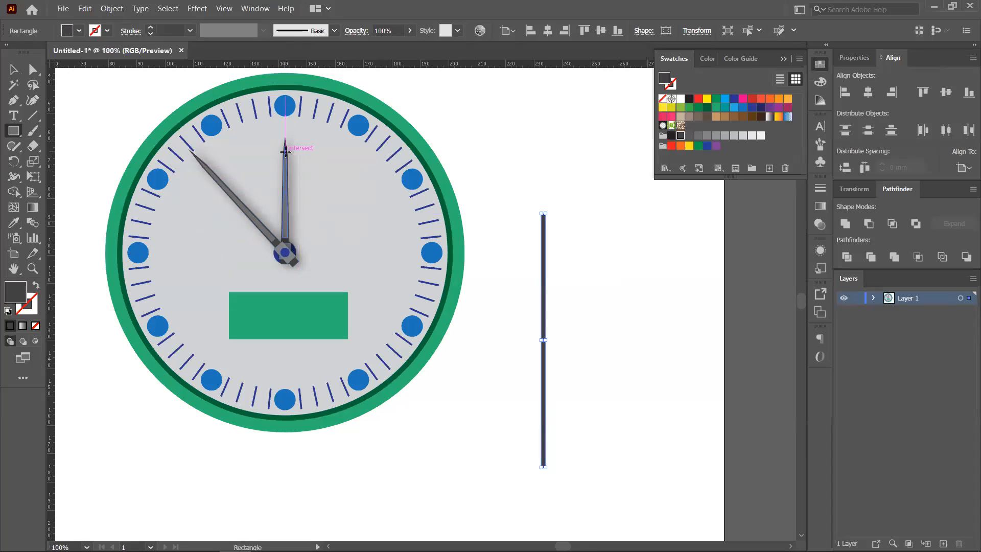
pyautogui.scroll(4, 284, 149)
# - Cancel the rectangle size dialog, then select the clock group and press Ctrl+Shift+G
pyautogui.click(276, 176)
pyautogui.click(604, 261)
pyautogui.press('v')
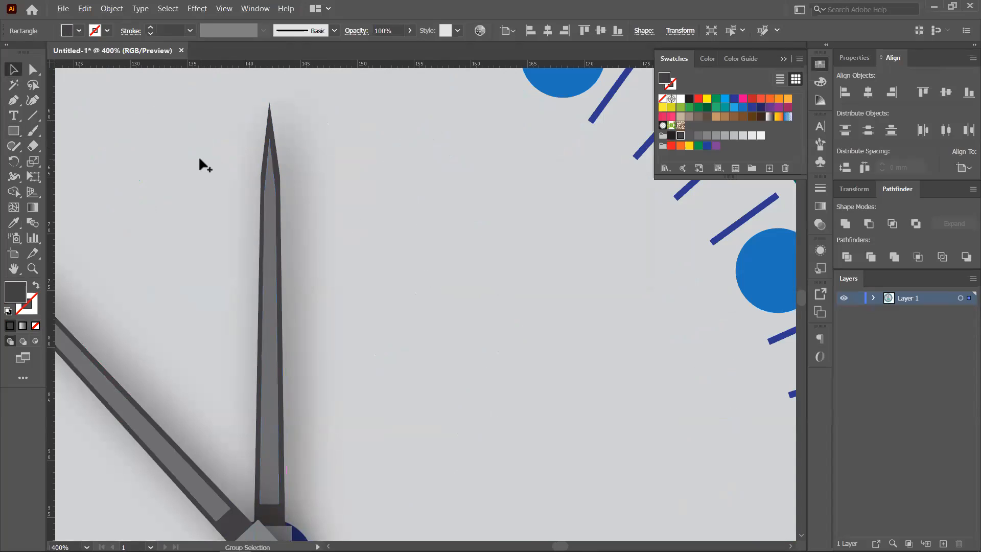
pyautogui.scroll(-2, 198, 156)
pyautogui.click(232, 251)
pyautogui.hotkey('ctrl', 'shift', 'g')
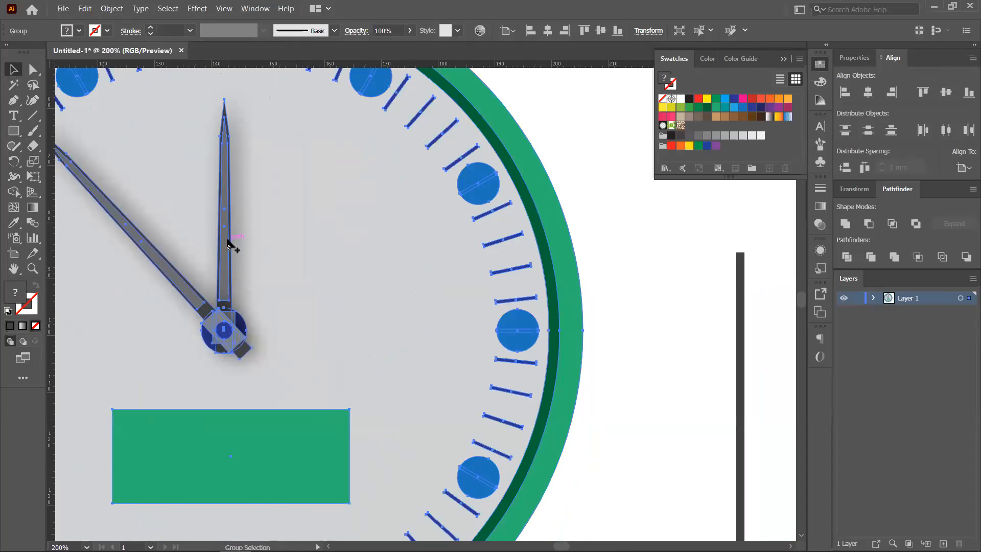
# - Ungroup the clock and select the upright hand on its own
pyautogui.scroll(-3, 228, 243)
pyautogui.rightClick(226, 239)
pyautogui.click(273, 331)
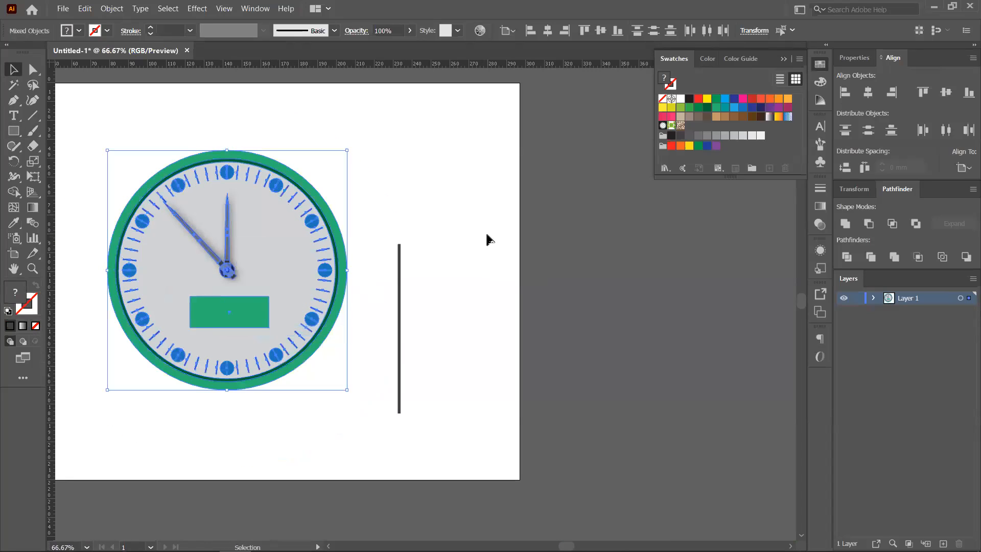
pyautogui.click(486, 237)
pyautogui.click(225, 242)
# - Widen the upright hand to 5.06 mm and lengthen it slightly upward
pyautogui.scroll(4, 228, 243)
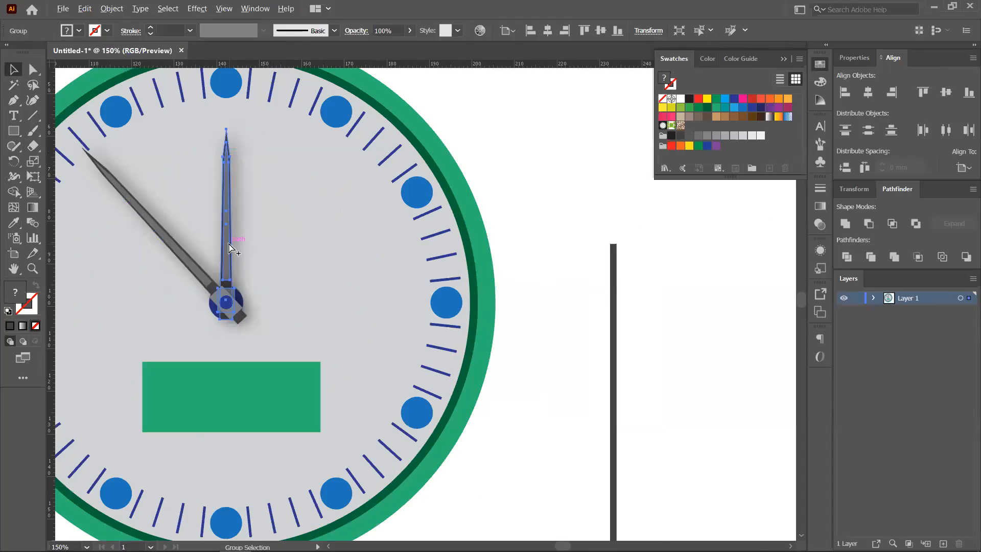
pyautogui.moveTo(232, 221); pyautogui.dragTo(240, 221)
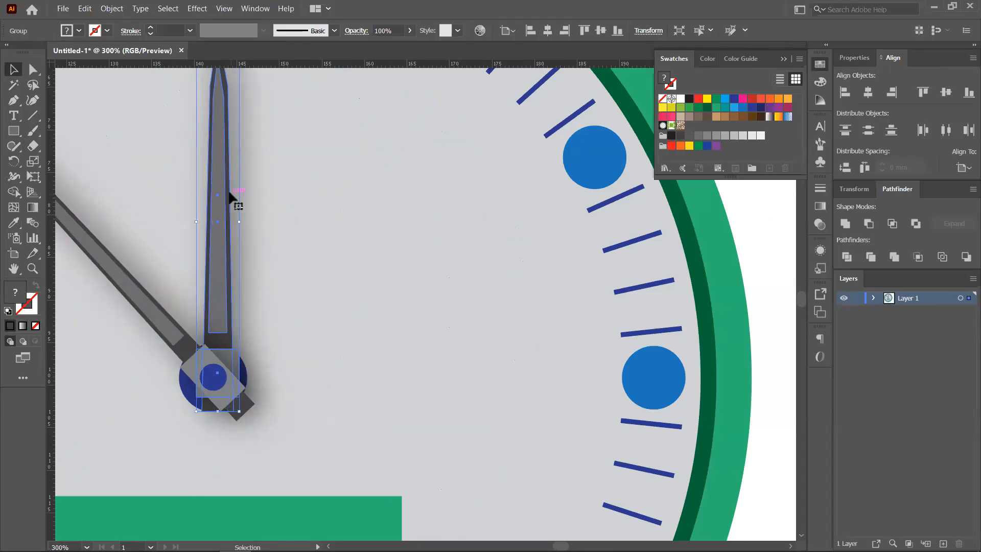
pyautogui.scroll(3, 237, 287)
pyautogui.moveTo(229, 129); pyautogui.dragTo(229, 125)
pyautogui.moveTo(324, 246); pyautogui.dragTo(406, 221)
pyautogui.scroll(2, 313, 320)
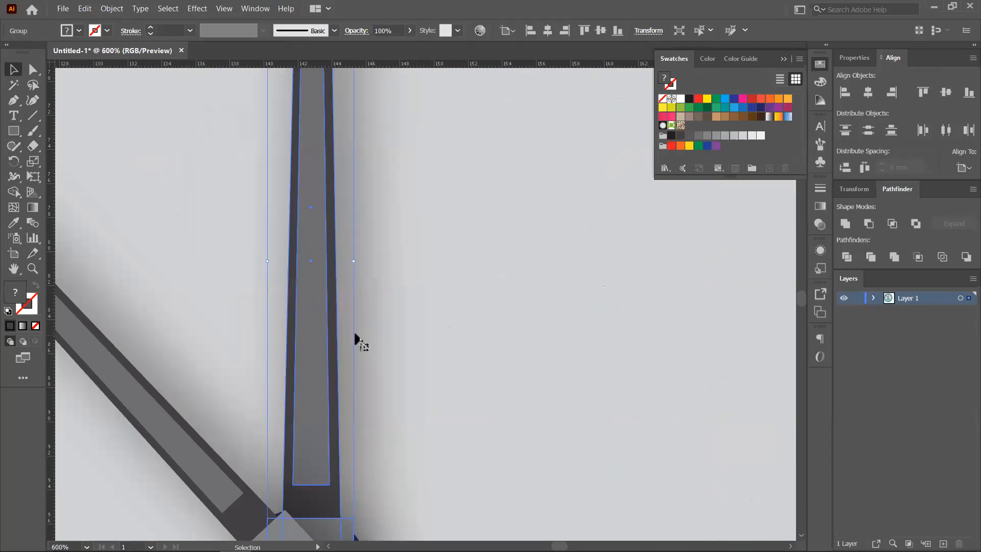
pyautogui.scroll(-1, 342, 328)
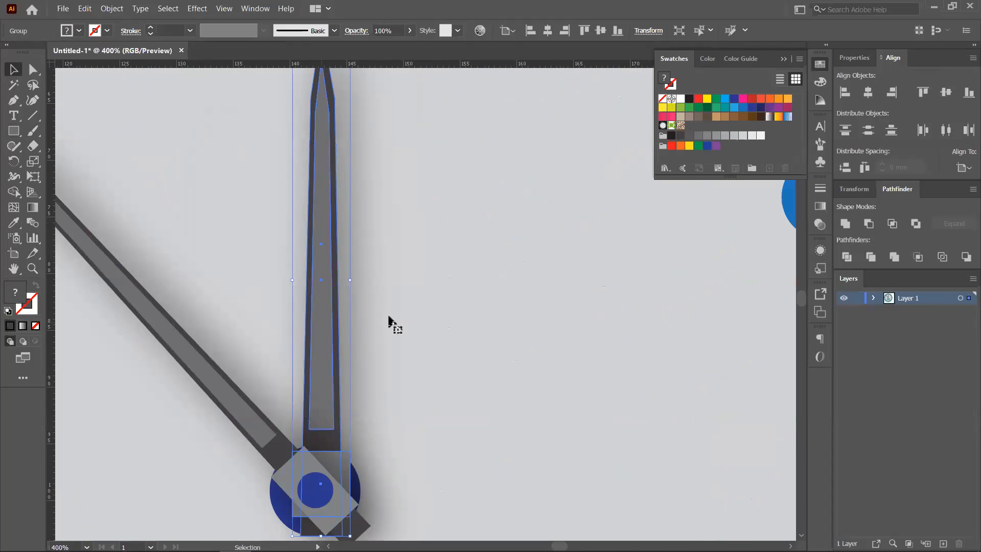
# - Recolour the hand's inner strip green inside its group, then exit isolation mode
pyautogui.doubleClick(322, 328)
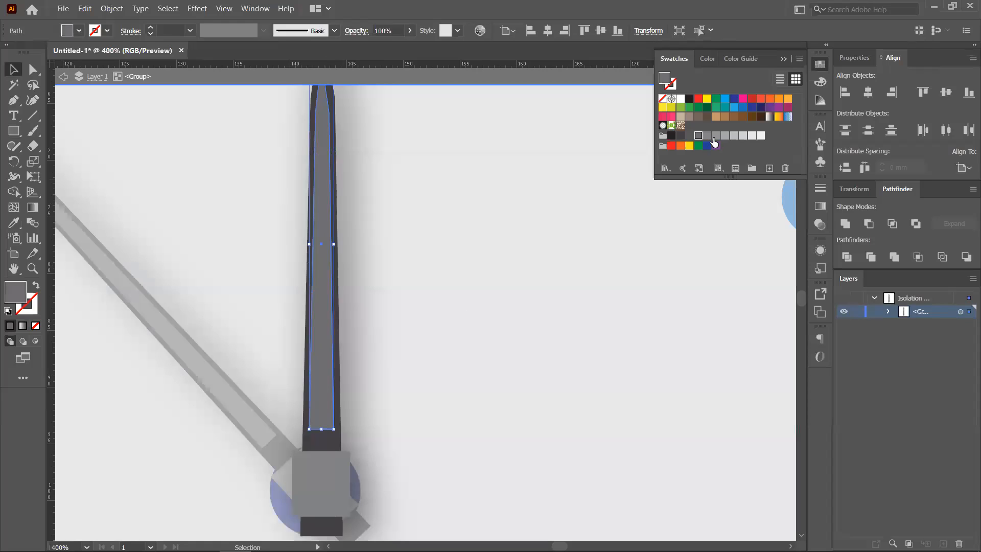
pyautogui.click(716, 107)
pyautogui.click(507, 232)
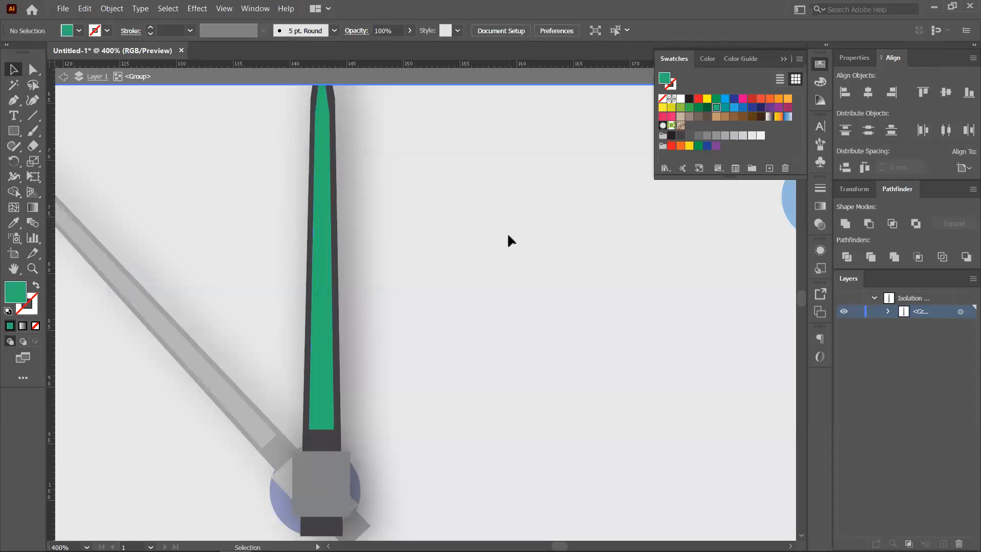
pyautogui.hscroll(-2, 429, 348)
pyautogui.scroll(-3, 430, 345)
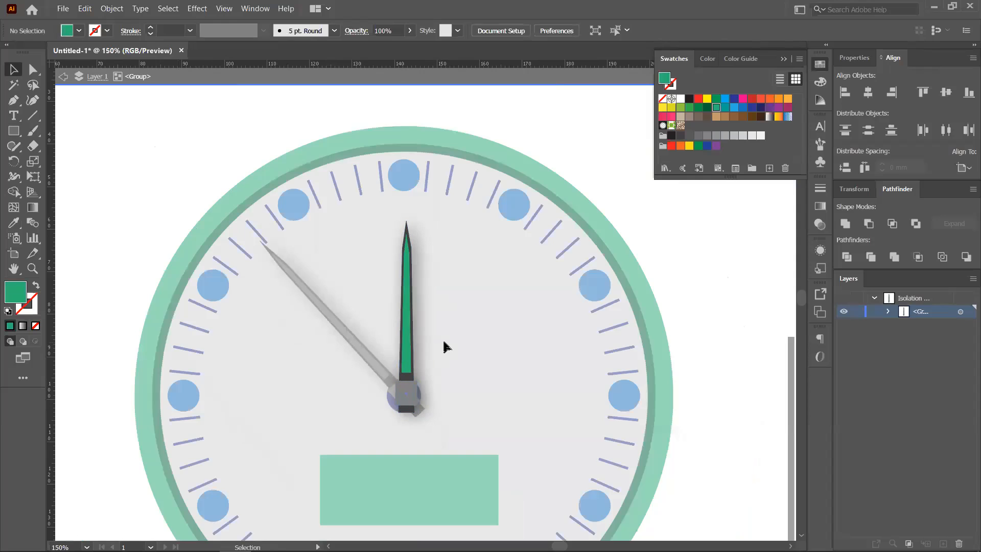
pyautogui.press('Escape')
pyautogui.scroll(1, 442, 339)
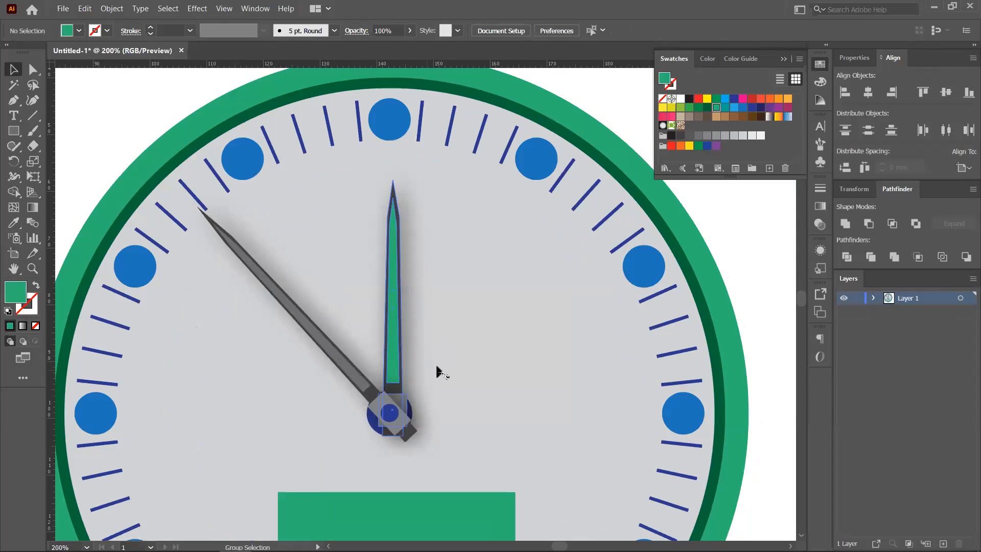
# - Move the dark vertical bar back to the right of the clock
pyautogui.click(313, 333)
pyautogui.click(467, 330)
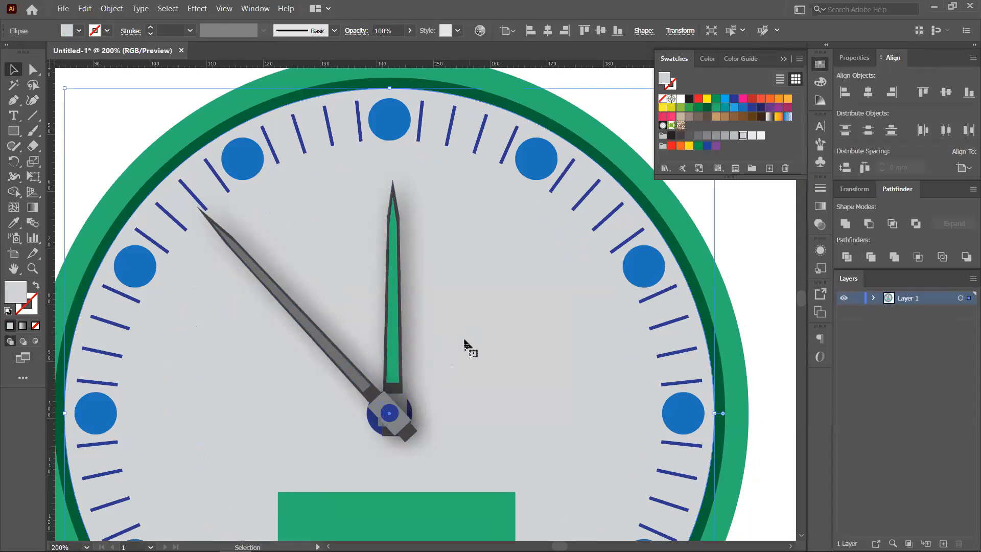
pyautogui.scroll(2, 442, 360)
pyautogui.scroll(-4, 443, 360)
pyautogui.moveTo(448, 338); pyautogui.dragTo(385, 286)
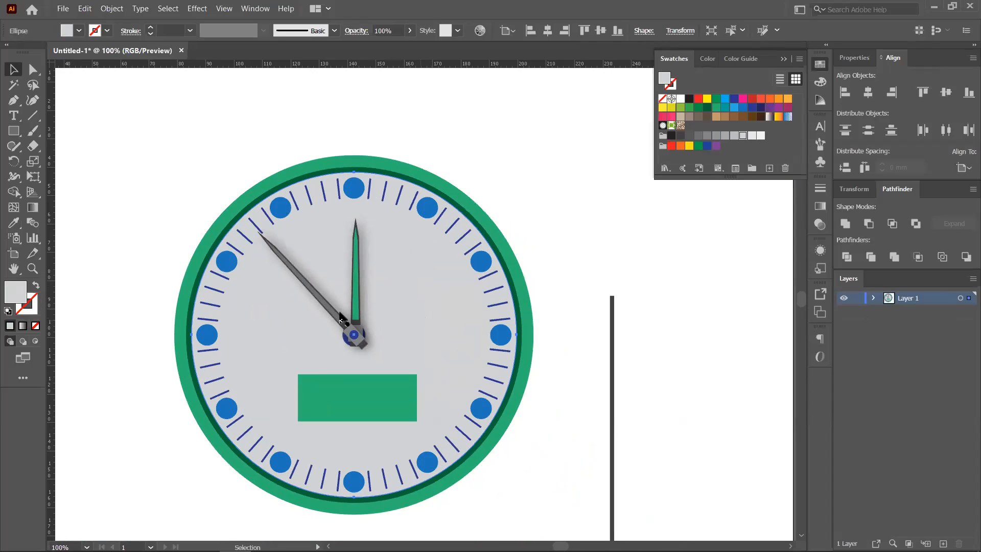
pyautogui.moveTo(613, 390); pyautogui.dragTo(597, 293)
pyautogui.moveTo(599, 335); pyautogui.dragTo(496, 331)
pyautogui.scroll(4, 507, 240)
pyautogui.moveTo(513, 223); pyautogui.dragTo(518, 341)
pyautogui.scroll(2, 501, 277)
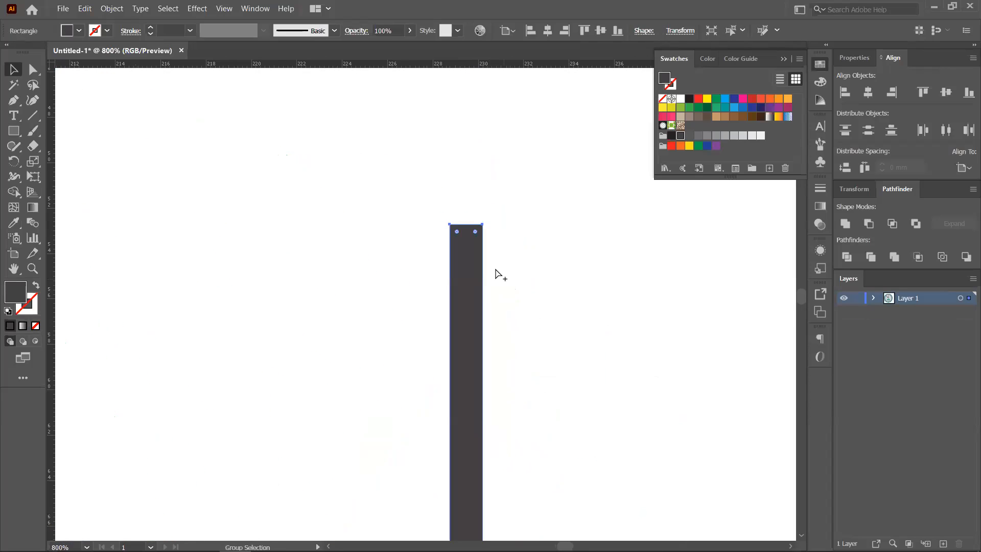
# - Add an anchor at the bar's top centre and pull it up into a point
pyautogui.click(14, 100)
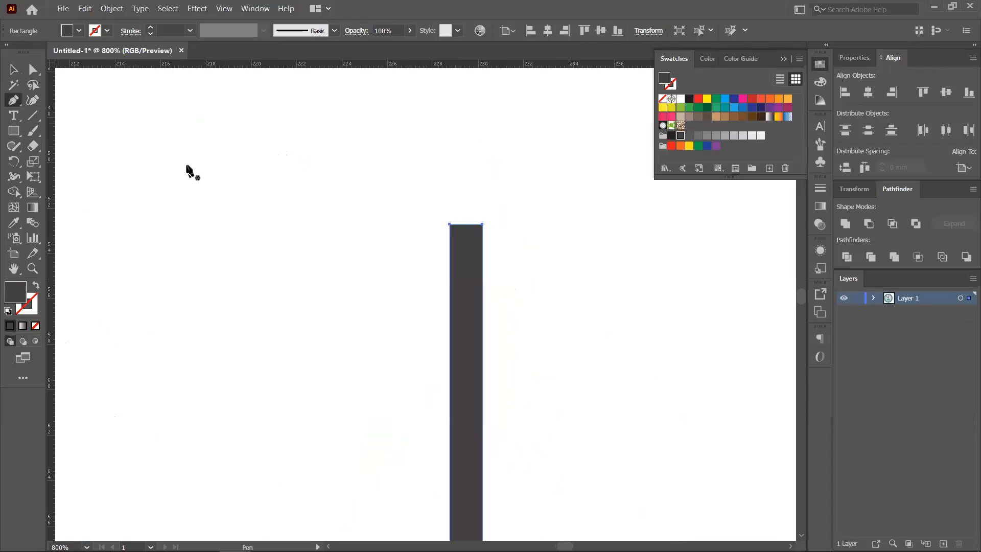
pyautogui.click(465, 224)
pyautogui.press('a')
pyautogui.moveTo(466, 224); pyautogui.dragTo(467, 83)
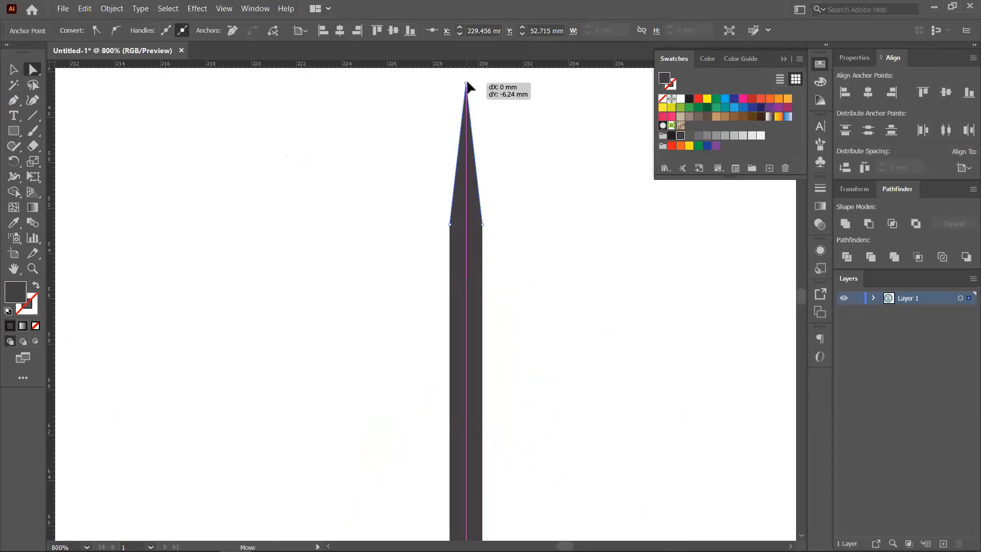
pyautogui.scroll(-10, 486, 221)
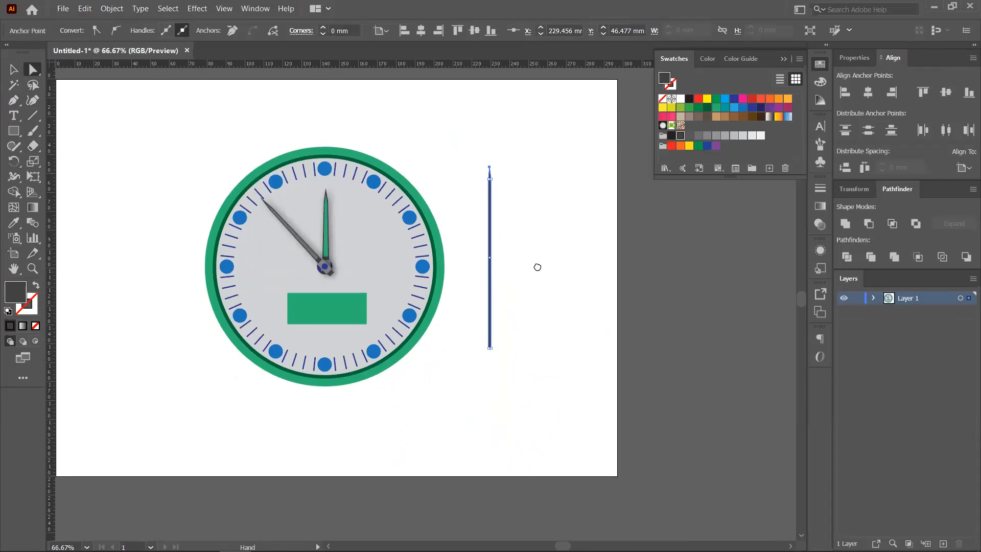
# - Reposition the pointed rod beside the clock and shorten it from the bottom
pyautogui.click(14, 70)
pyautogui.scroll(2, 540, 294)
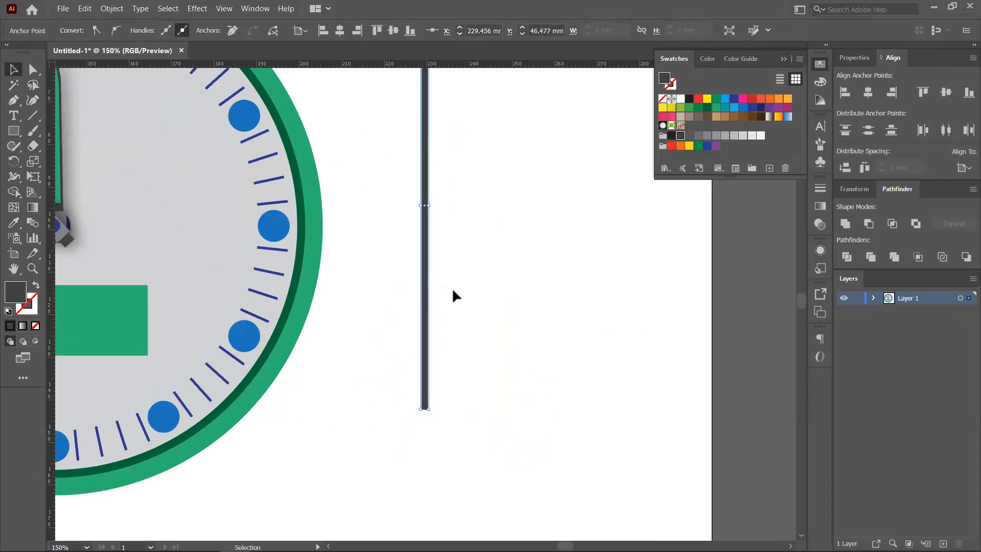
pyautogui.scroll(-2, 434, 312)
pyautogui.moveTo(433, 317); pyautogui.dragTo(452, 296)
pyautogui.moveTo(452, 334); pyautogui.dragTo(451, 284)
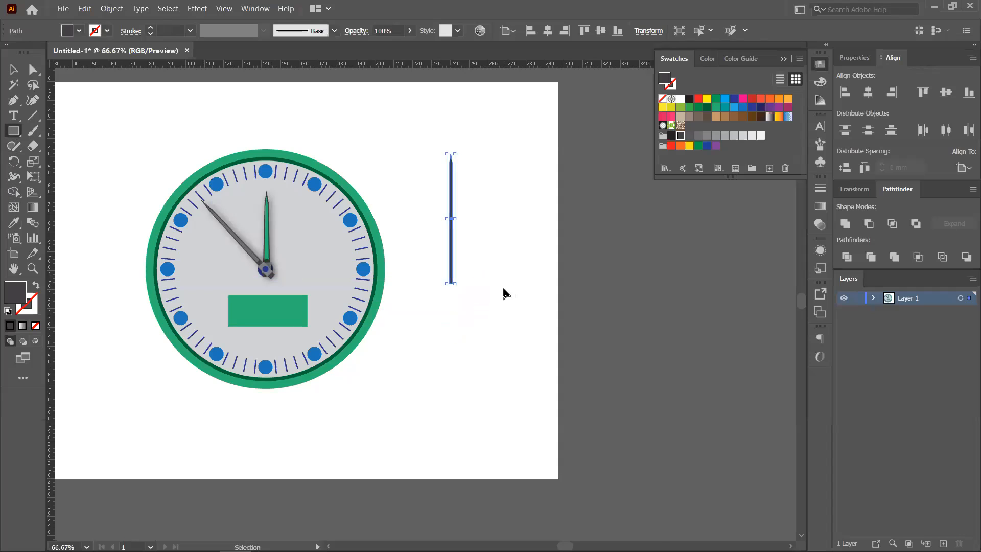
pyautogui.scroll(3, 503, 292)
# - Draw a small rectangle over the rod's lower part
pyautogui.press('m')
pyautogui.moveTo(336, 212); pyautogui.dragTo(382, 255)
pyautogui.click(13, 69)
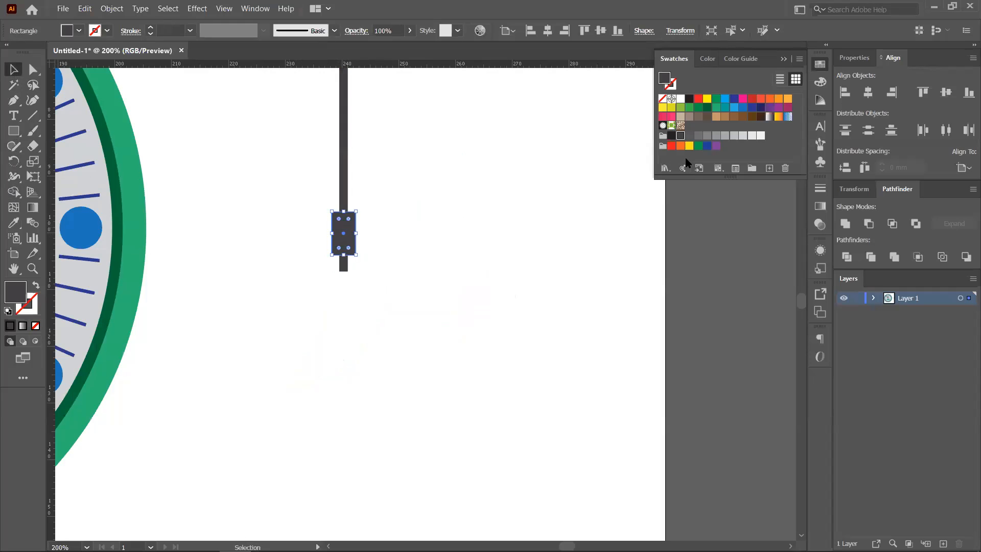
# - Fill the small rectangle light grey
pyautogui.click(723, 137)
pyautogui.click(432, 251)
pyautogui.moveTo(423, 258); pyautogui.dragTo(570, 312)
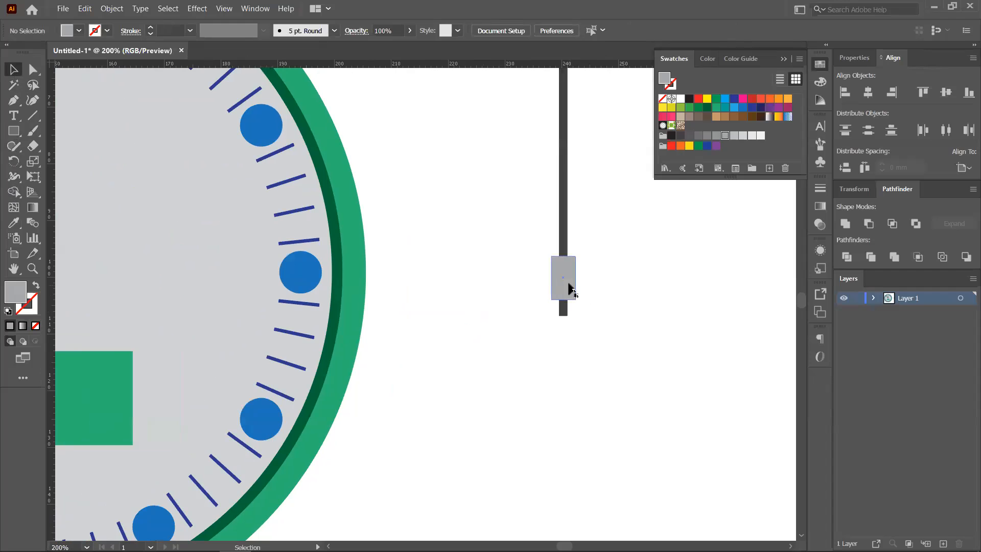
pyautogui.scroll(-3, 571, 288)
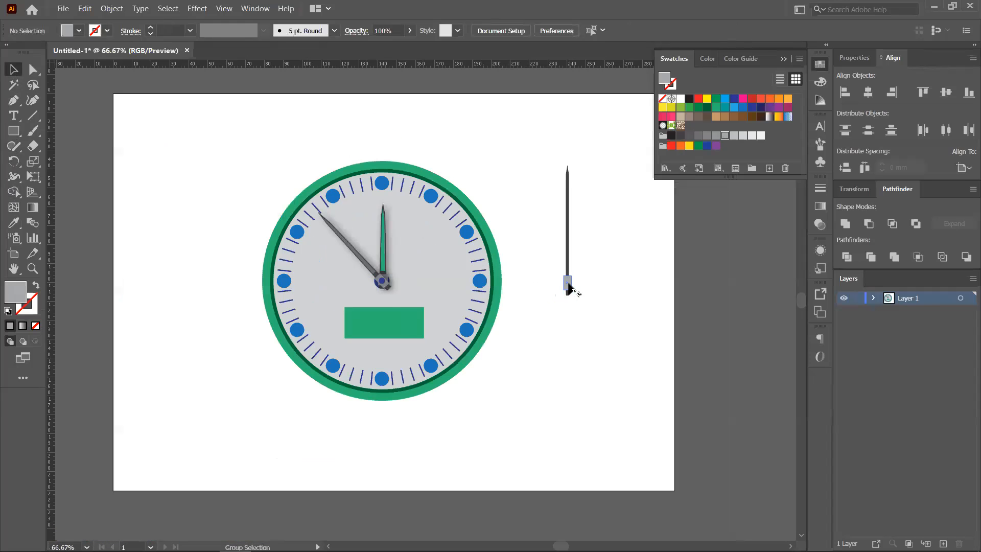
pyautogui.scroll(2, 383, 292)
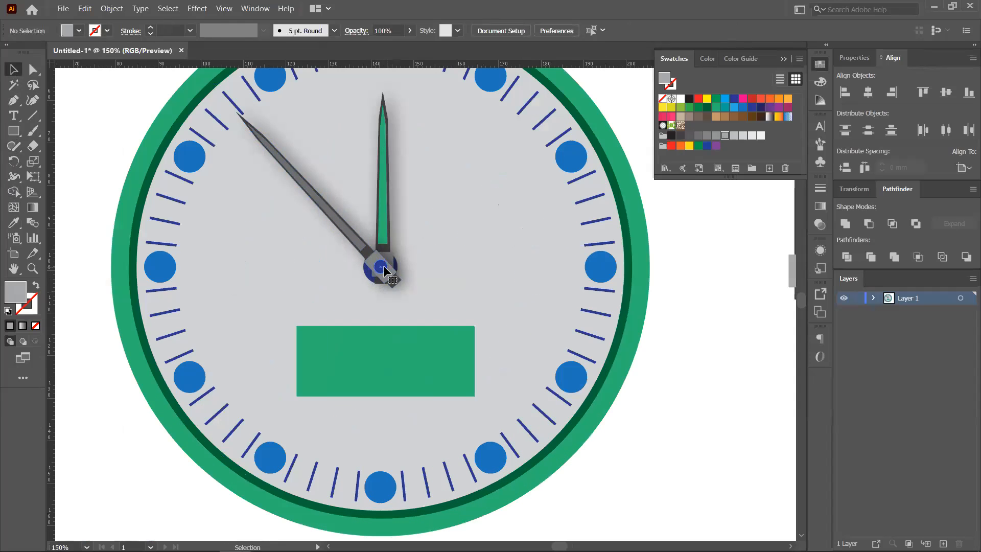
# - Rotate the rod and grey block to point lower right with the tail on the hub
pyautogui.click(383, 271)
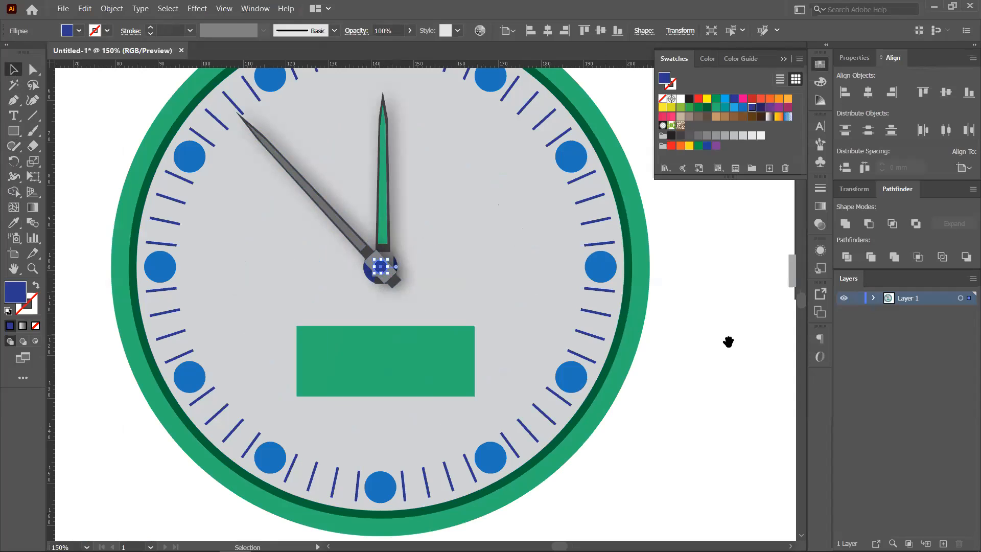
pyautogui.moveTo(728, 341); pyautogui.dragTo(634, 393)
pyautogui.moveTo(683, 295); pyautogui.dragTo(289, 319)
pyautogui.scroll(-2, 290, 320)
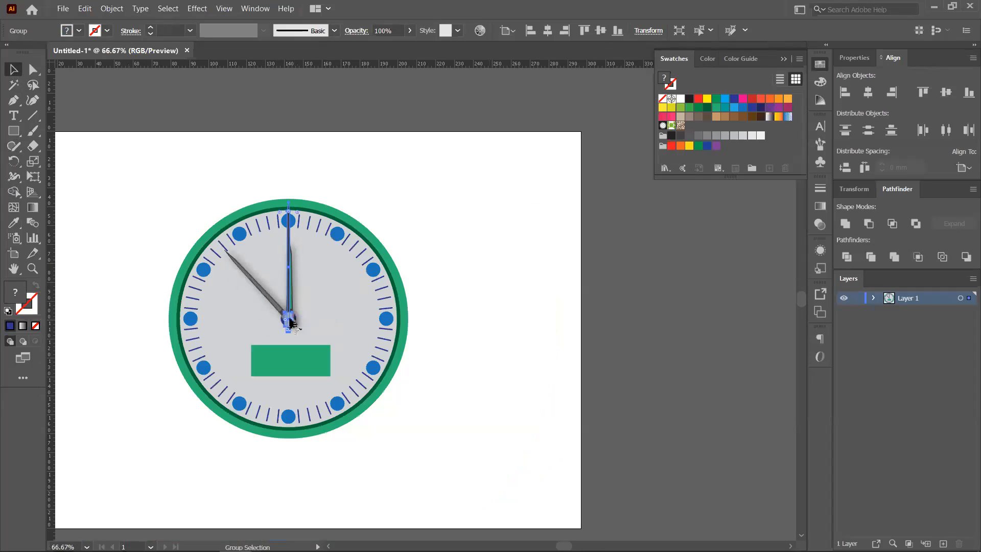
pyautogui.moveTo(306, 206); pyautogui.dragTo(390, 325)
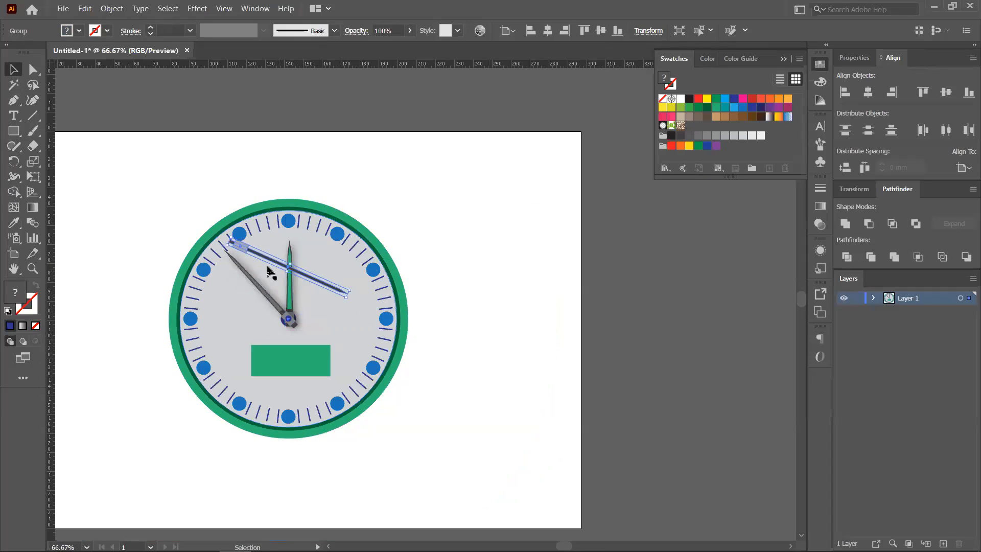
pyautogui.scroll(1, 268, 268)
pyautogui.moveTo(230, 241); pyautogui.dragTo(345, 337)
# - Bring the blue hub ellipse to front and line the second hand up with it
pyautogui.scroll(4, 298, 343)
pyautogui.click(289, 342)
pyautogui.hotkey('ctrl', 'shift', ']')
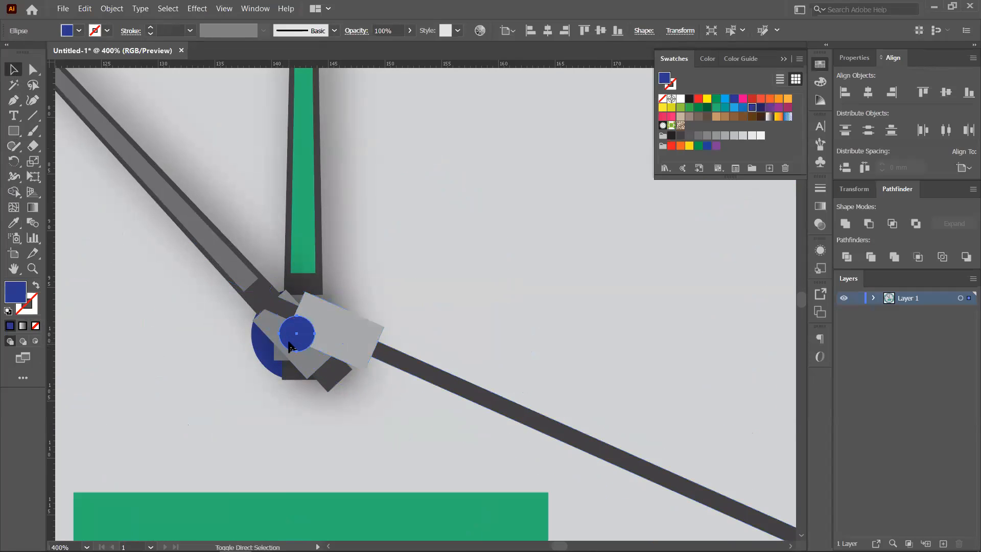
pyautogui.click(336, 332)
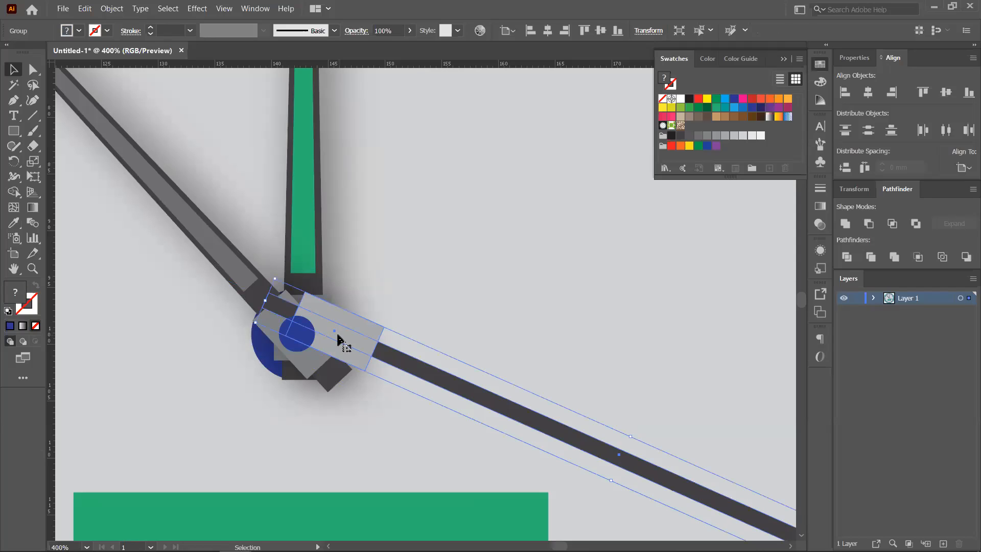
pyautogui.moveTo(327, 330); pyautogui.dragTo(297, 337)
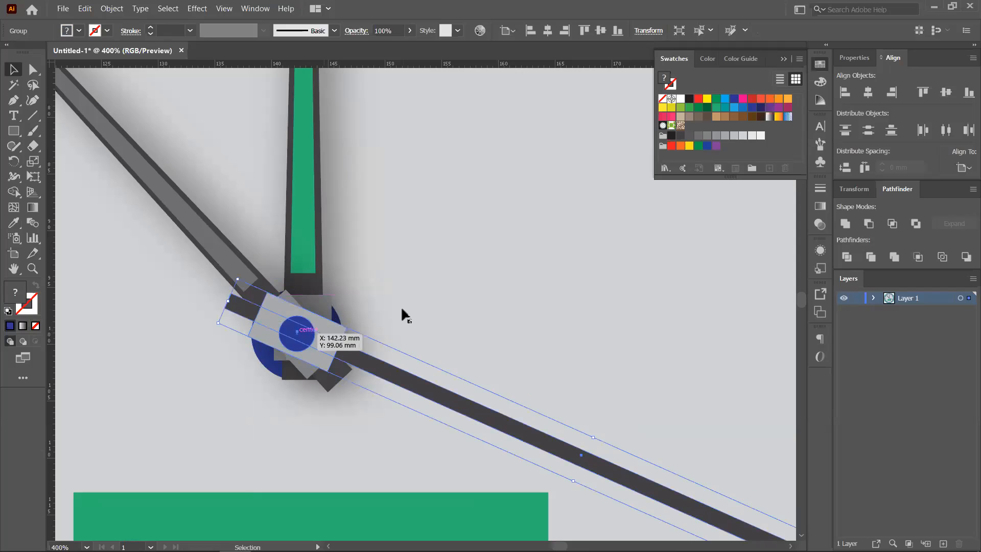
# - Shorten the second hand and re-centre it on the hub
pyautogui.click(401, 309)
pyautogui.hotkey('ctrl', '1')
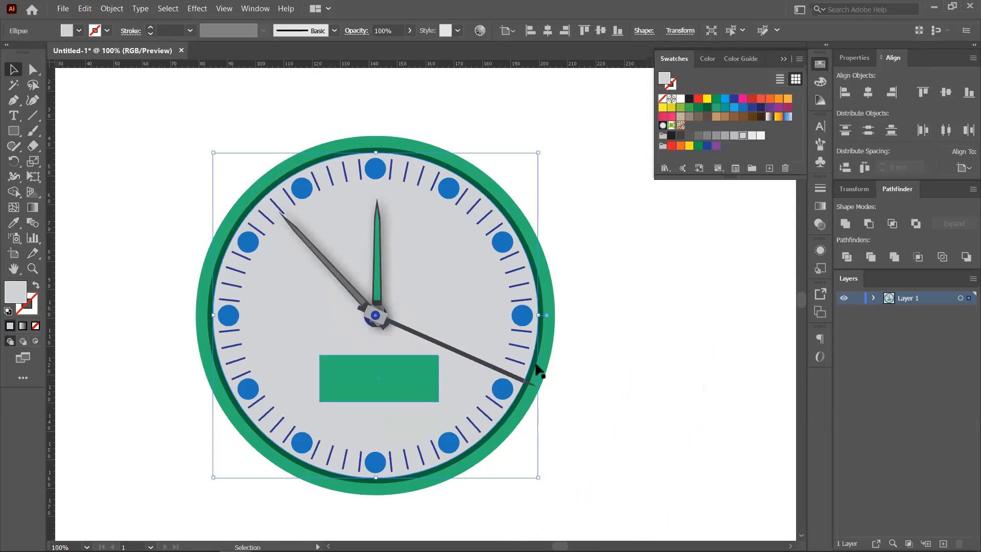
pyautogui.click(464, 353)
pyautogui.moveTo(534, 392); pyautogui.dragTo(510, 377)
pyautogui.scroll(3, 401, 346)
pyautogui.moveTo(376, 267); pyautogui.dragTo(325, 248)
pyautogui.scroll(-4, 510, 242)
pyautogui.click(511, 243)
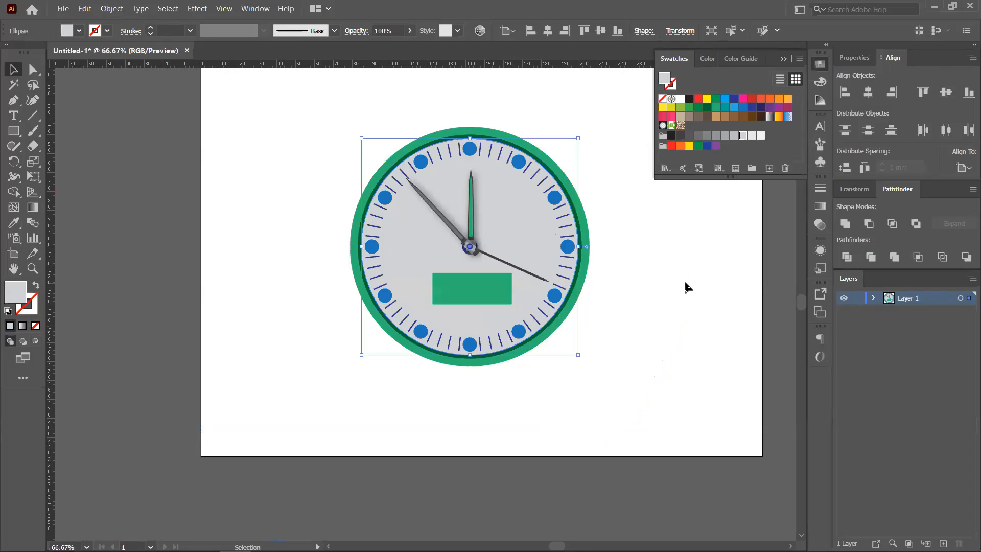
pyautogui.click(688, 287)
pyautogui.scroll(-1, 677, 271)
pyautogui.scroll(3, 545, 309)
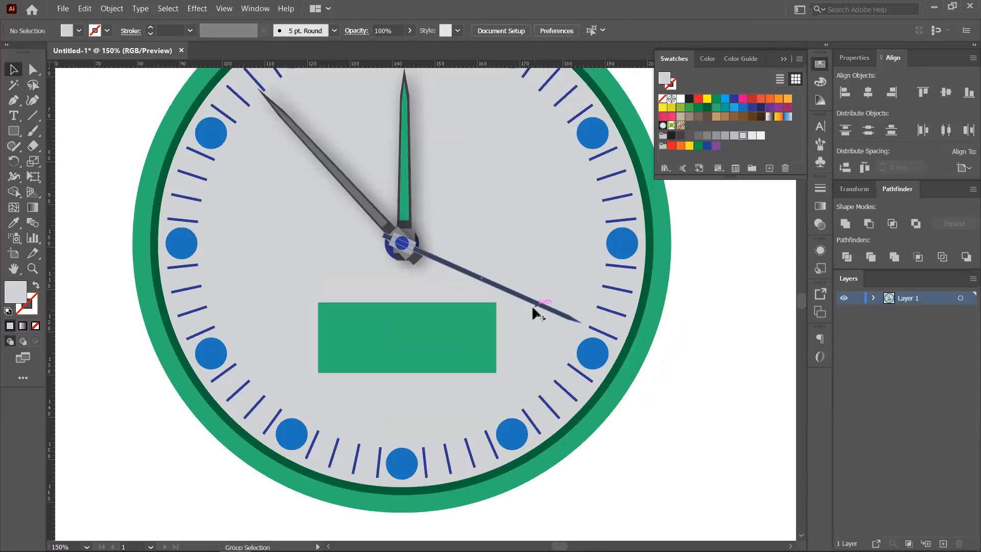
pyautogui.scroll(-2, 526, 313)
pyautogui.scroll(-2, 639, 332)
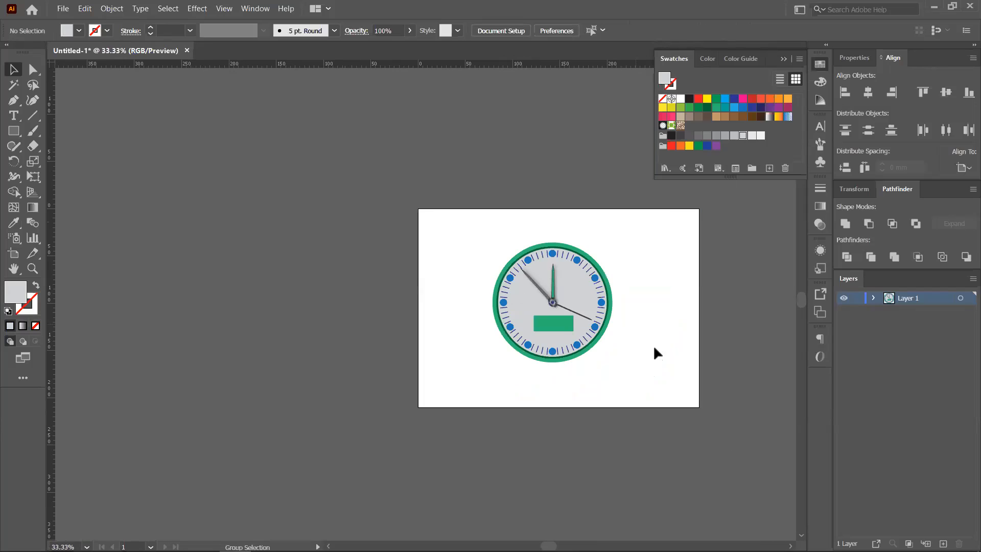
pyautogui.moveTo(514, 369); pyautogui.dragTo(562, 395)
pyautogui.moveTo(580, 353); pyautogui.dragTo(403, 263)
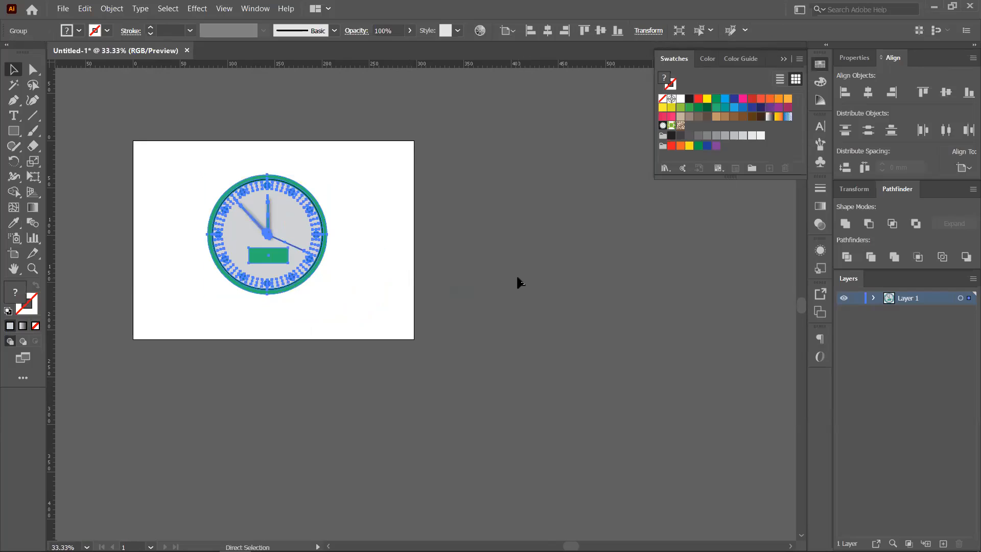
pyautogui.click(504, 282)
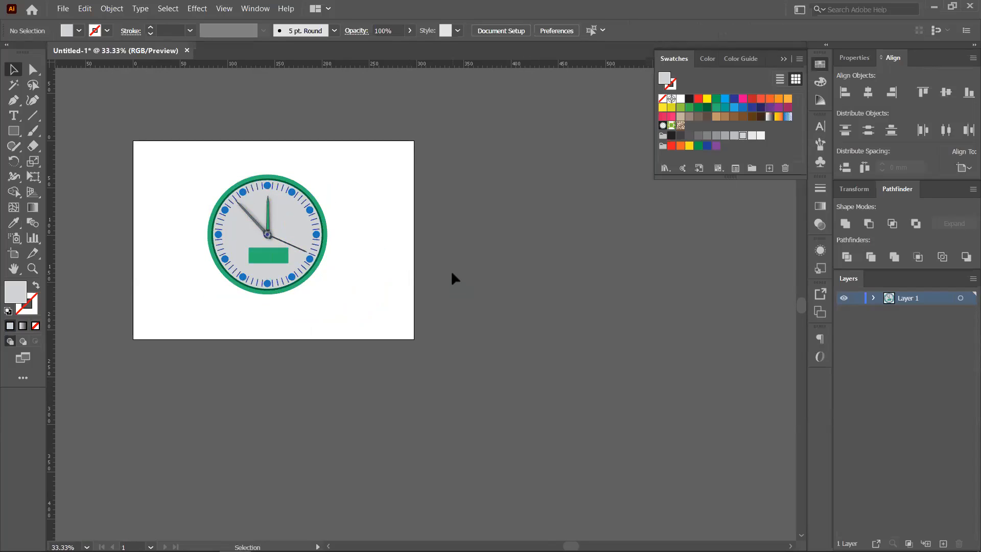
pyautogui.scroll(-1, 451, 269)
pyautogui.moveTo(405, 298); pyautogui.dragTo(511, 283)
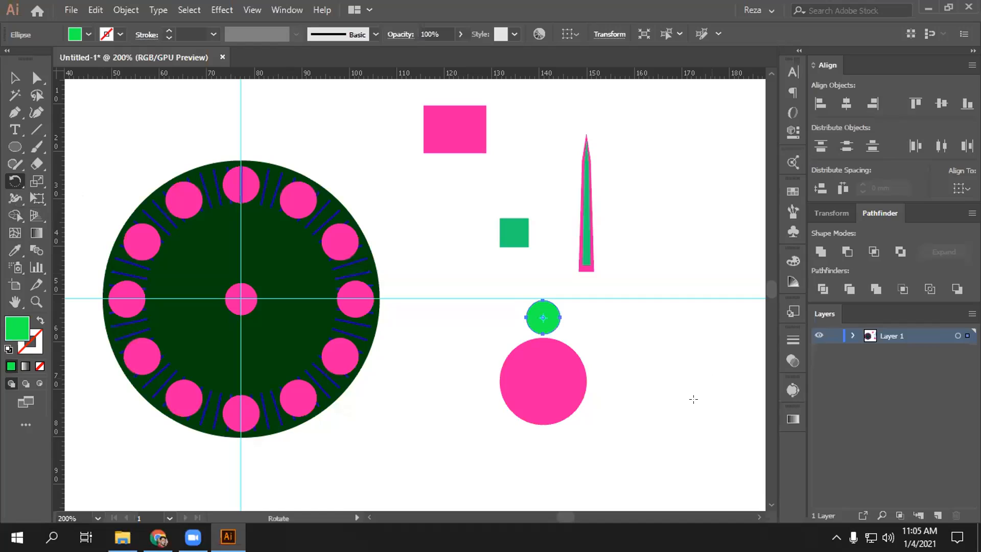
# - Rotate-copy the green circle by 360/8 about the pink circle's centre, repeating with Ctrl+D
pyautogui.keyDown('alt'); pyautogui.click(541, 380); pyautogui.keyUp('alt')
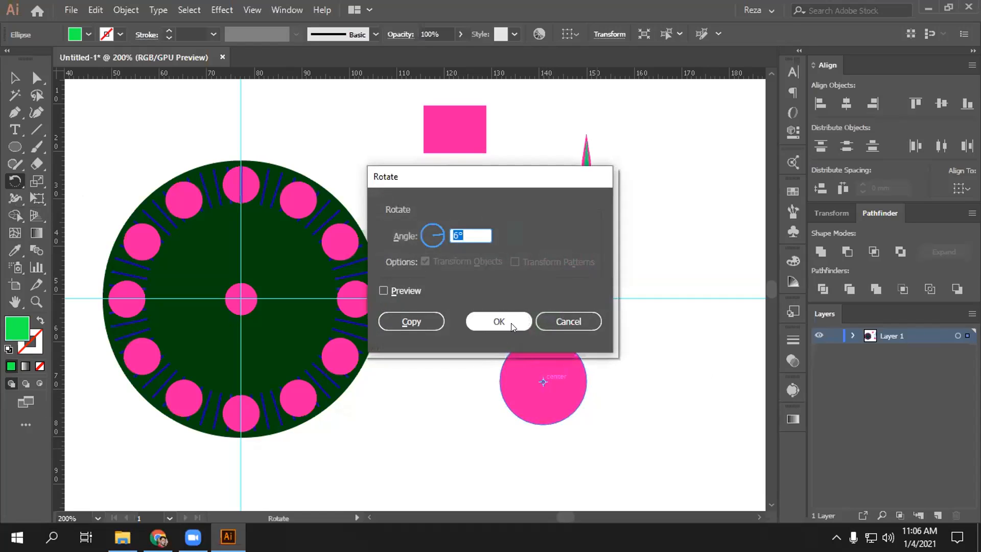
pyautogui.write('360')
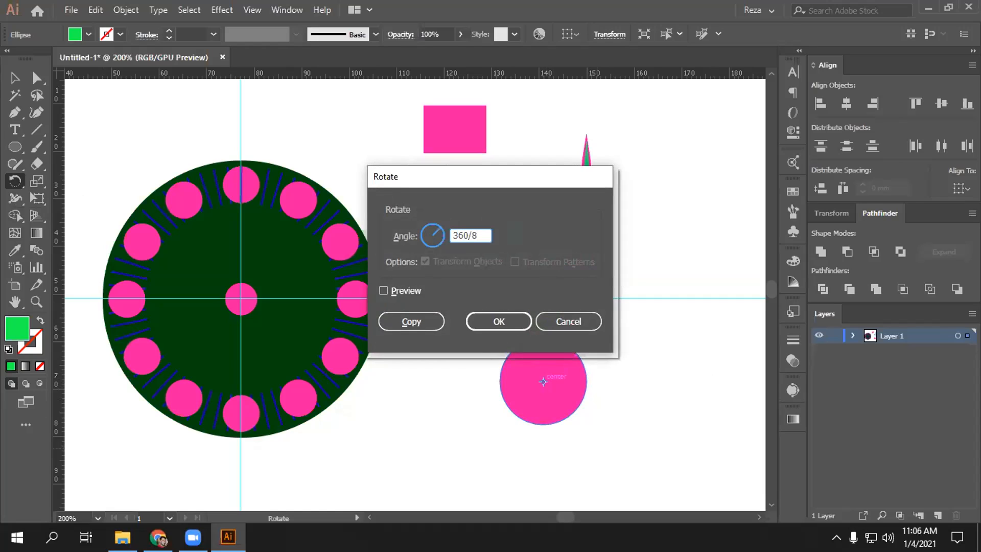
pyautogui.write('/8')
pyautogui.click(410, 321)
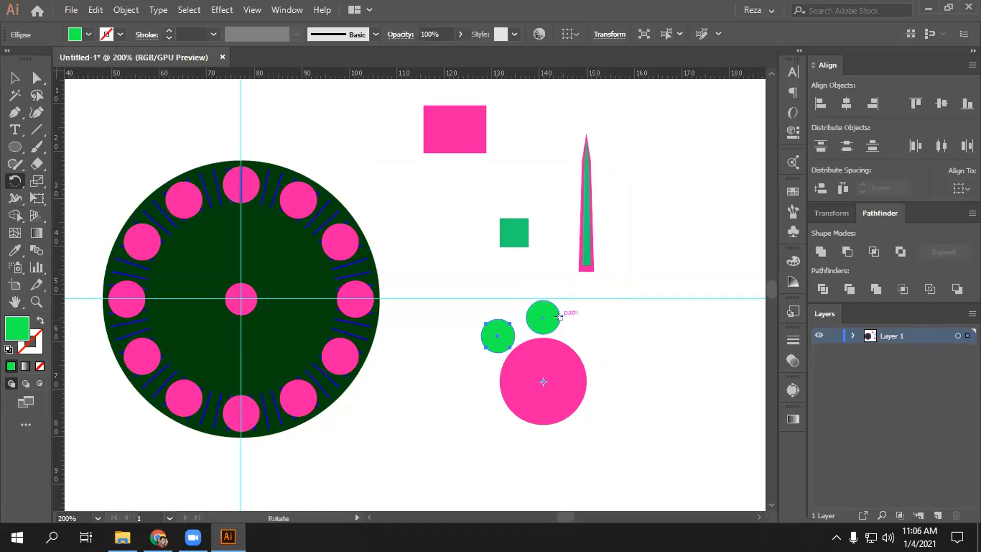
pyautogui.hotkey('ctrl', 'd')
pyautogui.hotkey('ctrl', 'd')
pyautogui.hotkey('ctrl', 'd')
pyautogui.hotkey('ctrl', 'd')
pyautogui.hotkey('ctrl', 'd')
pyautogui.hotkey('ctrl', 'd')
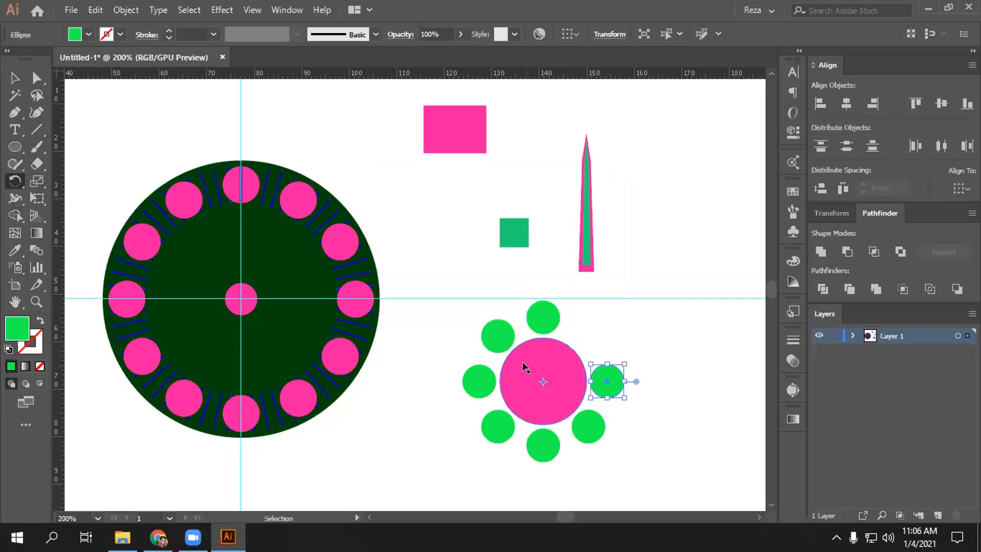
pyautogui.press('r')
pyautogui.press('v')
pyautogui.click(465, 251)
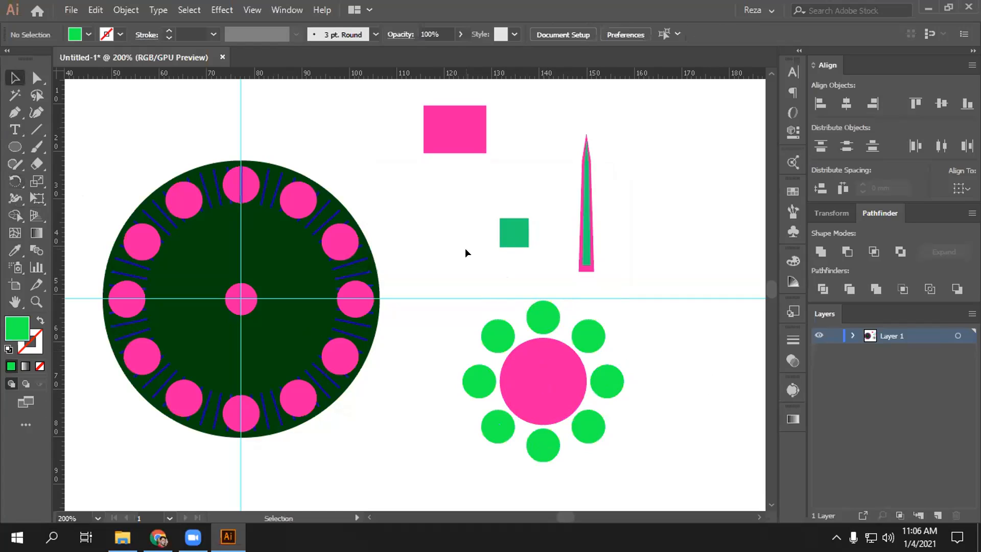
# - Shorten and narrow the teal rectangle at the spike's base
pyautogui.click(514, 229)
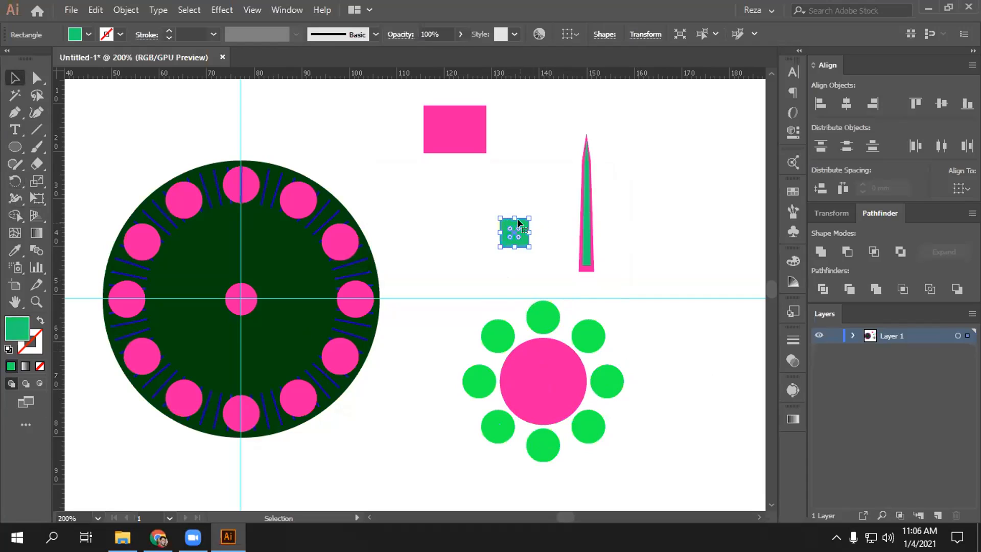
pyautogui.moveTo(514, 219); pyautogui.dragTo(586, 259)
pyautogui.click(545, 224)
pyautogui.click(610, 257)
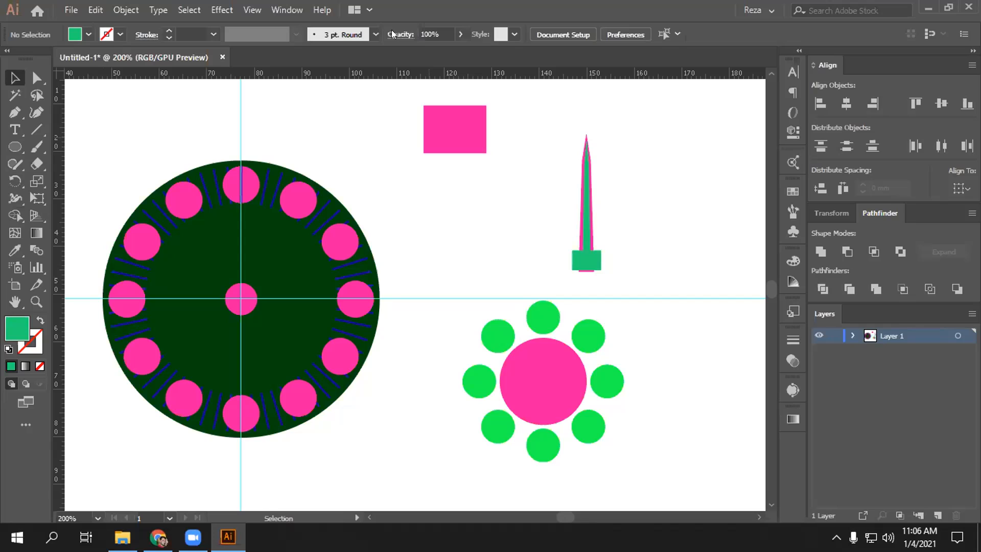
pyautogui.click(593, 261)
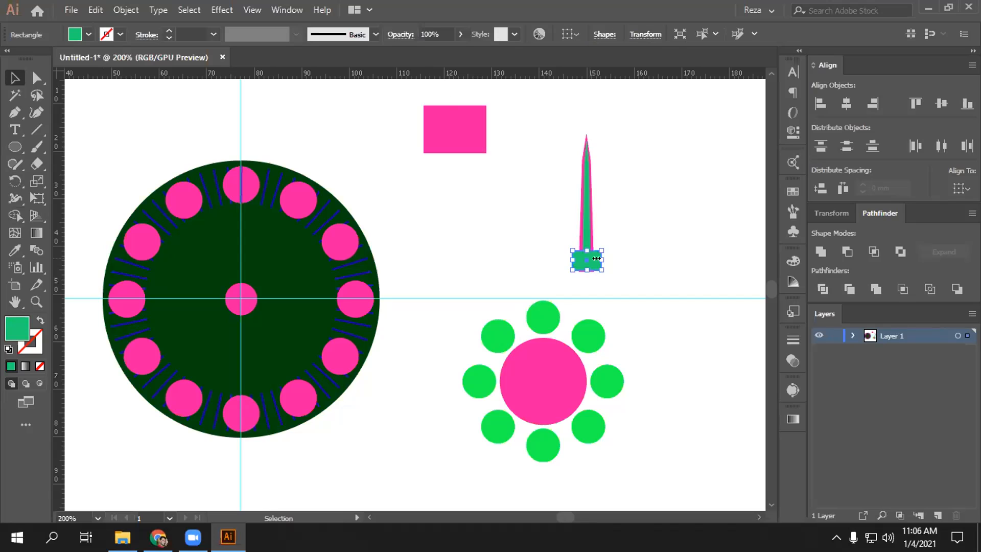
pyautogui.moveTo(601, 260); pyautogui.dragTo(593, 259)
pyautogui.click(639, 234)
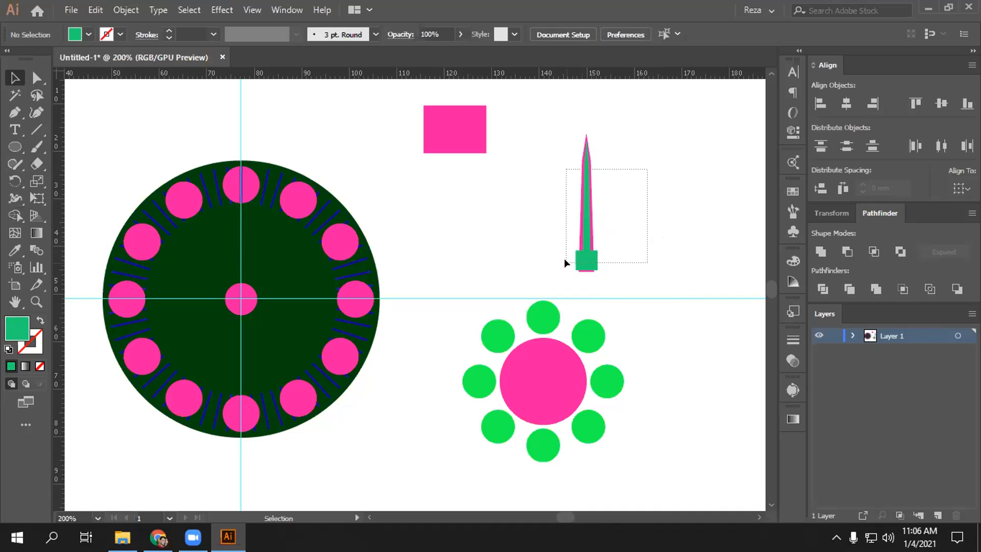
# - Select the spike with its square base and duplicate it to the right
pyautogui.moveTo(565, 260); pyautogui.dragTo(557, 264)
pyautogui.click(659, 206)
pyautogui.moveTo(649, 176); pyautogui.dragTo(551, 271)
pyautogui.press('a')
pyautogui.press('v')
pyautogui.click(613, 225)
pyautogui.moveTo(587, 210); pyautogui.dragTo(532, 211)
pyautogui.click(673, 199)
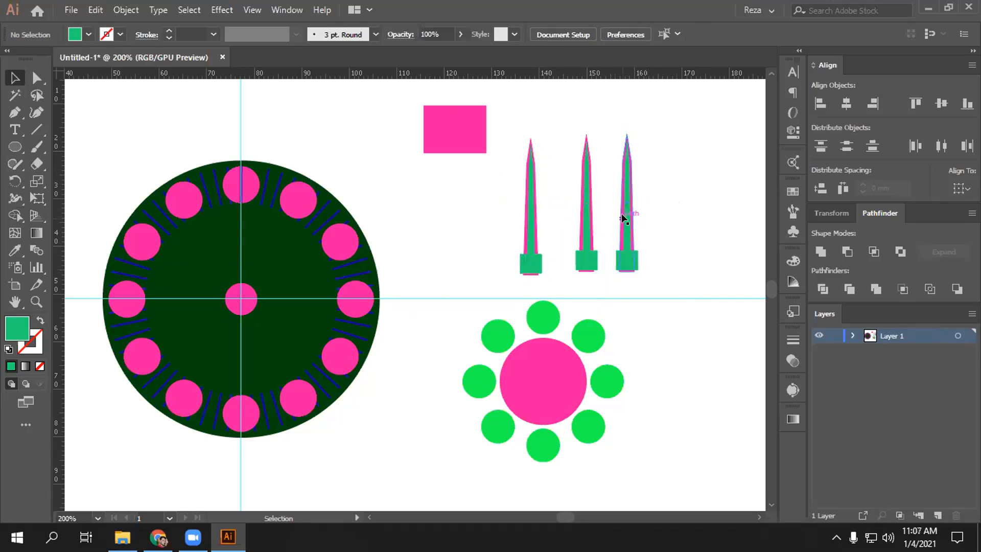
# - Isolate the third spike group and set the fill colour to a deep blue
pyautogui.click(623, 218)
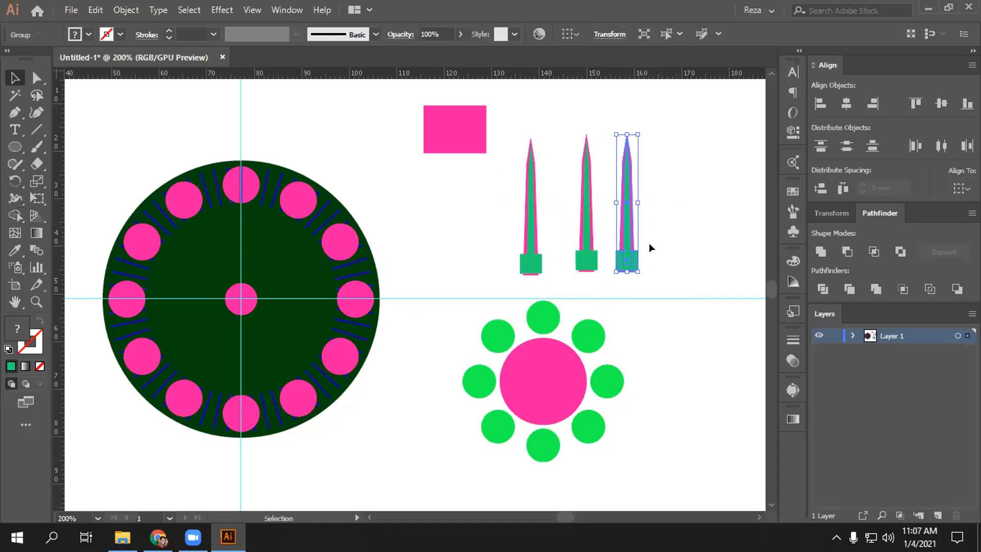
pyautogui.click(634, 232)
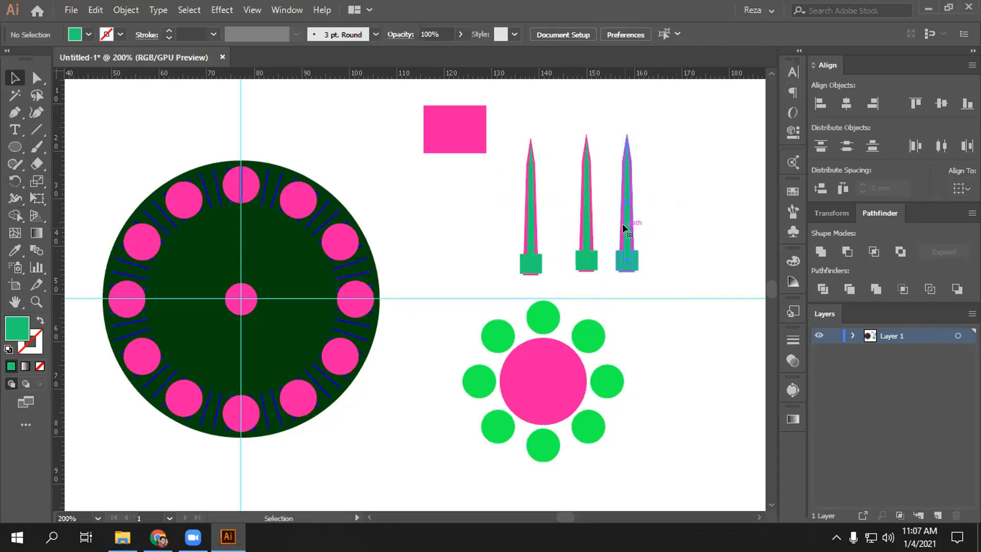
pyautogui.doubleClick(628, 227)
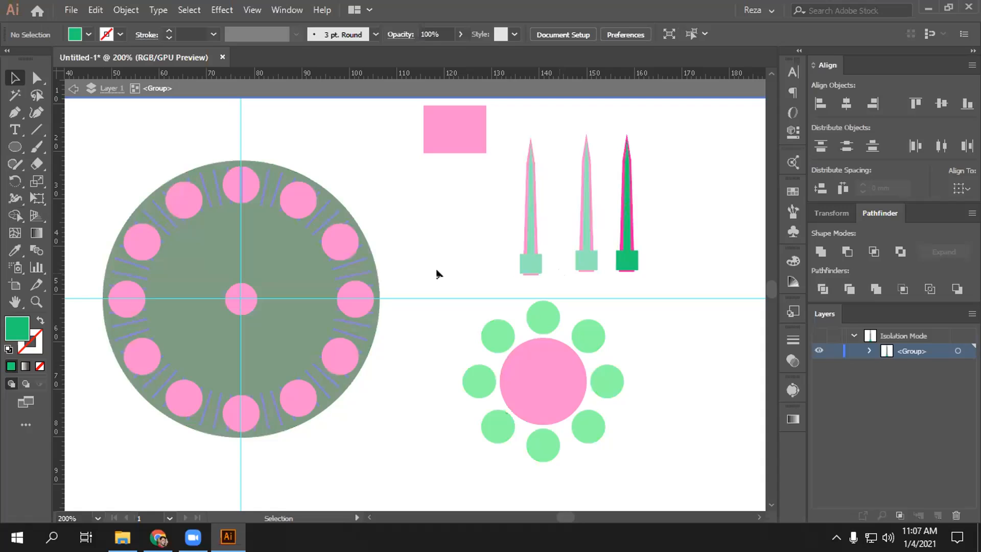
pyautogui.doubleClick(8, 328)
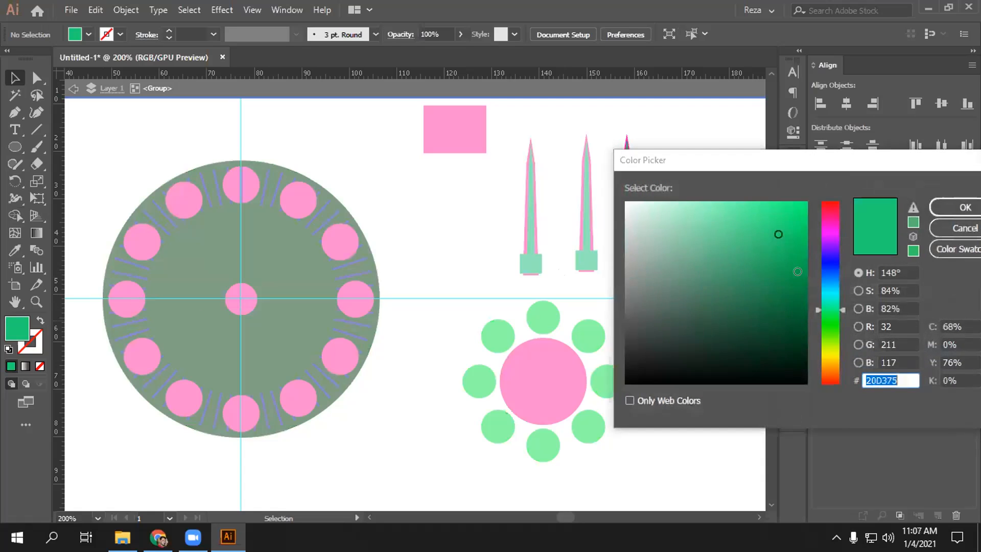
pyautogui.click(823, 275)
pyautogui.click(772, 258)
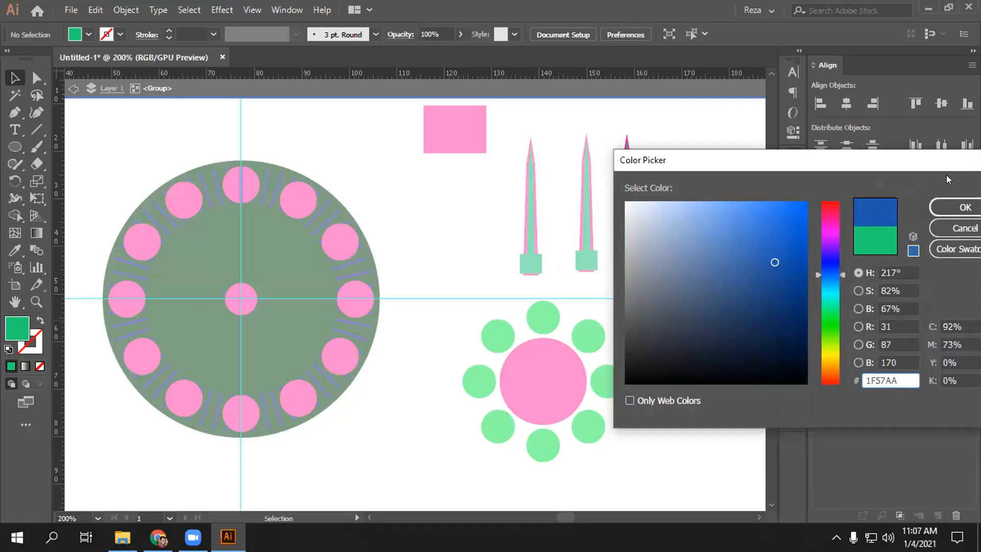
pyautogui.click(945, 204)
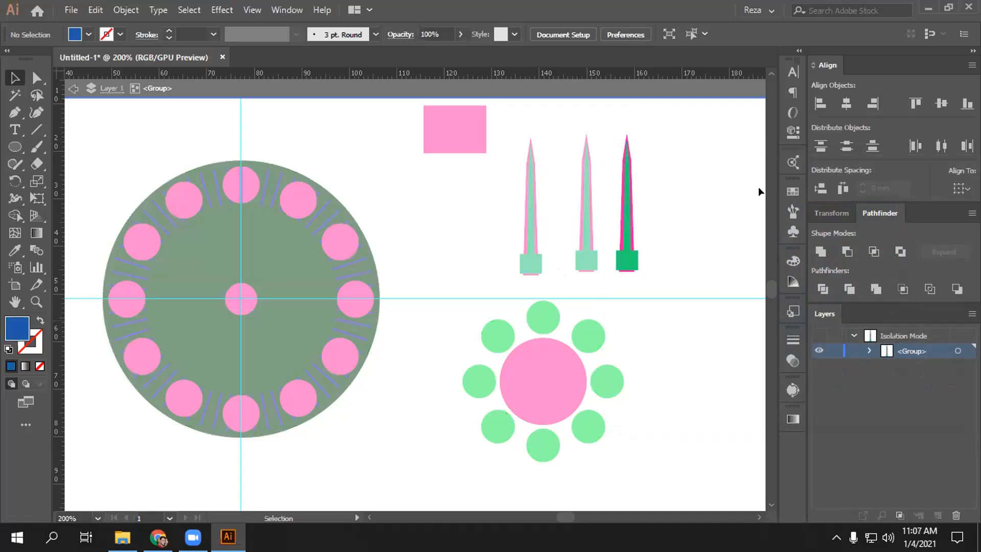
# - Fill the third spike's inner needle with blue
pyautogui.click(631, 216)
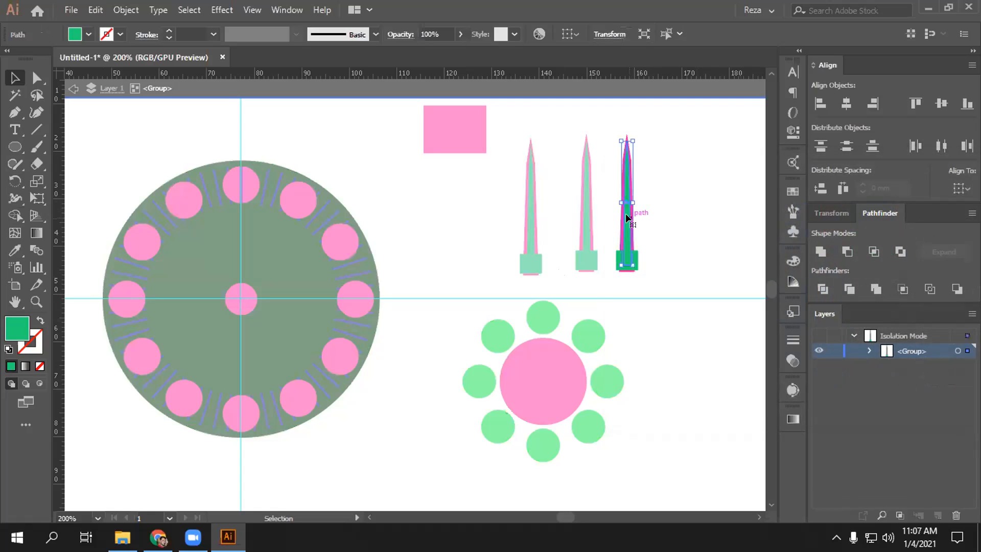
pyautogui.click(691, 209)
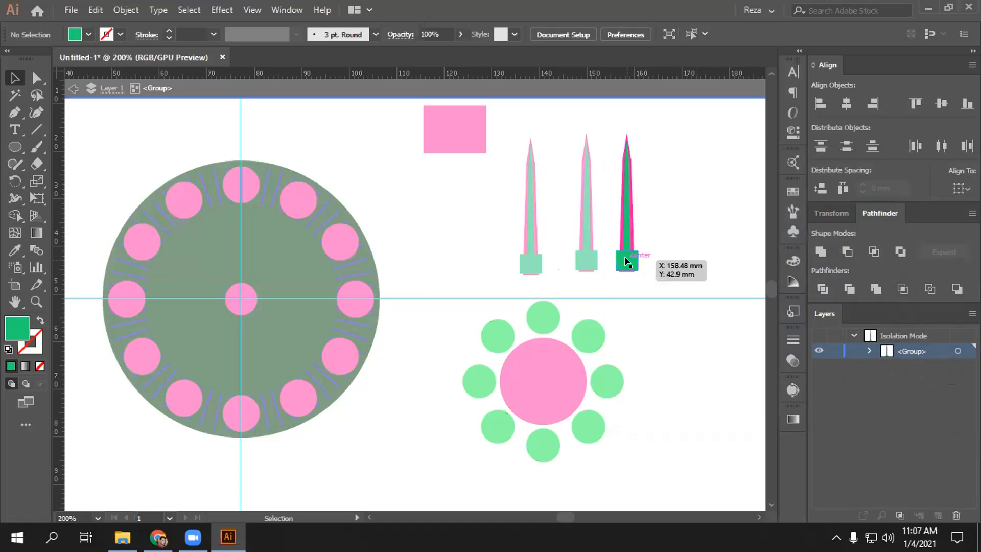
pyautogui.click(626, 241)
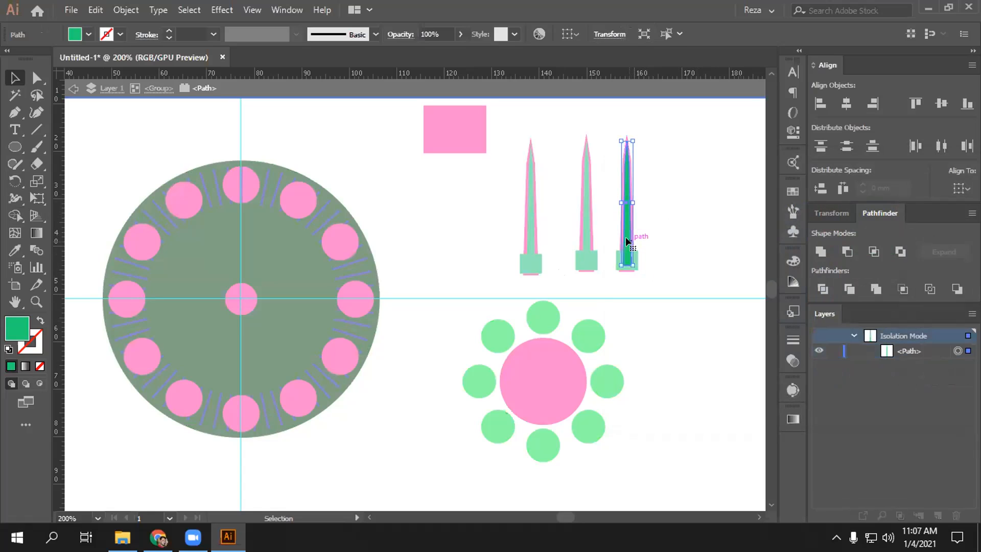
pyautogui.doubleClick(16, 329)
pyautogui.click(817, 265)
pyautogui.click(764, 247)
pyautogui.click(965, 207)
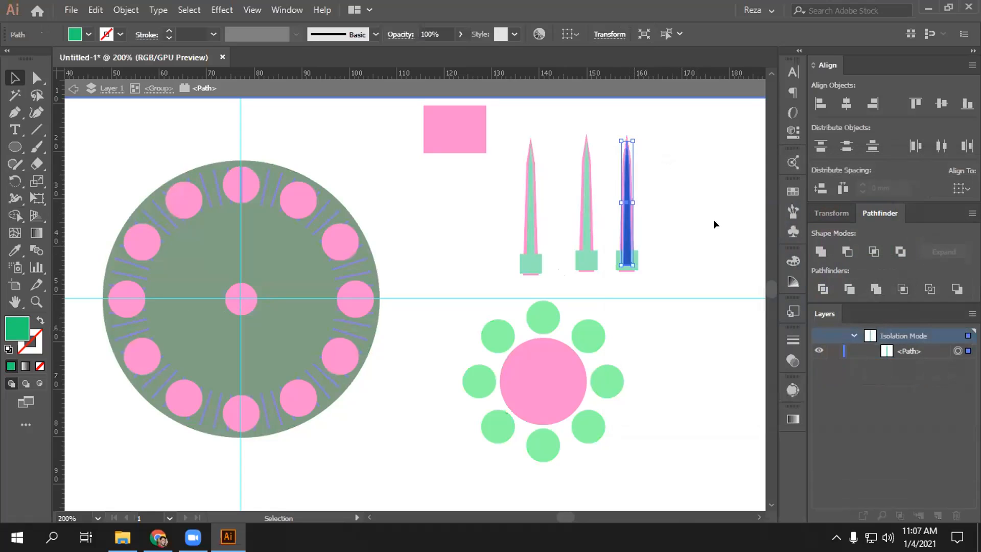
pyautogui.click(632, 256)
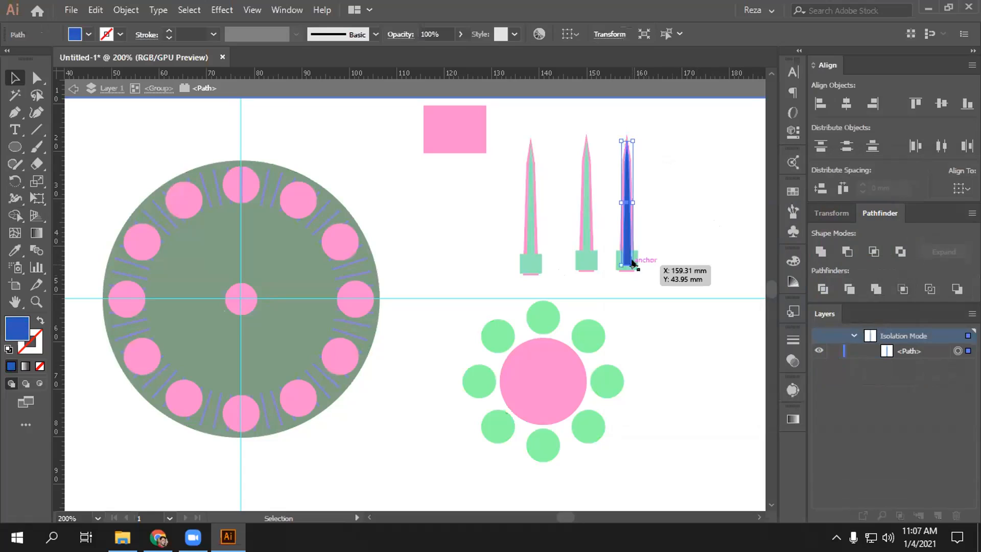
pyautogui.click(658, 258)
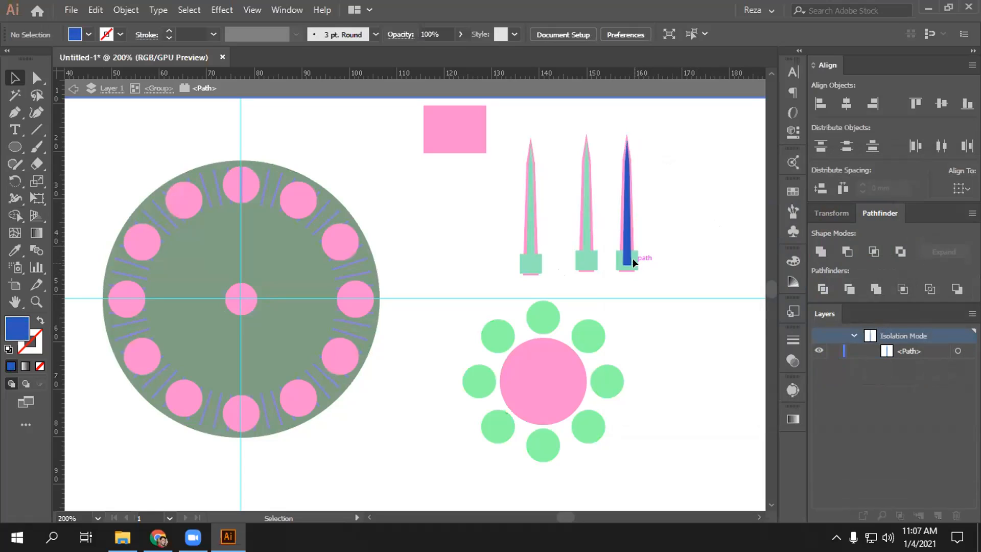
pyautogui.click(628, 257)
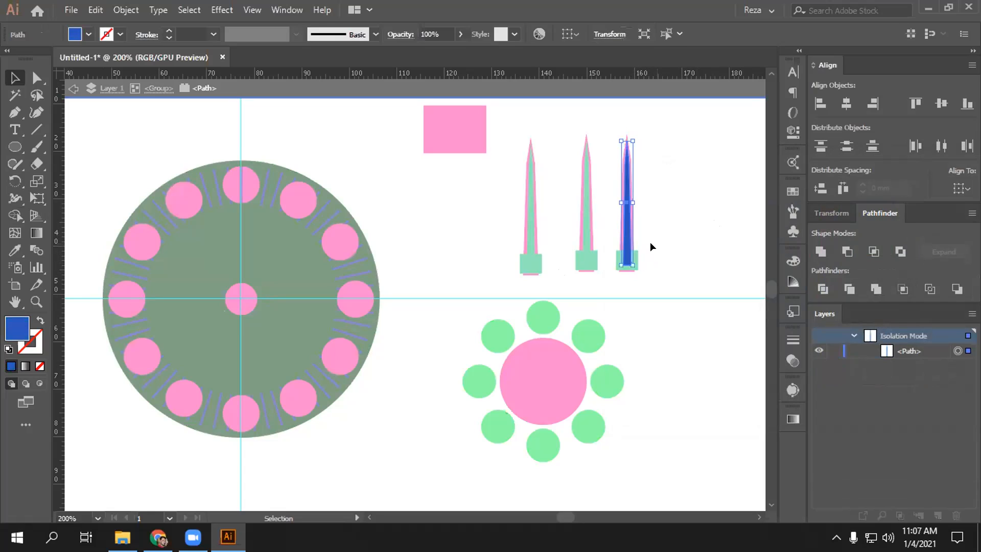
pyautogui.click(650, 241)
pyautogui.doubleClick(635, 248)
# - Restore the base square's width and fill it blue (162FC1), then exit isolation
pyautogui.click(635, 260)
pyautogui.click(645, 269)
pyautogui.doubleClick(632, 260)
pyautogui.click(632, 260)
pyautogui.hotkey('ctrl', 'z')
pyautogui.doubleClick(17, 327)
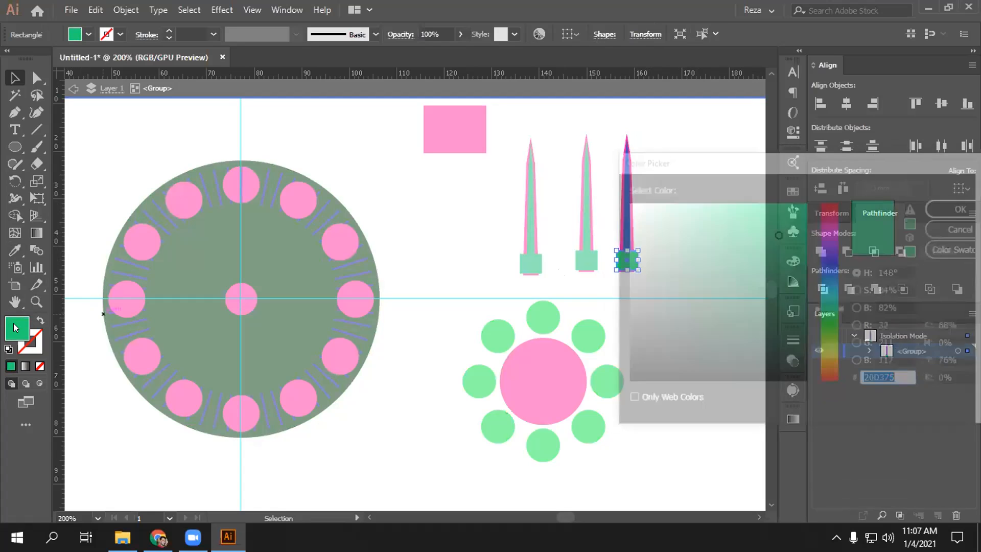
pyautogui.write('162FC1')
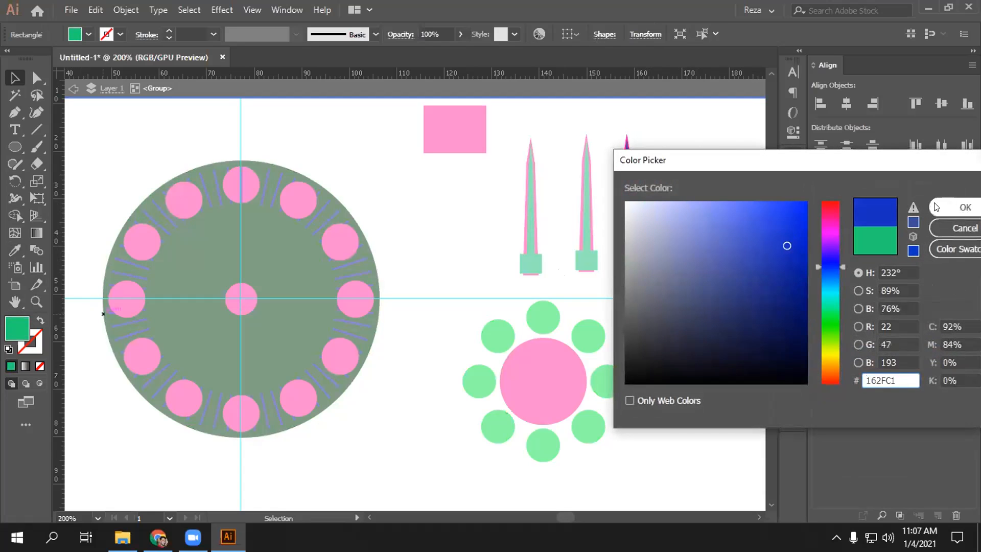
pyautogui.click(770, 231)
pyautogui.click(965, 207)
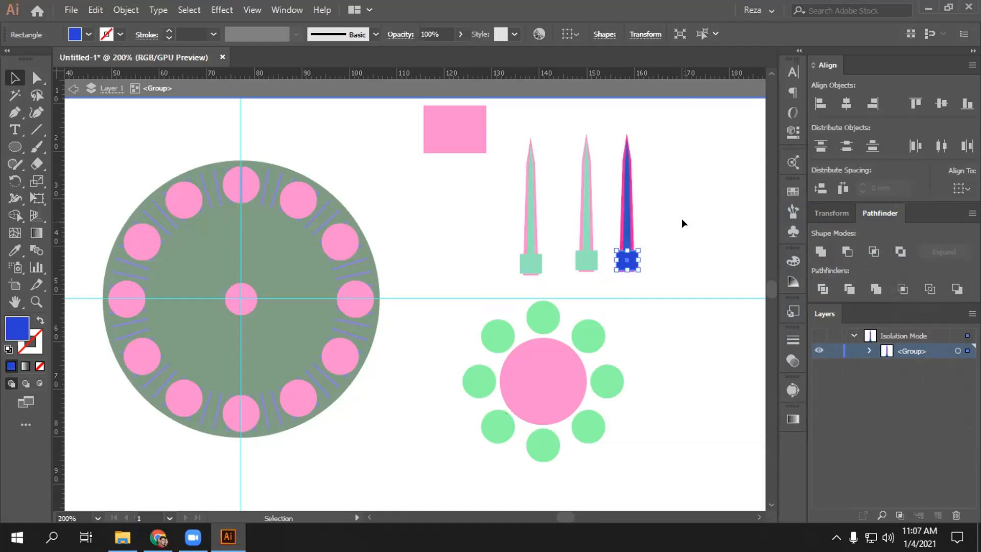
pyautogui.click(681, 219)
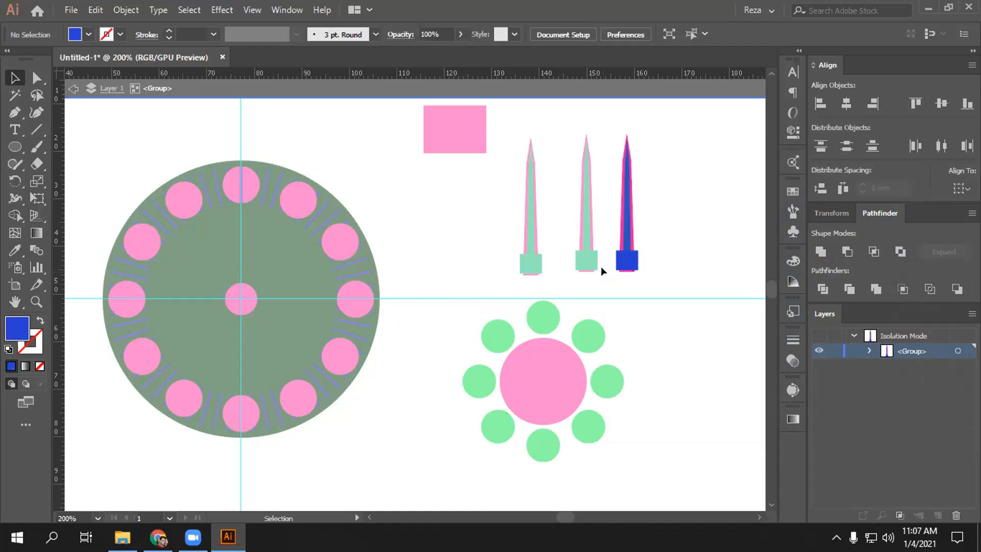
pyautogui.click(627, 260)
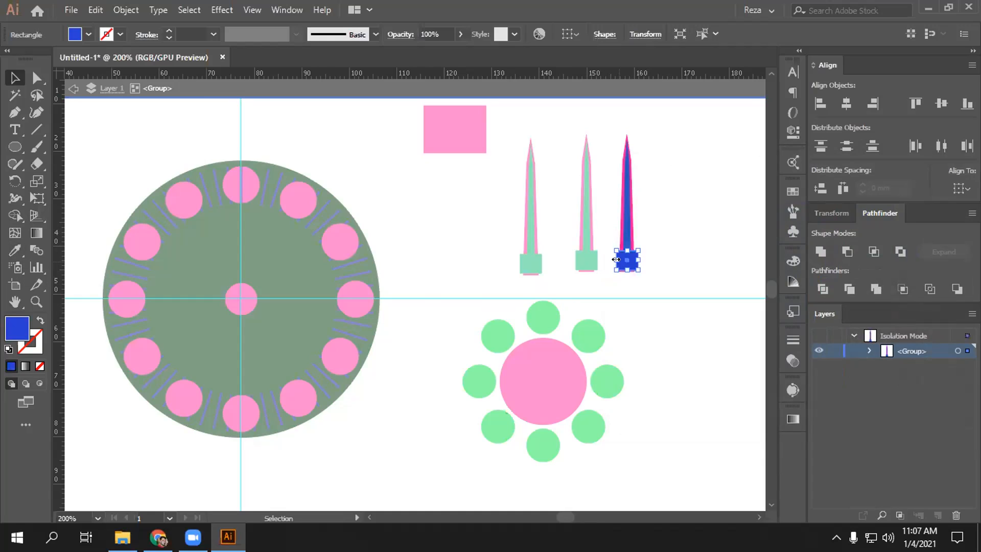
pyautogui.click(16, 252)
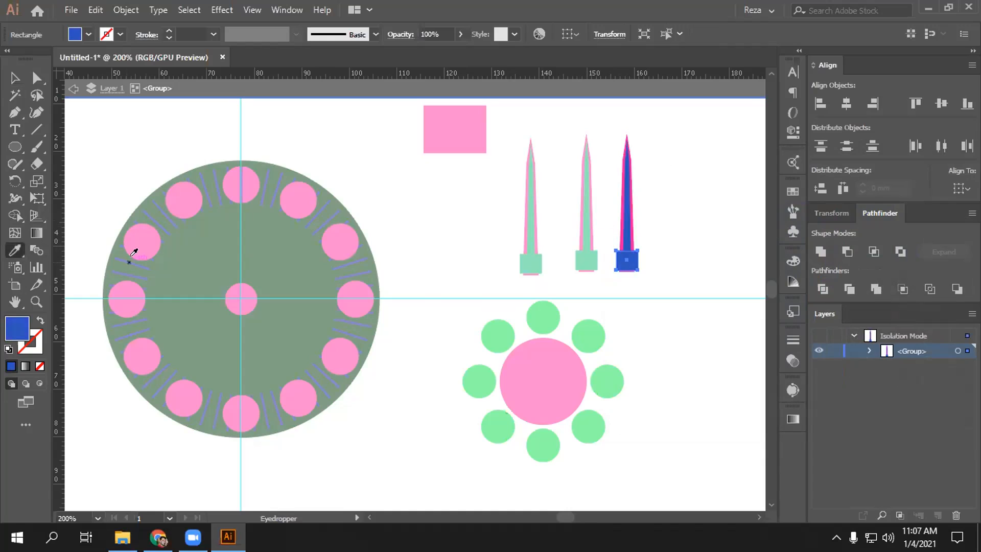
pyautogui.press('v')
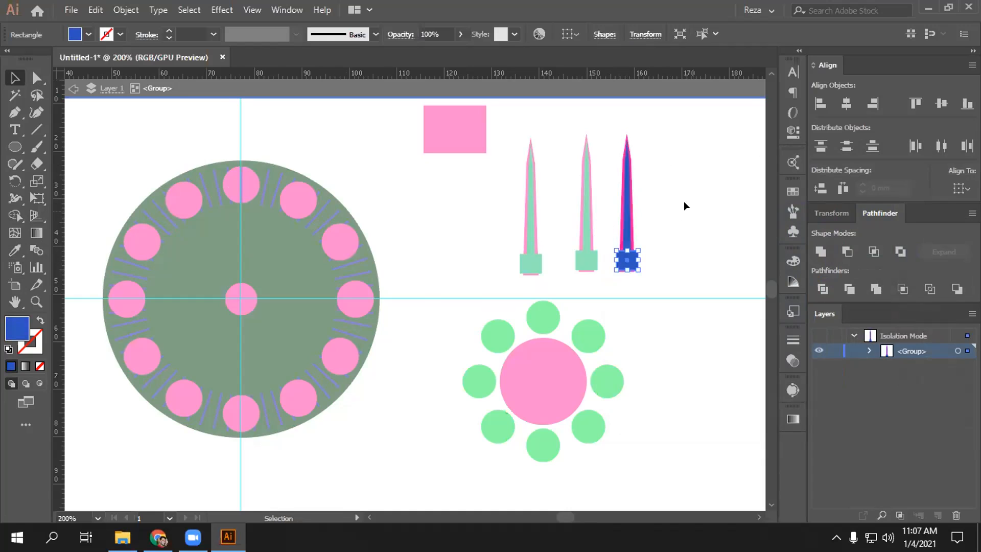
pyautogui.click(688, 207)
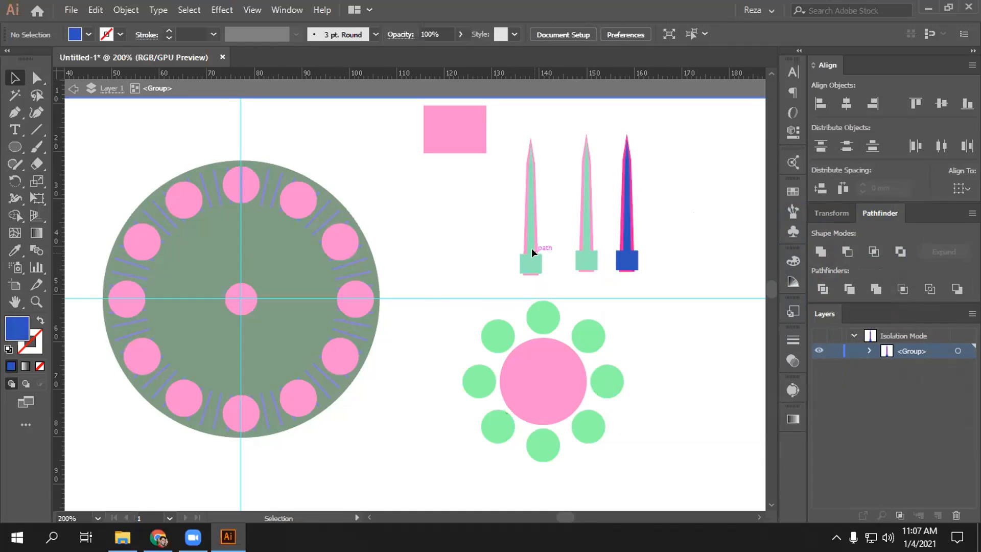
pyautogui.doubleClick(673, 176)
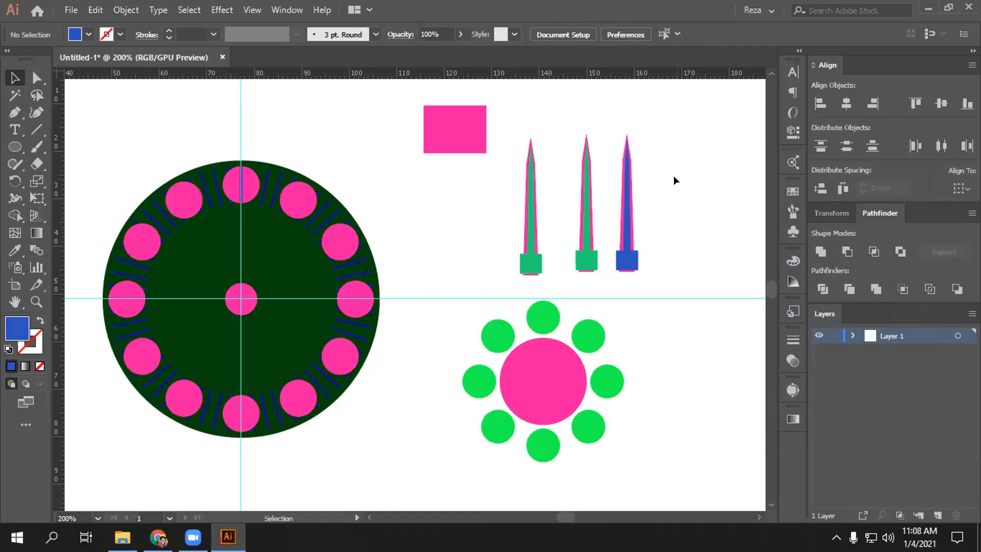
# - Isolate the left spike and recolour its blade yellow-green
pyautogui.click(529, 240)
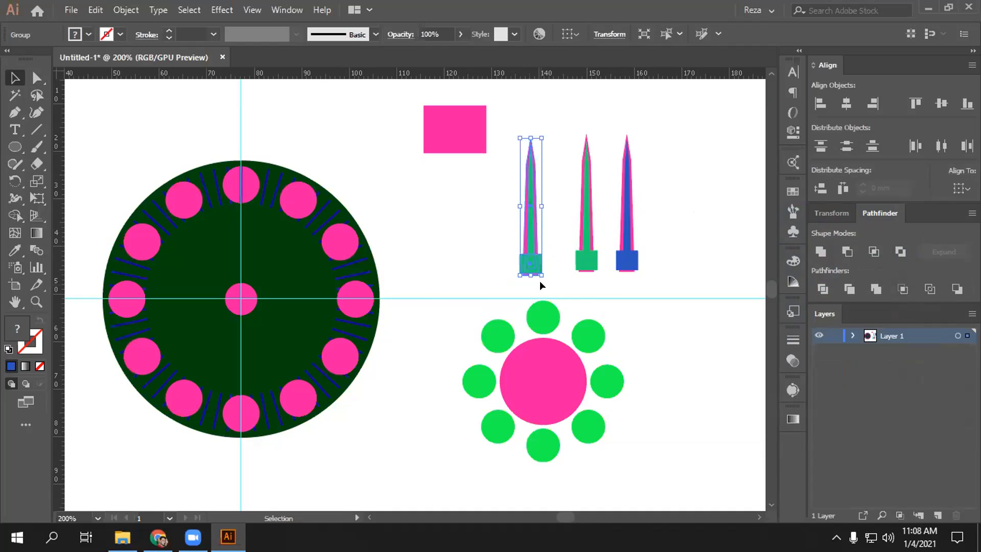
pyautogui.doubleClick(530, 234)
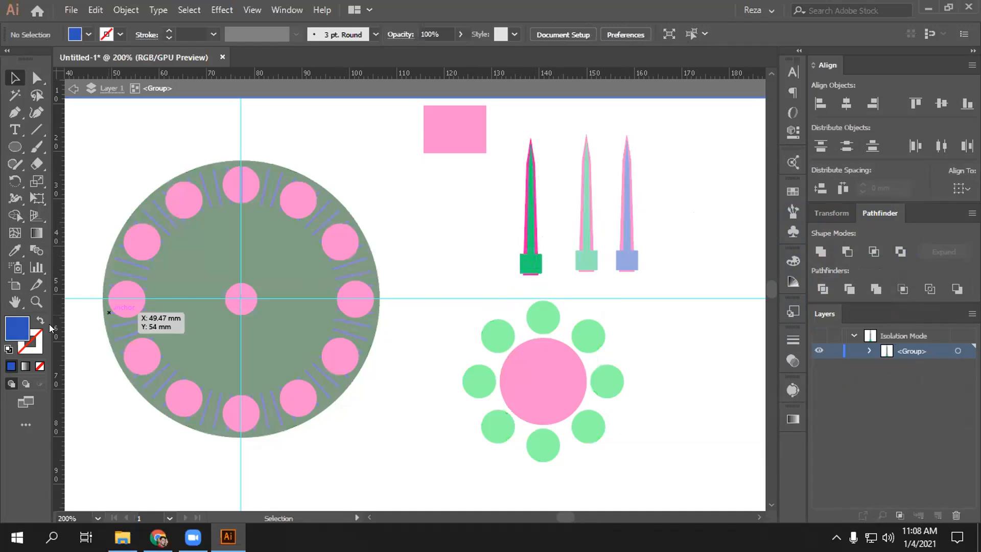
pyautogui.doubleClick(17, 328)
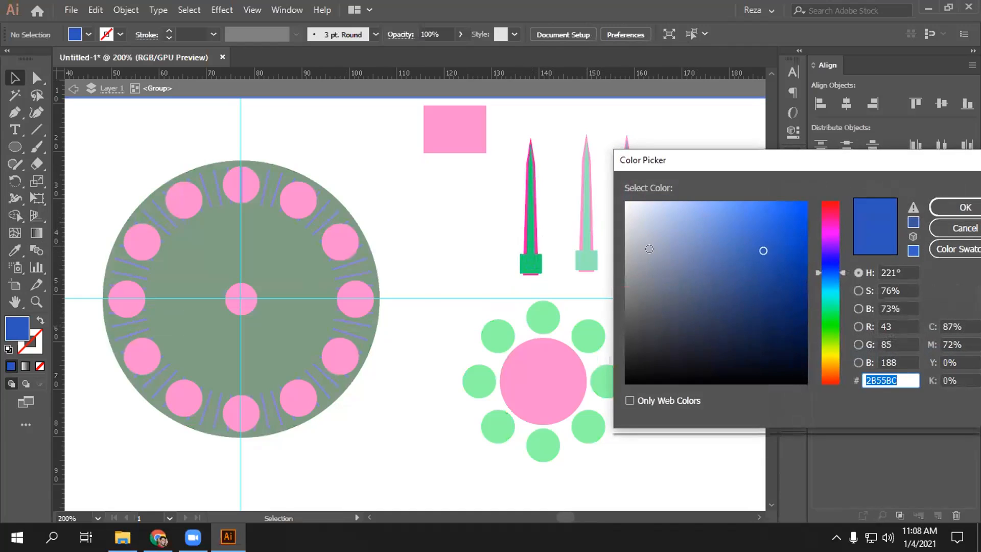
pyautogui.click(827, 350)
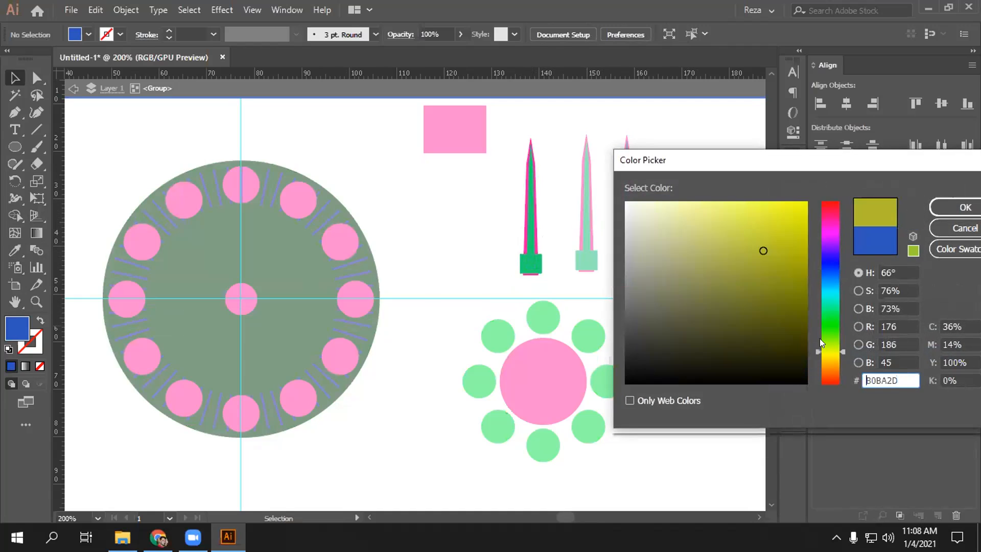
pyautogui.click(948, 205)
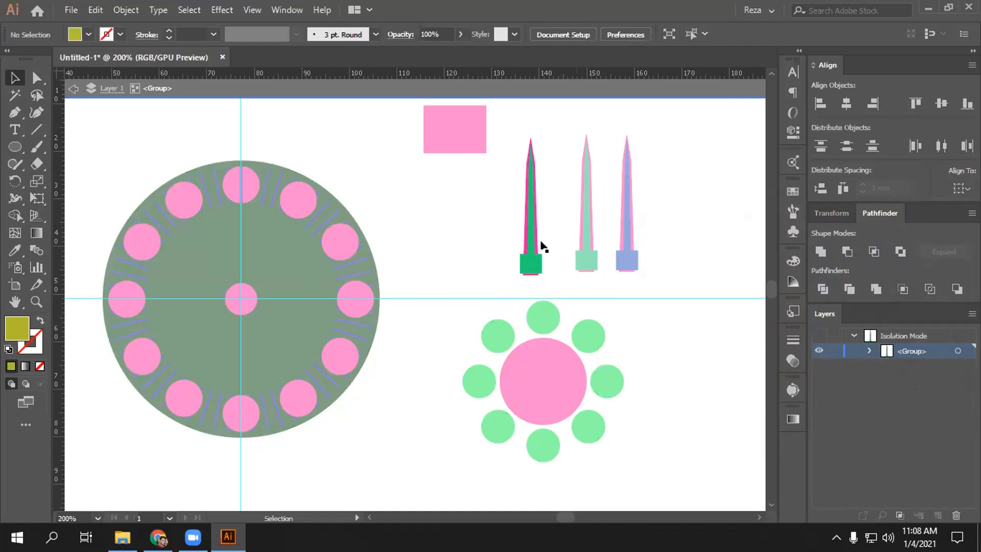
pyautogui.click(530, 234)
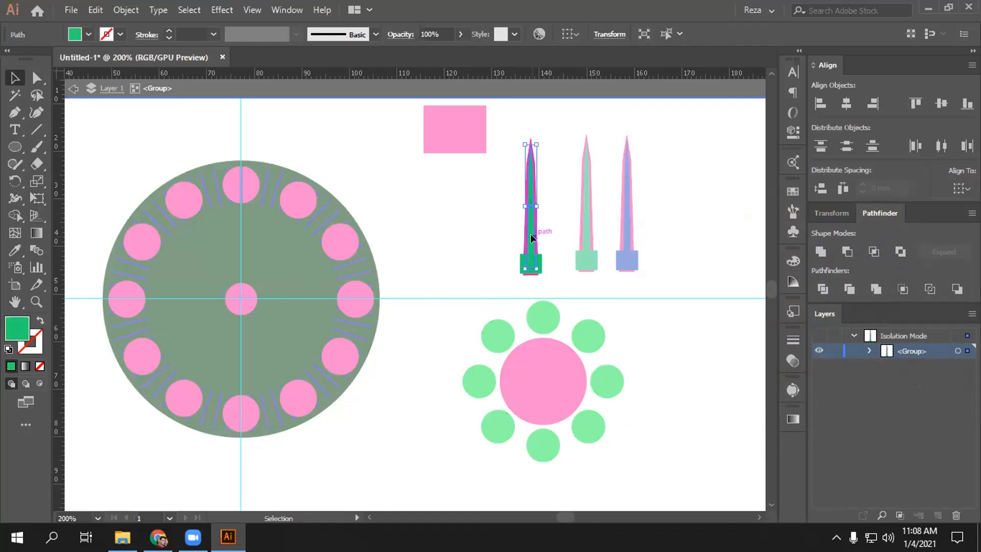
pyautogui.doubleClick(14, 330)
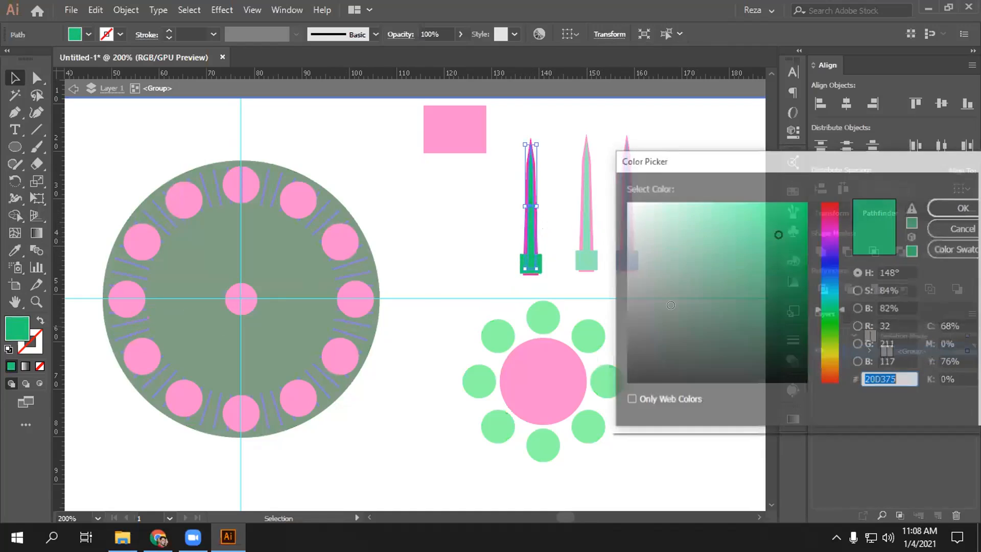
pyautogui.click(829, 349)
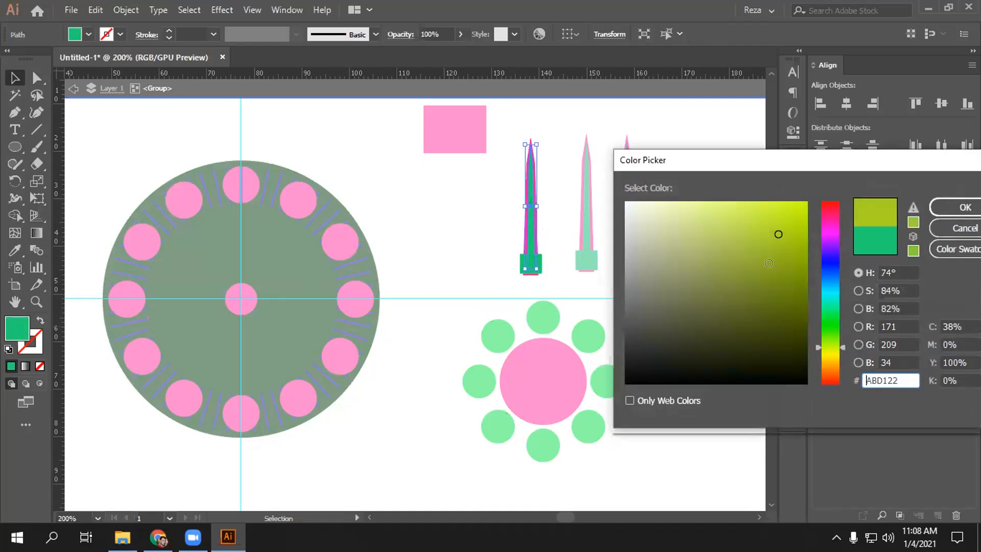
pyautogui.click(964, 207)
pyautogui.click(455, 247)
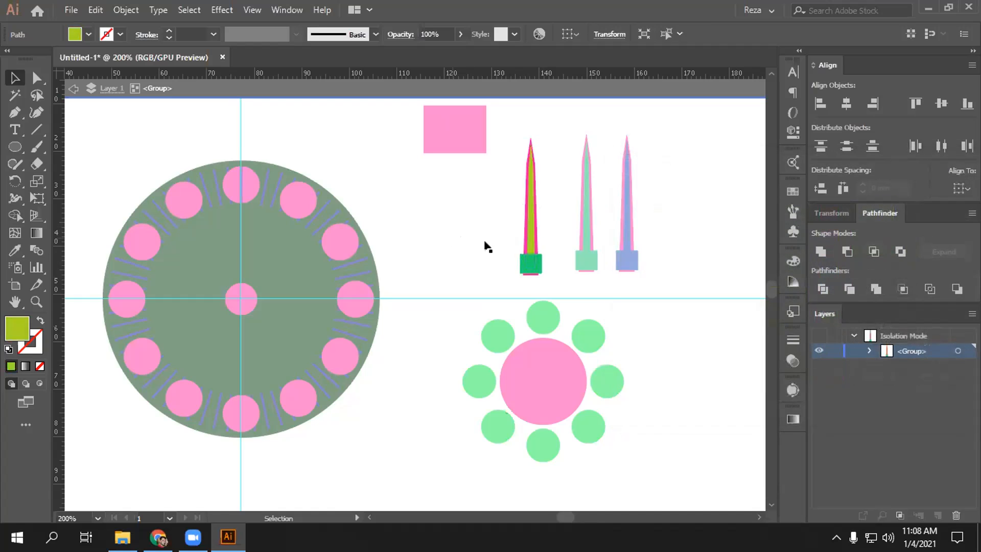
# - Give the base square the blade's lime colour with the Eyedropper
pyautogui.click(529, 258)
pyautogui.doubleClick(8, 331)
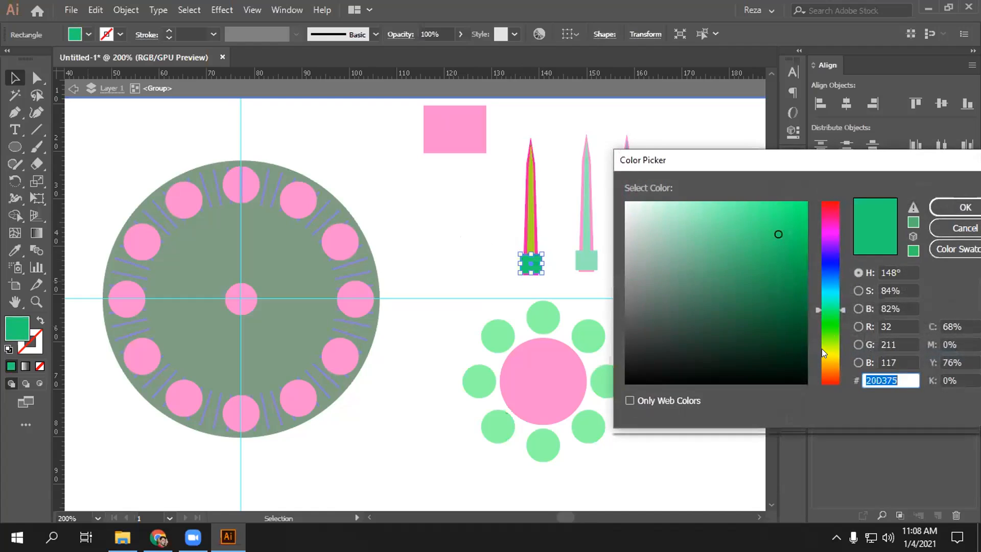
pyautogui.click(823, 352)
pyautogui.click(946, 210)
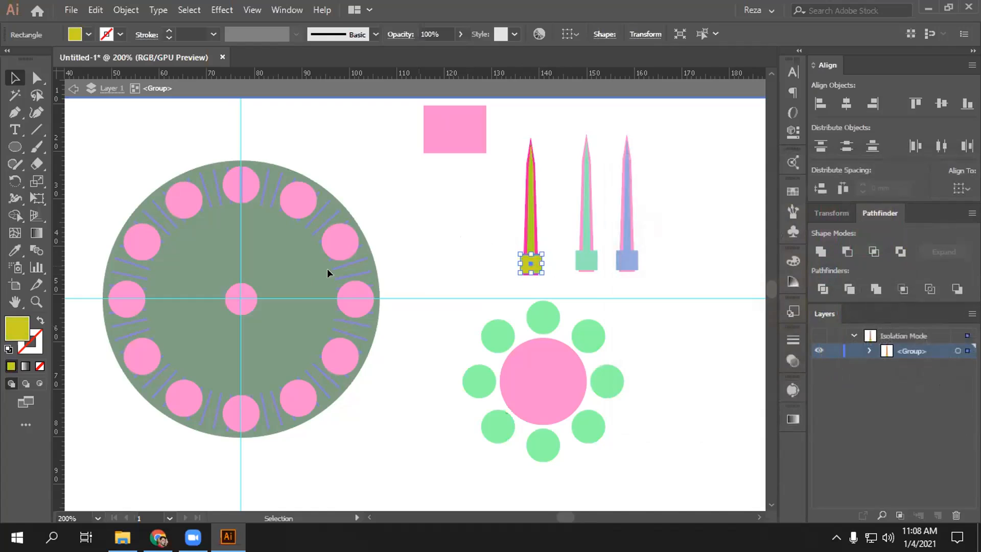
pyautogui.press('i')
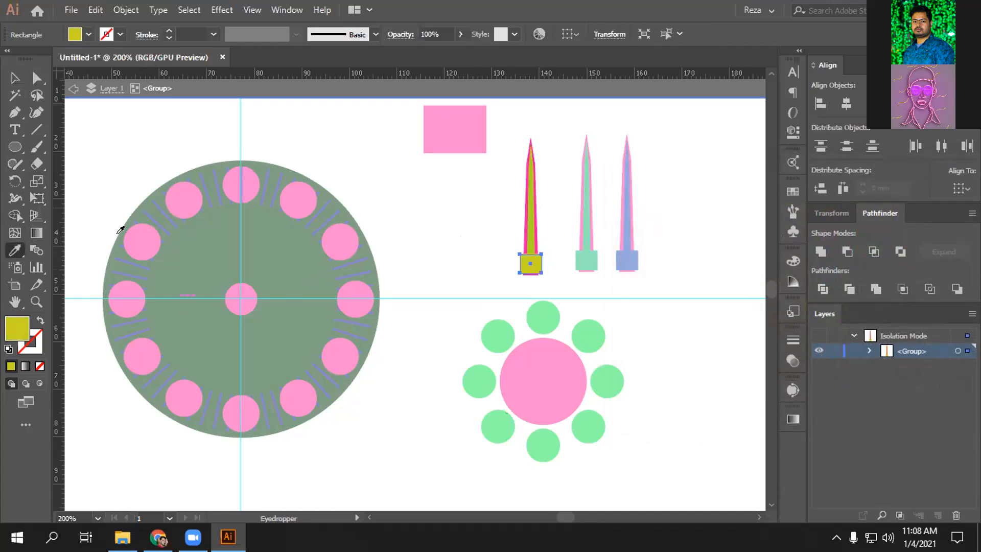
pyautogui.click(531, 204)
pyautogui.press('v')
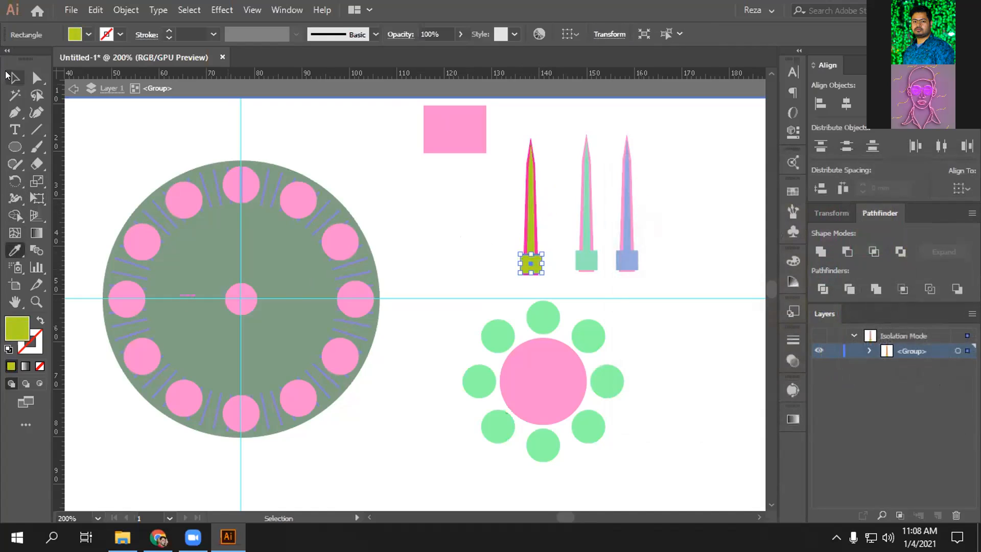
pyautogui.click(487, 203)
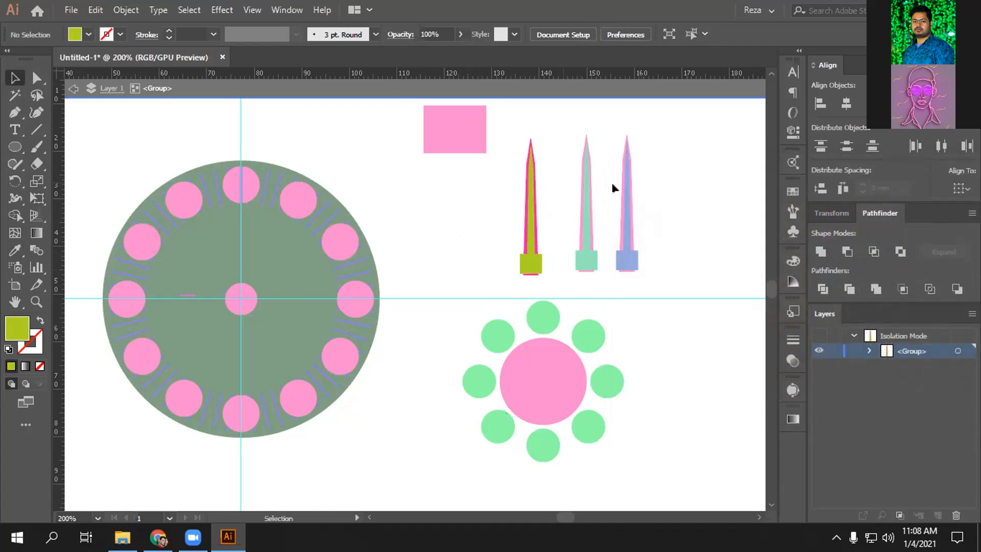
# - Shorten the first sword from its top and leave isolation mode
pyautogui.moveTo(668, 161); pyautogui.dragTo(645, 237)
pyautogui.moveTo(495, 283); pyautogui.dragTo(486, 287)
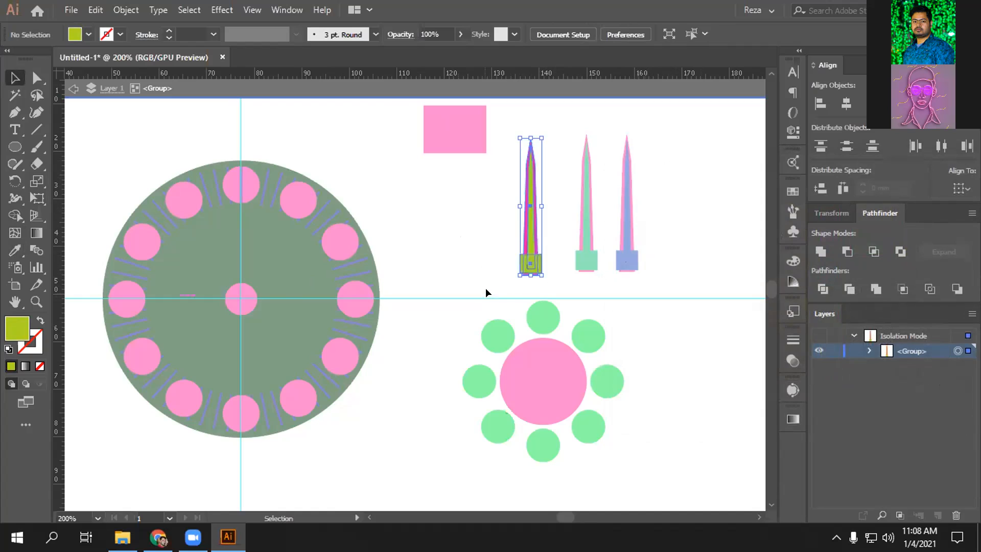
pyautogui.moveTo(536, 135); pyautogui.dragTo(526, 152)
pyautogui.click(575, 149)
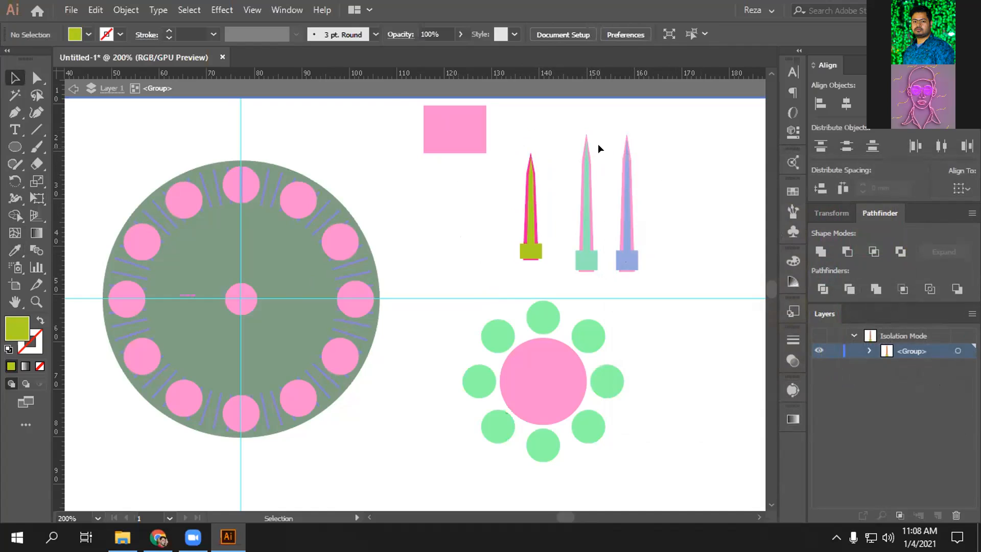
pyautogui.doubleClick(567, 208)
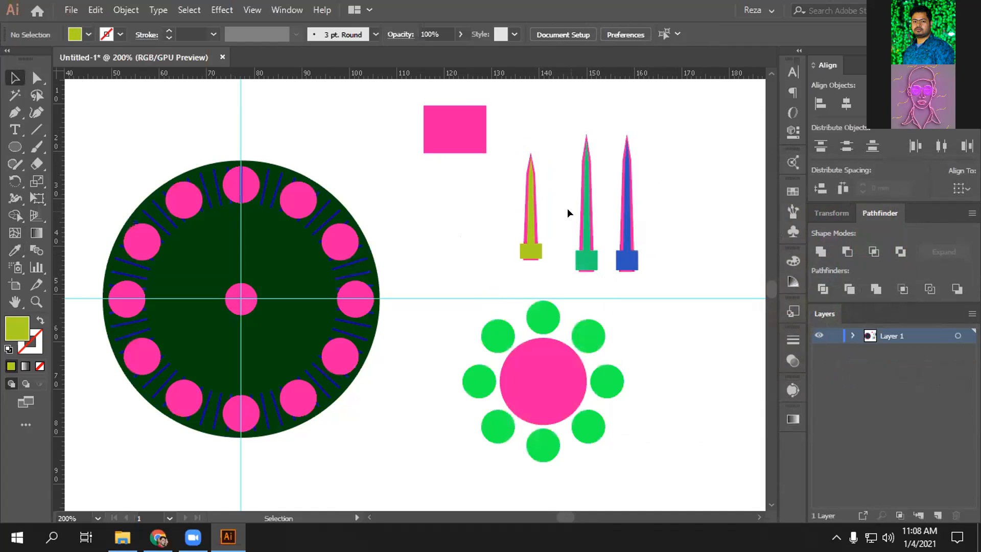
# - Shorten the teal sword slightly and drag the lime sword onto the clock centre
pyautogui.click(595, 261)
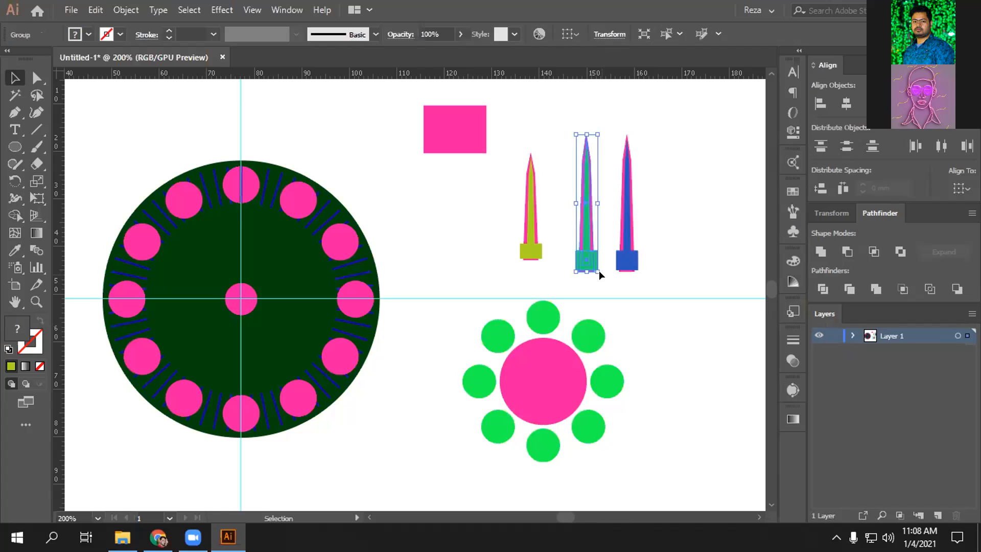
pyautogui.moveTo(586, 133); pyautogui.dragTo(584, 141)
pyautogui.click(692, 134)
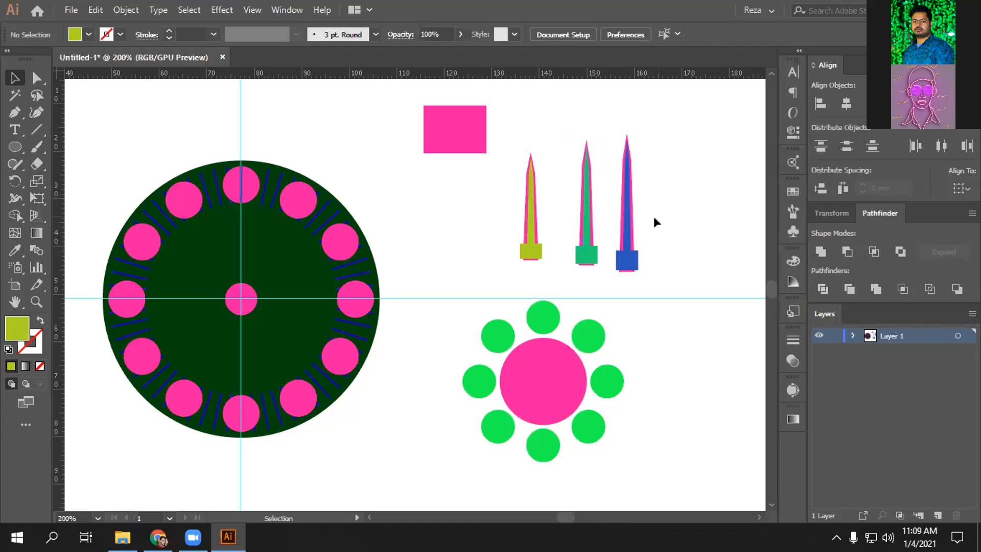
pyautogui.click(532, 213)
pyautogui.moveTo(527, 217); pyautogui.dragTo(237, 270)
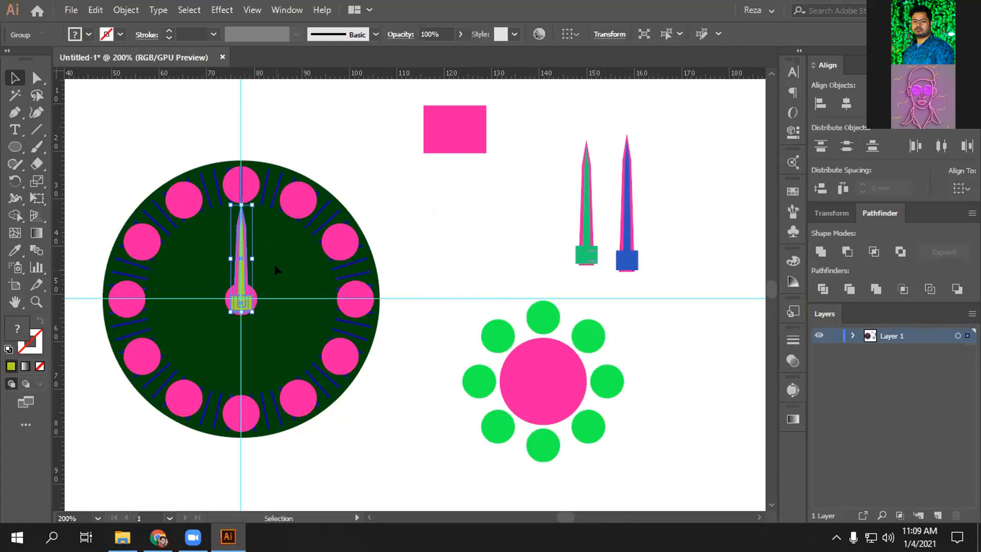
# - Zoom into the clock centre and nudge the lime hand toward the pink hub
pyautogui.press('z')
pyautogui.click(283, 282)
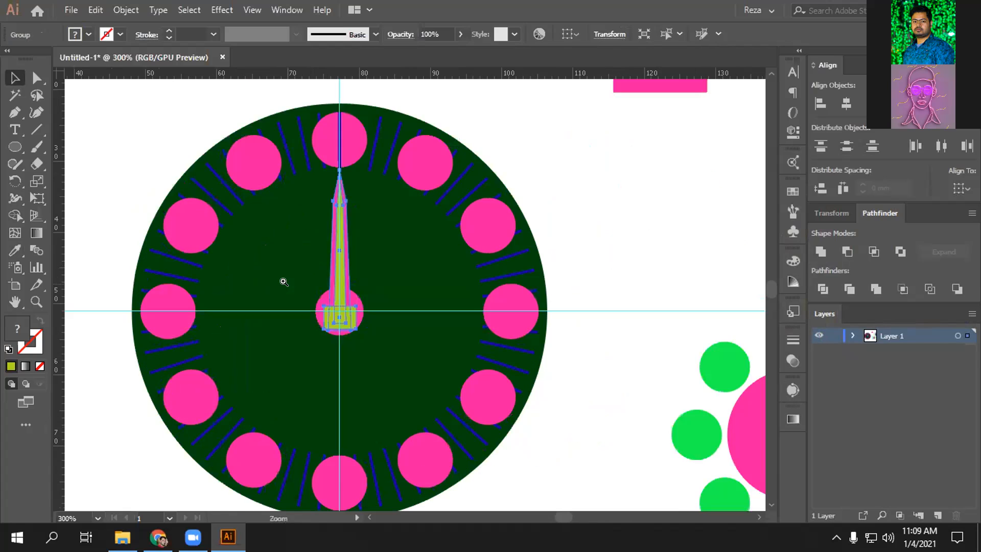
pyautogui.click(283, 282)
pyautogui.moveTo(476, 280); pyautogui.dragTo(474, 271)
pyautogui.press('Up')
pyautogui.press('Up')
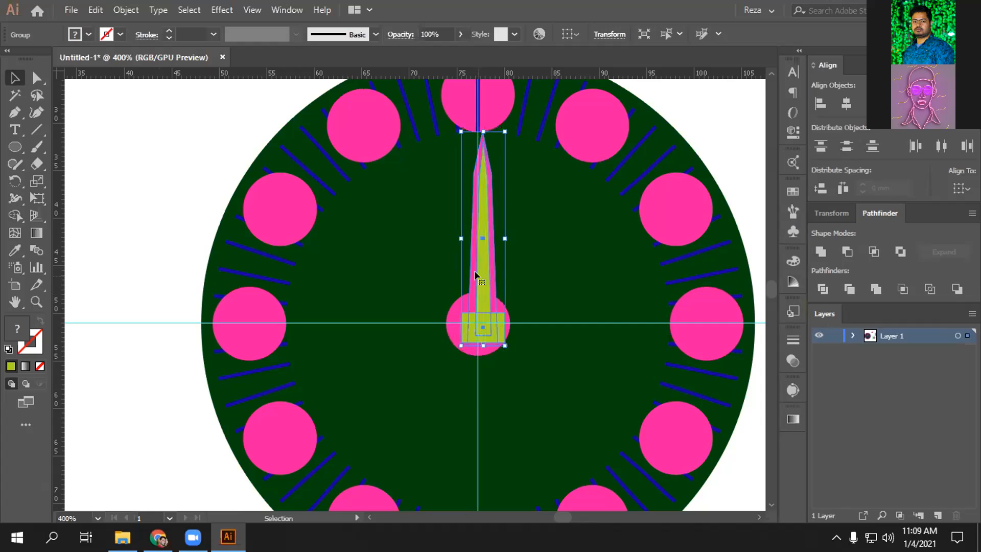
pyautogui.press('Down')
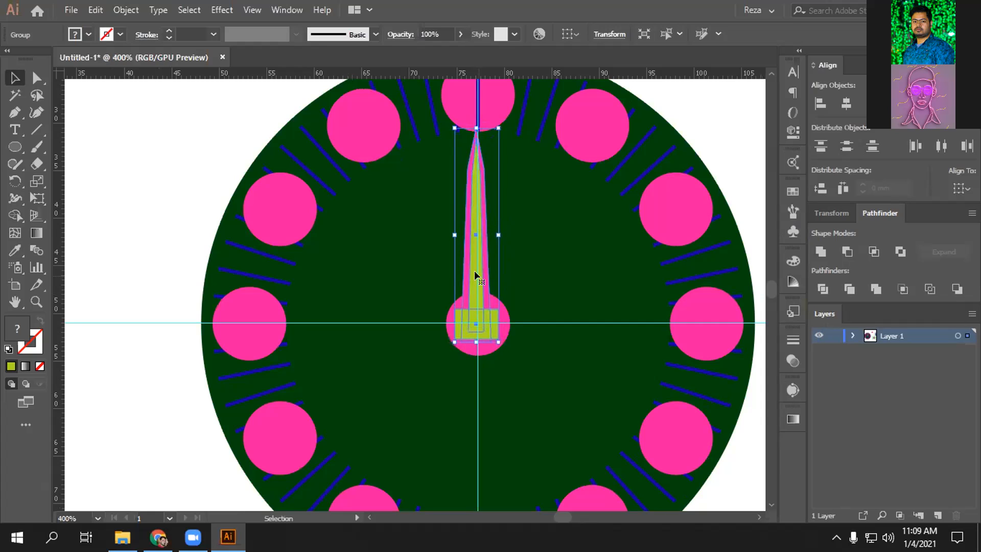
pyautogui.press('Right')
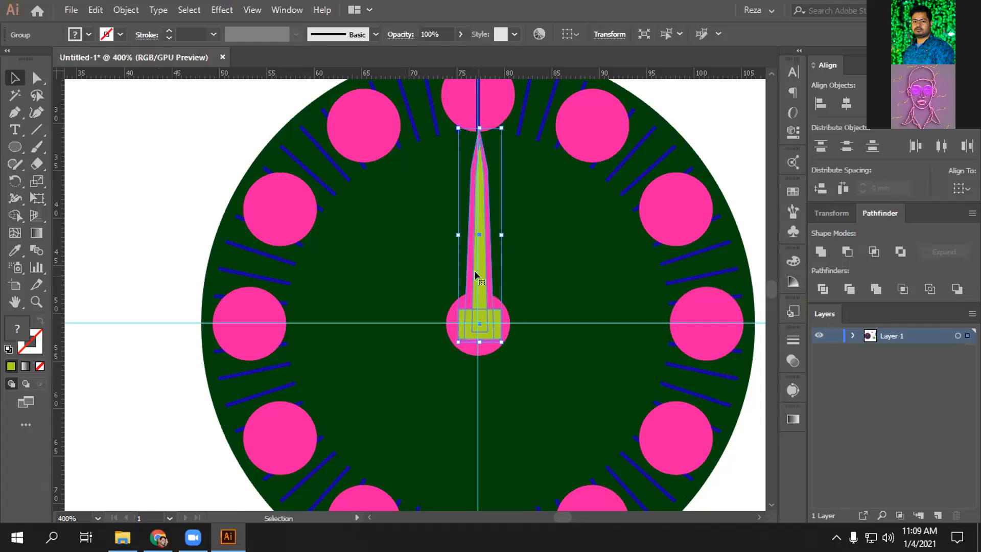
pyautogui.press('Left')
pyautogui.press('Right')
pyautogui.press('Left')
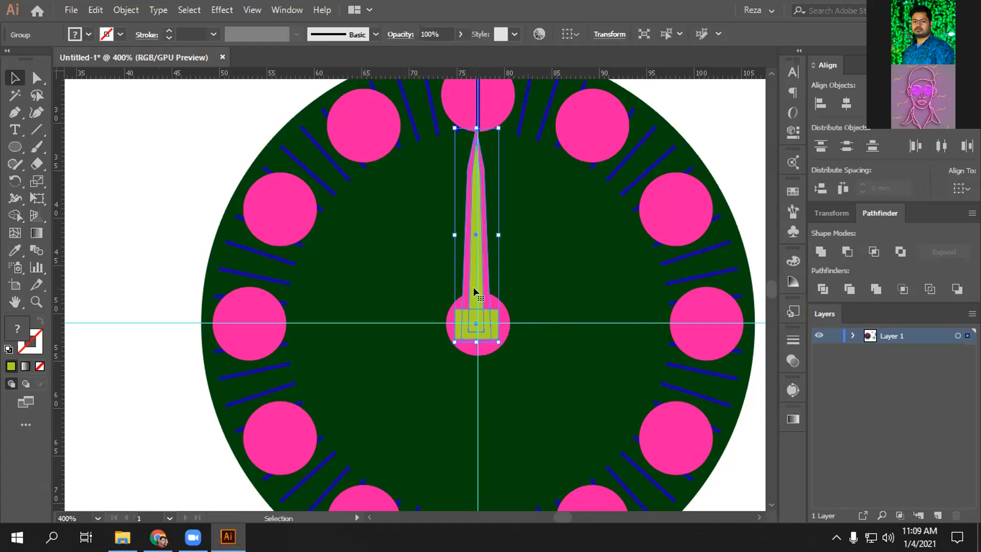
# - Fine-tune the lime hand with arrow keys until centred and pointing straight up
pyautogui.press('Right')
pyautogui.press('Left')
pyautogui.press('Right')
pyautogui.press('Down')
pyautogui.press('Left')
pyautogui.press('Up')
pyautogui.press('Up')
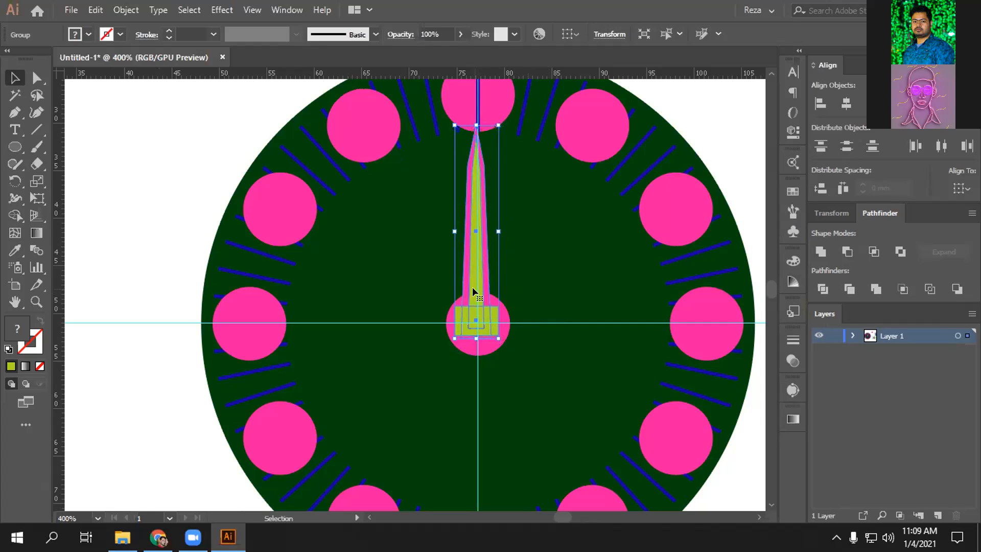
pyautogui.press('Right')
pyautogui.press('Down')
pyautogui.press('Left')
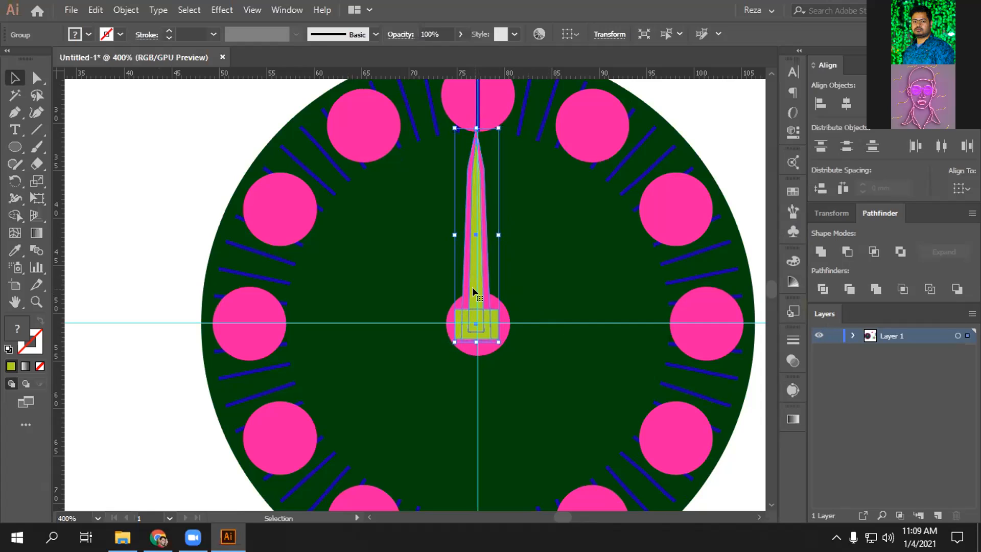
pyautogui.moveTo(473, 282); pyautogui.dragTo(474, 289)
pyautogui.press('Up')
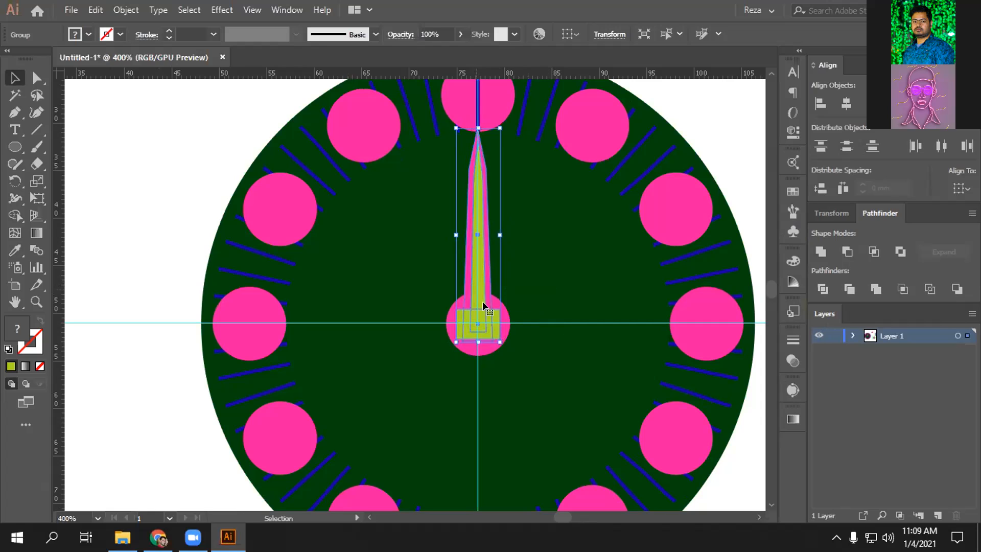
pyautogui.moveTo(593, 283); pyautogui.dragTo(401, 312)
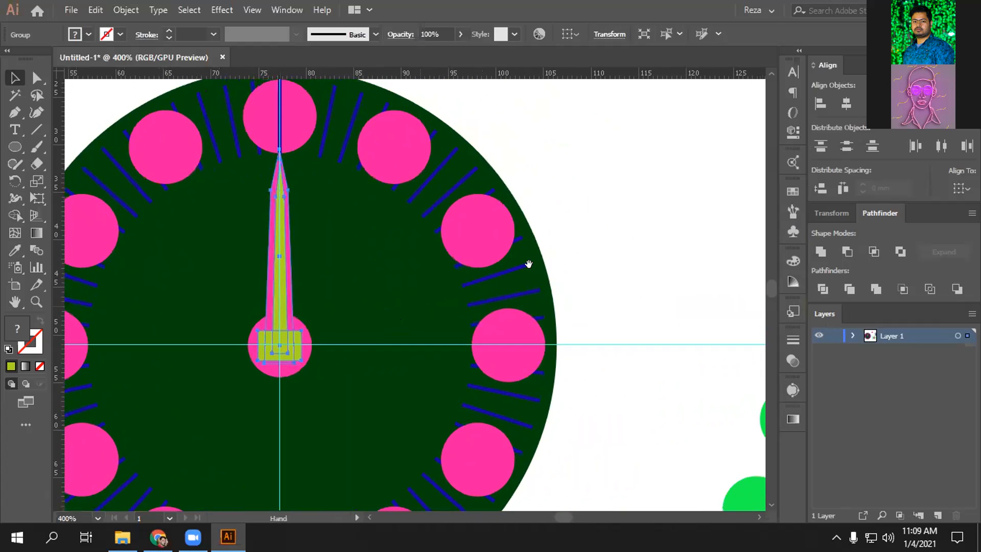
# - Move the teal sword onto the clock face and rotate it toward eleven o'clock
pyautogui.moveTo(664, 179); pyautogui.dragTo(493, 125)
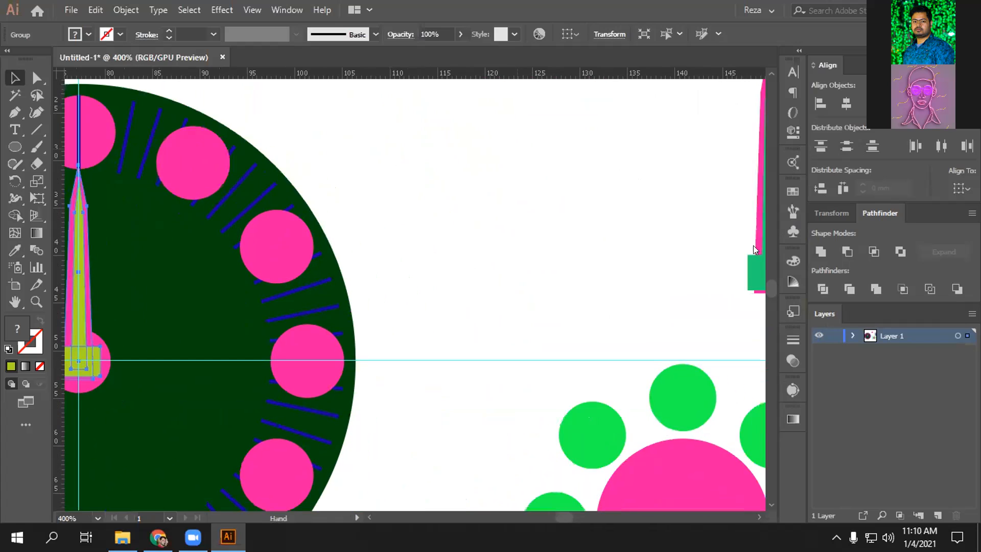
pyautogui.moveTo(681, 177); pyautogui.dragTo(761, 264)
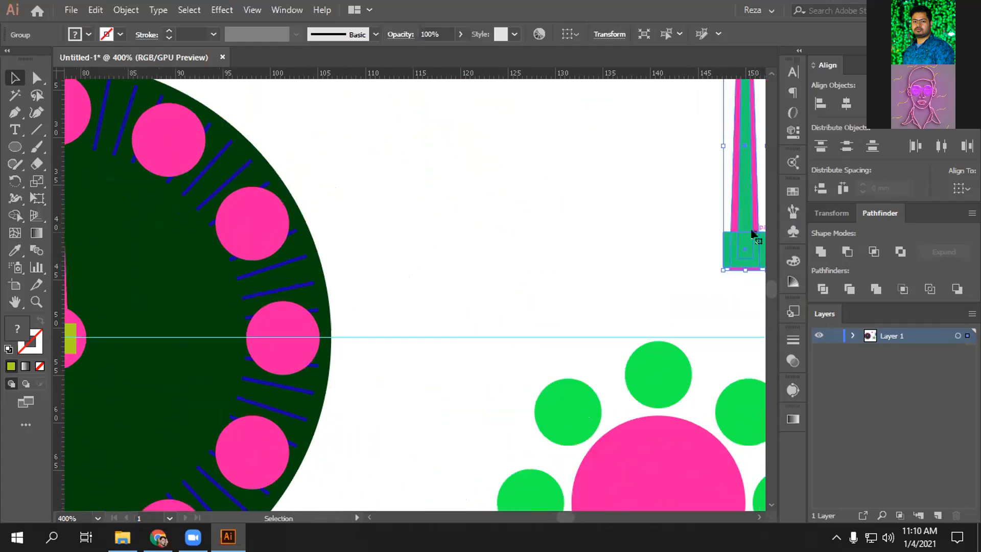
pyautogui.moveTo(747, 206); pyautogui.dragTo(140, 290)
pyautogui.moveTo(477, 271); pyautogui.dragTo(685, 213)
pyautogui.moveTo(396, 208); pyautogui.dragTo(247, 223)
pyautogui.moveTo(241, 189); pyautogui.dragTo(257, 252)
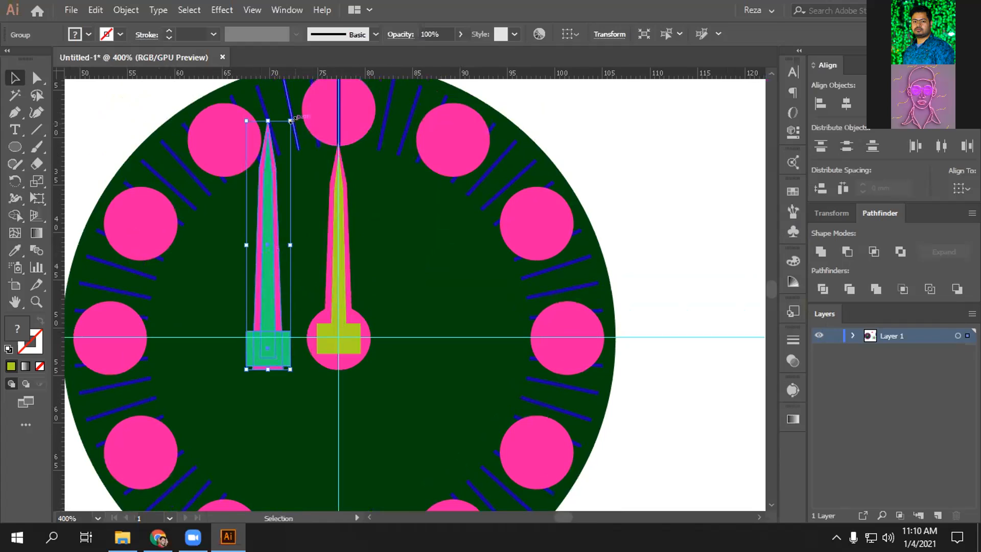
pyautogui.moveTo(290, 120); pyautogui.dragTo(228, 112)
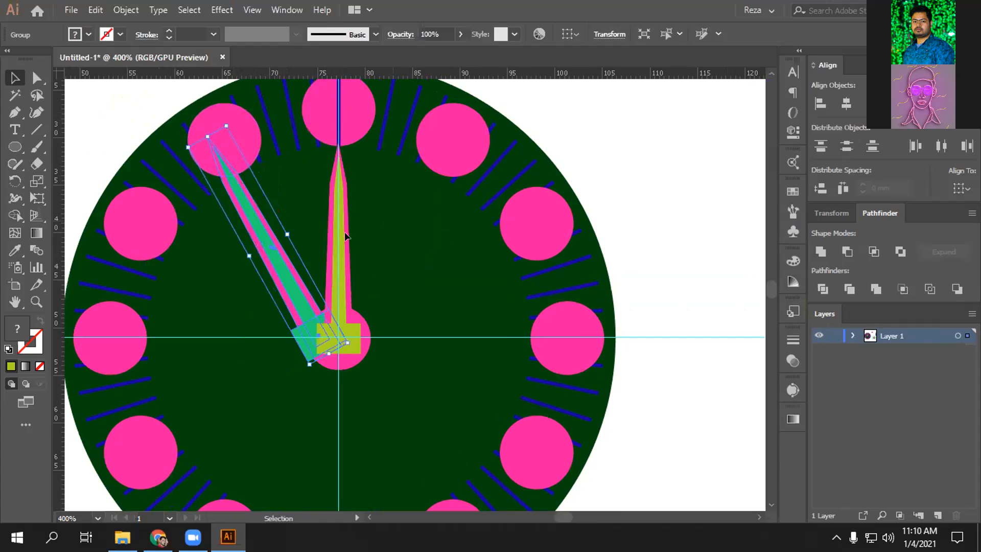
pyautogui.click(390, 216)
pyautogui.click(266, 261)
pyautogui.moveTo(269, 247); pyautogui.dragTo(294, 249)
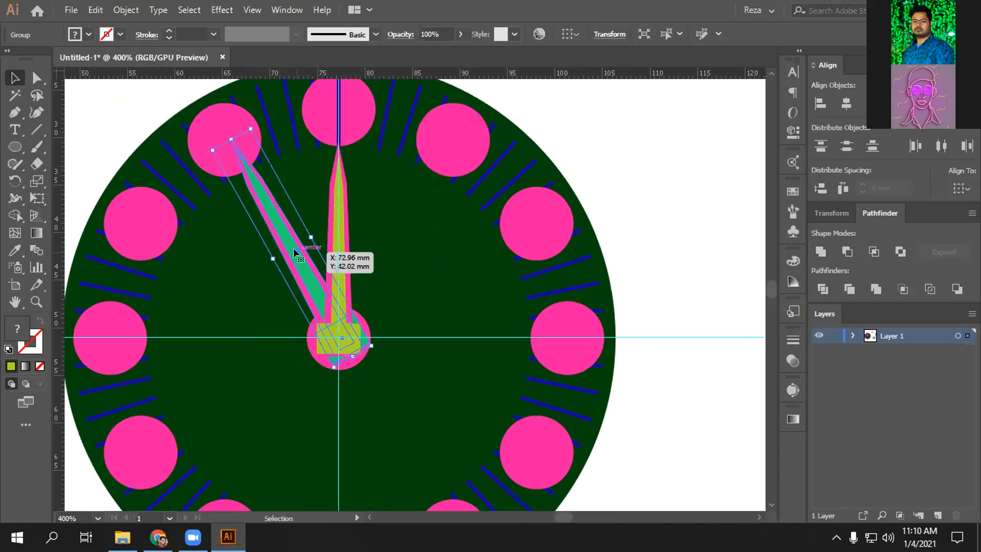
# - Nudge the green hand slightly left so it sits on the hub
pyautogui.press('Left')
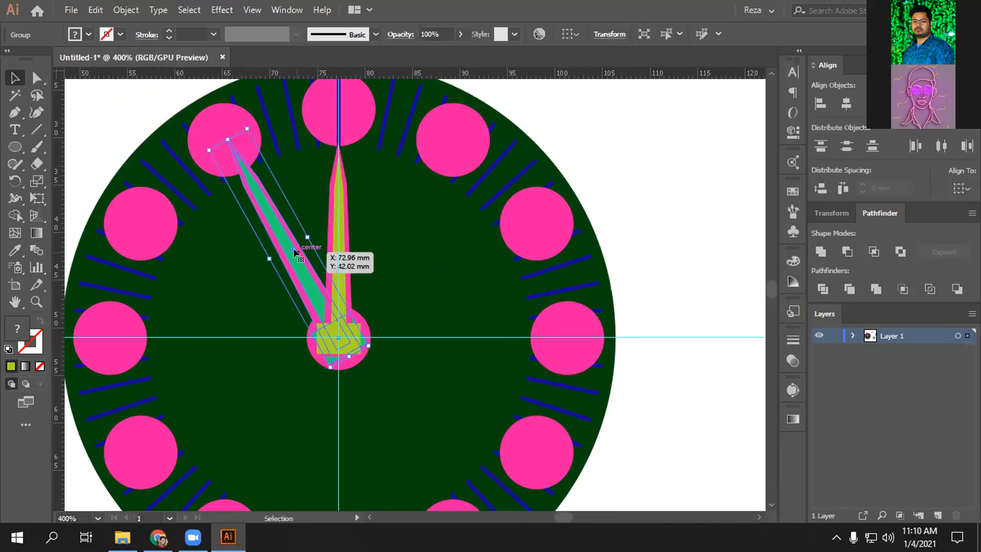
pyautogui.press('Right')
pyautogui.press('Left')
pyautogui.click(715, 250)
# - Marquee-select the spare blue hand's parts and move them to the left
pyautogui.press('space')
pyautogui.moveTo(696, 186); pyautogui.dragTo(74, 243)
pyautogui.moveTo(659, 132); pyautogui.dragTo(386, 356)
pyautogui.moveTo(563, 207); pyautogui.dragTo(85, 310)
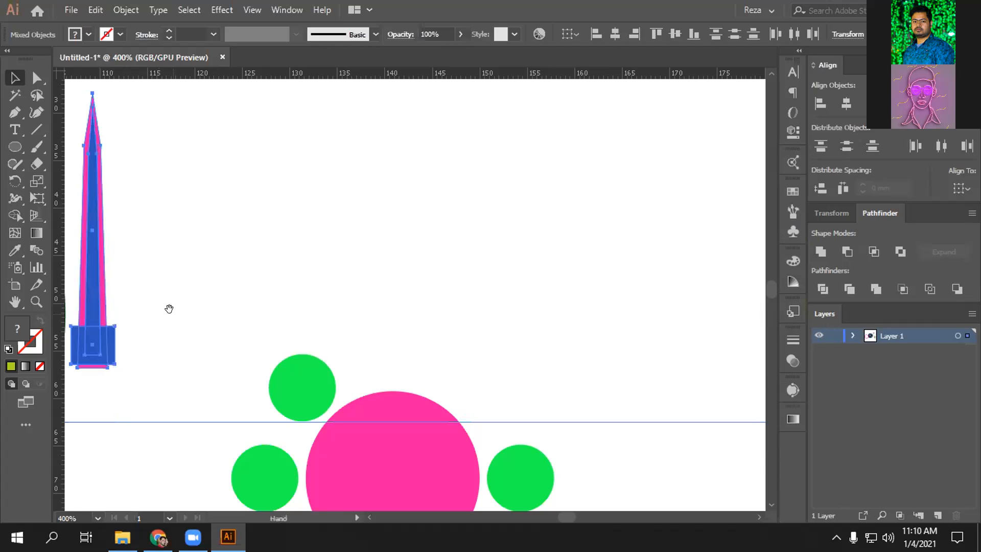
# - Move the blue minute hand onto the clock centre and nudge it into place
pyautogui.moveTo(170, 309); pyautogui.dragTo(736, 228)
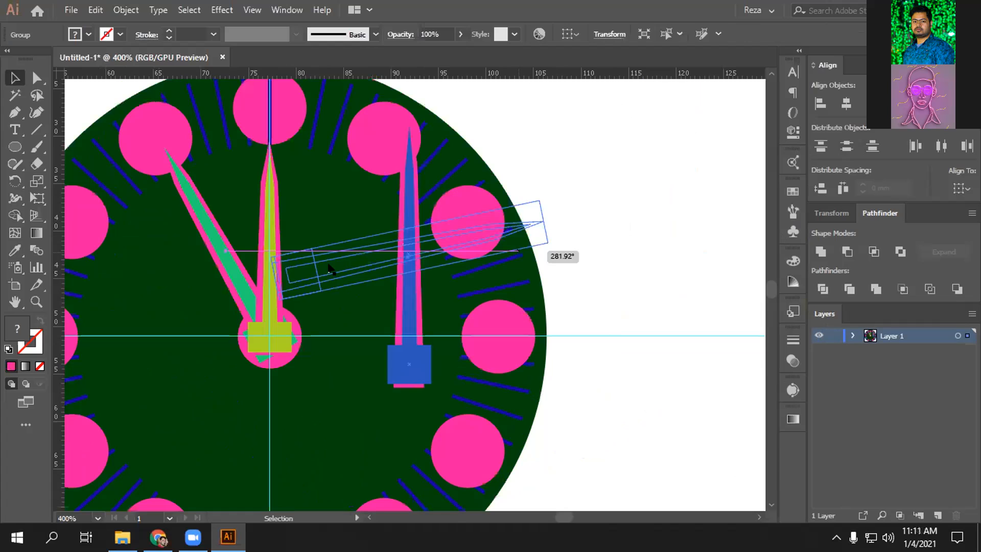
pyautogui.moveTo(555, 255); pyautogui.dragTo(553, 253)
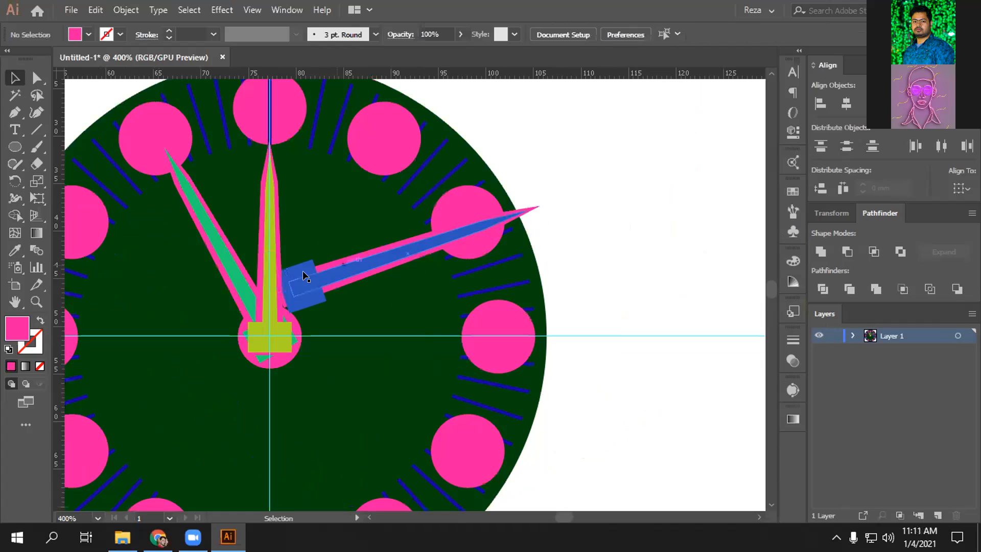
pyautogui.moveTo(303, 271); pyautogui.dragTo(489, 295)
pyautogui.press('Left')
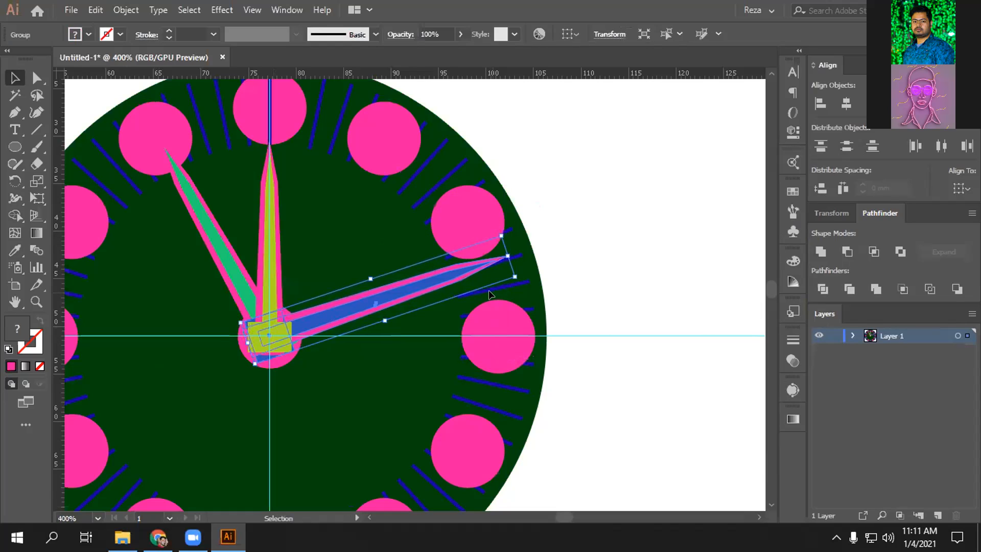
pyautogui.press('Down')
pyautogui.press('Up')
pyautogui.press('Right')
pyautogui.press('Left')
pyautogui.click(690, 225)
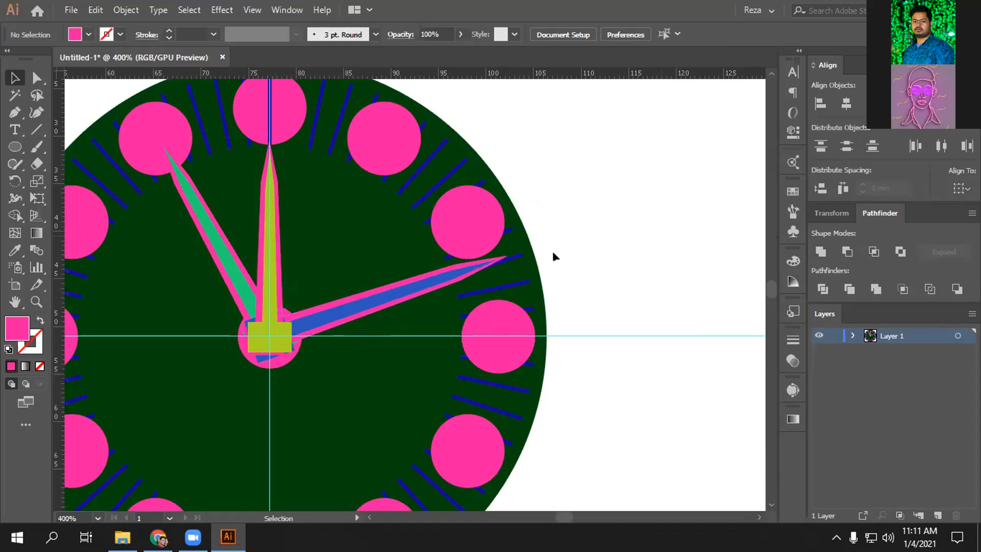
# - Rotate the minute hand slightly clockwise to point between 2 and 3 o'clock
pyautogui.click(395, 285)
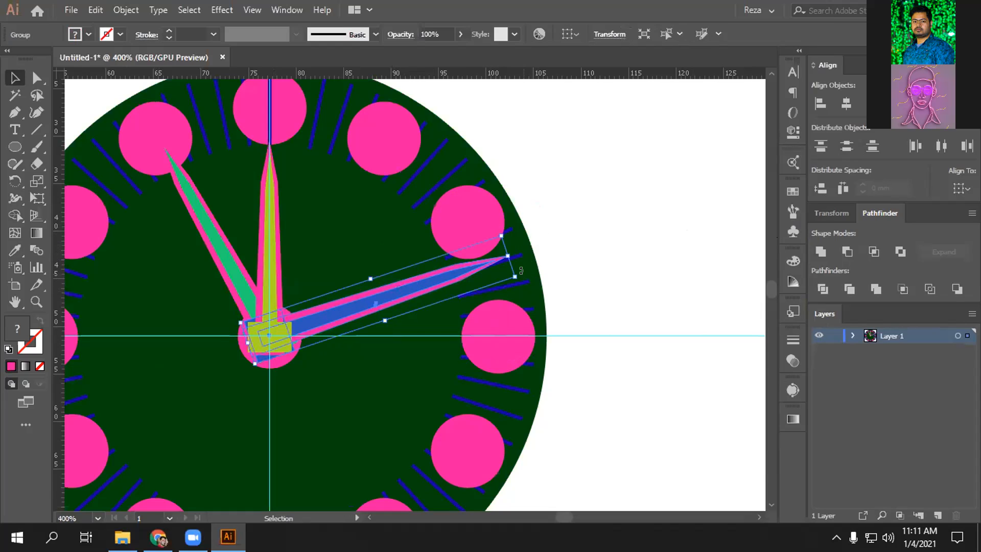
pyautogui.moveTo(521, 270); pyautogui.dragTo(522, 274)
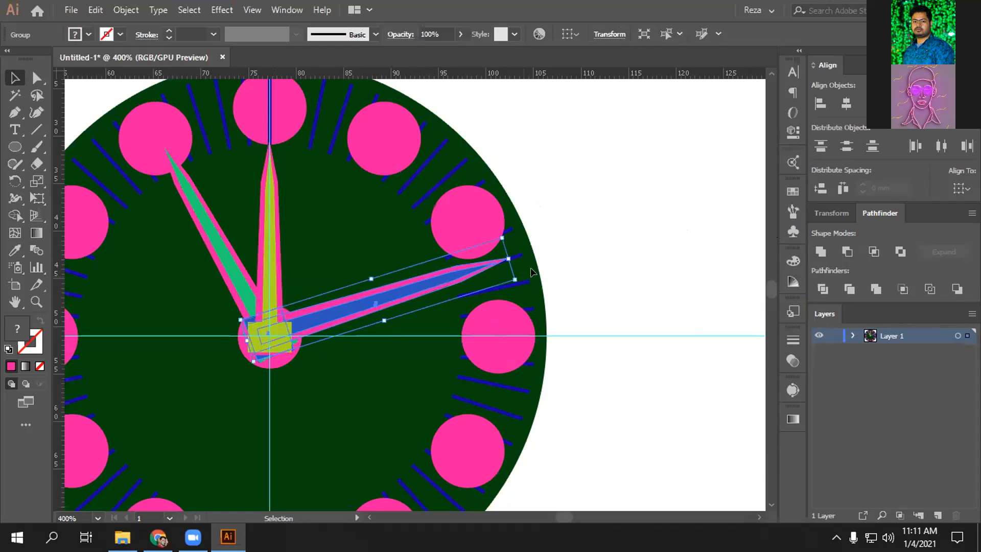
pyautogui.click(636, 183)
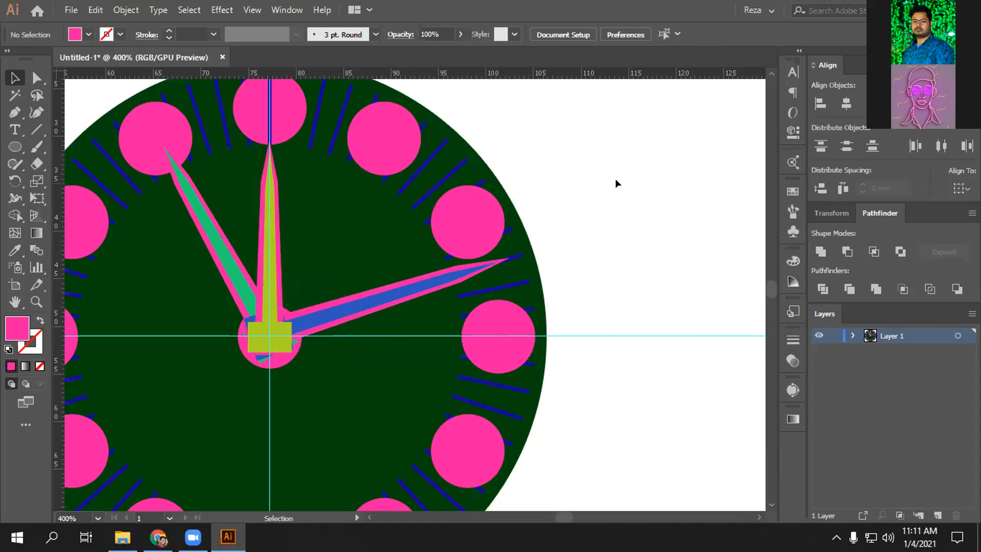
pyautogui.moveTo(395, 222); pyautogui.dragTo(386, 248)
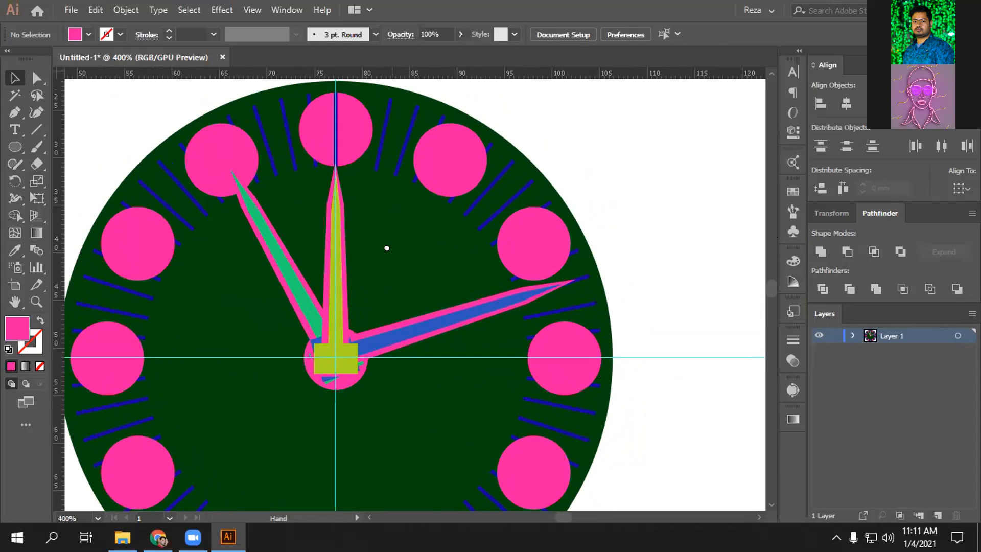
pyautogui.moveTo(386, 248); pyautogui.dragTo(390, 231)
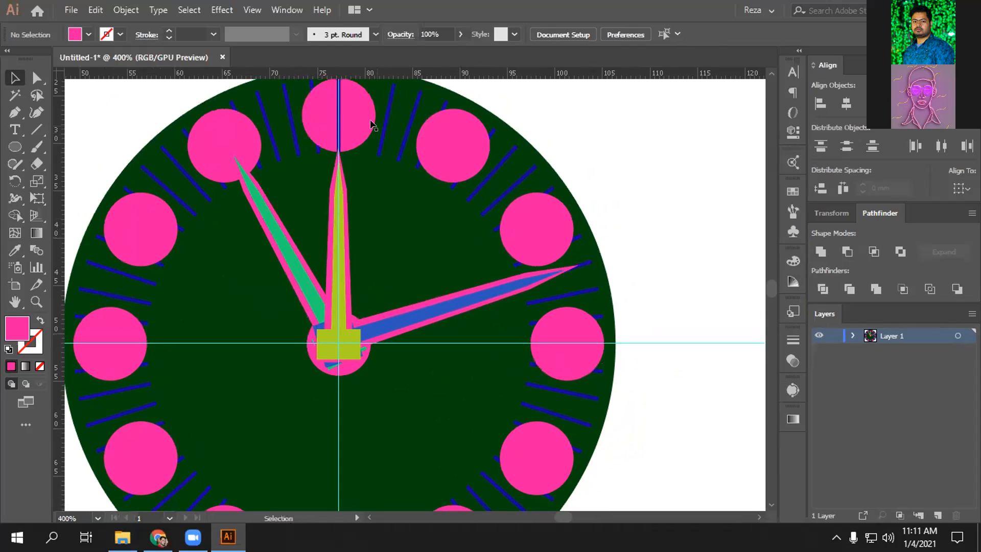
# - Send the pink hour-circle group behind the blue tick lines with Ctrl+[
pyautogui.click(208, 130)
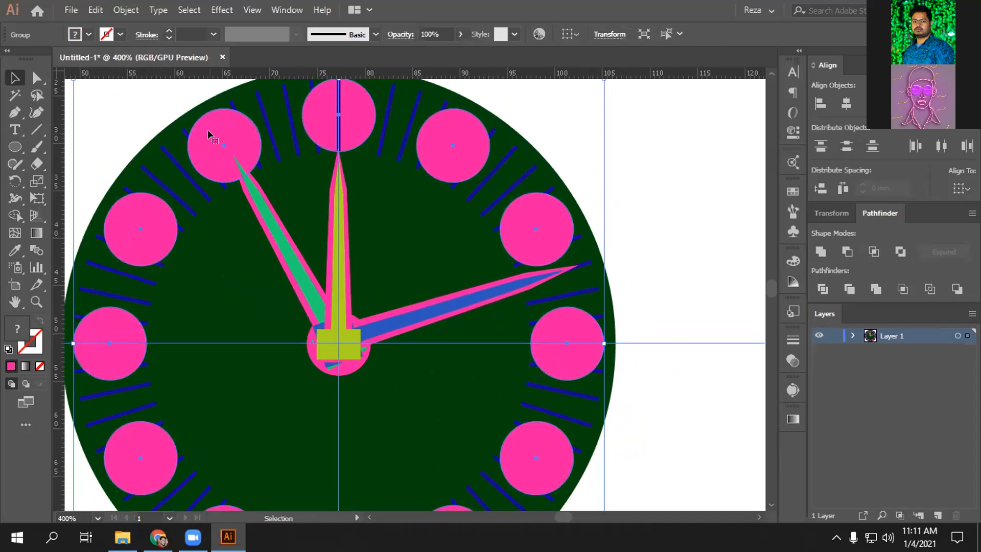
pyautogui.press('a')
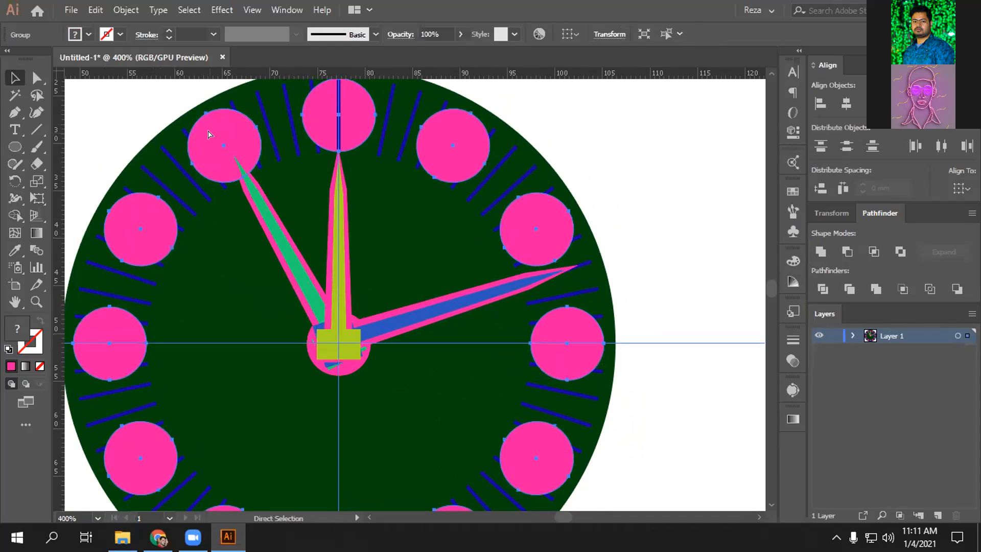
pyautogui.hotkey('ctrl', '[')
pyautogui.press('v')
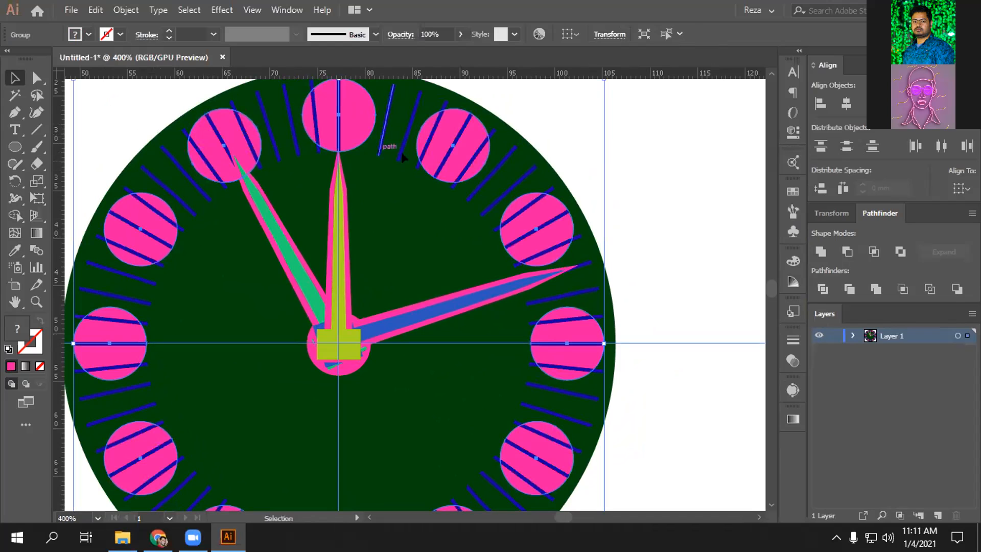
pyautogui.click(660, 166)
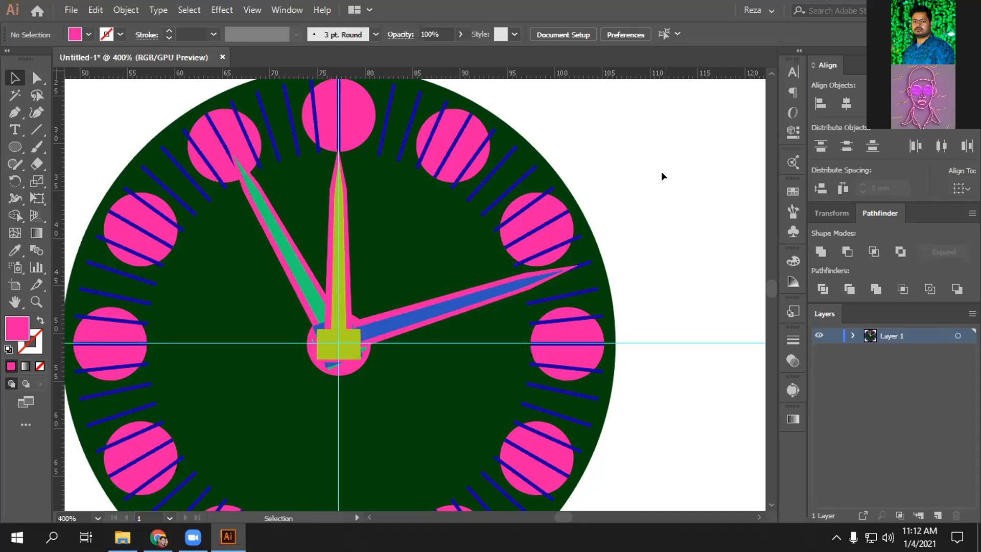
# - Select the blue tick-line group, zoom out, and shrink it around its centre
pyautogui.click(507, 156)
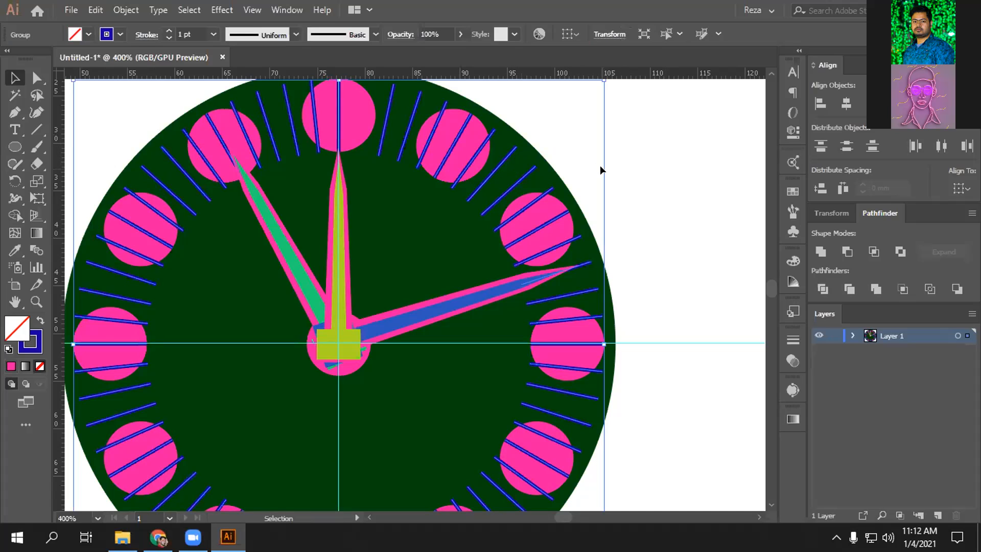
pyautogui.press('space')
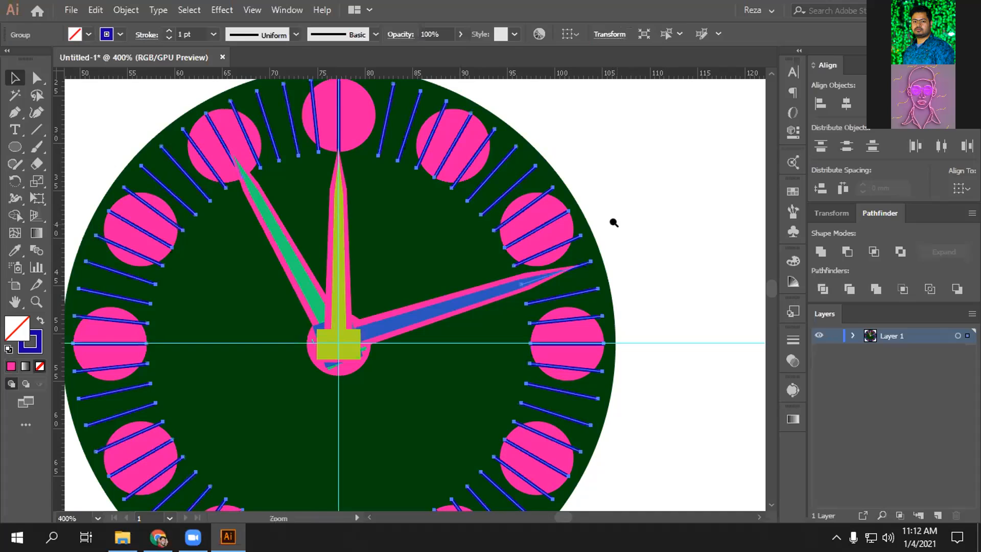
pyautogui.keyDown('ctrl'); pyautogui.keyDown('alt'); pyautogui.click(618, 226); pyautogui.keyUp('alt'); pyautogui.keyUp('ctrl')
pyautogui.moveTo(522, 250); pyautogui.dragTo(587, 217)
pyautogui.moveTo(521, 216); pyautogui.dragTo(595, 193)
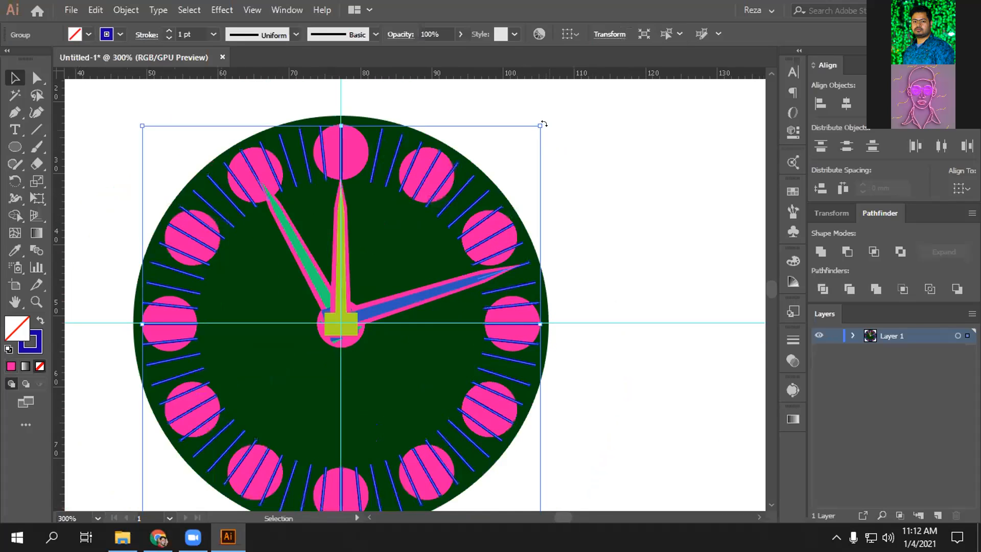
pyautogui.moveTo(538, 123); pyautogui.dragTo(521, 130)
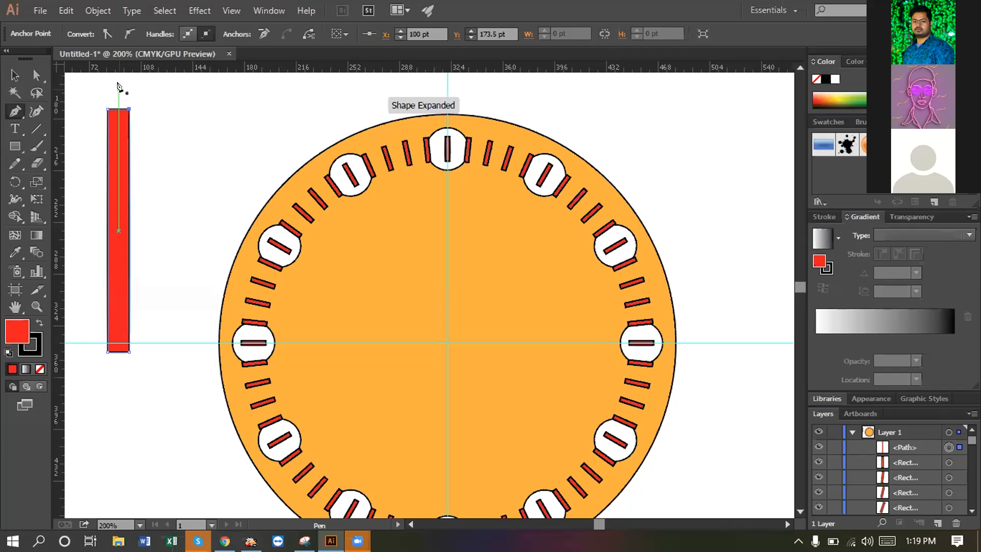
# - Add an anchor at the red rectangle's top middle and drag it up into a pointed tip
pyautogui.click(119, 109)
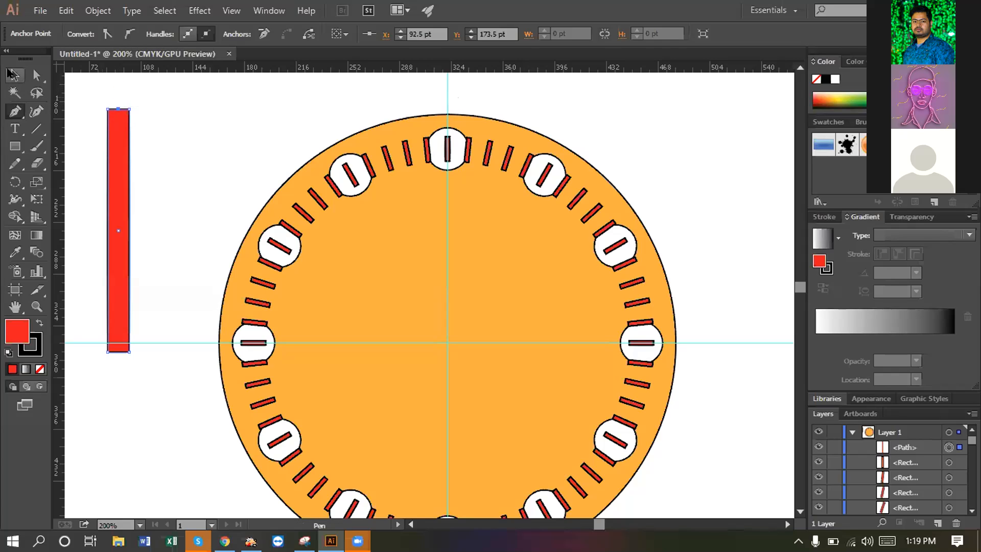
pyautogui.click(36, 76)
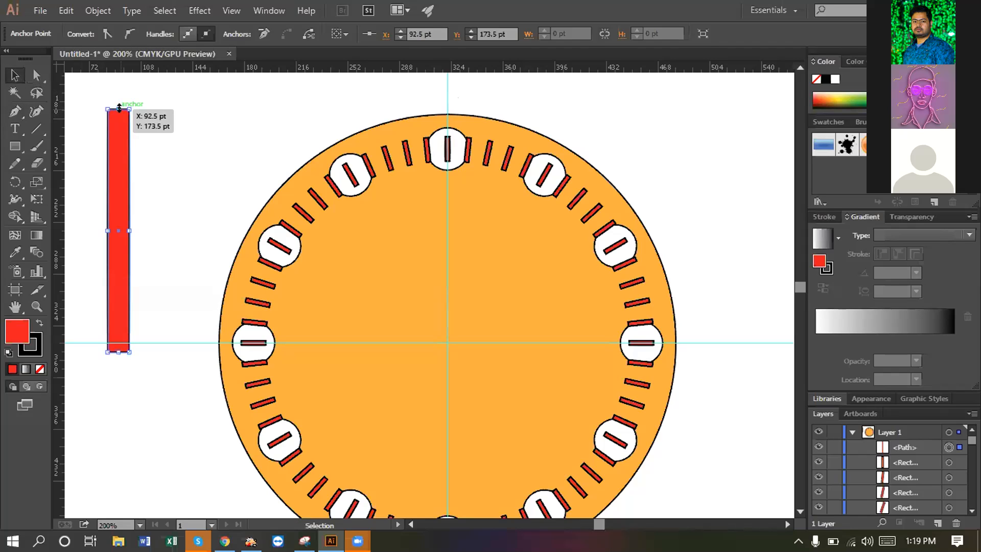
pyautogui.moveTo(118, 109)
pyautogui.mouseDown()
pyautogui.moveTo(114, 84)
pyautogui.moveTo(118, 109)
pyautogui.mouseUp()
pyautogui.click(36, 76)
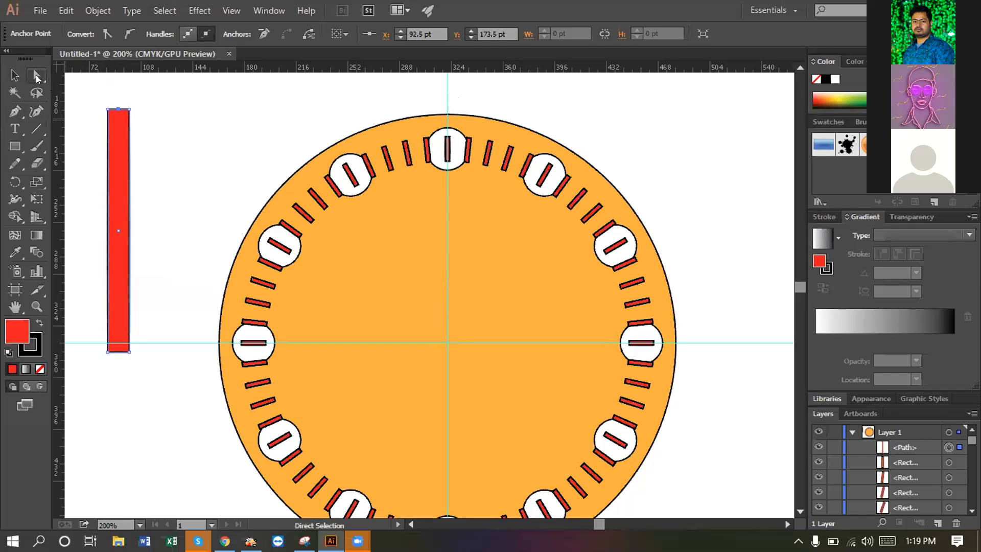
pyautogui.moveTo(118, 109); pyautogui.dragTo(118, 77)
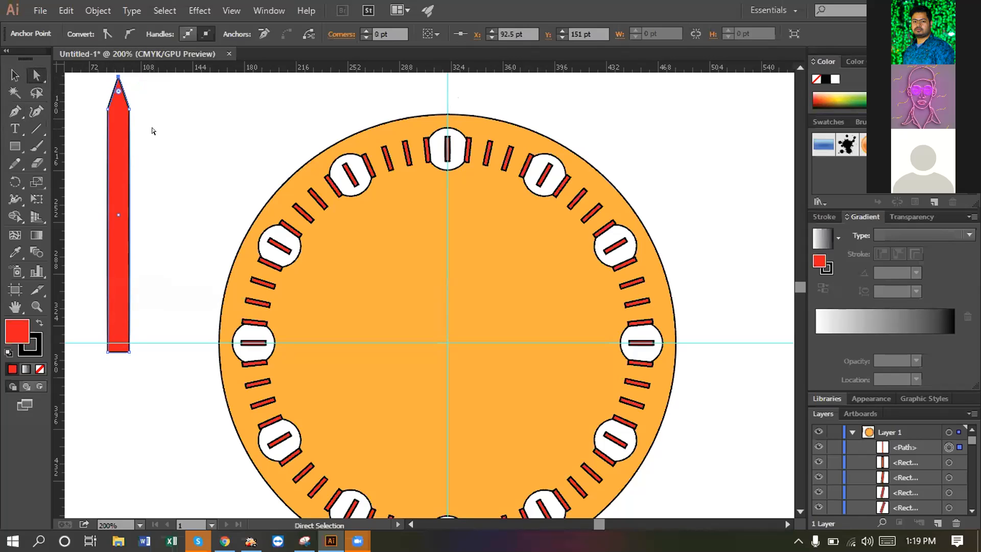
pyautogui.scroll(1, 162, 145)
pyautogui.scroll(3, 164, 156)
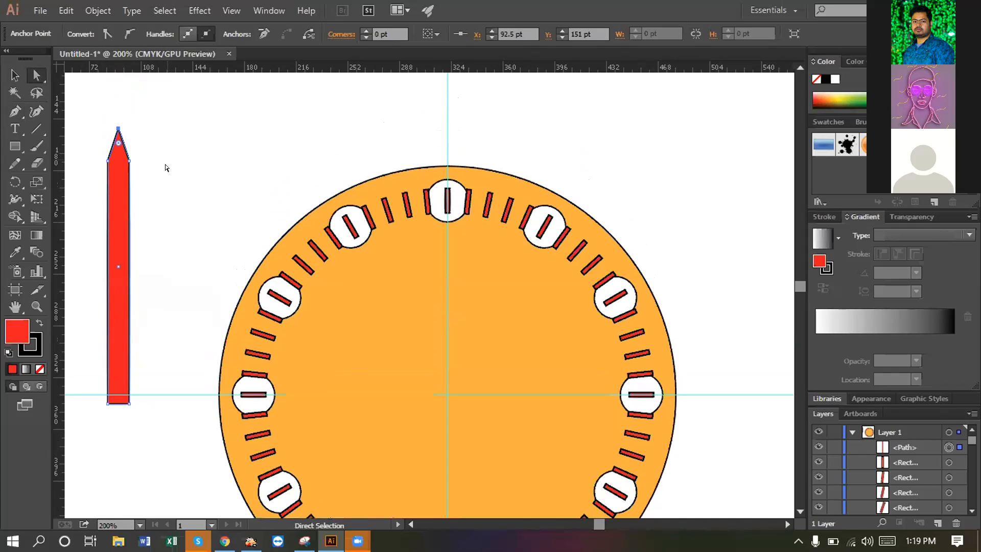
pyautogui.moveTo(120, 132); pyautogui.dragTo(121, 132)
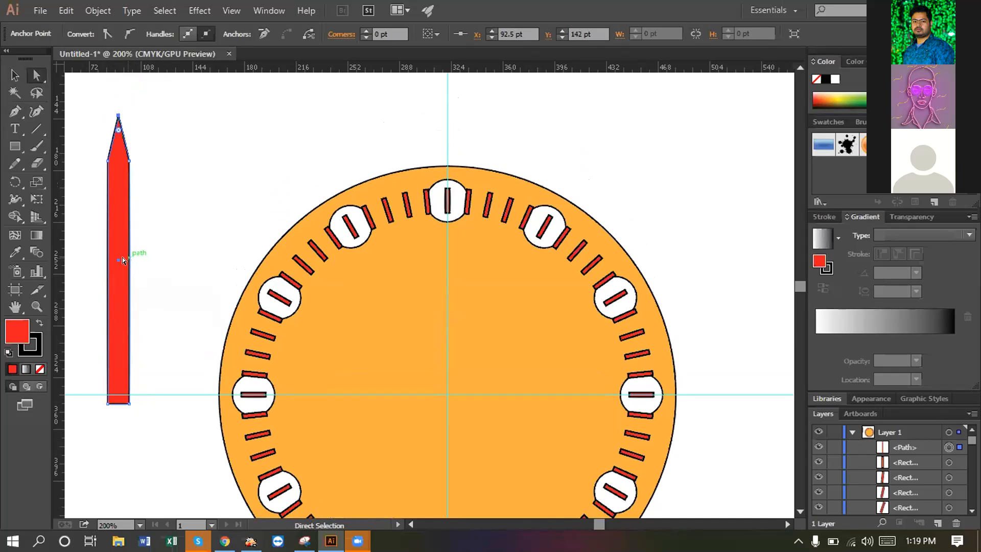
# - Add matching anchor points on the left and right edges of the clock hand
pyautogui.click(15, 111)
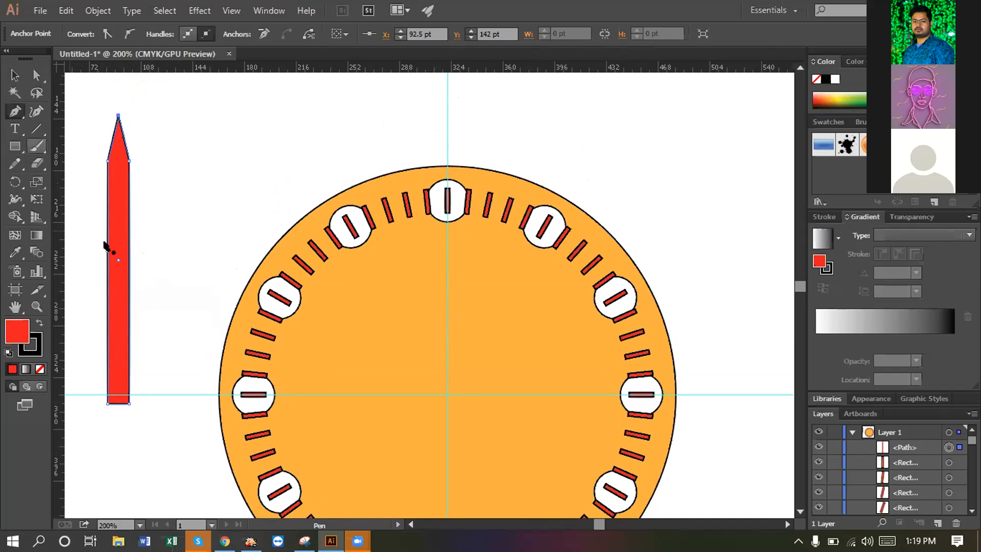
pyautogui.click(129, 261)
pyautogui.click(129, 262)
pyautogui.click(108, 260)
pyautogui.click(129, 260)
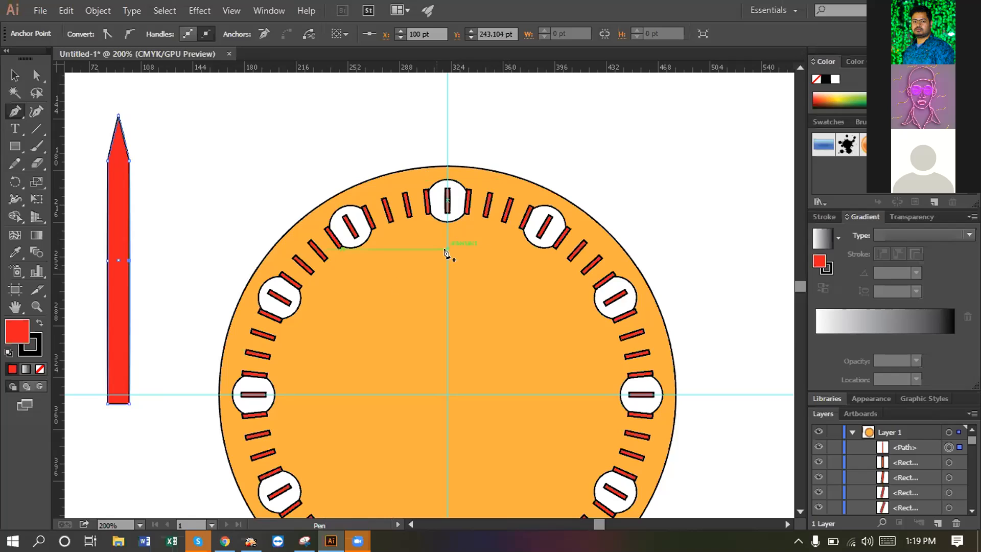
pyautogui.scroll(-3, 902, 449)
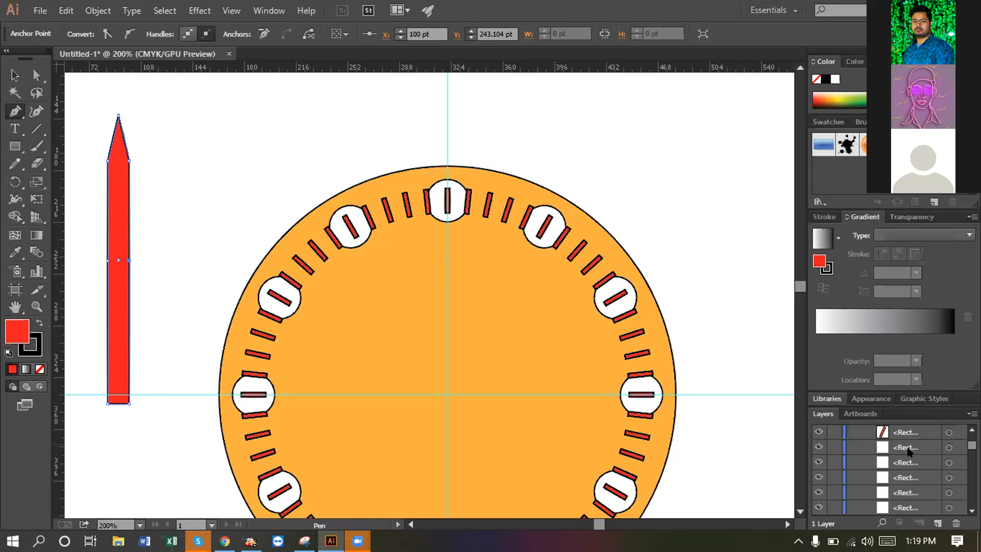
pyautogui.scroll(-5, 907, 449)
pyautogui.scroll(-5, 908, 449)
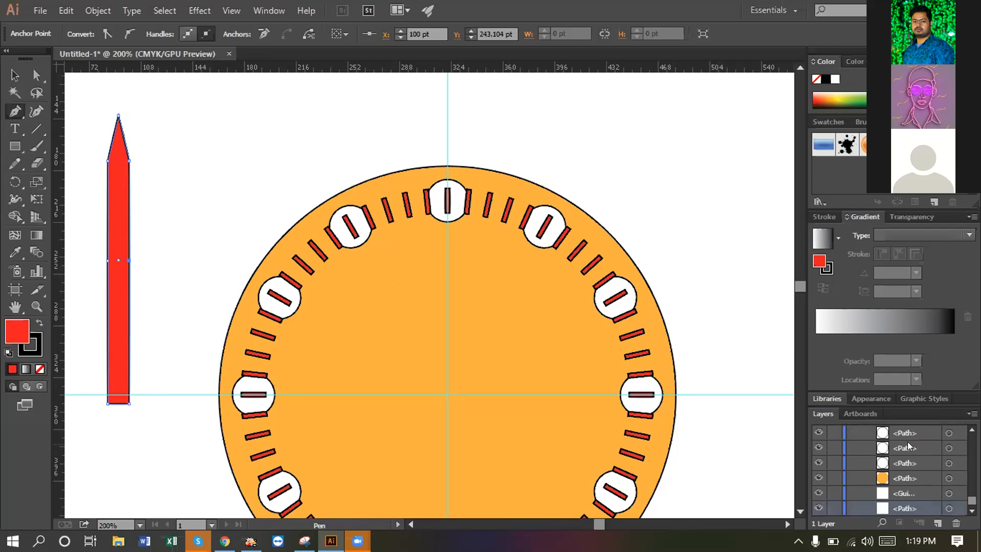
pyautogui.click(16, 75)
# - Start selecting the upper-left white hour circle, dropping stray tick marks from the selection
pyautogui.click(37, 75)
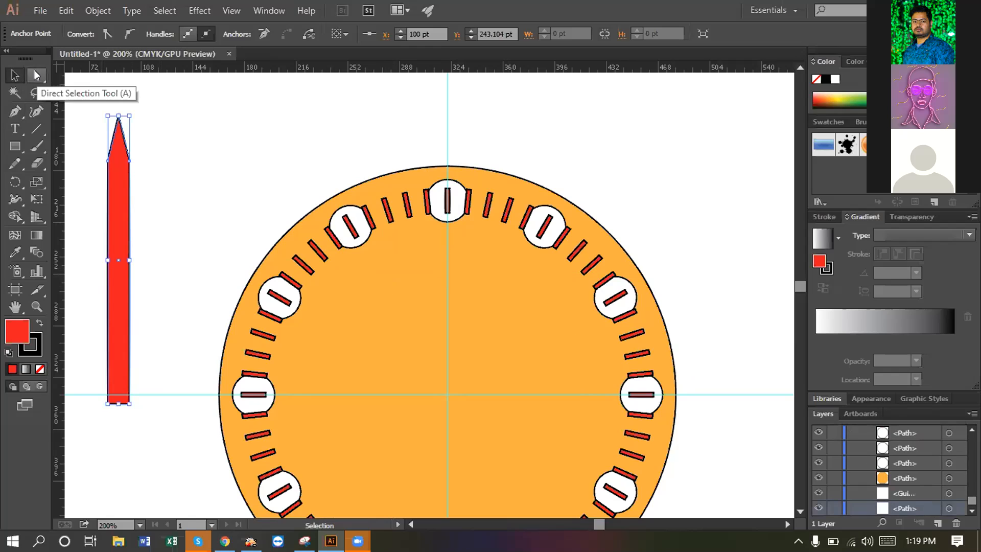
pyautogui.click(14, 75)
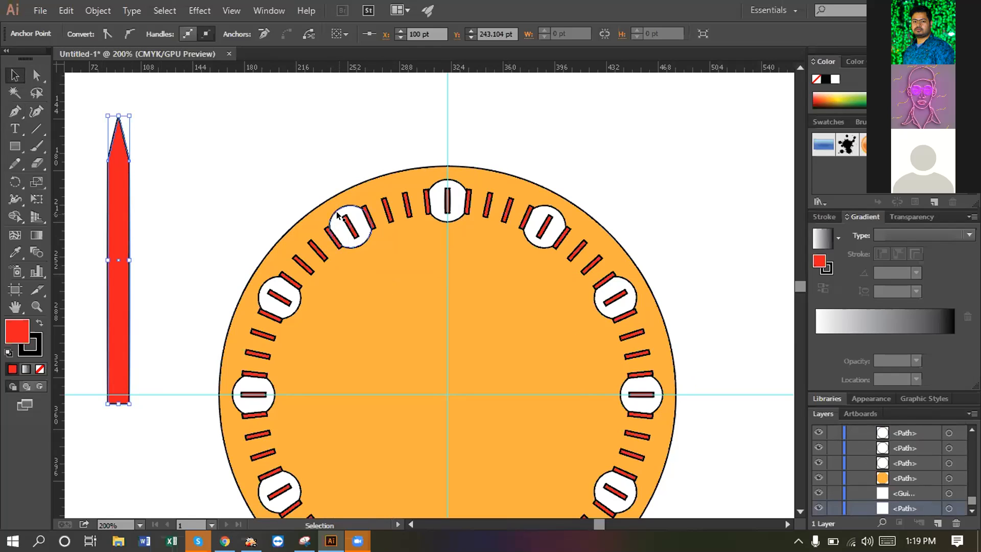
pyautogui.click(337, 214)
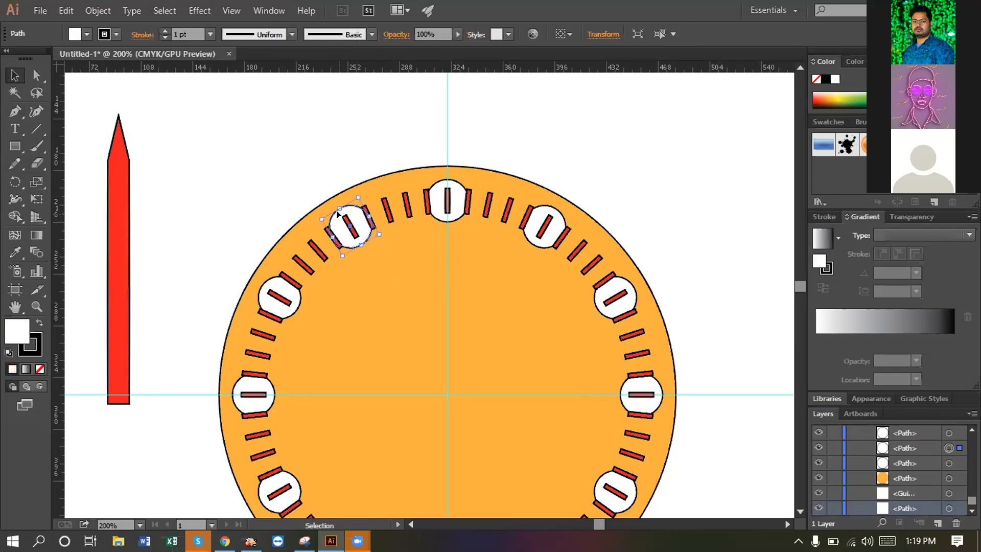
pyautogui.press('a')
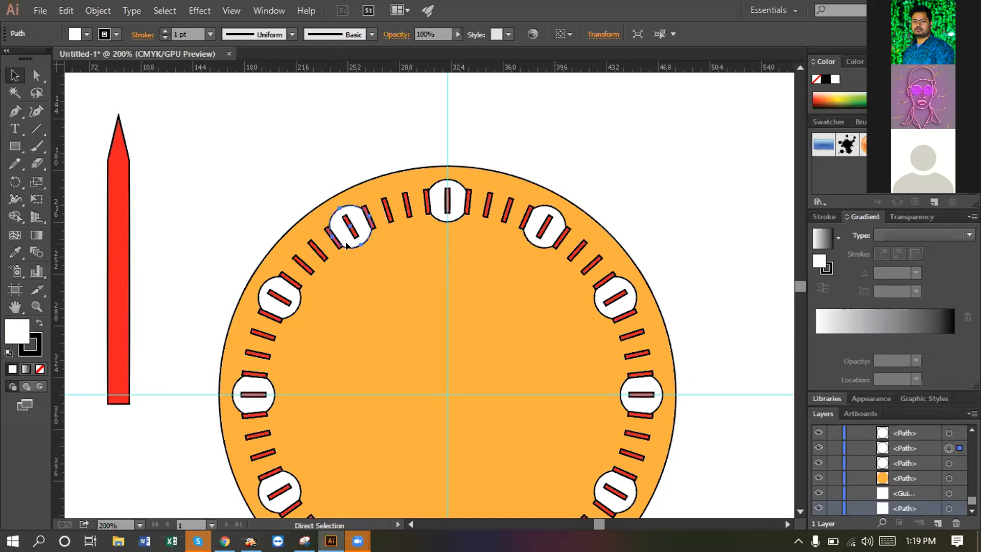
pyautogui.keyDown('shift'); pyautogui.click(346, 236); pyautogui.keyUp('shift')
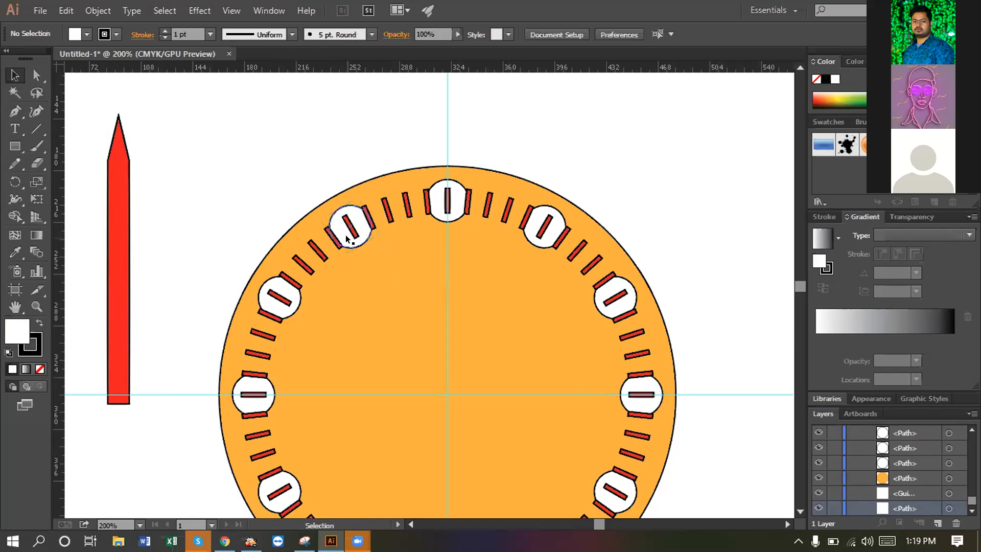
pyautogui.keyDown('shift'); pyautogui.click(346, 238); pyautogui.keyUp('shift')
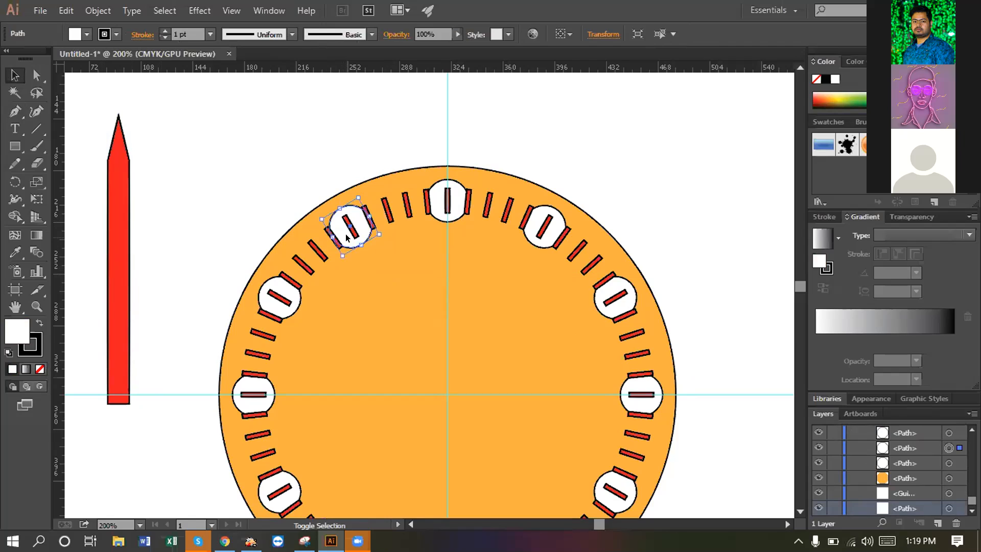
pyautogui.keyDown('shift'); pyautogui.click(346, 238); pyautogui.keyUp('shift')
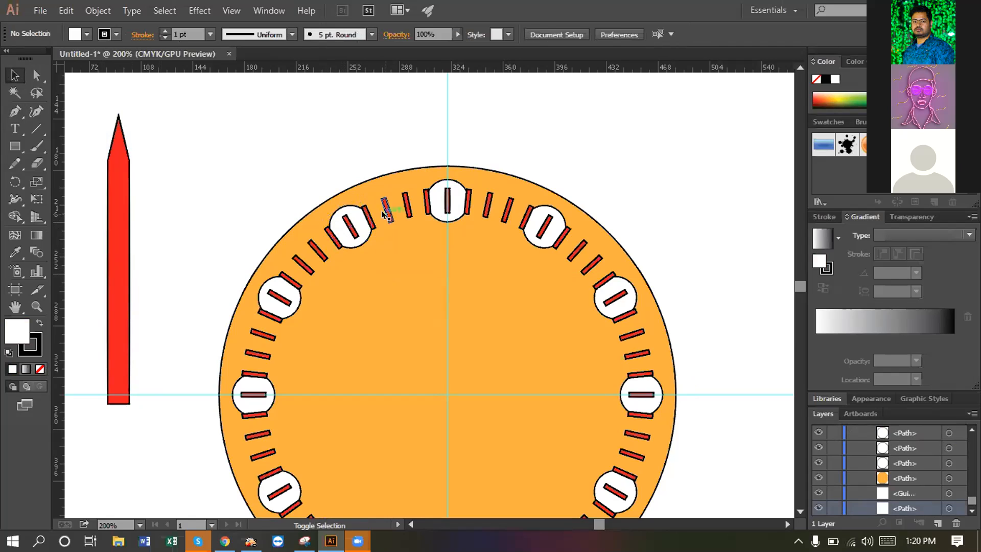
pyautogui.keyDown('shift'); pyautogui.click(350, 230); pyautogui.keyUp('shift')
pyautogui.keyDown('shift'); pyautogui.click(428, 203); pyautogui.keyUp('shift')
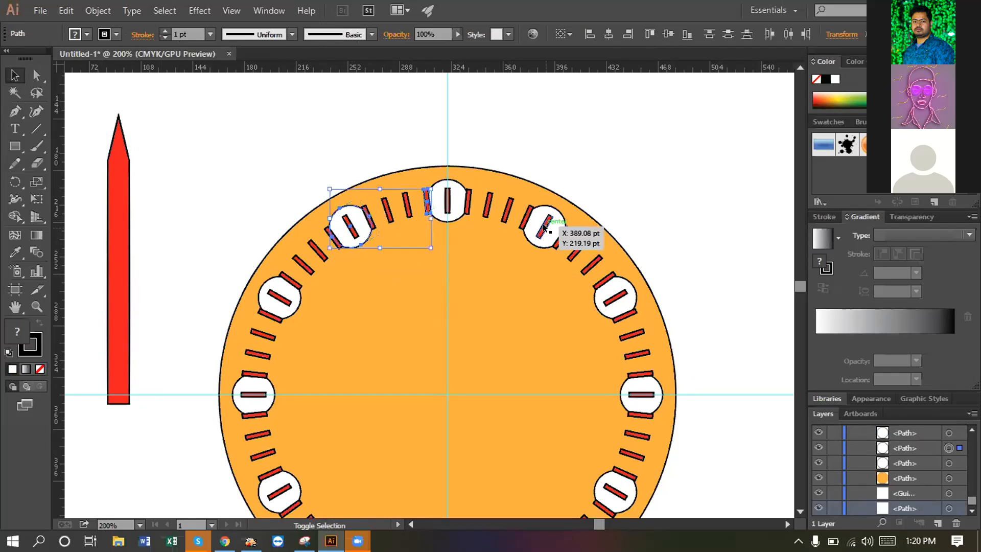
pyautogui.keyDown('shift'); pyautogui.click(545, 227); pyautogui.keyUp('shift')
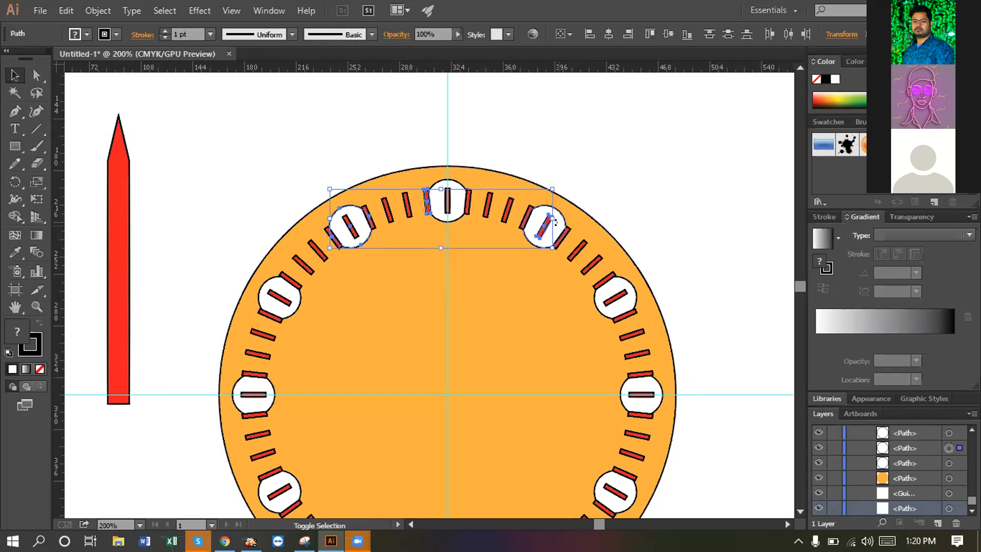
pyautogui.click(416, 225)
# - Shift-select all twelve white hour circles around the dial and group them with Ctrl+G
pyautogui.click(361, 231)
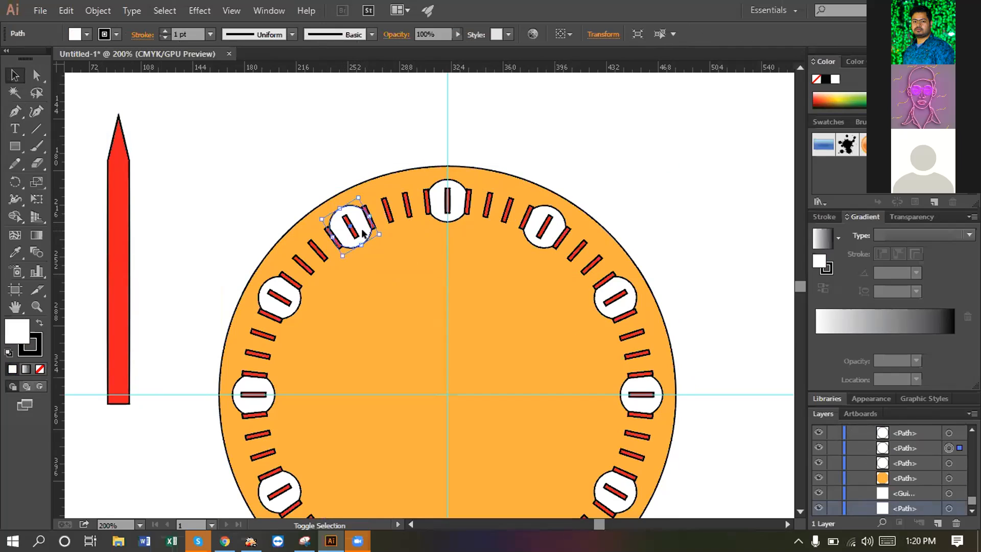
pyautogui.keyDown('shift'); pyautogui.click(454, 219); pyautogui.keyUp('shift')
pyautogui.keyDown('shift'); pyautogui.click(542, 240); pyautogui.keyUp('shift')
pyautogui.keyDown('shift'); pyautogui.click(610, 305); pyautogui.keyUp('shift')
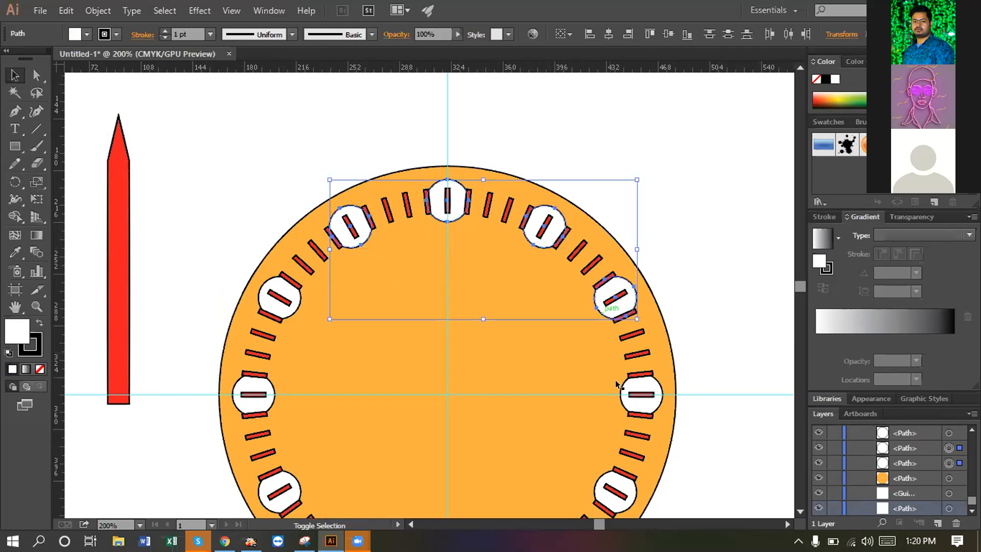
pyautogui.keyDown('shift'); pyautogui.click(636, 401); pyautogui.keyUp('shift')
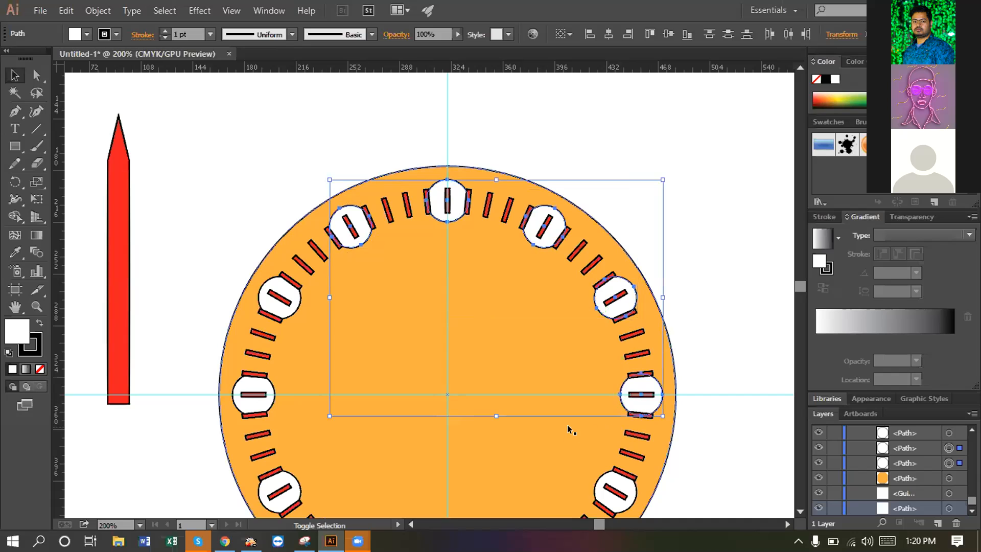
pyautogui.scroll(-2, 554, 427)
pyautogui.scroll(-2, 545, 419)
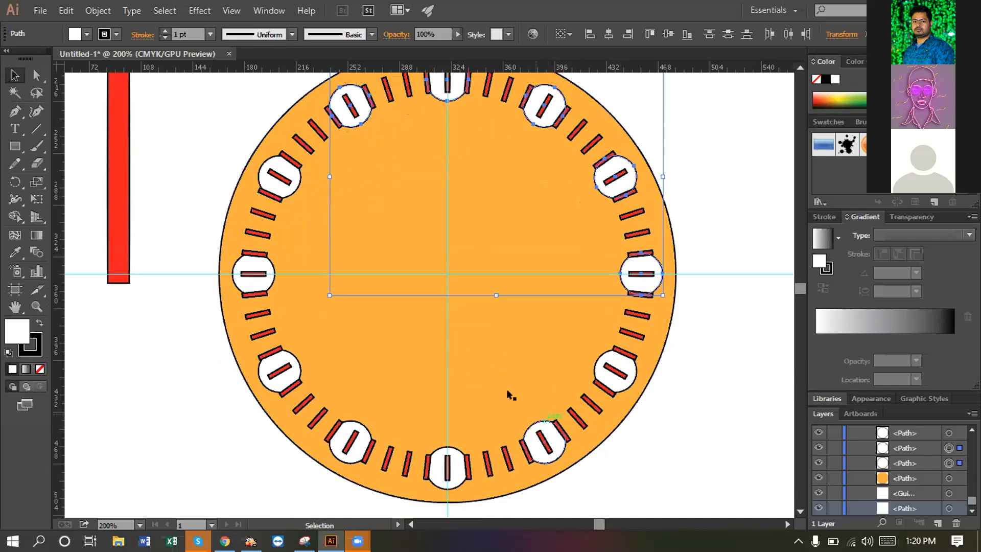
pyautogui.keyDown('shift'); pyautogui.click(294, 184); pyautogui.keyUp('shift')
pyautogui.keyDown('shift'); pyautogui.click(261, 272); pyautogui.keyUp('shift')
pyautogui.keyDown('shift'); pyautogui.click(300, 364); pyautogui.keyUp('shift')
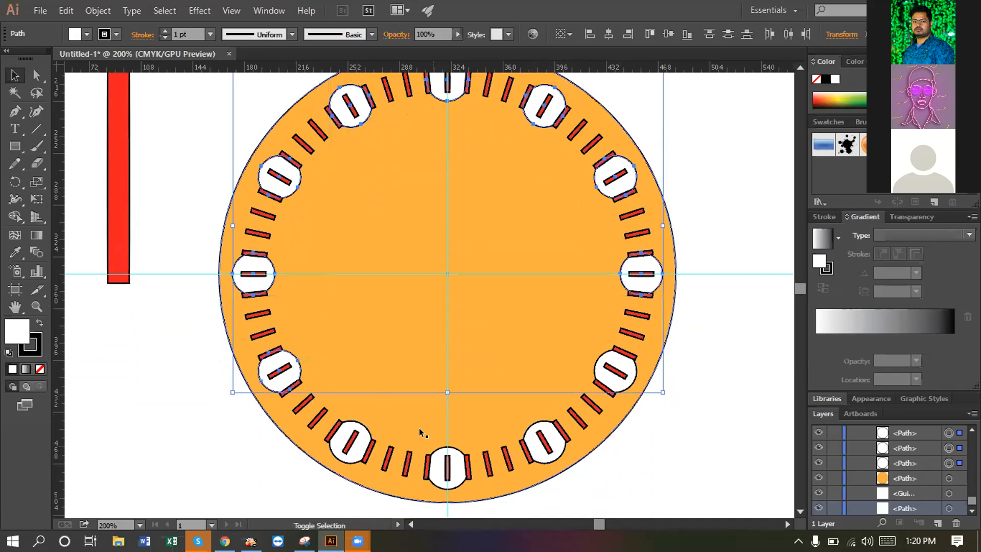
pyautogui.keyDown('shift'); pyautogui.click(360, 421); pyautogui.keyUp('shift')
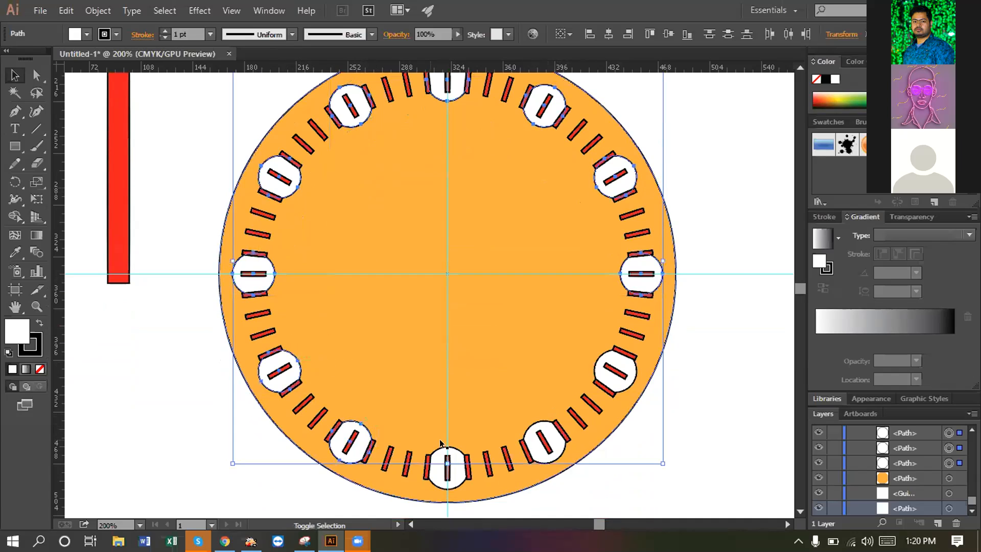
pyautogui.keyDown('shift'); pyautogui.click(442, 443); pyautogui.keyUp('shift')
pyautogui.keyDown('shift'); pyautogui.click(532, 428); pyautogui.keyUp('shift')
pyautogui.keyDown('shift'); pyautogui.click(593, 364); pyautogui.keyUp('shift')
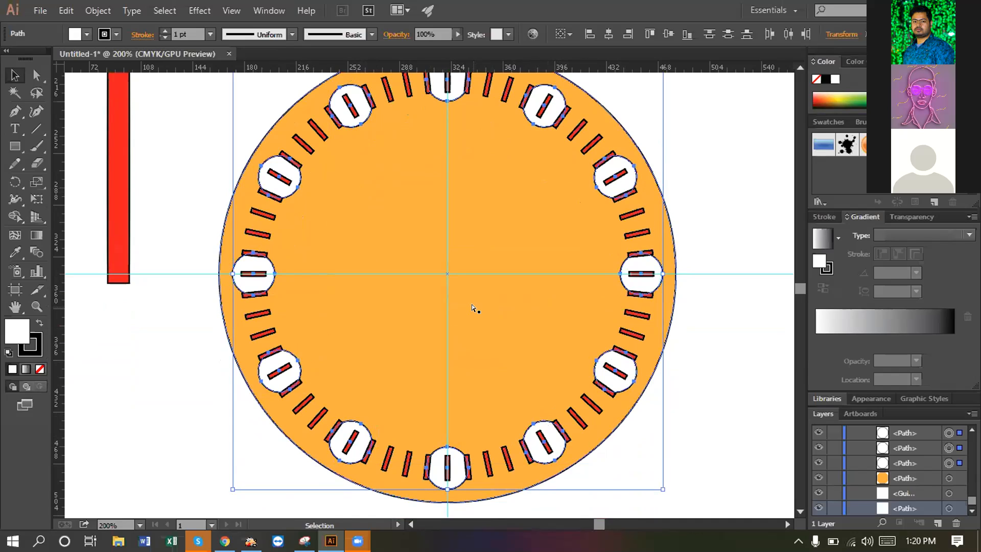
pyautogui.hotkey('ctrl', 'g')
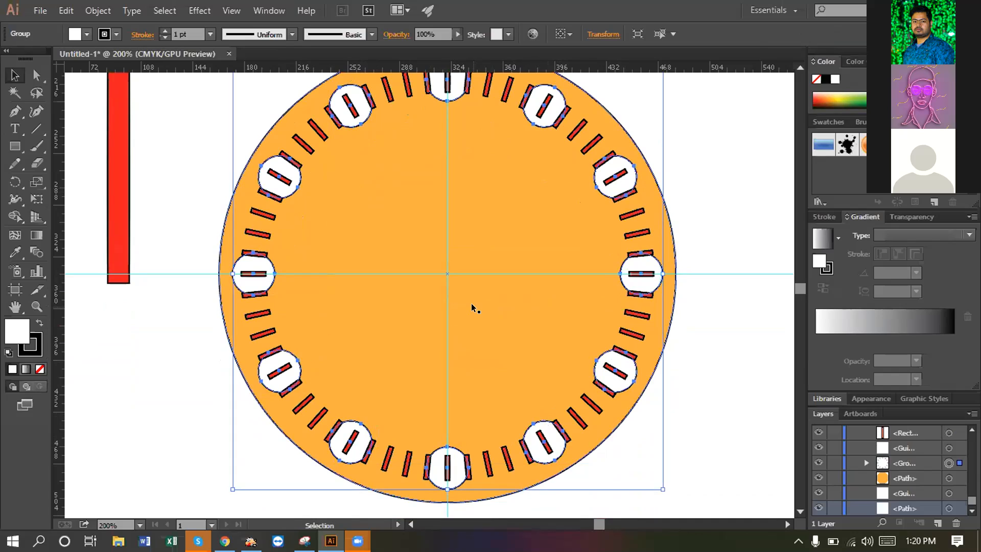
# - Zoom out with Ctrl+minus and drag the grouped white circles right, off the dial
pyautogui.press('ctrl')
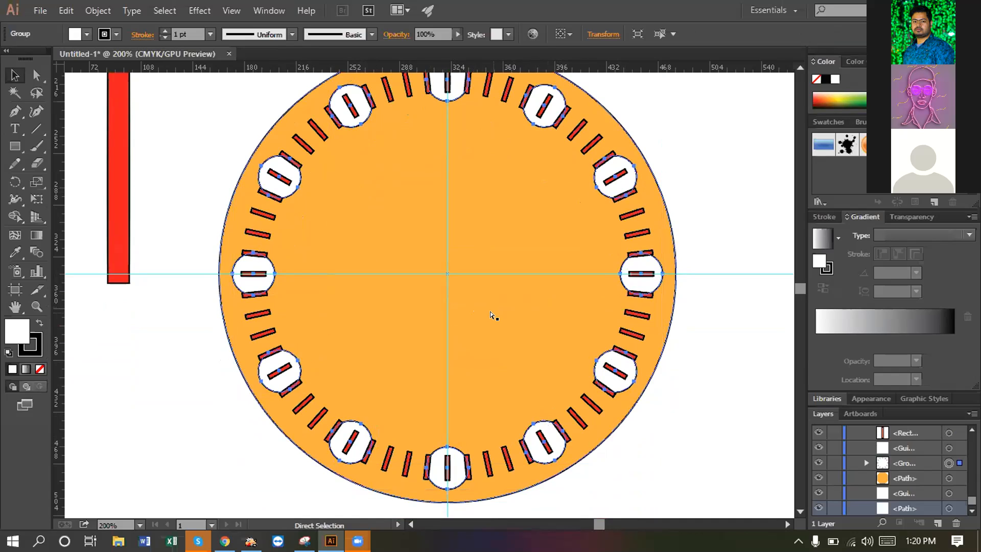
pyautogui.hotkey('ctrl', '-')
pyautogui.hotkey('ctrl', '-')
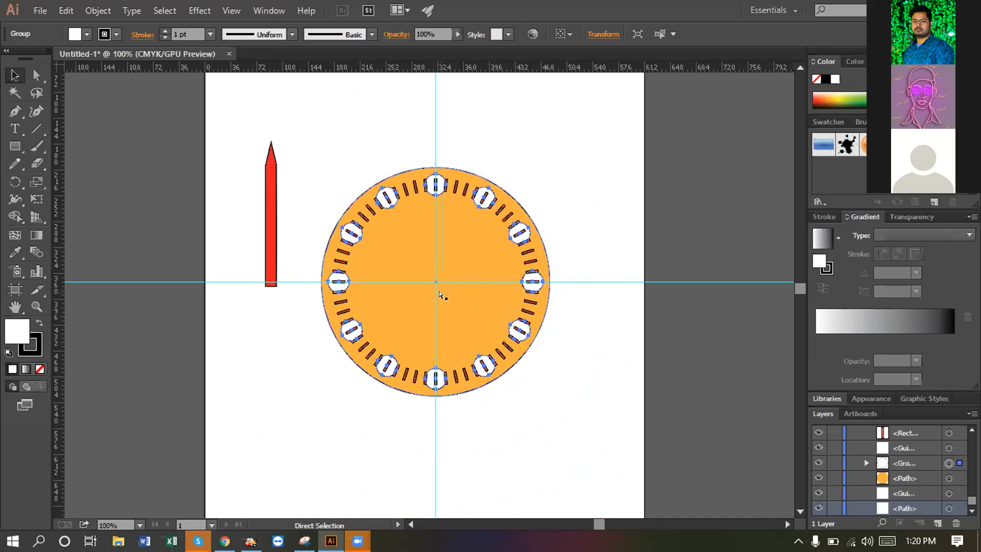
pyautogui.moveTo(534, 289); pyautogui.dragTo(773, 287)
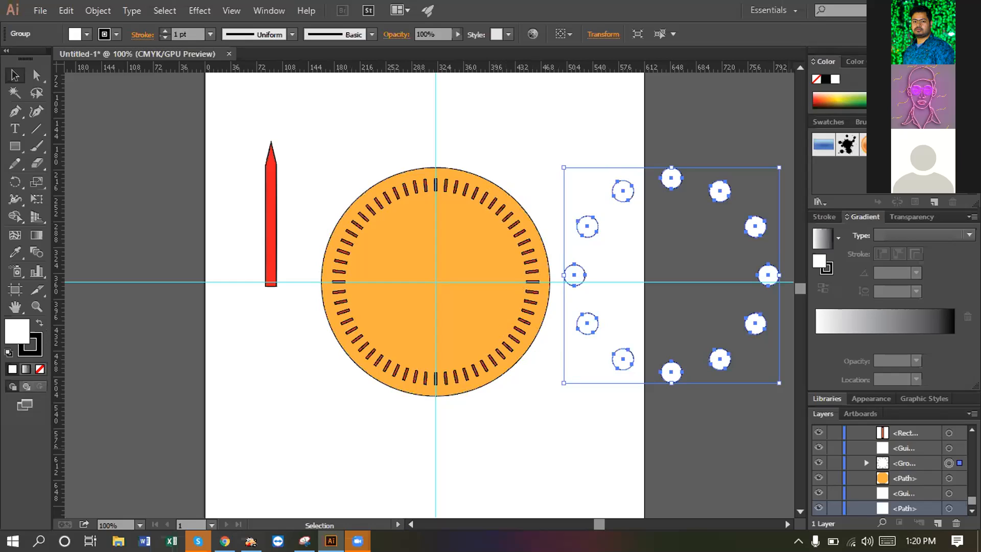
pyautogui.scroll(2, 911, 510)
pyautogui.scroll(-2, 911, 509)
# - Lock the orange dial circle, then marquee-select the tick marks and group them
pyautogui.click(461, 307)
pyautogui.press('a')
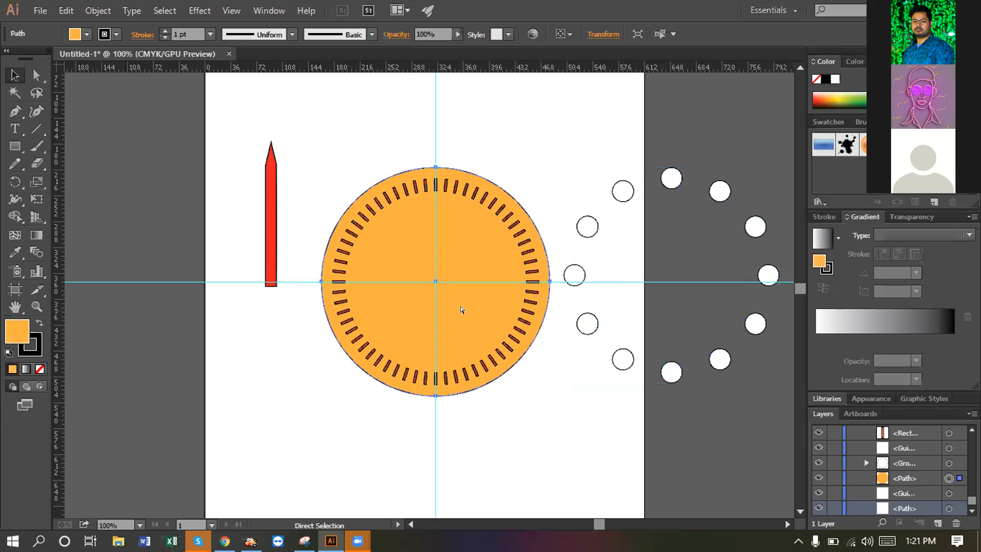
pyautogui.press('v')
pyautogui.hotkey('ctrl', '2')
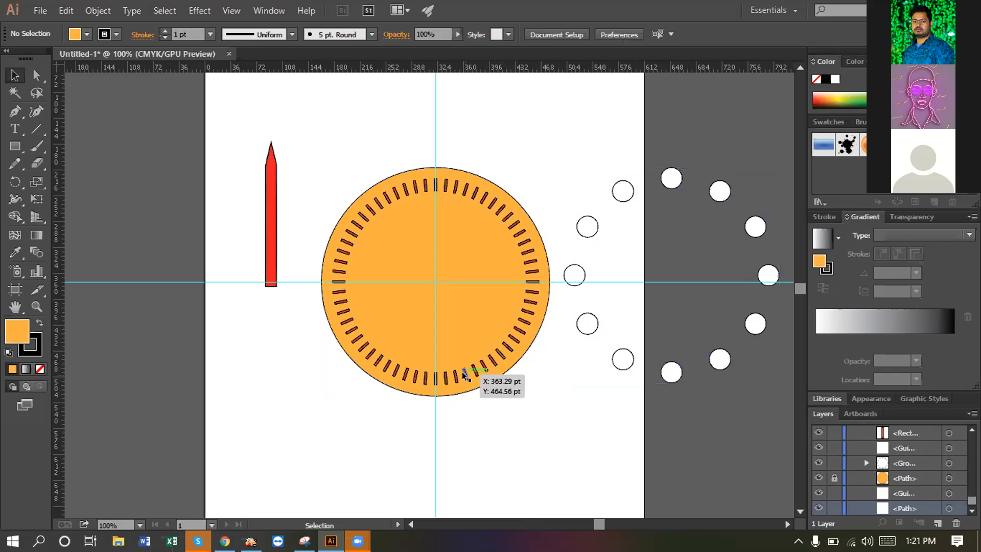
pyautogui.moveTo(340, 100); pyautogui.dragTo(535, 384)
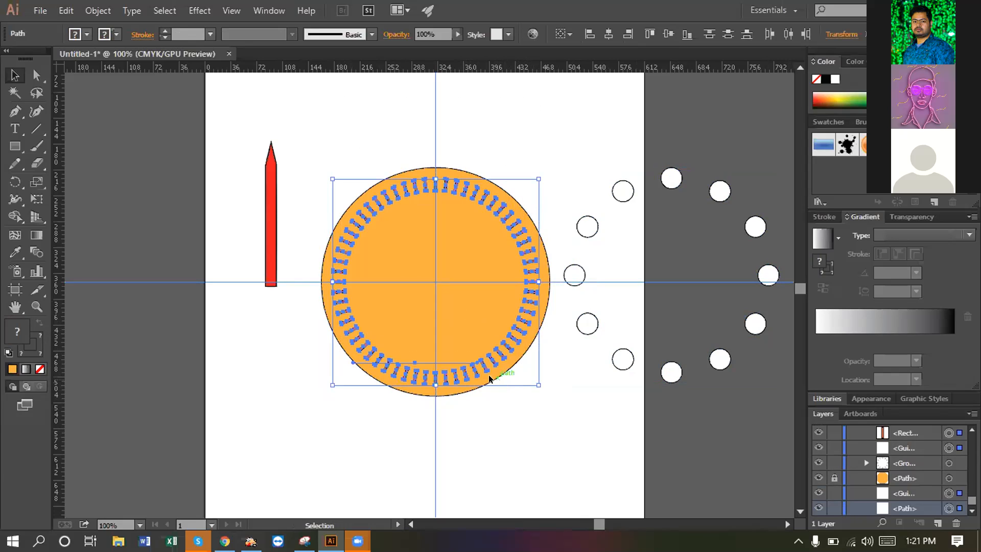
pyautogui.hotkey('ctrl', 'g')
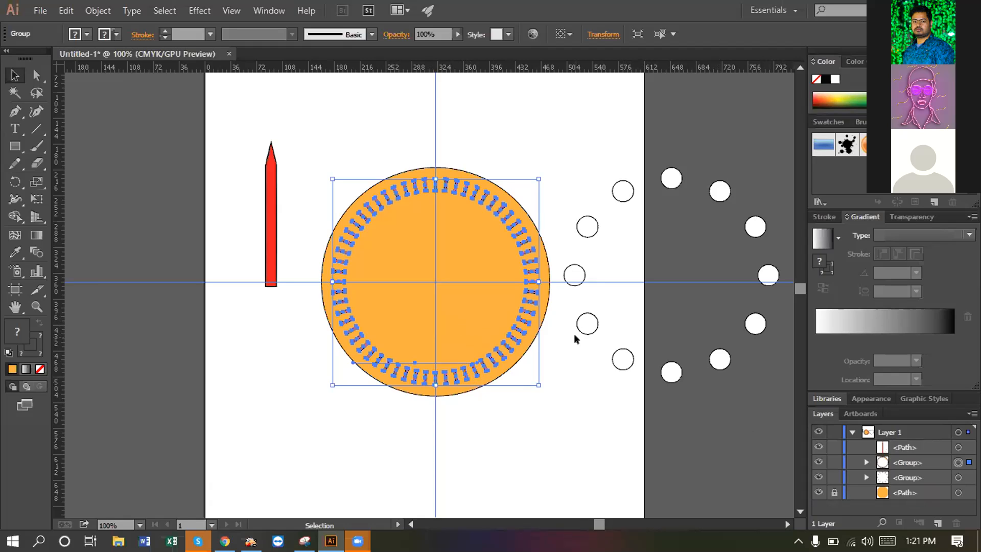
# - Unlock the orange circle again with Unlock All (Ctrl+Alt+2)
pyautogui.press('ctrl')
pyautogui.hotkey('ctrl', 'alt')
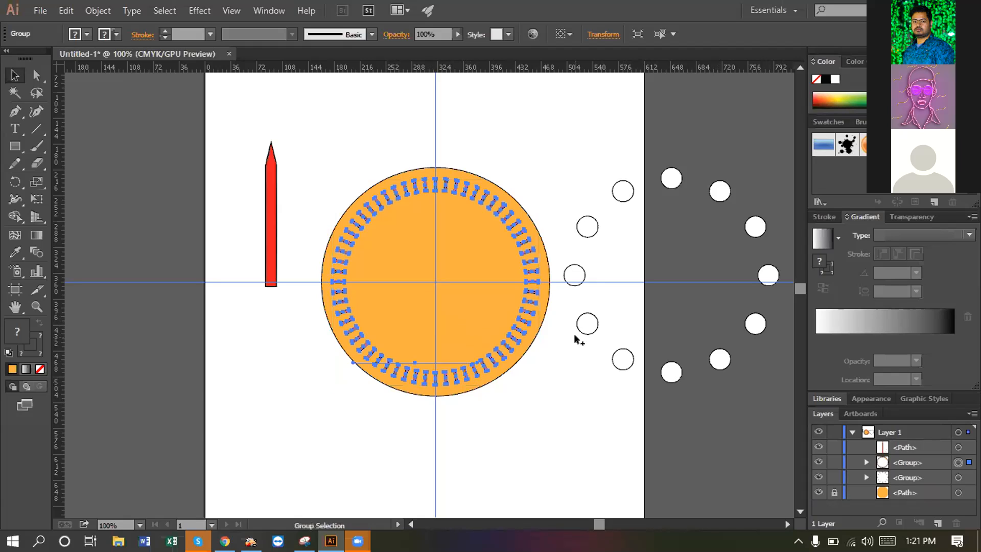
pyautogui.hotkey('ctrl', 'alt', '2')
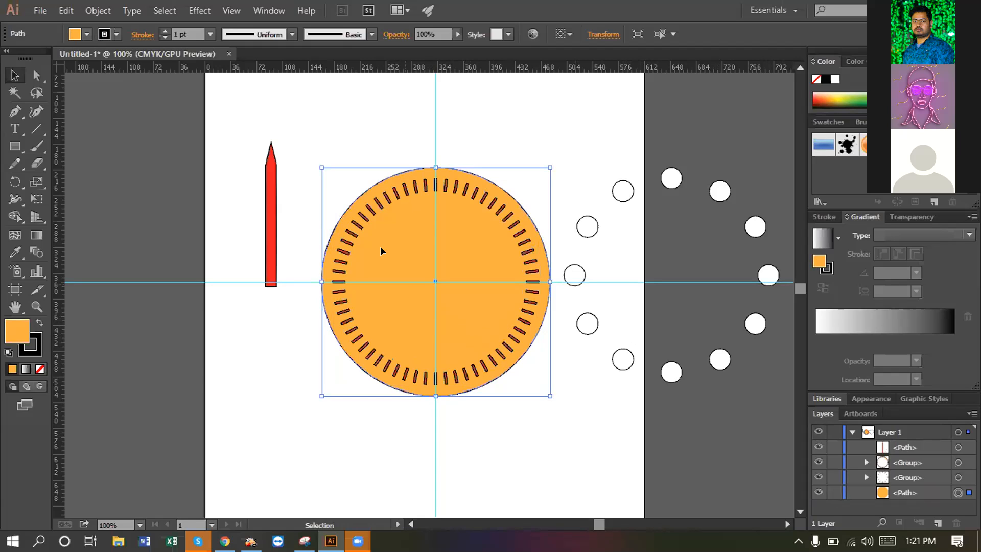
# - Select disc, tick ring and white circles, and align their horizontal and vertical centres to the tick group
pyautogui.moveTo(288, 100); pyautogui.dragTo(787, 403)
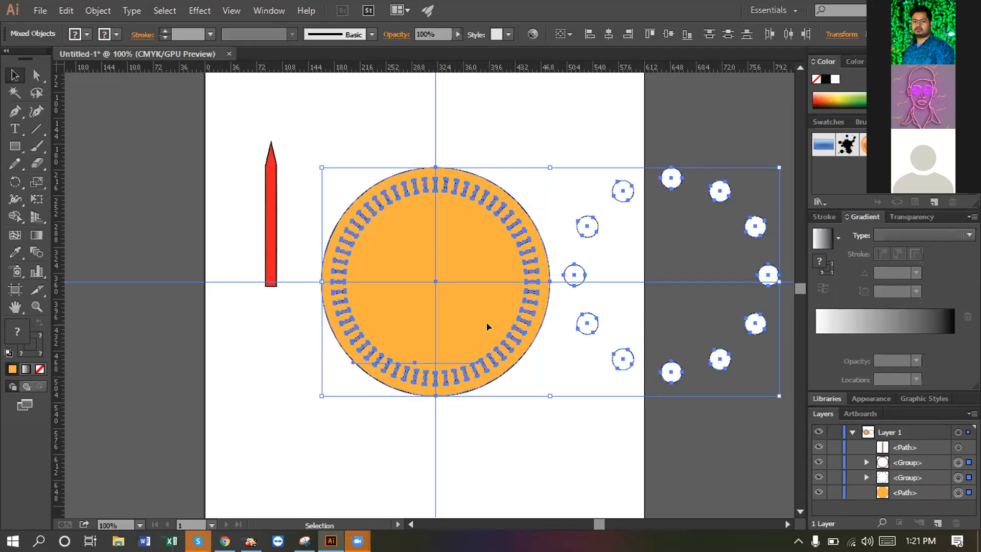
pyautogui.click(431, 280)
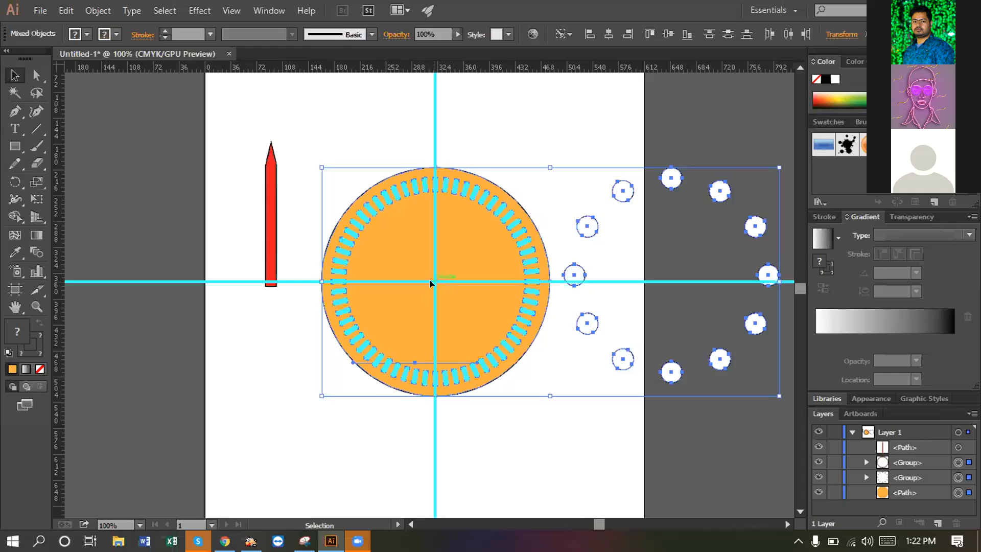
pyautogui.press('a')
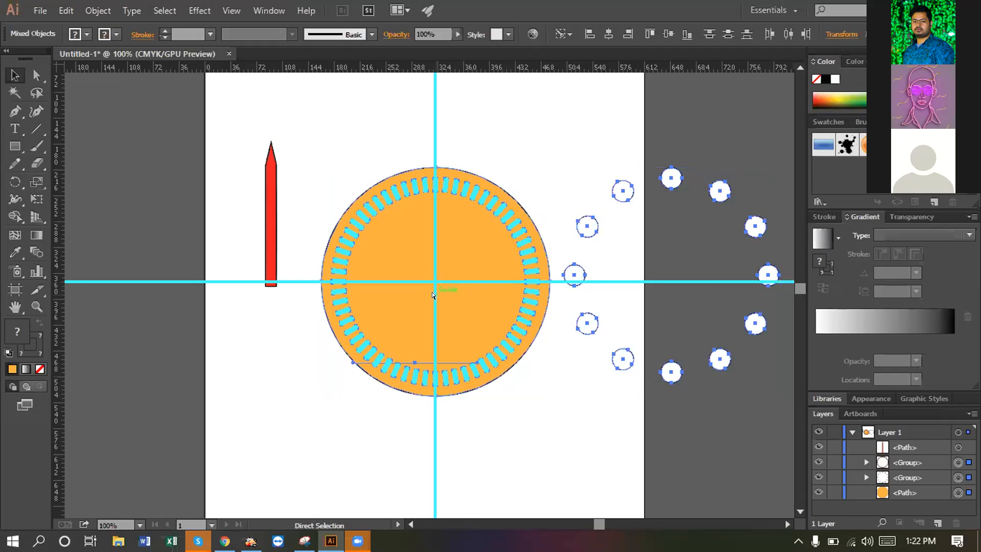
pyautogui.press('v')
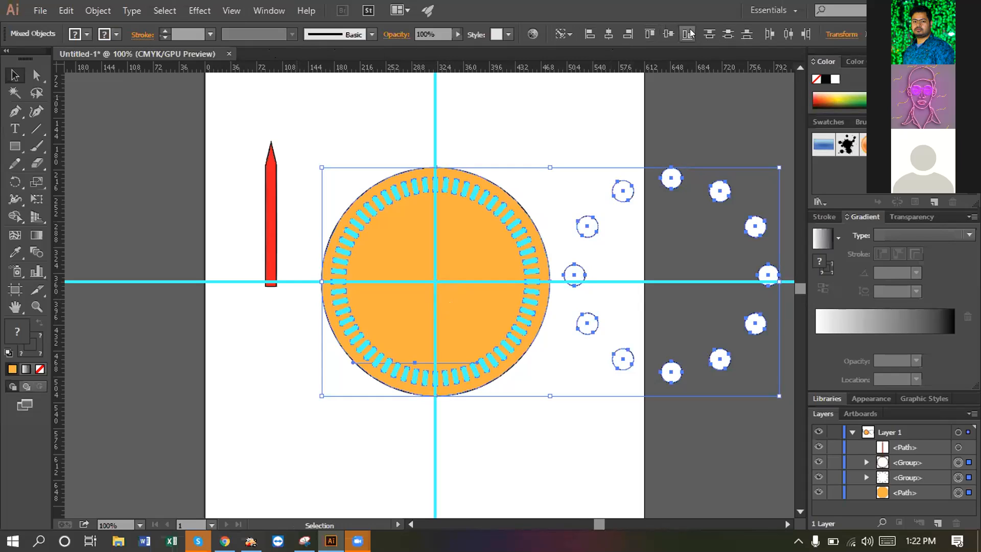
pyautogui.click(611, 36)
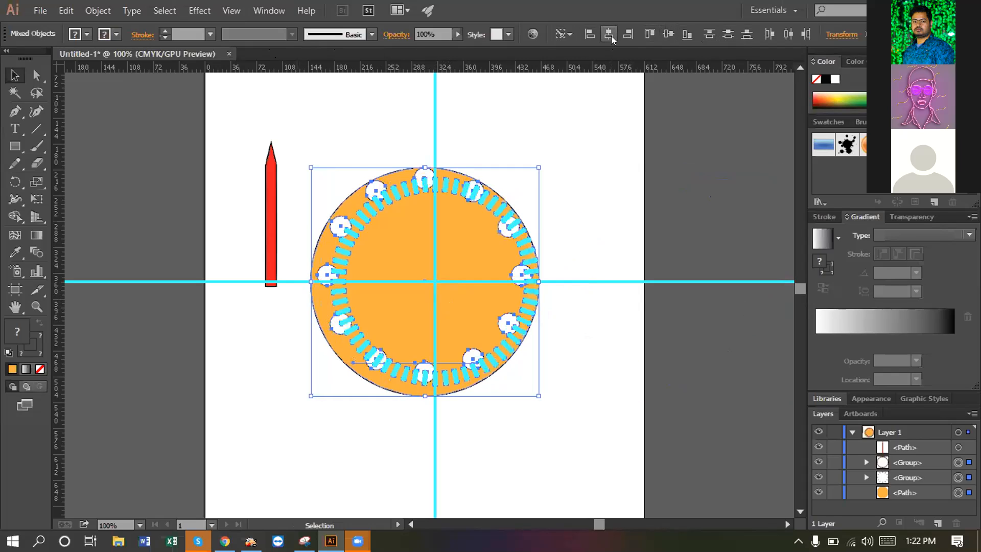
pyautogui.click(664, 34)
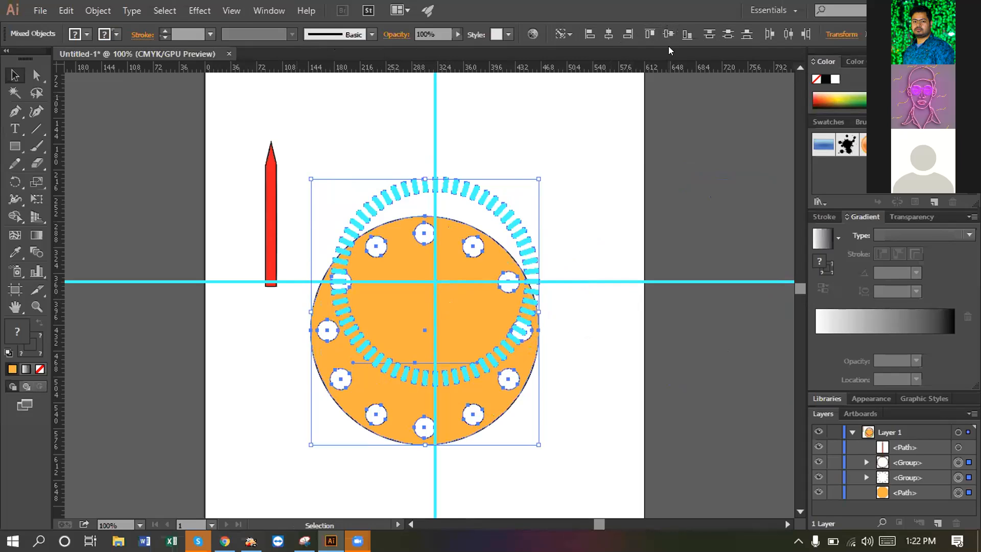
pyautogui.click(668, 41)
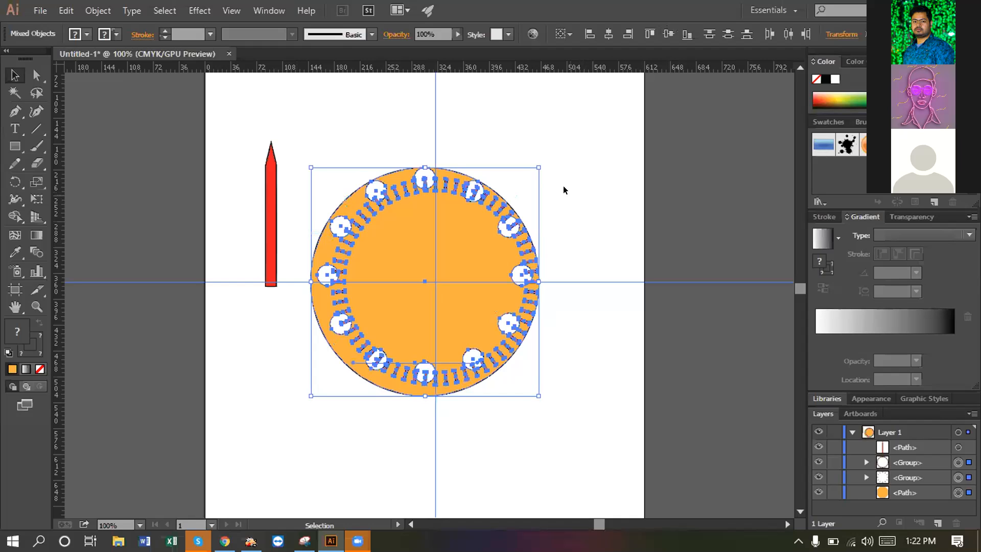
# - Undo the hour circles' alignment, retry horizontal and vertical centring, then undo both again
pyautogui.hotkey('ctrl', 'z')
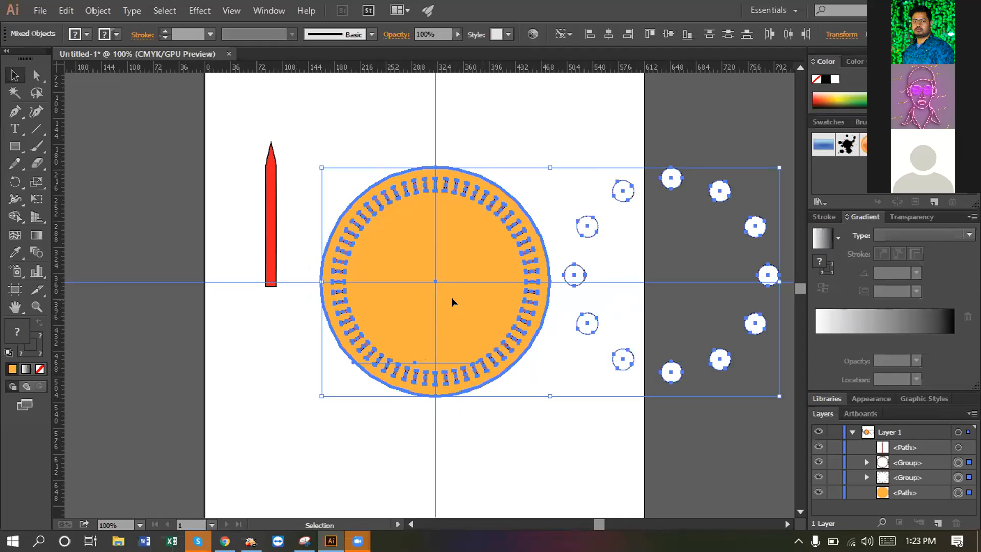
pyautogui.click(609, 34)
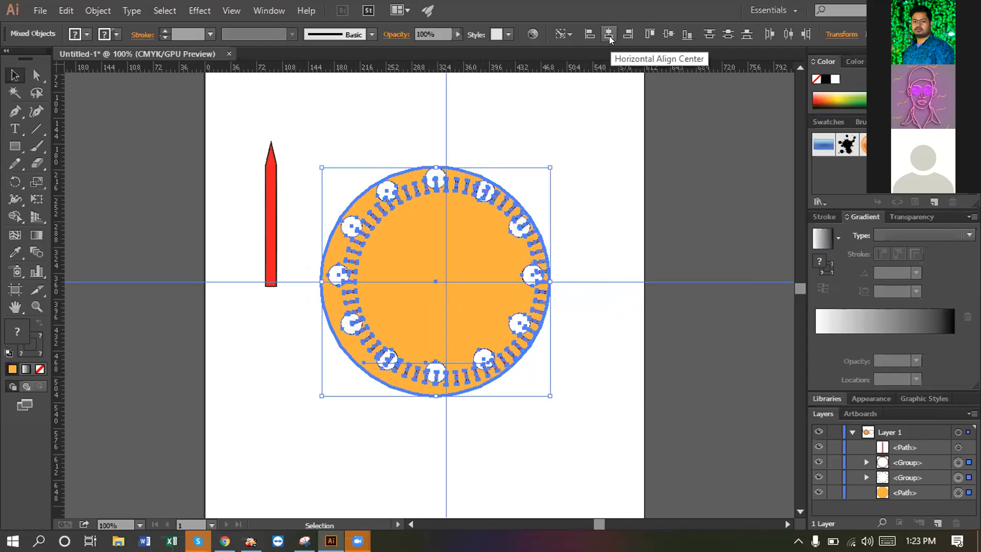
pyautogui.click(667, 34)
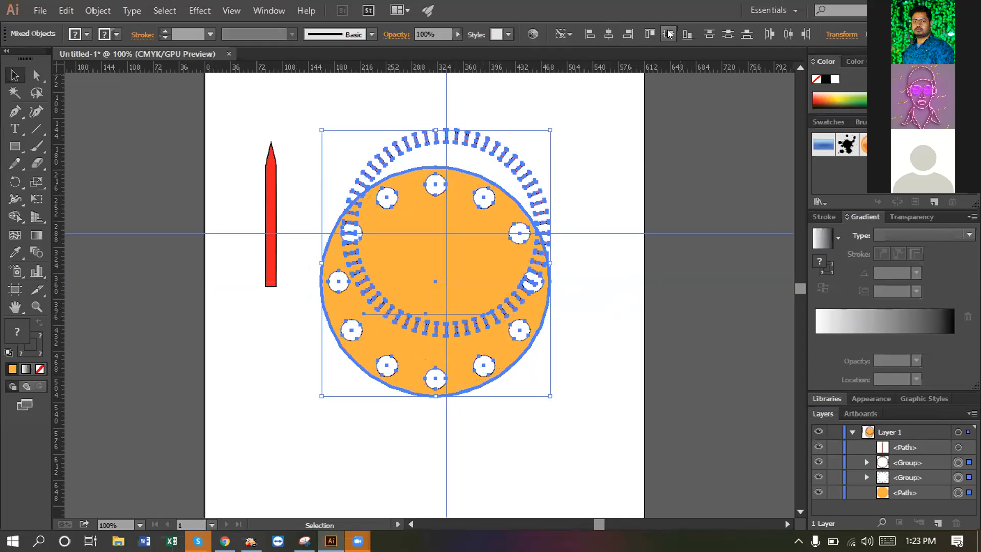
pyautogui.hotkey('ctrl', 'z')
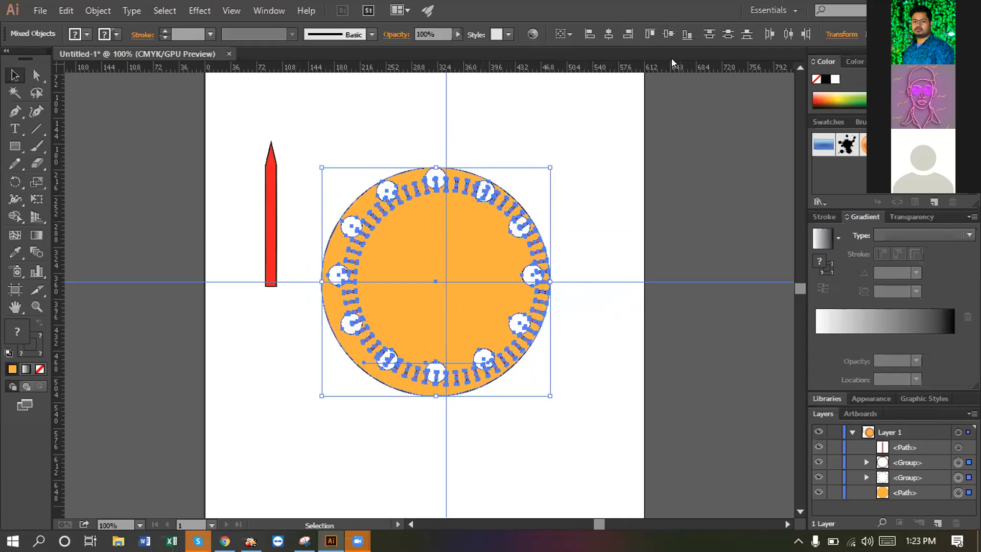
pyautogui.hotkey('ctrl', 'z')
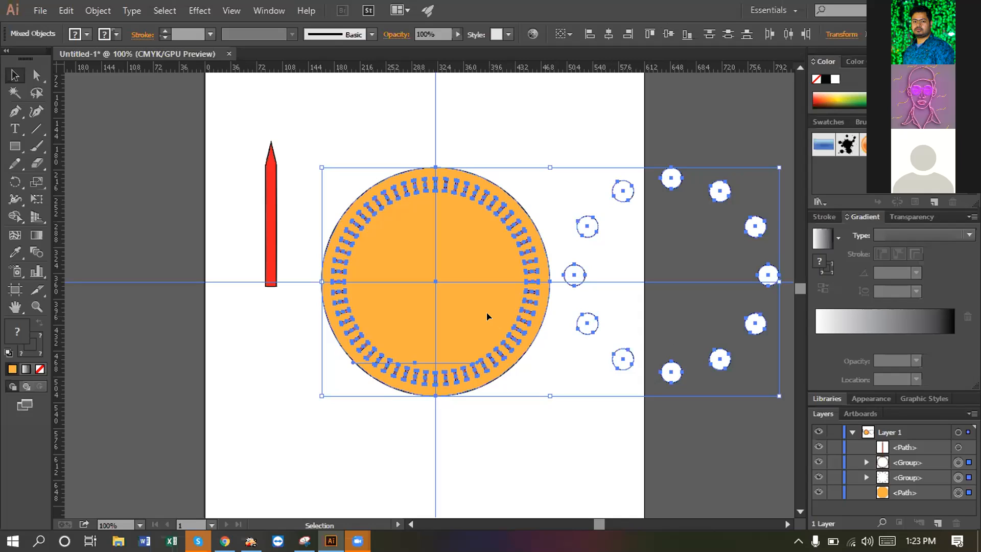
# - Open the Align panel from the Window menu, show its options, and inspect the Align To choices
pyautogui.click(270, 10)
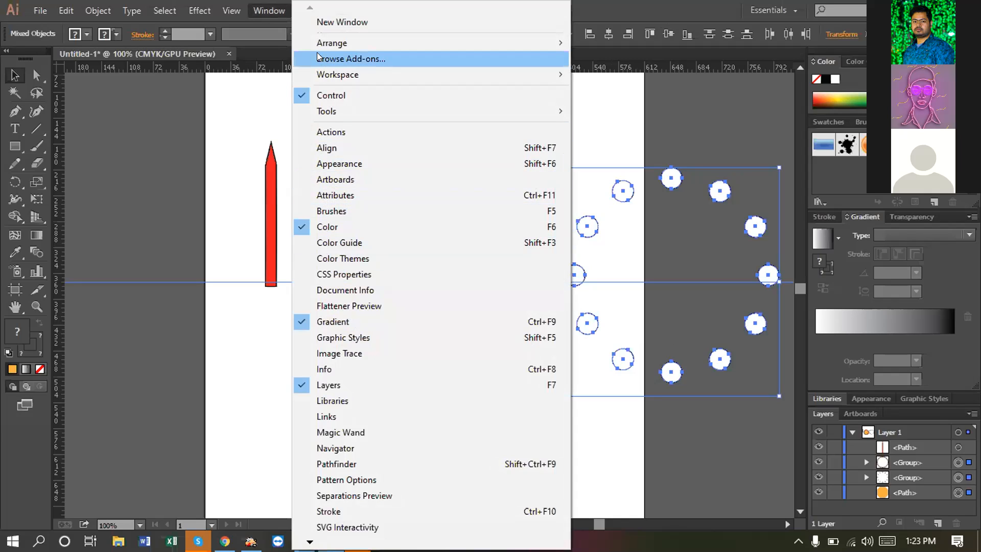
pyautogui.moveTo(321, 45)
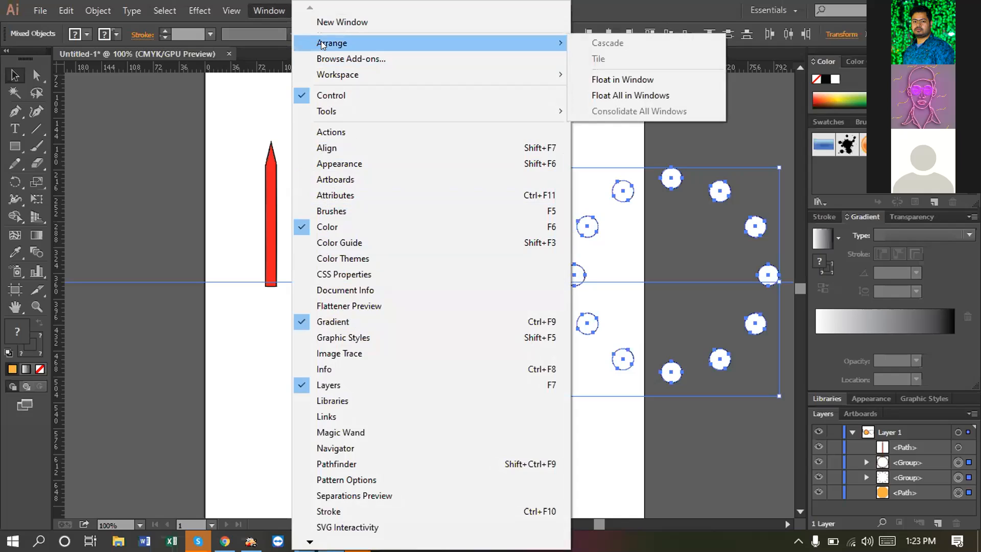
pyautogui.click(302, 149)
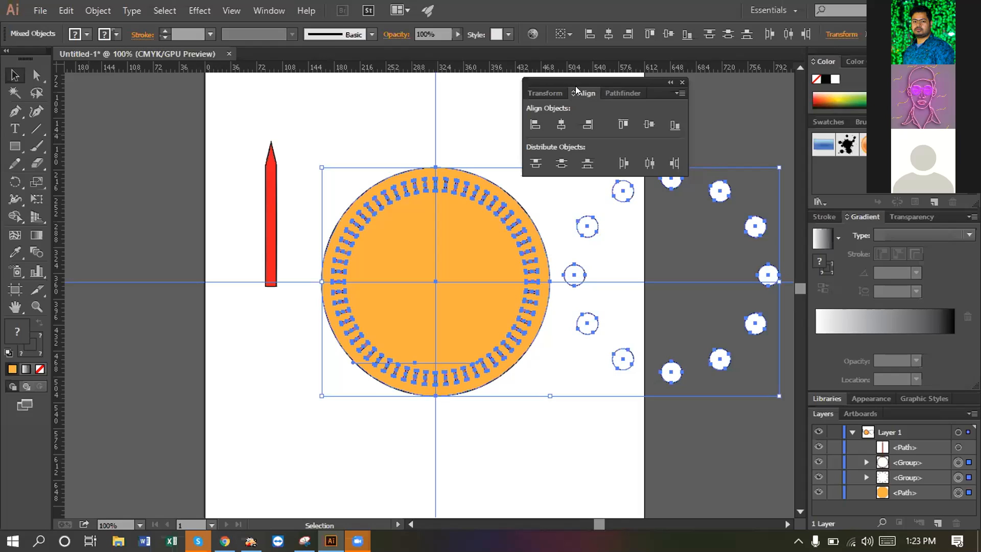
pyautogui.click(680, 94)
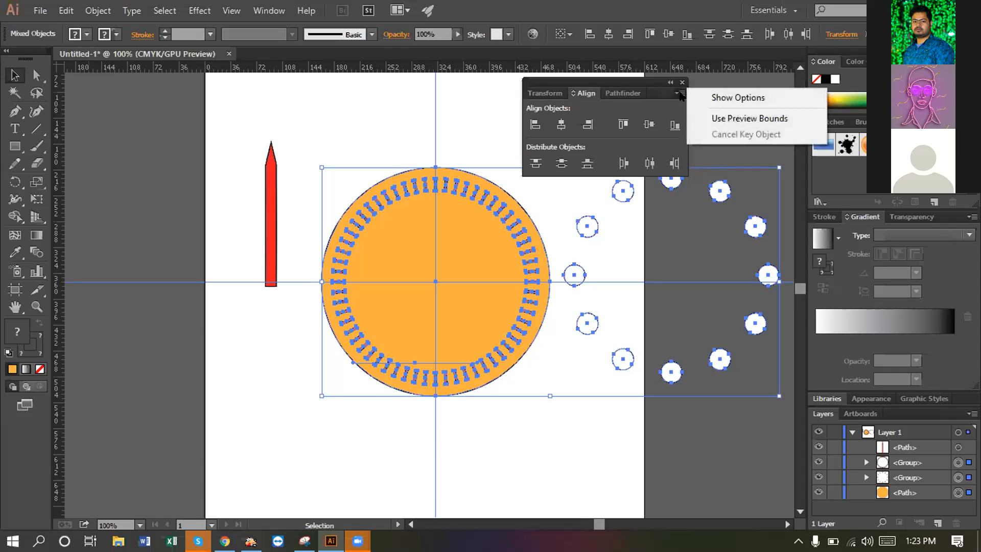
pyautogui.click(695, 94)
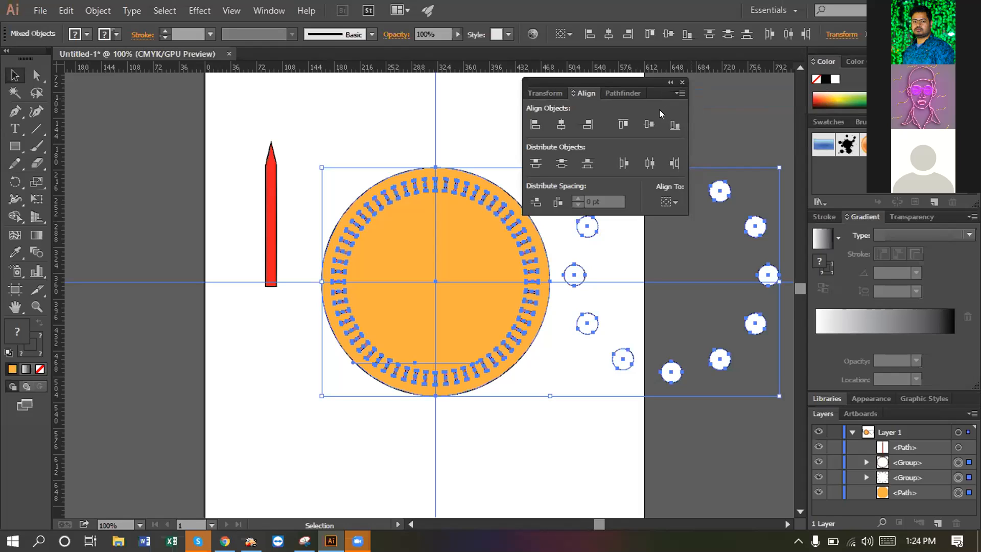
pyautogui.click(668, 202)
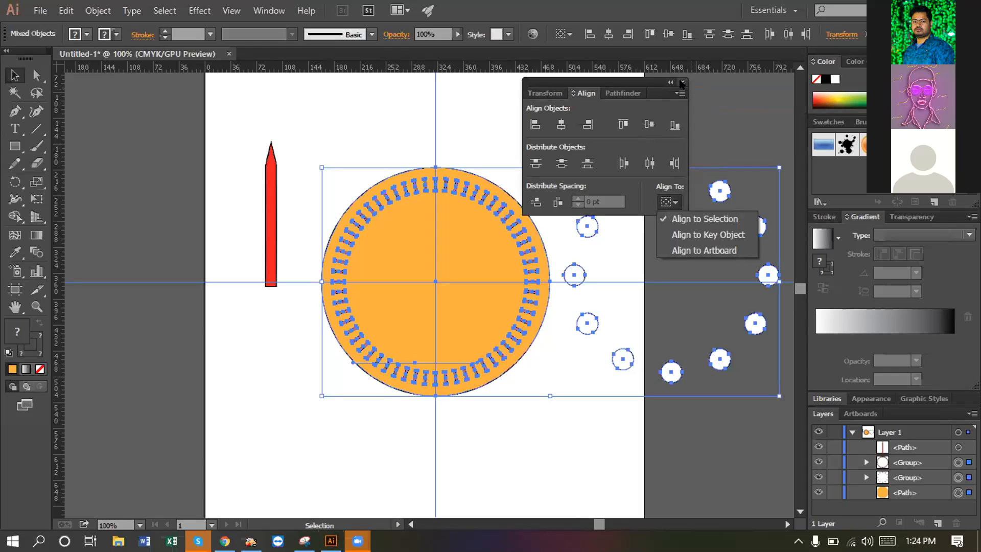
pyautogui.click(609, 83)
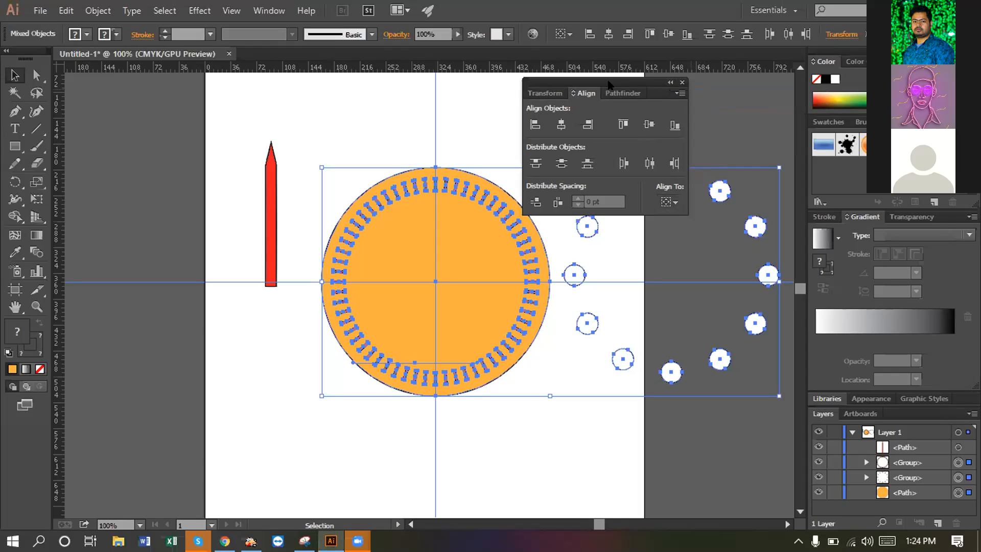
# - Move the Align panel aside and drag the tick-mark ring left off the orange disc
pyautogui.moveTo(608, 83); pyautogui.dragTo(160, 78)
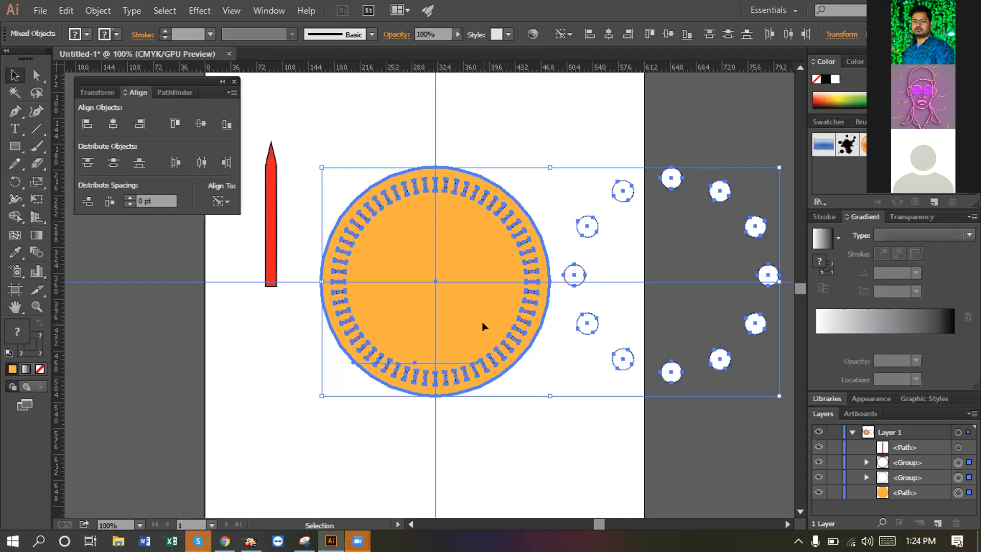
pyautogui.moveTo(482, 321)
pyautogui.mouseDown()
pyautogui.moveTo(466, 323)
pyautogui.moveTo(477, 321)
pyautogui.mouseUp()
pyautogui.click(235, 370)
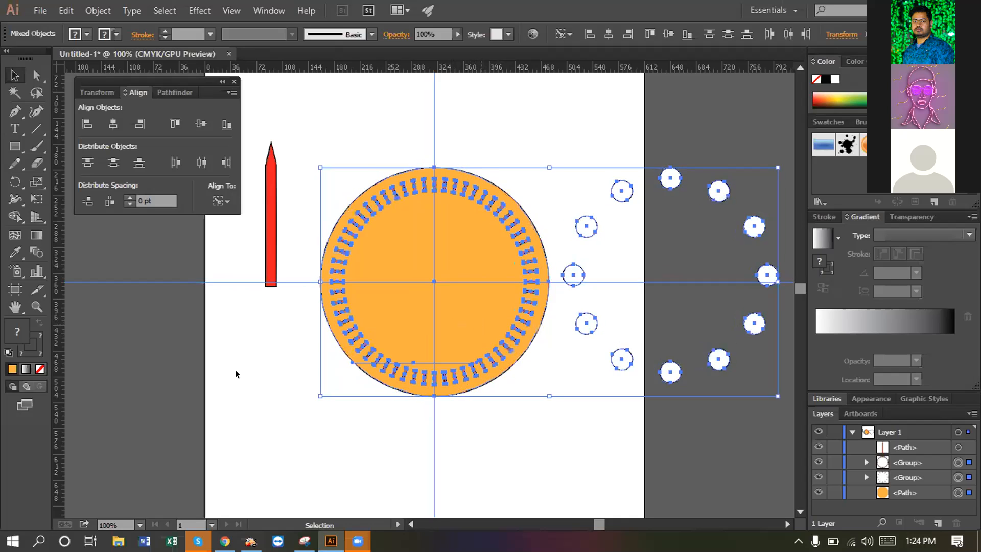
pyautogui.click(462, 316)
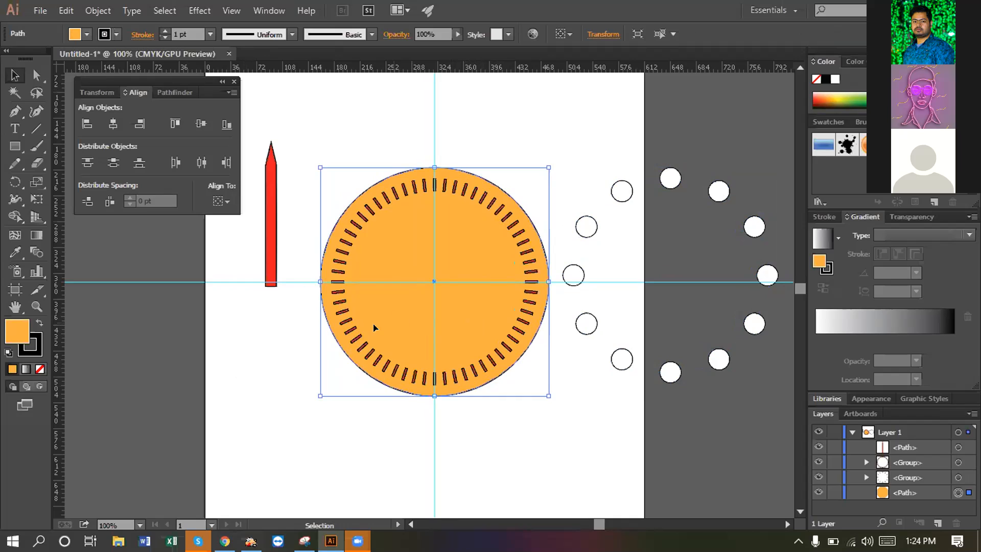
pyautogui.keyDown('shift'); pyautogui.click(357, 336); pyautogui.keyUp('shift')
pyautogui.click(356, 337)
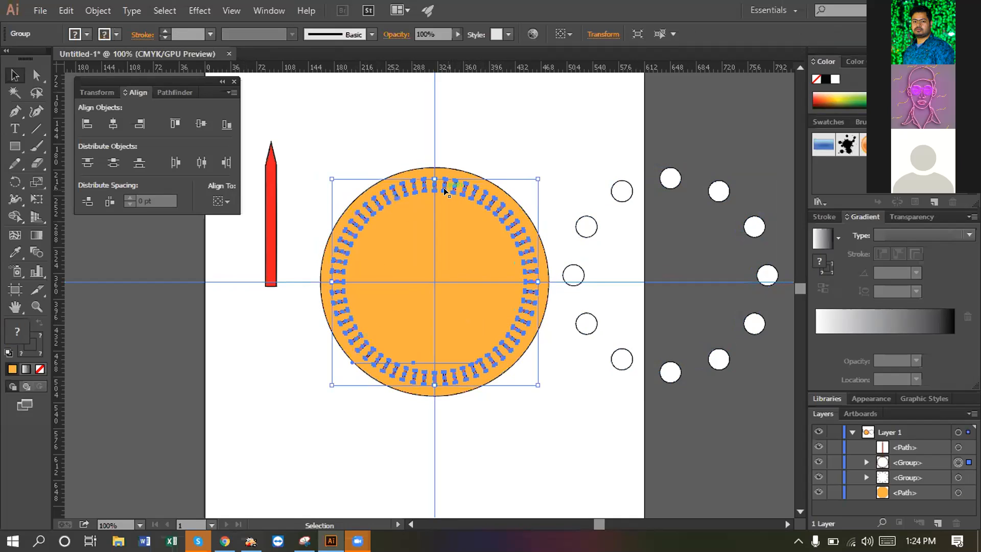
pyautogui.moveTo(442, 186); pyautogui.dragTo(207, 228)
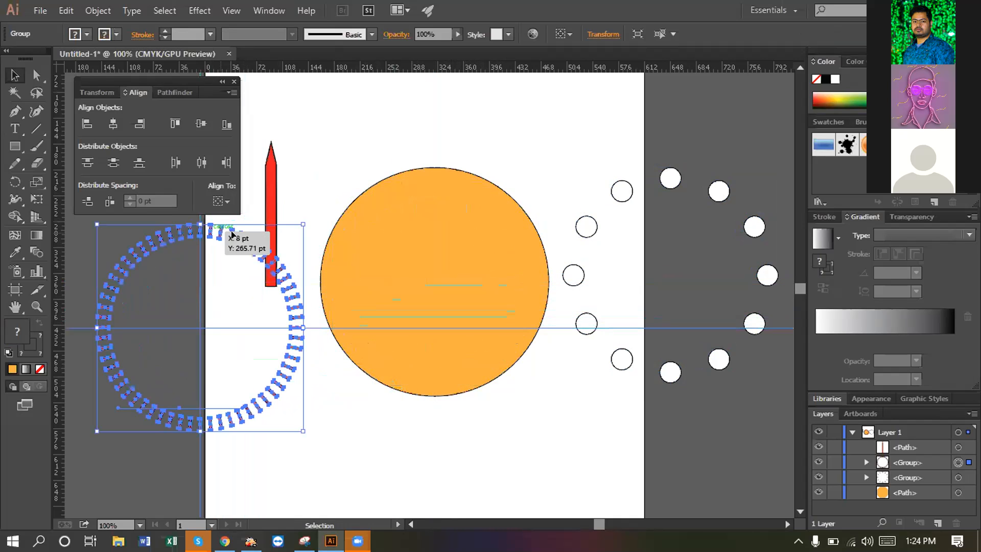
pyautogui.click(427, 246)
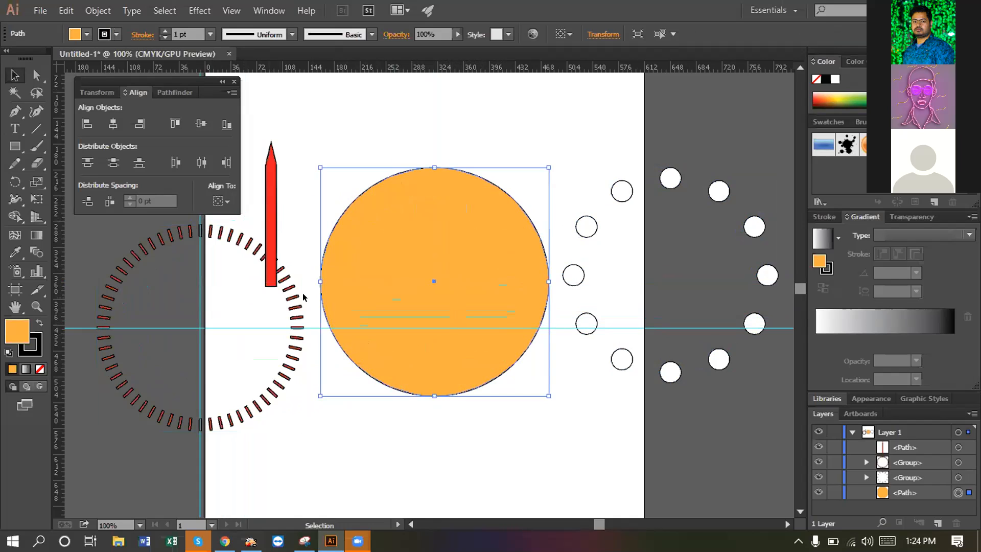
pyautogui.click(270, 205)
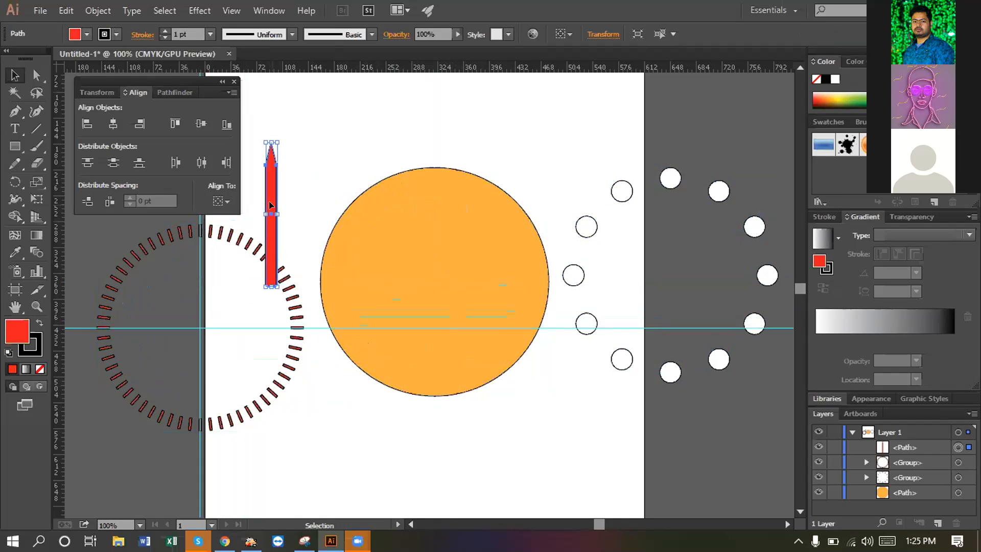
# - Delete and restore the red hand, then centre the ring, hour circles and disc on the orange disc
pyautogui.press('Delete')
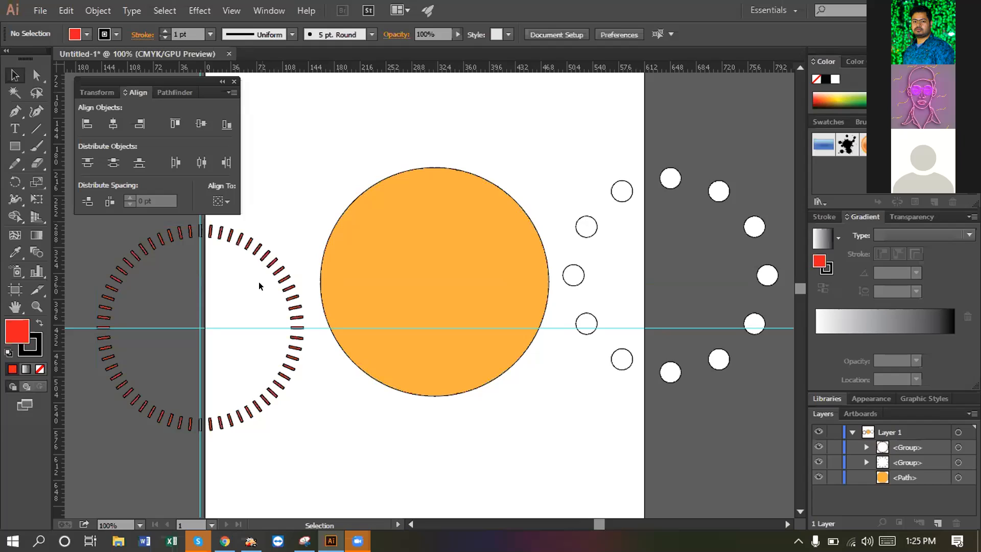
pyautogui.hotkey('ctrl', 'z')
pyautogui.moveTo(266, 164)
pyautogui.mouseDown()
pyautogui.moveTo(262, 204)
pyautogui.moveTo(300, 526)
pyautogui.mouseUp()
pyautogui.moveTo(164, 459); pyautogui.dragTo(727, 287)
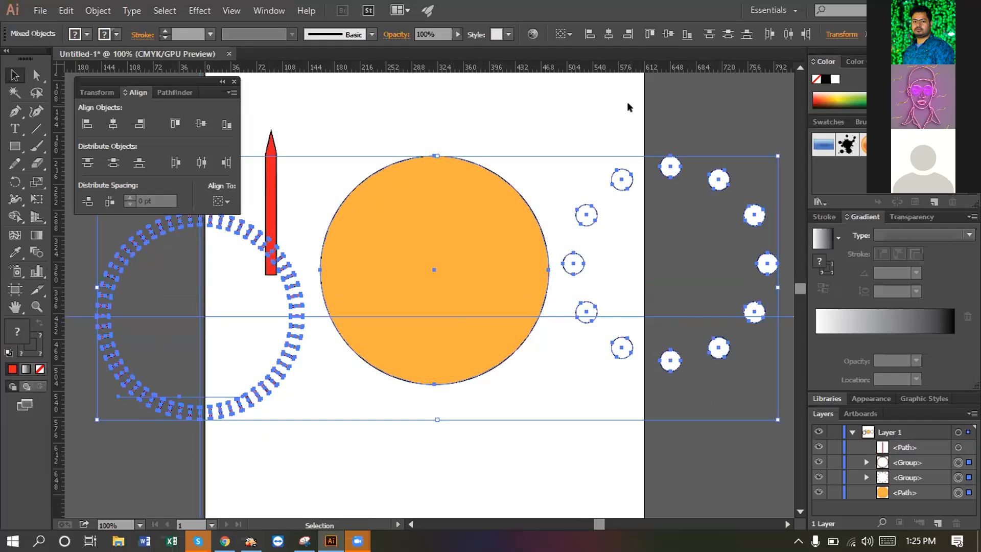
pyautogui.click(437, 274)
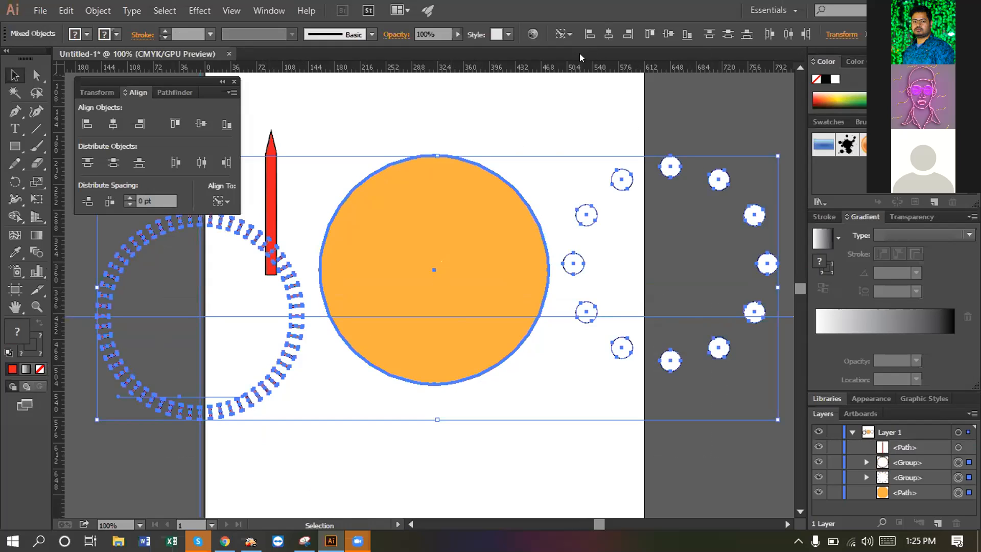
pyautogui.click(610, 37)
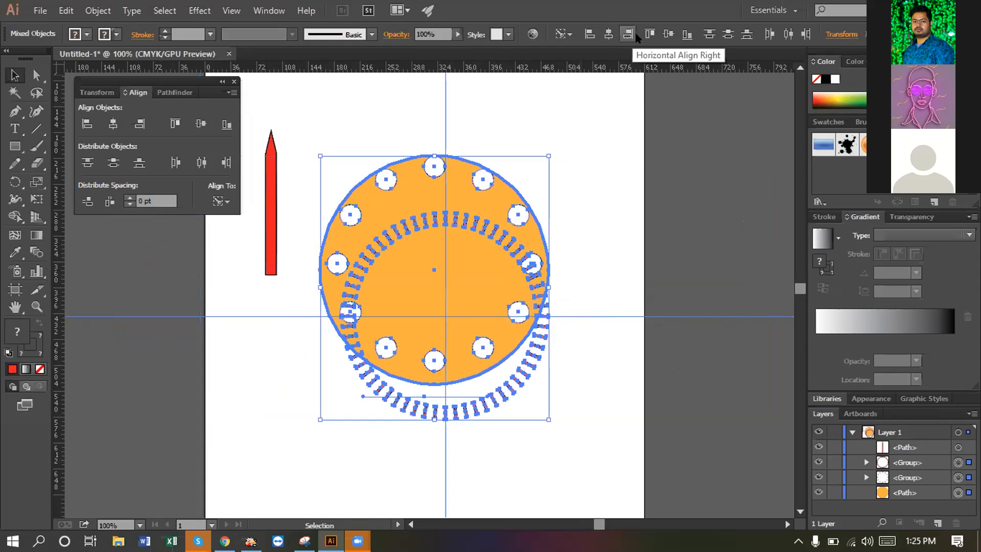
pyautogui.click(662, 33)
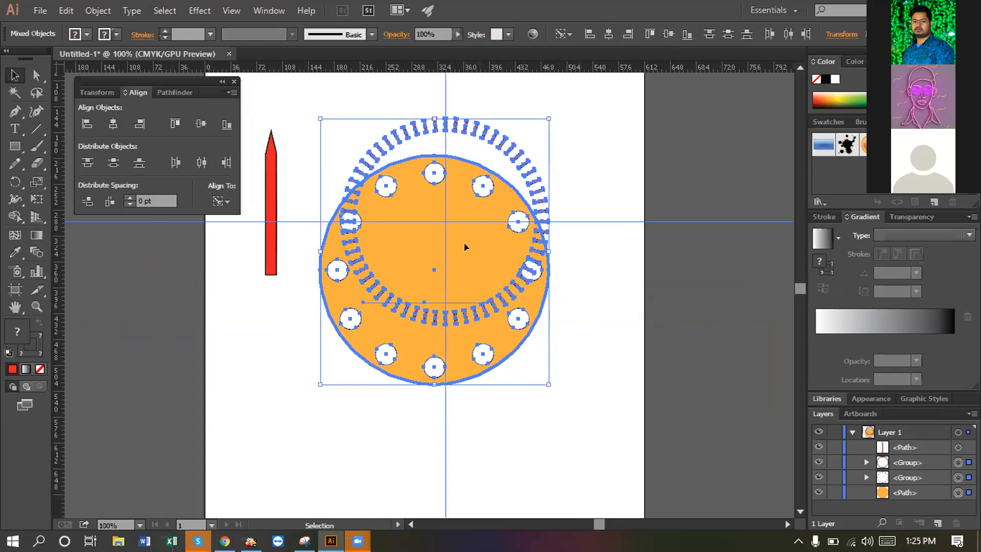
# - Shift the selected artwork slightly, undo it, then deselect and select the tick ring group
pyautogui.moveTo(464, 258)
pyautogui.mouseDown()
pyautogui.moveTo(466, 276)
pyautogui.moveTo(470, 256)
pyautogui.mouseUp()
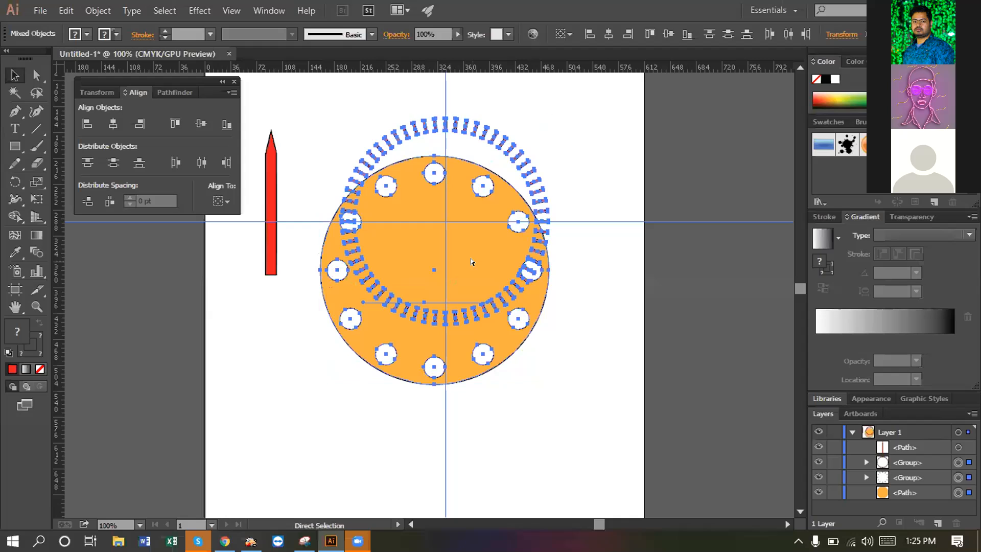
pyautogui.hotkey('ctrl', 'z')
pyautogui.hotkey('ctrl', 'z')
pyautogui.press('v')
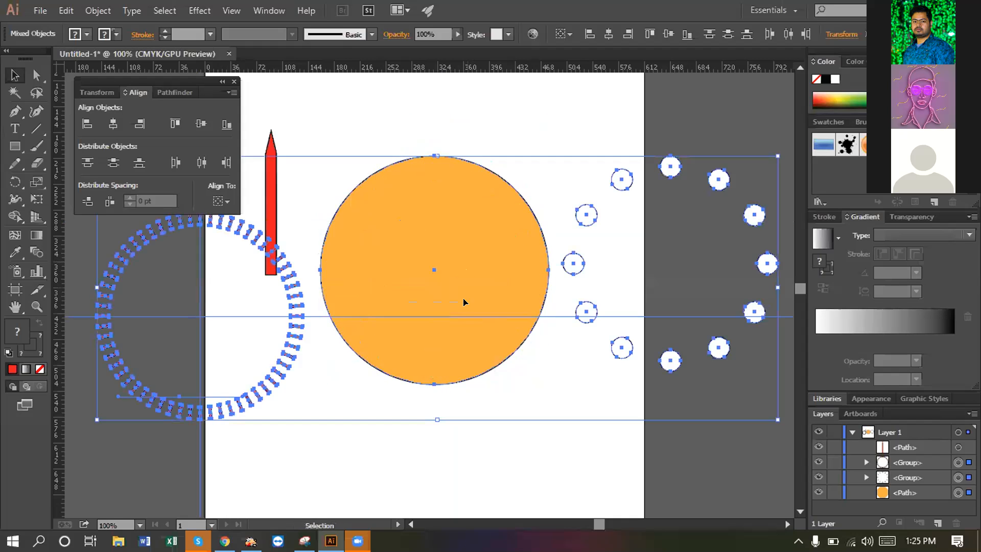
pyautogui.moveTo(462, 313)
pyautogui.mouseDown()
pyautogui.moveTo(455, 461)
pyautogui.moveTo(473, 313)
pyautogui.moveTo(463, 314)
pyautogui.mouseUp()
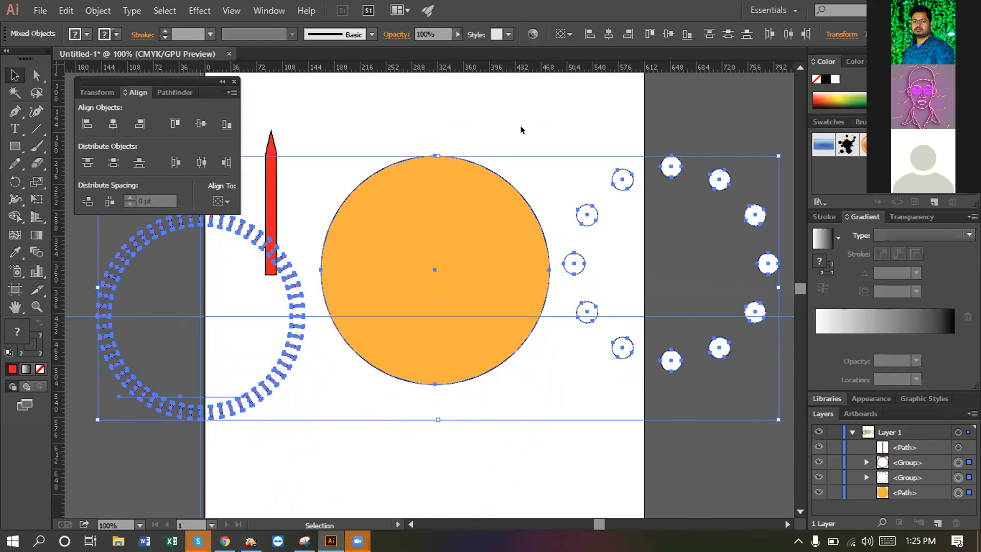
pyautogui.click(521, 130)
pyautogui.moveTo(554, 314)
pyautogui.mouseDown()
pyautogui.moveTo(551, 348)
pyautogui.moveTo(536, 326)
pyautogui.moveTo(546, 312)
pyautogui.moveTo(543, 322)
pyautogui.mouseUp()
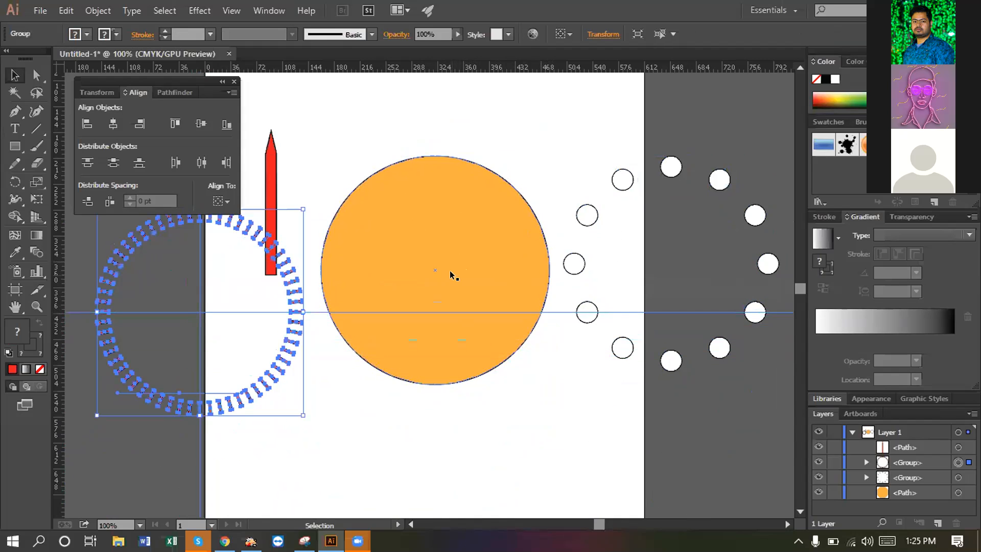
# - Move the tick ring down and back up onto the guide, dismissing the right-click menus
pyautogui.click(449, 271)
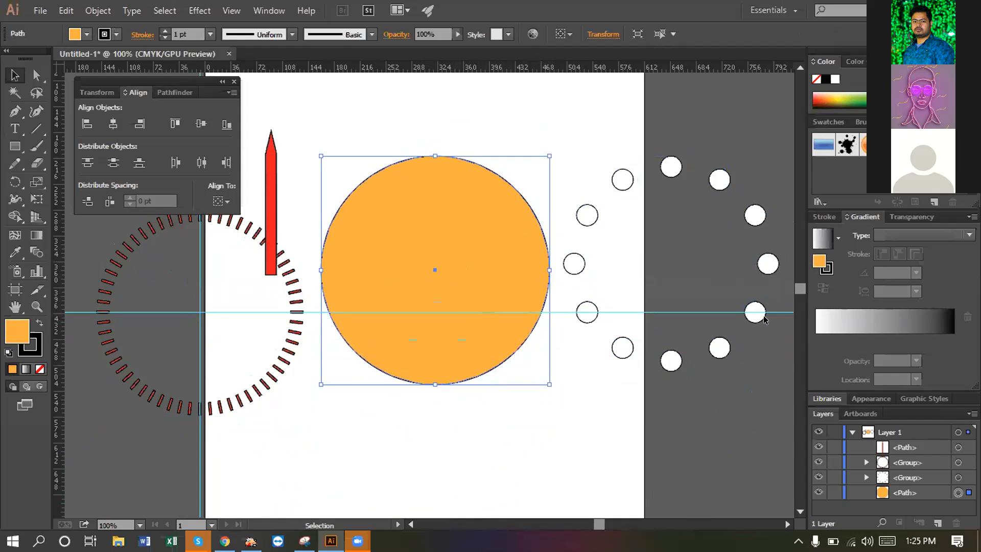
pyautogui.moveTo(71, 312); pyautogui.dragTo(71, 470)
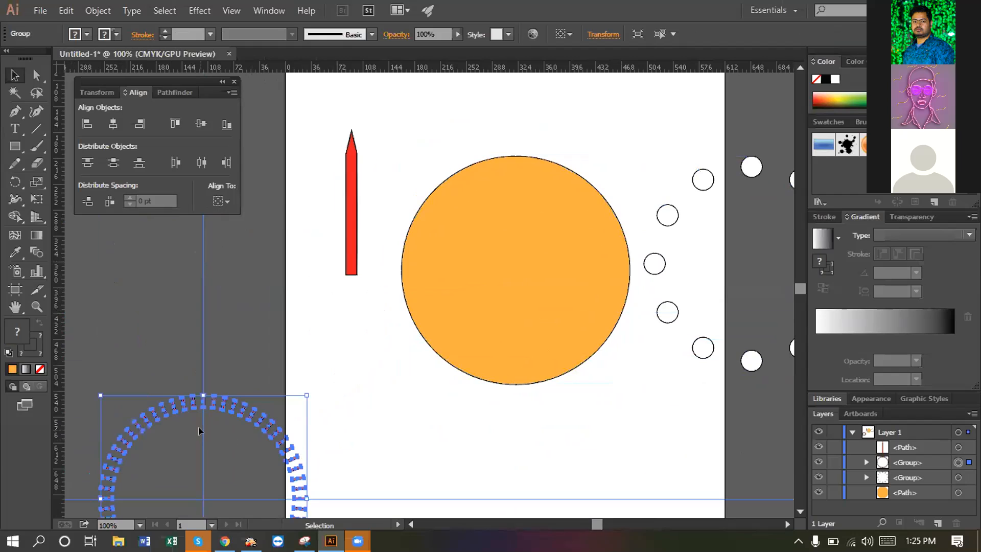
pyautogui.moveTo(236, 412); pyautogui.dragTo(256, 247)
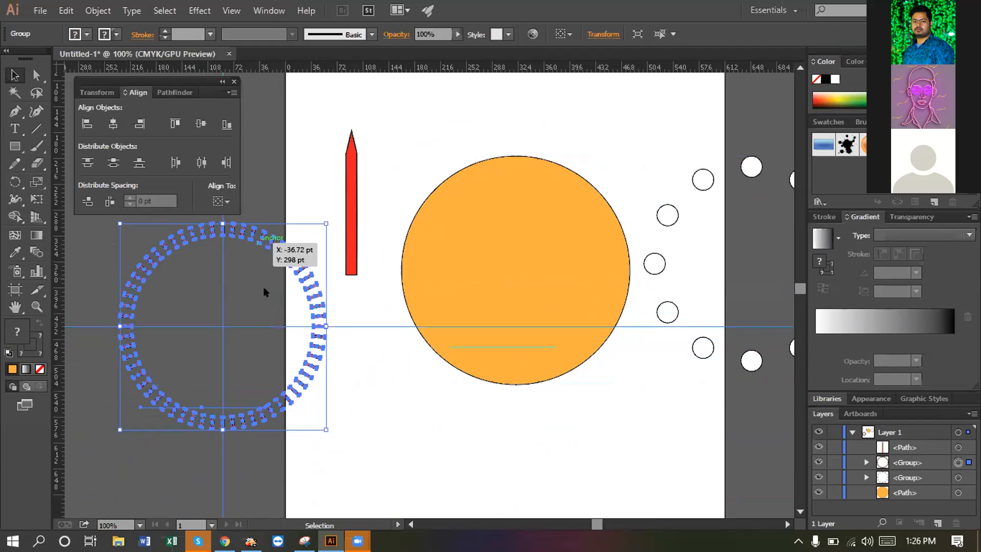
pyautogui.rightClick(375, 327)
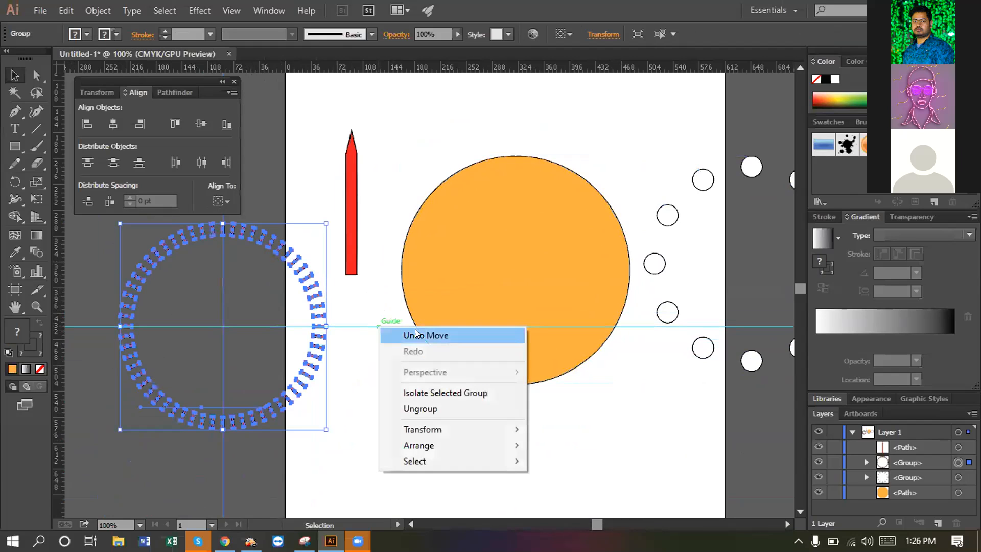
pyautogui.click(587, 445)
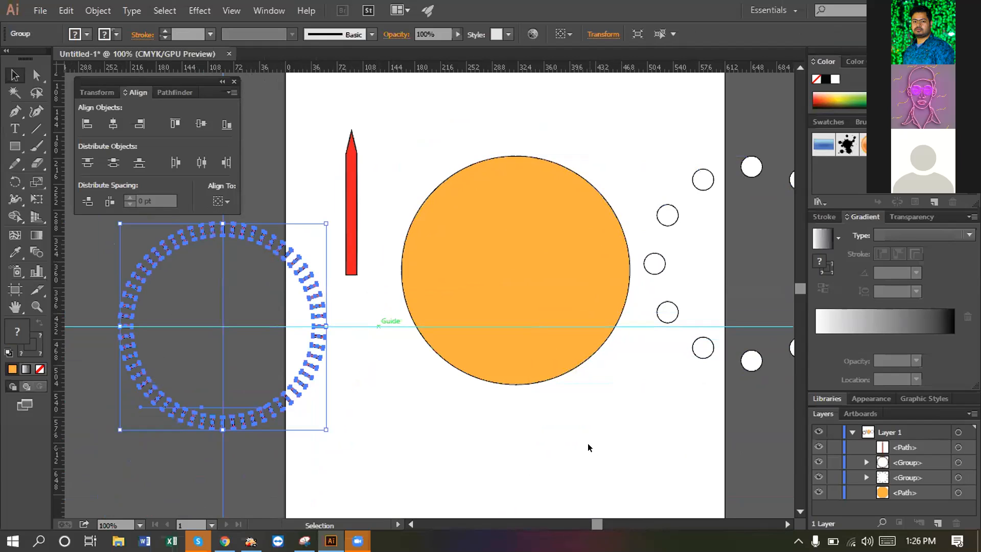
pyautogui.click(587, 445)
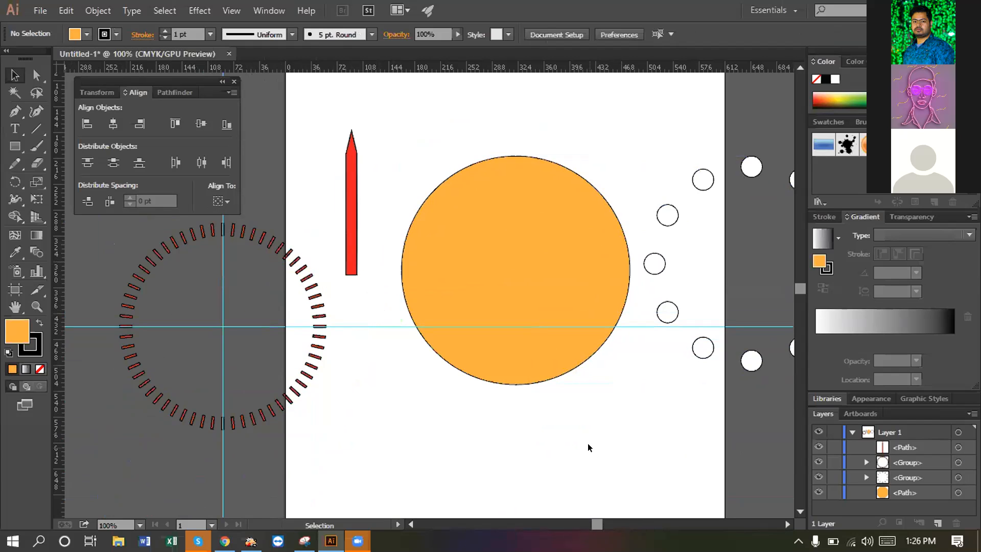
pyautogui.click(396, 324)
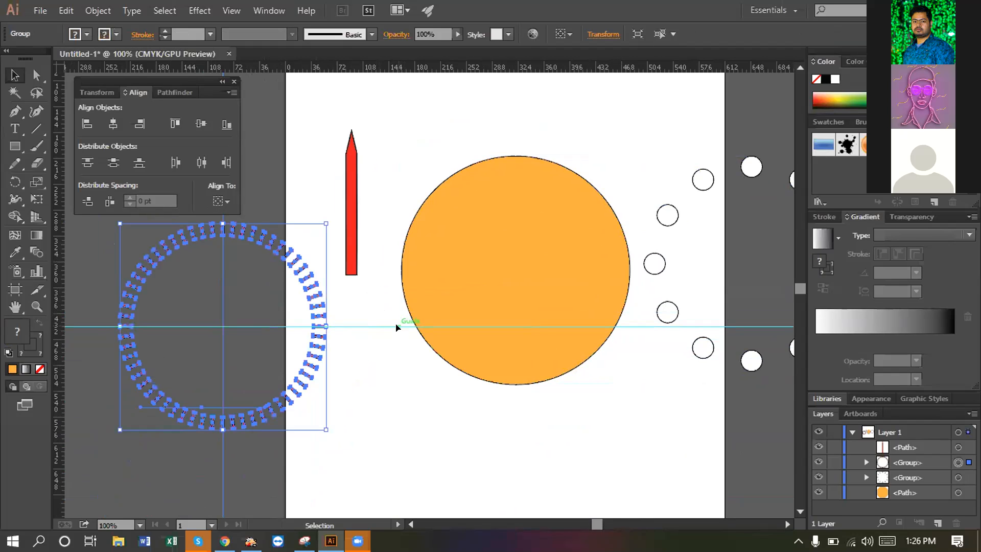
pyautogui.click(450, 405)
pyautogui.rightClick(450, 406)
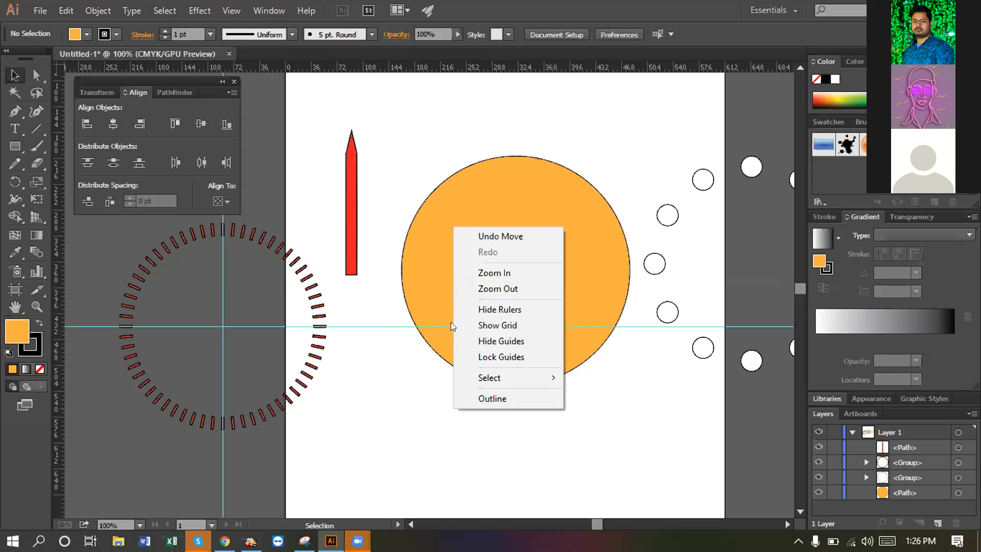
pyautogui.click(408, 418)
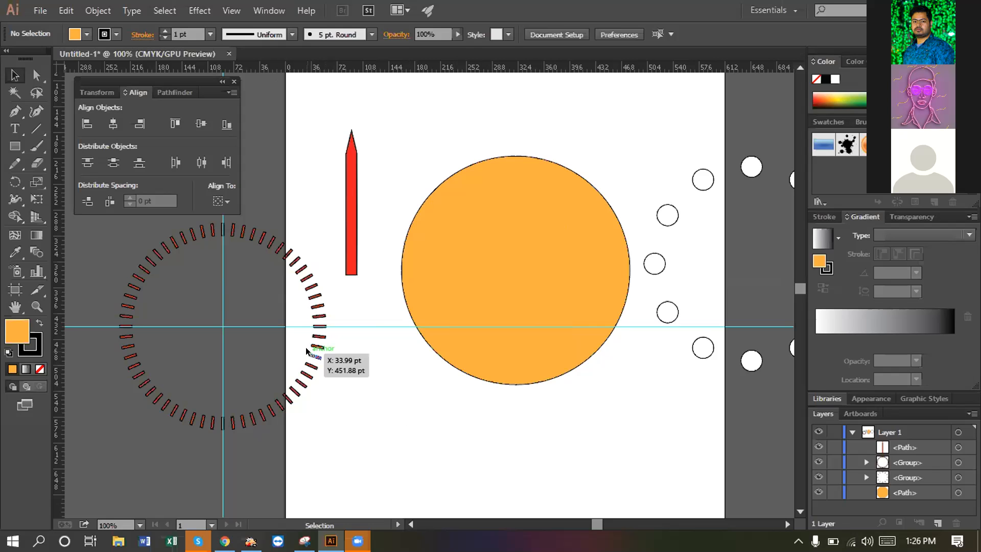
# - Drag the tick ring right until its centre snaps onto the guide crossing
pyautogui.moveTo(315, 347); pyautogui.dragTo(446, 341)
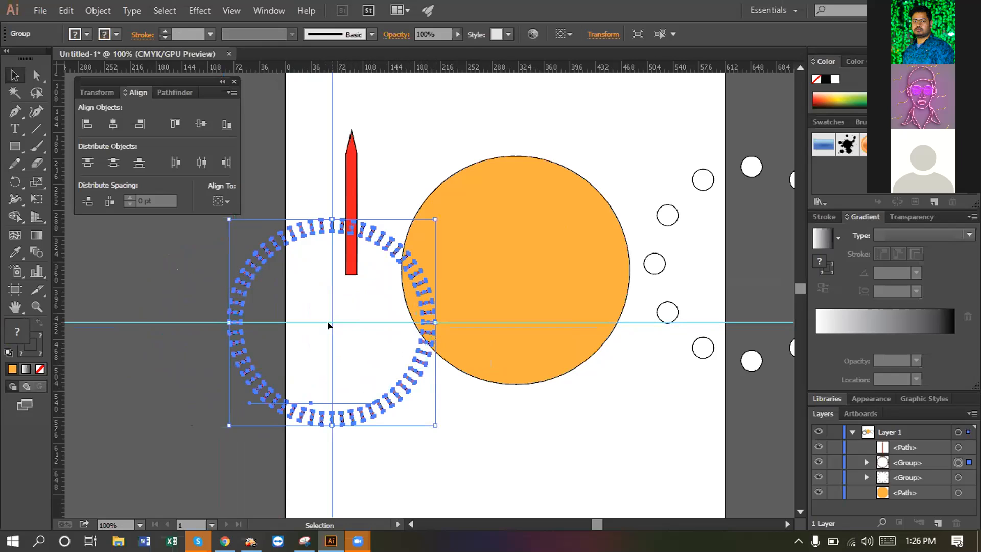
pyautogui.moveTo(332, 322); pyautogui.dragTo(395, 323)
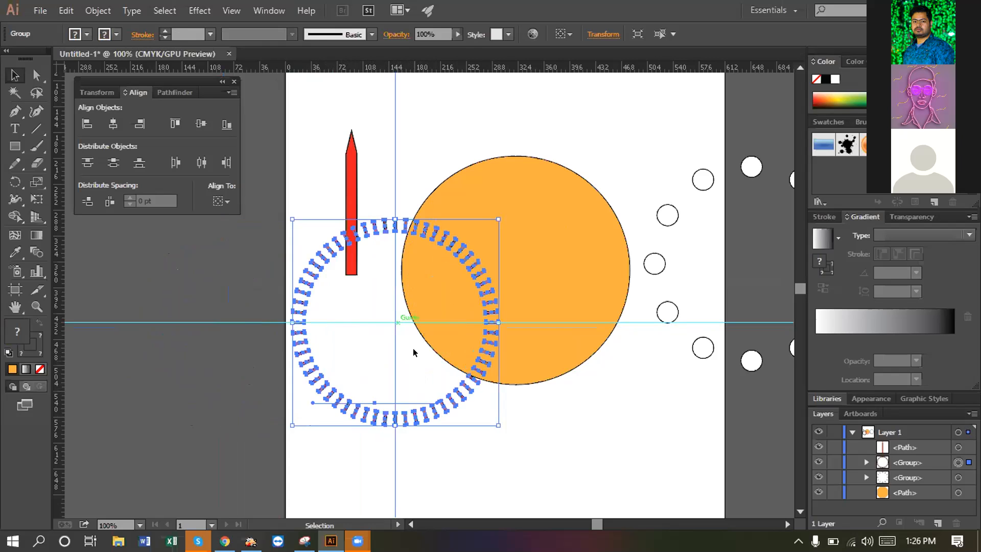
pyautogui.moveTo(357, 540)
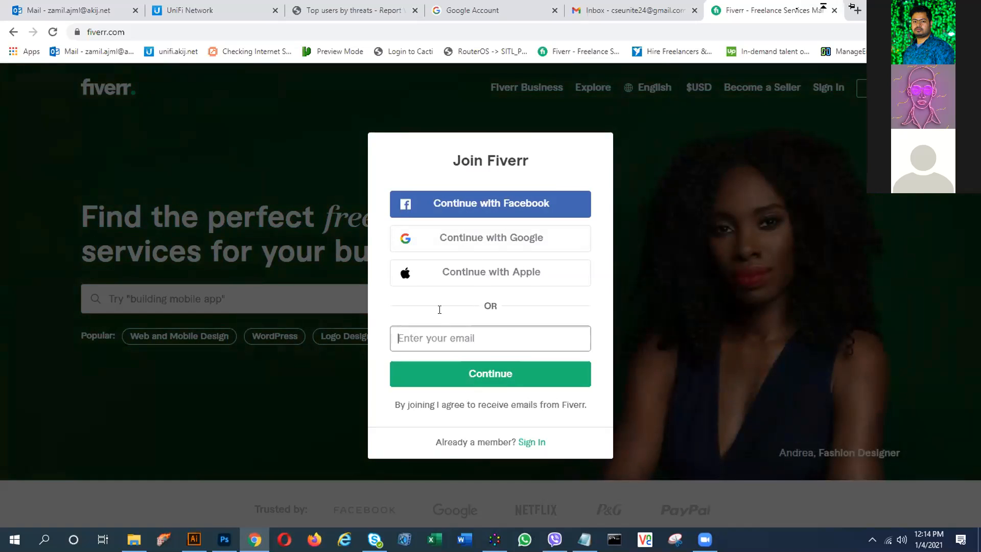
# - Enter the sign-up e-mail address, verifying it in the Gmail account, and continue
pyautogui.click(427, 336)
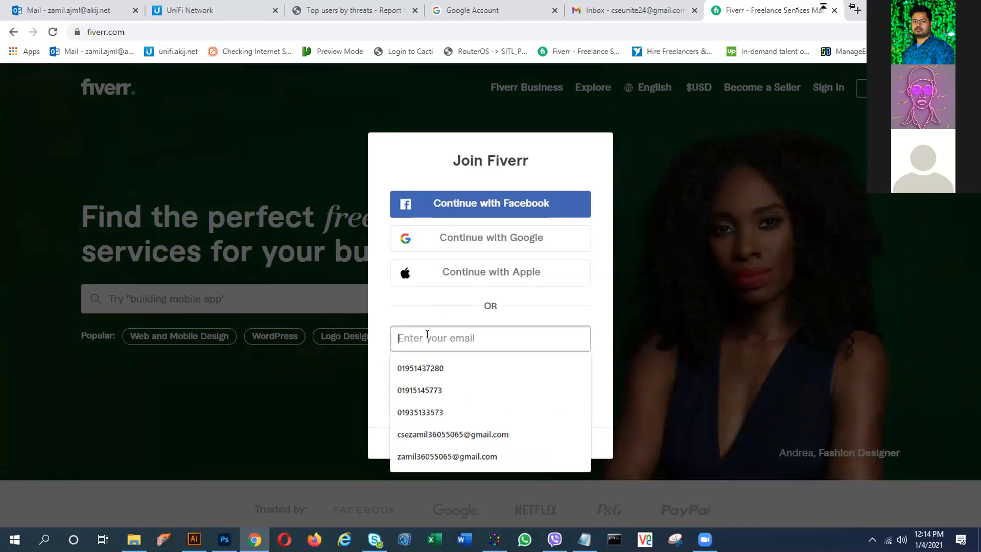
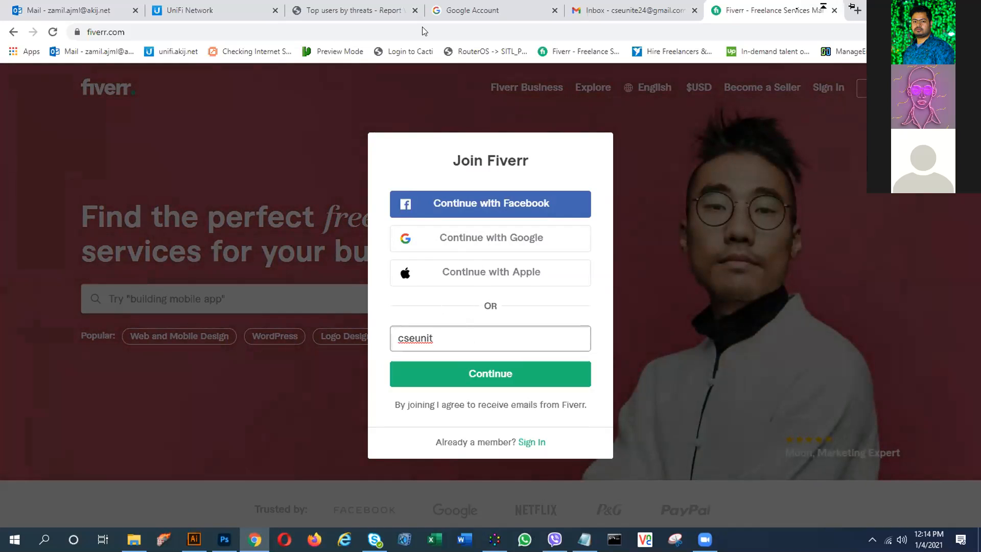
pyautogui.click(652, 8)
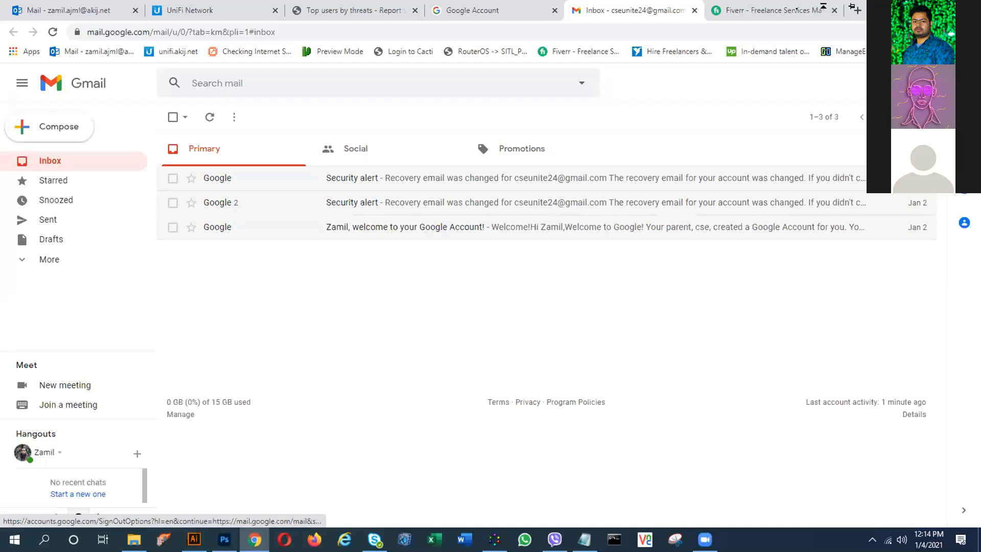
pyautogui.click(961, 83)
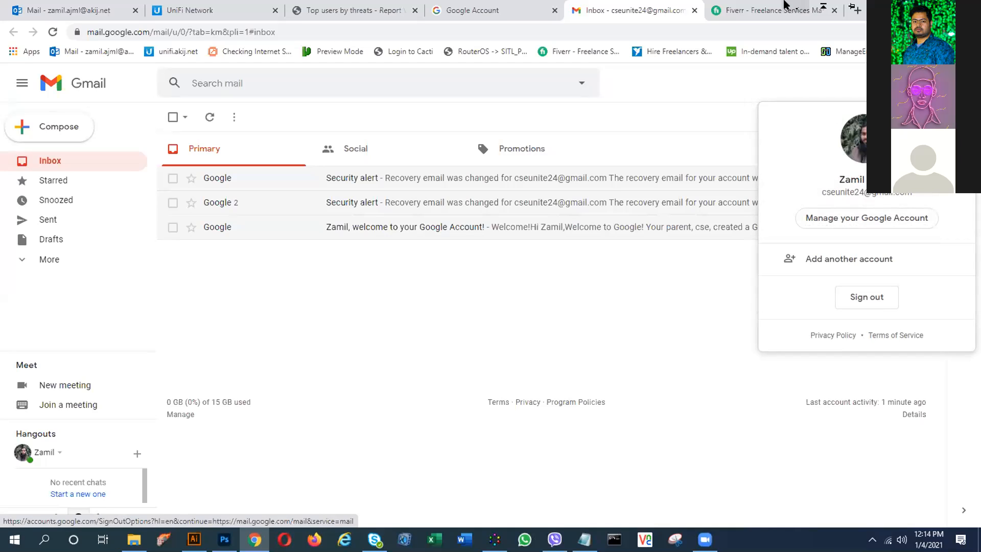
pyautogui.click(785, 7)
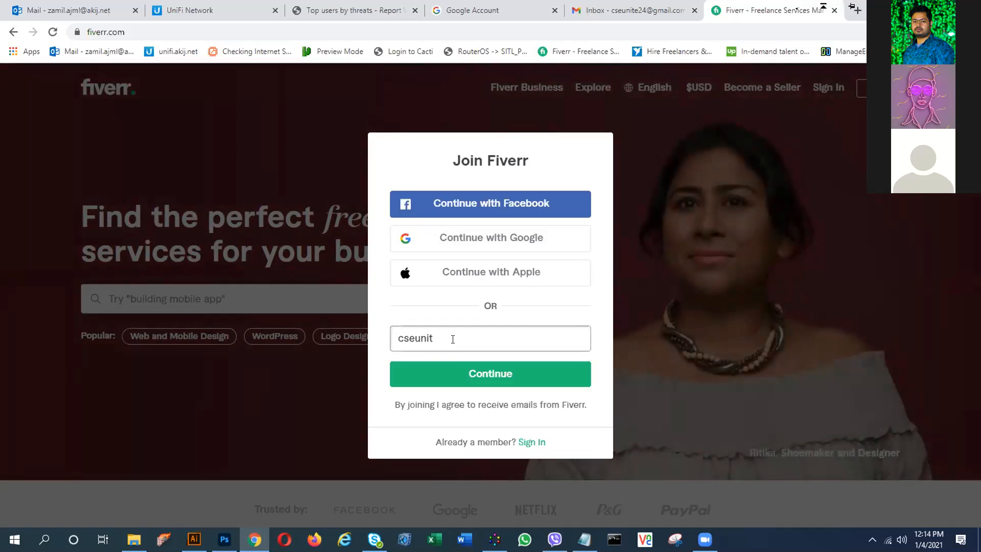
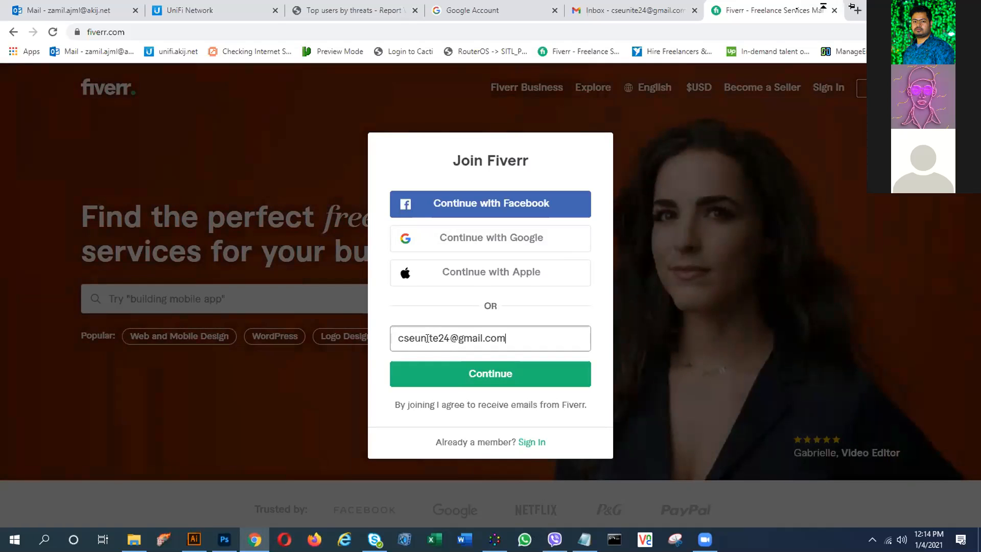
pyautogui.click(459, 378)
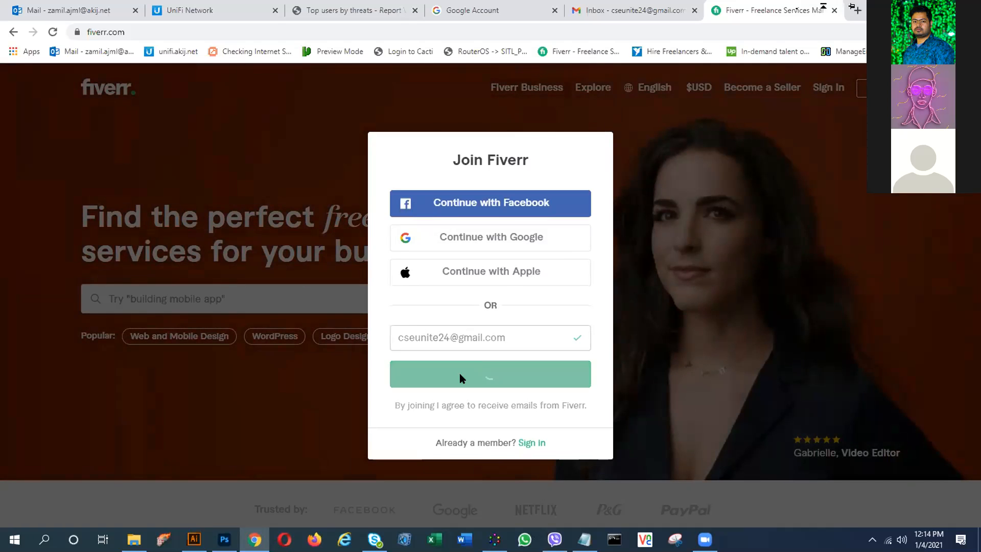
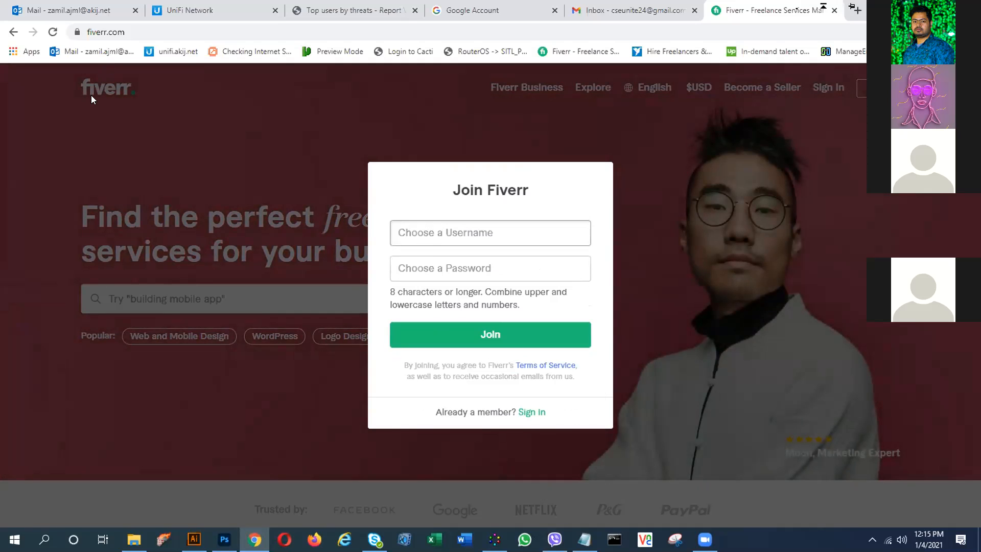
# - Fill the Fiverr Join form with a new username and password, and submit it
pyautogui.click(411, 234)
pyautogui.write('cse')
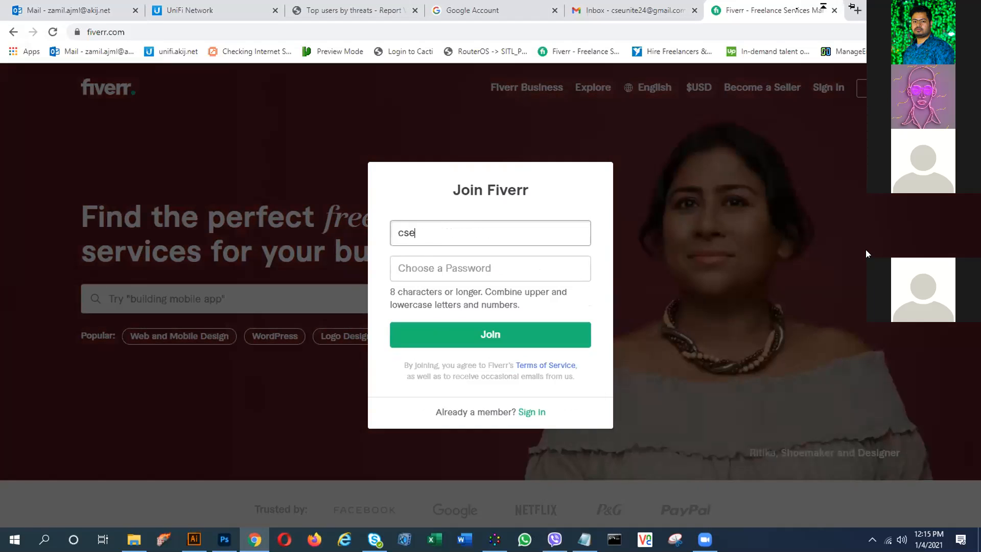
pyautogui.click(467, 269)
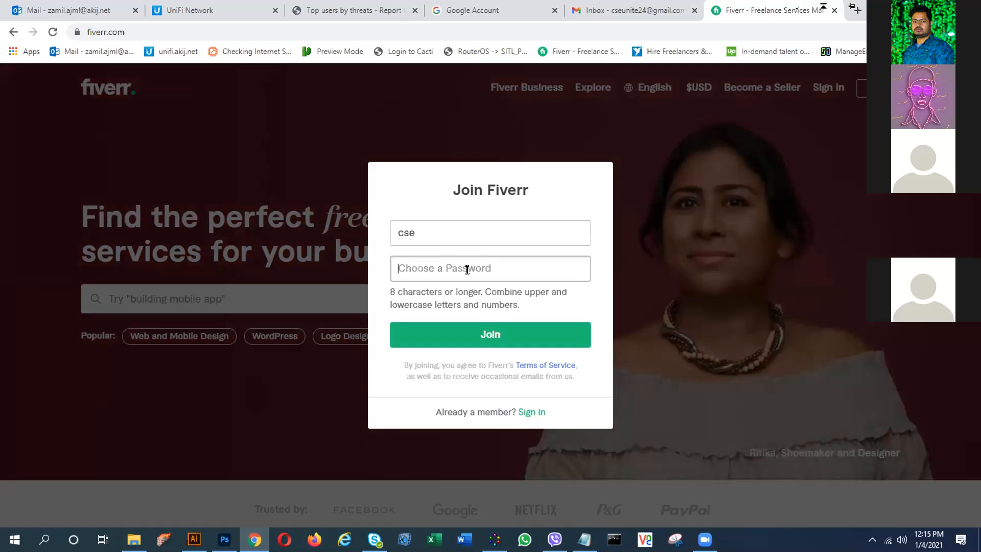
pyautogui.click(431, 232)
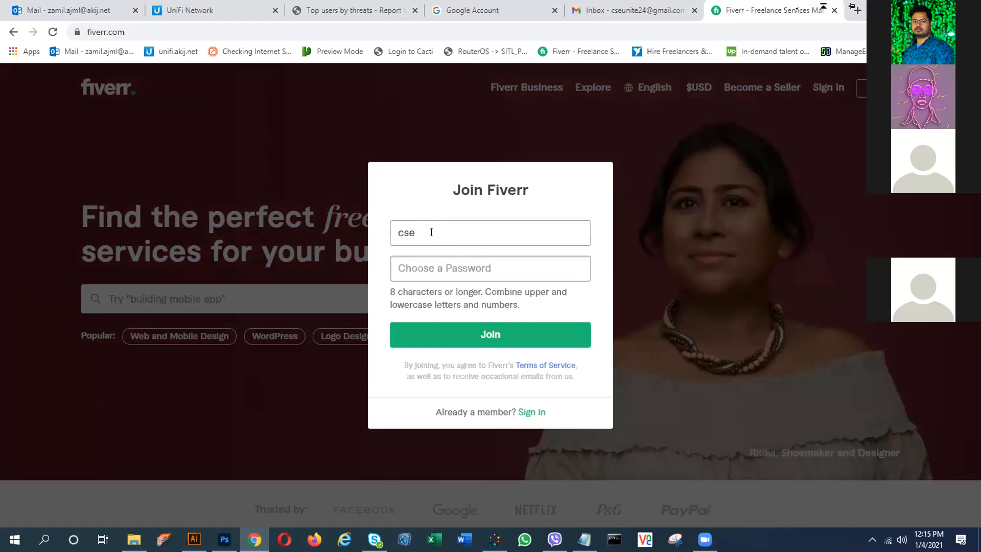
pyautogui.write('un')
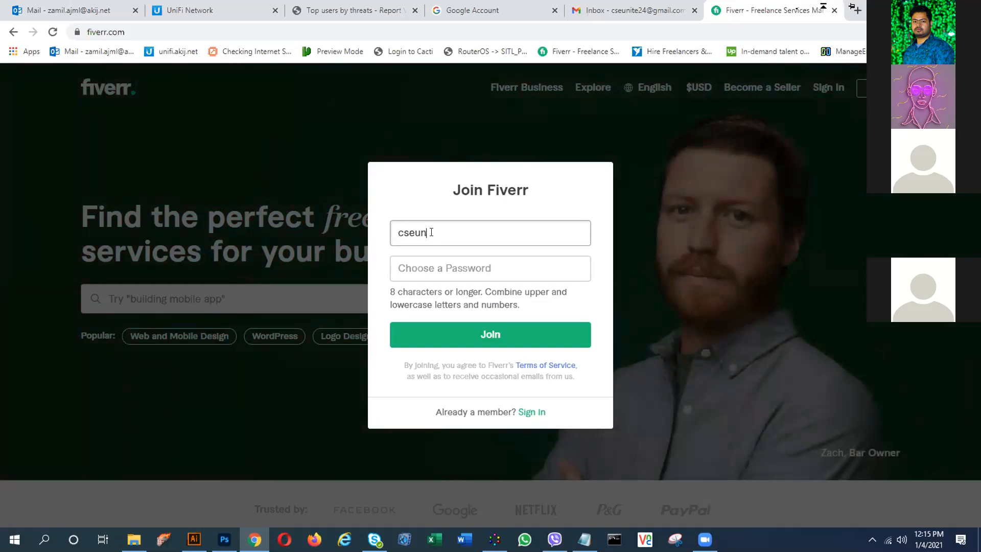
pyautogui.write('ite24')
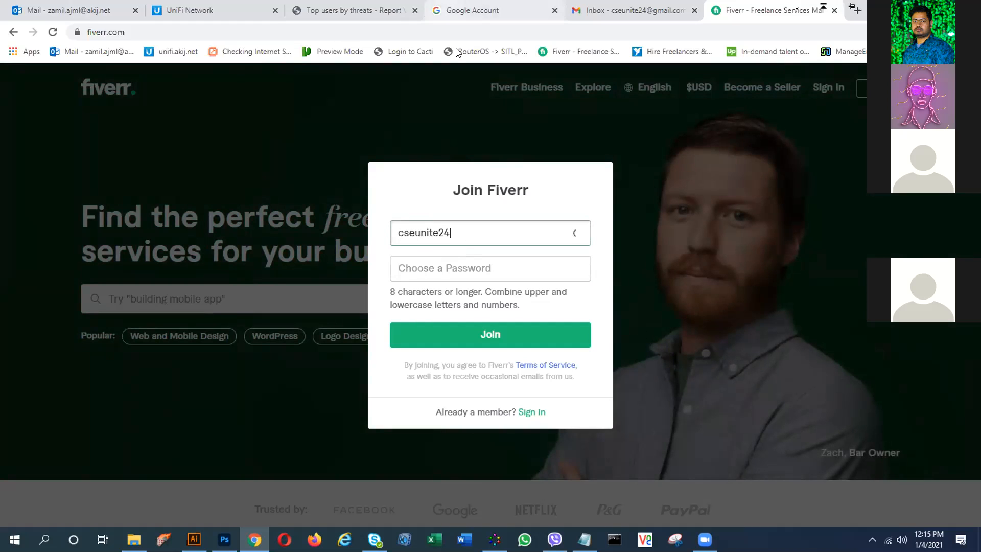
pyautogui.click(422, 270)
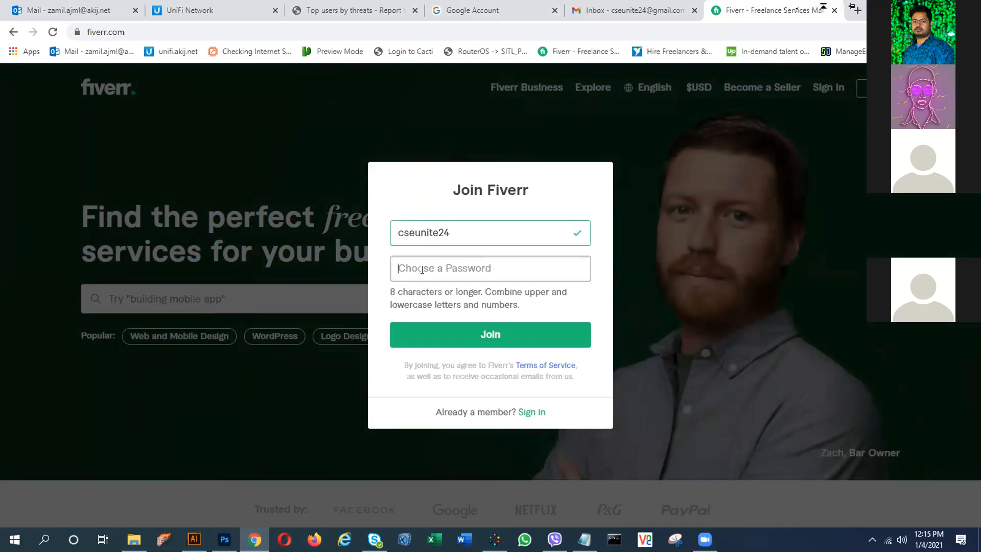
pyautogui.write('•••')
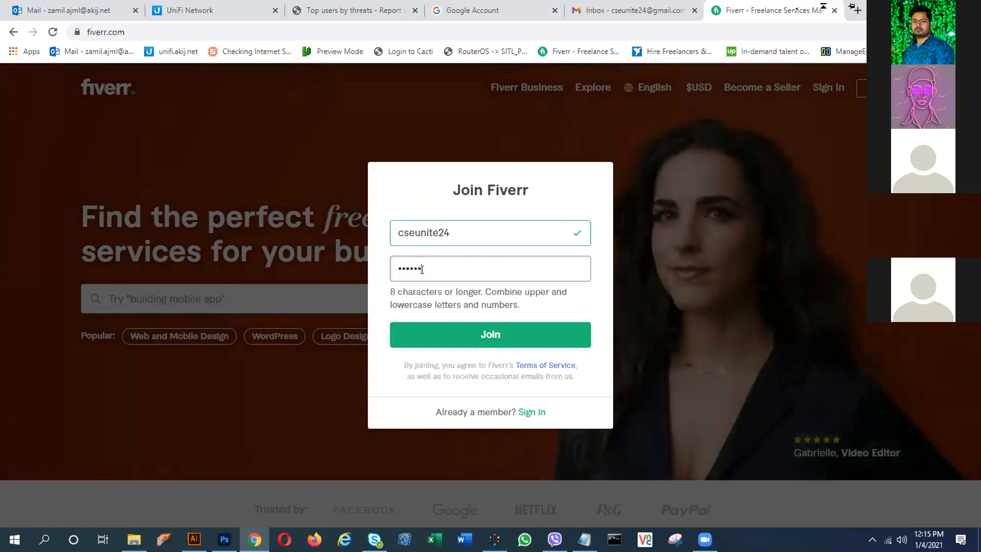
pyautogui.write('•••••••')
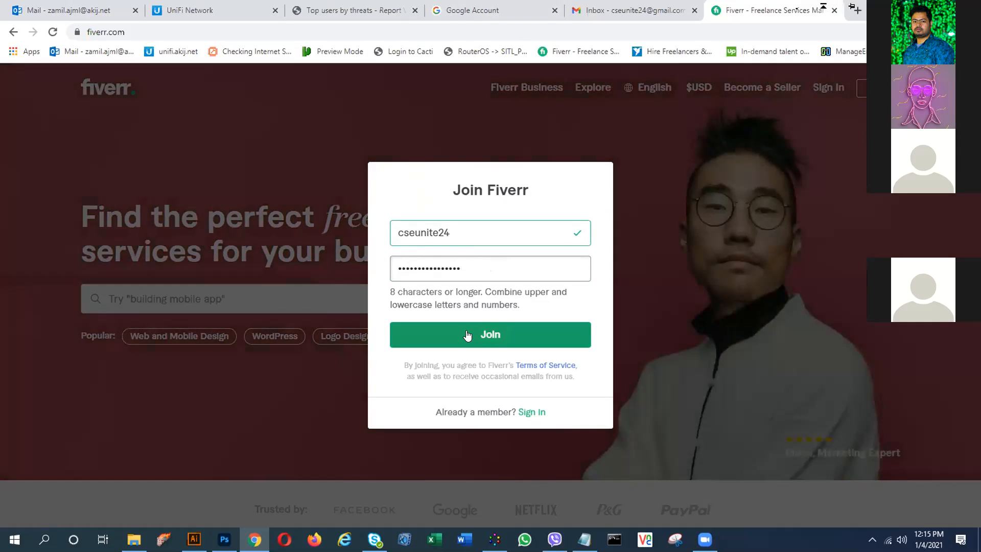
pyautogui.click(467, 335)
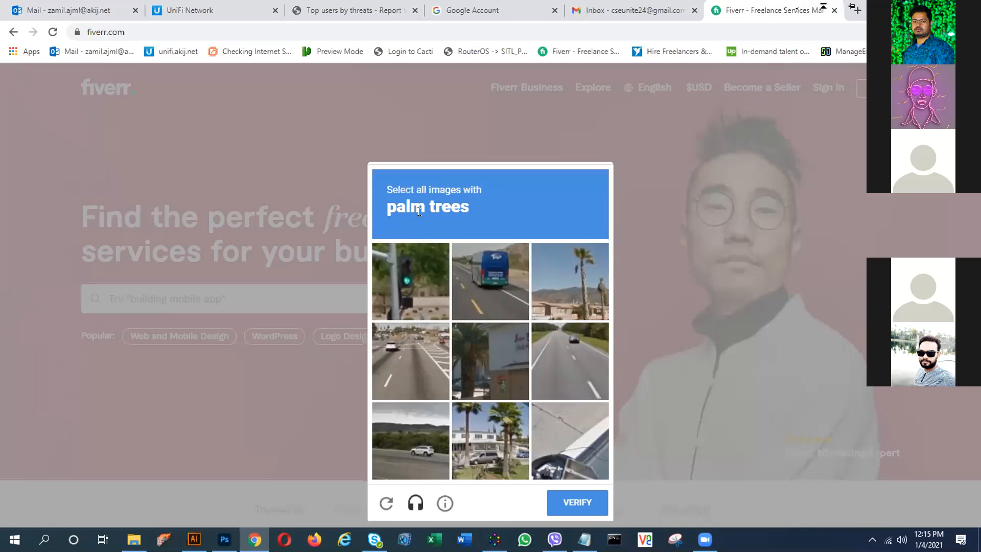
# - Solve the hCaptcha by marking the three palm-tree images, then decline Chrome's password saving
pyautogui.click(415, 280)
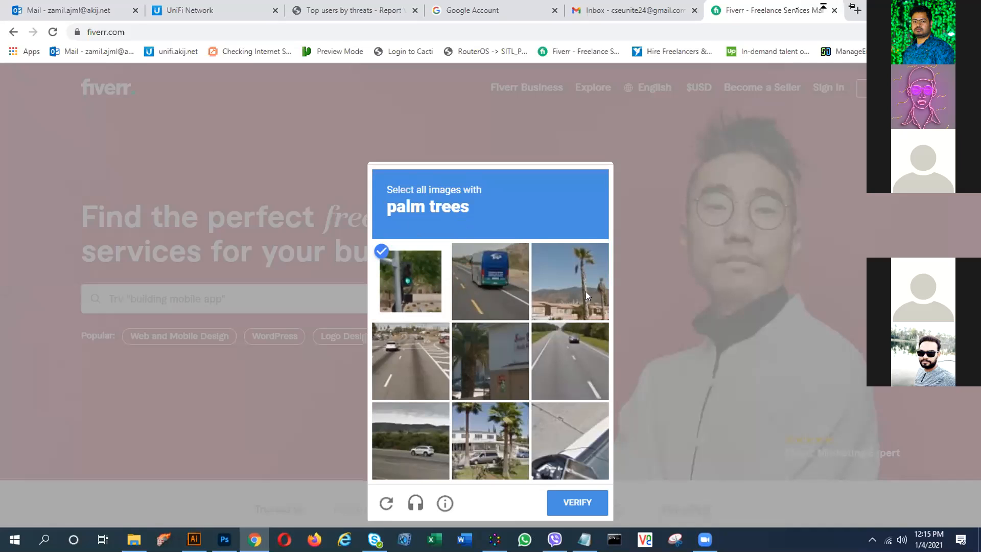
pyautogui.click(414, 280)
pyautogui.click(590, 297)
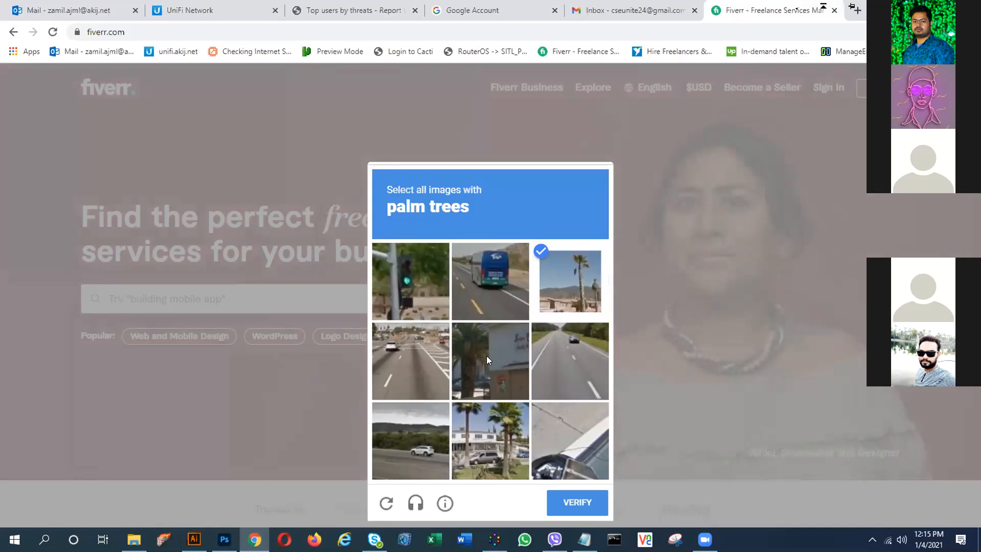
pyautogui.click(486, 356)
pyautogui.click(514, 460)
pyautogui.click(588, 502)
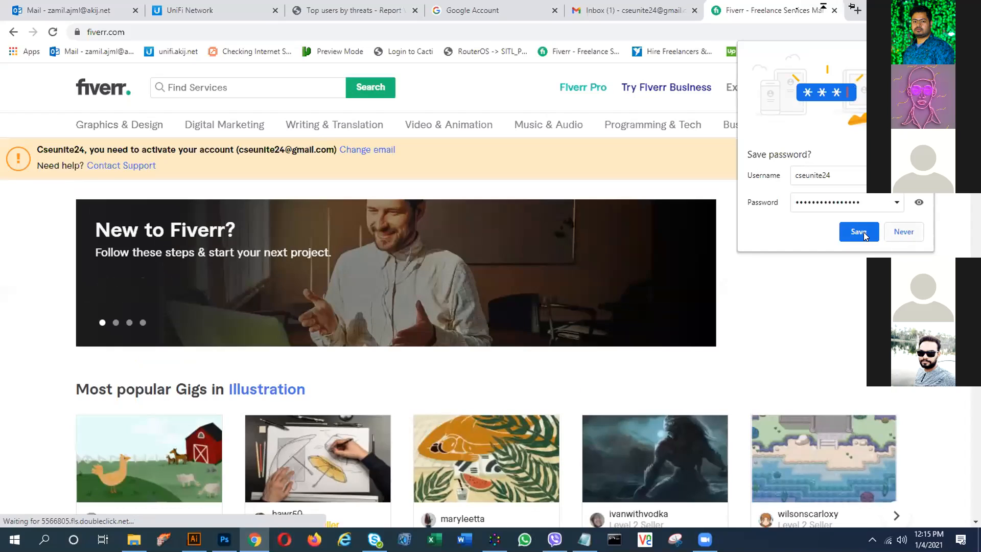
pyautogui.click(904, 232)
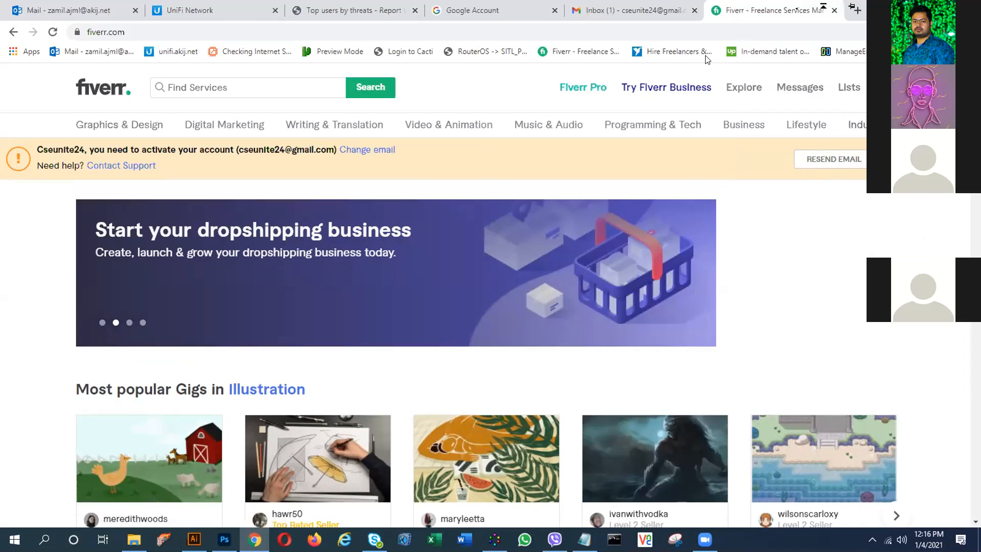
pyautogui.click(600, 11)
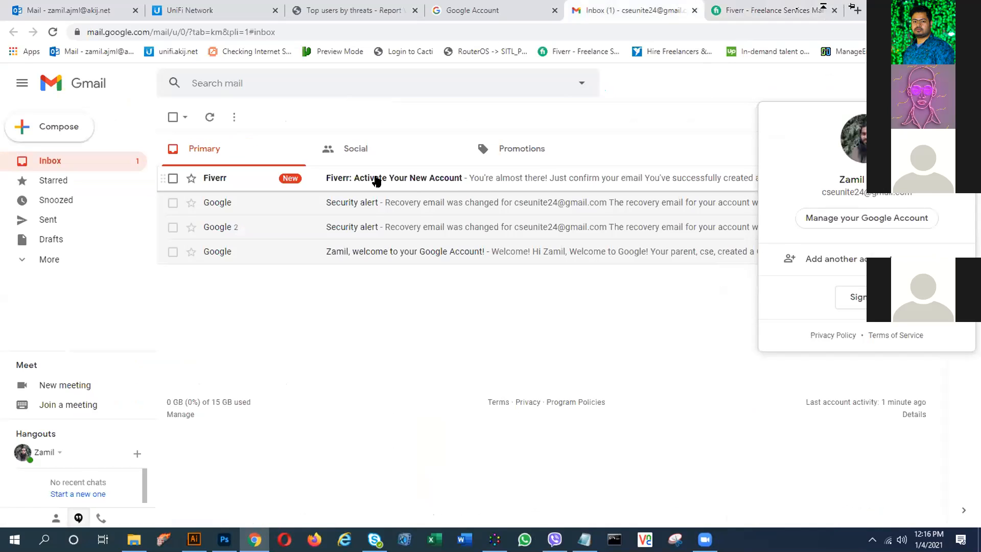
# - Open the 'Activate Your New Account' email in Gmail and activate the Fiverr account
pyautogui.click(377, 181)
pyautogui.click(377, 181)
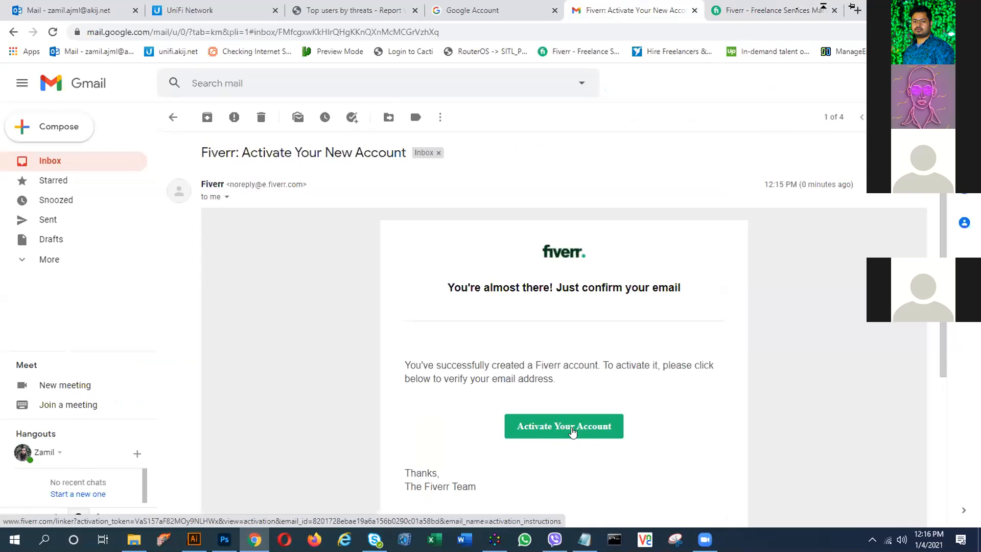
pyautogui.click(751, 9)
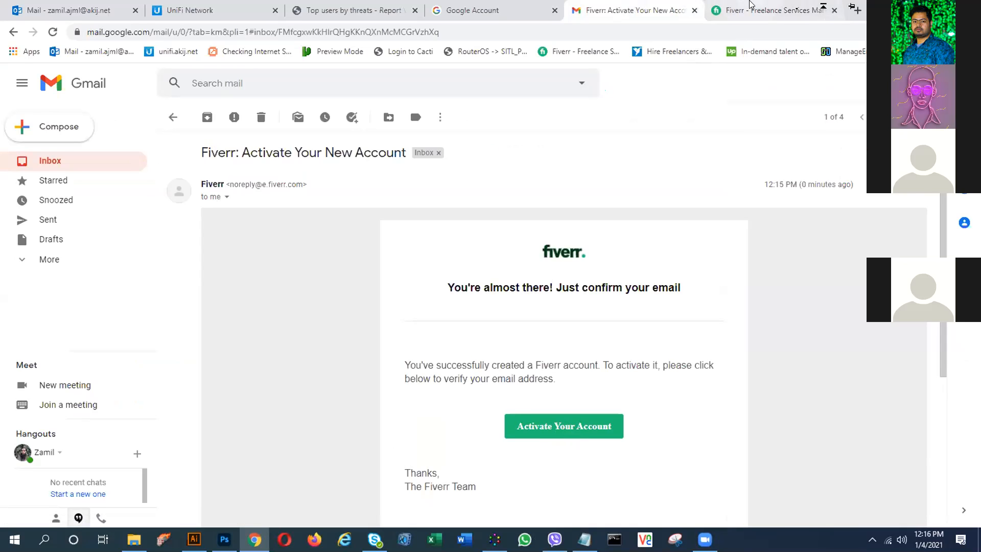
pyautogui.click(833, 11)
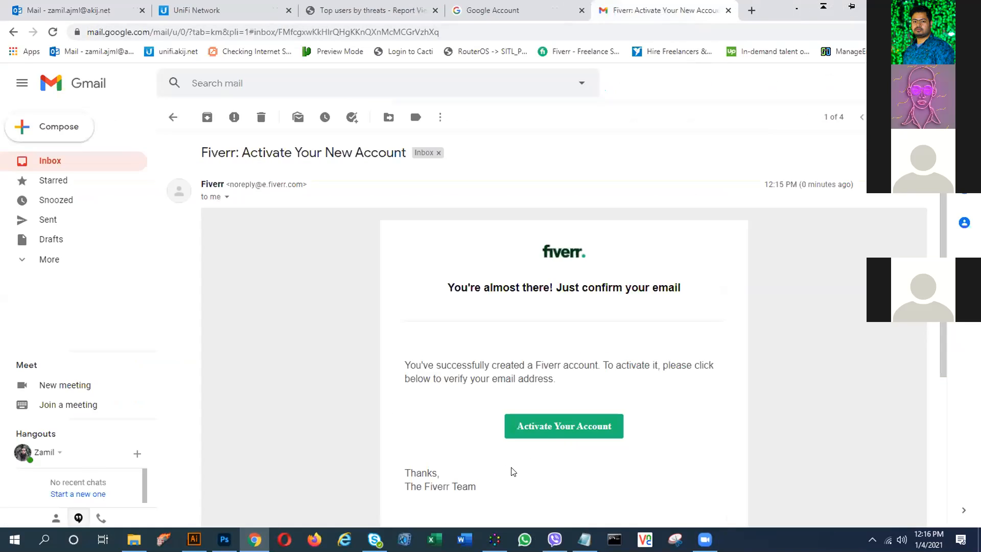
pyautogui.click(550, 428)
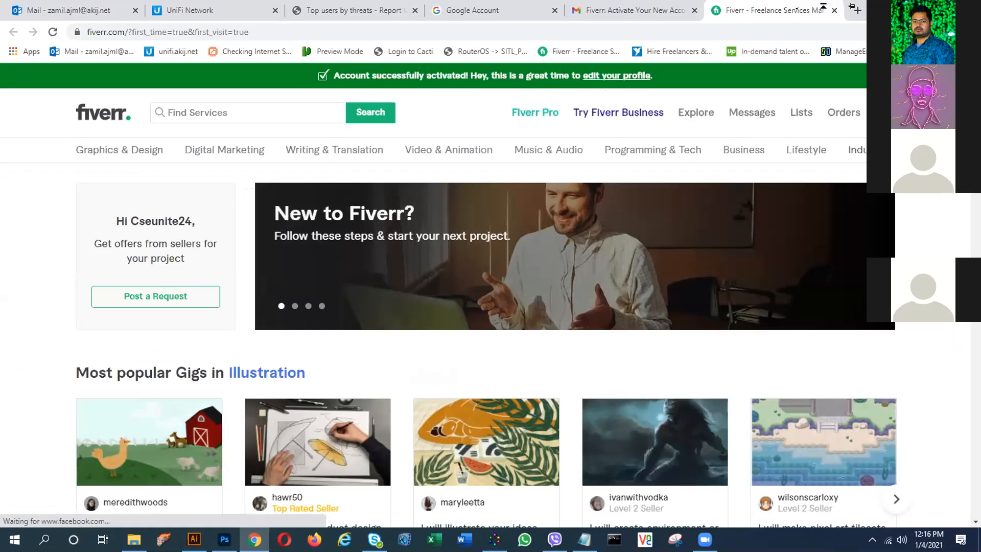
# - Upload IMG_20210103_083321 as the profile picture on the Fiverr profile page
pyautogui.click(887, 112)
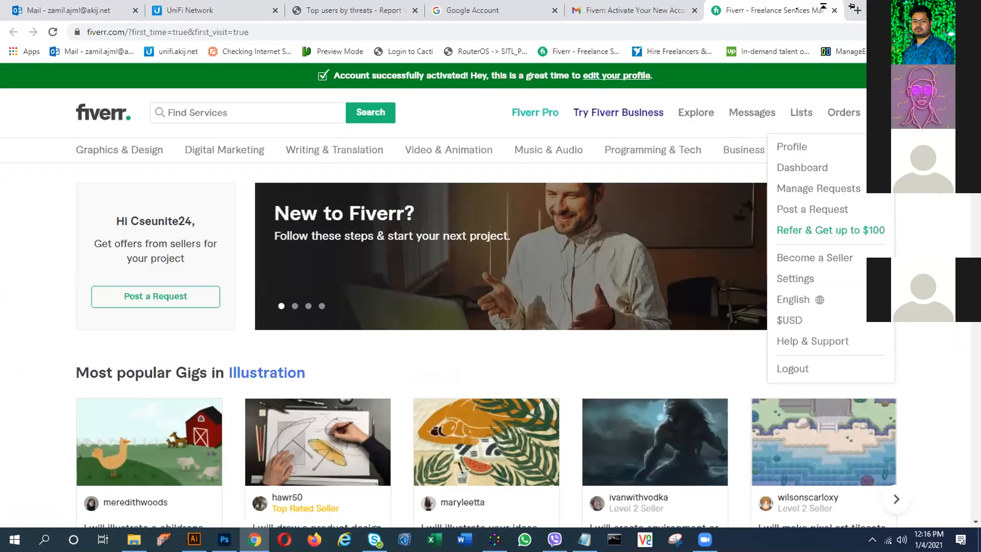
pyautogui.click(783, 148)
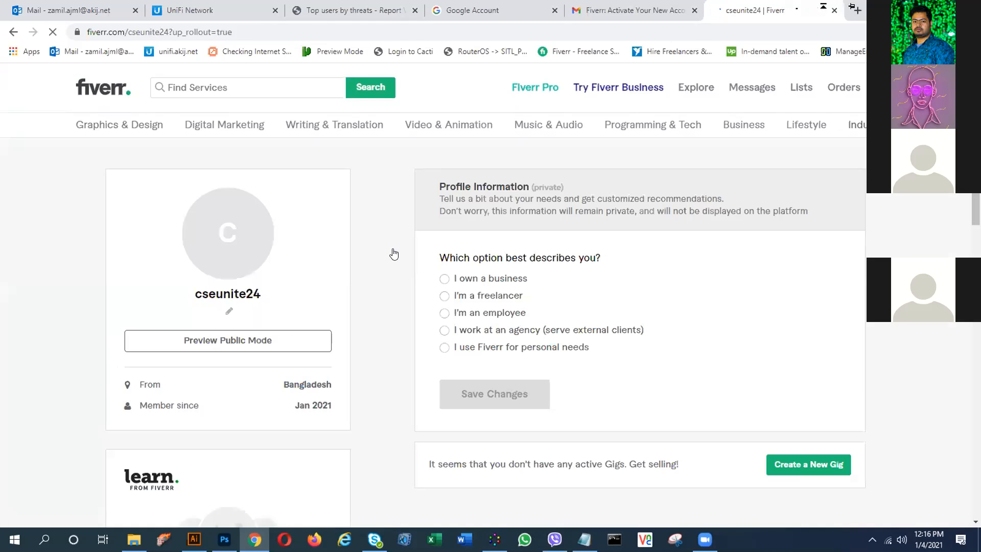
pyautogui.click(226, 243)
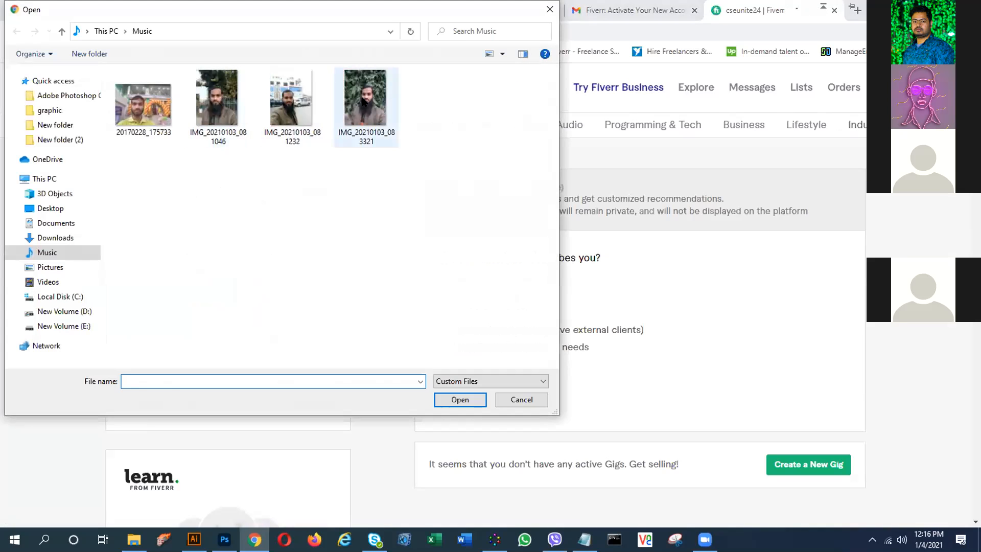
pyautogui.click(362, 100)
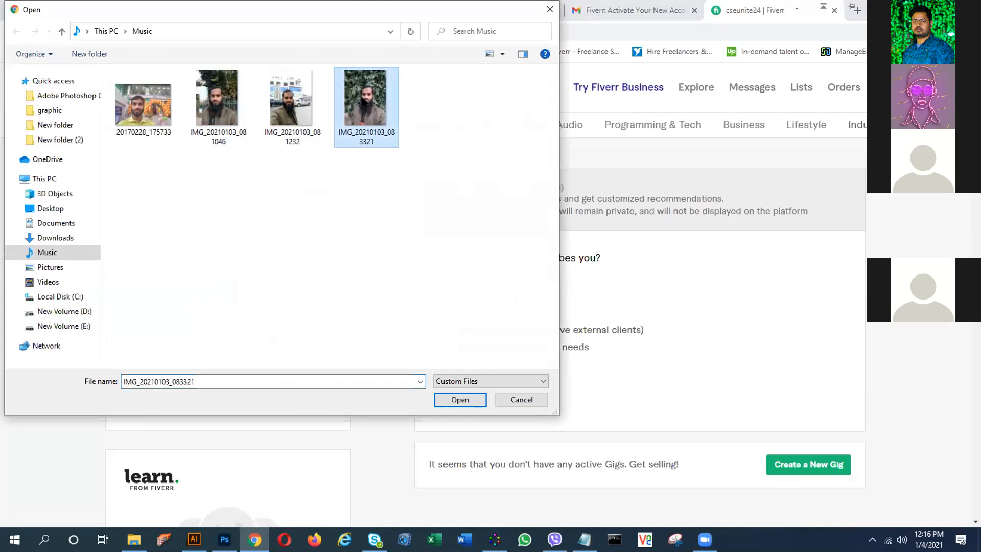
pyautogui.doubleClick(363, 100)
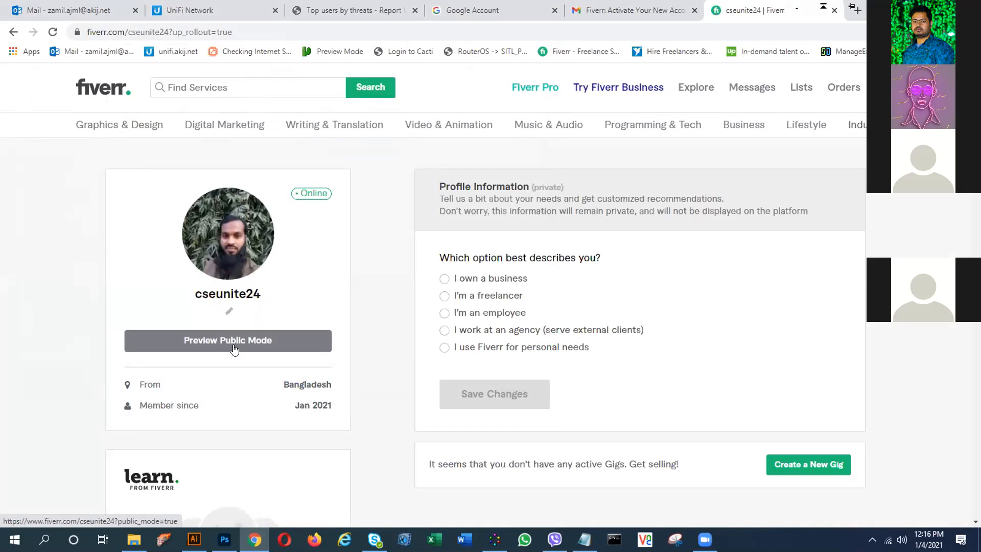
pyautogui.click(243, 236)
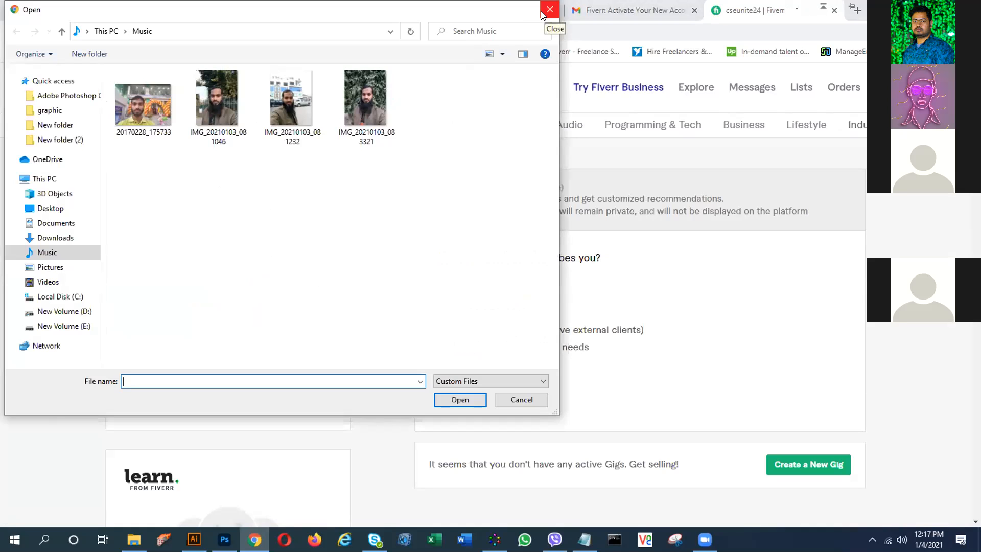
pyautogui.click(543, 14)
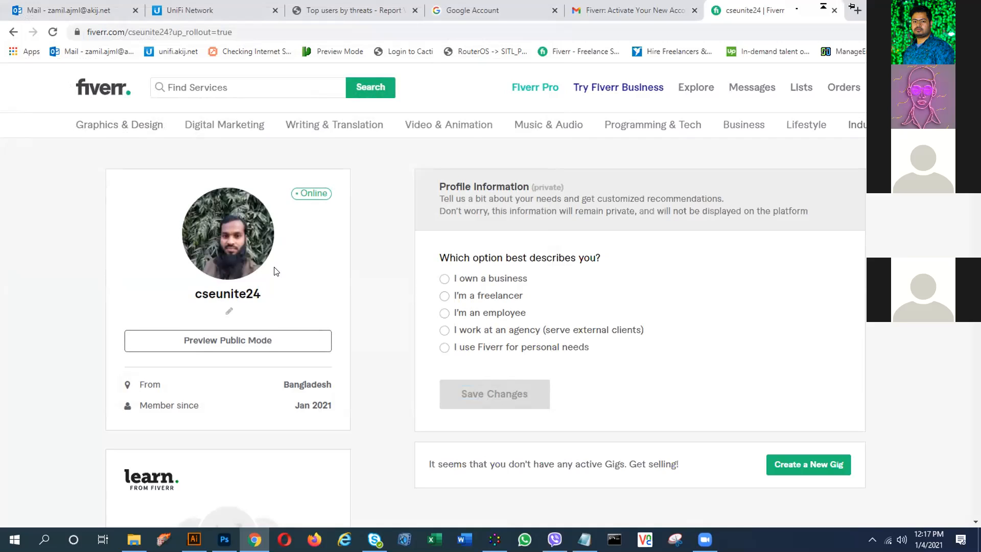
pyautogui.scroll(-1, 276, 271)
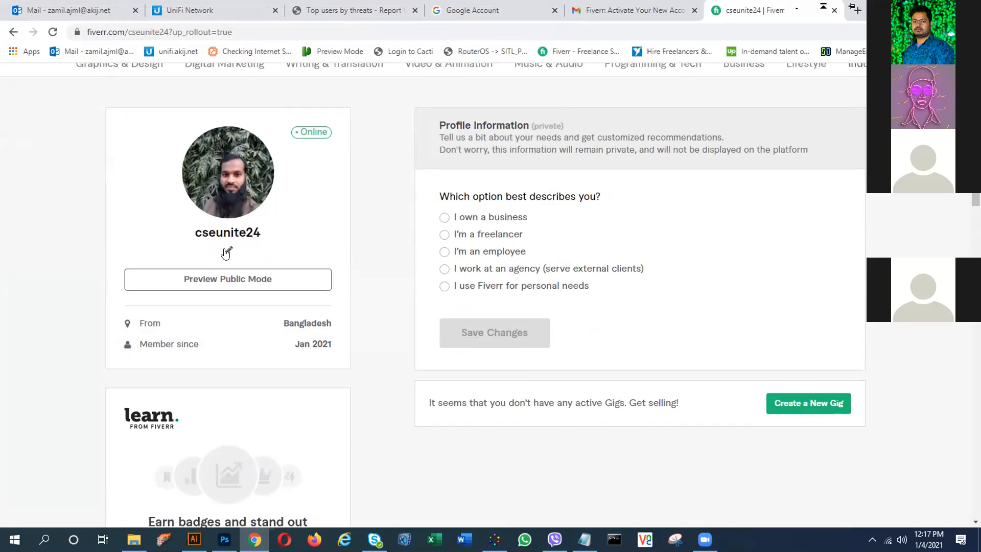
# - Copy 'Creative graphic Designer' from the notes file into the profile tagline and save it
pyautogui.click(228, 251)
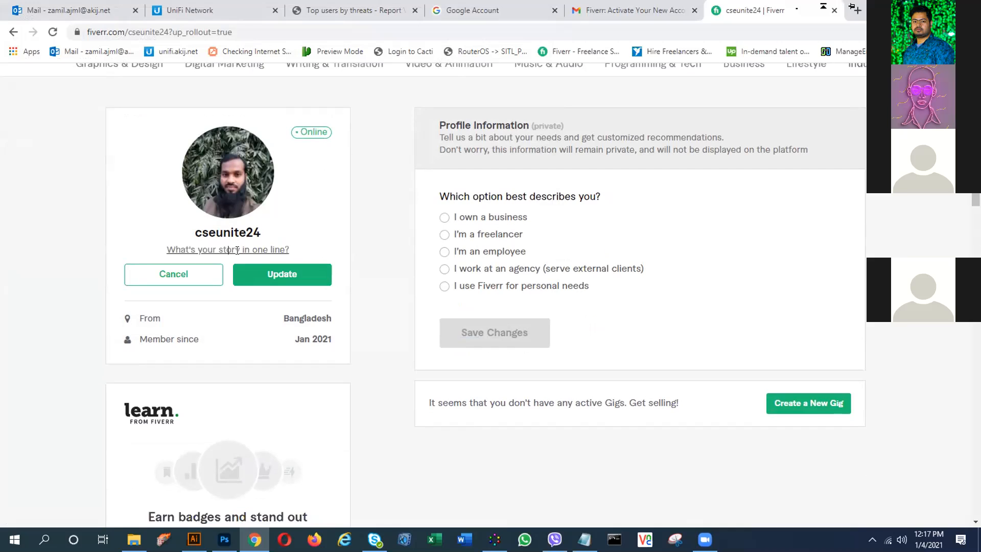
pyautogui.click(583, 539)
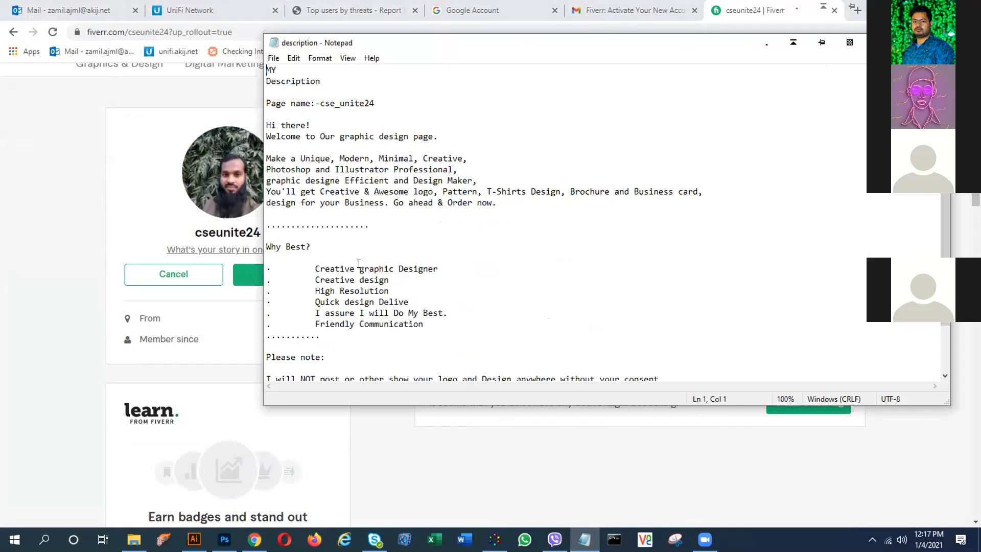
pyautogui.moveTo(358, 264); pyautogui.dragTo(457, 262)
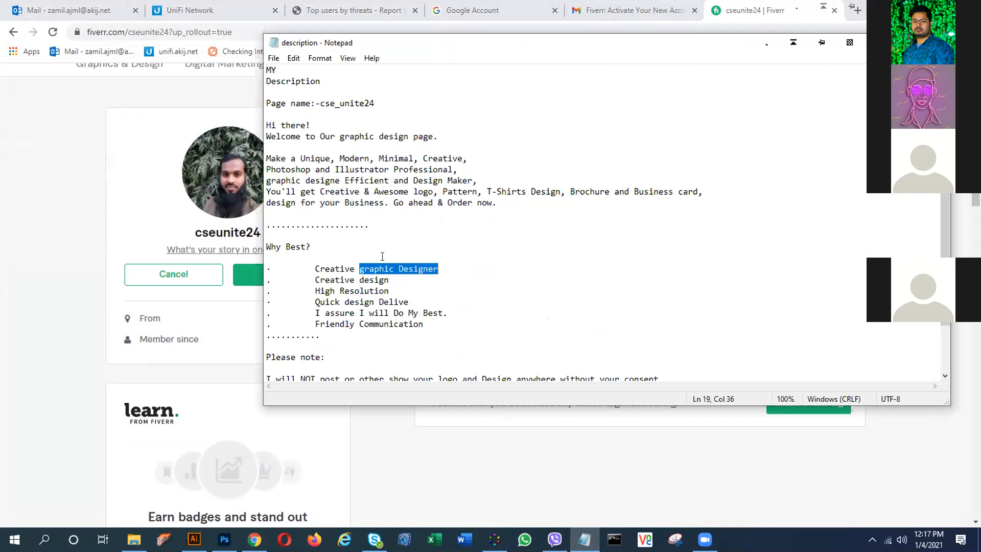
pyautogui.moveTo(311, 270); pyautogui.dragTo(332, 263)
pyautogui.moveTo(430, 255)
pyautogui.mouseDown()
pyautogui.moveTo(438, 279)
pyautogui.moveTo(439, 270)
pyautogui.mouseUp()
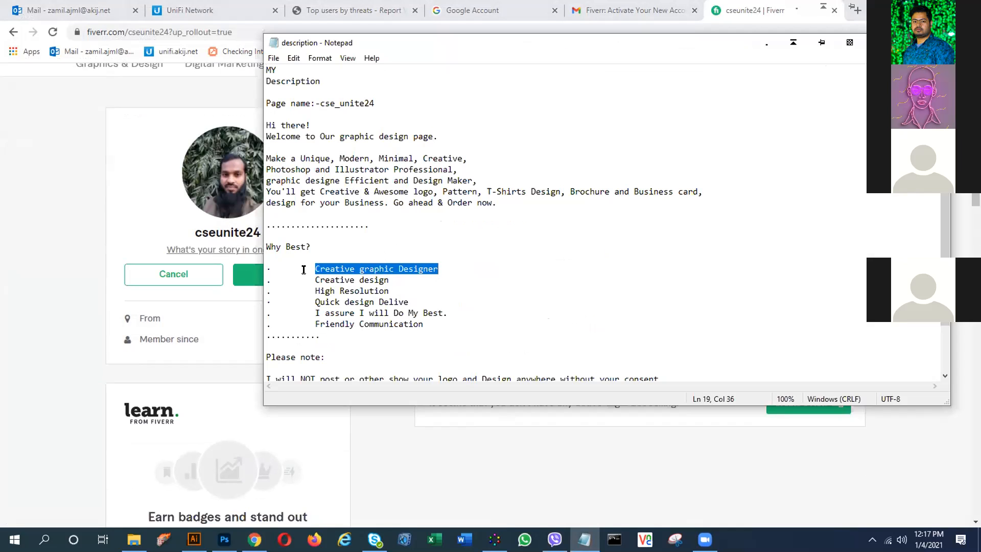
pyautogui.click(213, 247)
pyautogui.write('Creative graphic Designer')
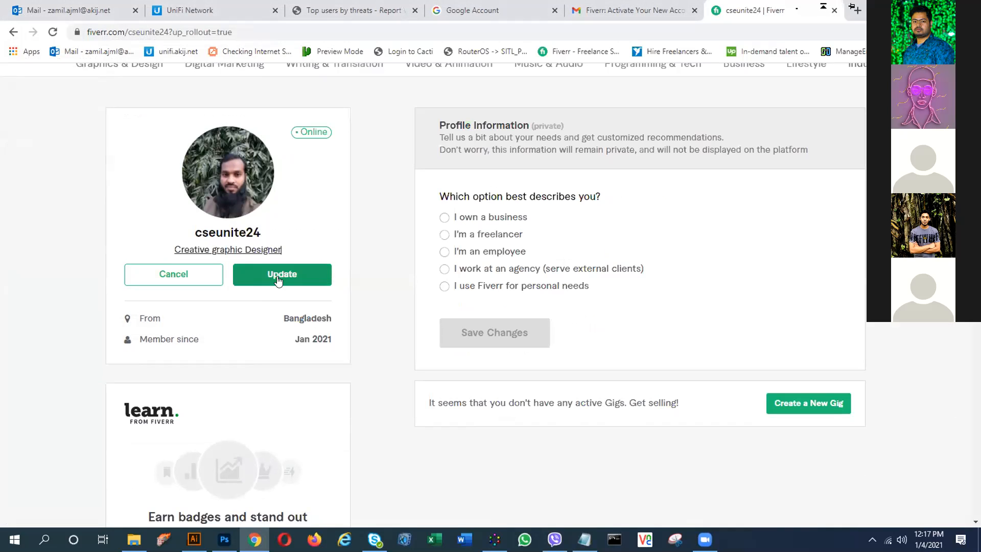
pyautogui.click(278, 281)
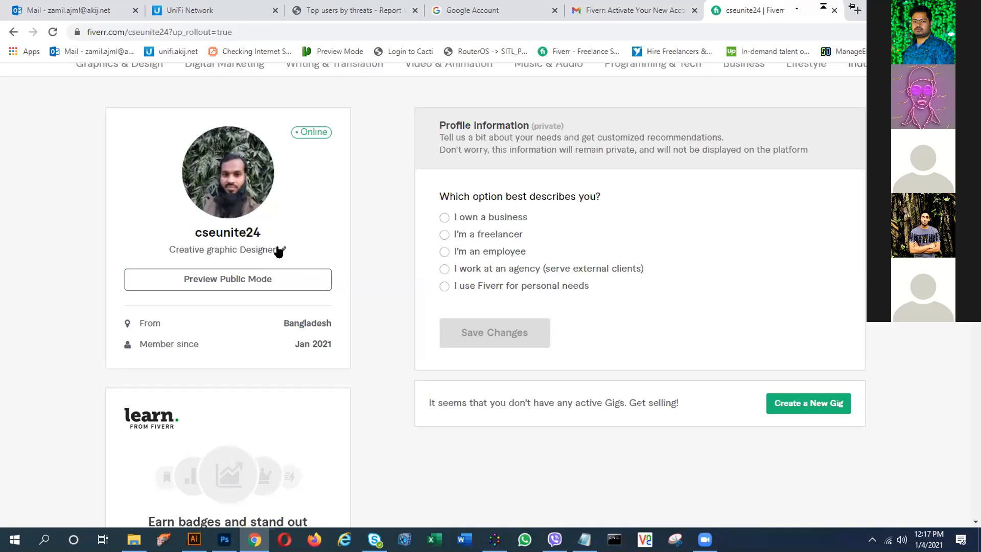
# - Capitalise the G so the tagline reads 'Creative Graphic Designer'
pyautogui.click(282, 249)
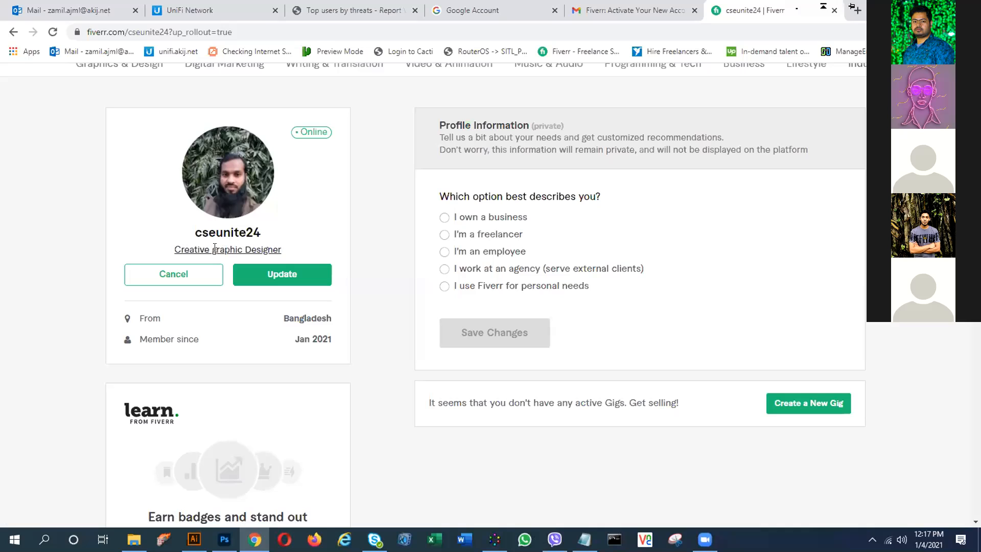
pyautogui.press('BackSpace')
pyautogui.write('G')
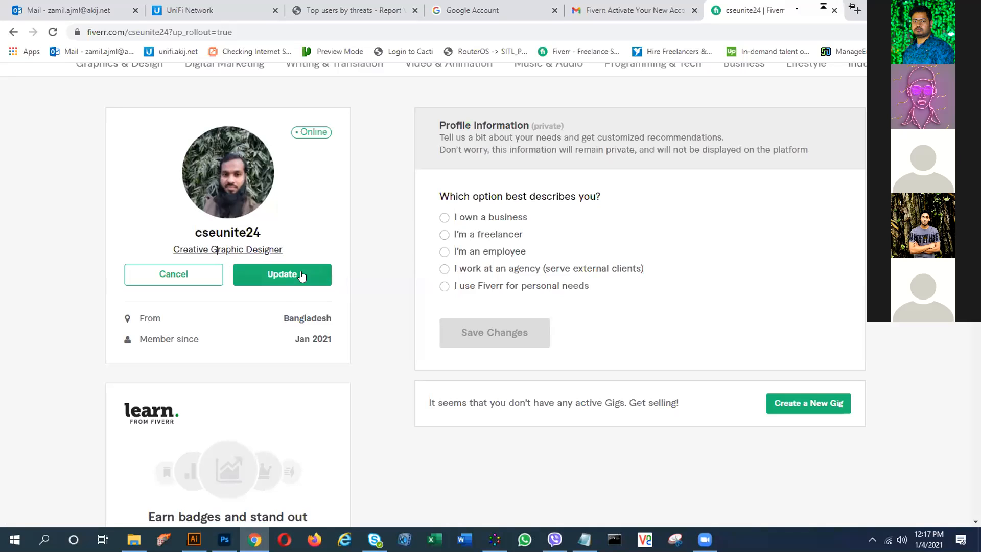
pyautogui.click(273, 276)
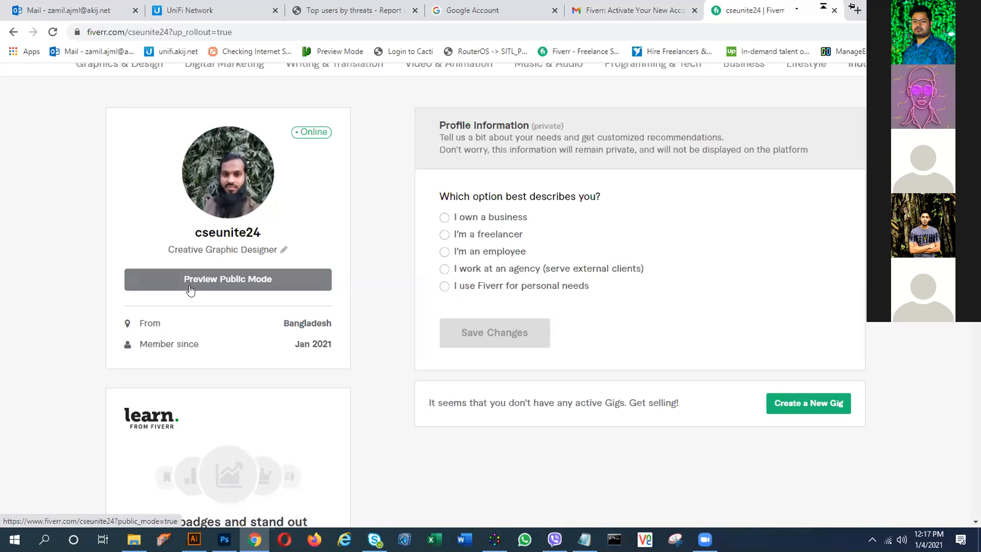
# - Open the Description editor and select the welcome paragraphs starting 'Hi there!' in the notes file
pyautogui.scroll(-5, 240, 327)
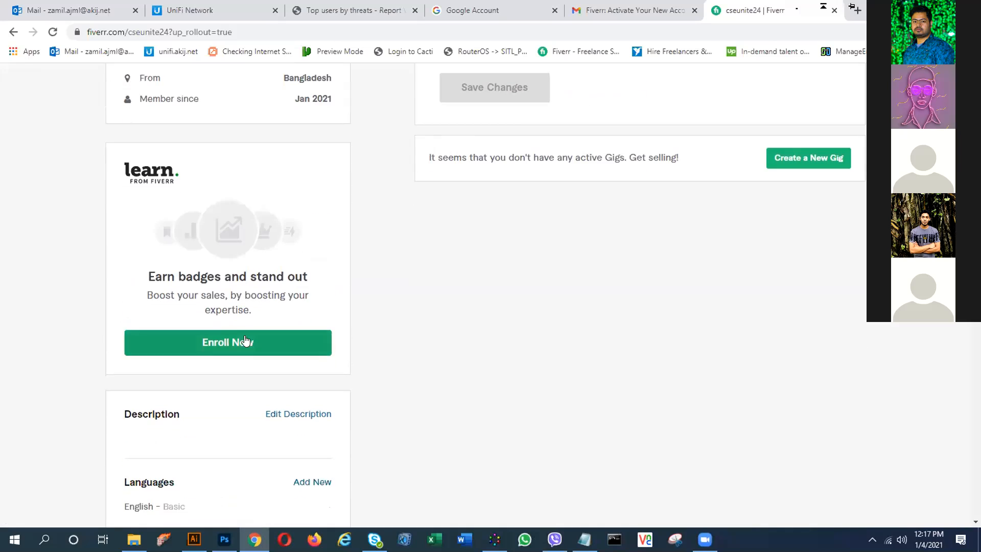
pyautogui.scroll(-1, 245, 341)
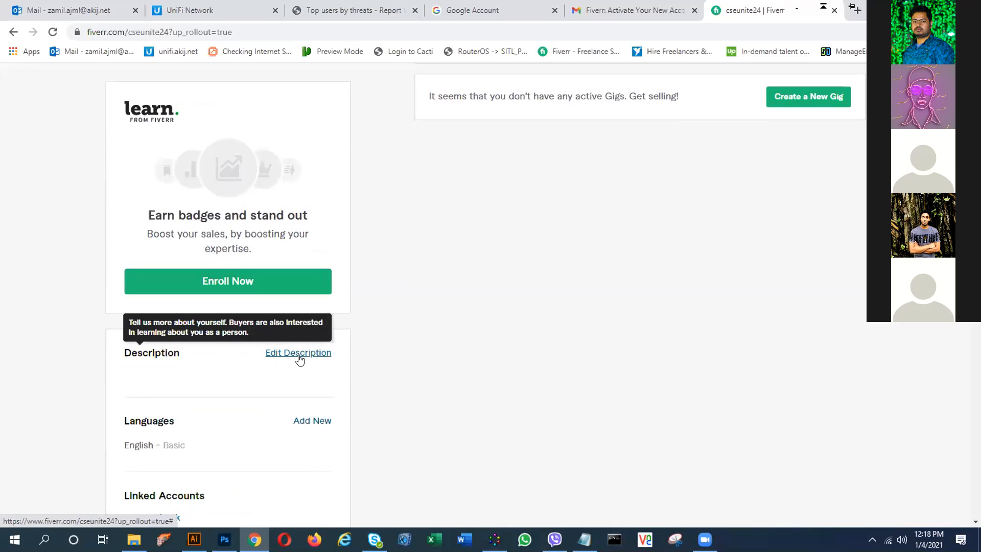
pyautogui.scroll(-1, 300, 358)
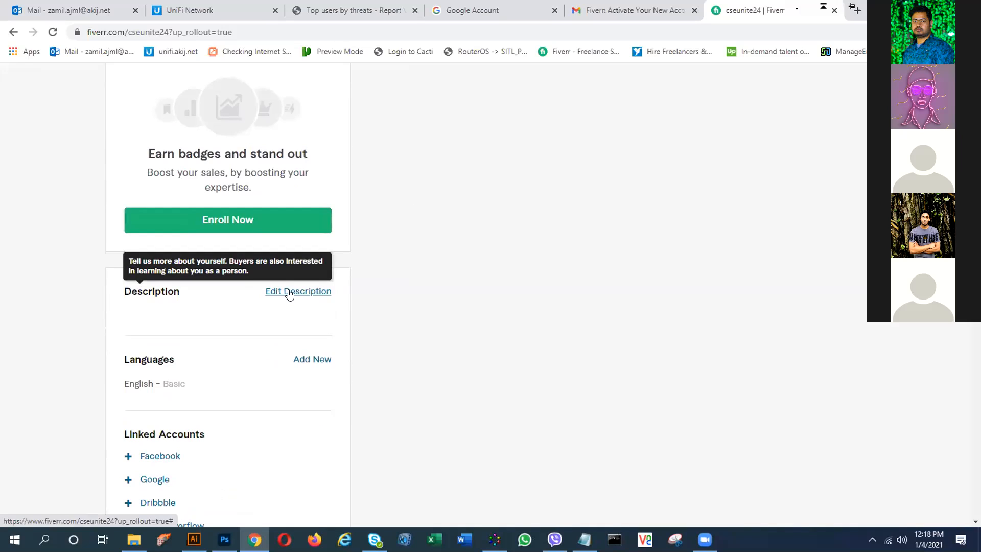
pyautogui.click(289, 295)
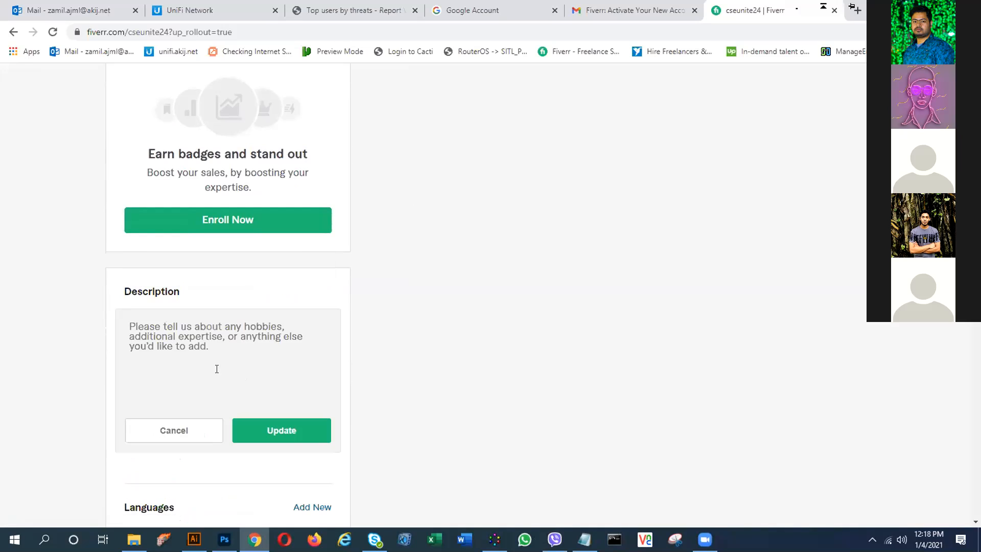
pyautogui.click(584, 539)
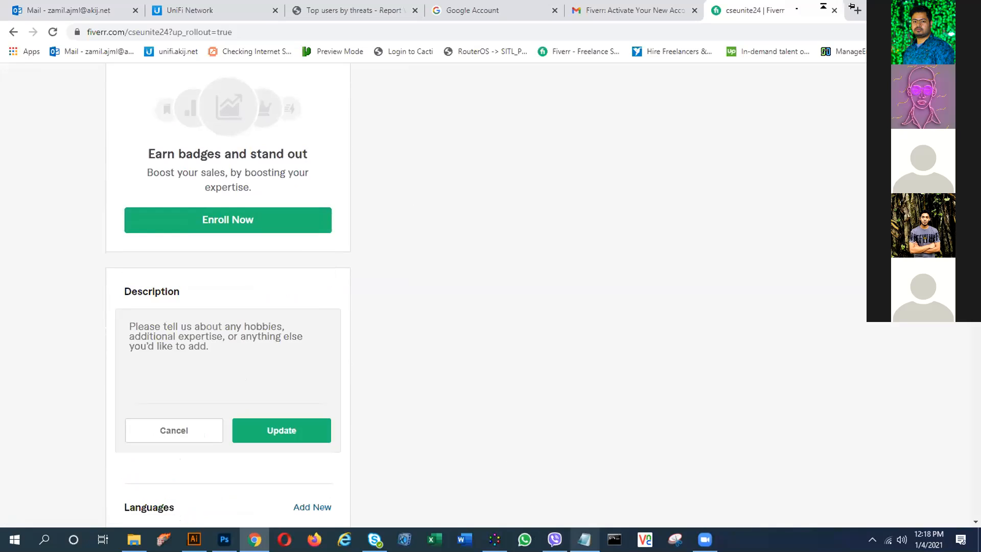
pyautogui.click(473, 252)
pyautogui.scroll(-2, 466, 276)
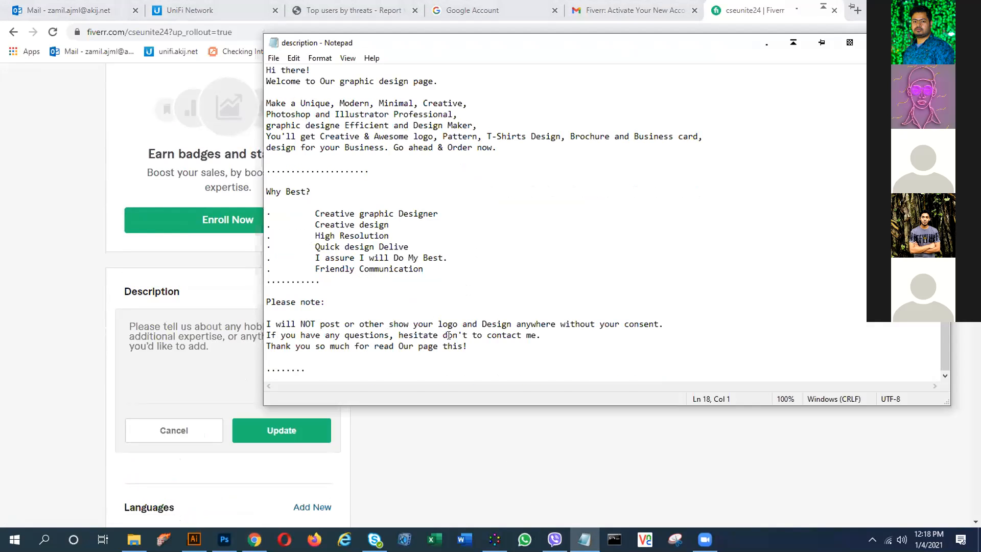
pyautogui.scroll(2, 448, 336)
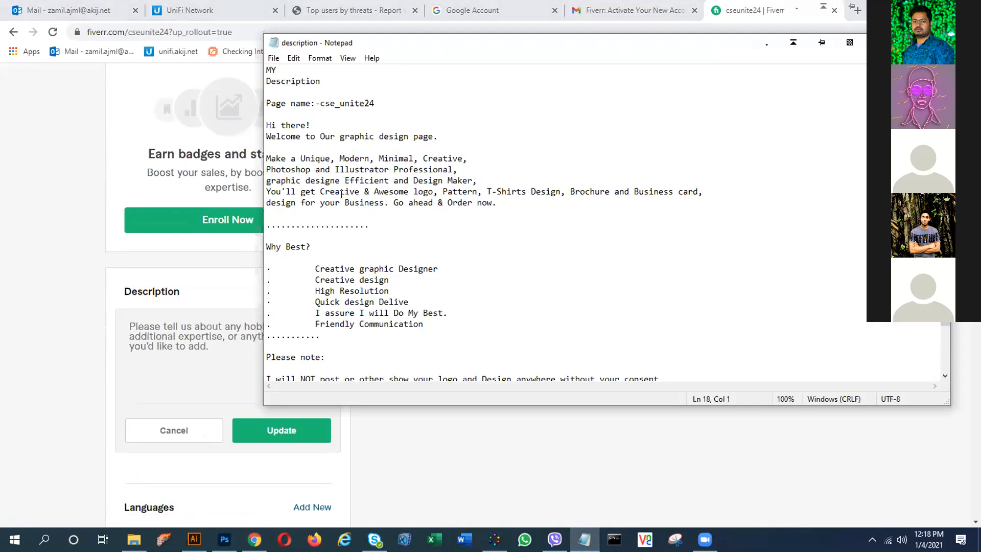
pyautogui.click(265, 126)
pyautogui.moveTo(267, 125); pyautogui.dragTo(491, 211)
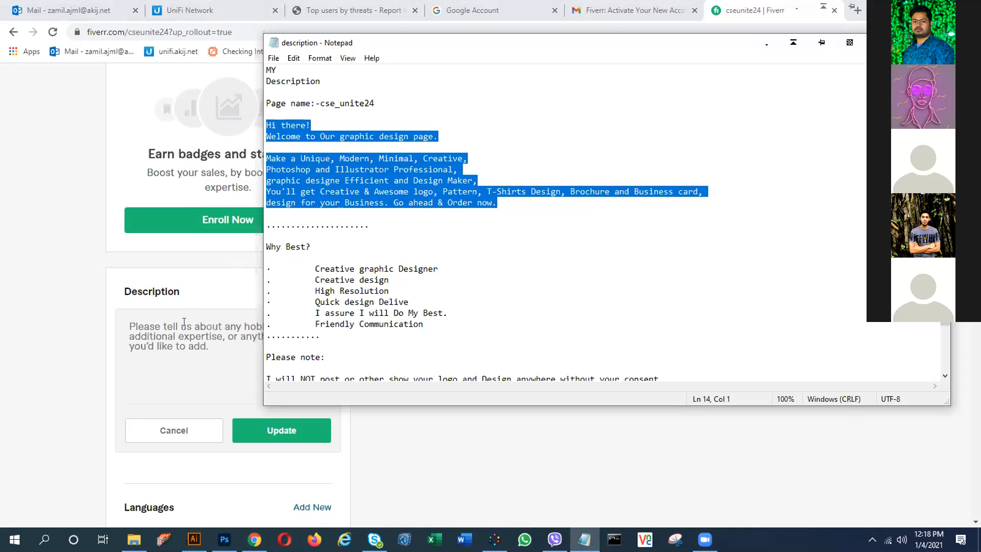
# - Paste the welcome text into the Description box and save it
pyautogui.click(174, 338)
pyautogui.hotkey('ctrl', 'v')
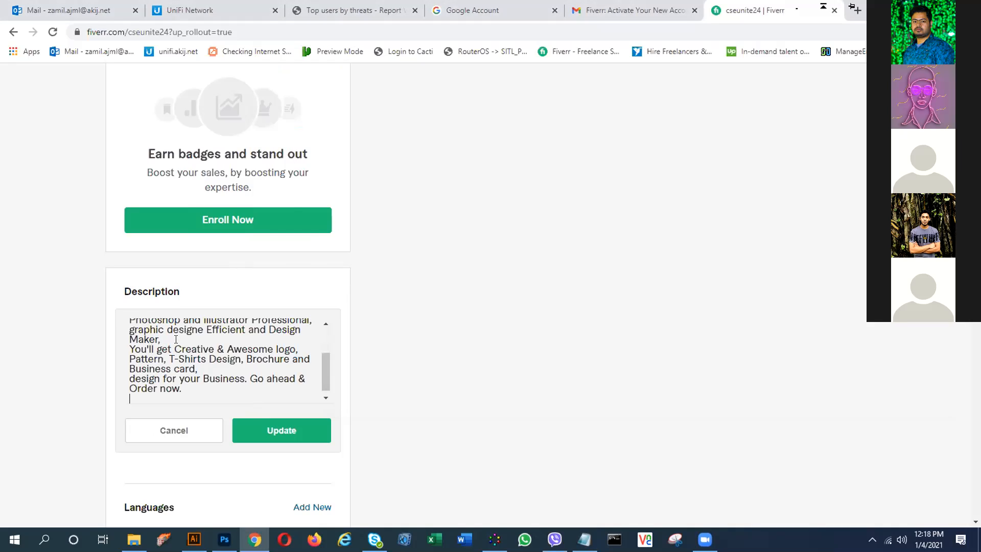
pyautogui.scroll(-2, 280, 311)
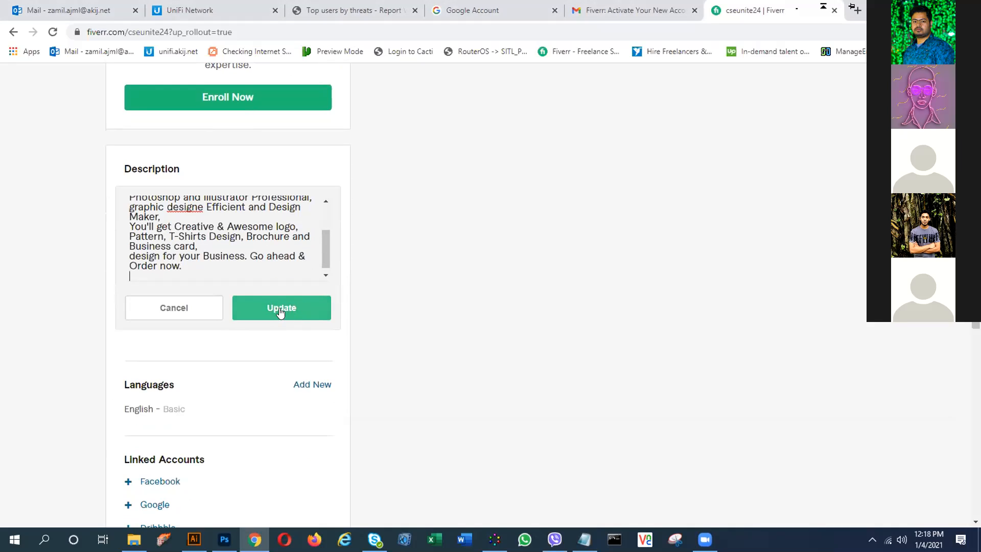
pyautogui.click(280, 309)
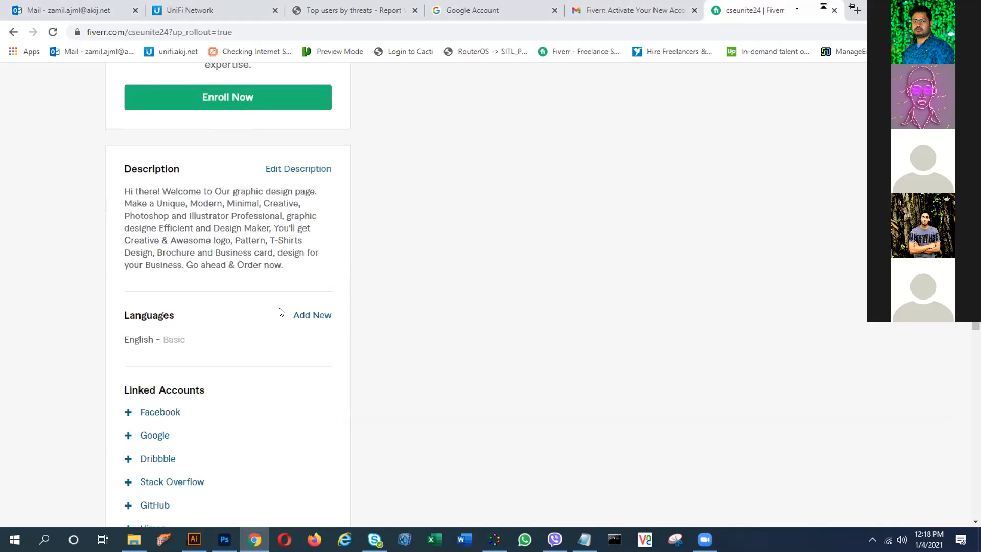
# - Add English at Fluent level as a new profile language
pyautogui.click(311, 319)
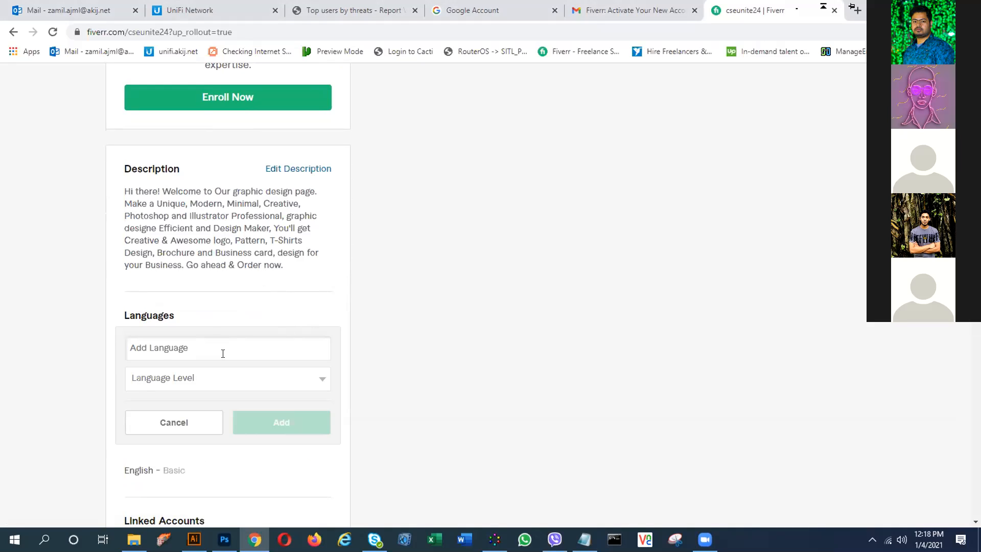
pyautogui.write('En')
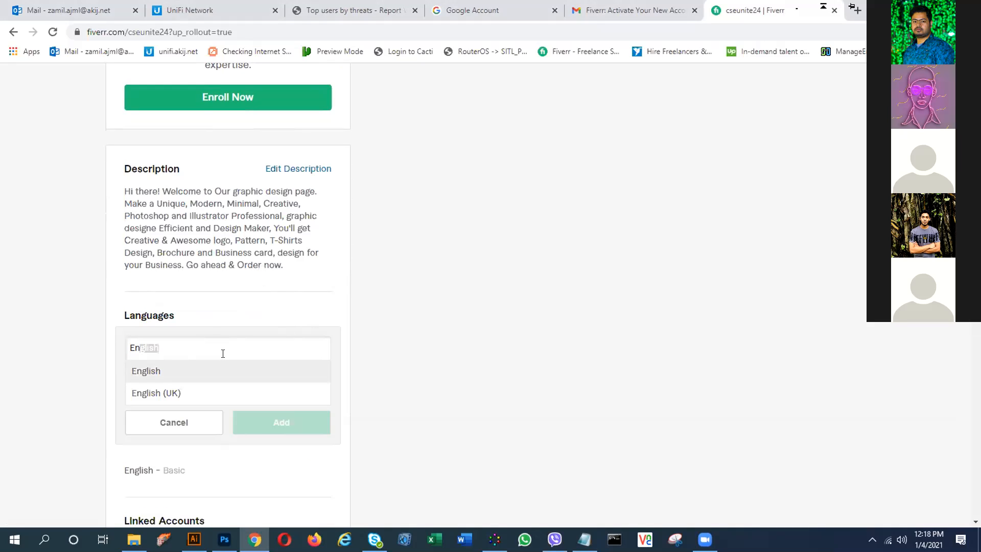
pyautogui.click(184, 376)
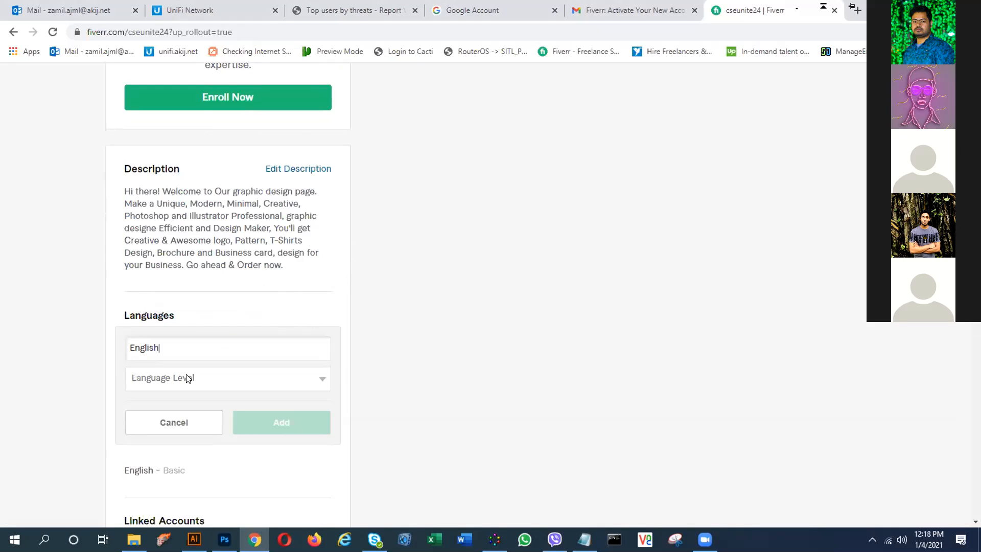
pyautogui.click(293, 384)
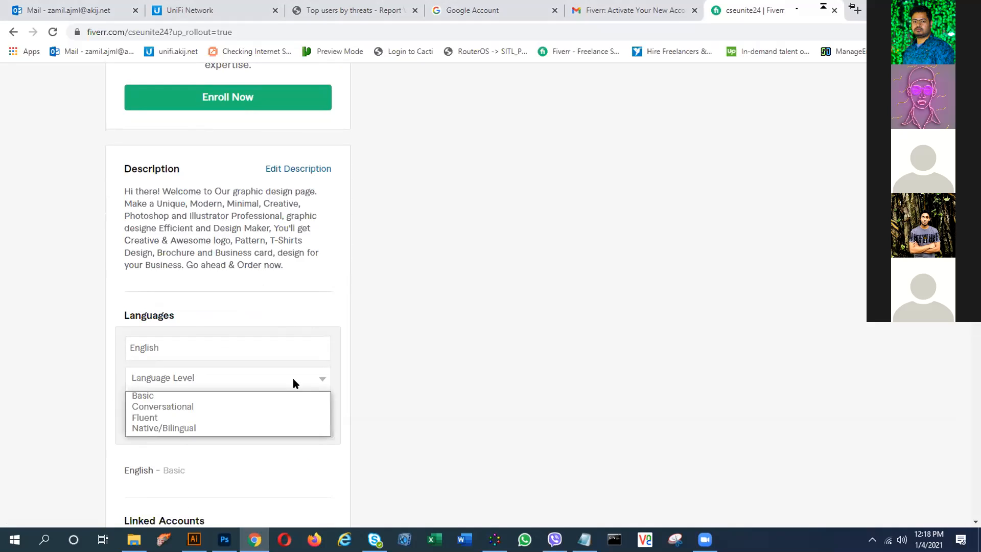
pyautogui.click(159, 416)
pyautogui.scroll(-1, 259, 381)
pyautogui.scroll(-3, 259, 380)
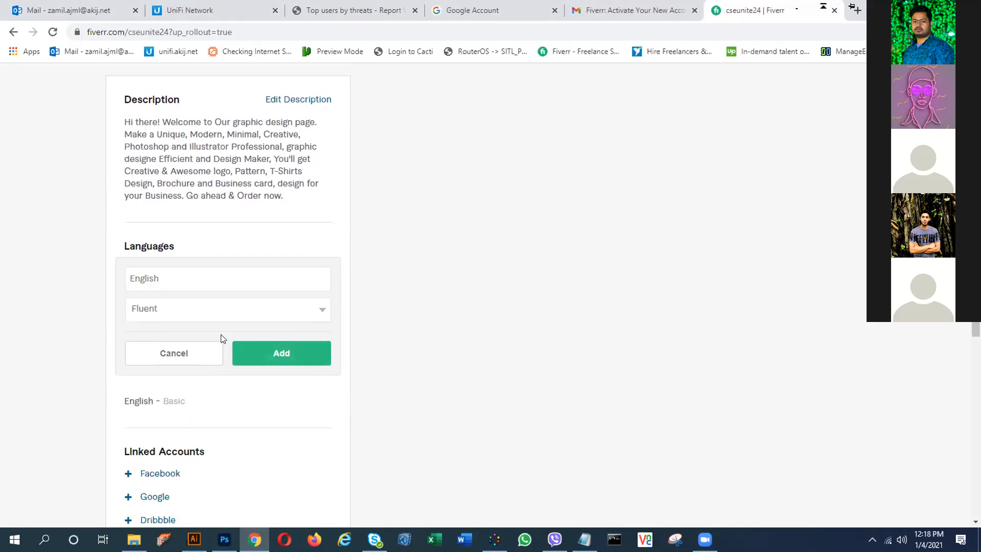
pyautogui.click(290, 236)
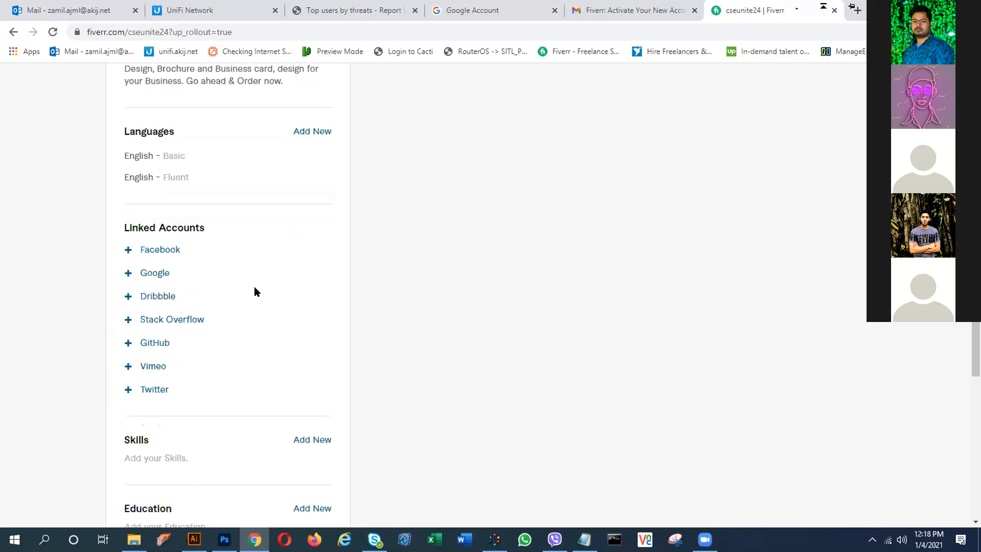
pyautogui.moveTo(151, 236)
pyautogui.scroll(-2, 178, 276)
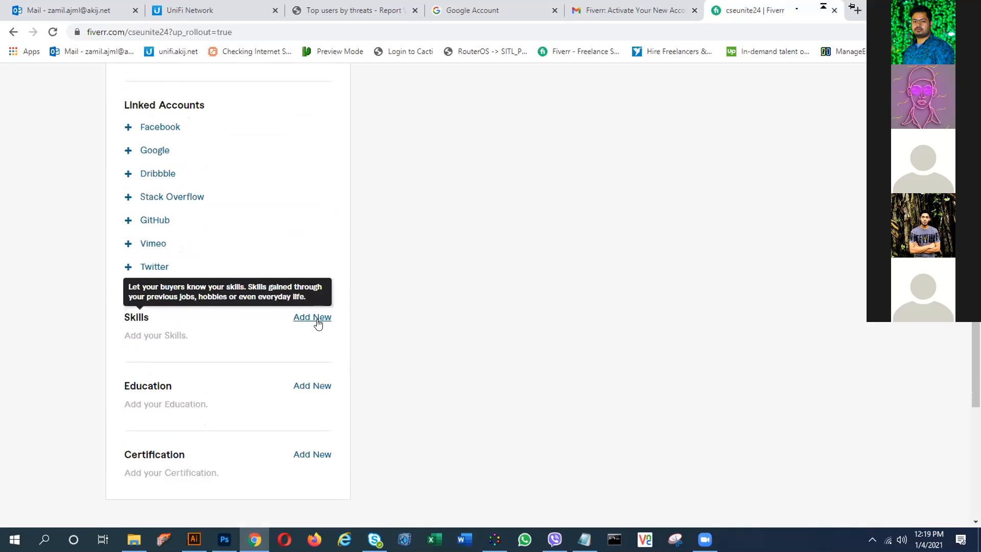
pyautogui.scroll(2, 318, 323)
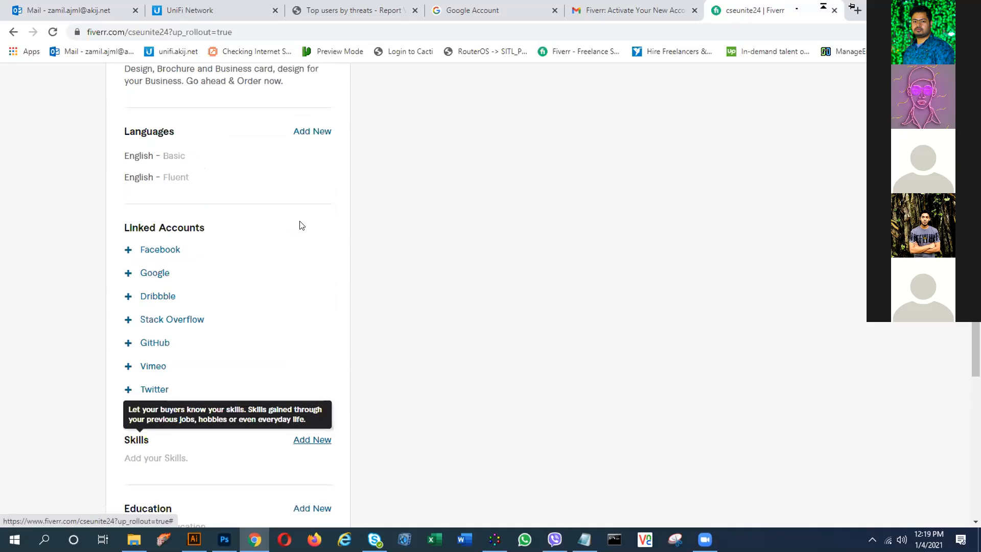
# - Add Bengali as a profile language at Native/Bilingual level
pyautogui.click(313, 132)
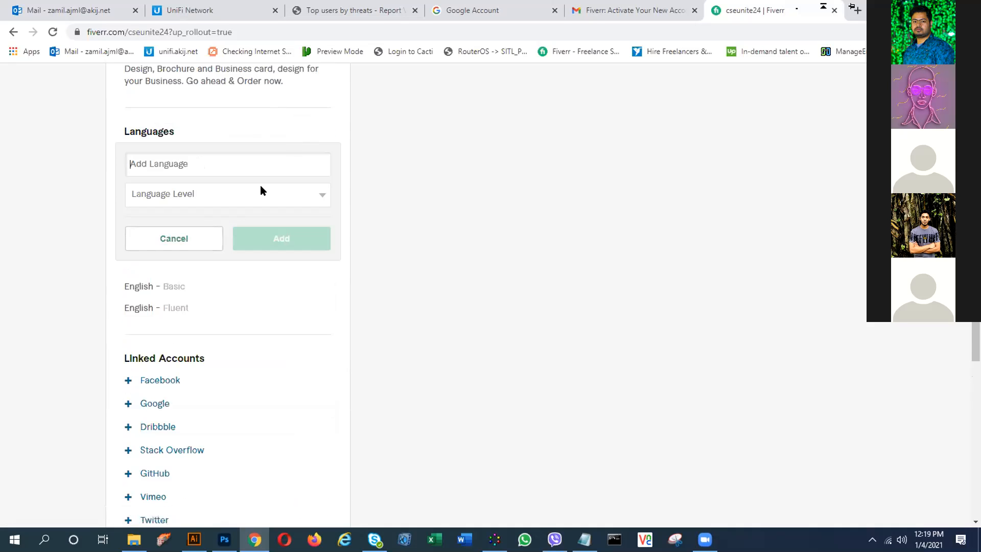
pyautogui.click(145, 165)
pyautogui.write('Be')
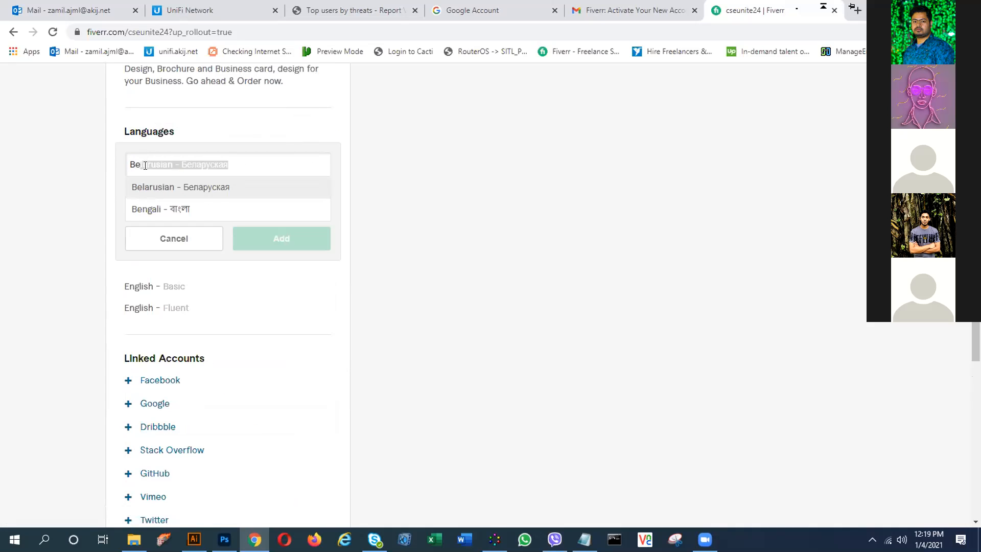
pyautogui.click(162, 205)
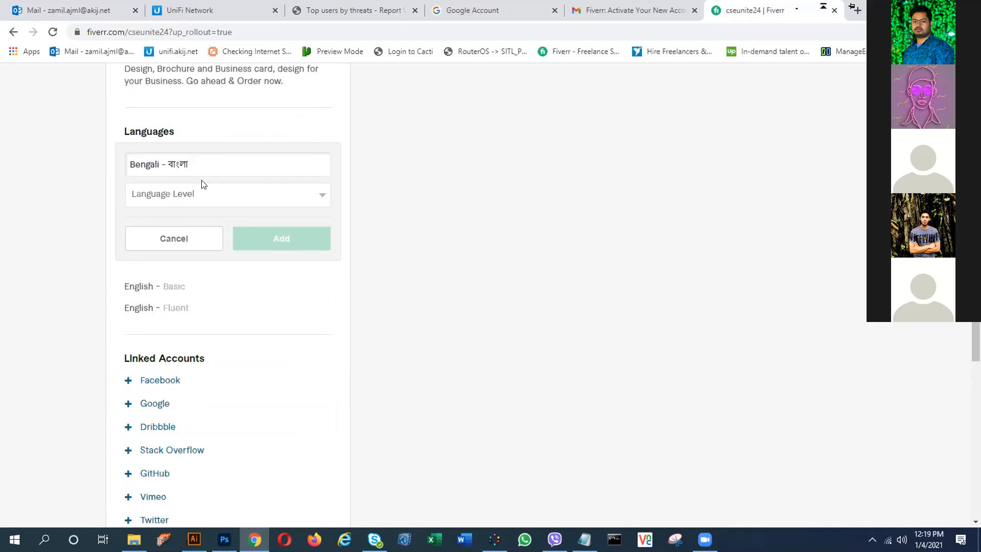
pyautogui.click(219, 202)
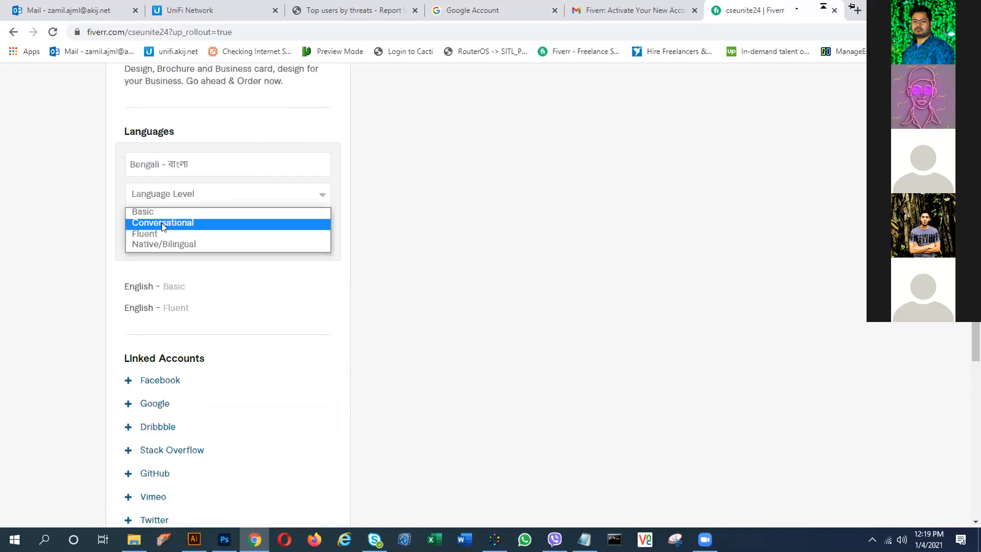
pyautogui.click(150, 242)
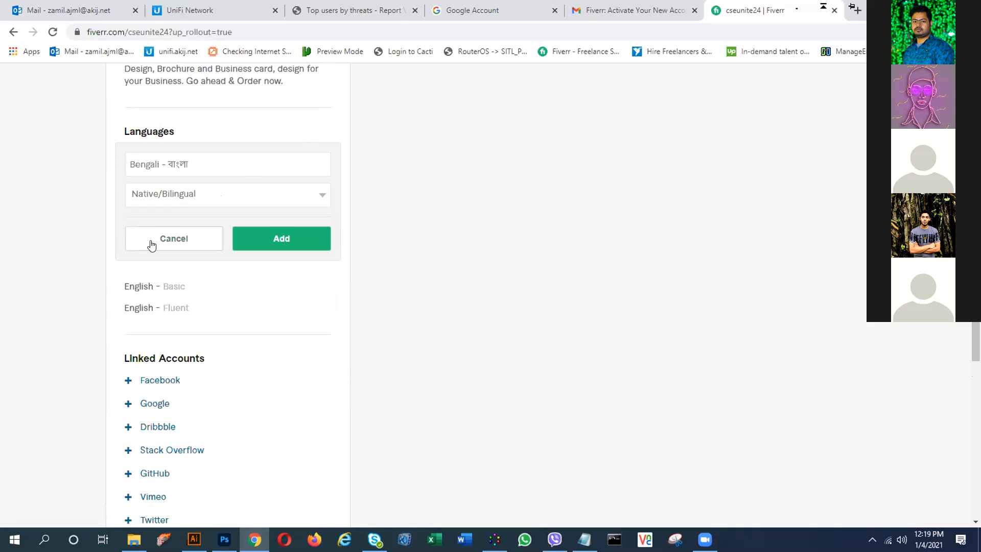
pyautogui.click(275, 240)
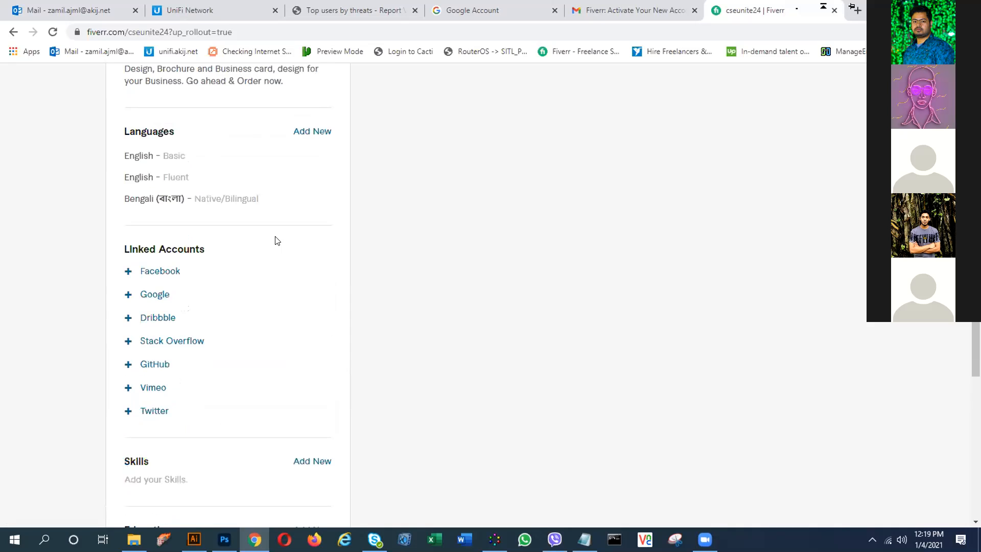
pyautogui.scroll(-1, 192, 240)
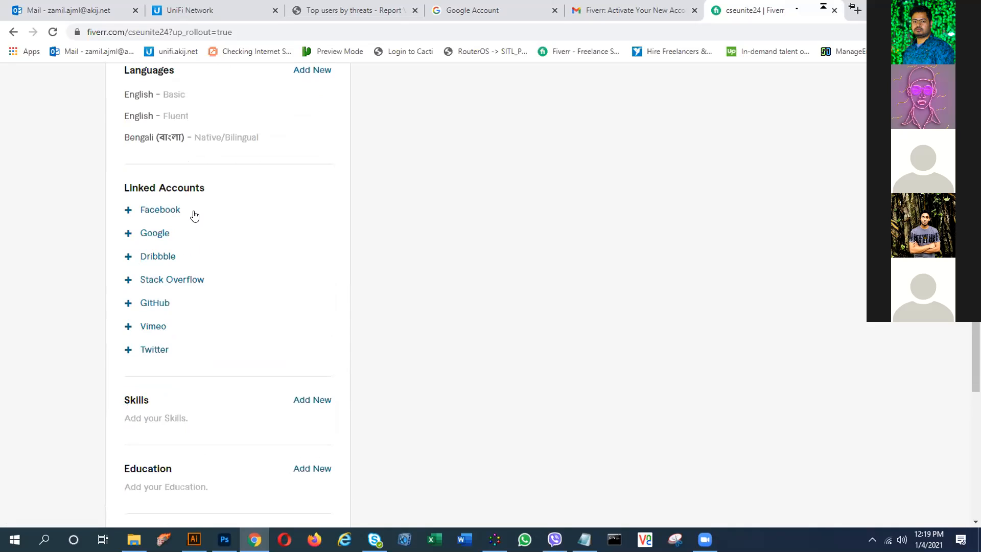
pyautogui.scroll(1, 194, 215)
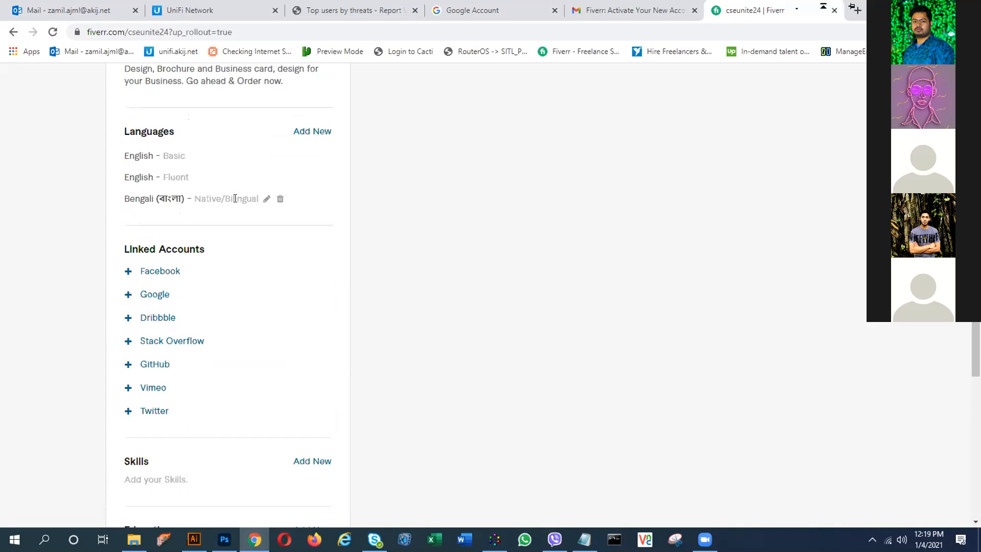
# - Add French (Français) as a profile language at Conversational level
pyautogui.click(314, 132)
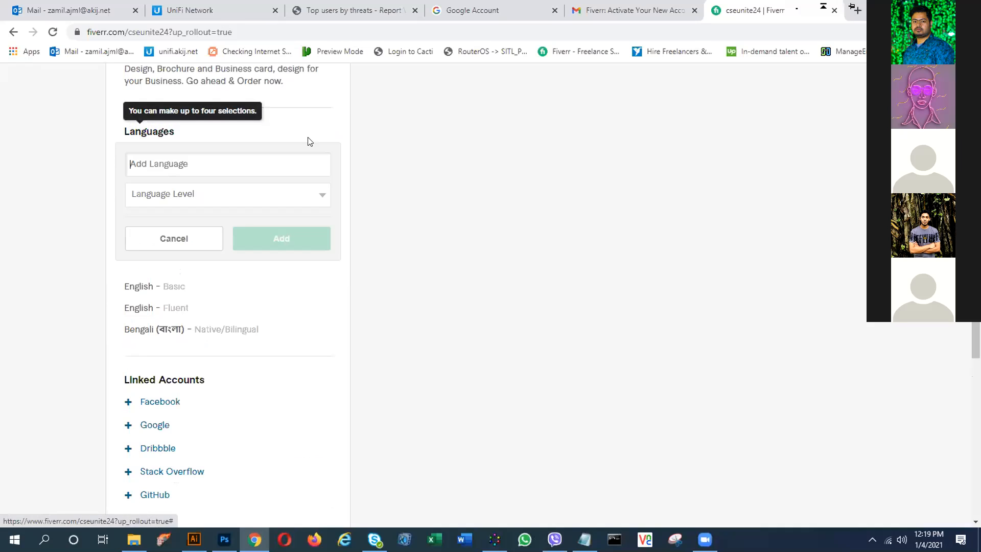
pyautogui.click(201, 194)
pyautogui.click(201, 162)
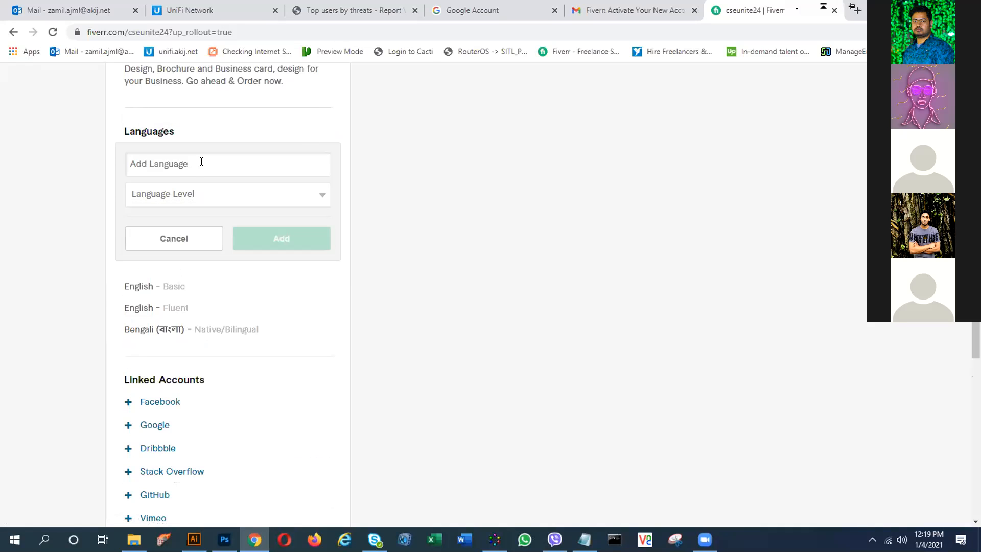
pyautogui.write('F')
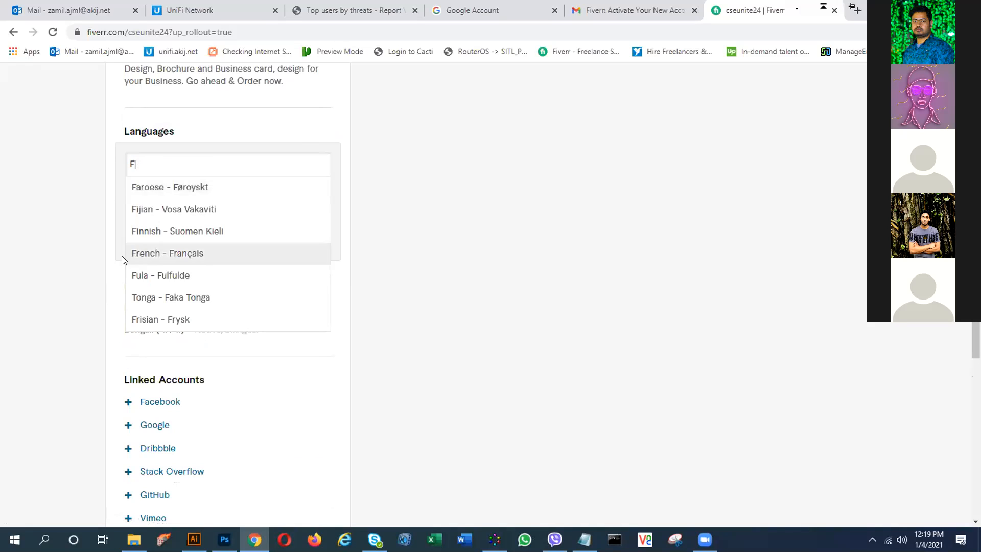
pyautogui.click(176, 254)
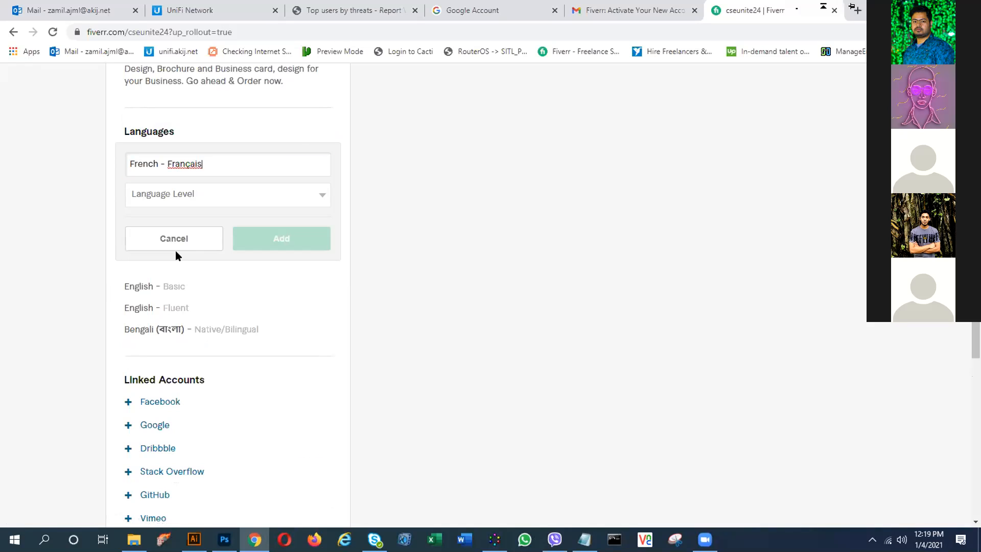
pyautogui.click(307, 195)
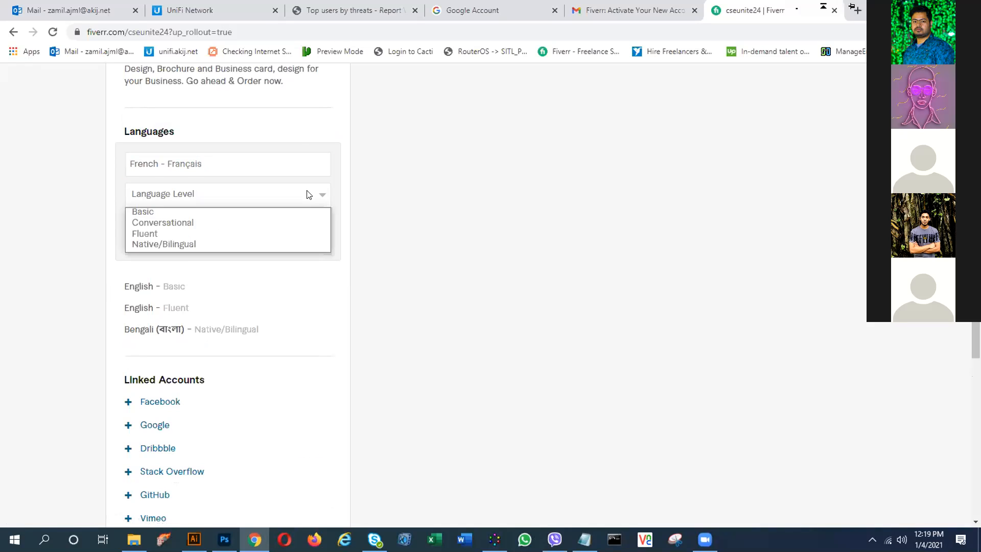
pyautogui.click(179, 232)
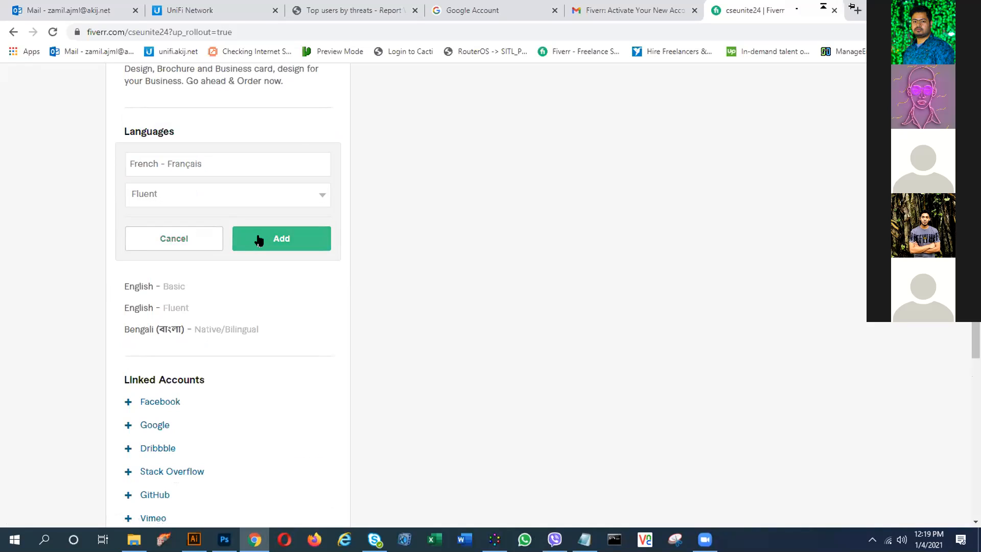
pyautogui.click(300, 194)
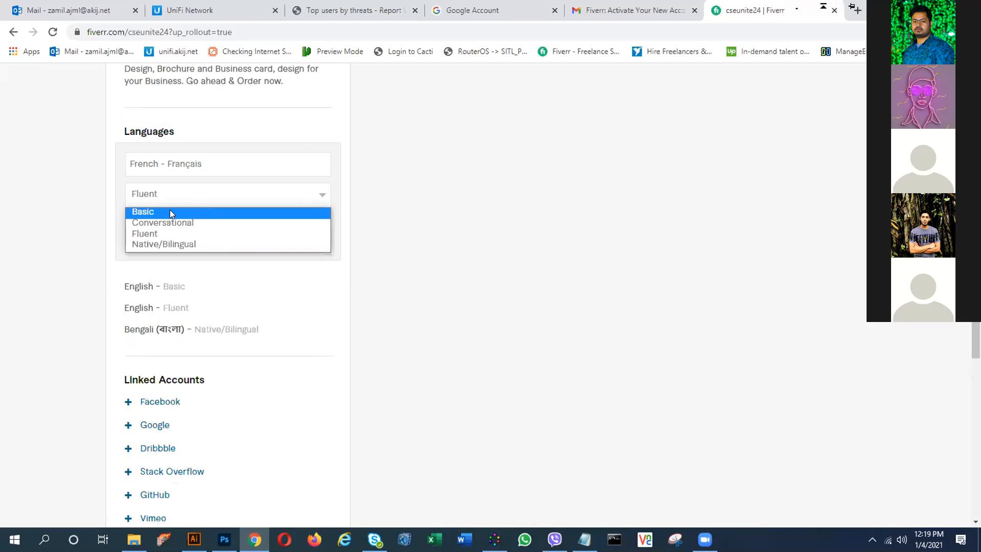
pyautogui.click(168, 223)
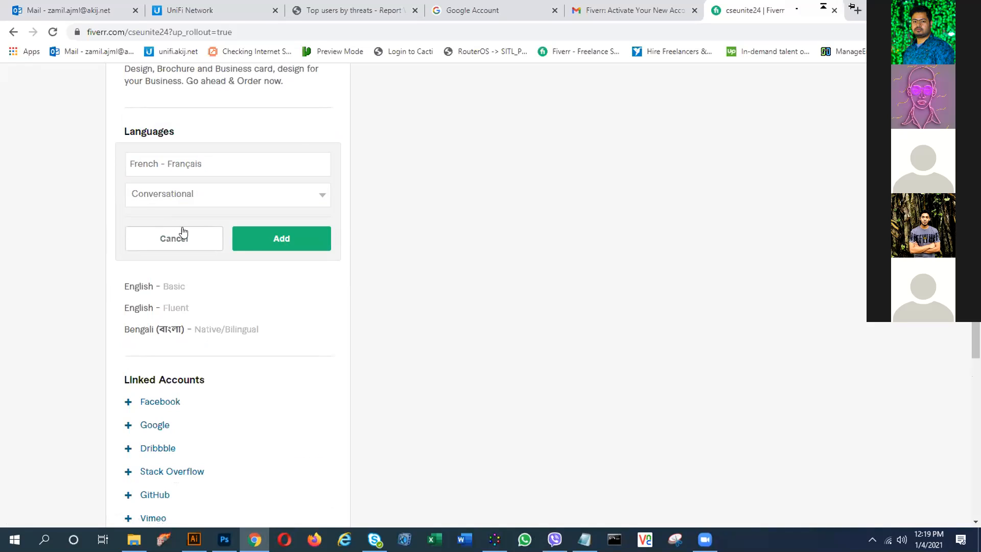
pyautogui.click(272, 243)
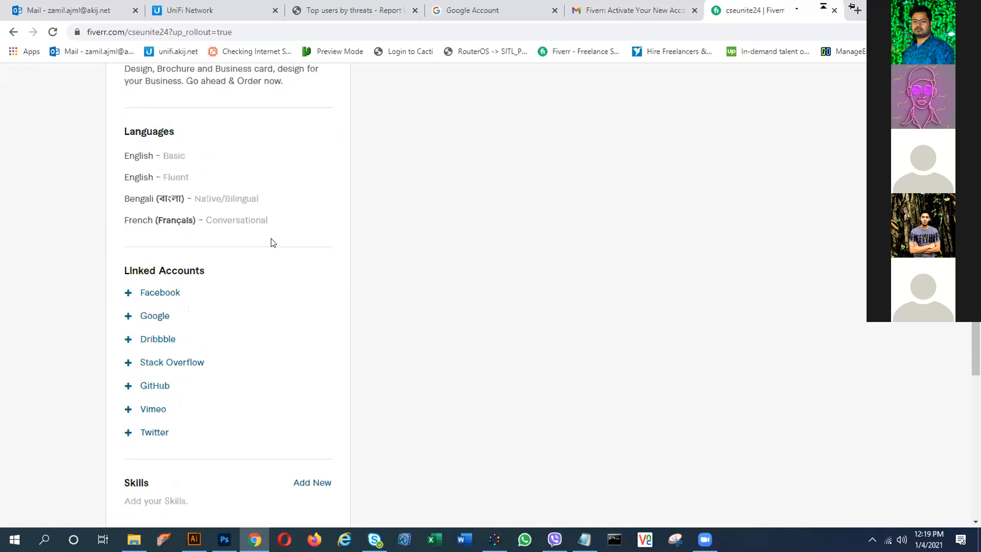
pyautogui.scroll(-1, 225, 267)
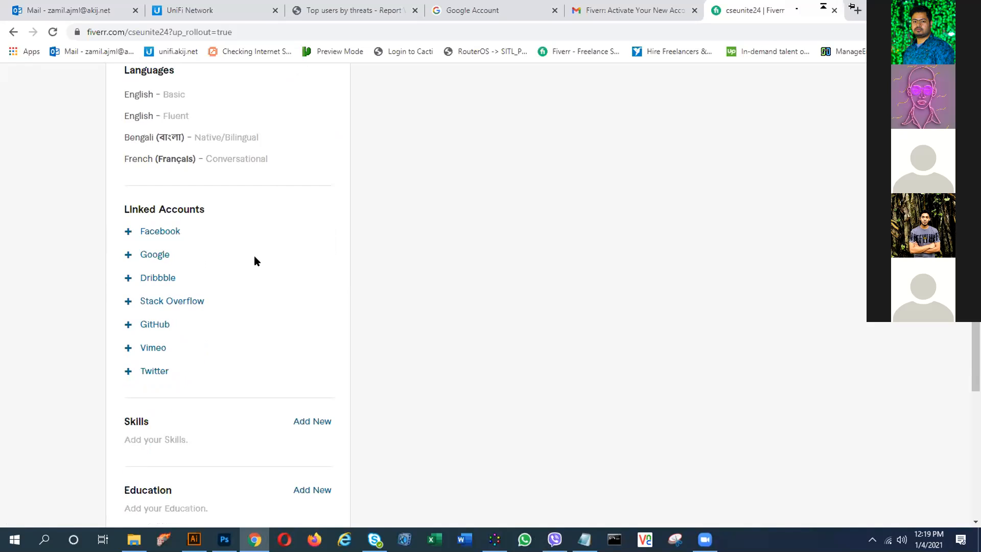
pyautogui.scroll(1, 254, 258)
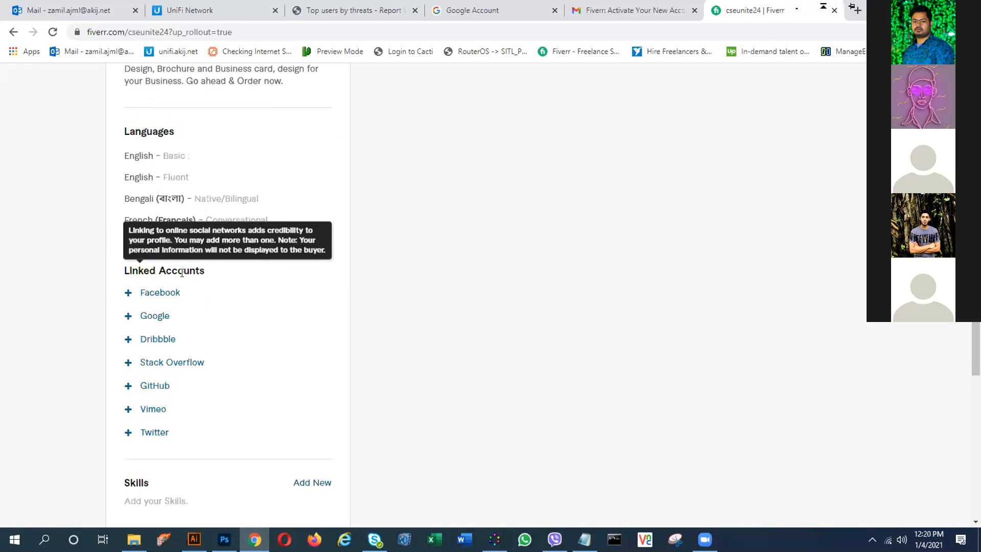
pyautogui.scroll(-1, 194, 319)
pyautogui.scroll(-1, 200, 319)
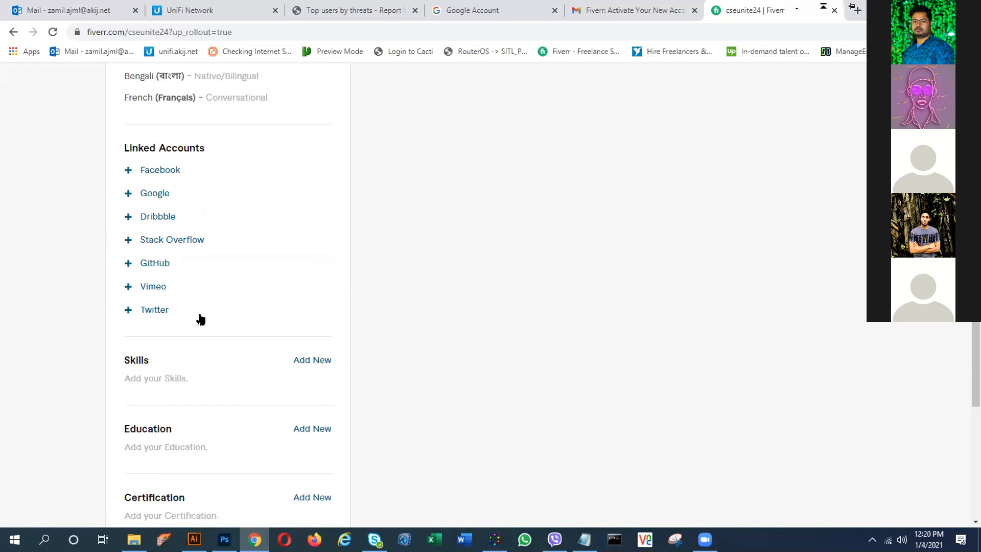
pyautogui.click(127, 192)
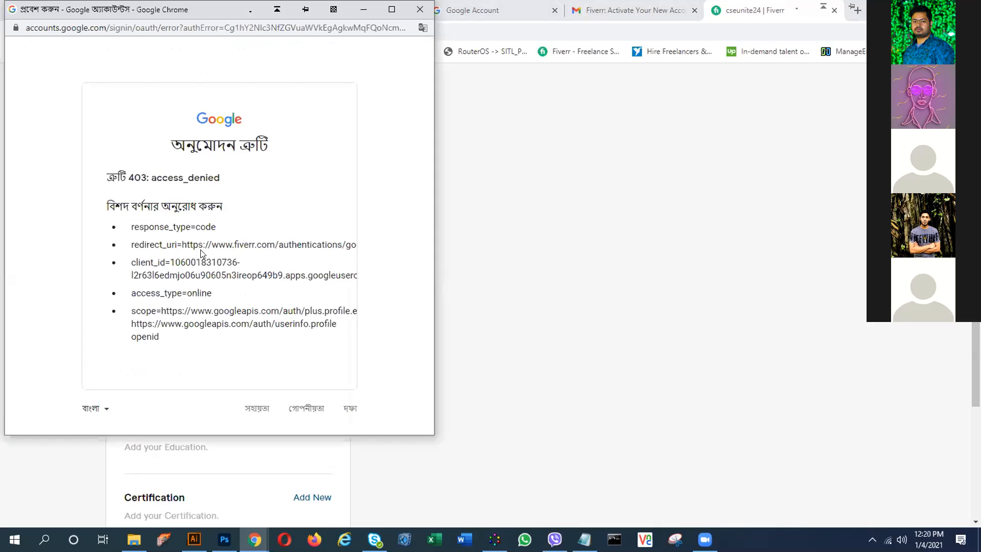
pyautogui.click(419, 9)
pyautogui.click(147, 194)
pyautogui.click(420, 10)
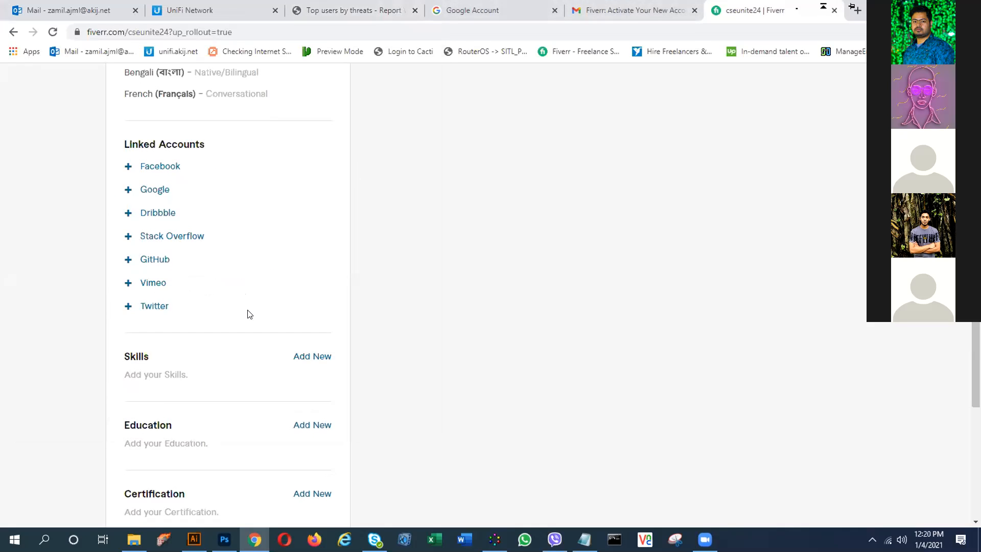
pyautogui.scroll(-2, 248, 314)
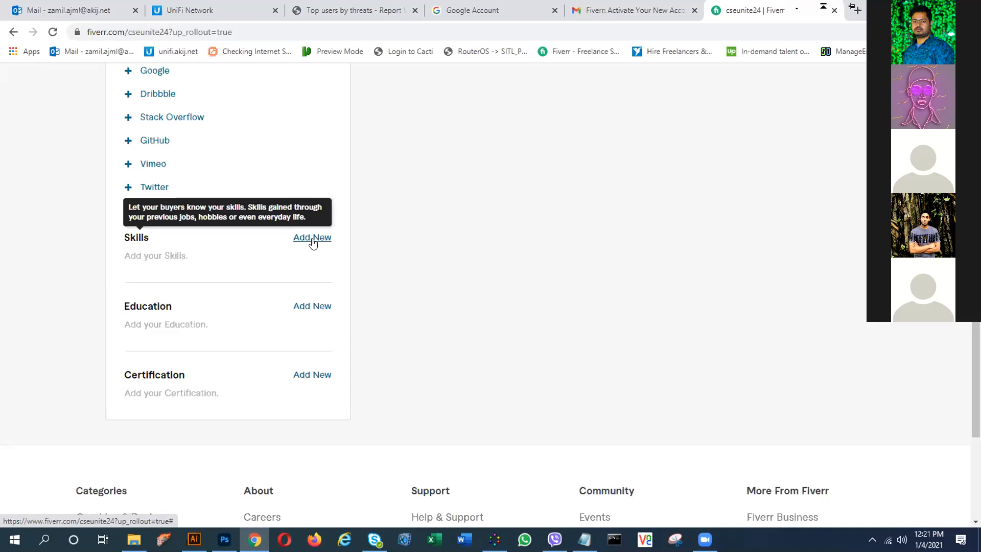
pyautogui.scroll(15, 245, 212)
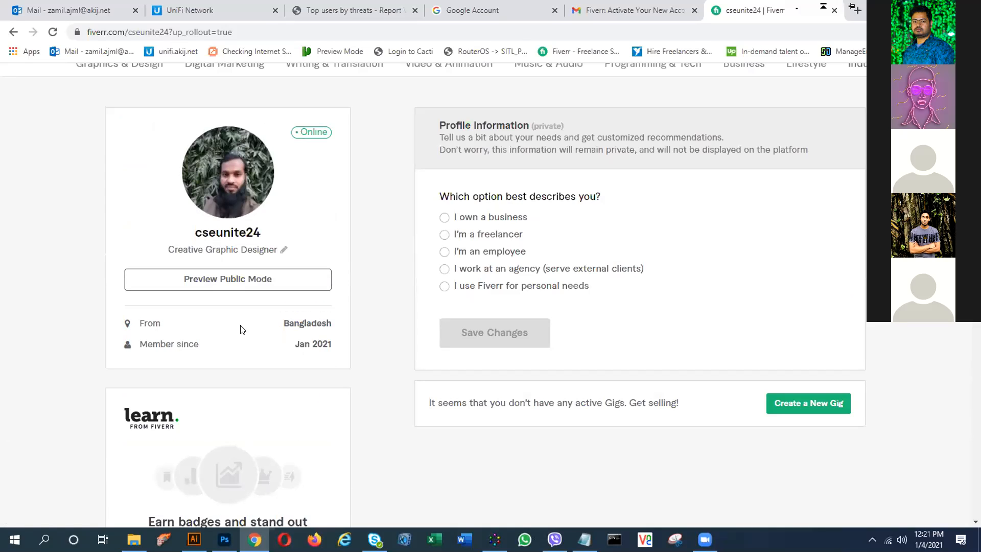
pyautogui.moveTo(240, 32); pyautogui.dragTo(85, 33)
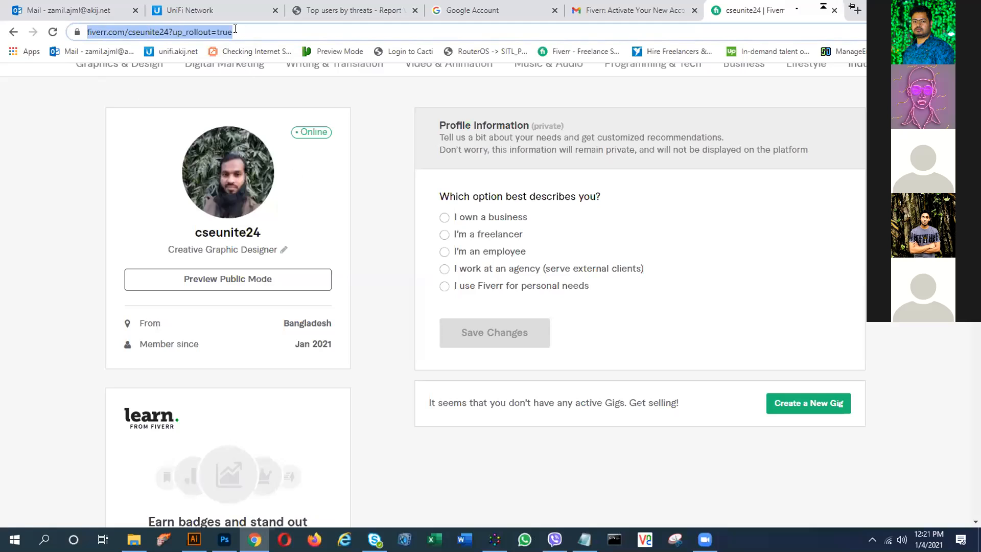
pyautogui.click(172, 32)
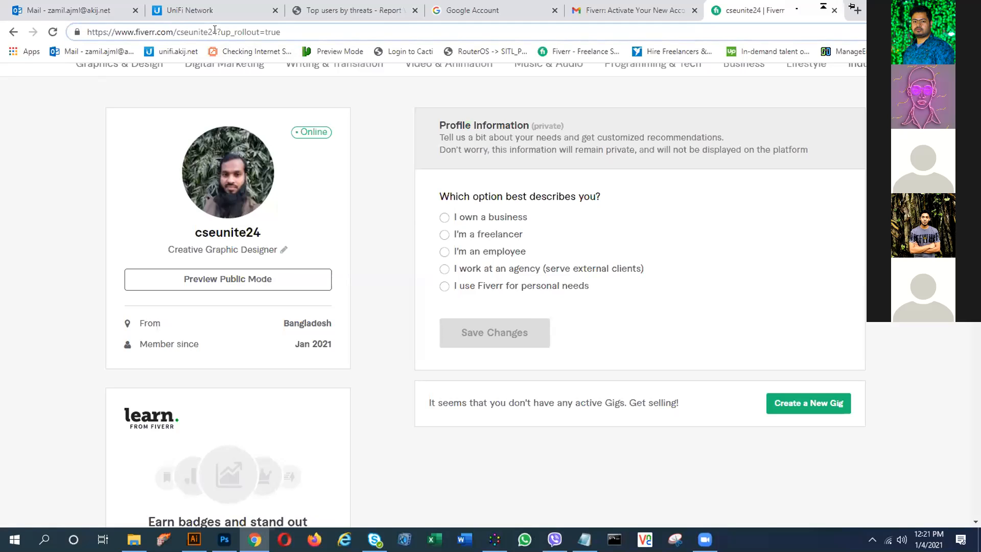
pyautogui.moveTo(216, 32); pyautogui.dragTo(86, 33)
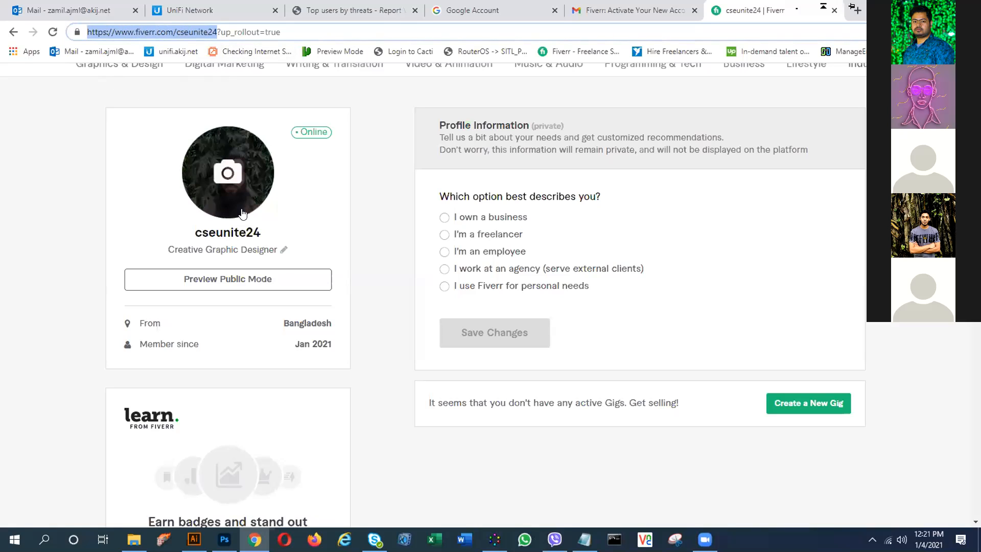
pyautogui.scroll(-1, 220, 174)
pyautogui.scroll(-1, 243, 215)
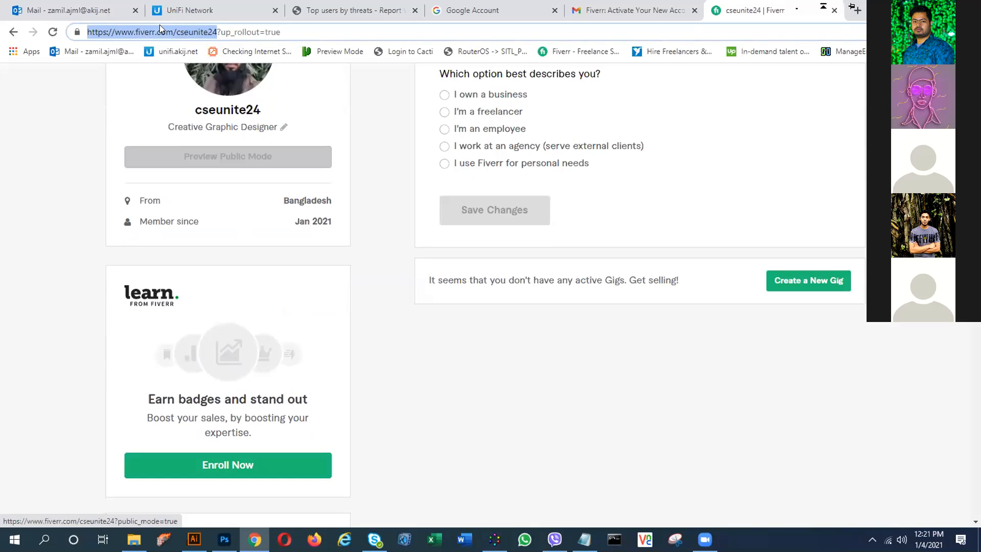
pyautogui.scroll(-8, 232, 168)
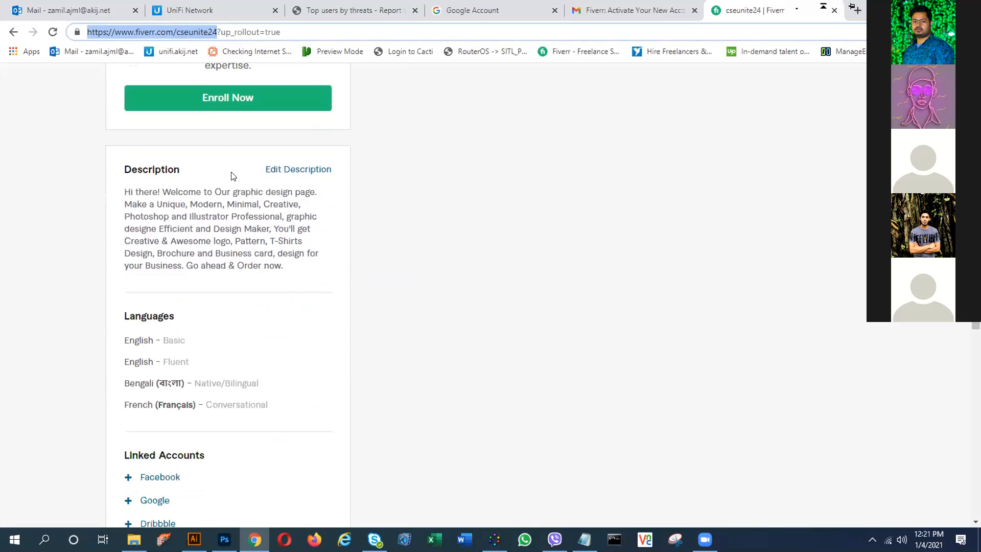
pyautogui.scroll(-5, 232, 173)
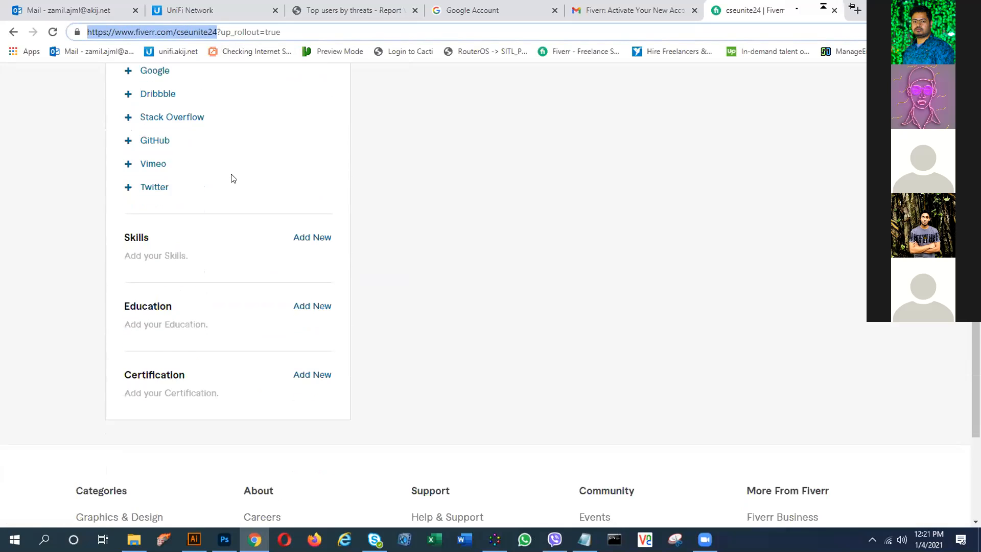
pyautogui.scroll(-1, 232, 177)
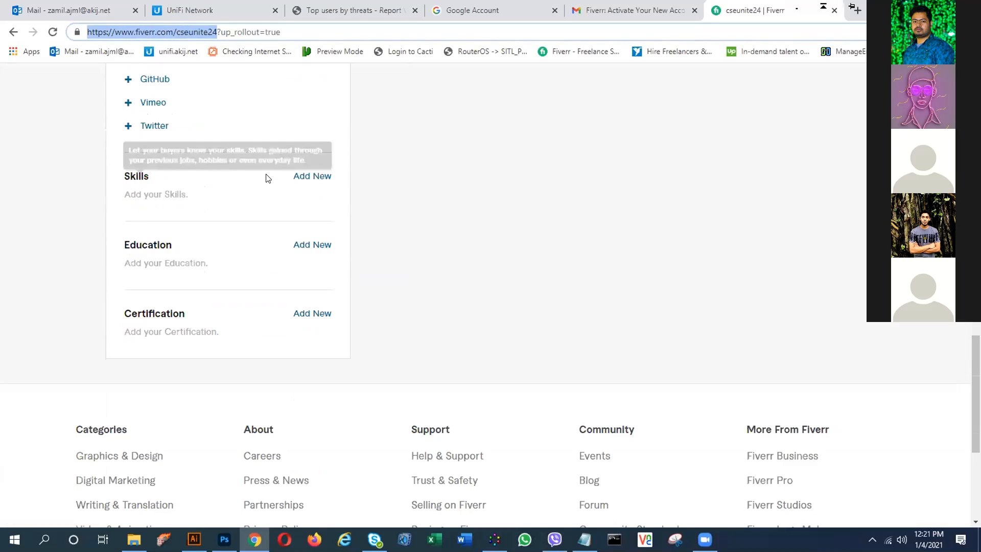
# - Add Adobe Photoshop Cc as a skill at Expert level
pyautogui.click(313, 178)
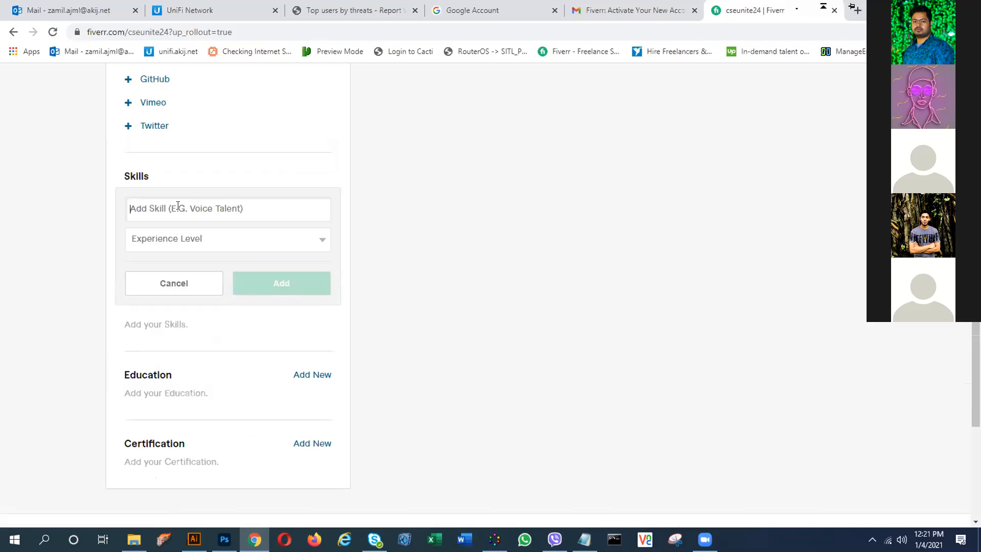
pyautogui.write('Adobe')
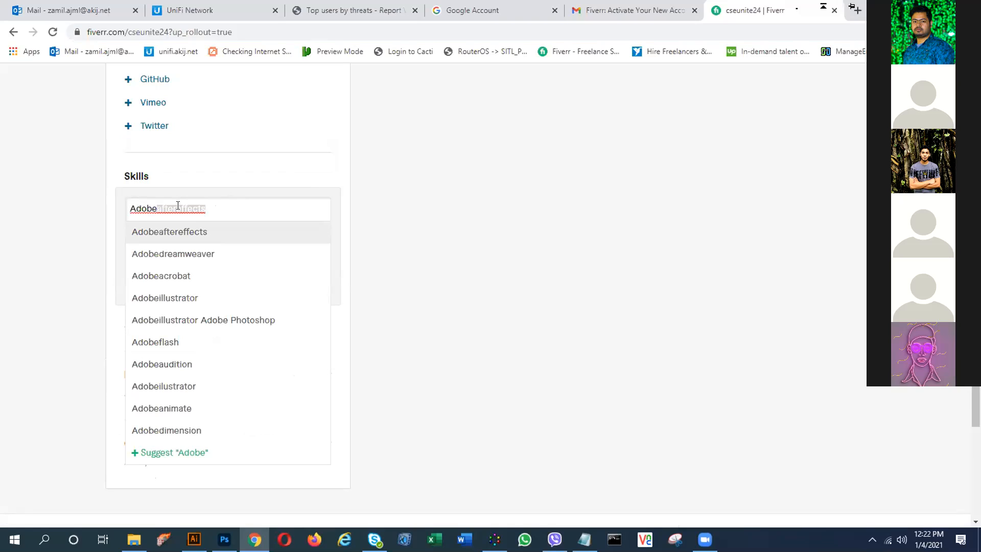
pyautogui.write('Photo')
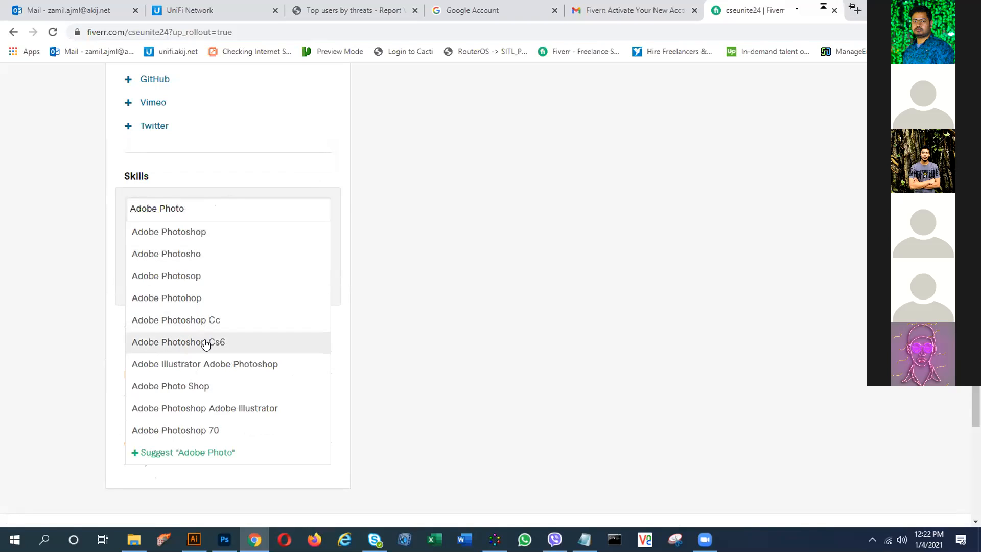
pyautogui.click(207, 323)
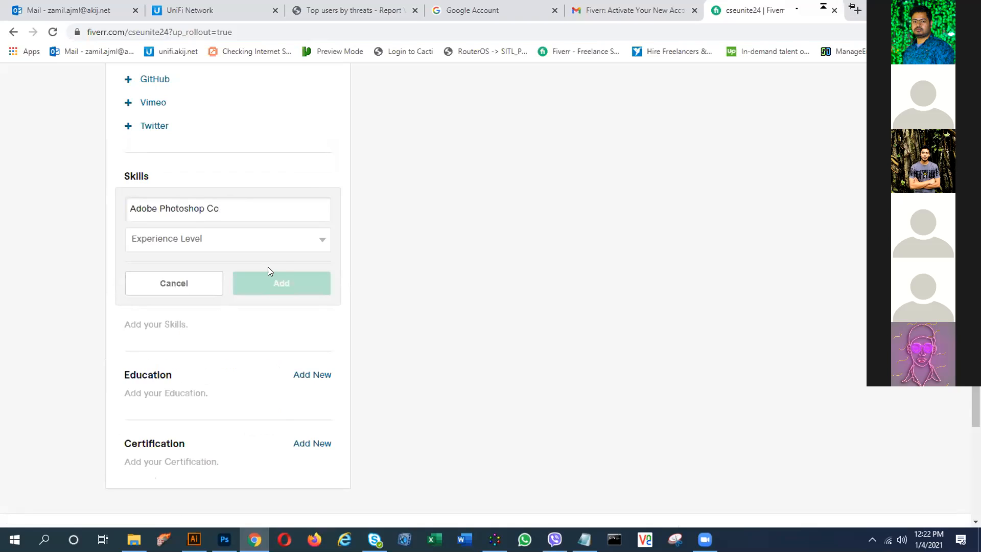
pyautogui.click(276, 211)
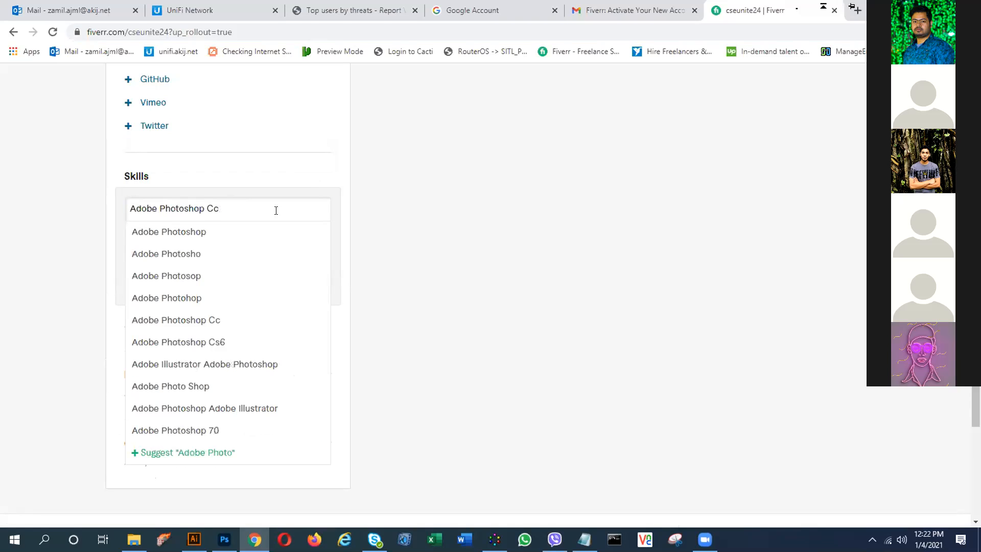
pyautogui.click(357, 198)
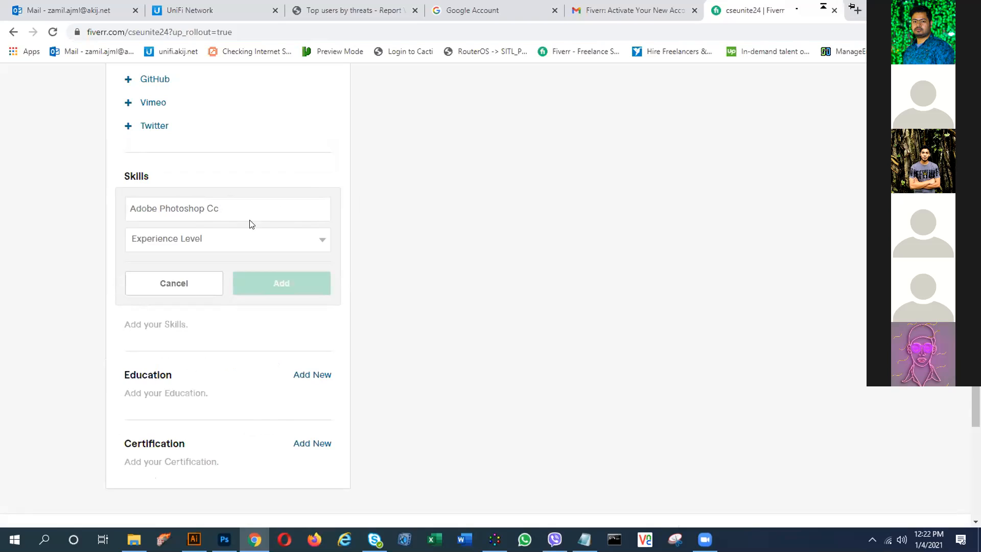
pyautogui.click(210, 242)
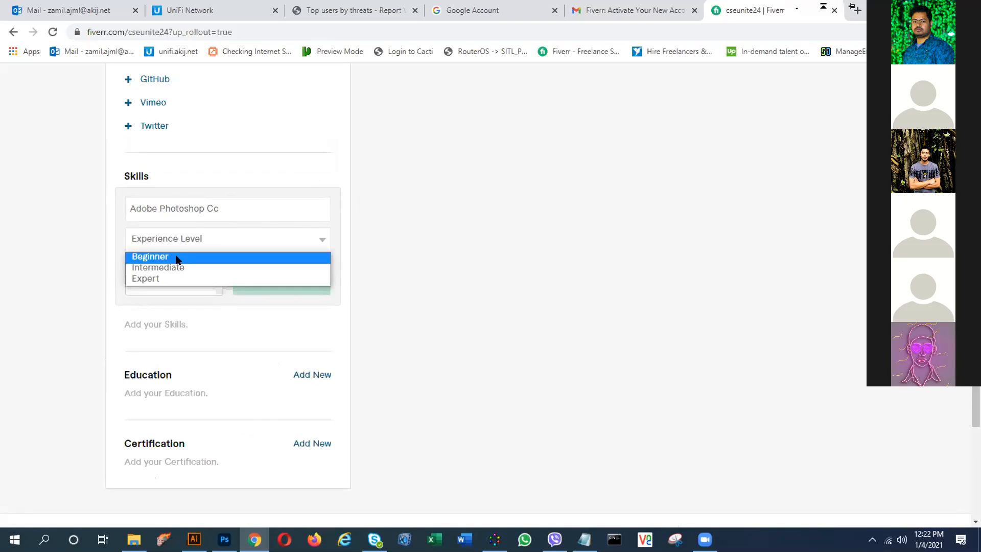
pyautogui.click(157, 278)
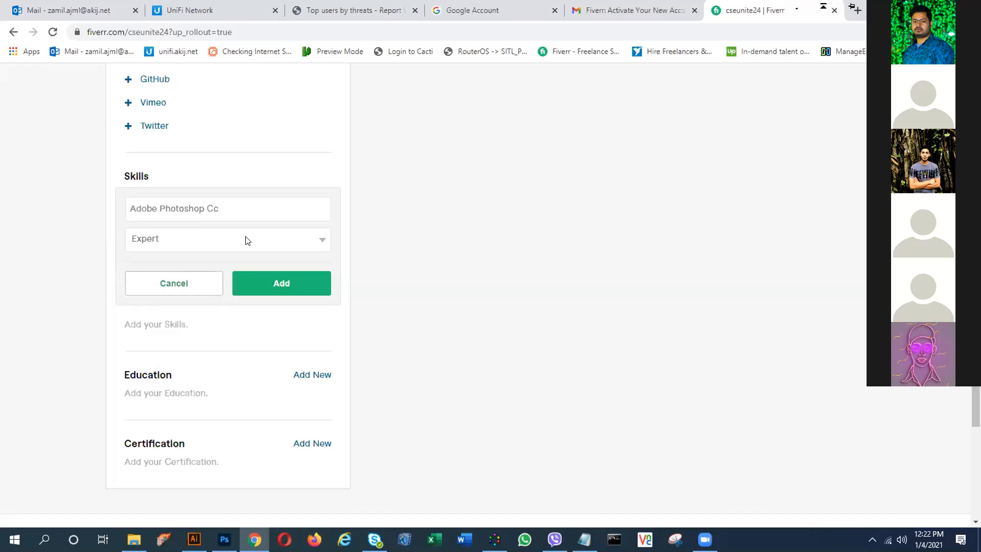
pyautogui.click(272, 284)
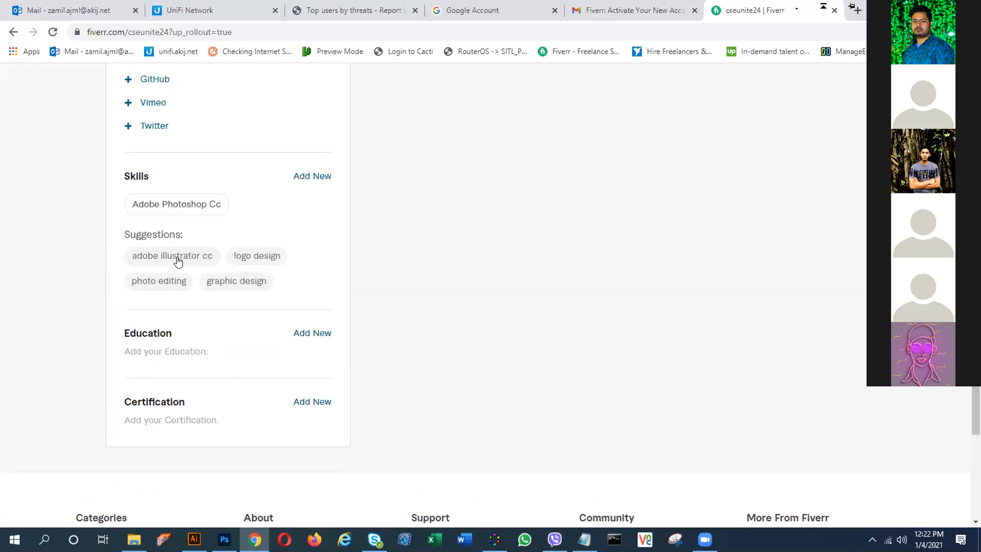
# - Add Adobe Illustrator Cc as a skill at Expert level
pyautogui.click(178, 261)
pyautogui.click(282, 240)
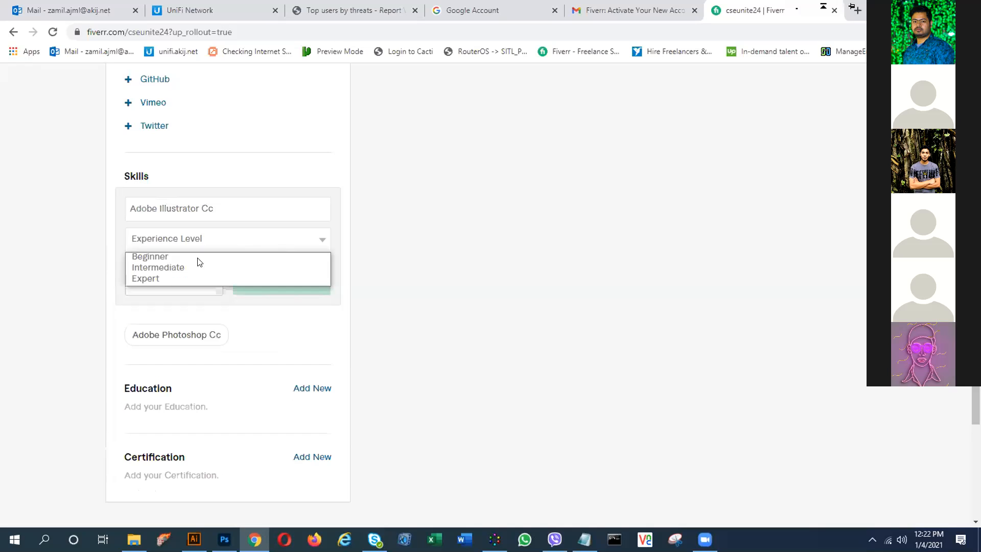
pyautogui.click(169, 279)
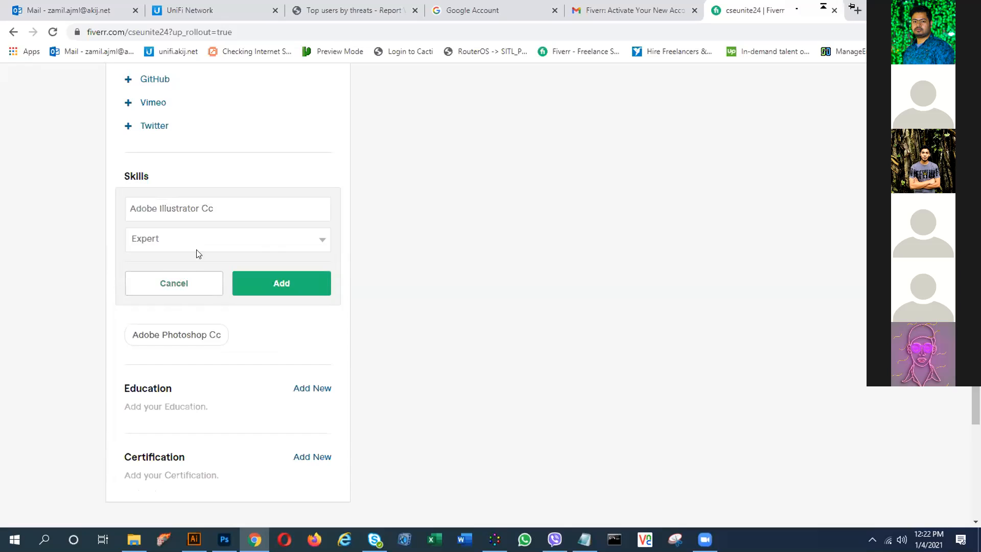
pyautogui.click(237, 241)
pyautogui.click(237, 241)
pyautogui.click(265, 278)
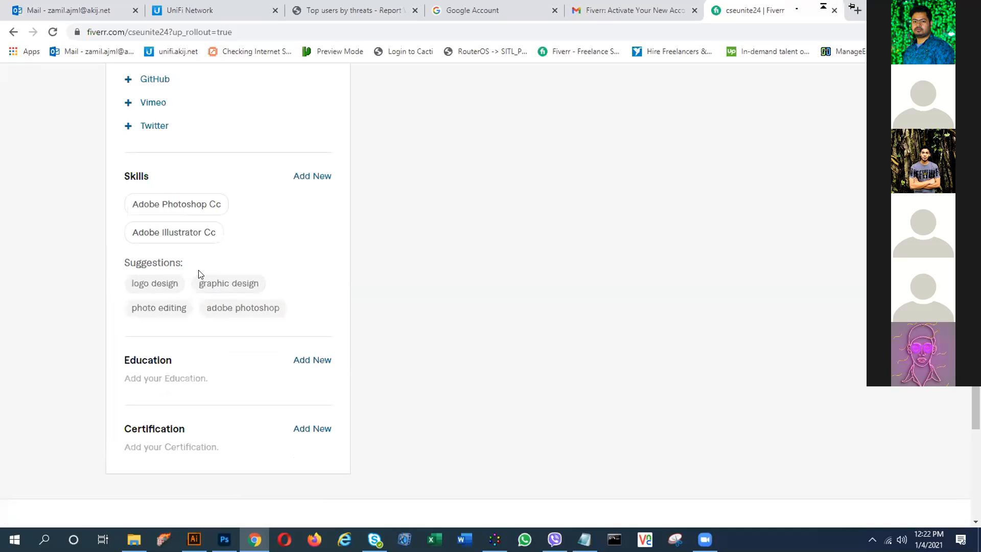
# - Add the Logo Design and Photo Editing suggestions as Expert-level skills
pyautogui.click(156, 290)
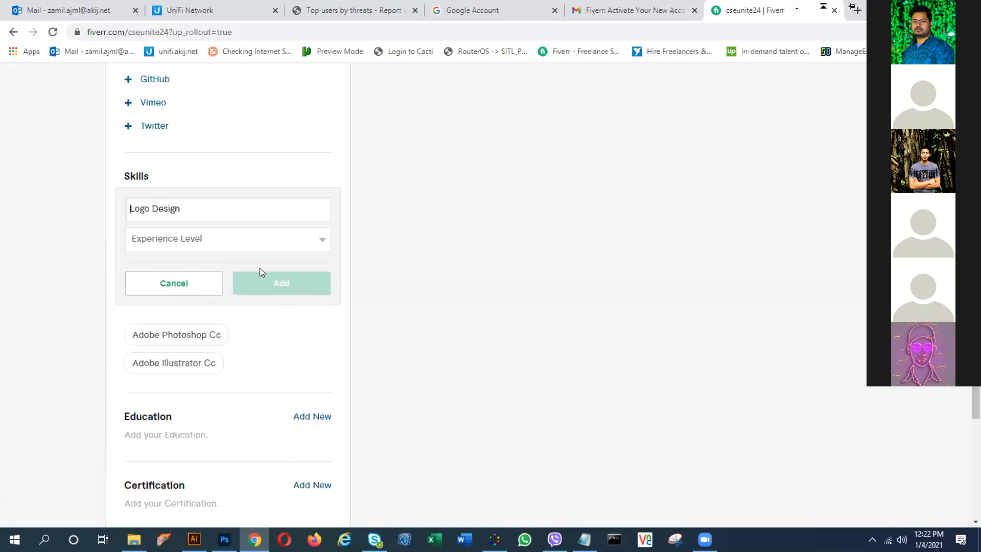
pyautogui.click(216, 242)
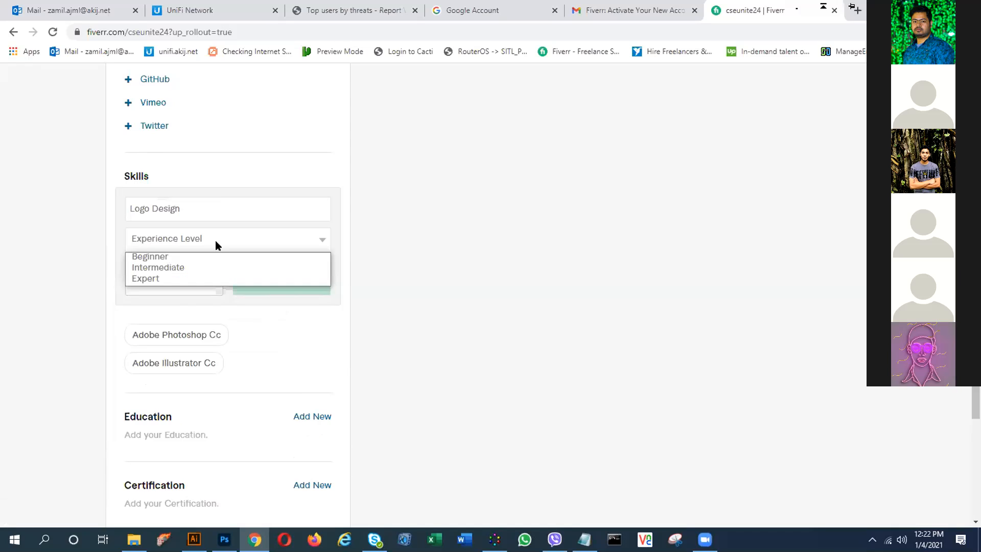
pyautogui.click(169, 278)
pyautogui.click(278, 283)
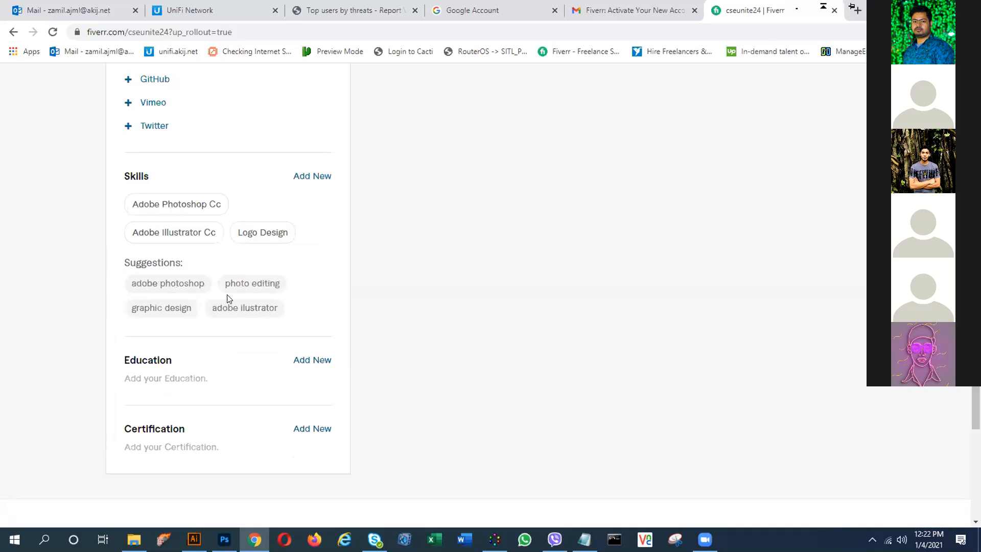
pyautogui.click(250, 290)
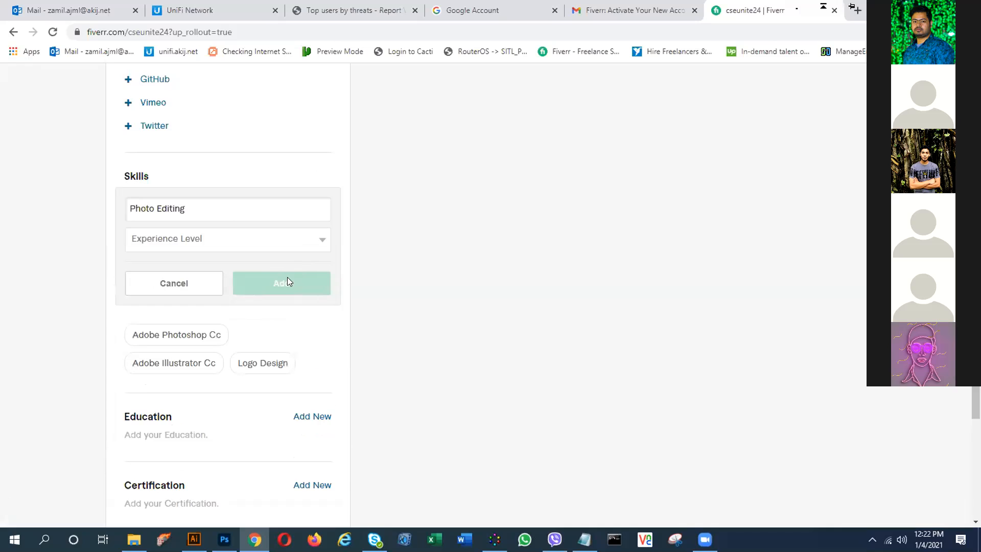
pyautogui.click(302, 238)
pyautogui.click(183, 276)
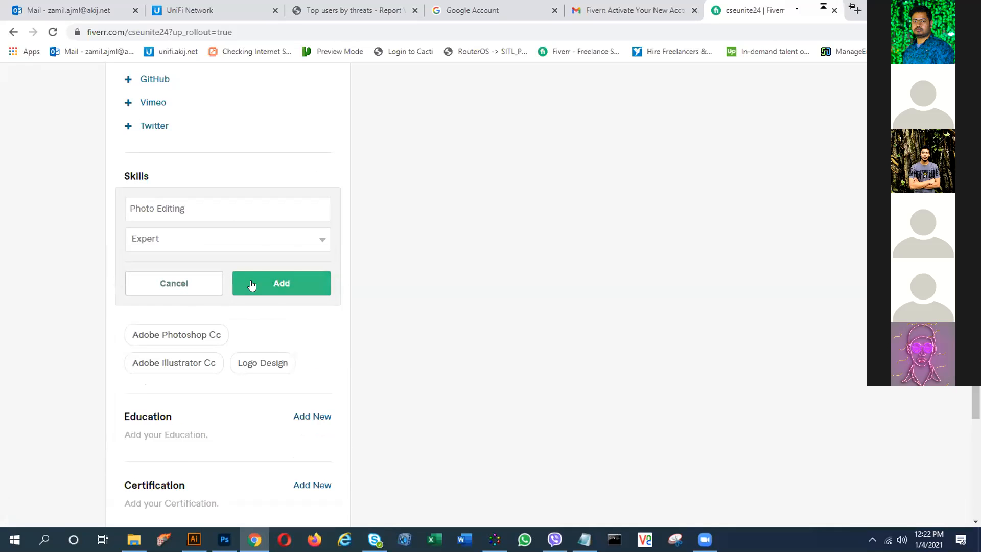
pyautogui.click(253, 285)
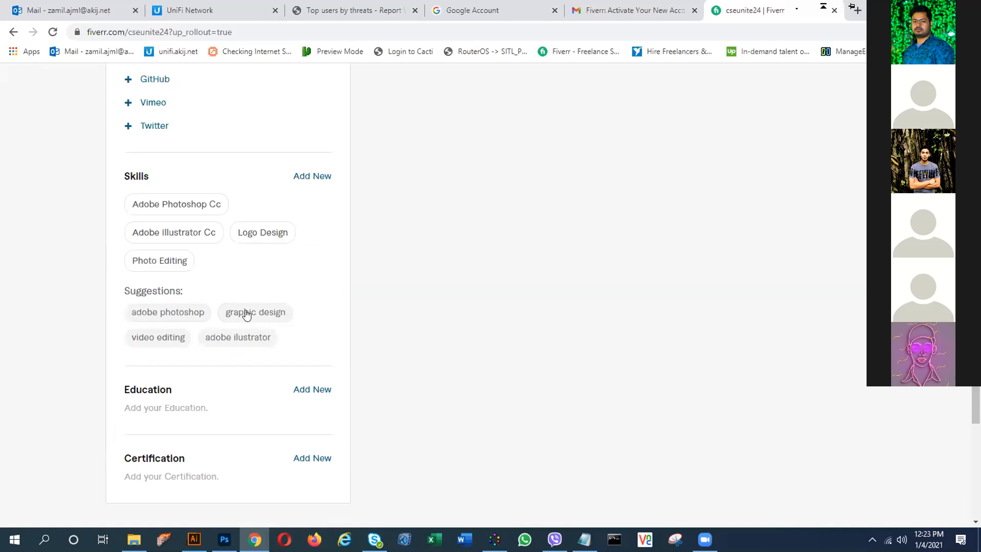
# - Add the Graphic Design and Flyer Design suggestions as Expert-level skills
pyautogui.scroll(-1, 246, 313)
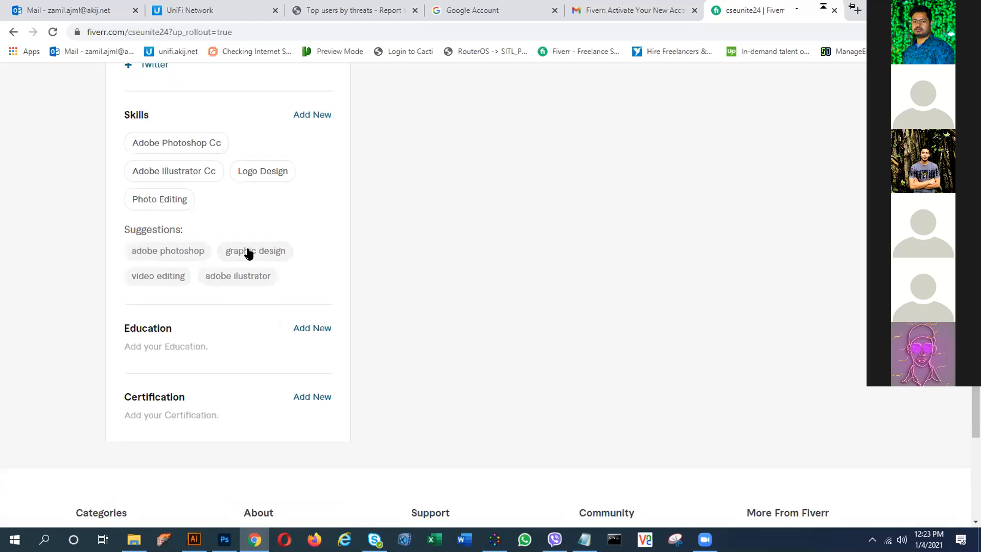
pyautogui.click(249, 252)
pyautogui.click(293, 182)
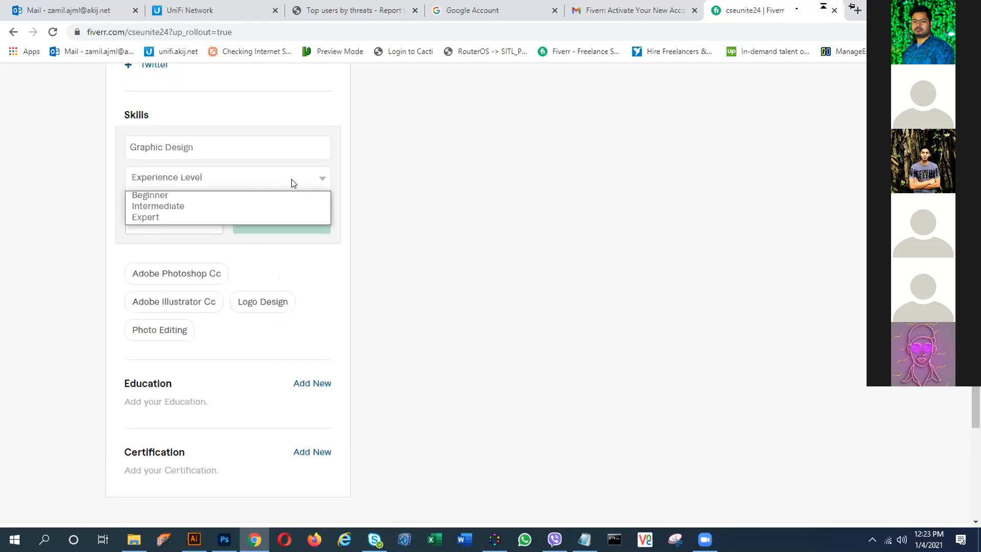
pyautogui.click(176, 217)
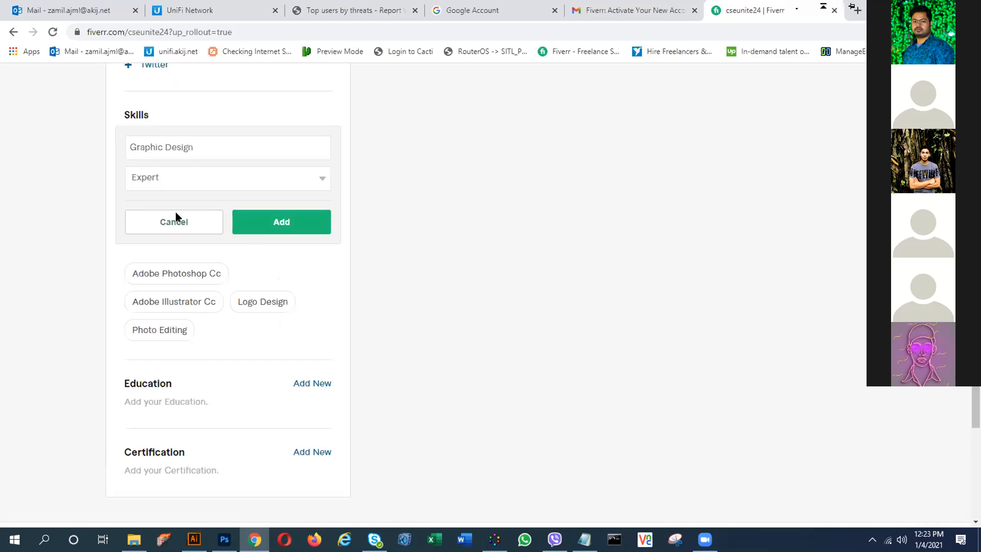
pyautogui.click(271, 224)
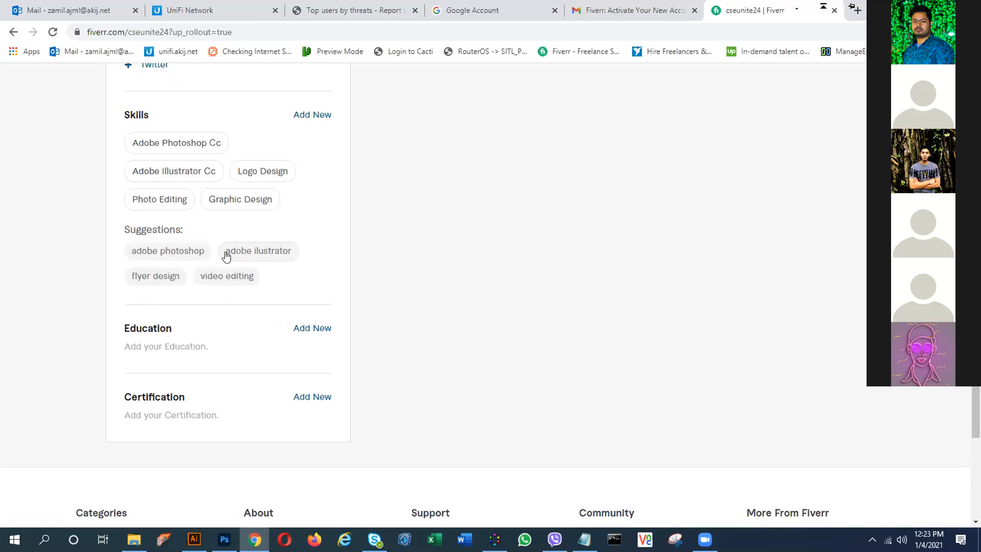
pyautogui.click(157, 279)
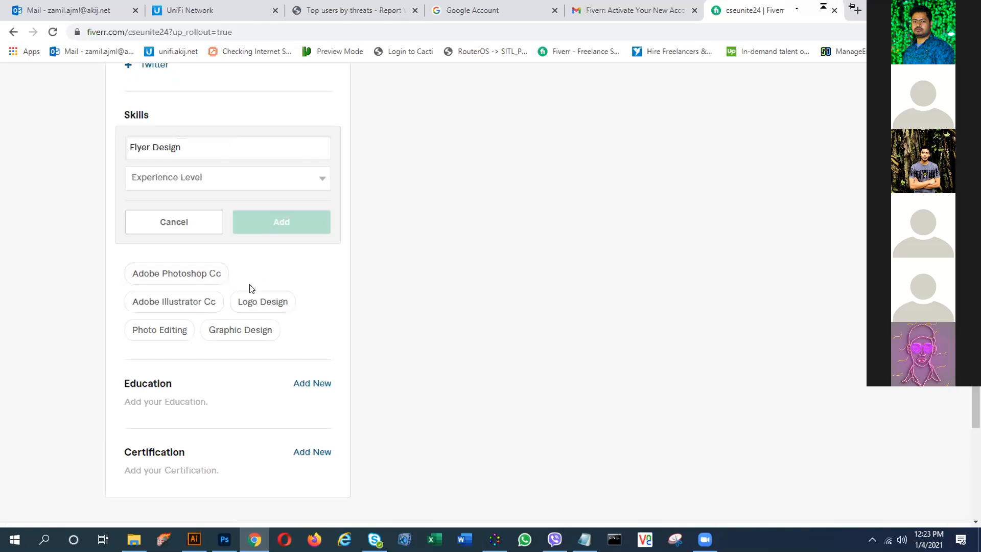
pyautogui.click(305, 182)
pyautogui.click(197, 215)
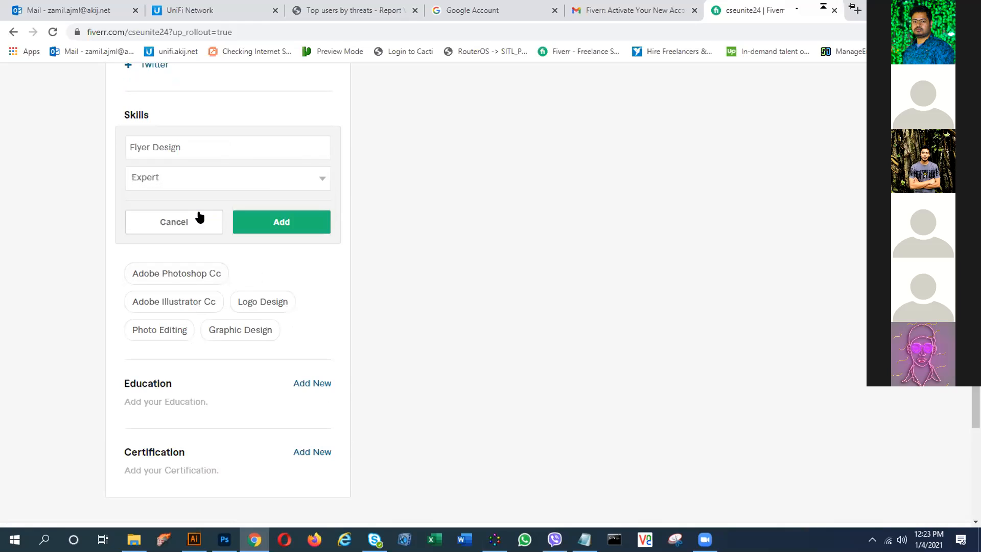
pyautogui.click(276, 221)
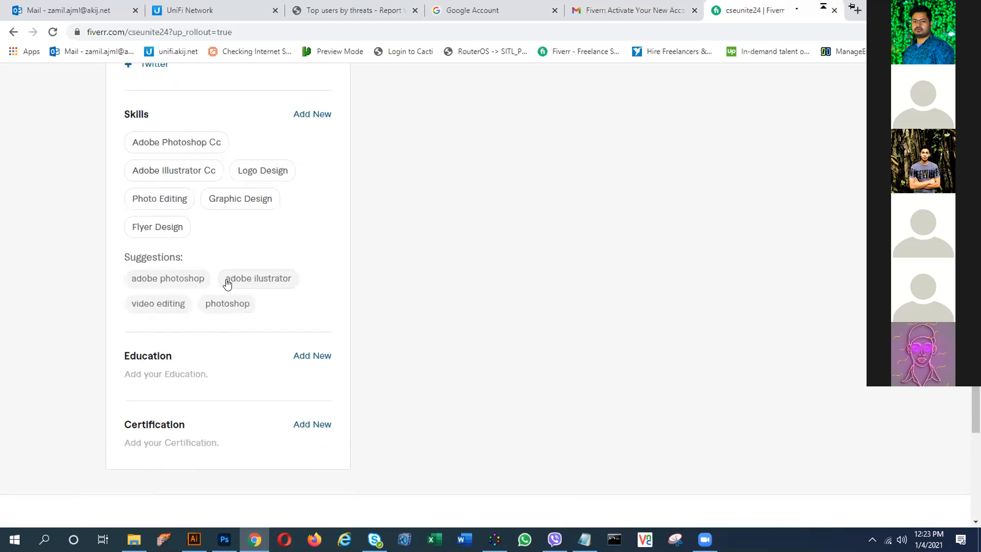
pyautogui.scroll(-1, 208, 260)
pyautogui.scroll(3, 235, 240)
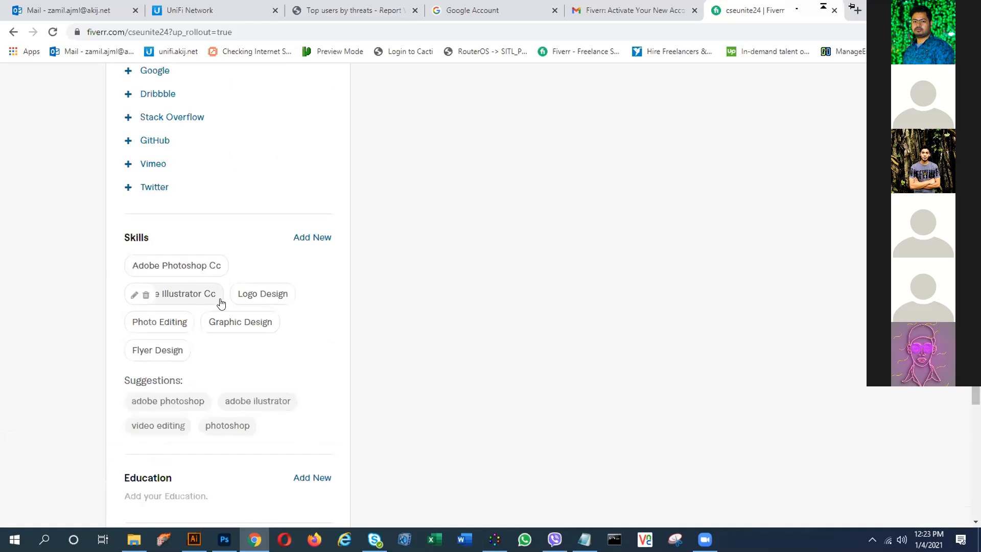
pyautogui.scroll(-1, 220, 301)
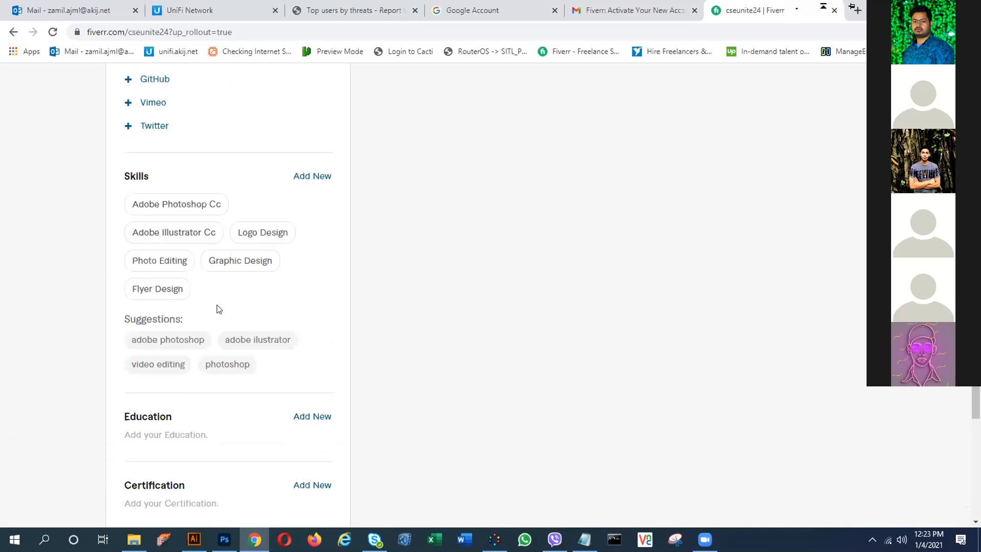
pyautogui.scroll(-1, 198, 307)
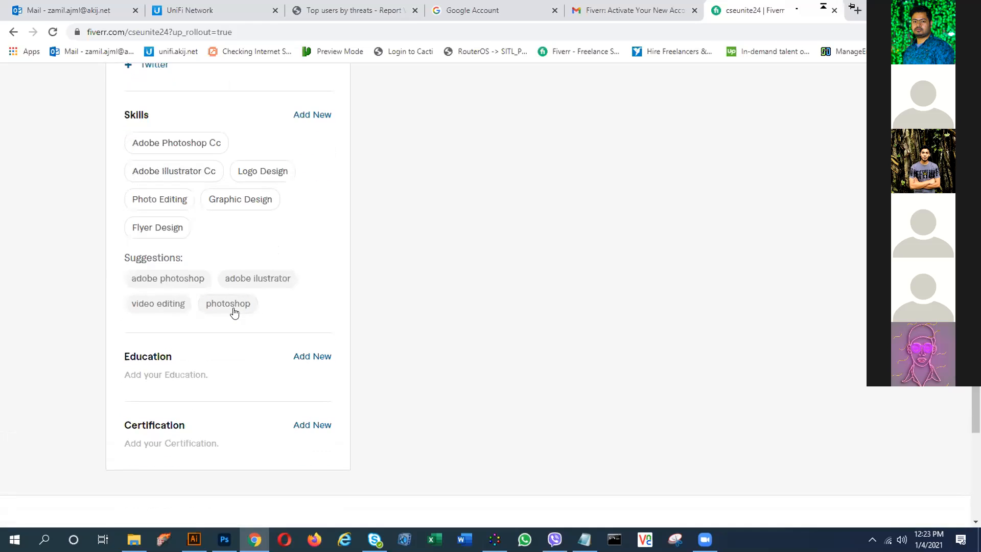
# - Add a new skill by searching 'Buss' and saving Bussines Card Design at Expert level
pyautogui.click(310, 117)
pyautogui.click(225, 144)
pyautogui.write('B')
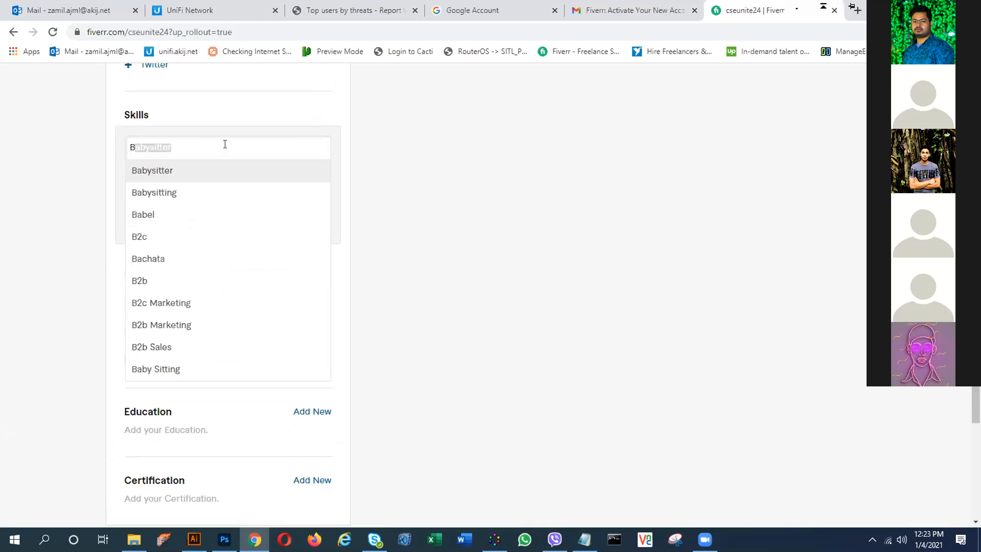
pyautogui.write('ussness')
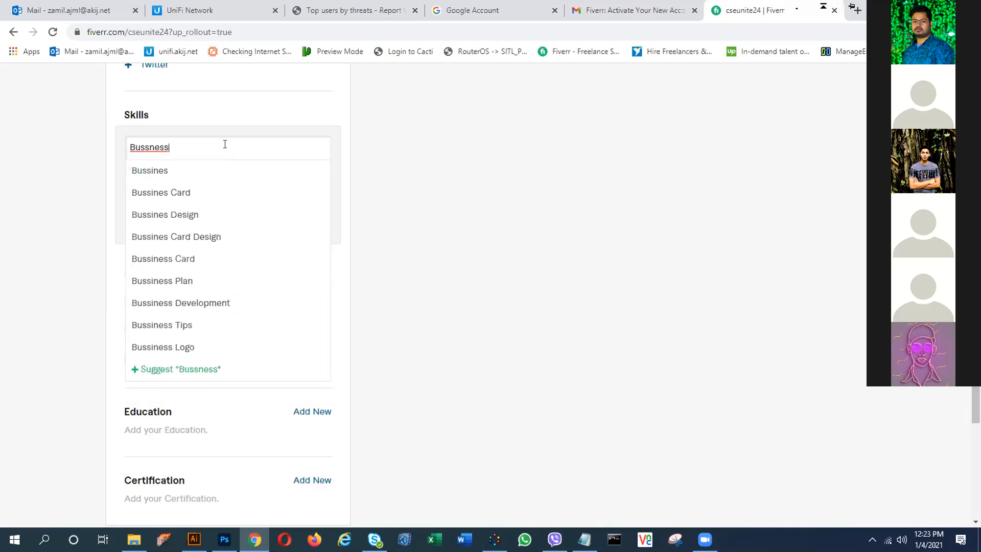
pyautogui.press('BackSpace')
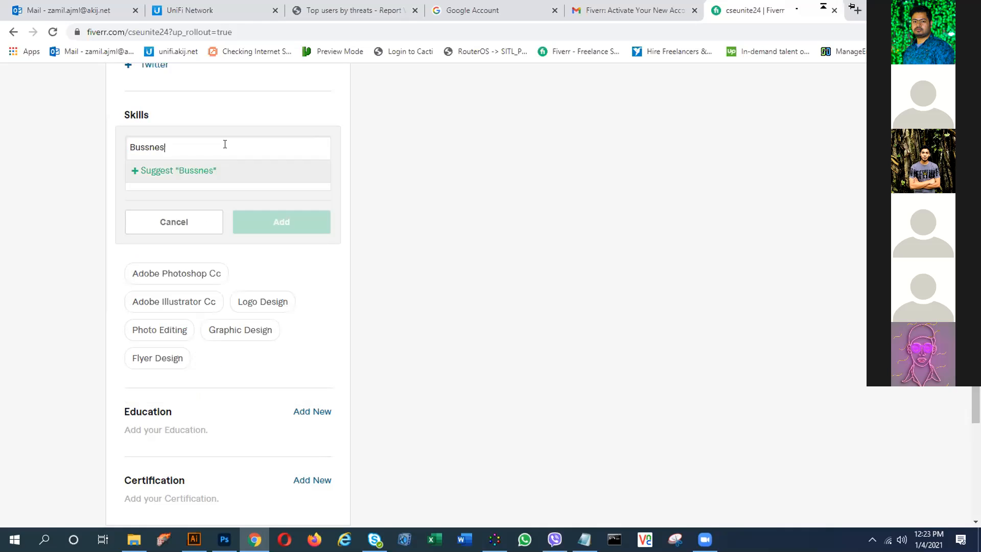
pyautogui.press('BackSpace')
pyautogui.press('BackSpace')
pyautogui.press('BackSpace')
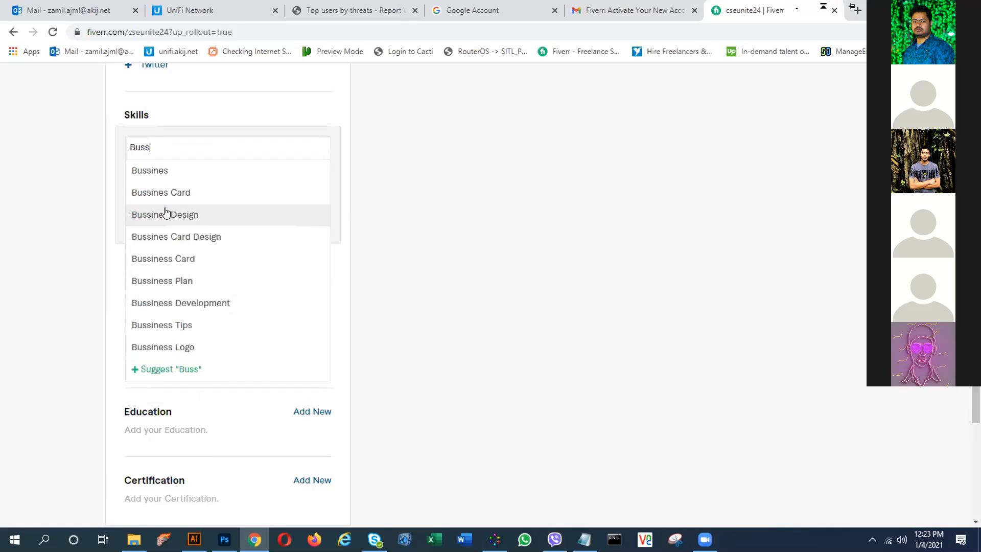
pyautogui.click(176, 237)
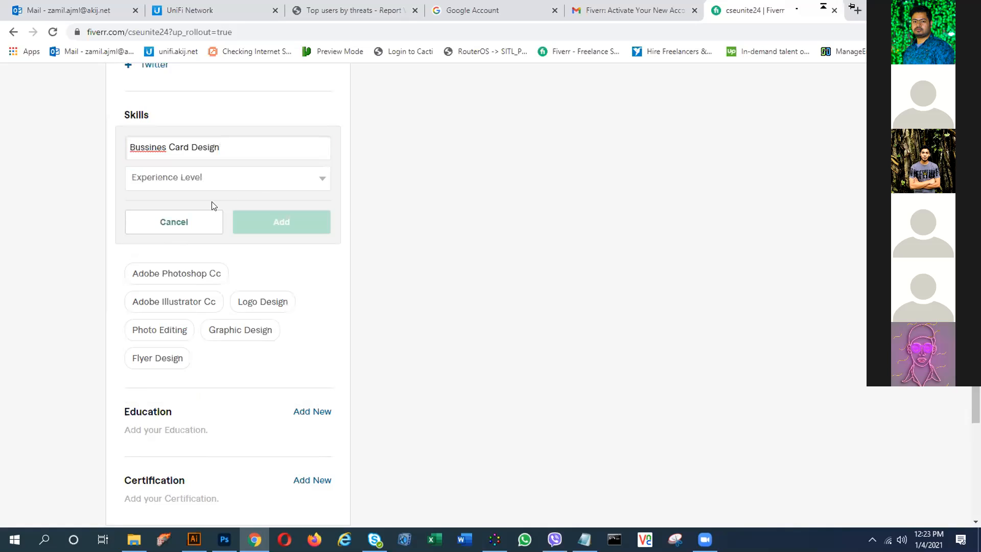
pyautogui.click(262, 183)
pyautogui.click(172, 217)
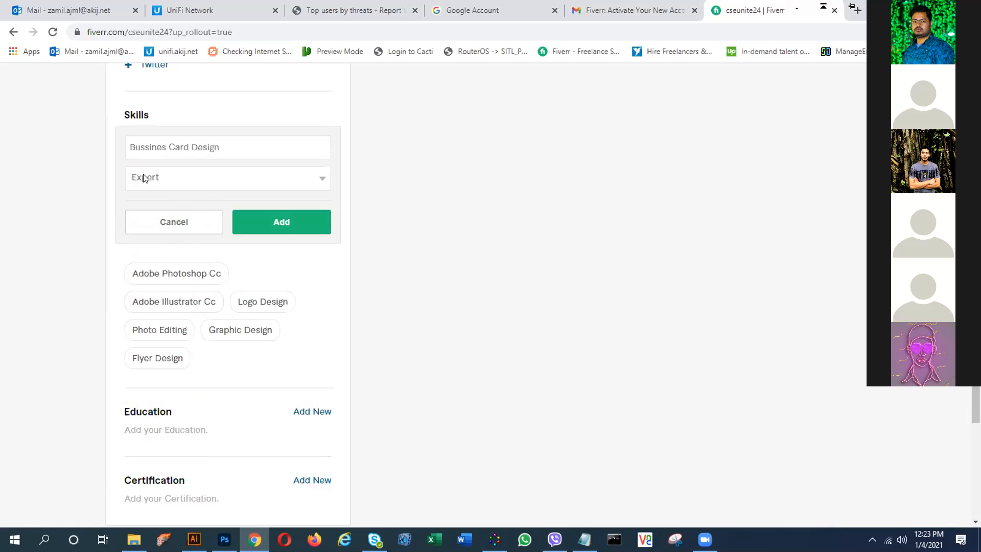
pyautogui.click(291, 227)
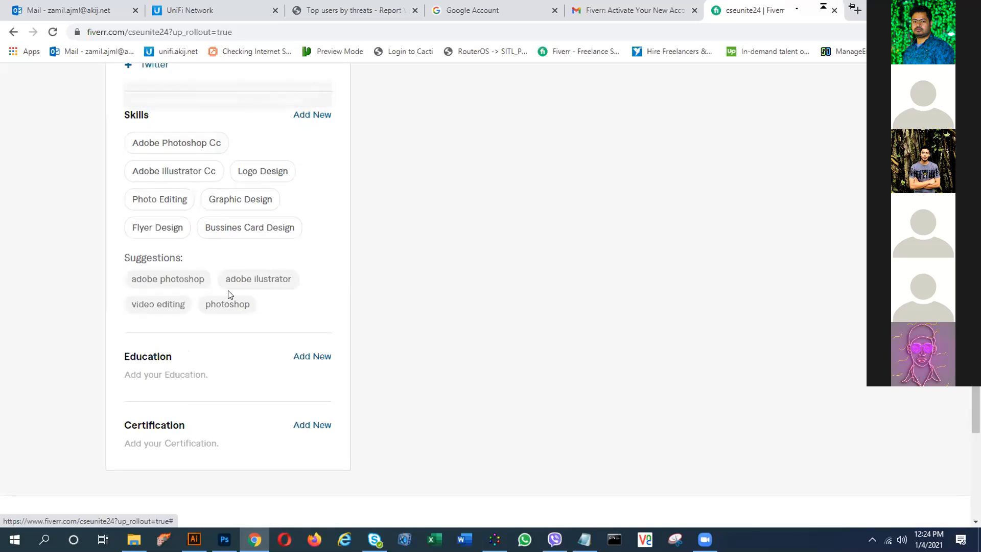
pyautogui.scroll(-1, 314, 317)
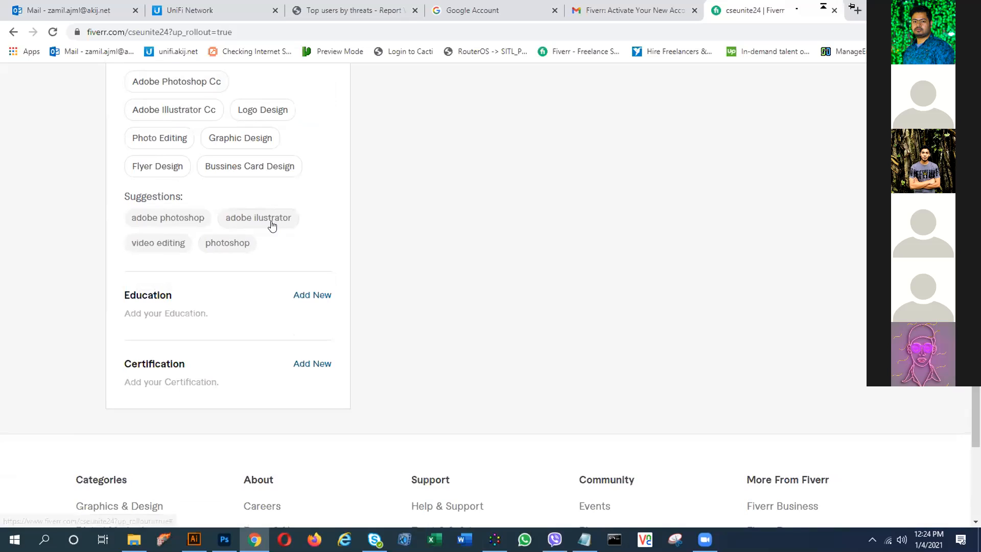
# - Start a new education entry with Bangladesh as the country
pyautogui.click(316, 294)
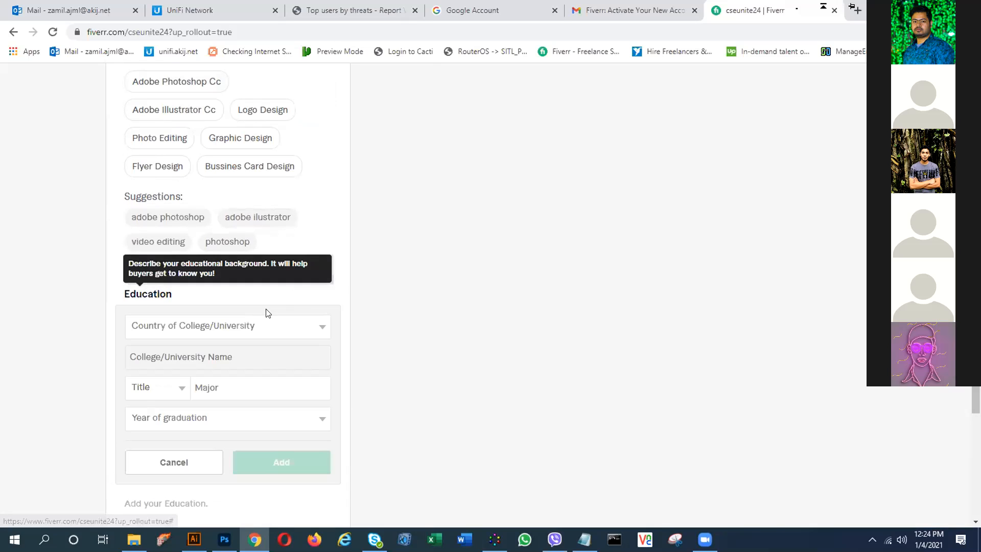
pyautogui.click(223, 327)
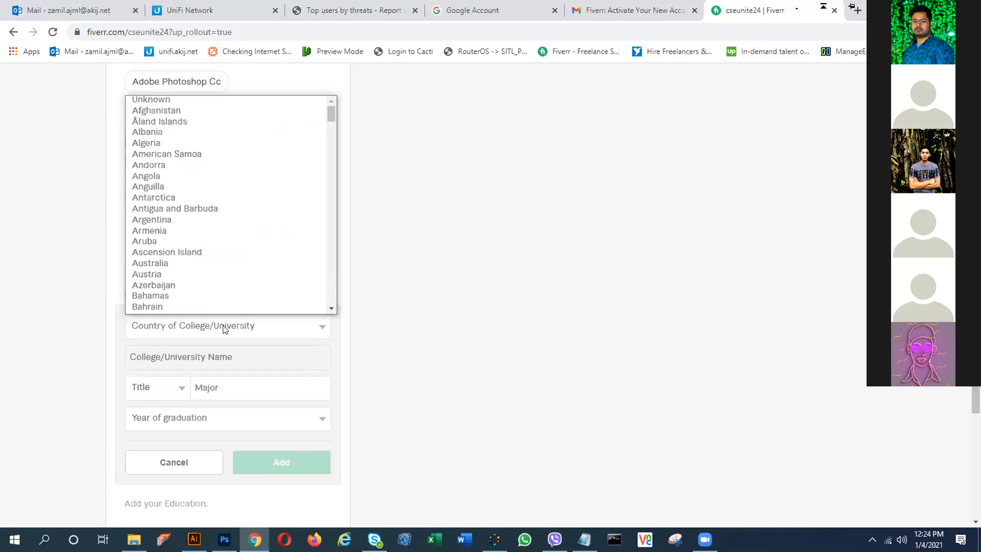
pyautogui.press('b')
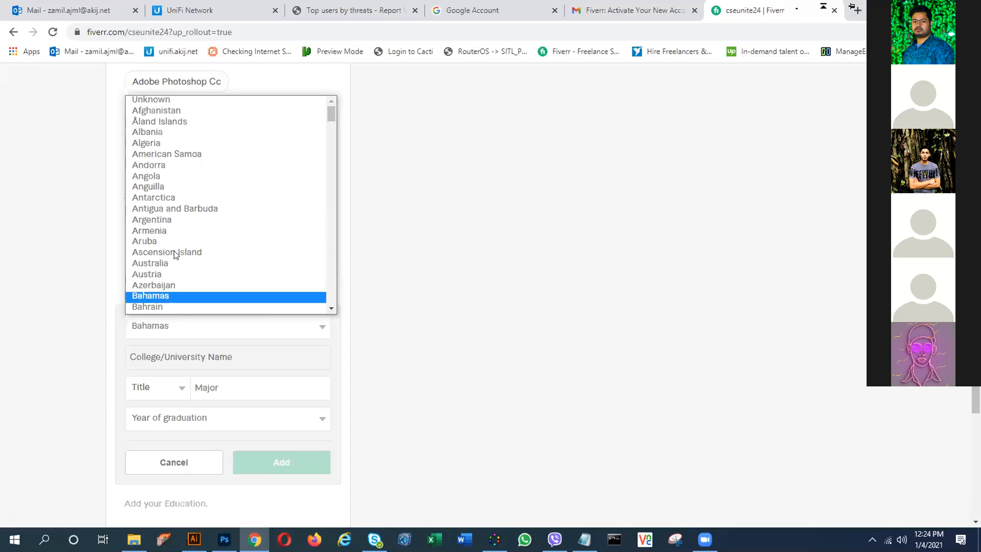
pyautogui.scroll(-2, 180, 273)
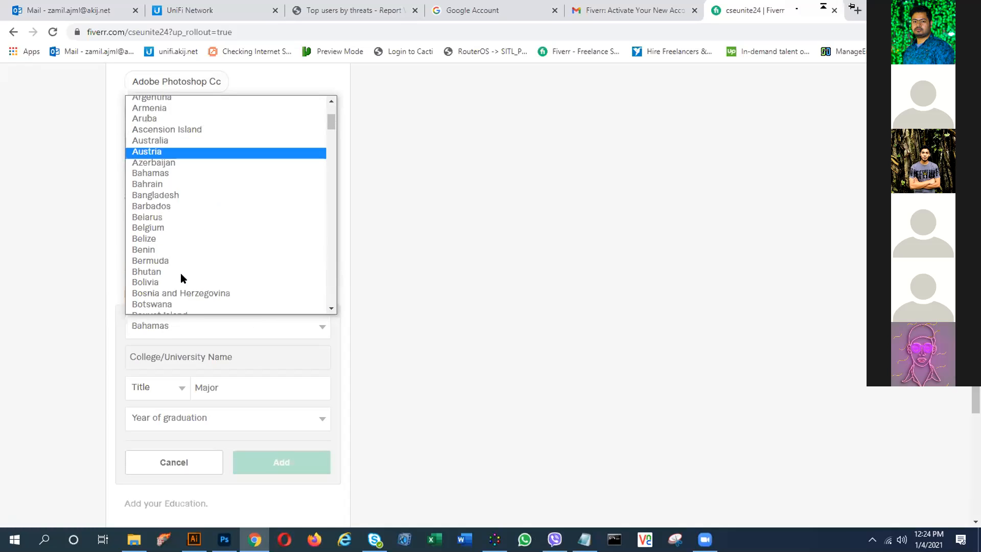
pyautogui.click(172, 196)
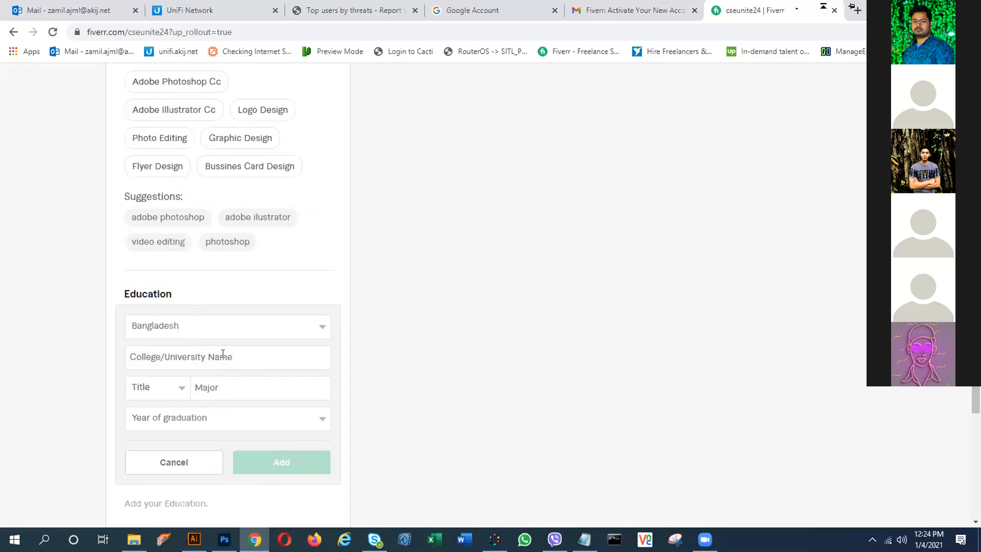
pyautogui.scroll(-1, 250, 340)
# - Set the College/University Name to Khulna University
pyautogui.click(246, 295)
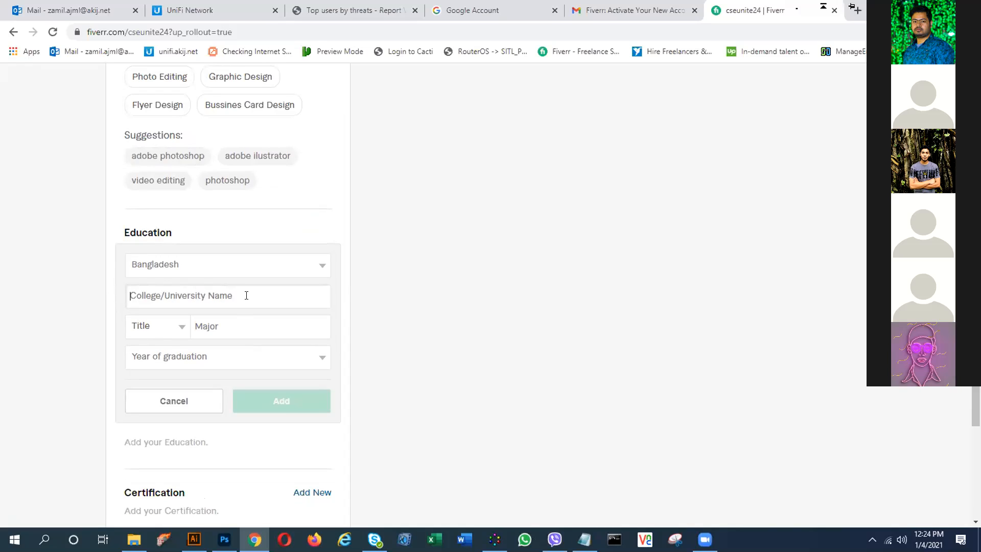
pyautogui.write('Khulan')
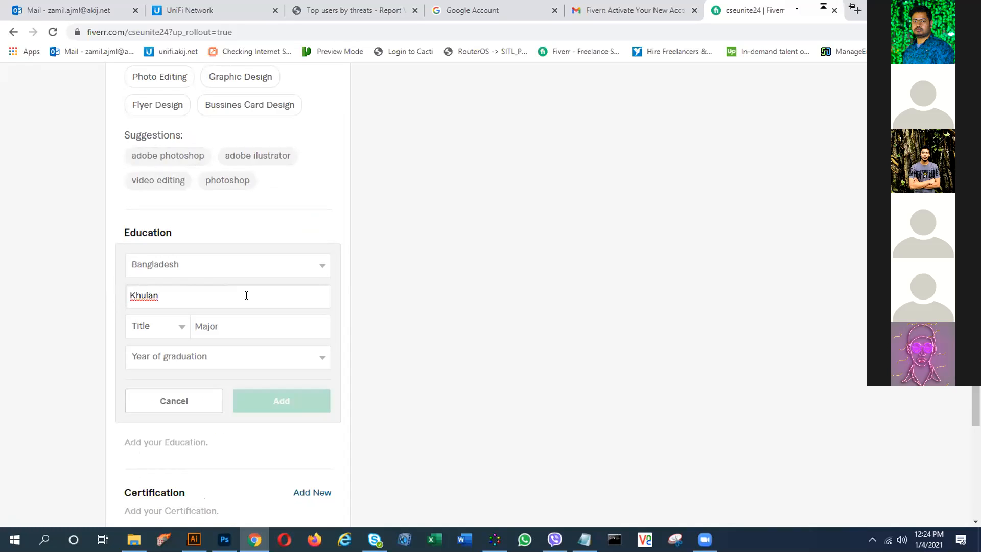
pyautogui.press('BackSpace')
pyautogui.press('BackSpace')
pyautogui.press('BackSpace')
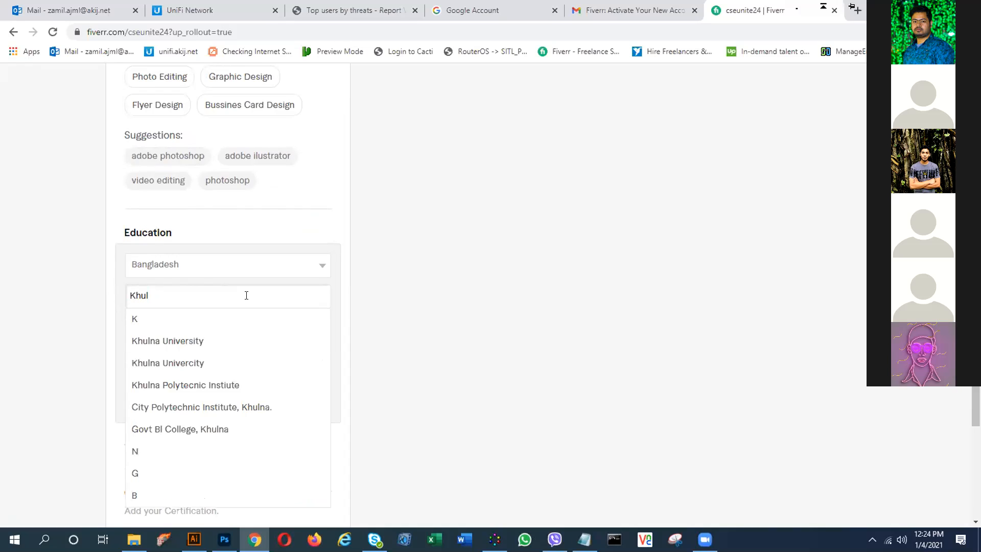
pyautogui.click(199, 340)
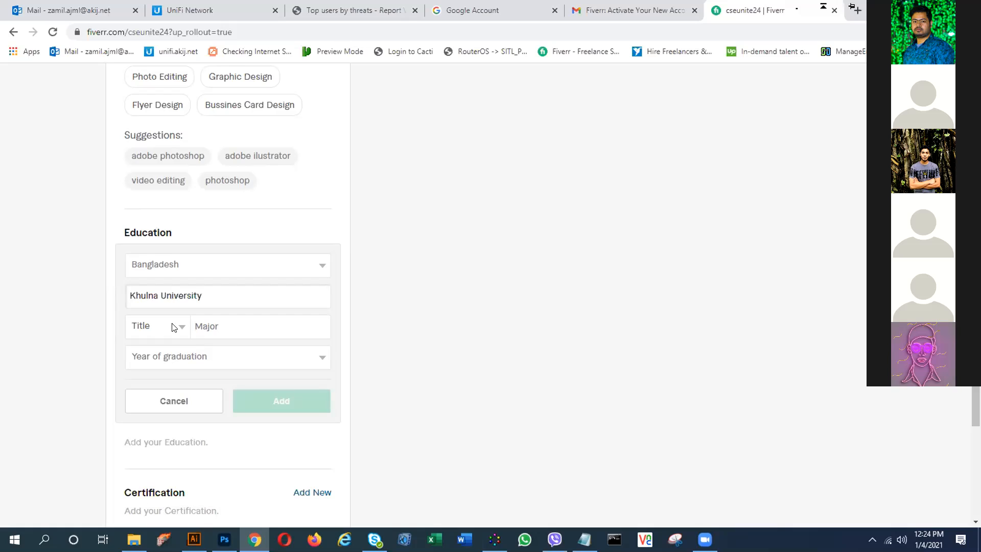
pyautogui.click(180, 328)
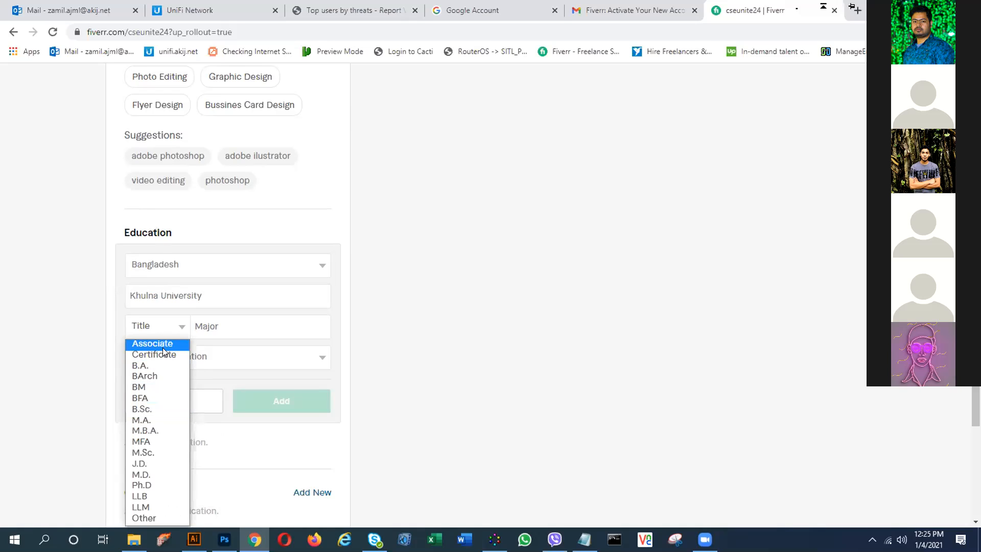
# - Choose B.Sc. as the degree title
pyautogui.press('Down')
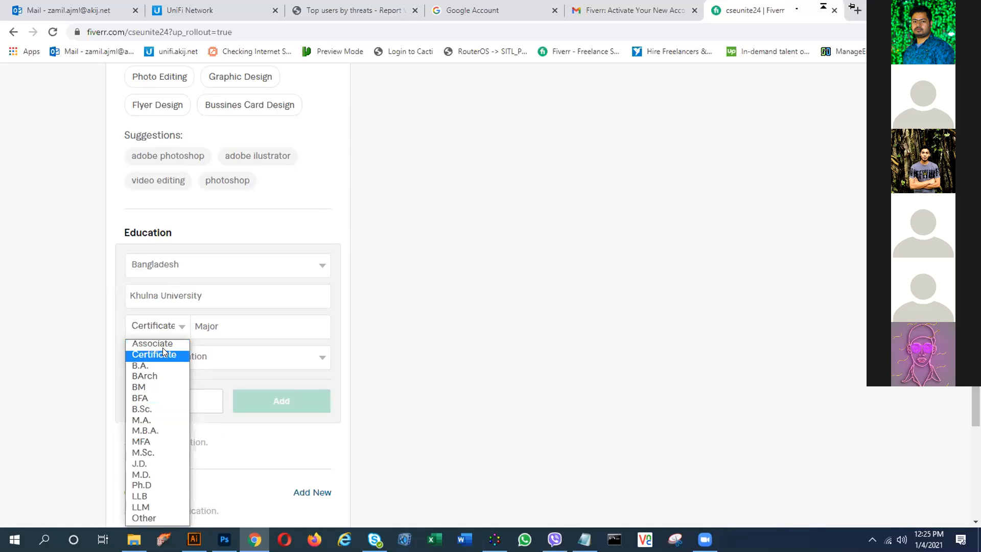
pyautogui.click(151, 408)
pyautogui.click(254, 329)
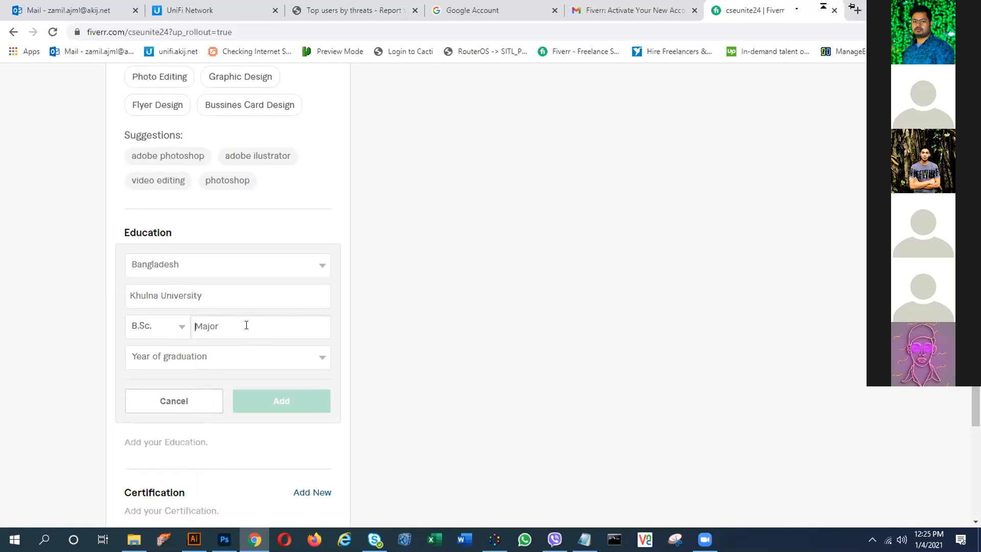
pyautogui.click(219, 358)
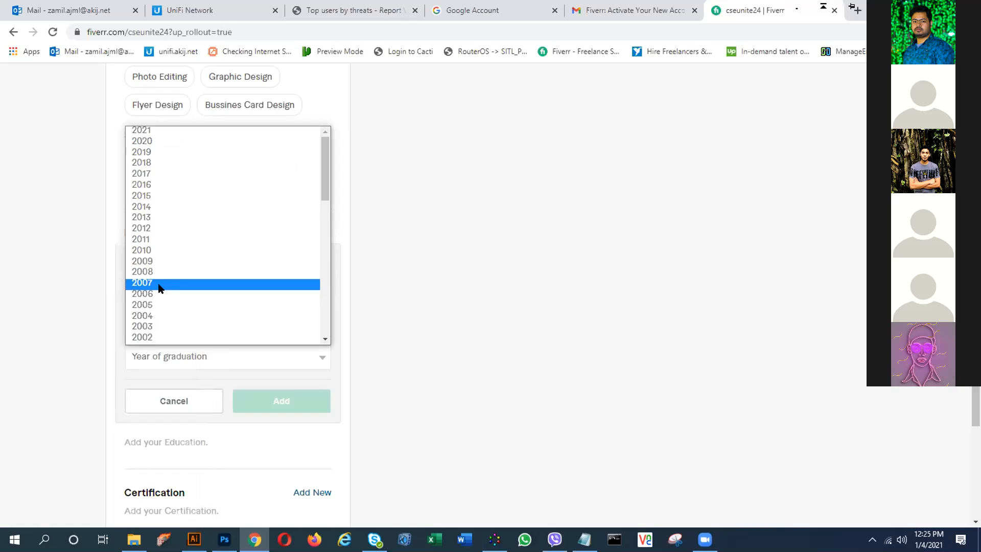
pyautogui.click(153, 197)
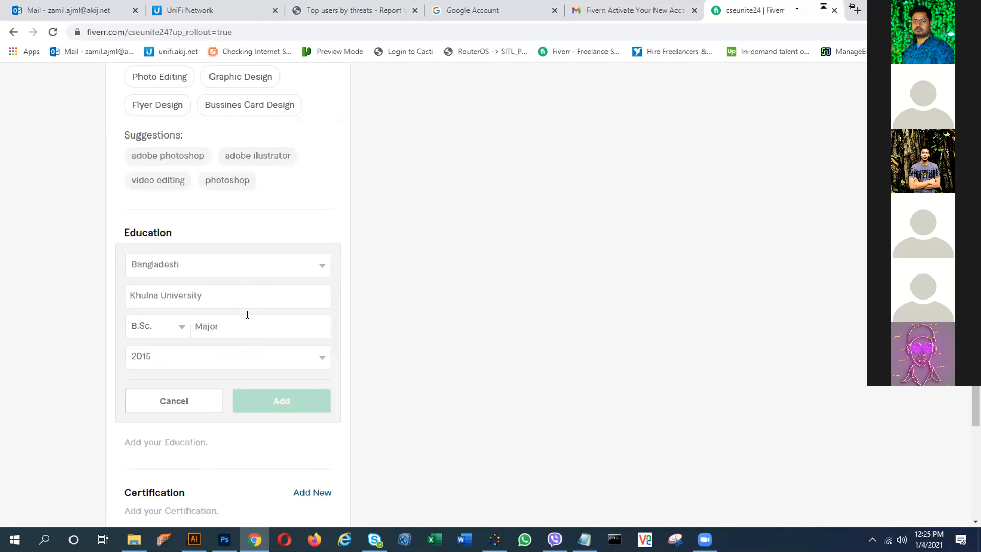
pyautogui.scroll(-2, 245, 312)
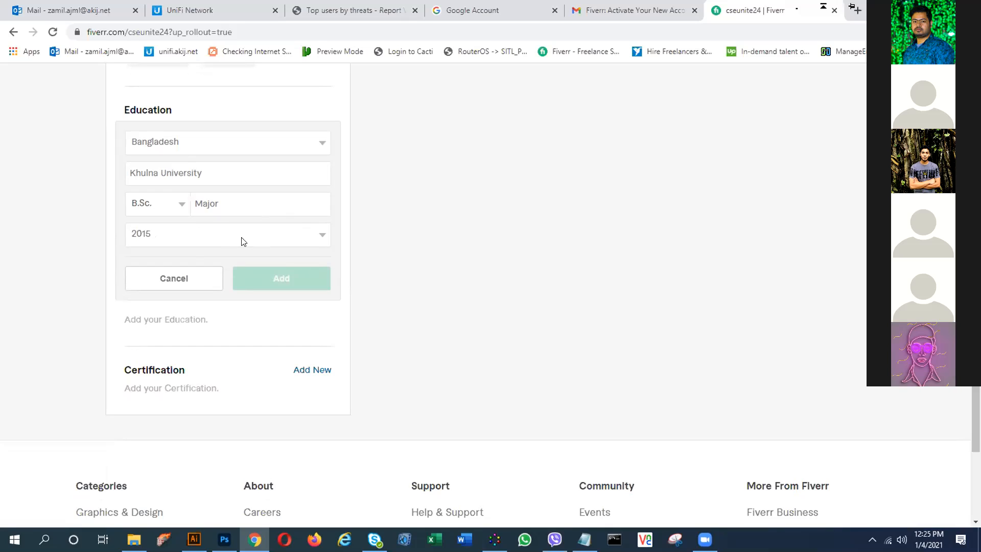
# - Enter Computer Science as the major
pyautogui.click(260, 201)
pyautogui.write('Co')
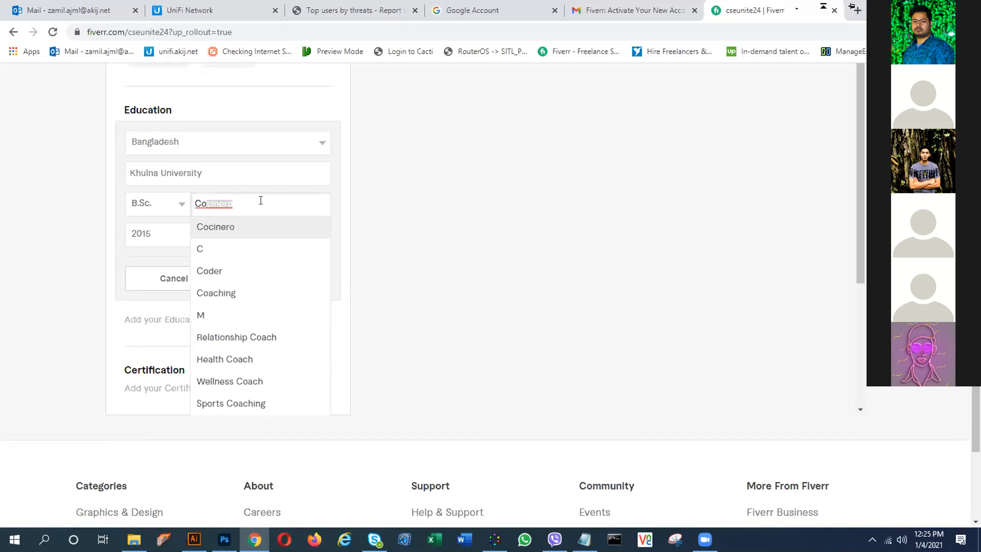
pyautogui.write('mpute')
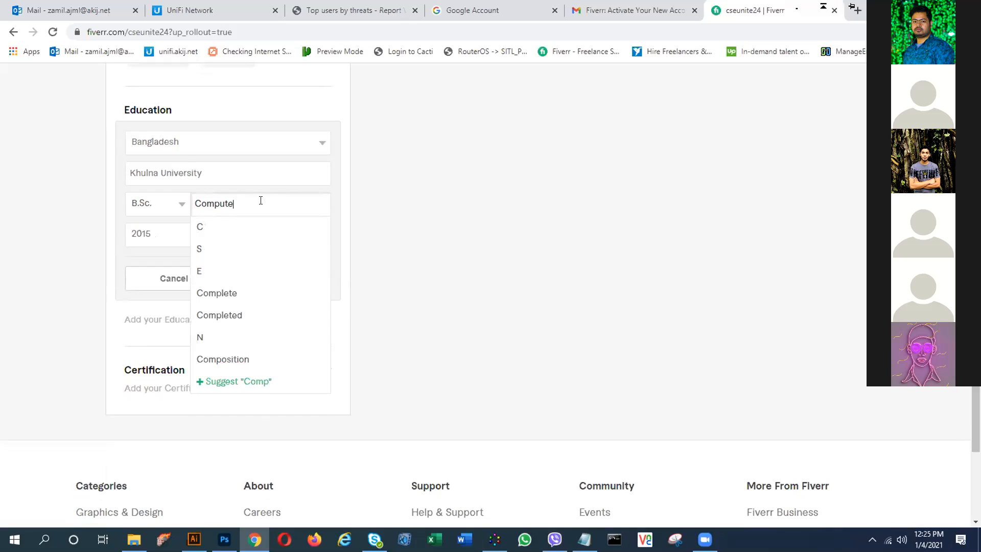
pyautogui.write('r')
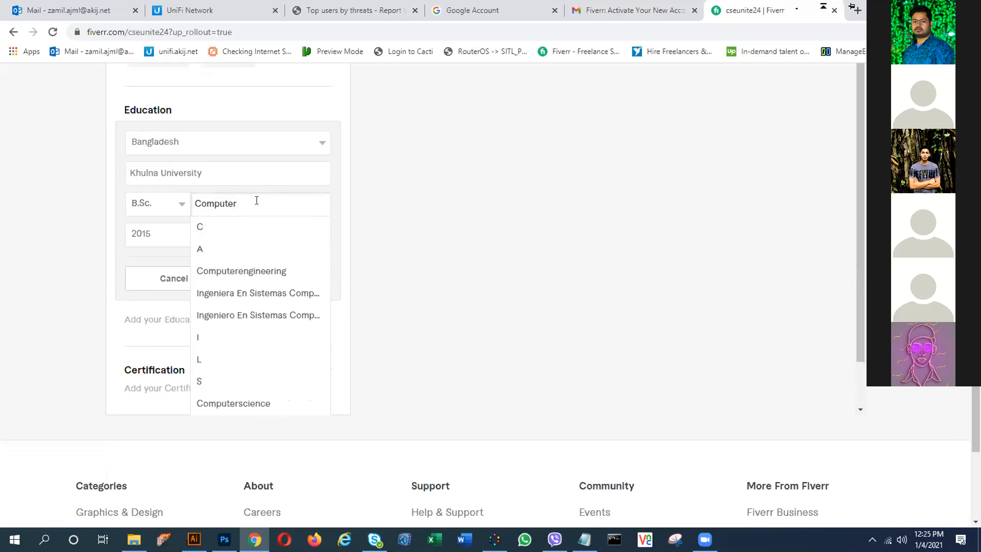
pyautogui.click(252, 405)
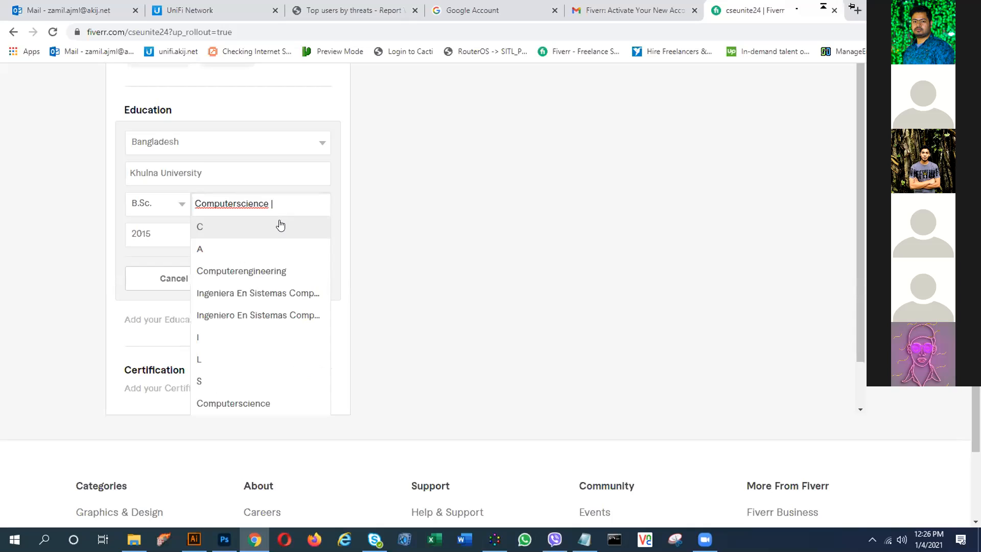
pyautogui.press('BackSpace')
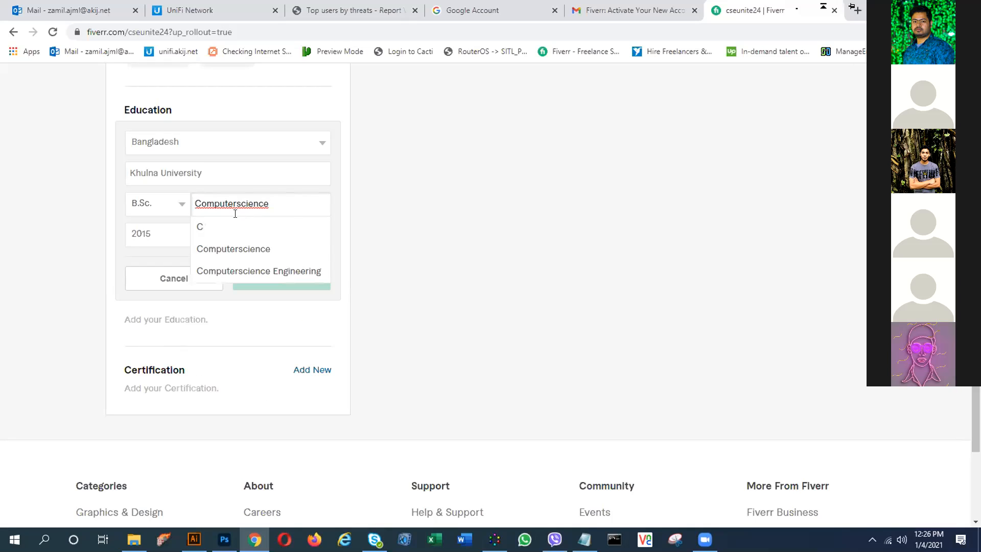
pyautogui.click(235, 214)
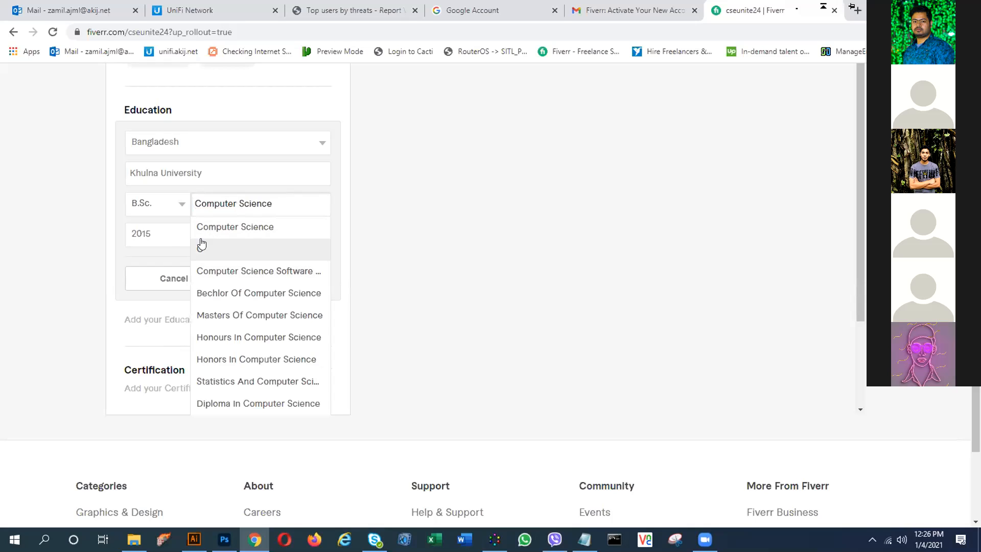
pyautogui.click(371, 207)
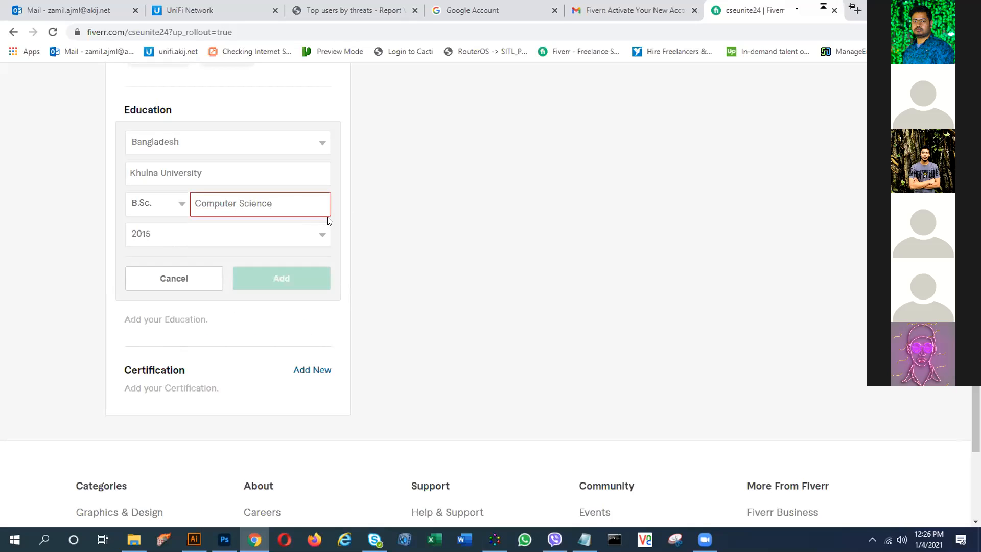
pyautogui.click(292, 210)
pyautogui.click(261, 231)
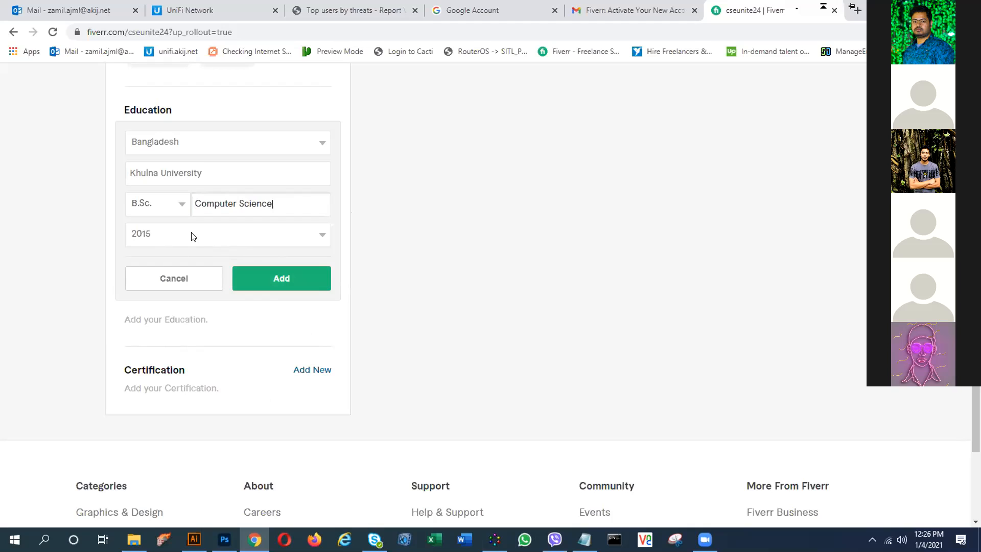
# - Set the graduation year to 2017 and add the education entry
pyautogui.click(320, 234)
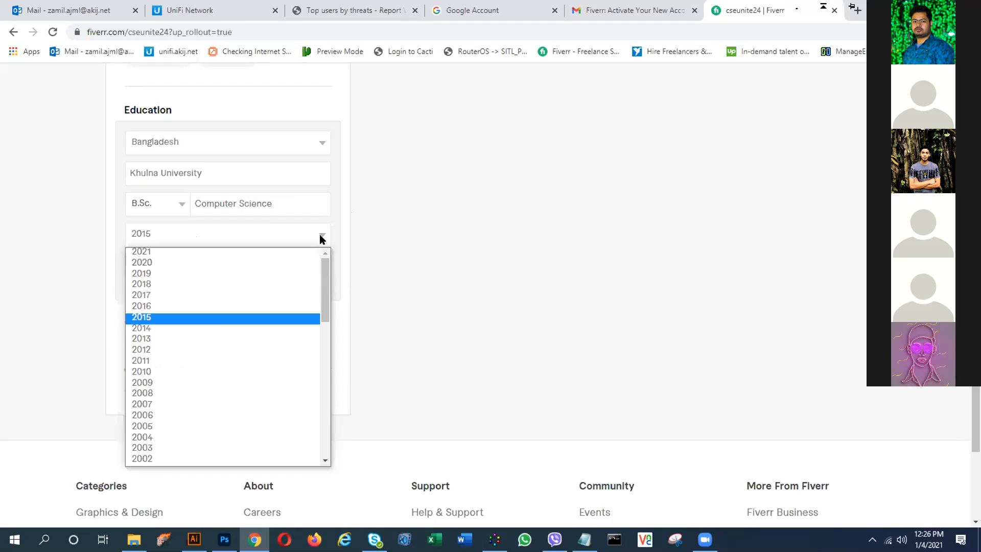
pyautogui.click(160, 275)
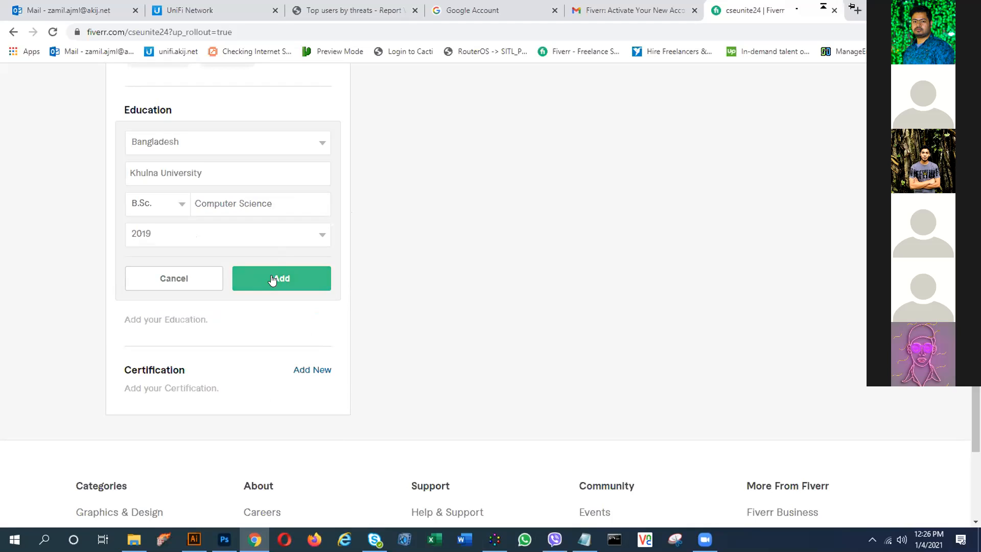
pyautogui.click(274, 236)
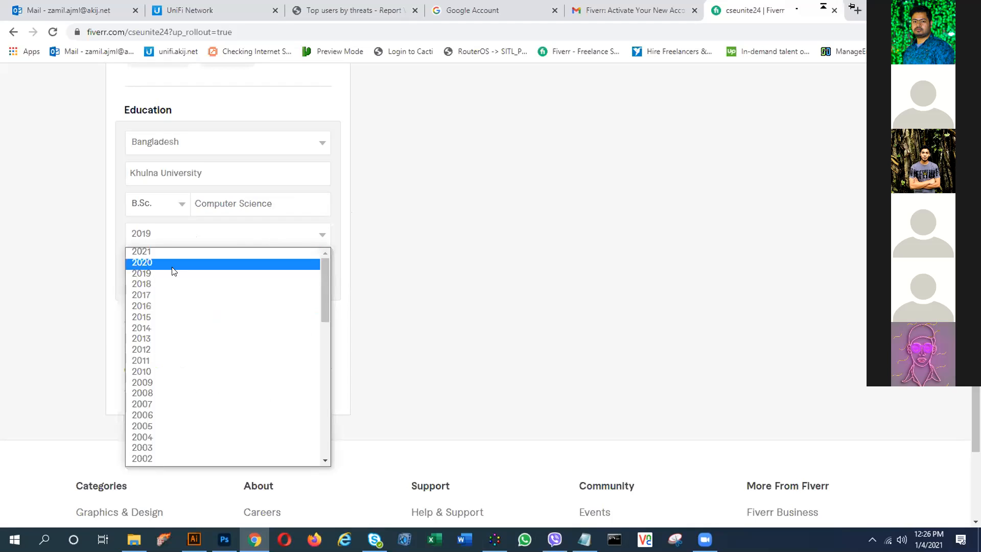
pyautogui.click(144, 292)
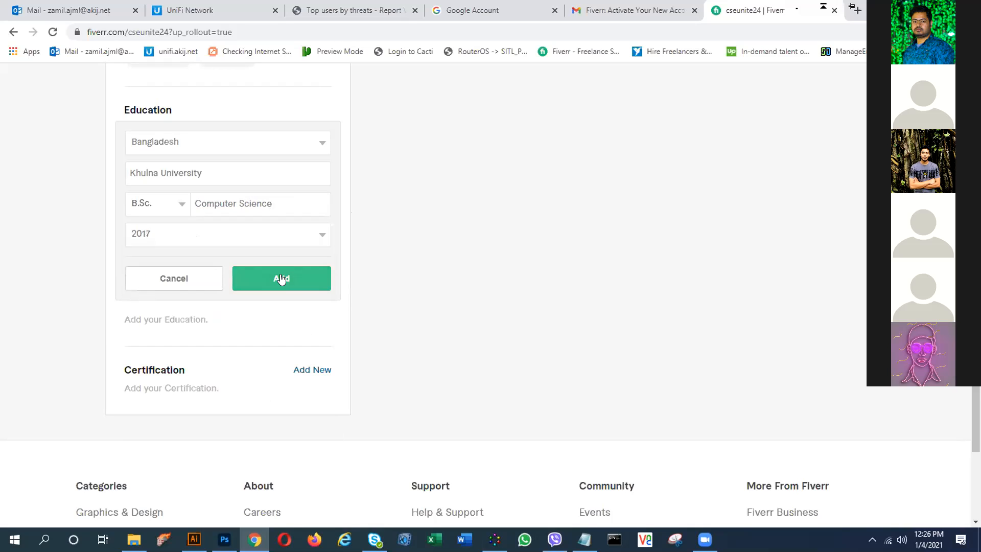
pyautogui.click(280, 278)
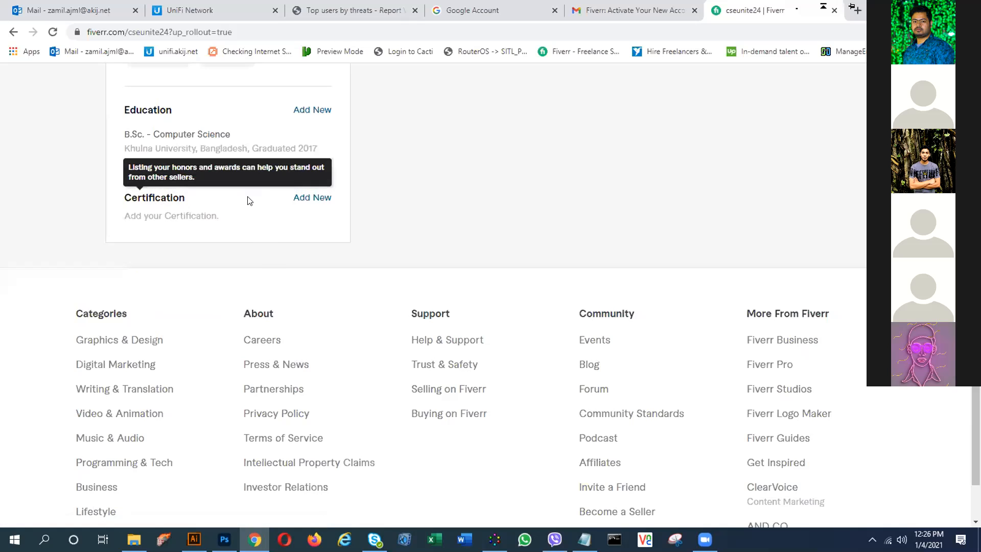
# - Start a certification entry, typing and clearing a test value in Certificate Or Award
pyautogui.scroll(1, 247, 199)
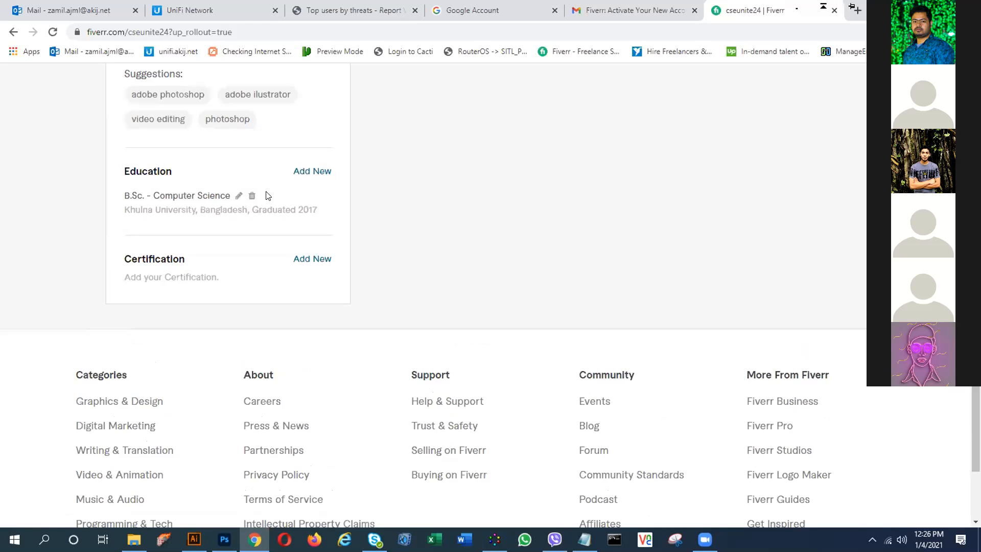
pyautogui.scroll(3, 266, 196)
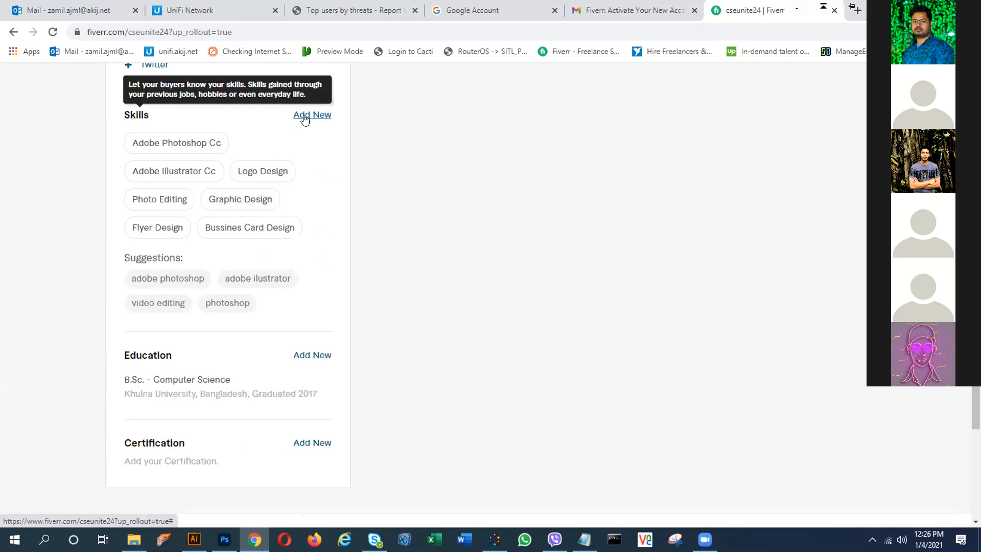
pyautogui.scroll(-2, 299, 286)
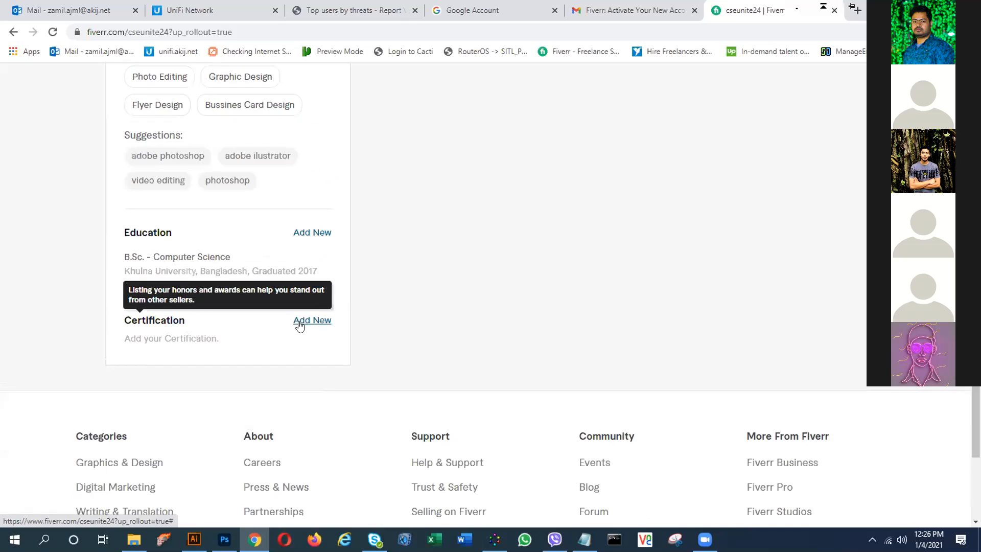
pyautogui.scroll(1, 300, 326)
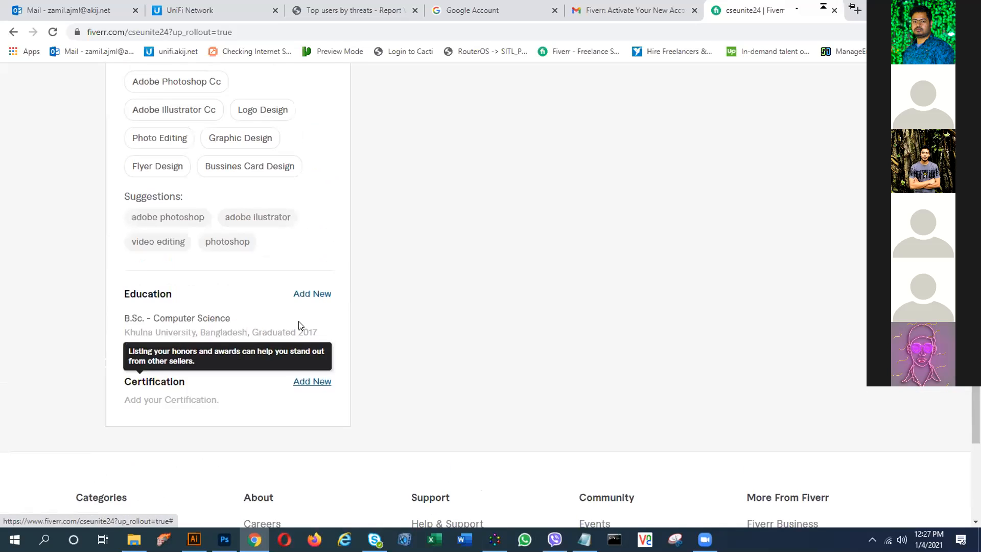
pyautogui.click(311, 381)
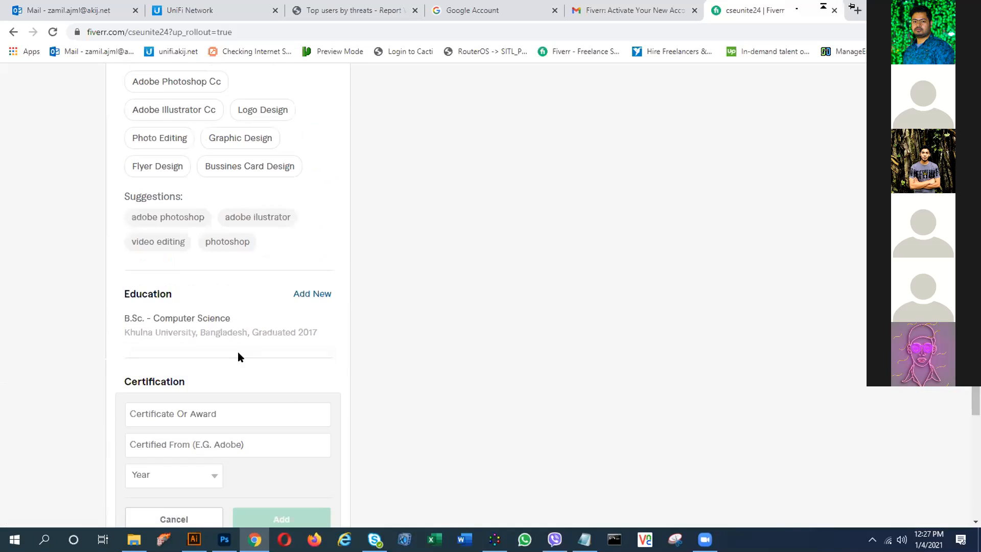
pyautogui.scroll(-3, 239, 354)
pyautogui.click(211, 231)
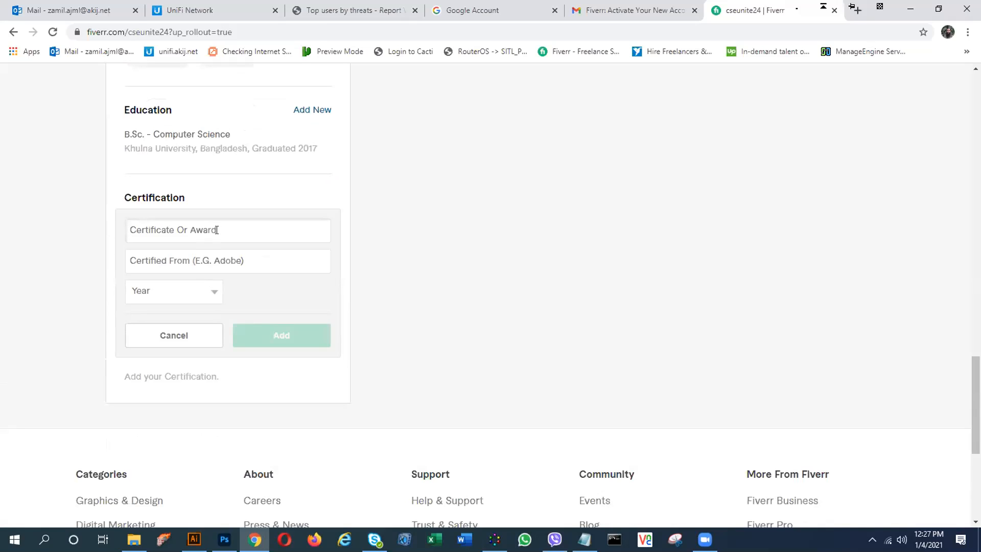
pyautogui.write('Gr')
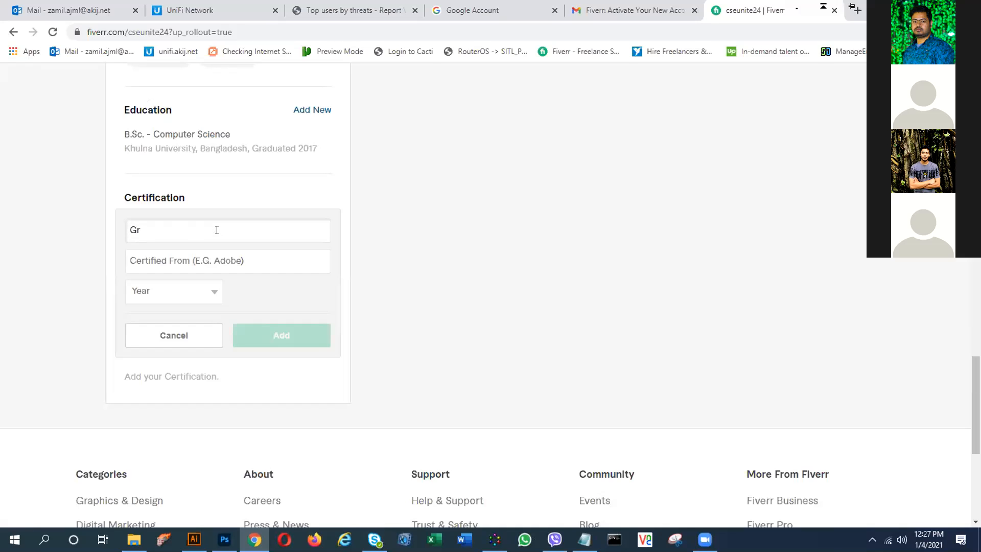
pyautogui.press('BackSpace')
pyautogui.press('BackSpace')
# - Copy 'graphic Designer' from the Notepad notes and paste it as the certificate name
pyautogui.click(585, 539)
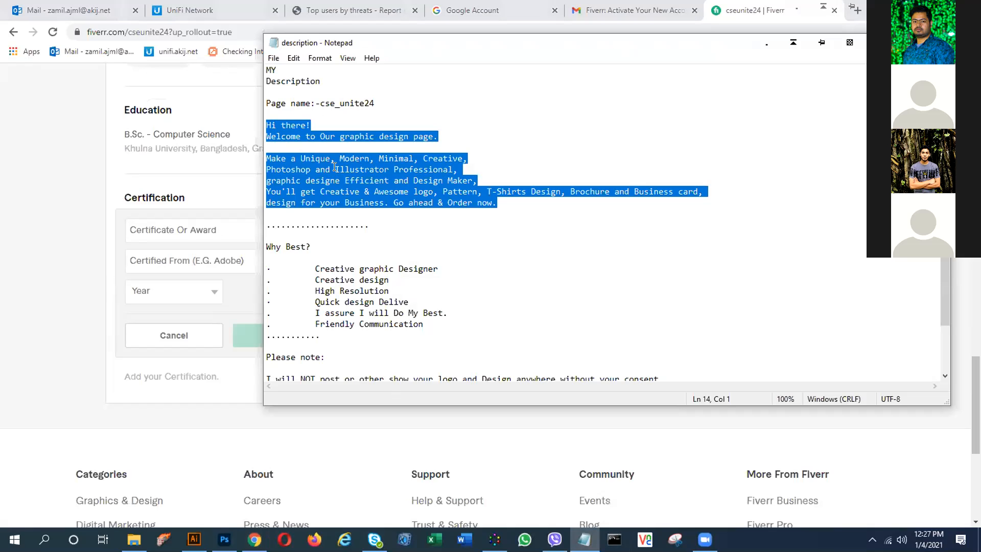
pyautogui.click(335, 137)
pyautogui.moveTo(358, 270); pyautogui.dragTo(438, 270)
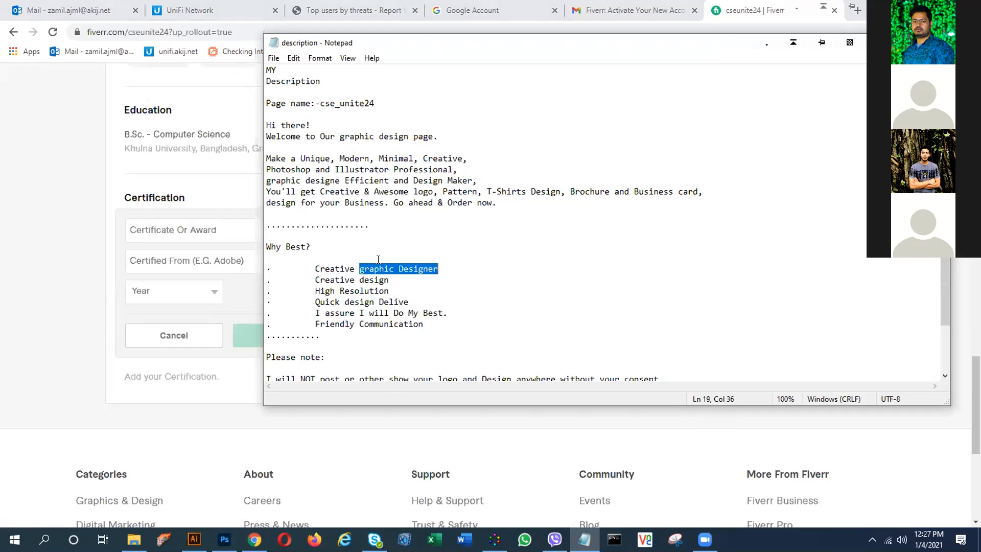
pyautogui.moveTo(360, 269); pyautogui.dragTo(432, 271)
pyautogui.click(193, 228)
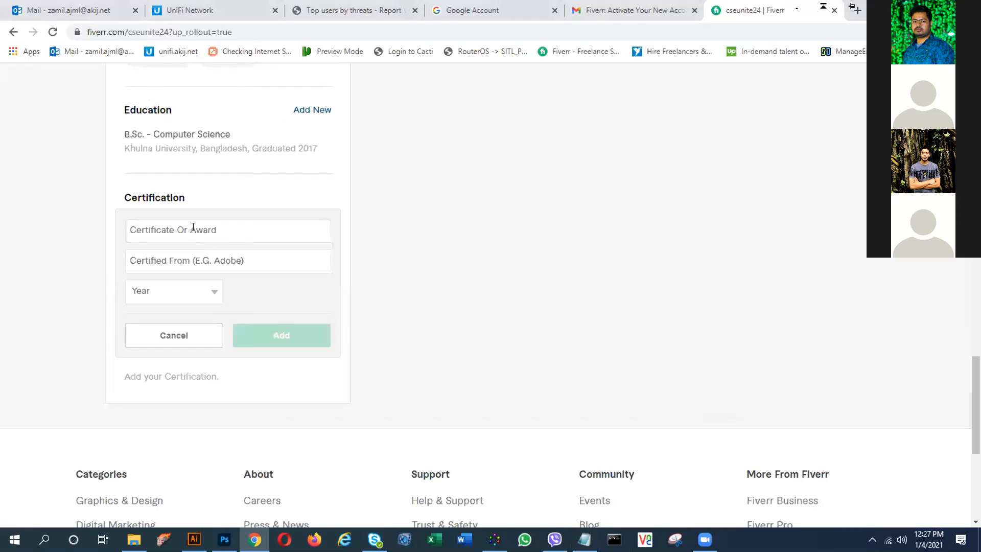
pyautogui.write('Graphic Designe')
# - Correct the pasted certificate name to 'Graphic Design'
pyautogui.click(207, 257)
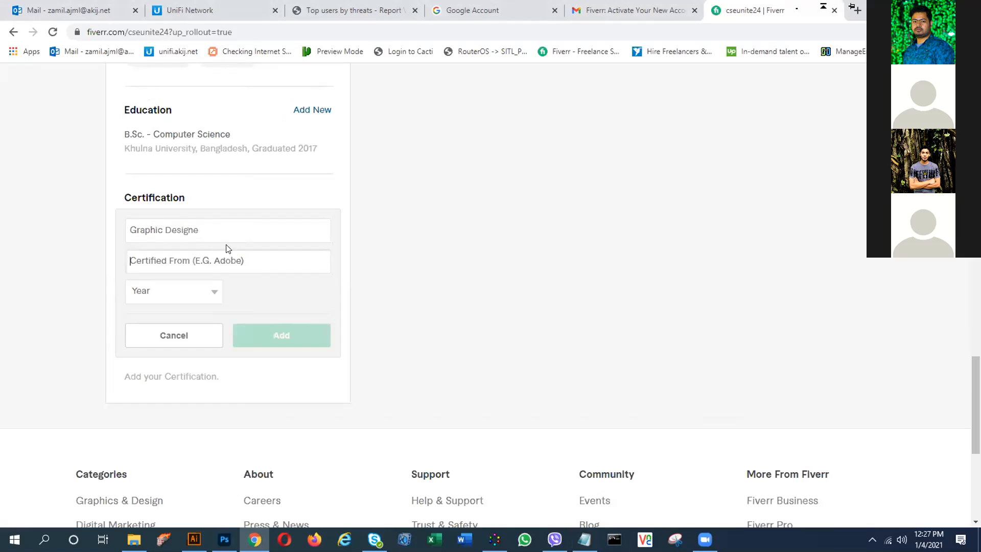
pyautogui.click(202, 230)
pyautogui.press('BackSpace')
# - Enter 'ICT Ministry Of Bangladesh' in the Certified From field
pyautogui.click(206, 260)
pyautogui.write('I')
pyautogui.write('CE')
pyautogui.press('BackSpace')
pyautogui.write('T Ins')
pyautogui.write('t')
pyautogui.press('BackSpace')
pyautogui.press('BackSpace')
pyautogui.press('BackSpace')
pyautogui.press('BackSpace')
pyautogui.press('BackSpace')
pyautogui.press('BackSpace')
pyautogui.write('Mis')
pyautogui.press('BackSpace')
pyautogui.write('s')
pyautogui.press('BackSpace')
pyautogui.write('nist')
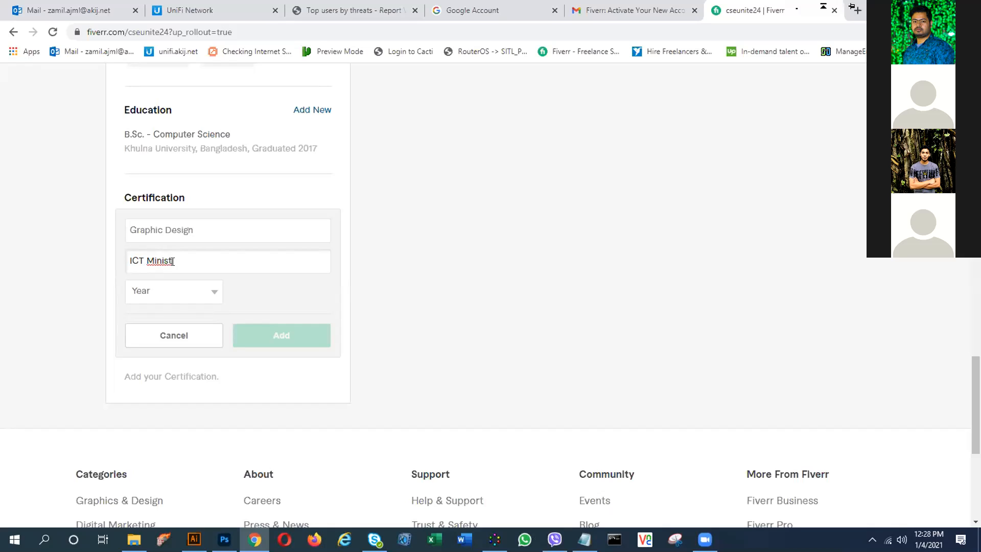
pyautogui.write('ro')
pyautogui.press('BackSpace')
pyautogui.press('BackSpace')
pyautogui.write('ry')
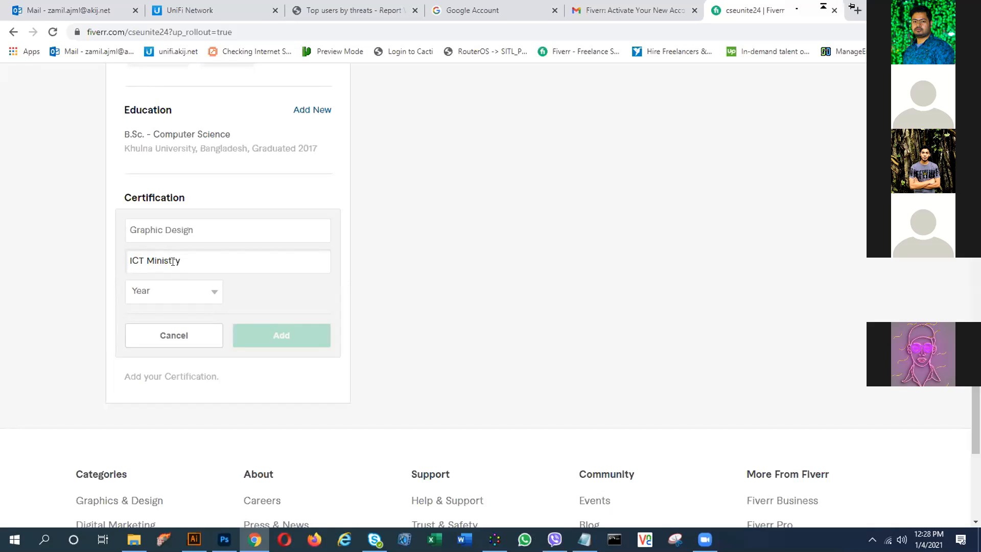
pyautogui.write(' O')
pyautogui.press('BackSpace')
pyautogui.write('Of=')
pyautogui.press('BackSpace')
pyautogui.write('Of')
pyautogui.press('BackSpace')
pyautogui.press('BackSpace')
pyautogui.write('Of Banglai')
pyautogui.press('BackSpace')
pyautogui.write('desh')
pyautogui.click(204, 292)
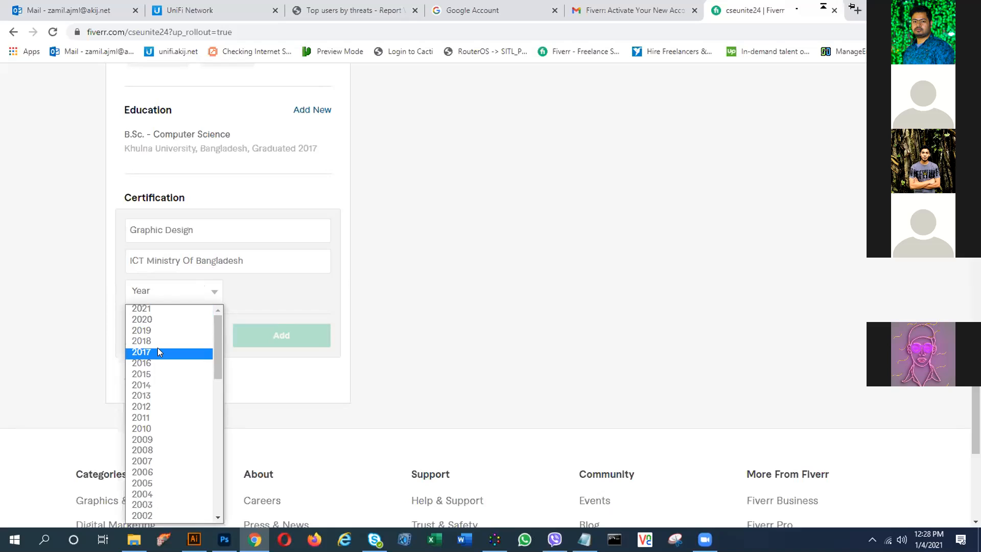
# - Set the certification year to 2020 and add the Graphic Design certification
pyautogui.click(158, 319)
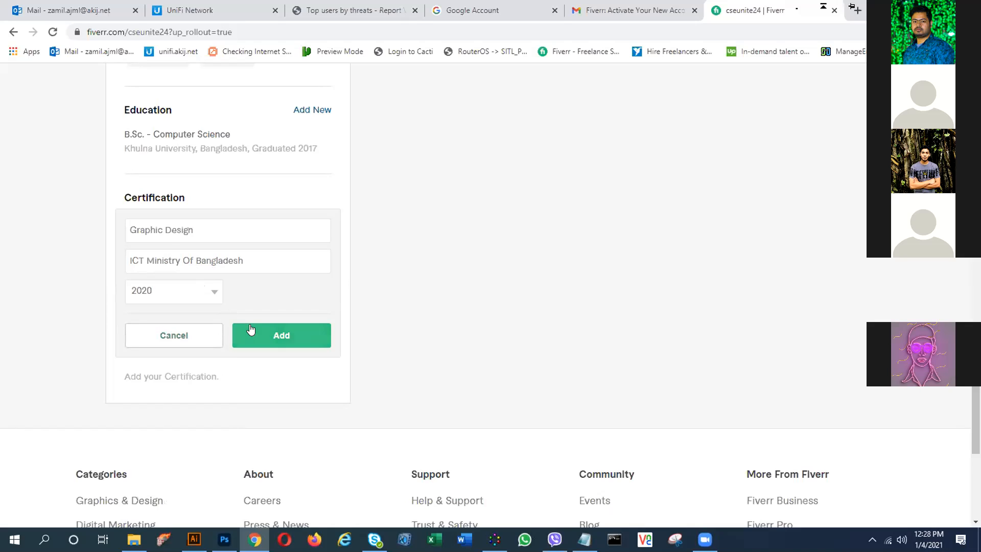
pyautogui.scroll(-1, 276, 295)
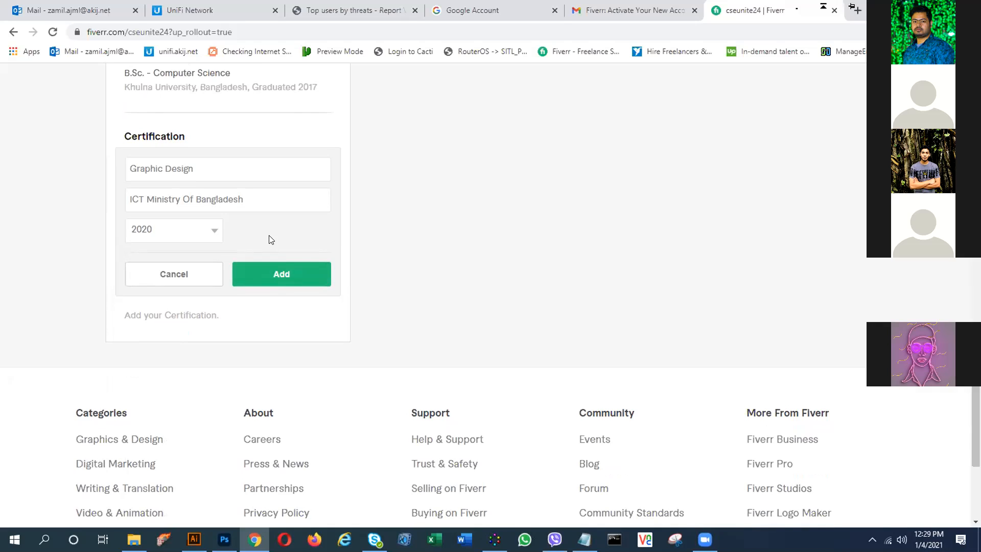
pyautogui.scroll(1, 270, 239)
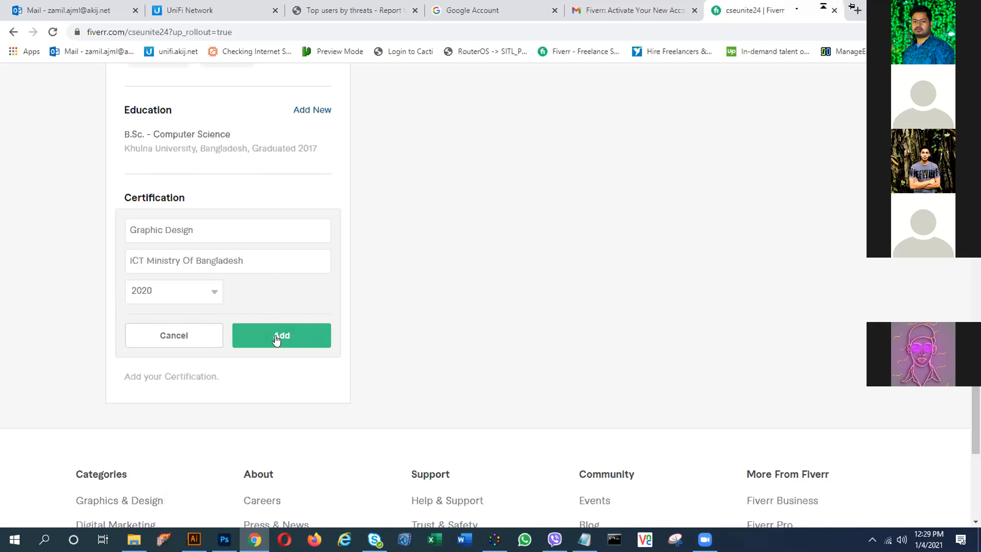
pyautogui.click(278, 338)
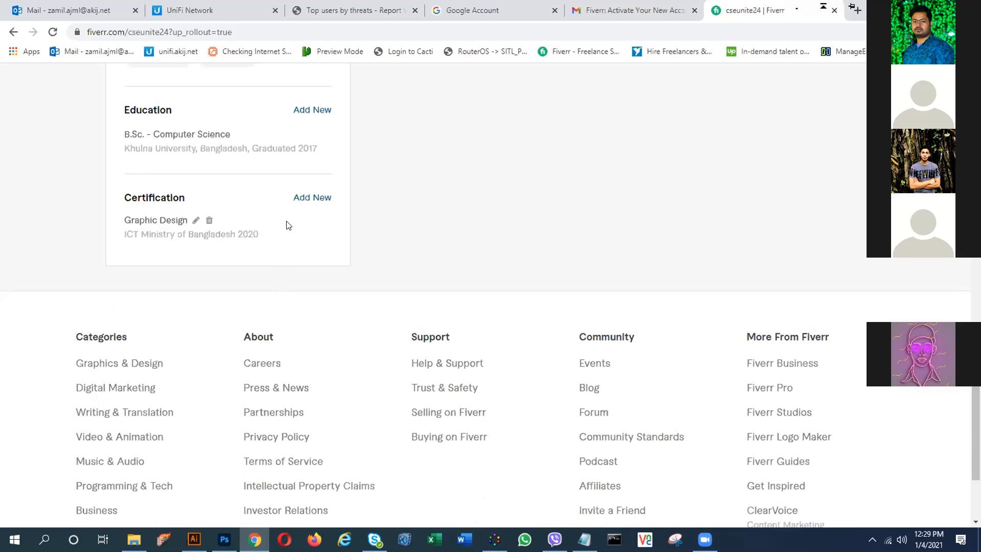
pyautogui.scroll(7, 289, 225)
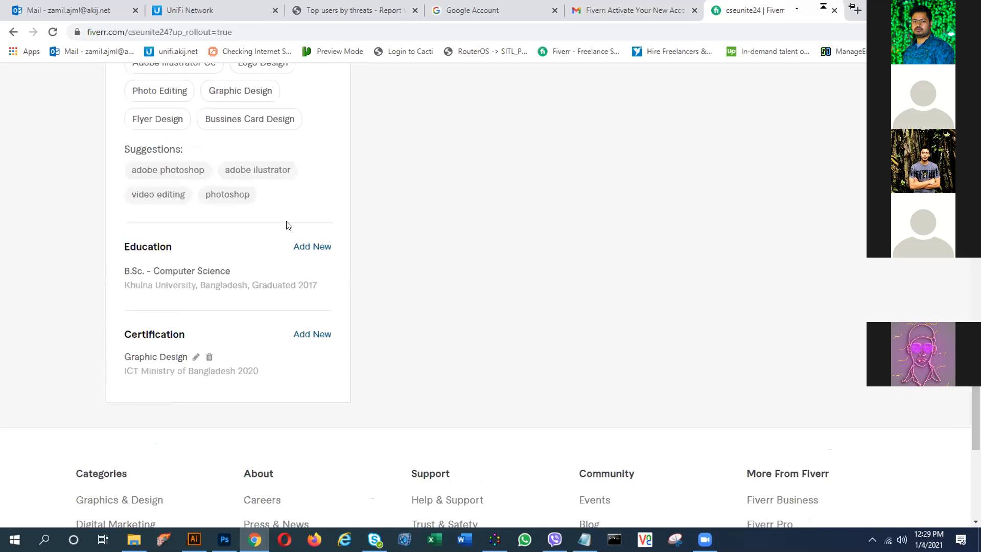
pyautogui.scroll(15, 286, 225)
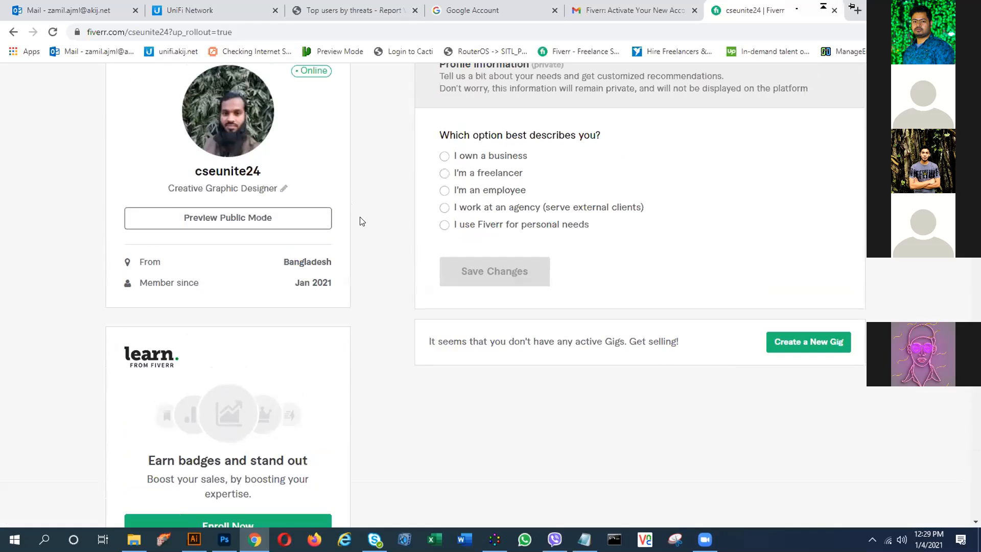
pyautogui.scroll(1, 418, 212)
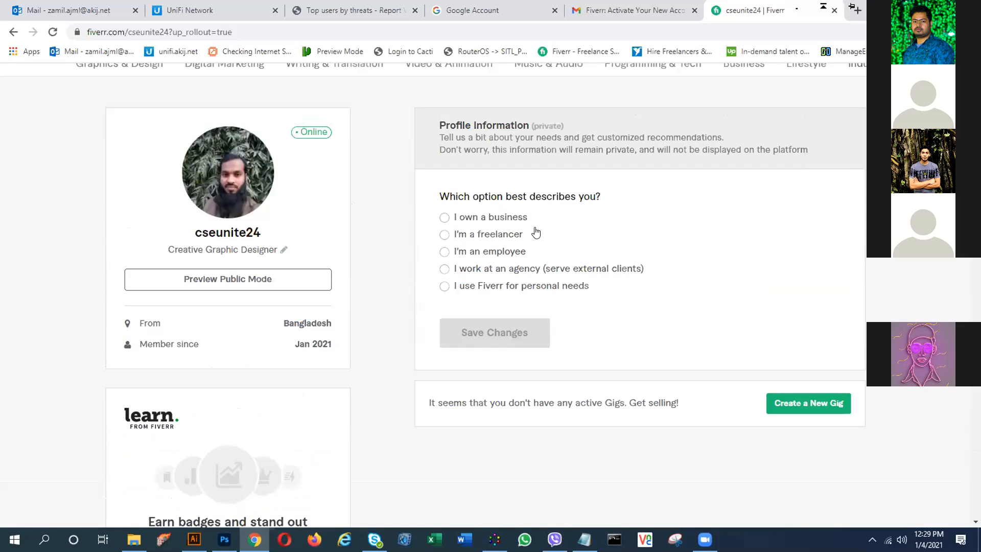
pyautogui.scroll(-1, 555, 240)
pyautogui.scroll(-1, 521, 237)
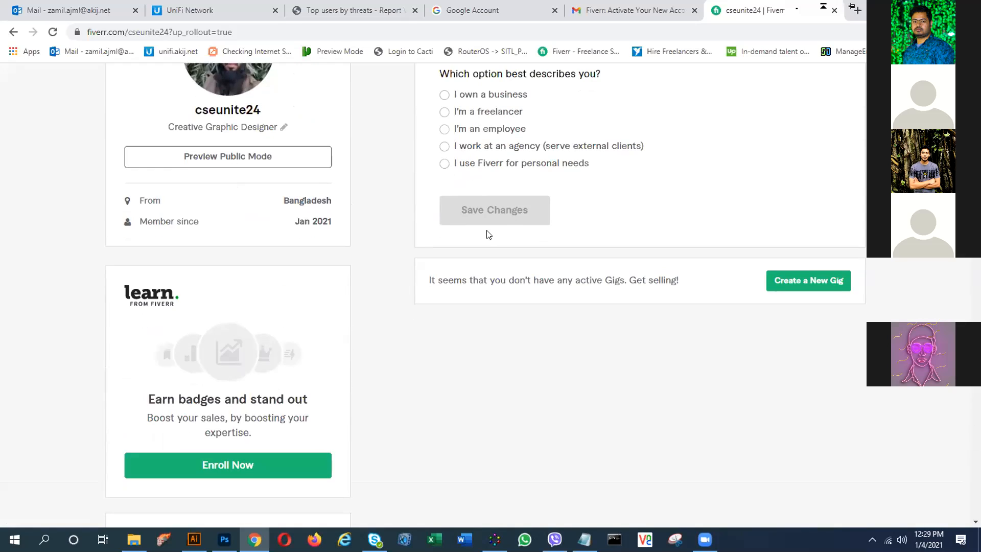
pyautogui.scroll(-2, 488, 235)
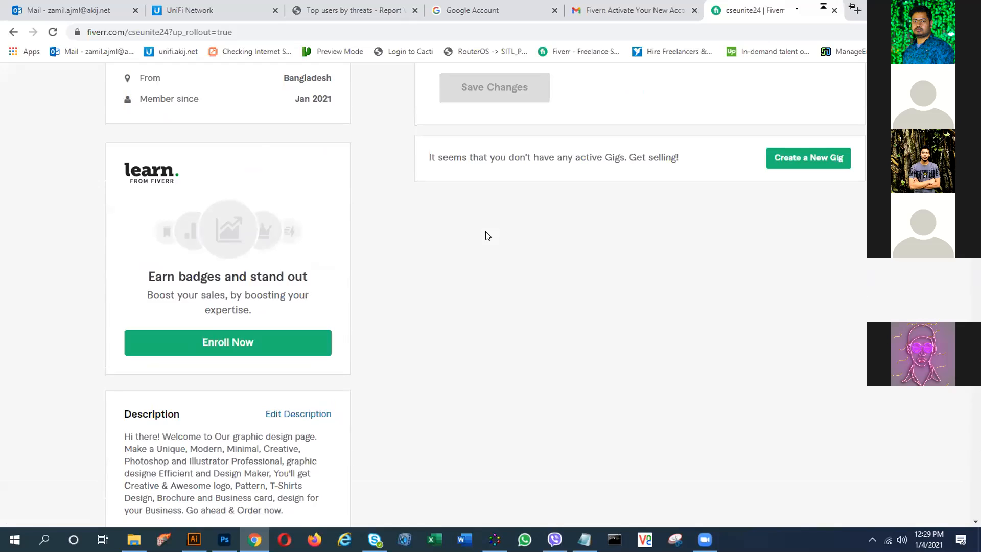
pyautogui.scroll(1, 329, 263)
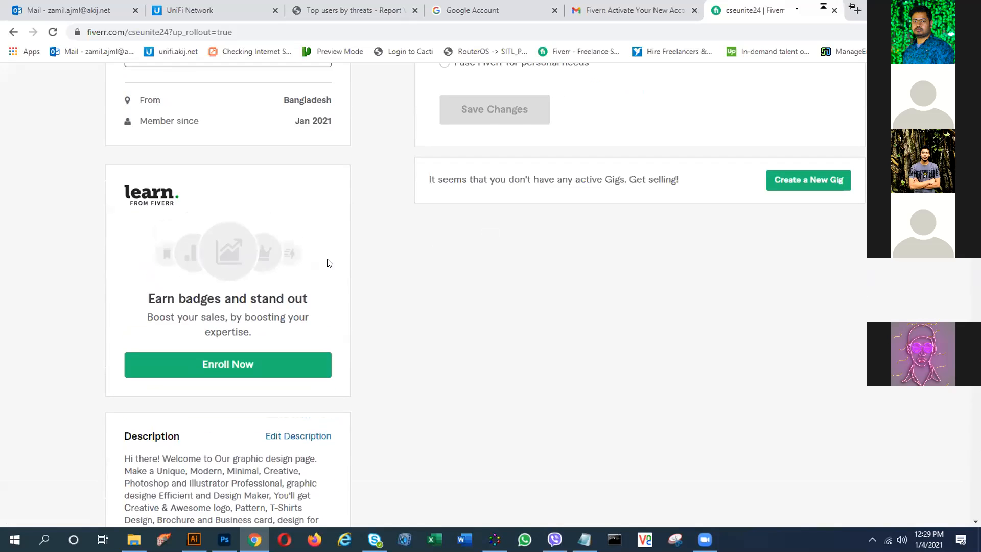
pyautogui.scroll(3, 329, 263)
pyautogui.scroll(-3, 329, 261)
pyautogui.scroll(-3, 328, 260)
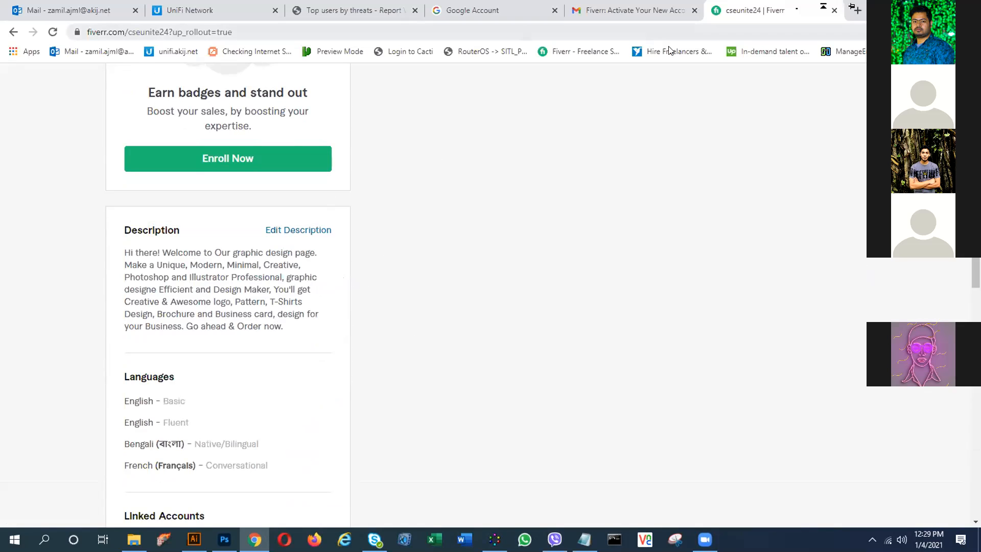
pyautogui.scroll(-18, 279, 325)
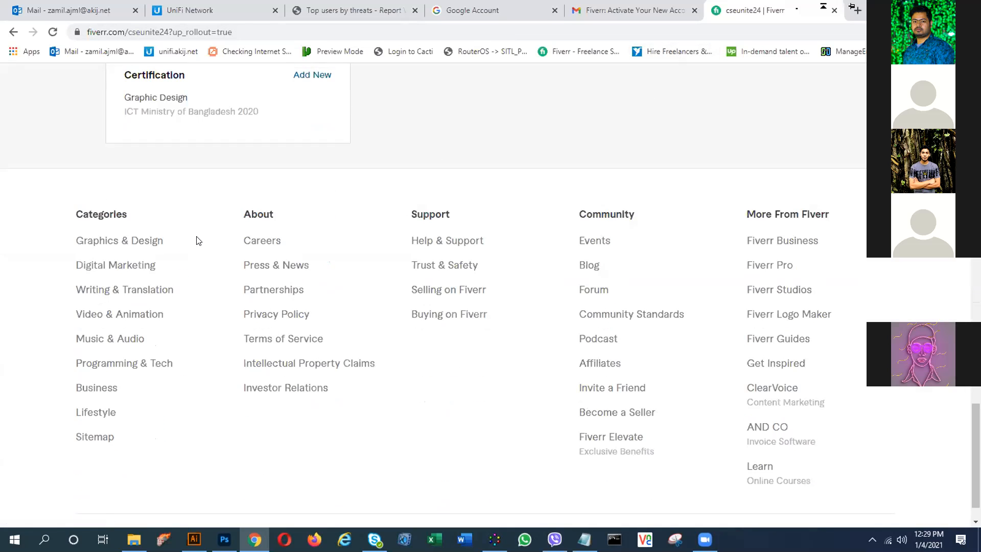
pyautogui.scroll(3, 197, 240)
pyautogui.scroll(3, 373, 263)
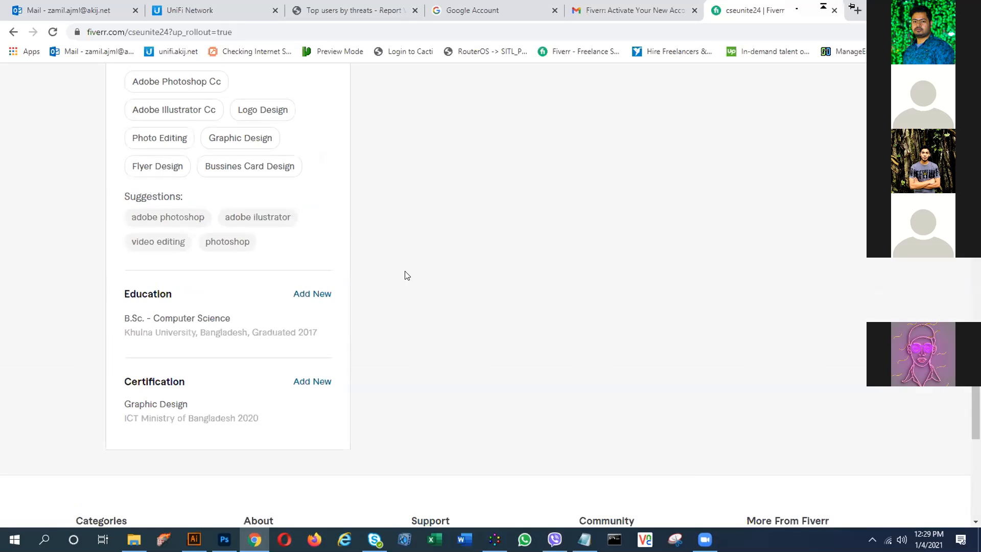
pyautogui.scroll(6, 404, 271)
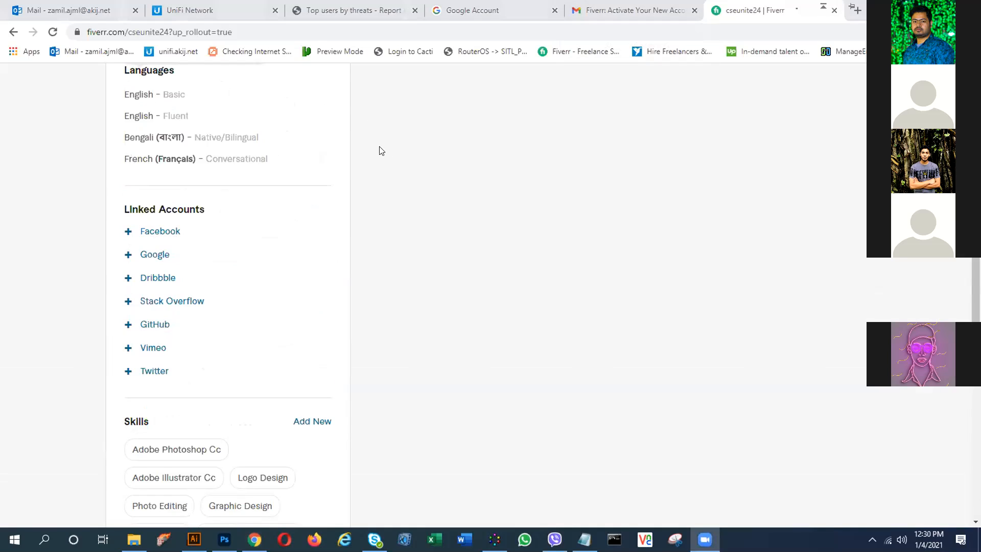
pyautogui.moveTo(326, 156)
pyautogui.scroll(5, 172, 235)
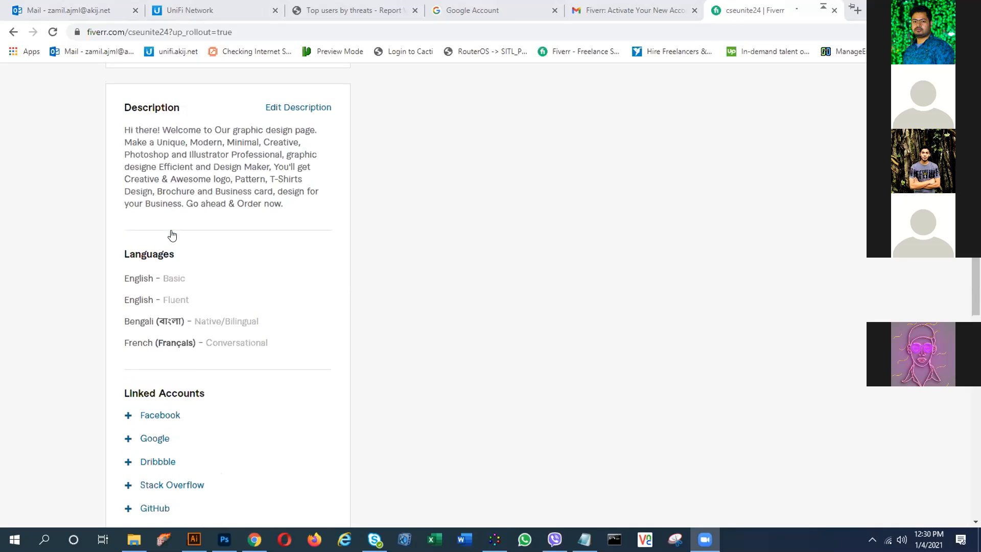
pyautogui.scroll(4, 172, 235)
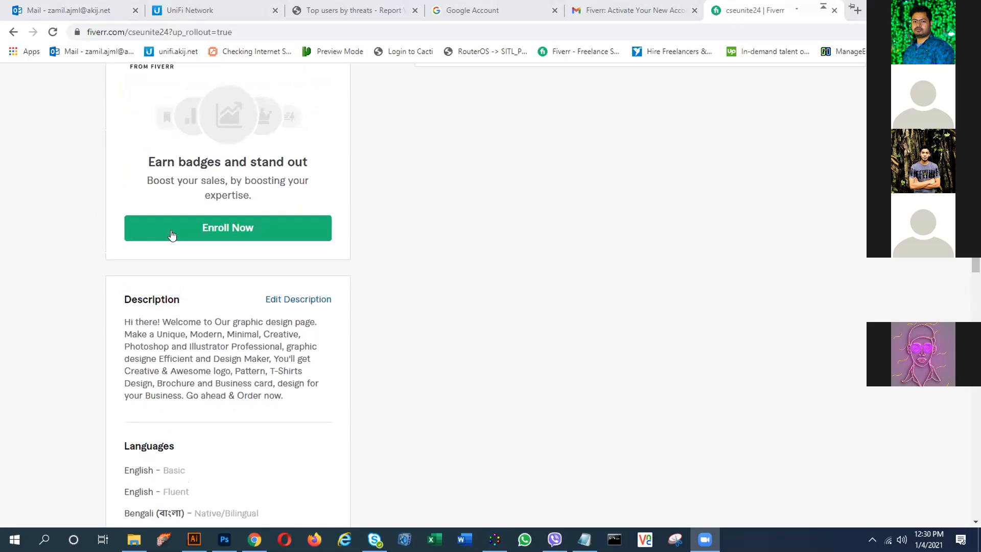
pyautogui.scroll(-9, 171, 235)
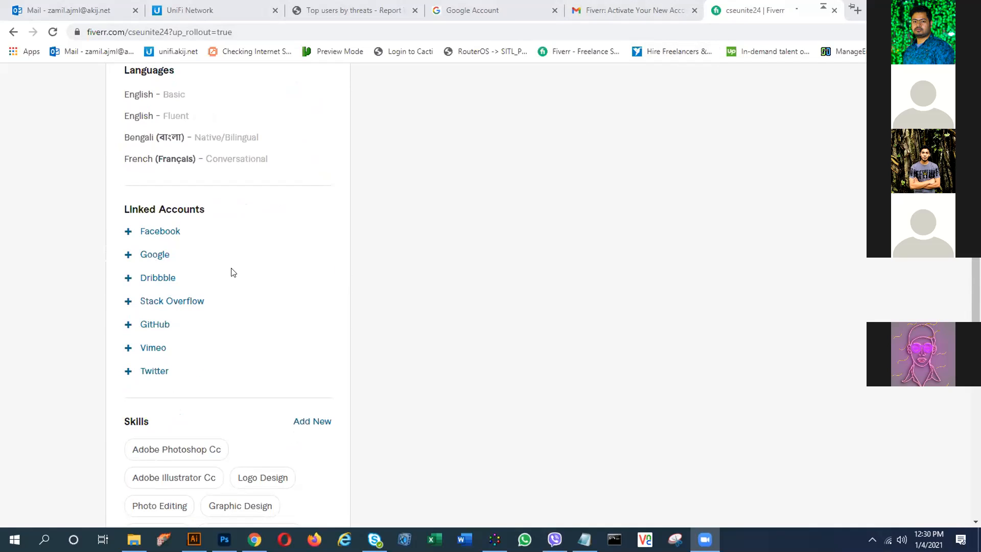
pyautogui.scroll(6, 231, 272)
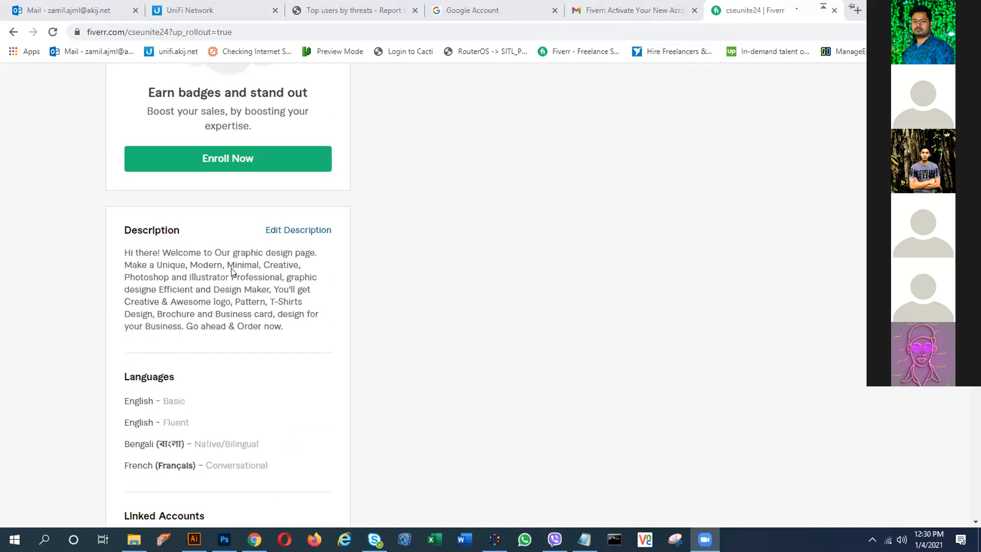
pyautogui.scroll(1, 231, 272)
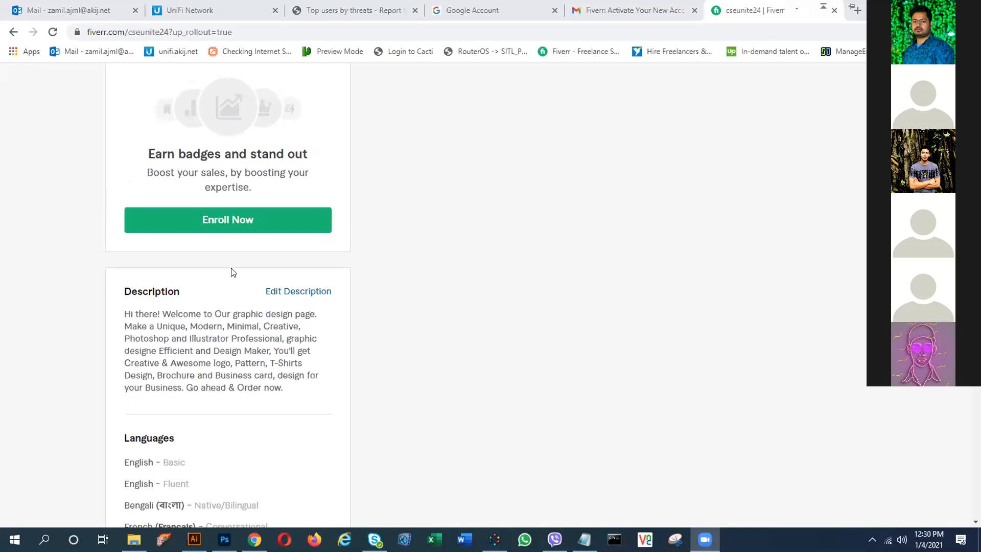